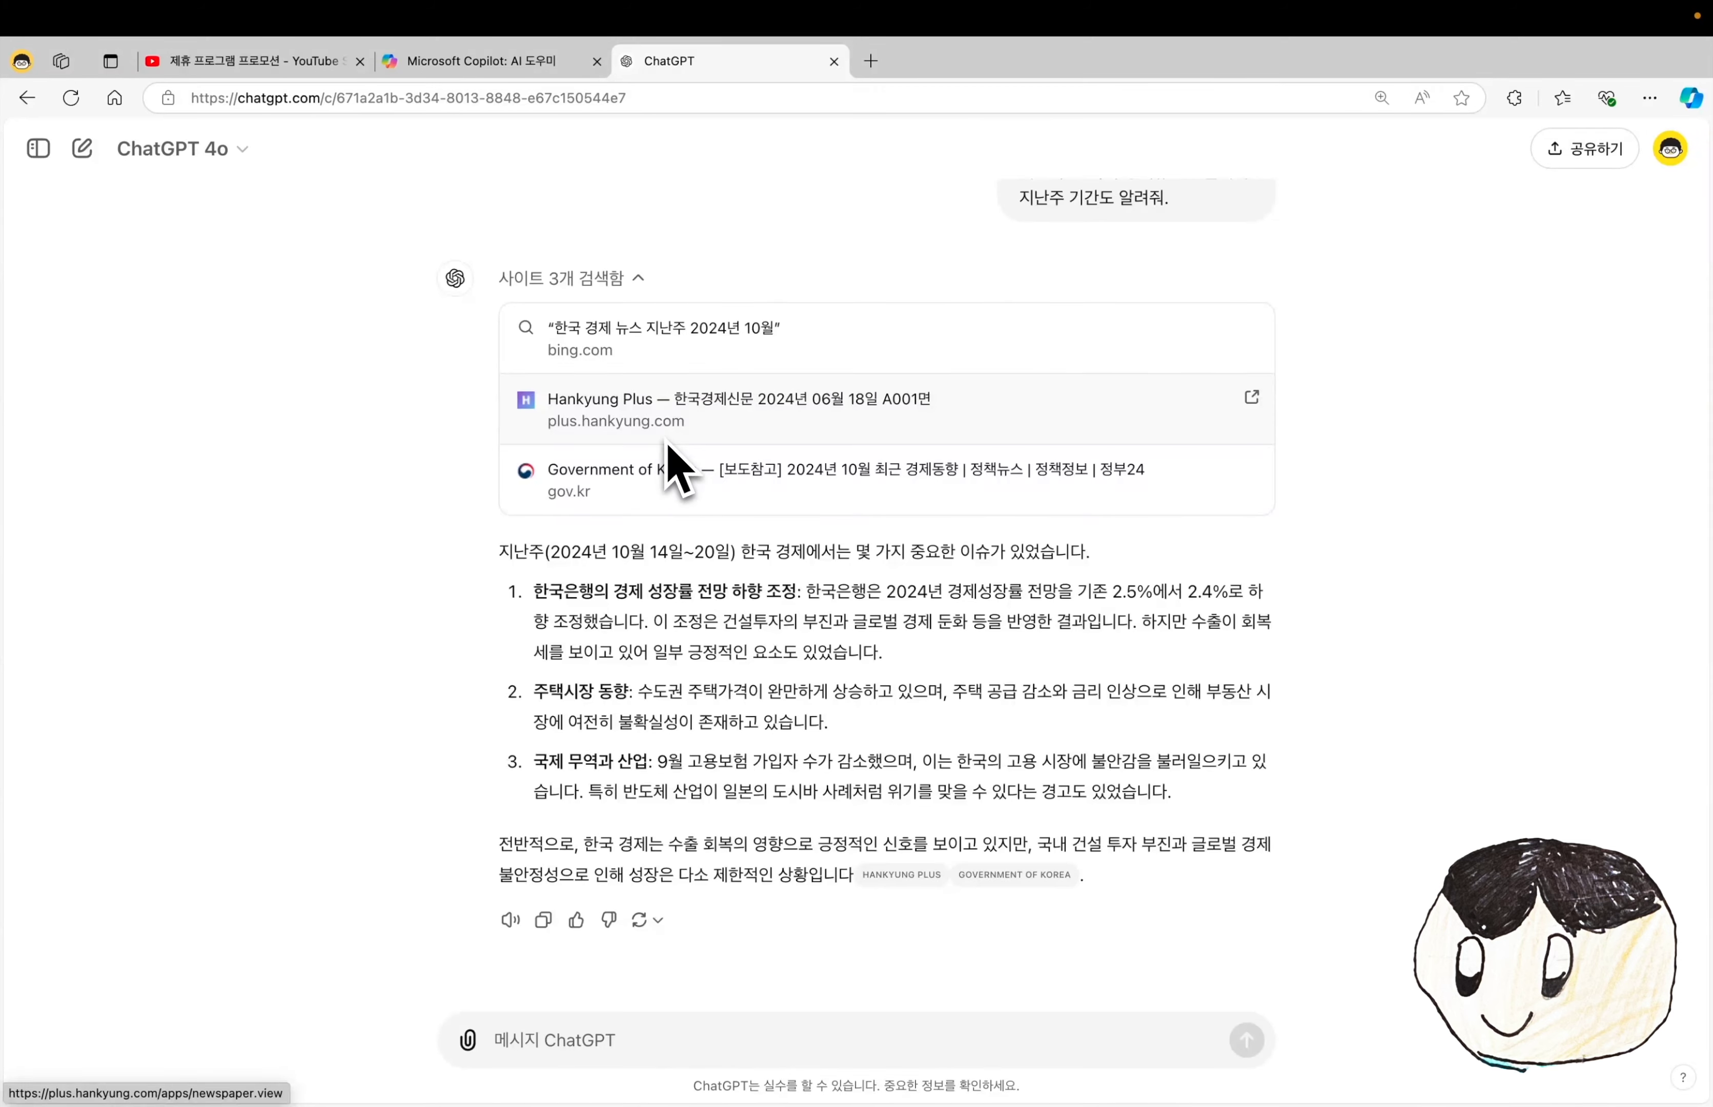
- Open the cited Hankyung Plus source of the Korean economic news answer and look over the newspaper page
{"action": "mouse_move", "coordinate": [908, 709]}
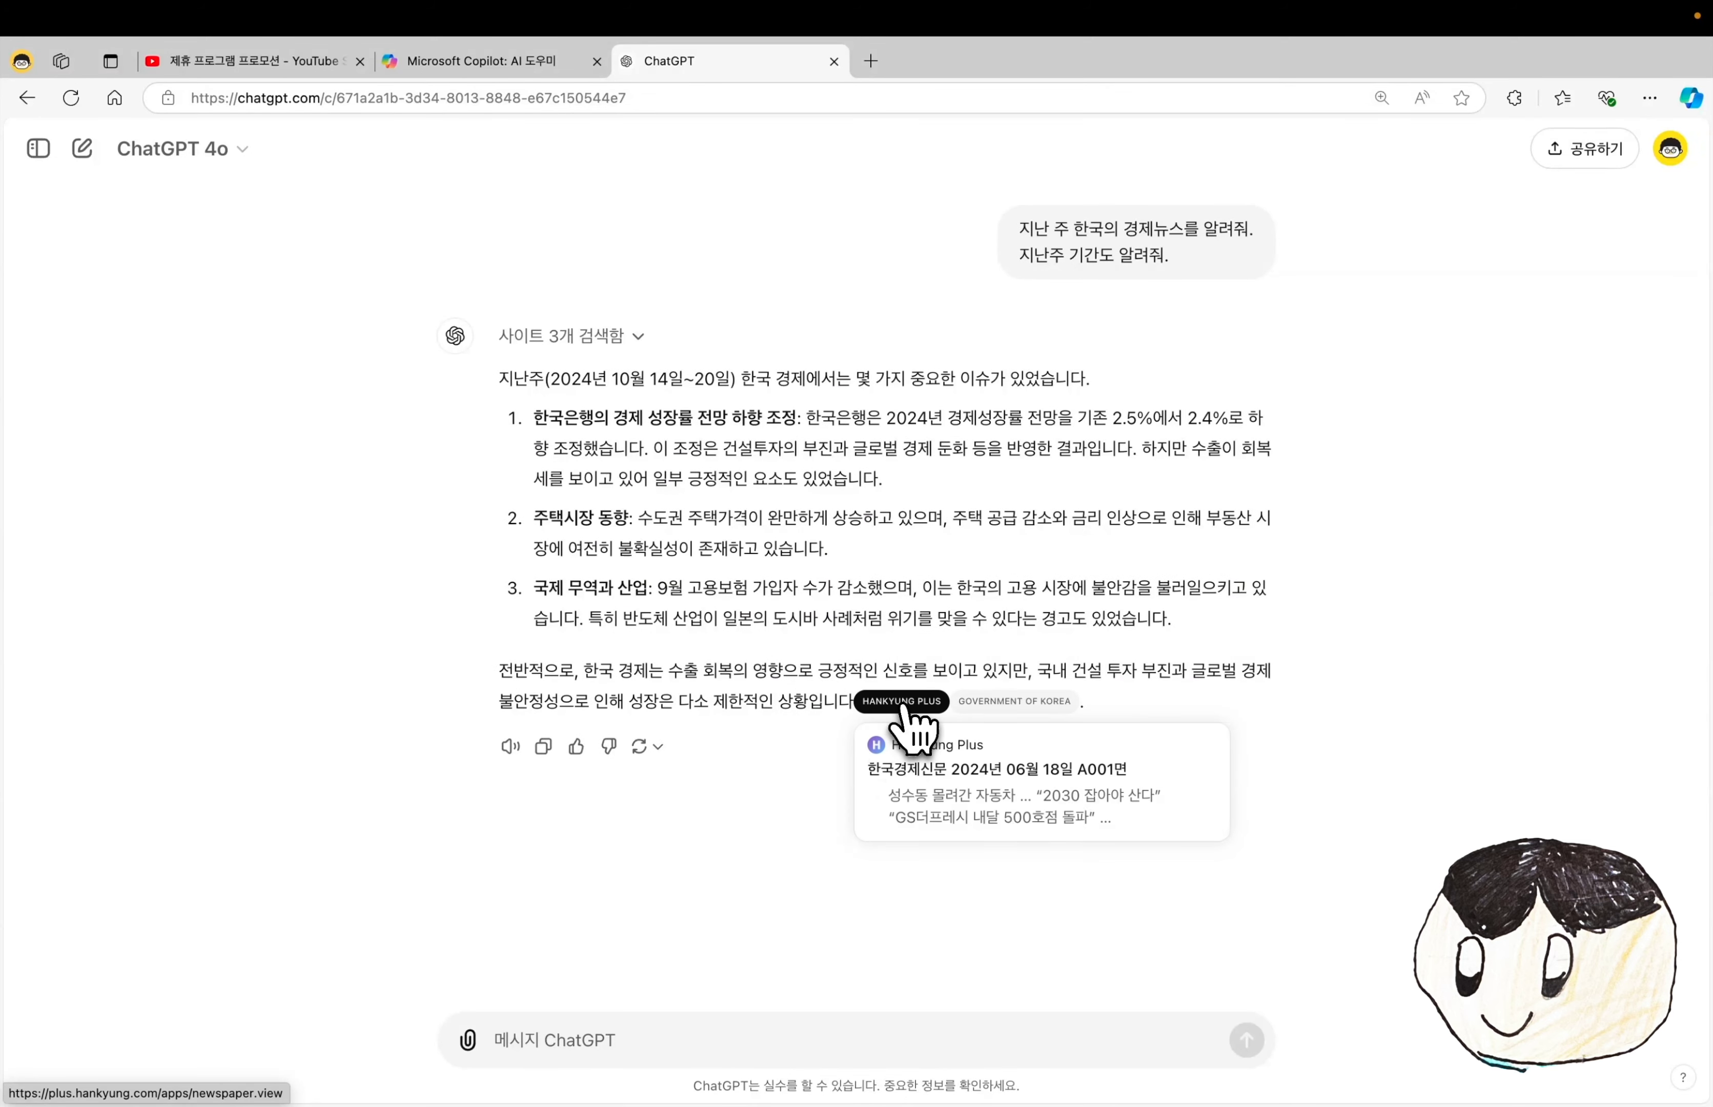
{"action": "left_click", "coordinate": [932, 708]}
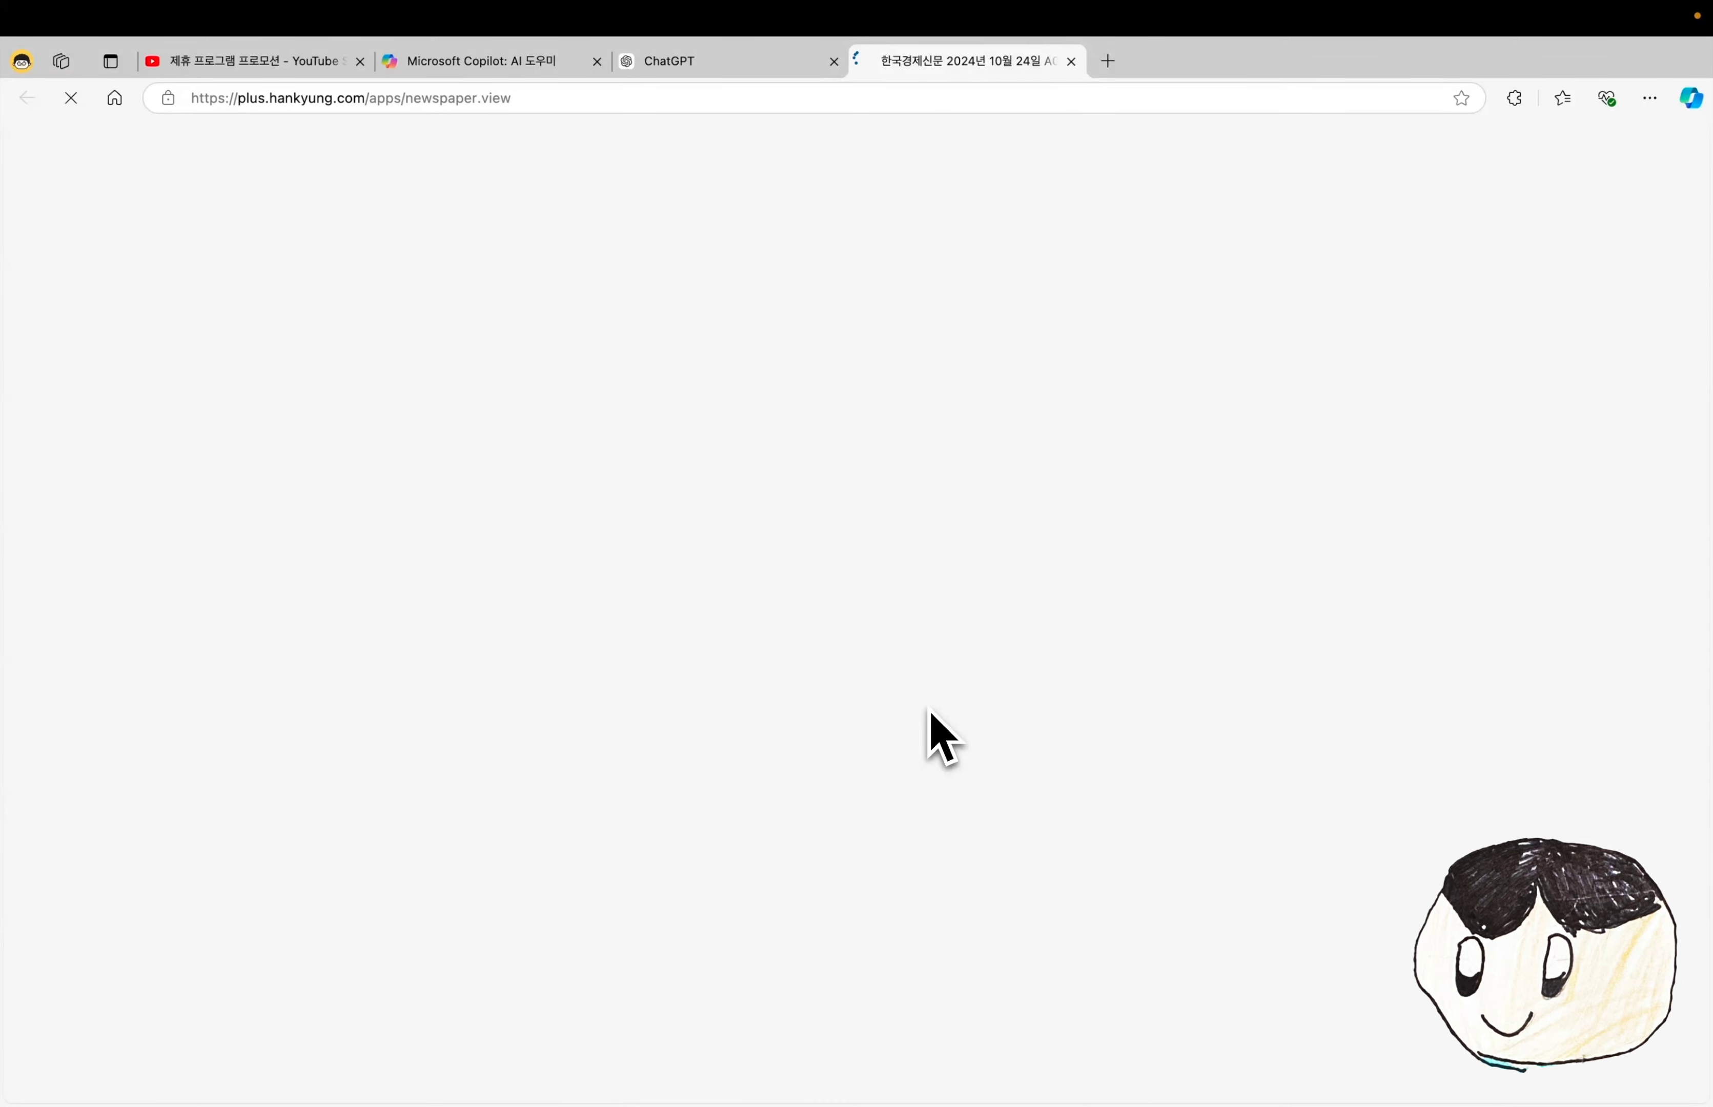
{"action": "scroll", "coordinate": [824, 828], "scroll_direction": "down", "scroll_amount": 2}
{"action": "scroll", "coordinate": [824, 827], "scroll_direction": "down", "scroll_amount": 5}
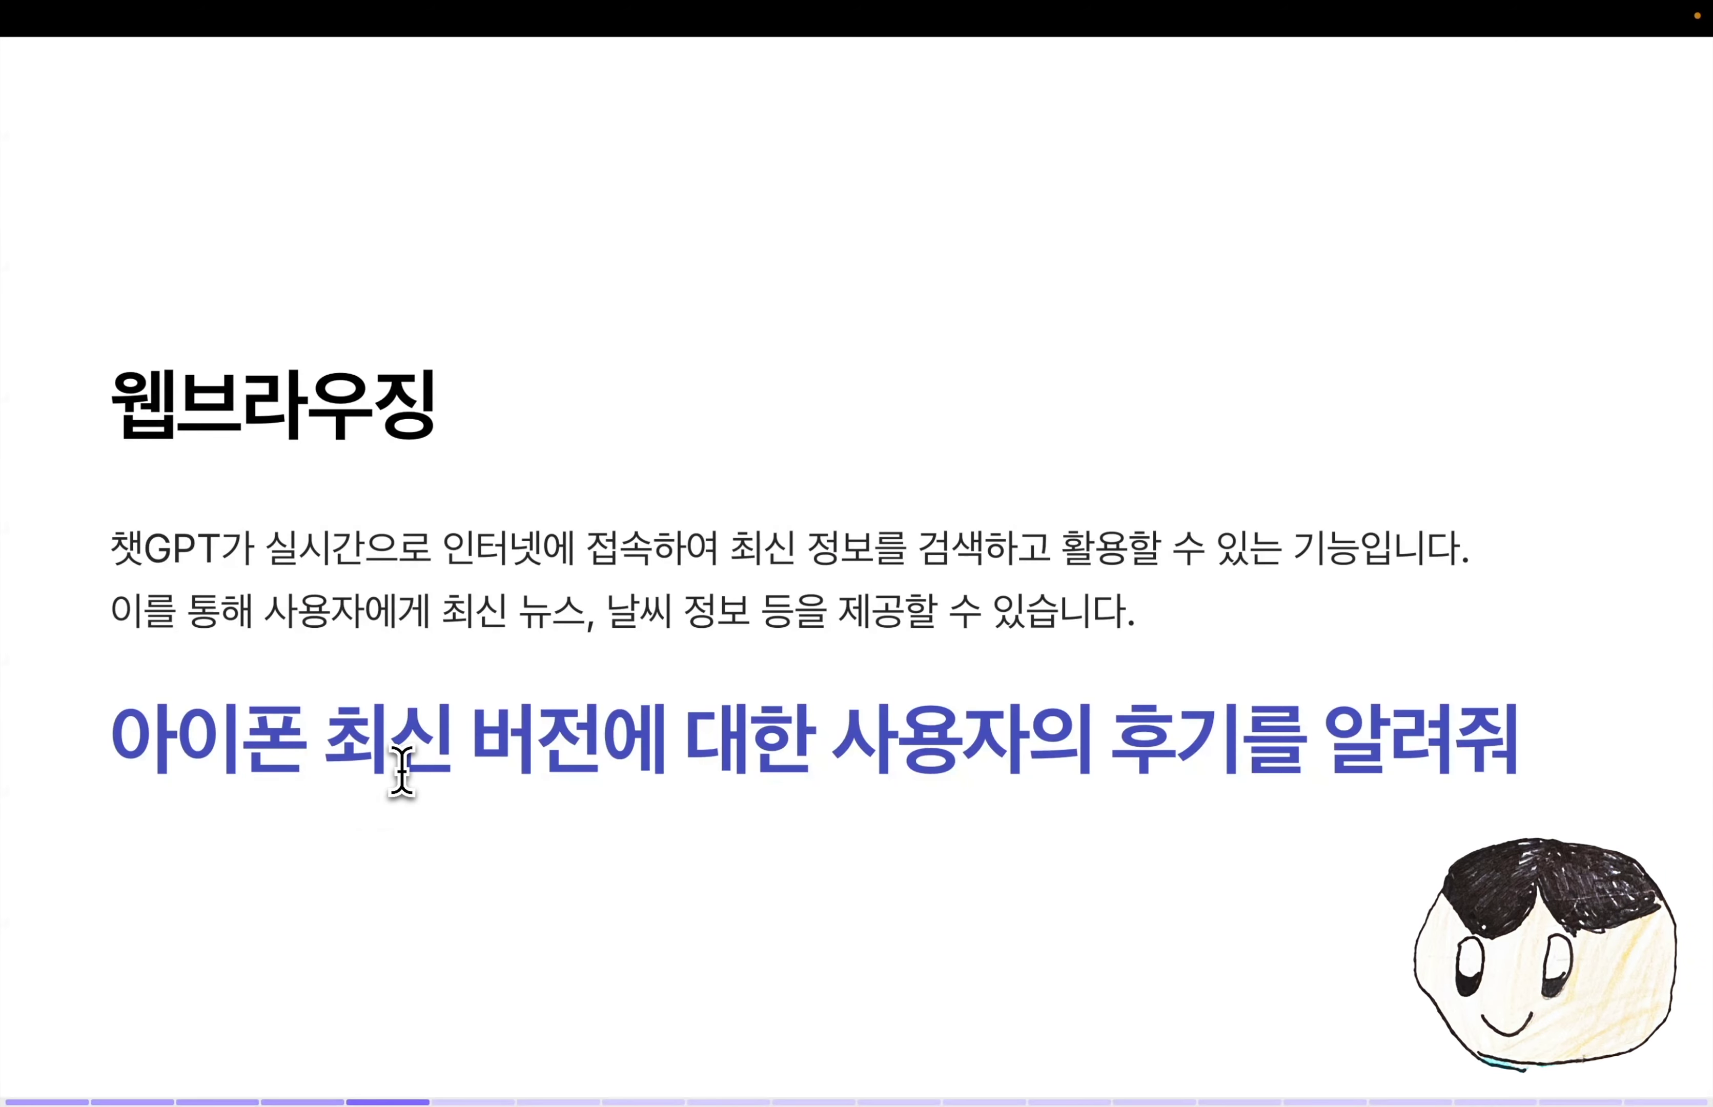
- Ask "아이폰 최신 버전에 대한 사용자의 후기를 알려줘" in a new chat and follow up with "한글로 다시 번역해줘."
{"action": "triple_click", "coordinate": [402, 770]}
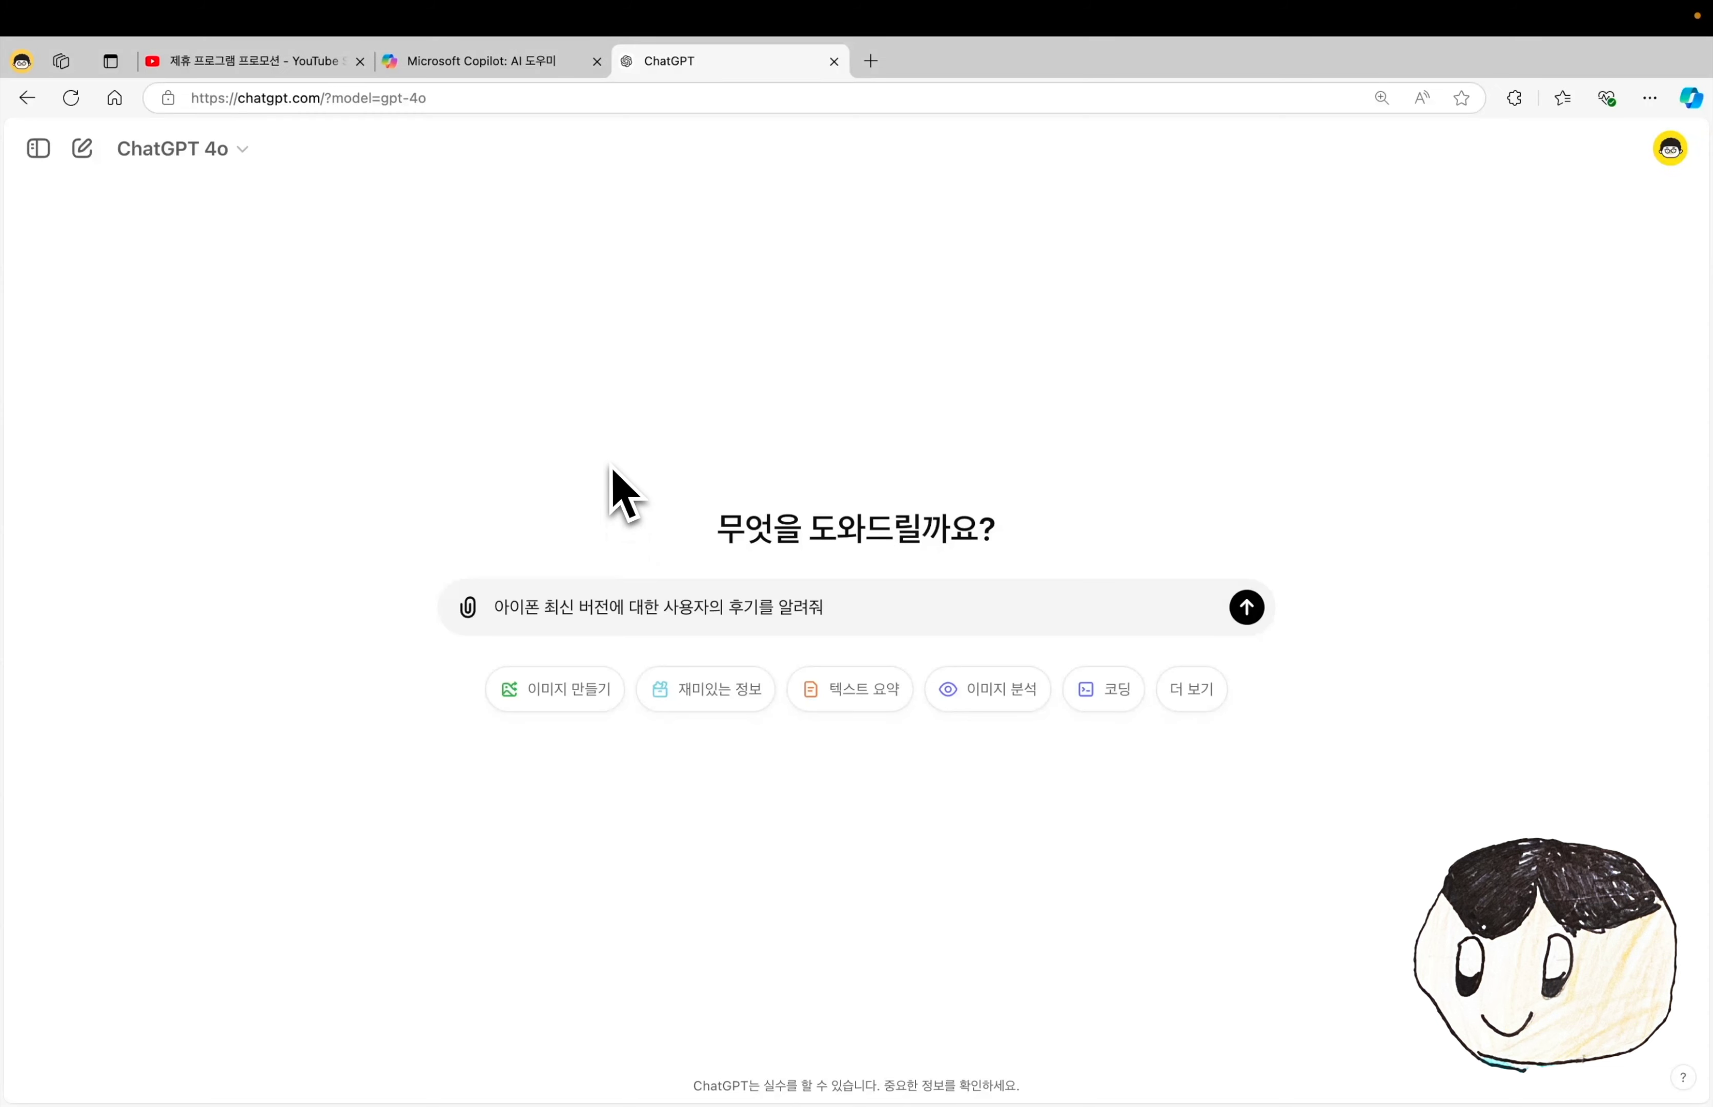
{"action": "key", "text": "Return"}
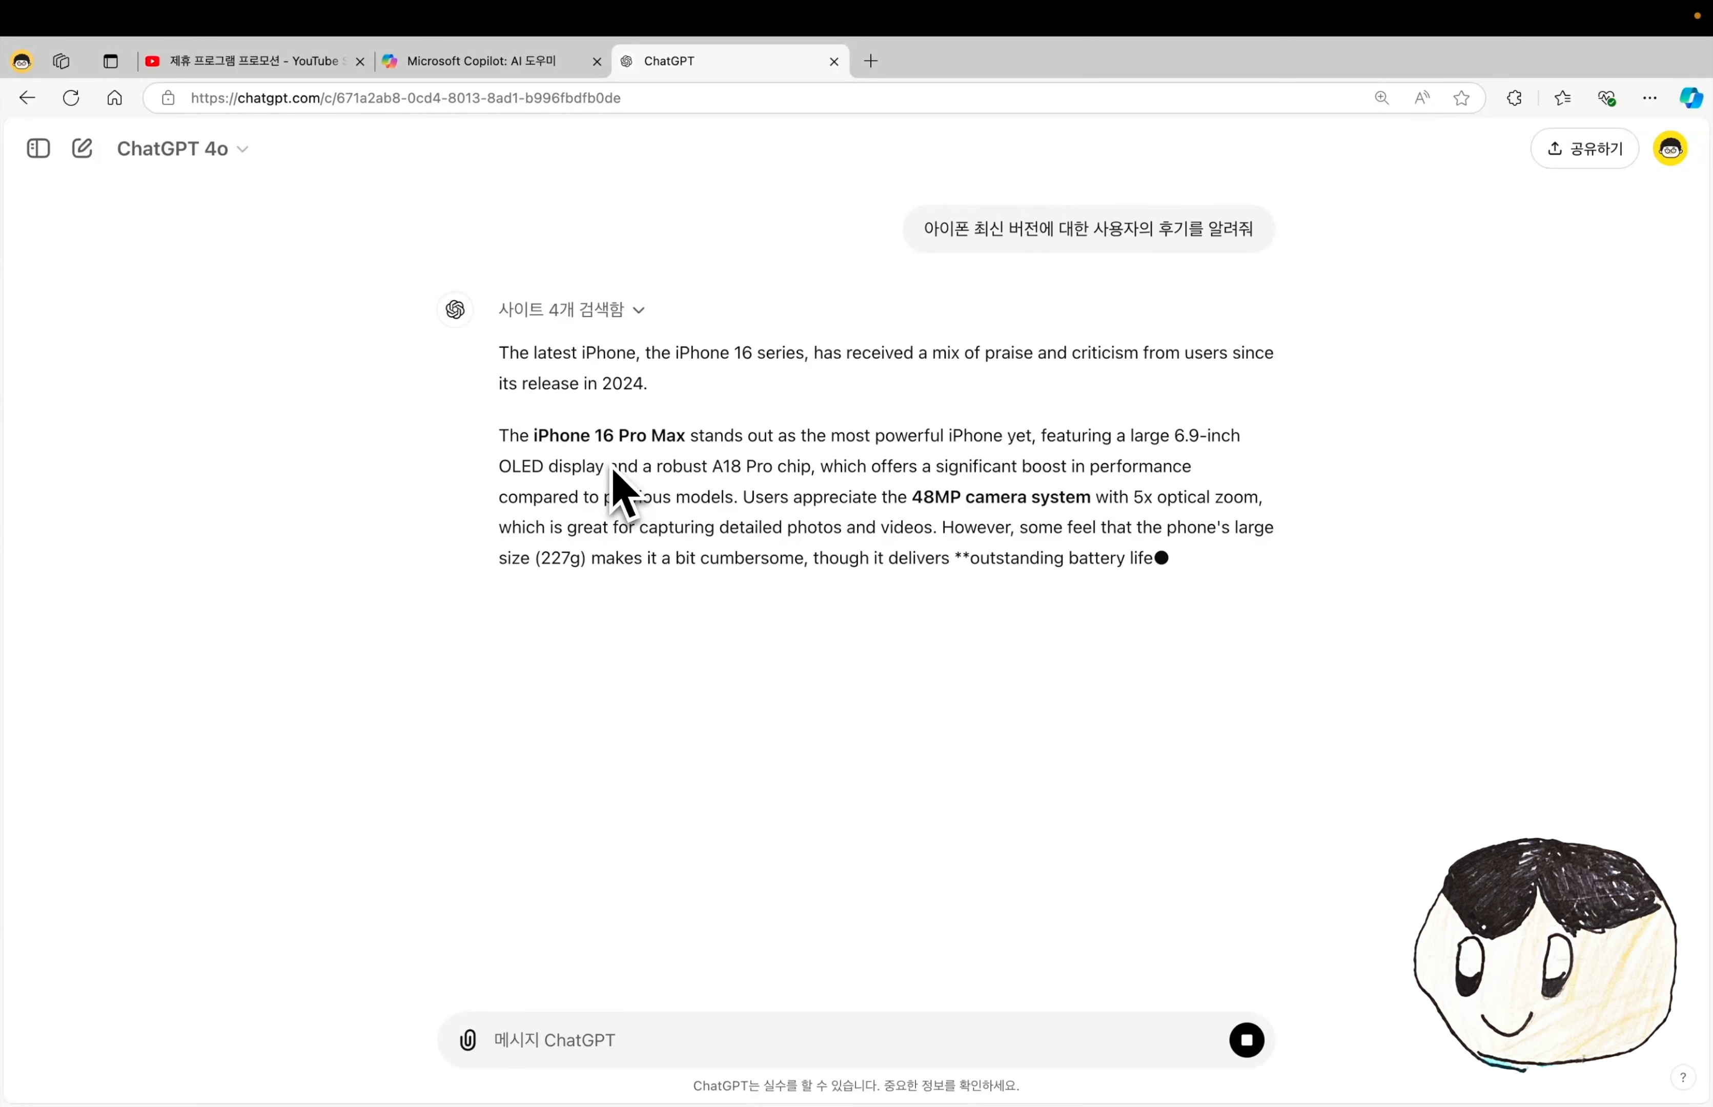
{"action": "type", "text": "한글로 다시 번역해줘."}
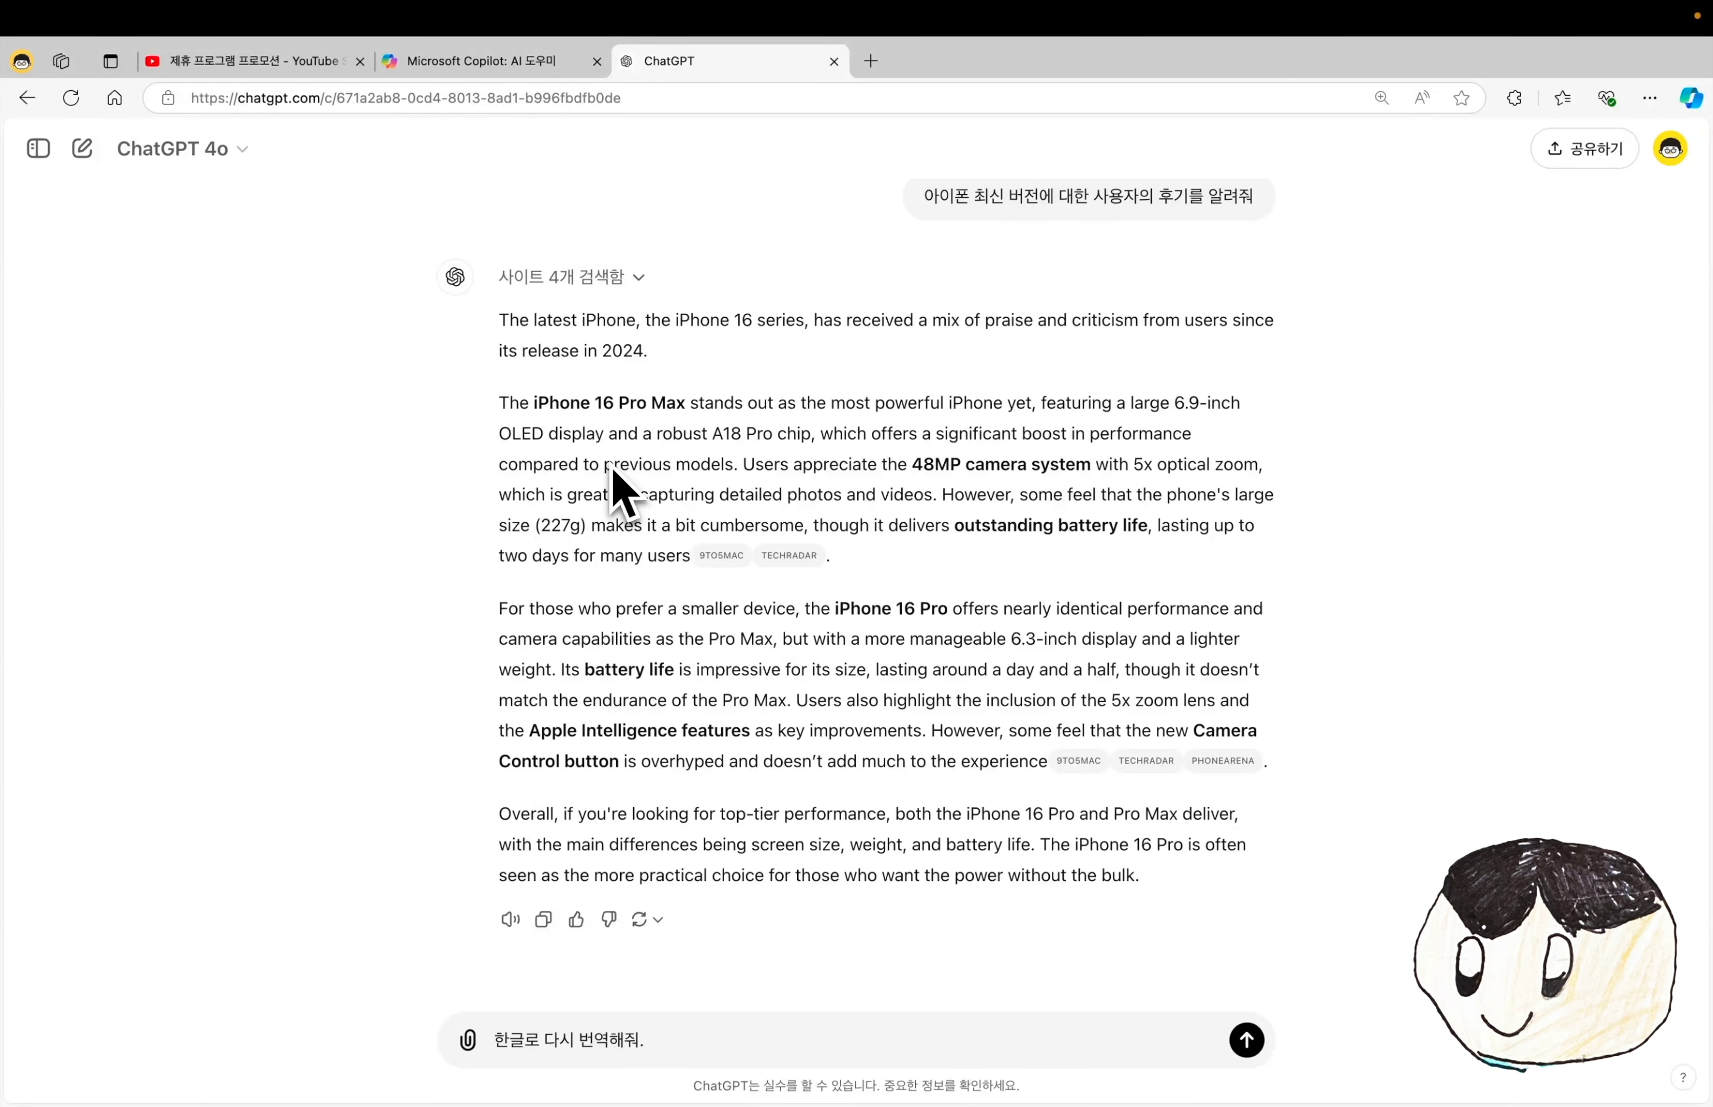
{"action": "key", "text": "Return"}
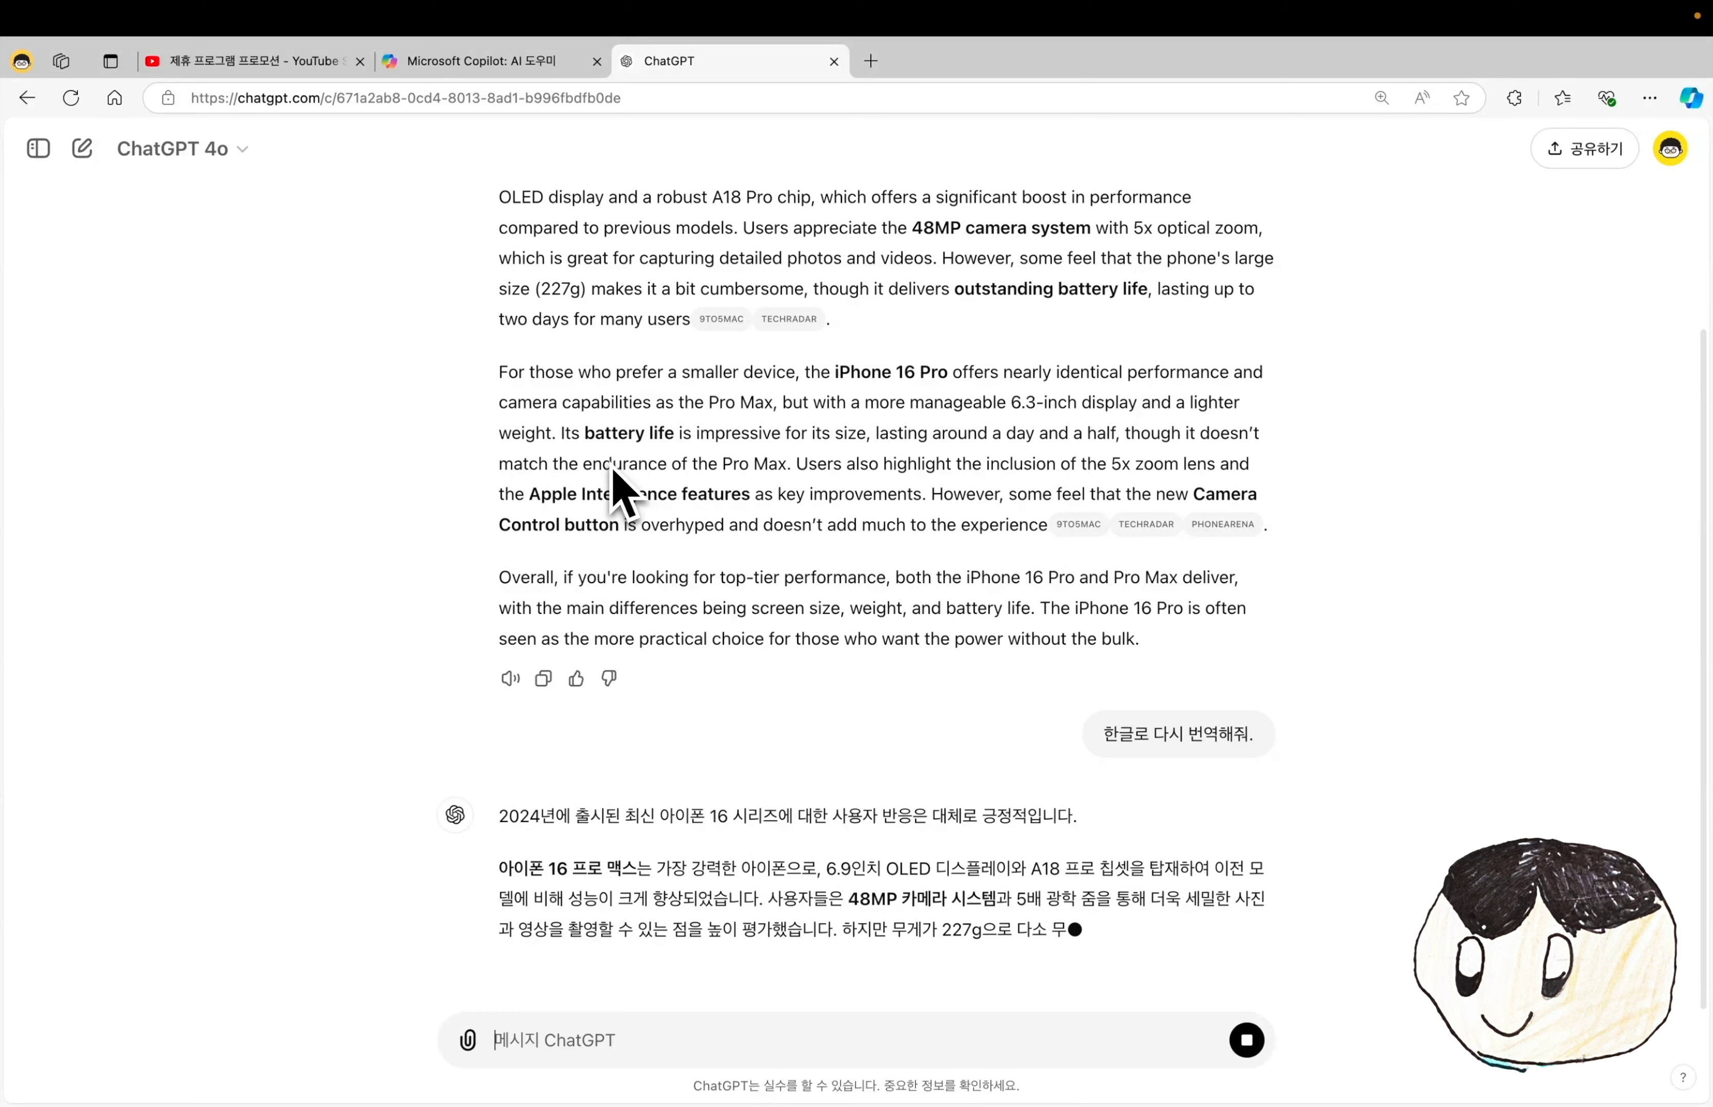
- Compare the English iPhone review answer with its Korean translation and expand the first answer's list of searched sites
{"action": "scroll", "coordinate": [815, 482], "scroll_direction": "up", "scroll_amount": 7}
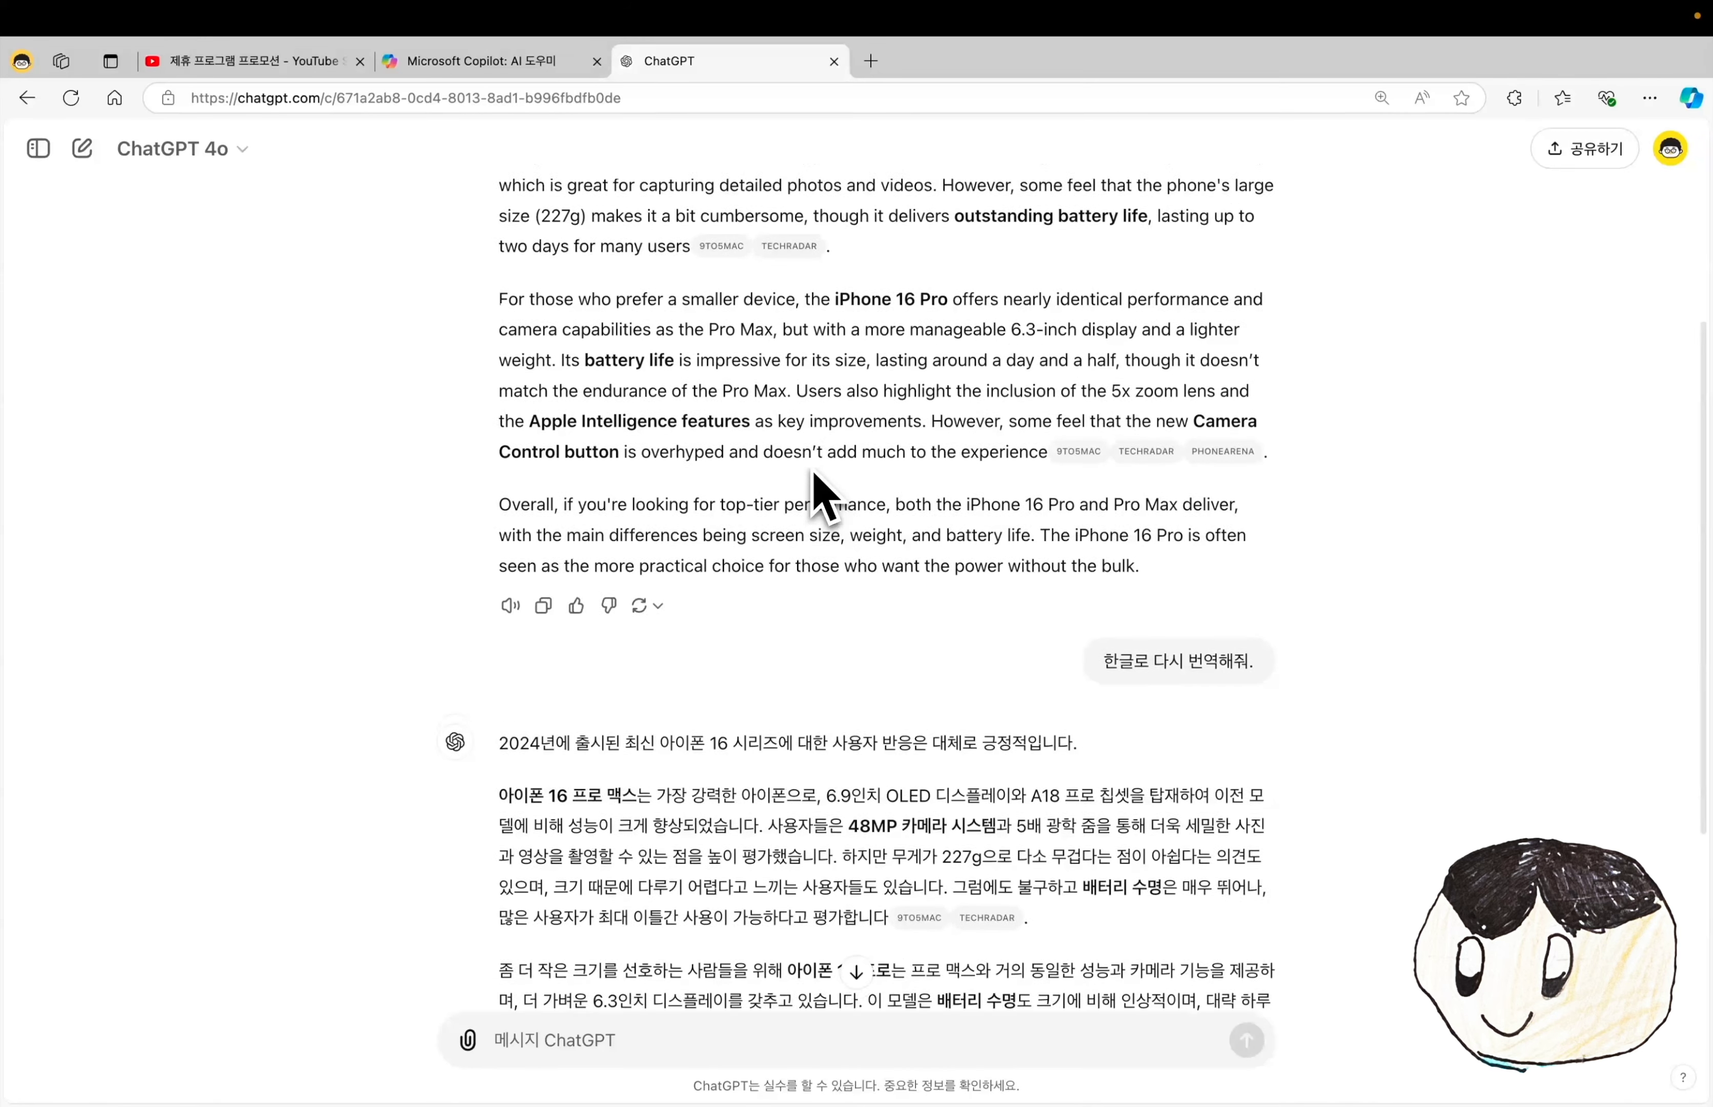
{"action": "scroll", "coordinate": [815, 483], "scroll_direction": "up", "scroll_amount": 2}
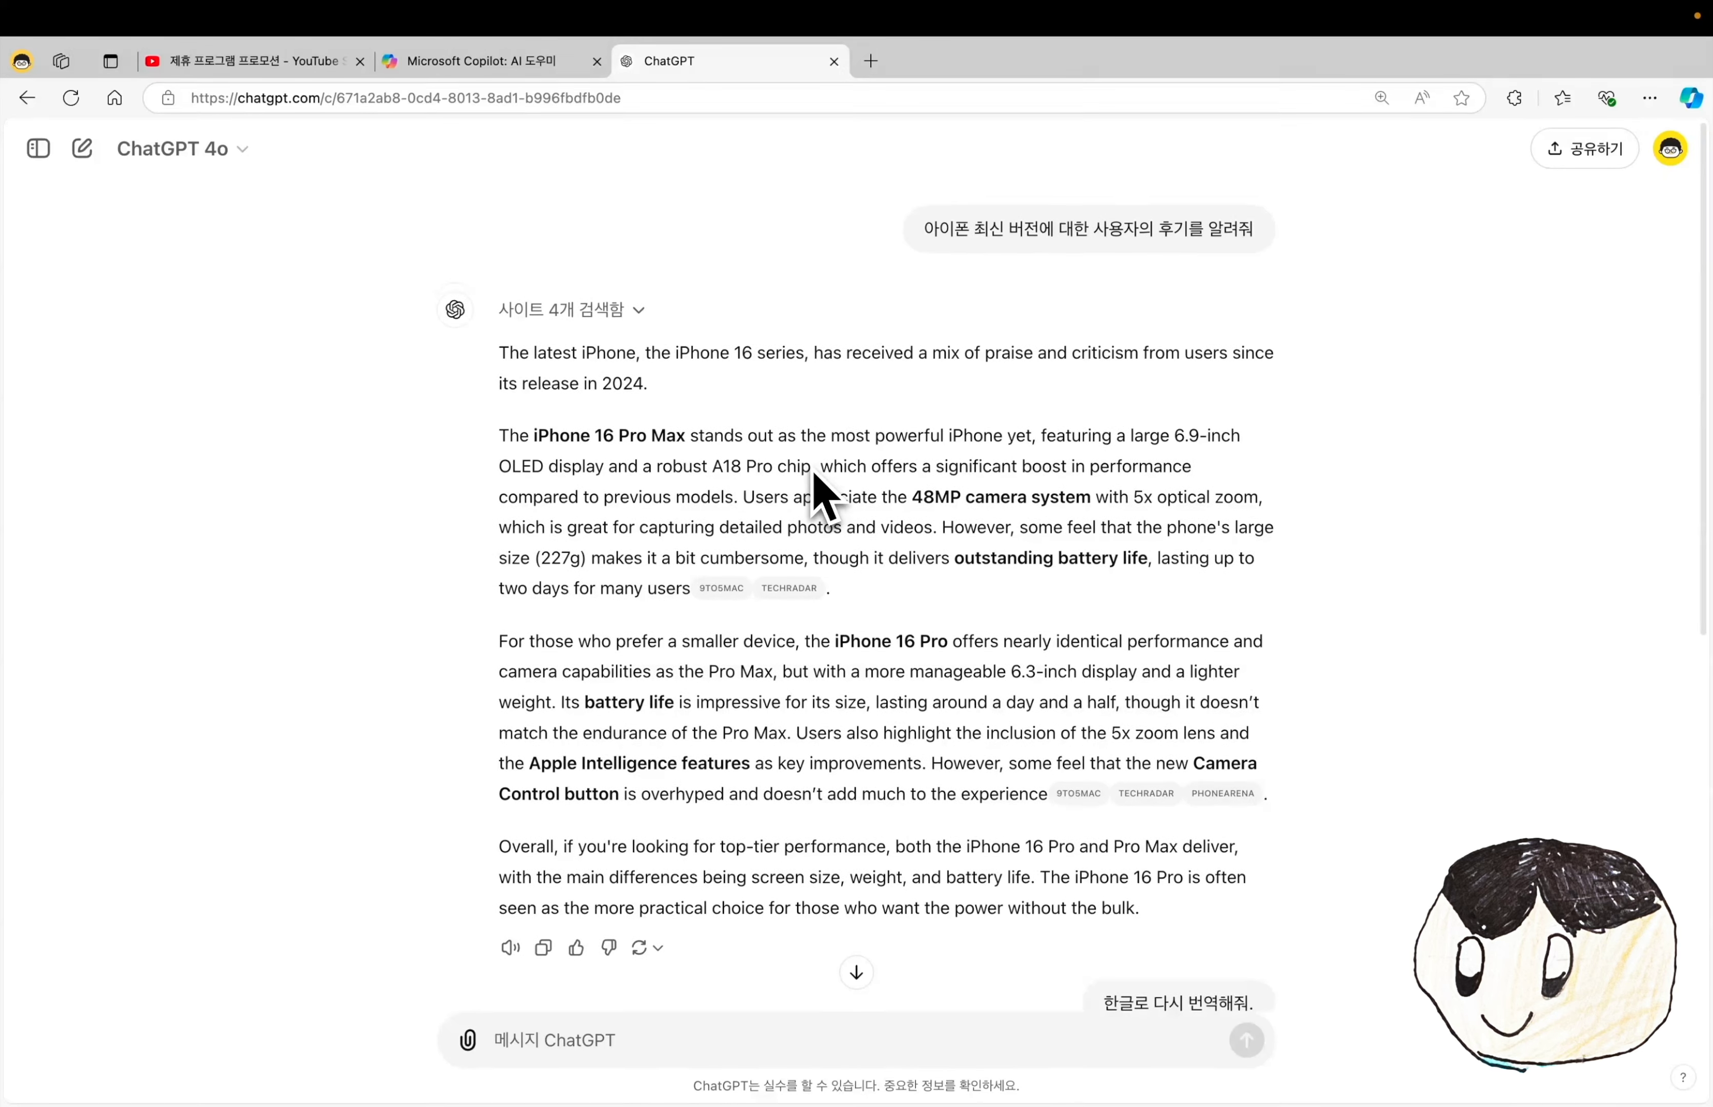
{"action": "scroll", "coordinate": [815, 482], "scroll_direction": "down", "scroll_amount": 9}
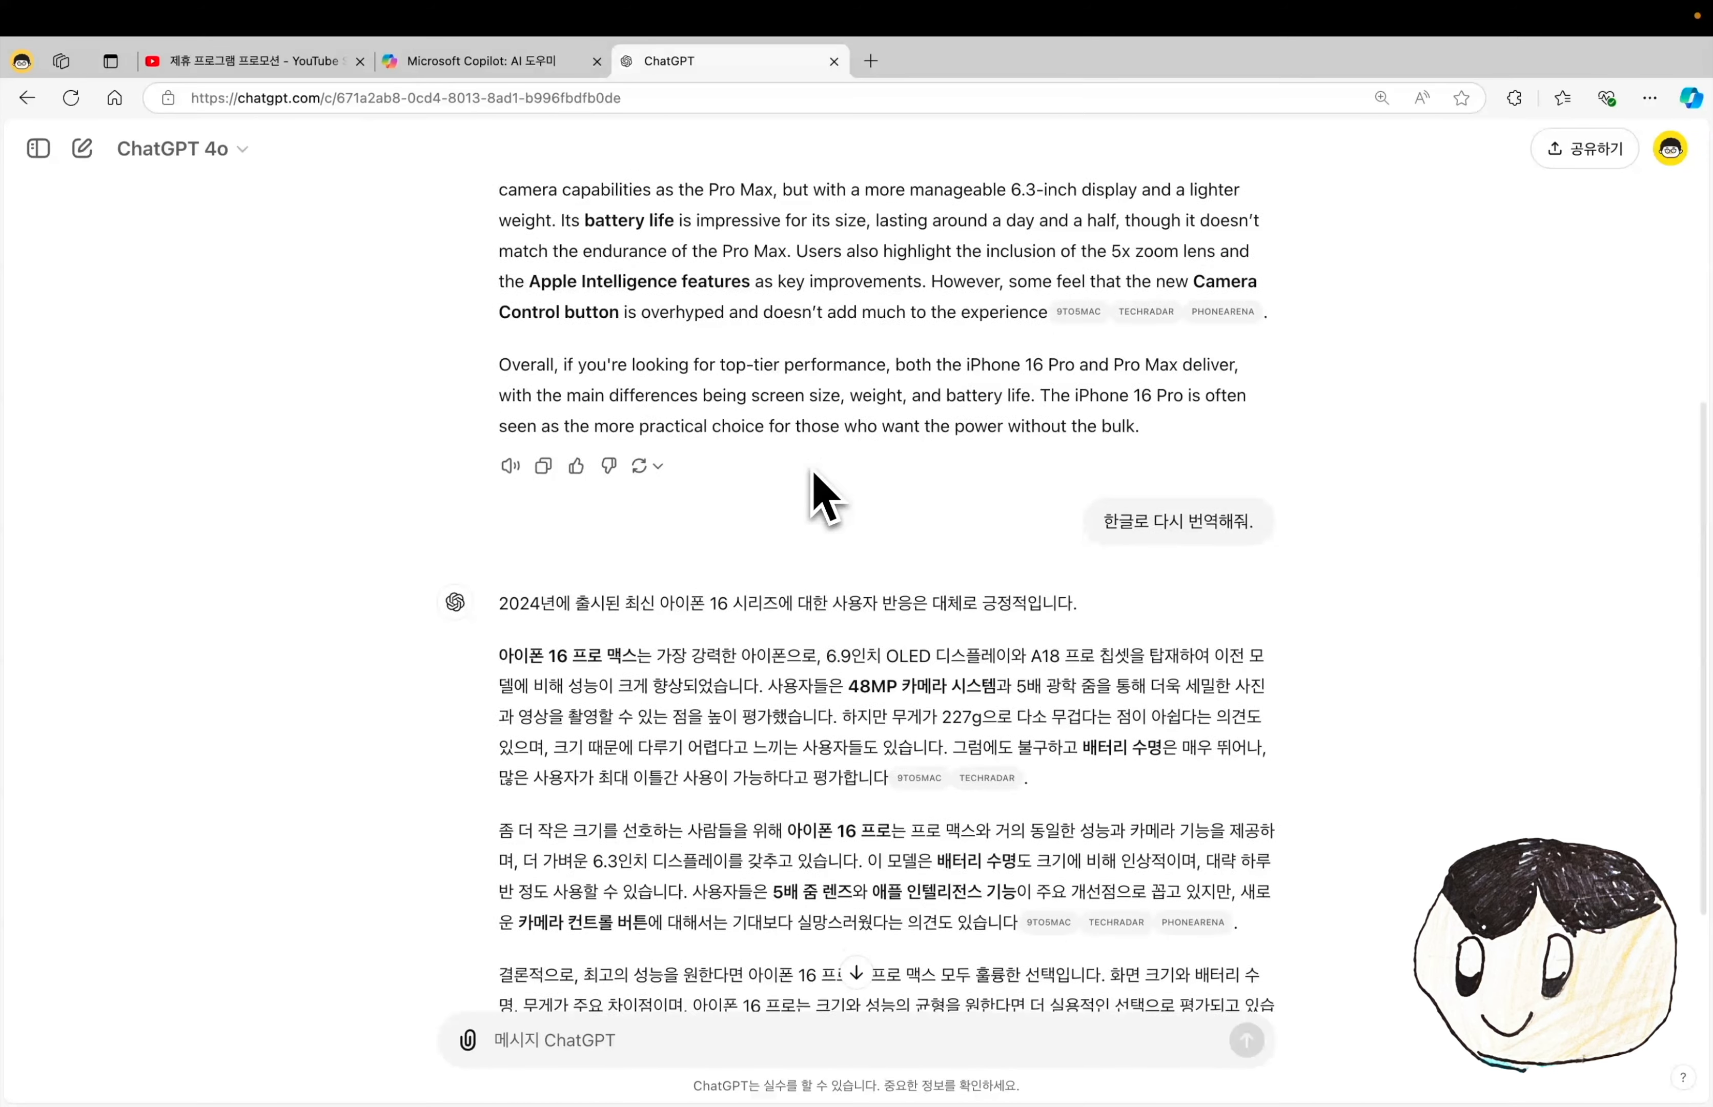
{"action": "scroll", "coordinate": [815, 482], "scroll_direction": "up", "scroll_amount": 9}
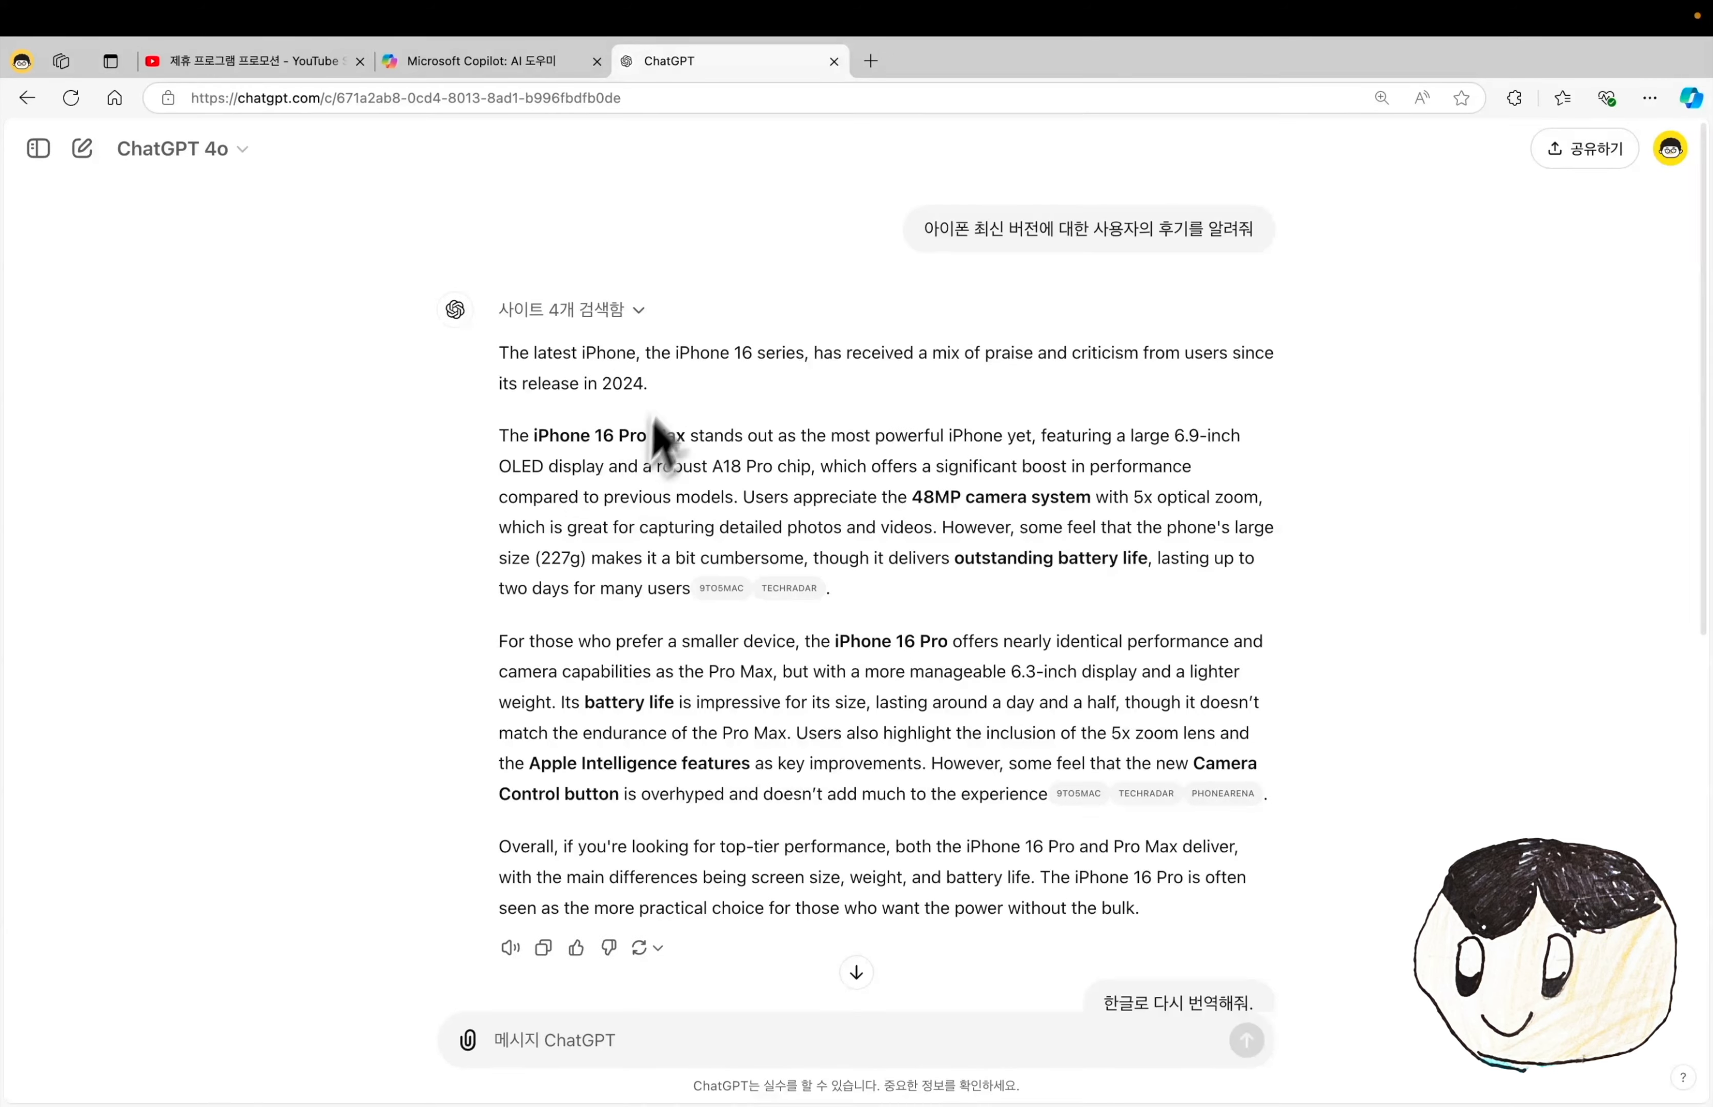
{"action": "left_click", "coordinate": [642, 317]}
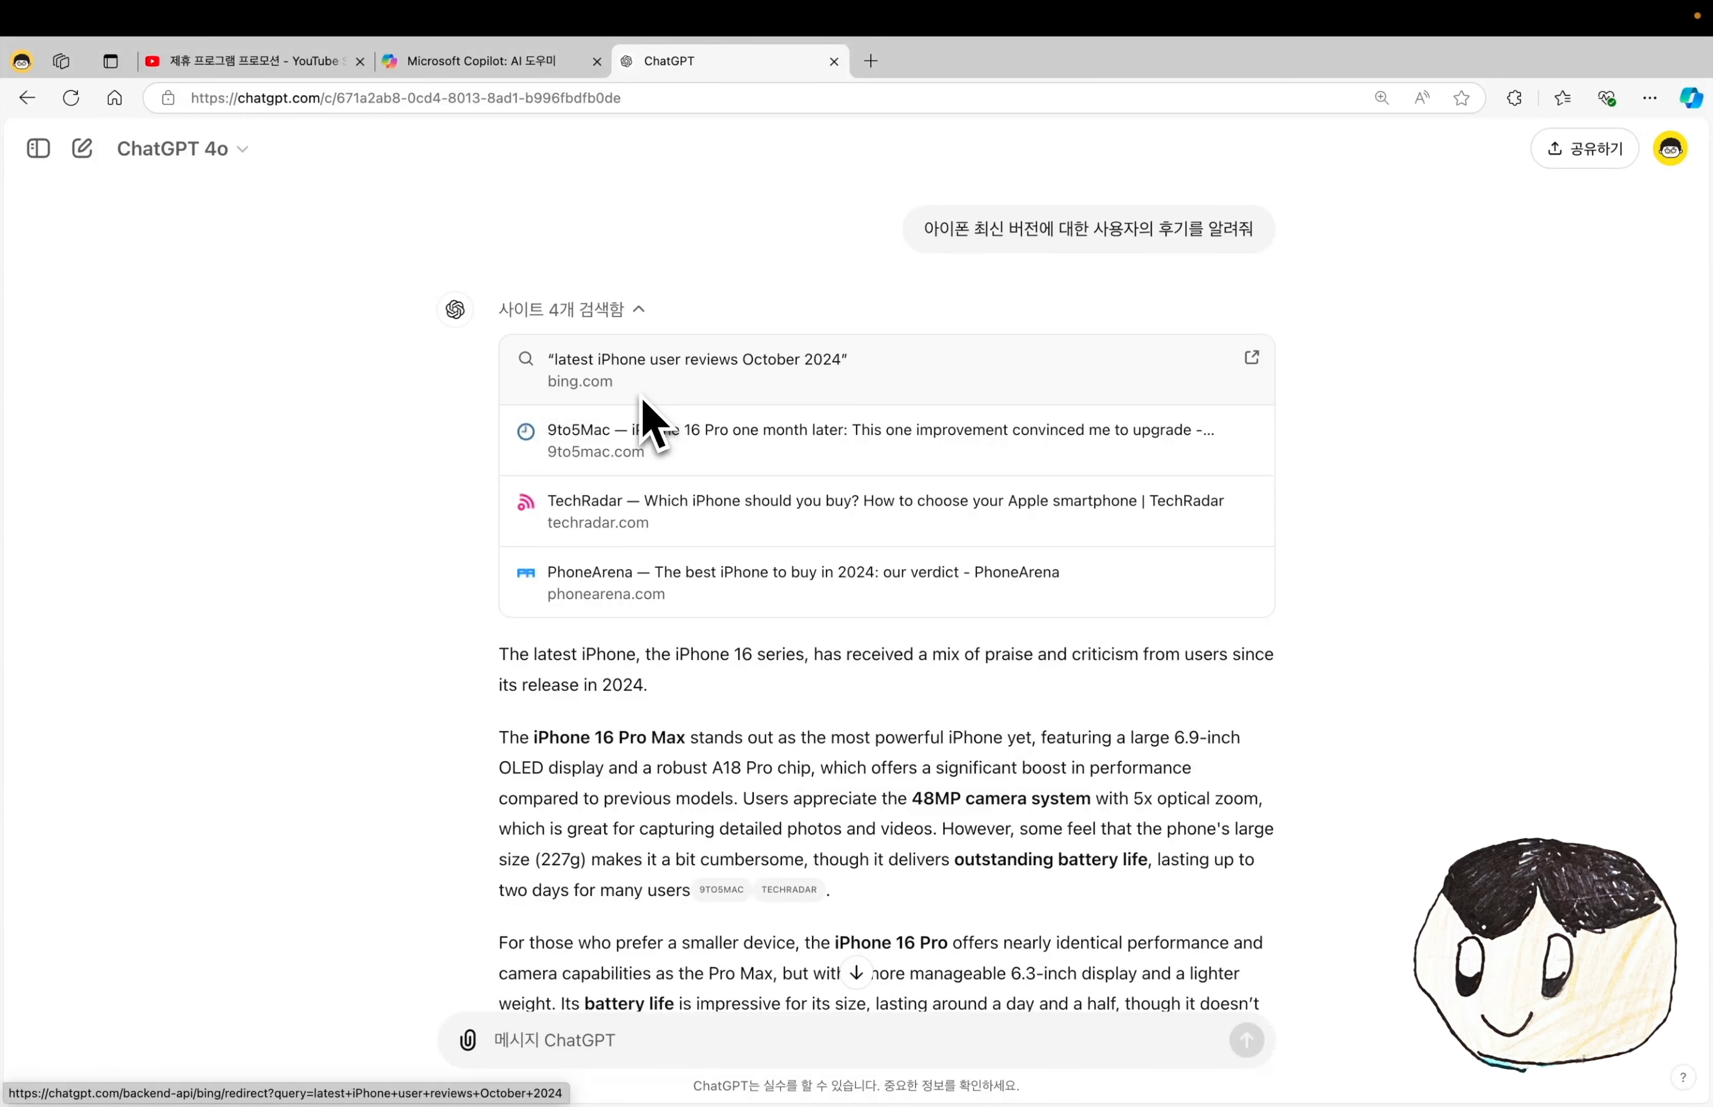
- Open the answer's bing.com search source and read through the feature sections of the SearchGPT prototype page
{"action": "left_click", "coordinate": [634, 379]}
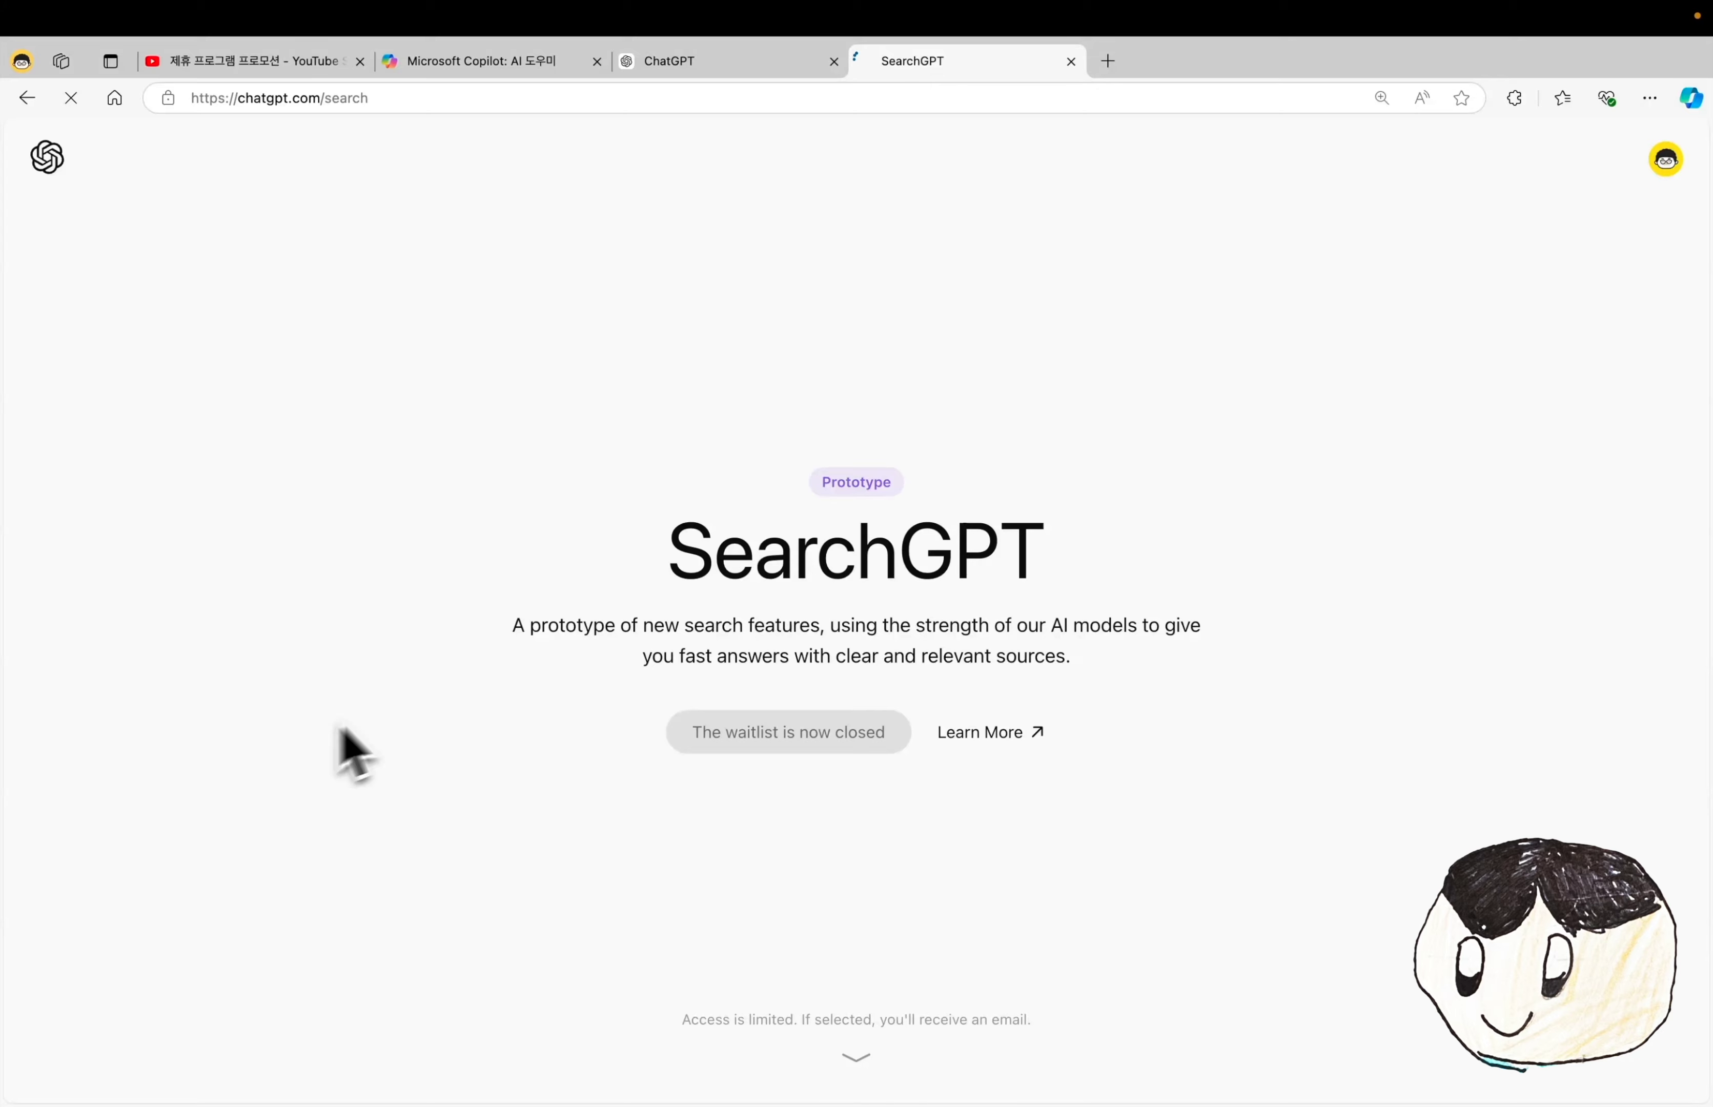
{"action": "double_click", "coordinate": [734, 573]}
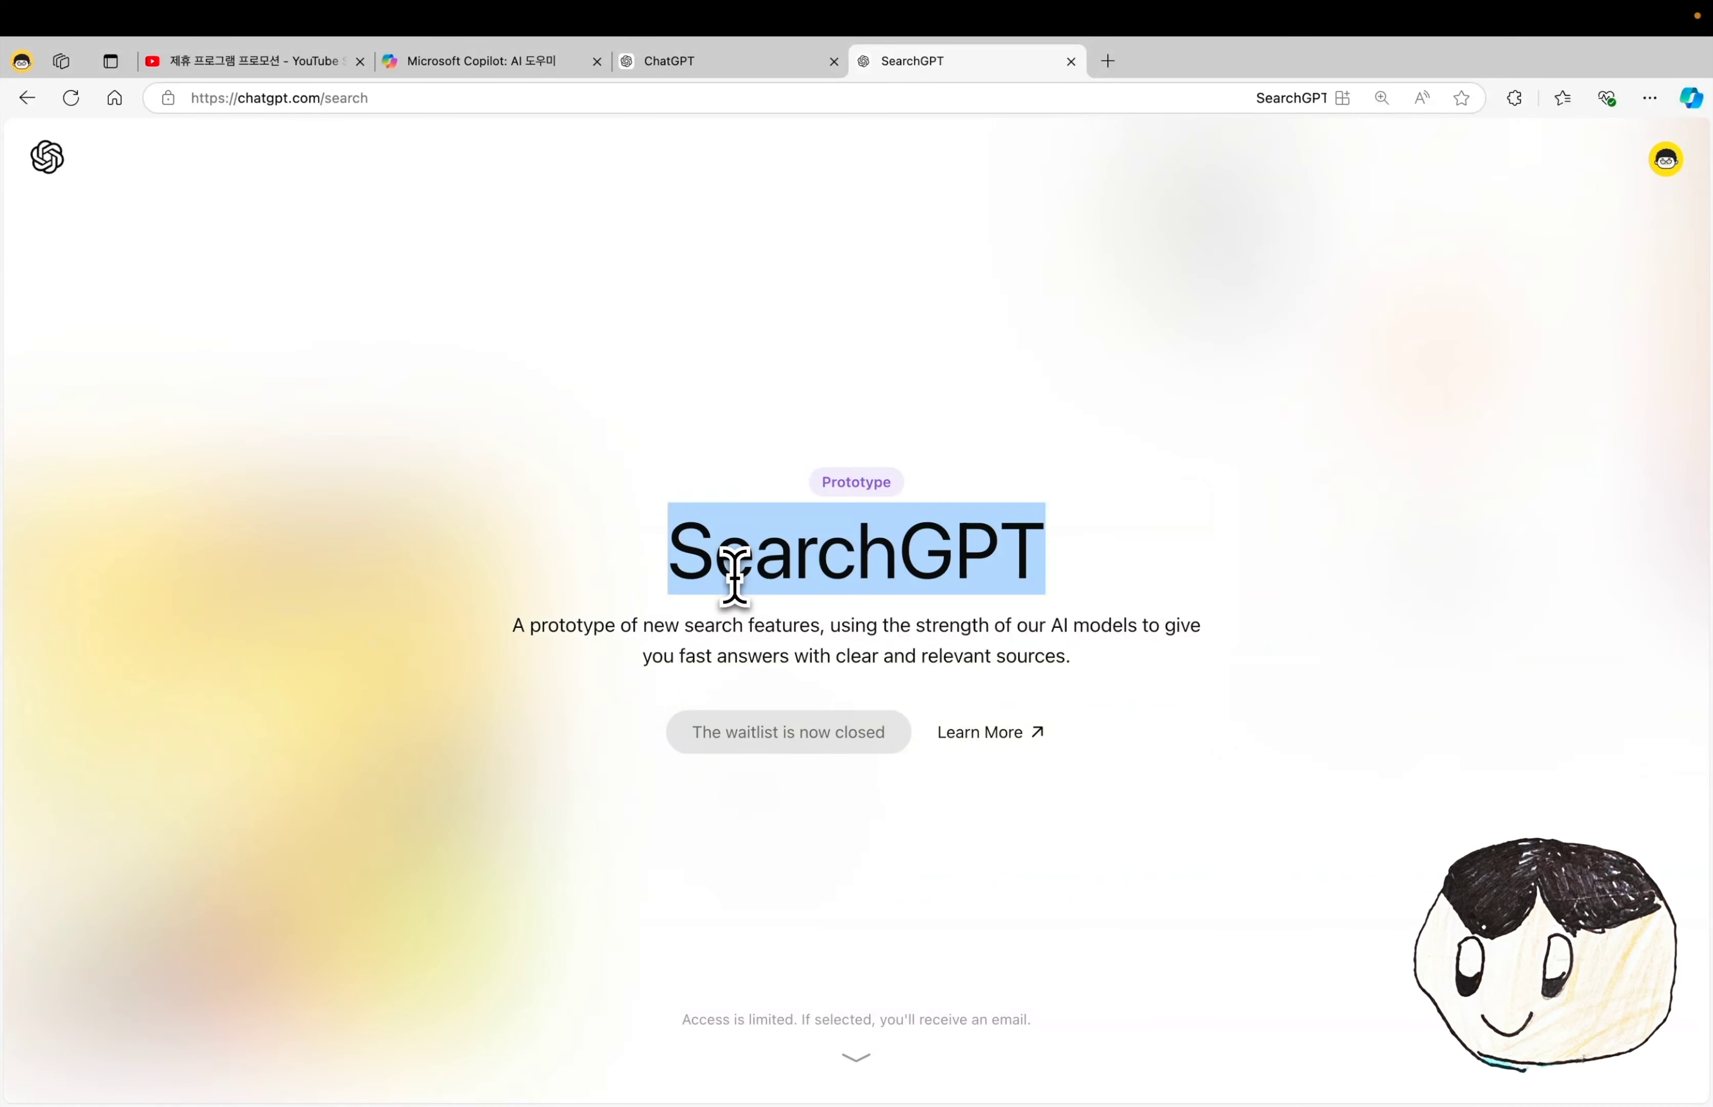
{"action": "scroll", "coordinate": [466, 756], "scroll_direction": "down", "scroll_amount": 4}
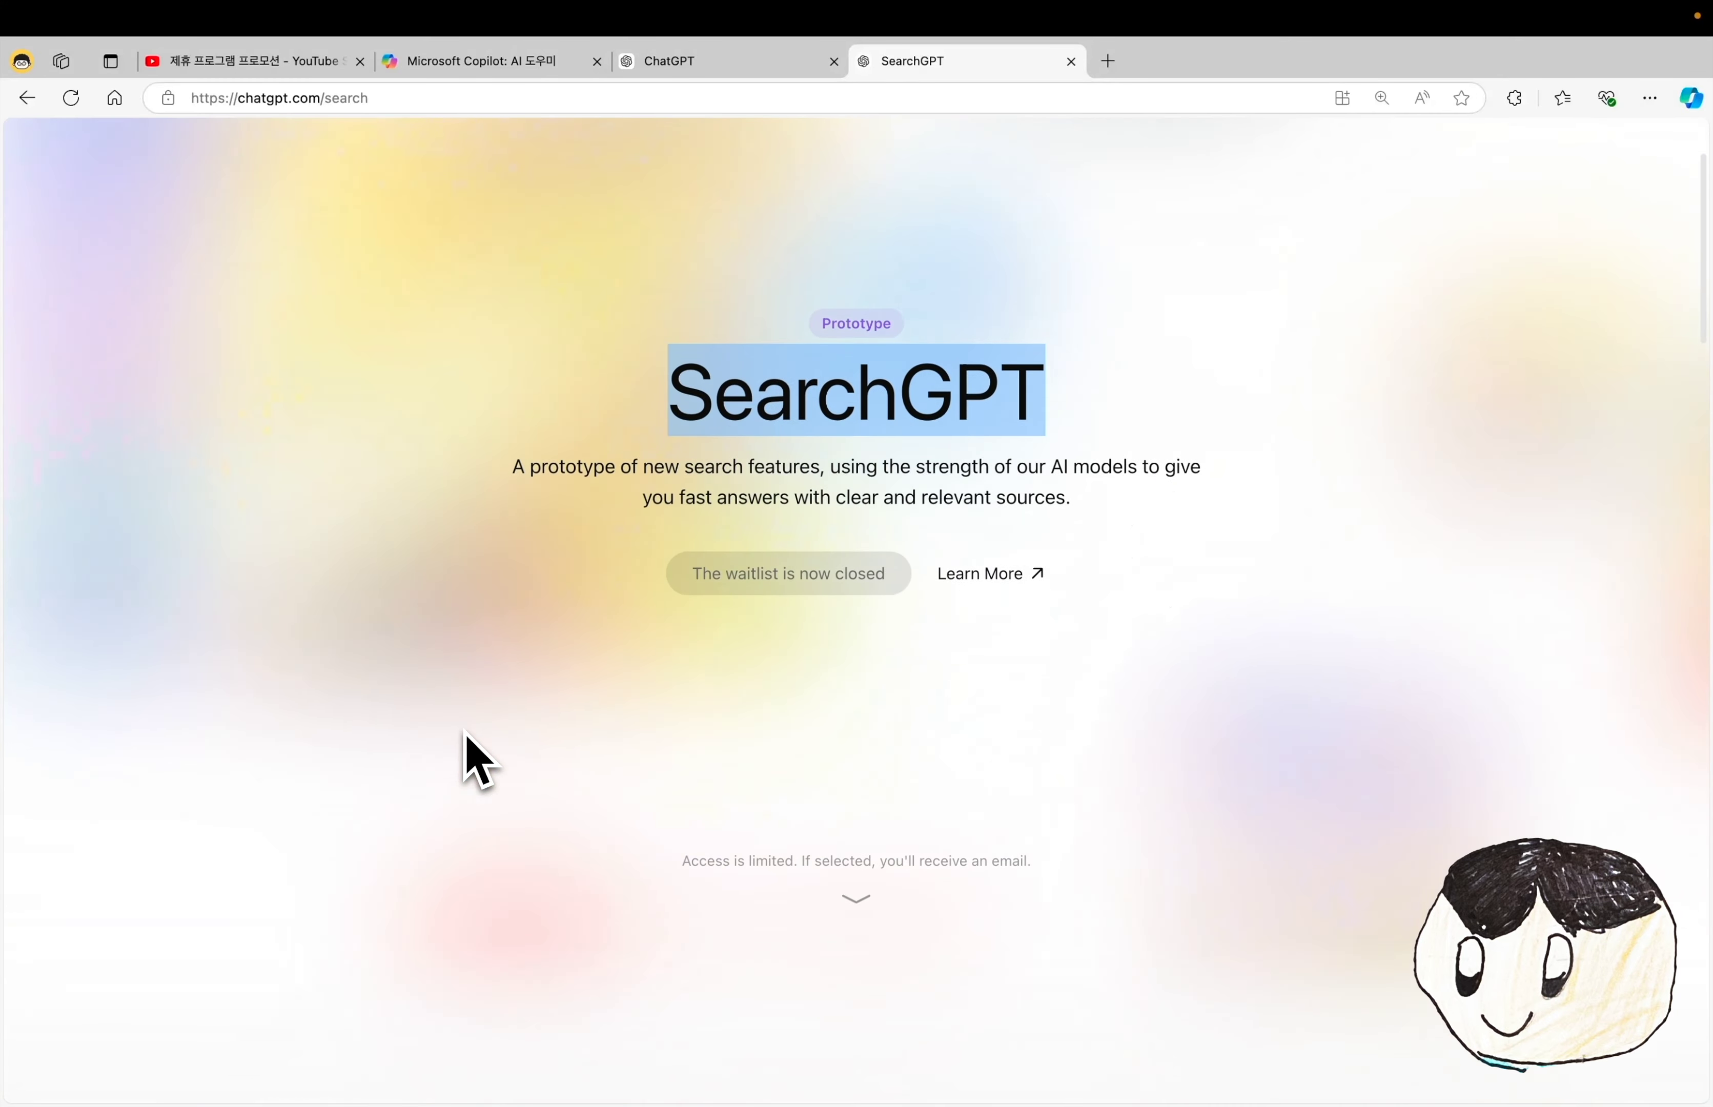
{"action": "scroll", "coordinate": [467, 738], "scroll_direction": "down", "scroll_amount": 9}
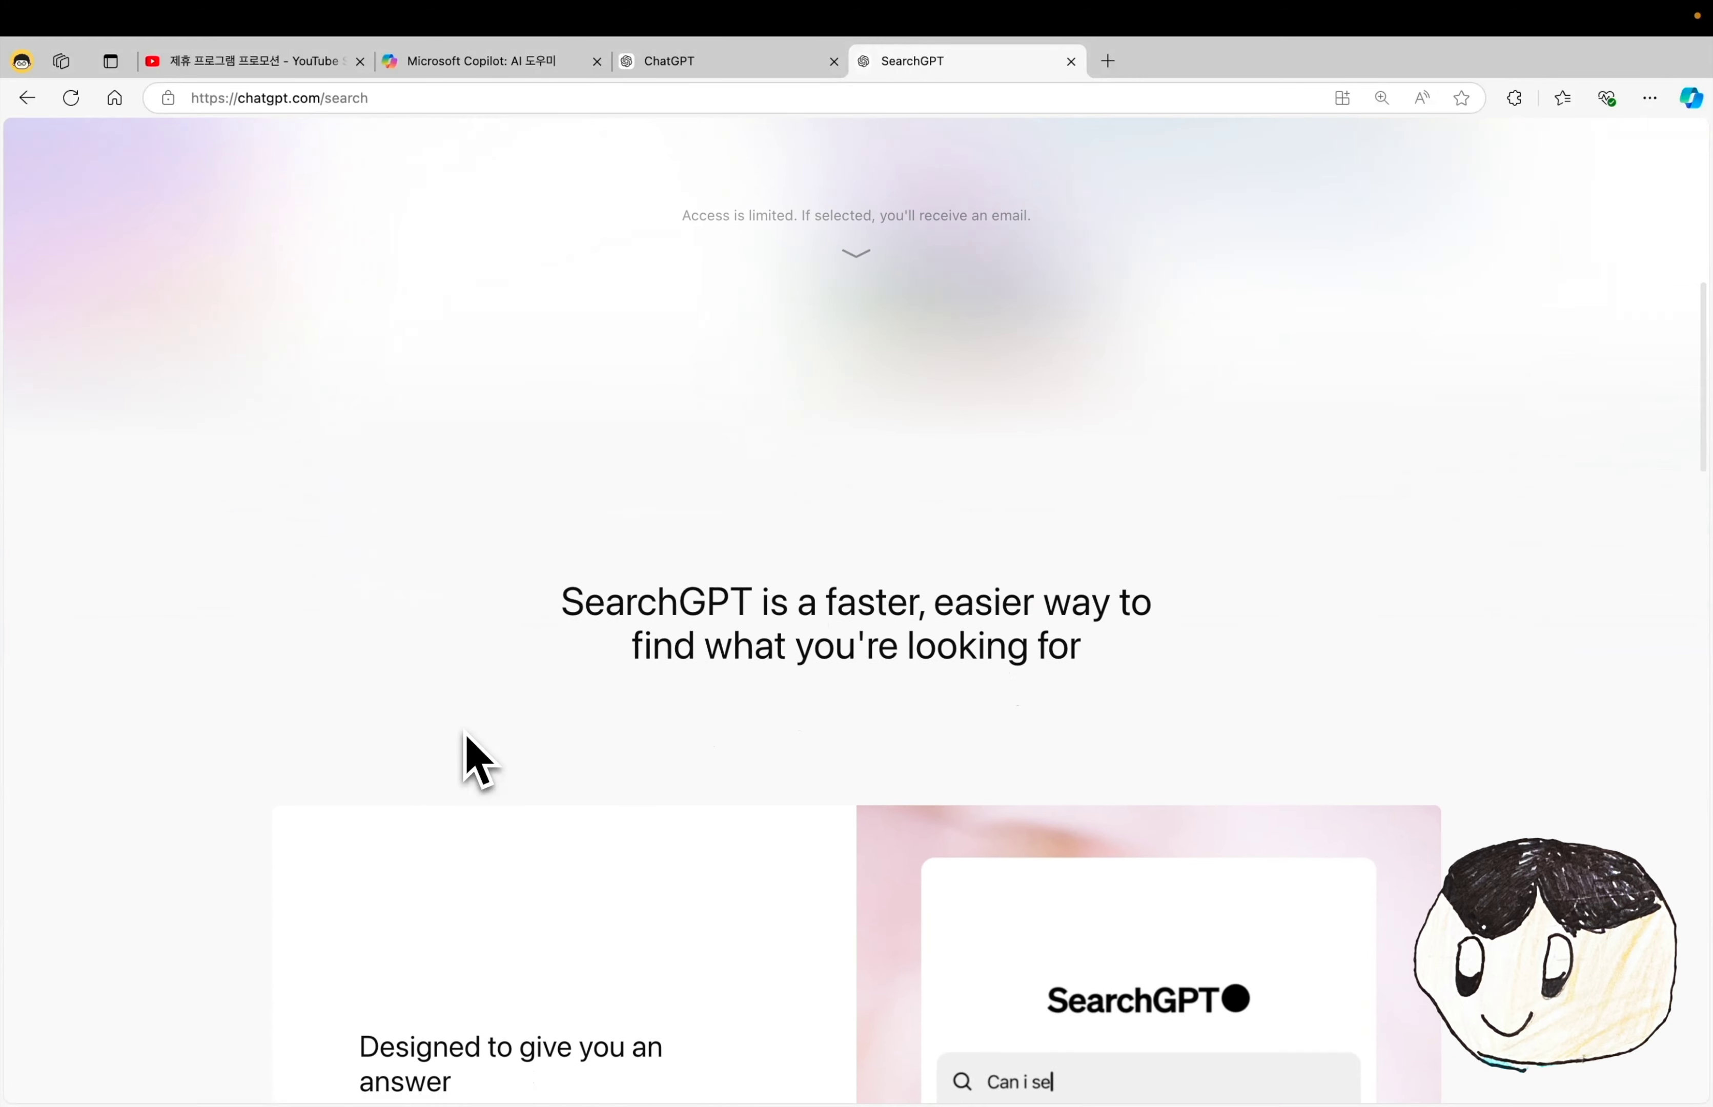
{"action": "scroll", "coordinate": [467, 739], "scroll_direction": "down", "scroll_amount": 6}
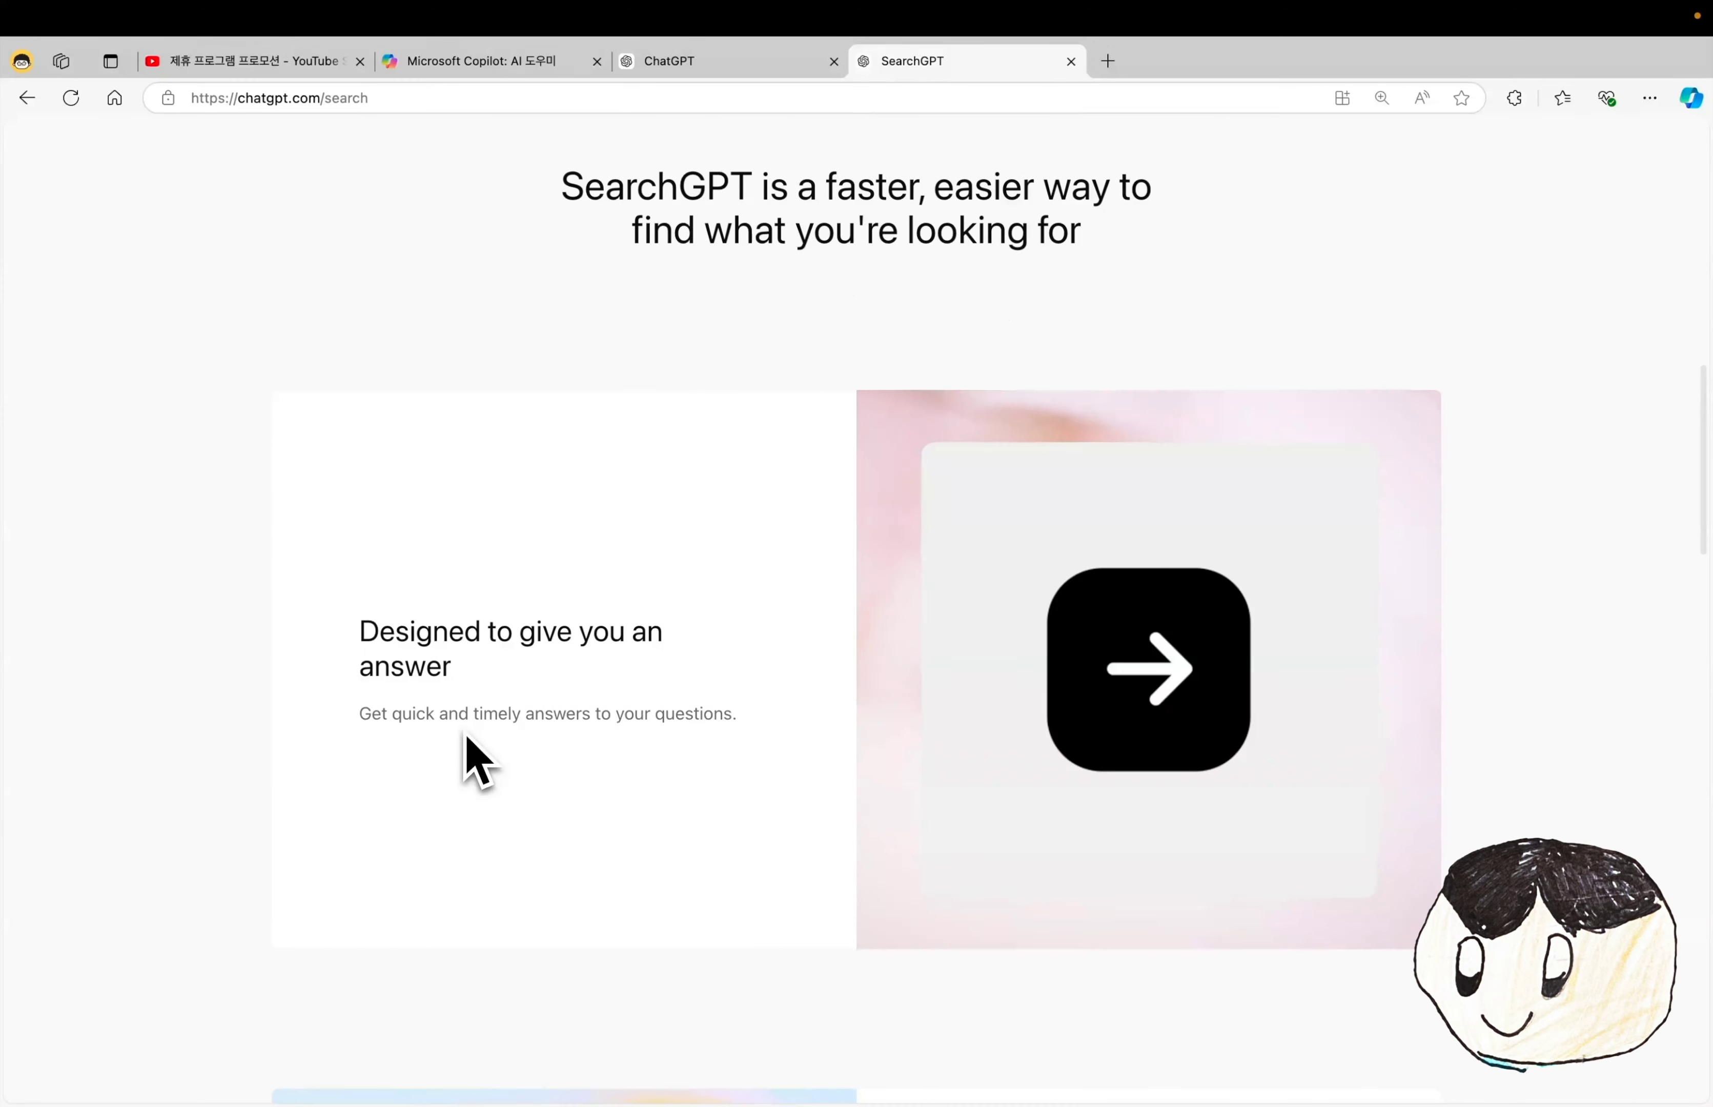
{"action": "scroll", "coordinate": [466, 738], "scroll_direction": "down", "scroll_amount": 10}
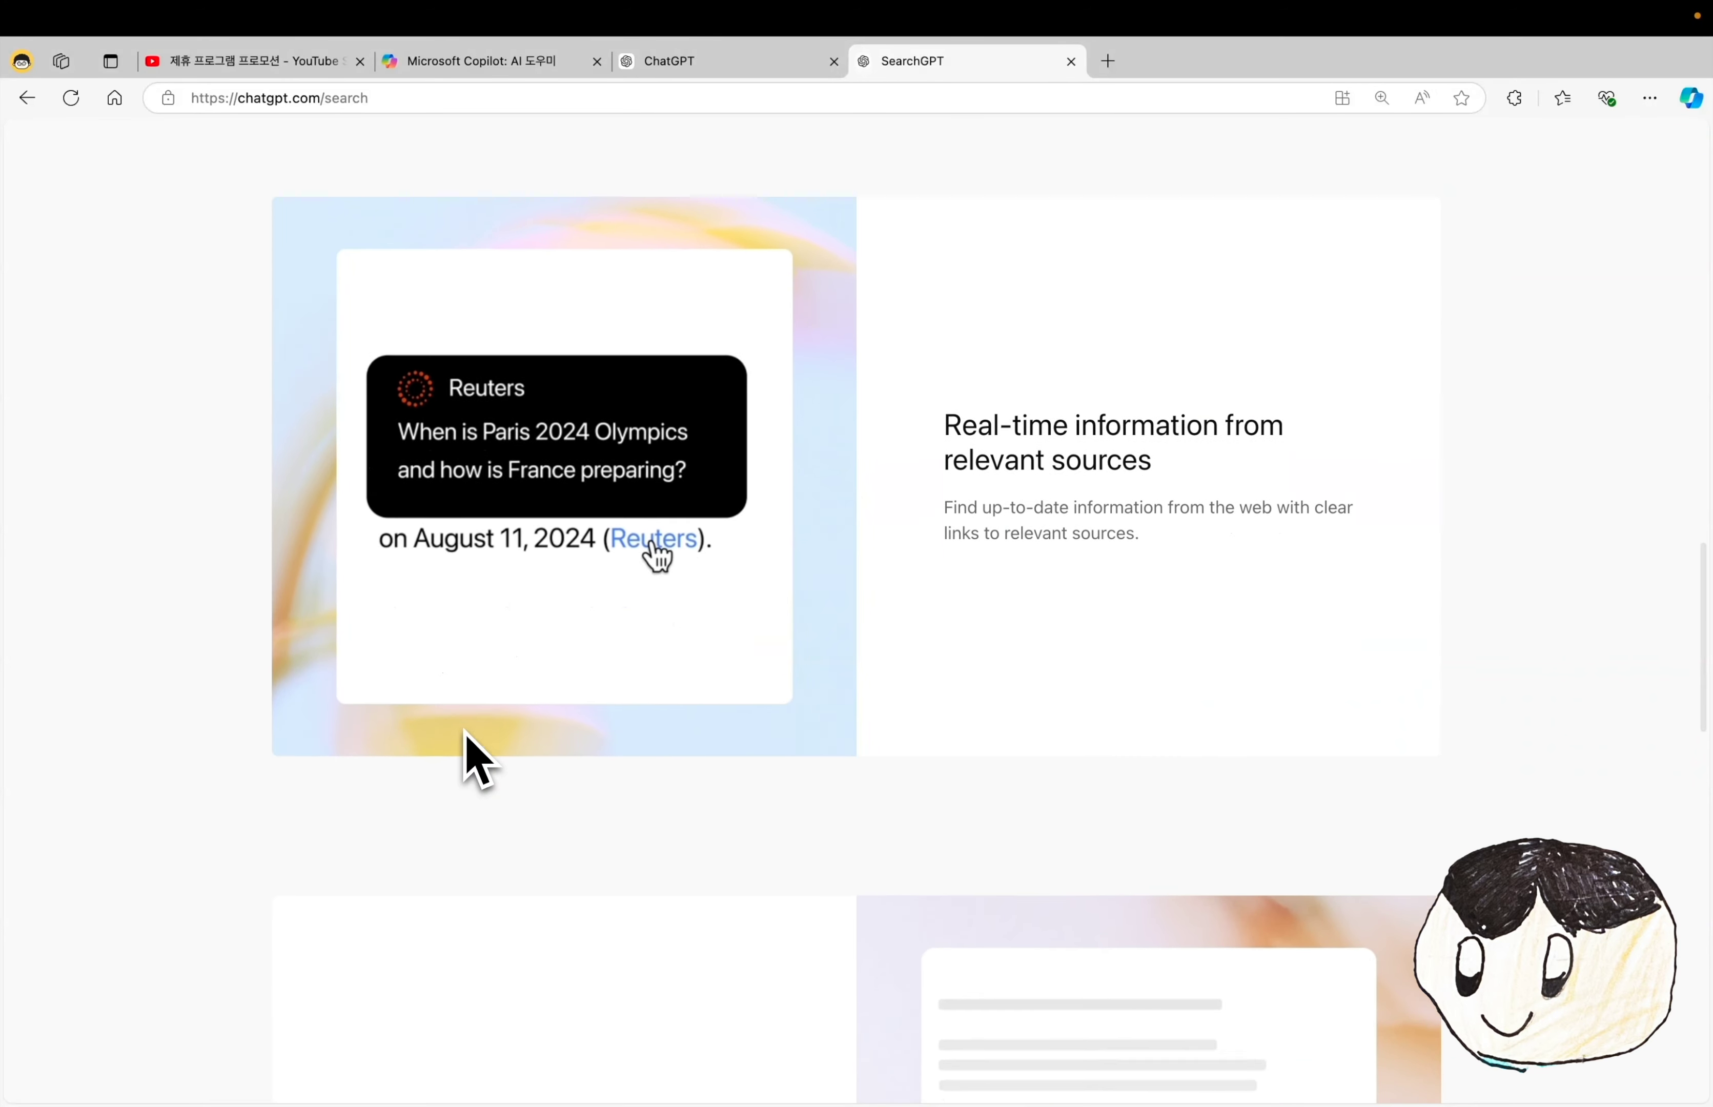
{"action": "scroll", "coordinate": [466, 738], "scroll_direction": "down", "scroll_amount": 15}
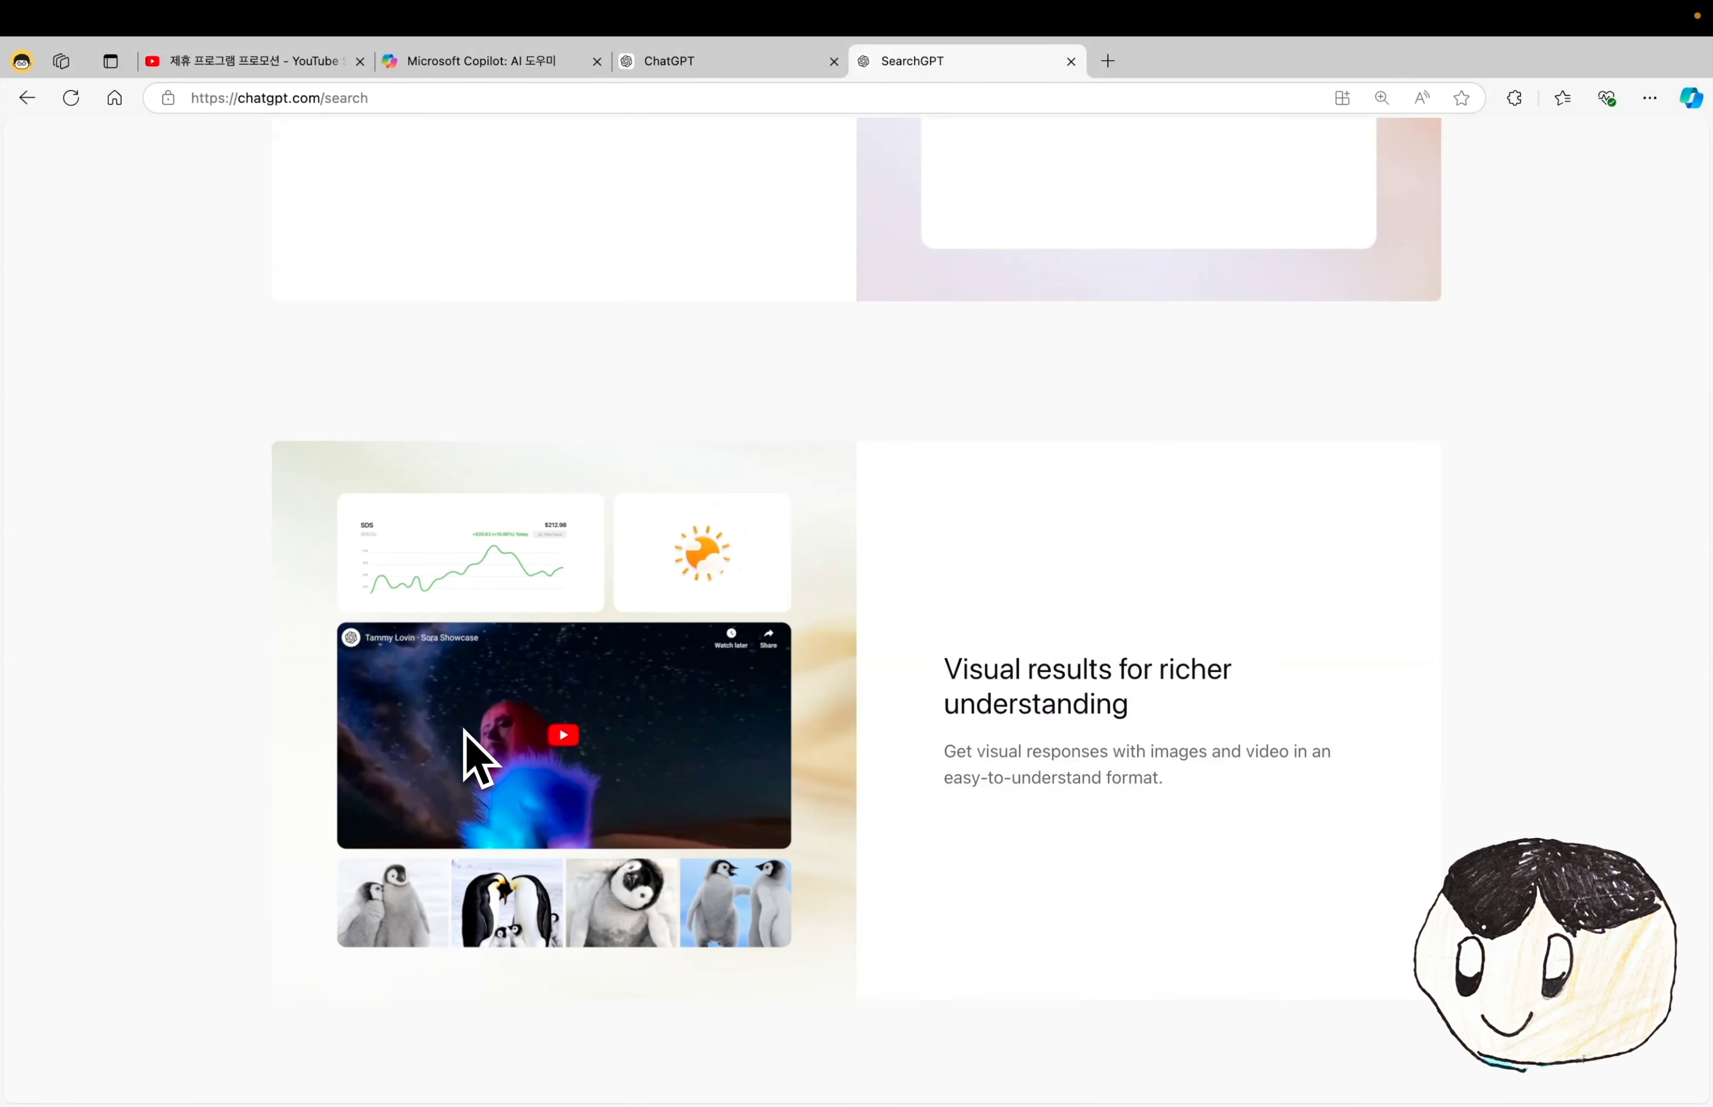
{"action": "scroll", "coordinate": [466, 749], "scroll_direction": "down", "scroll_amount": 2}
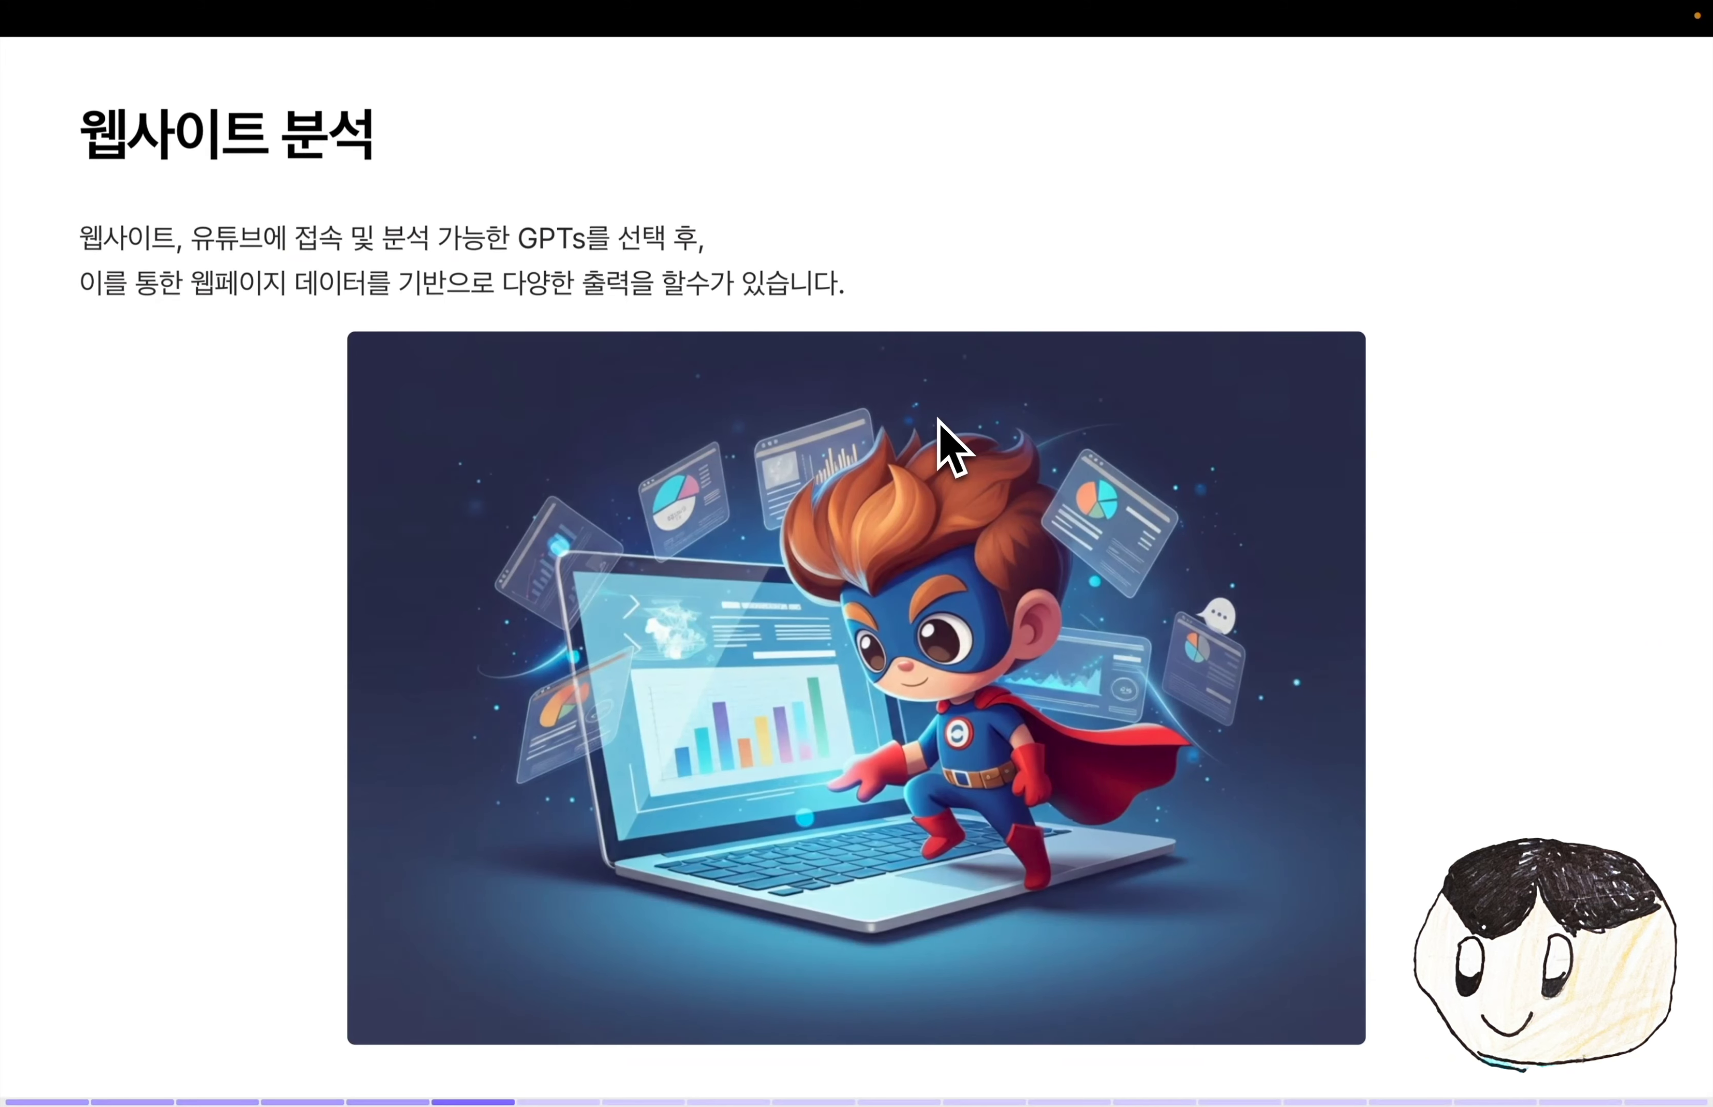
{"action": "triple_click", "coordinate": [240, 148]}
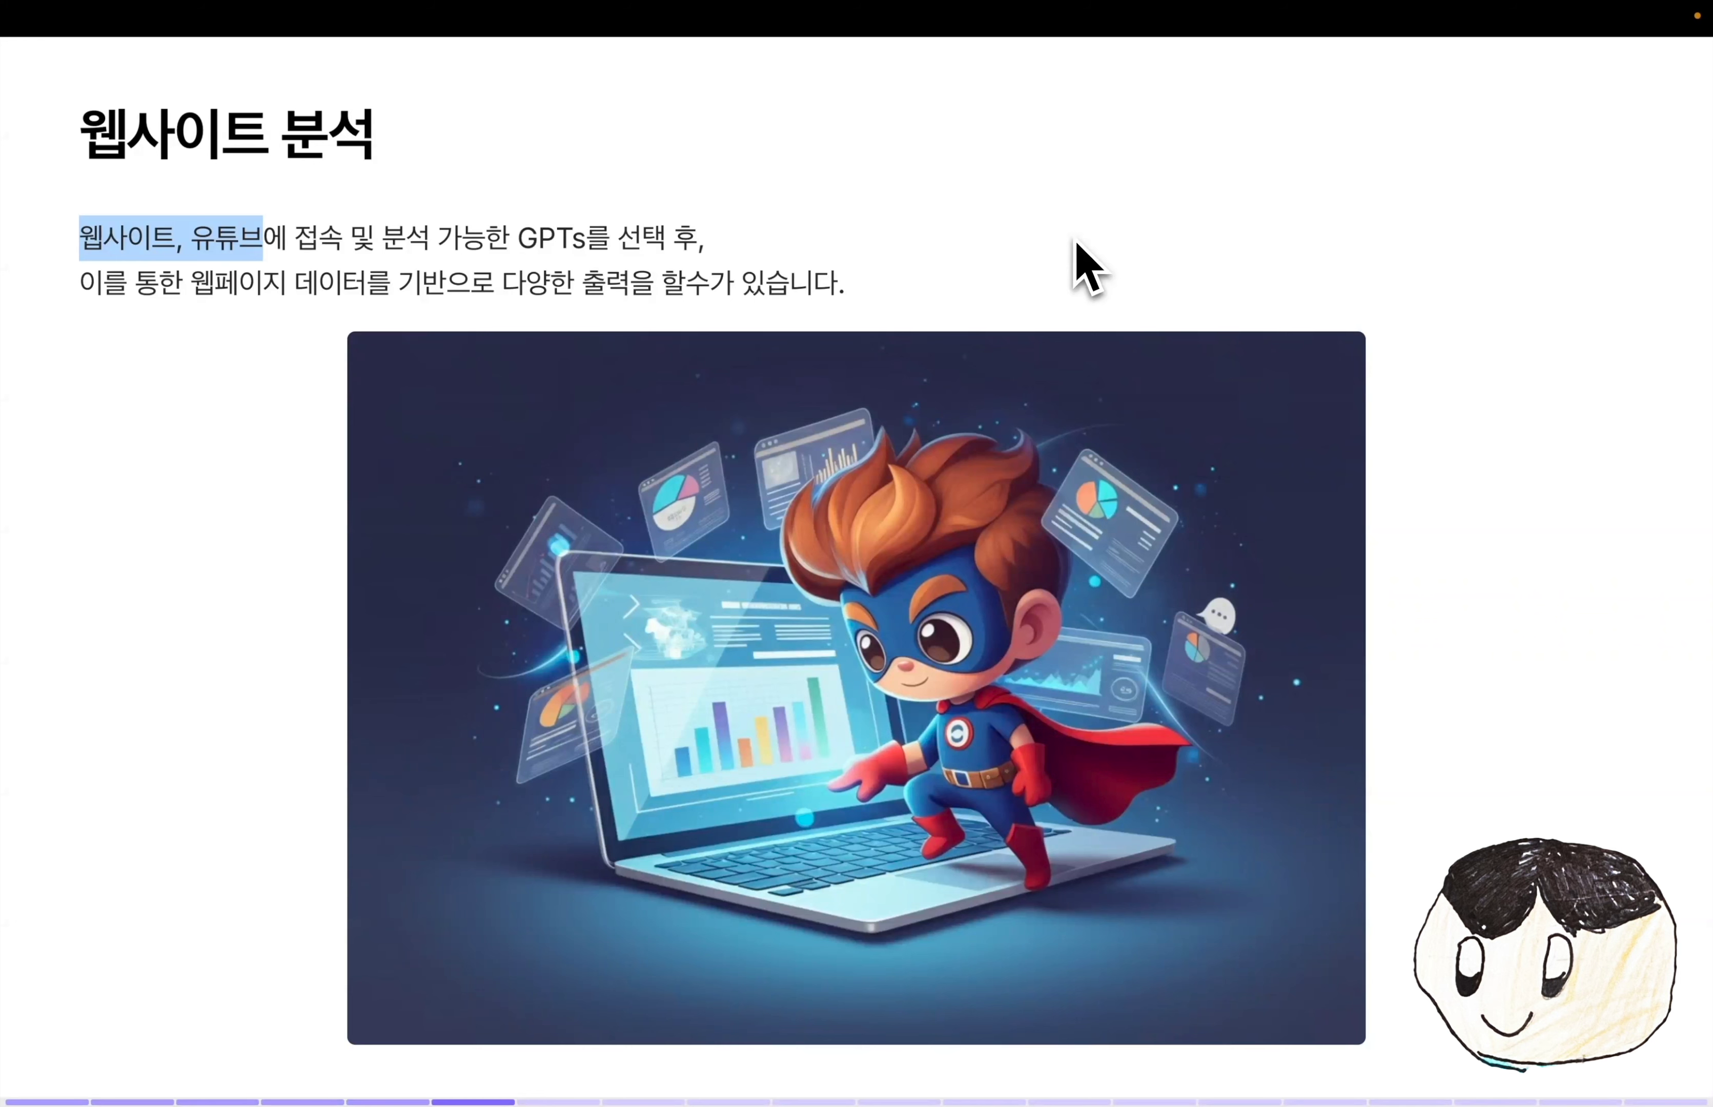
{"action": "key", "text": "Right"}
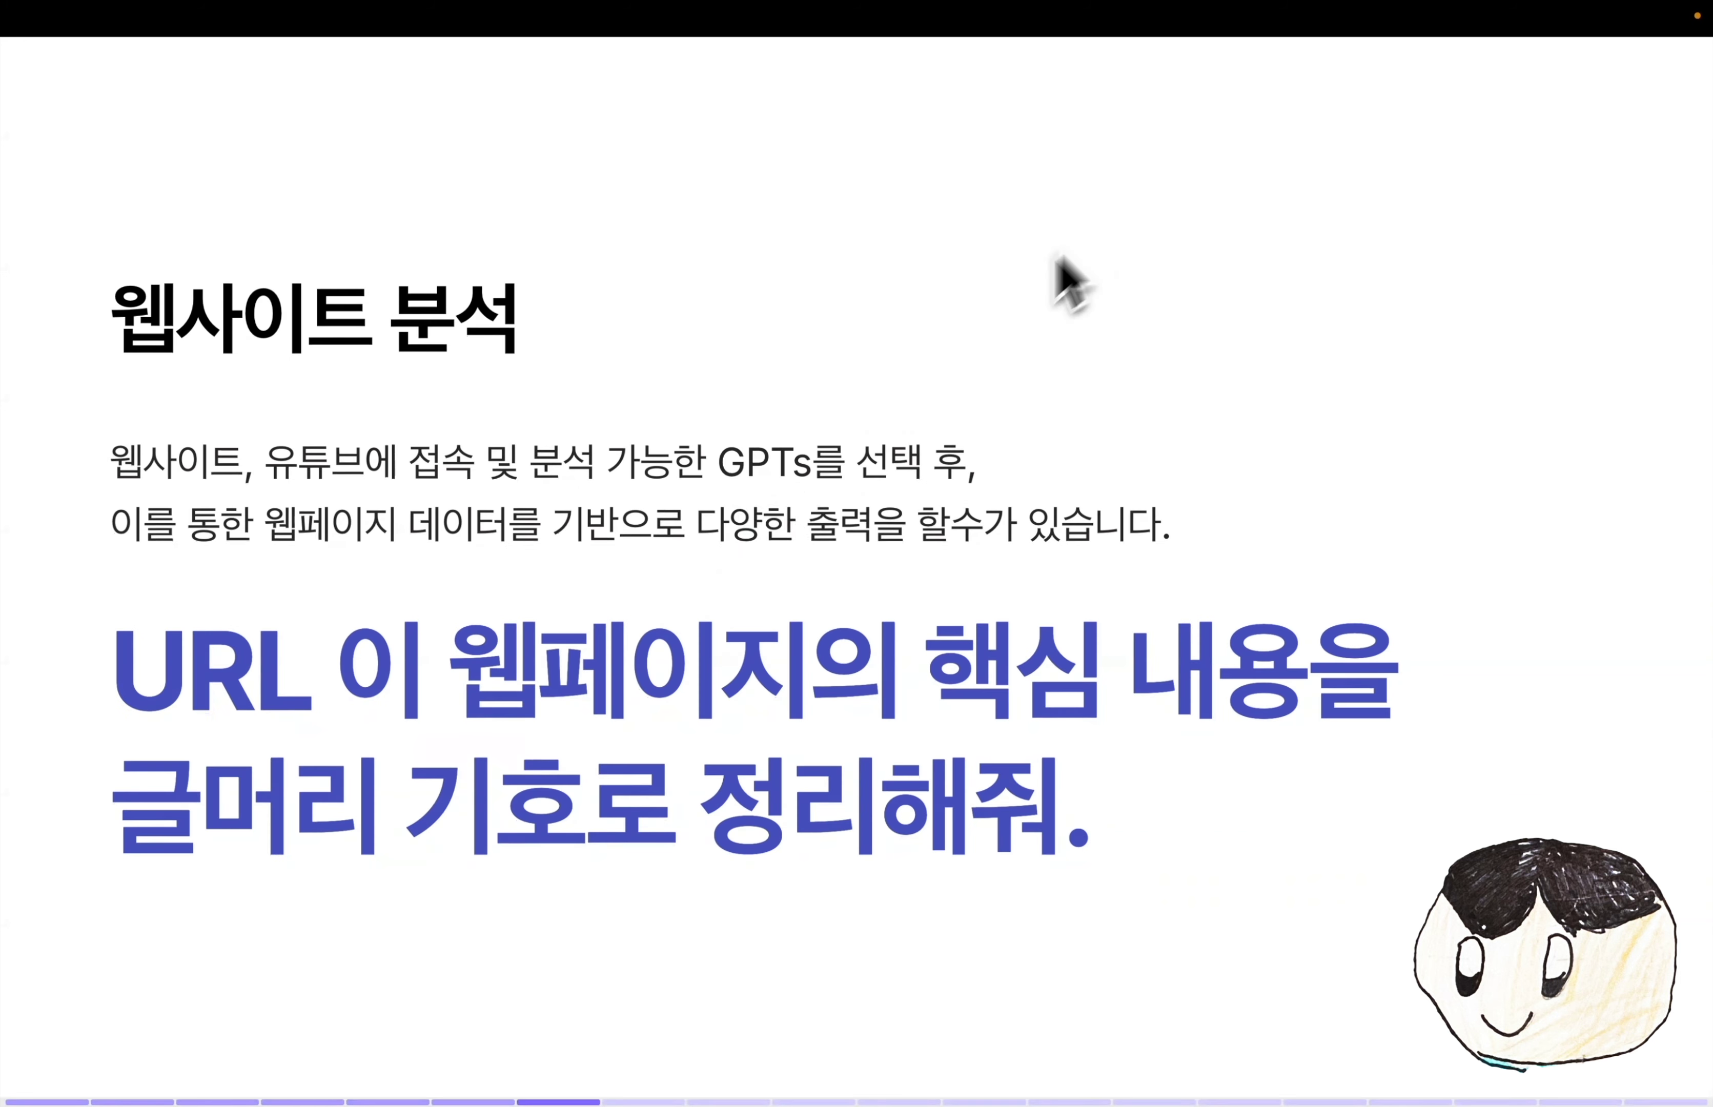
{"action": "left_click_drag", "start_coordinate": [112, 682], "coordinate": [1117, 823]}
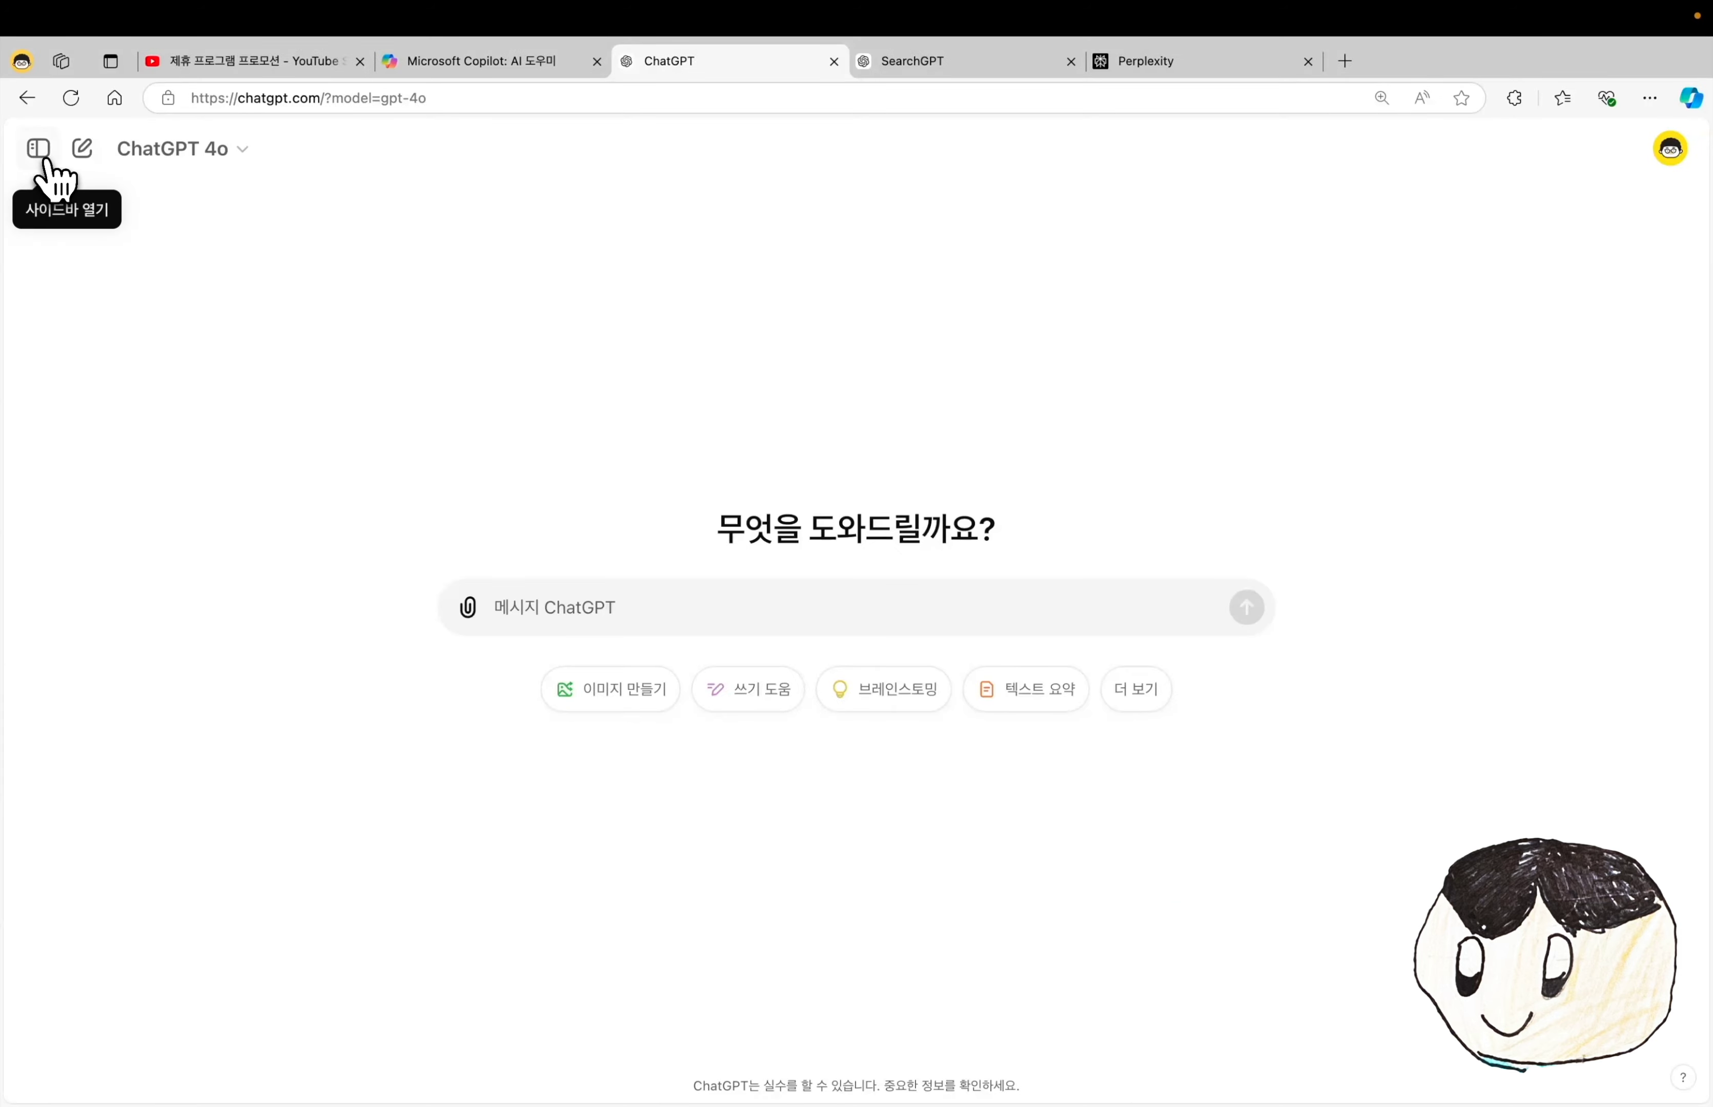
- Open the GPT exploration page from ChatGPT and browse its recommended and trending GPTs
{"action": "left_click", "coordinate": [45, 159]}
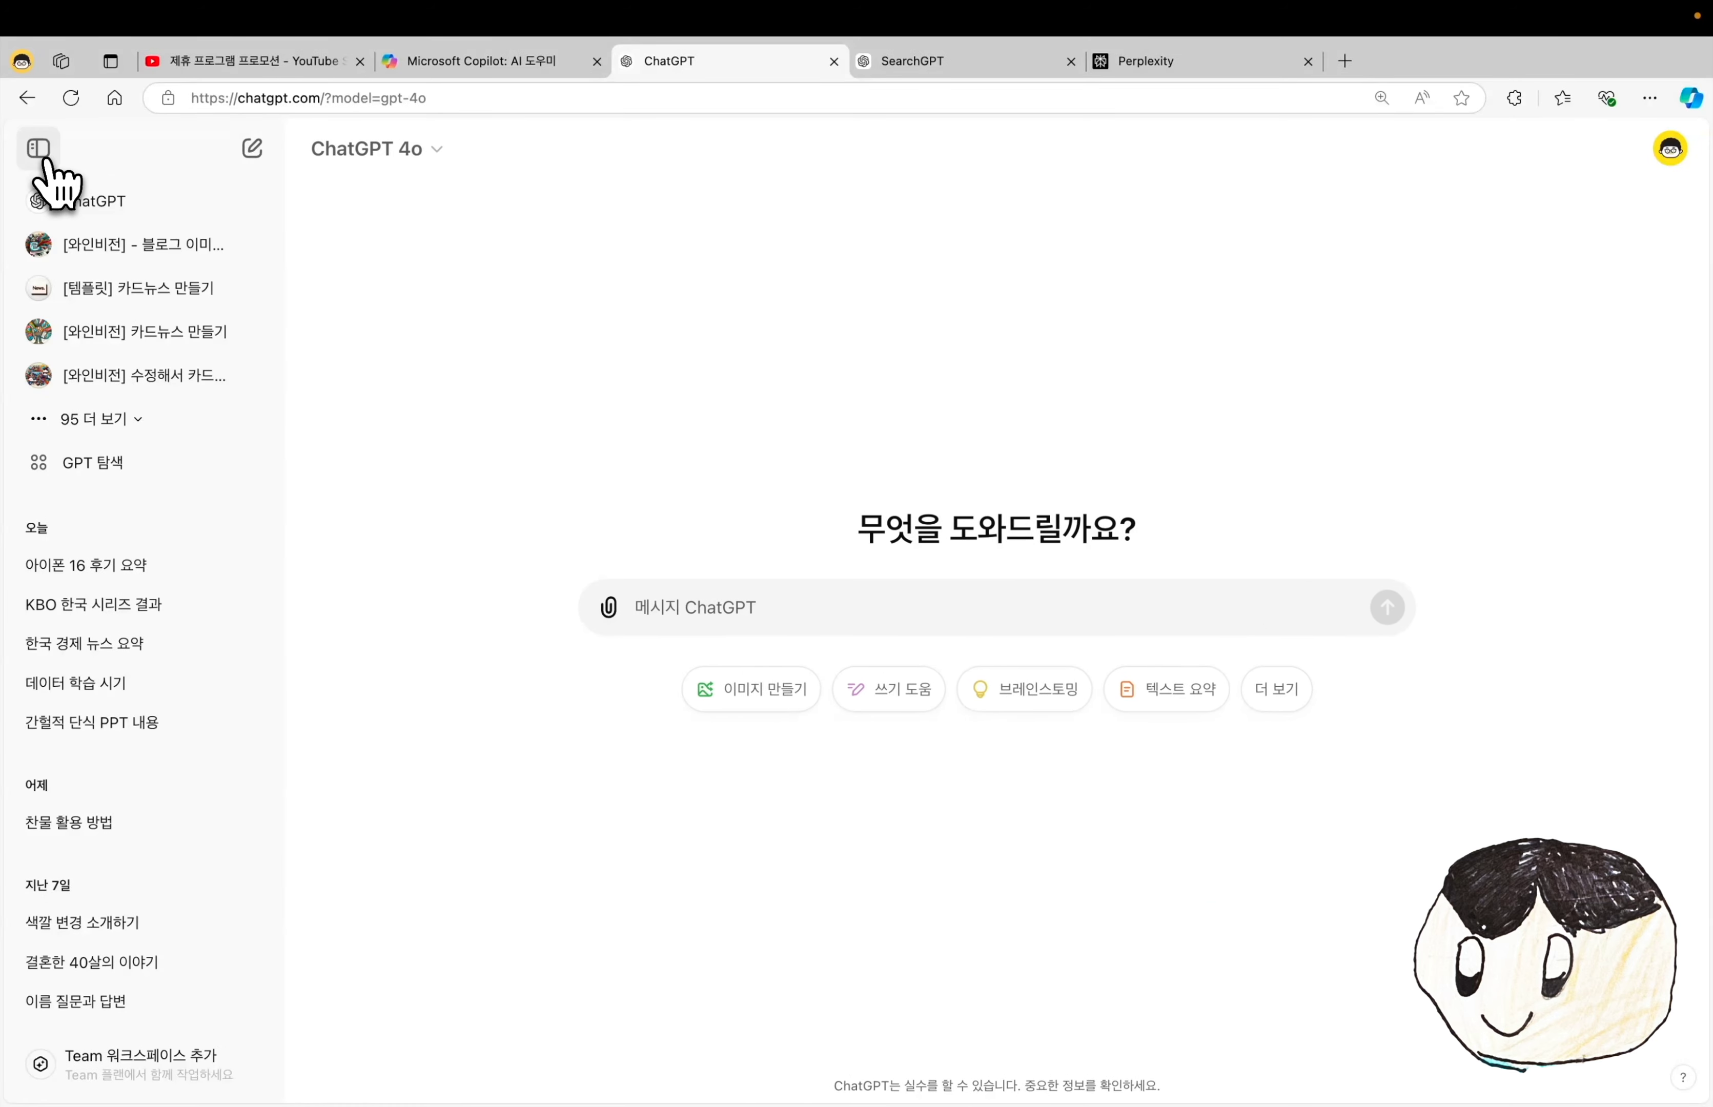
{"action": "left_click", "coordinate": [147, 475]}
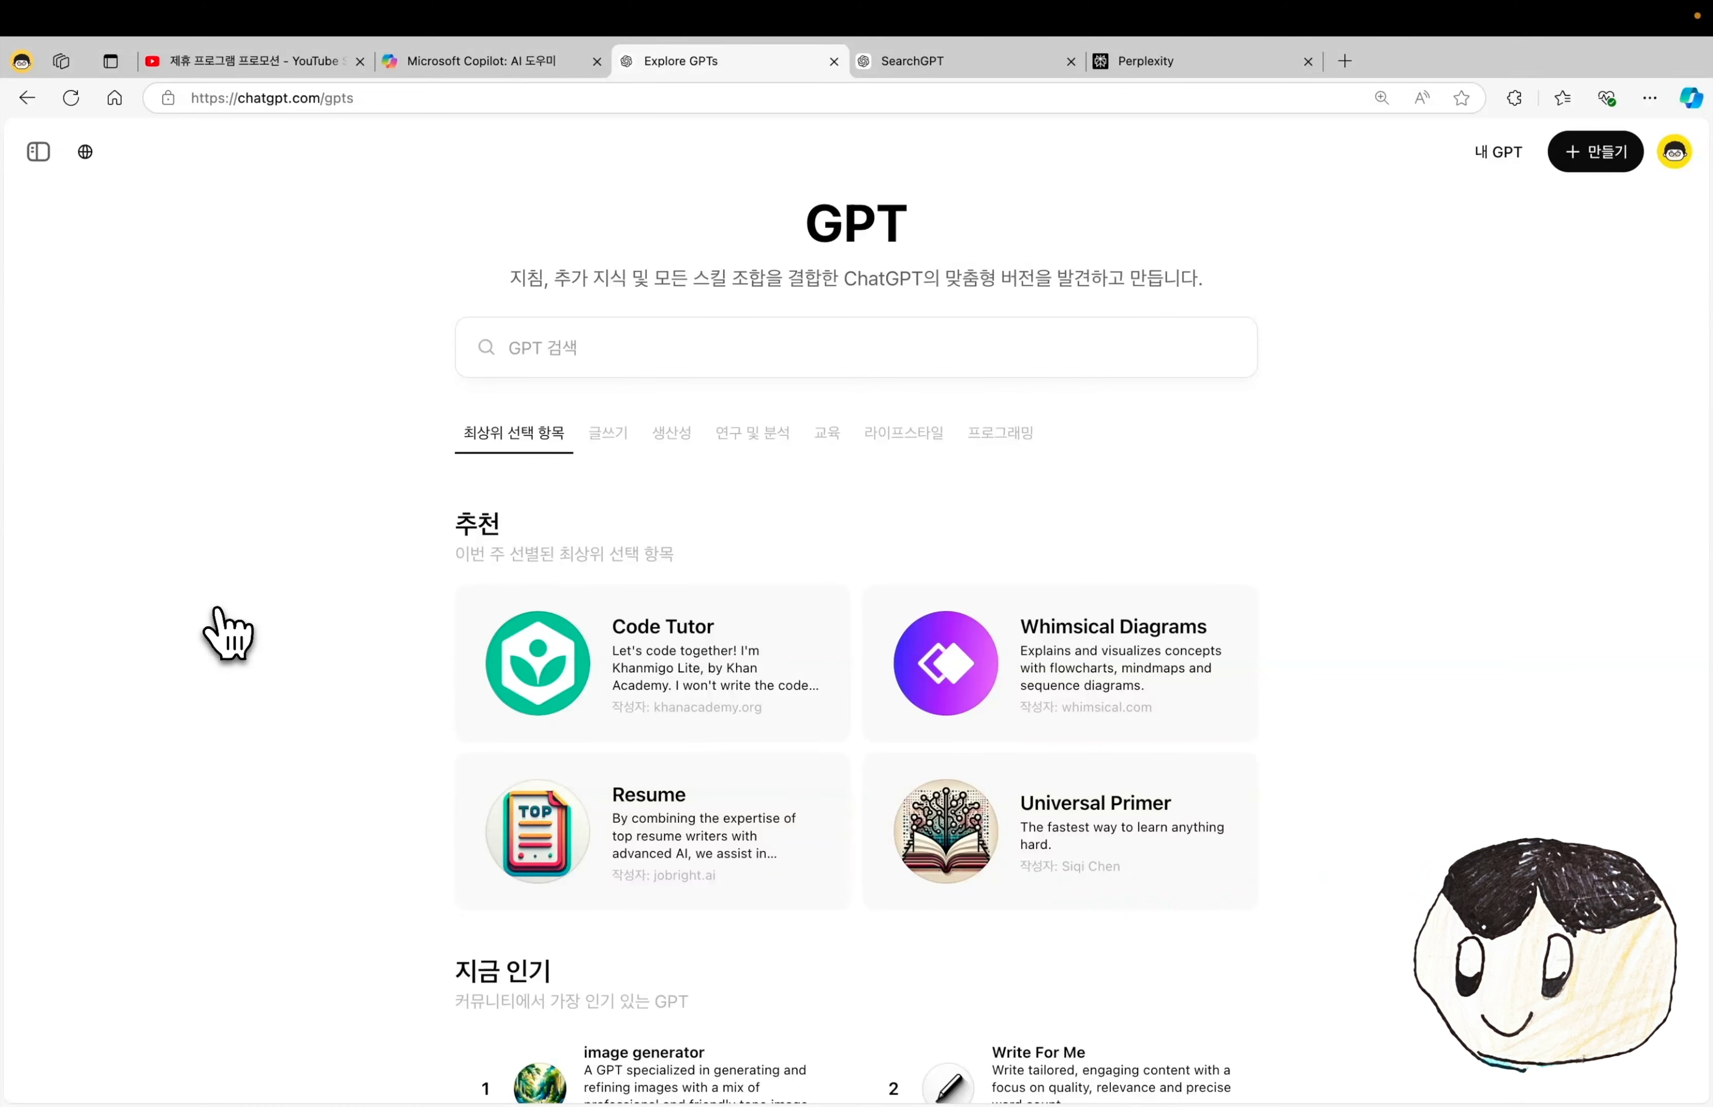
{"action": "scroll", "coordinate": [227, 634], "scroll_direction": "down", "scroll_amount": 8}
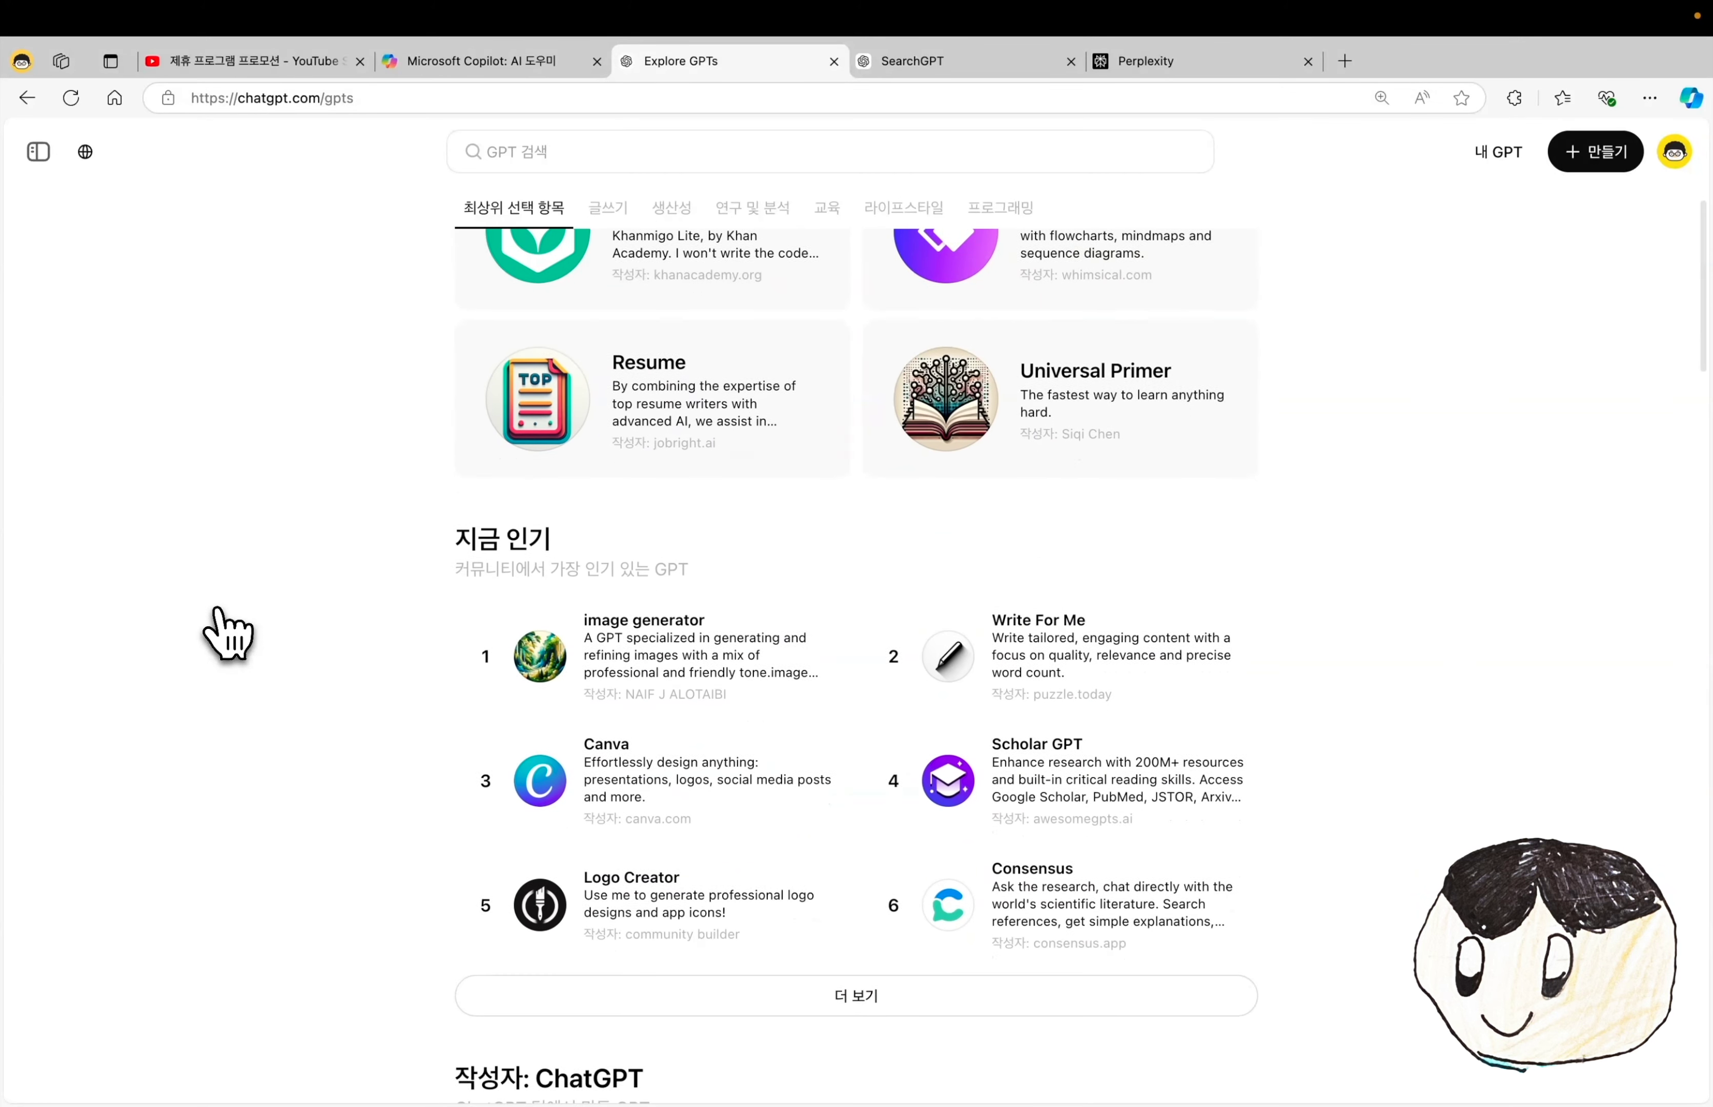
{"action": "scroll", "coordinate": [227, 633], "scroll_direction": "up", "scroll_amount": 10}
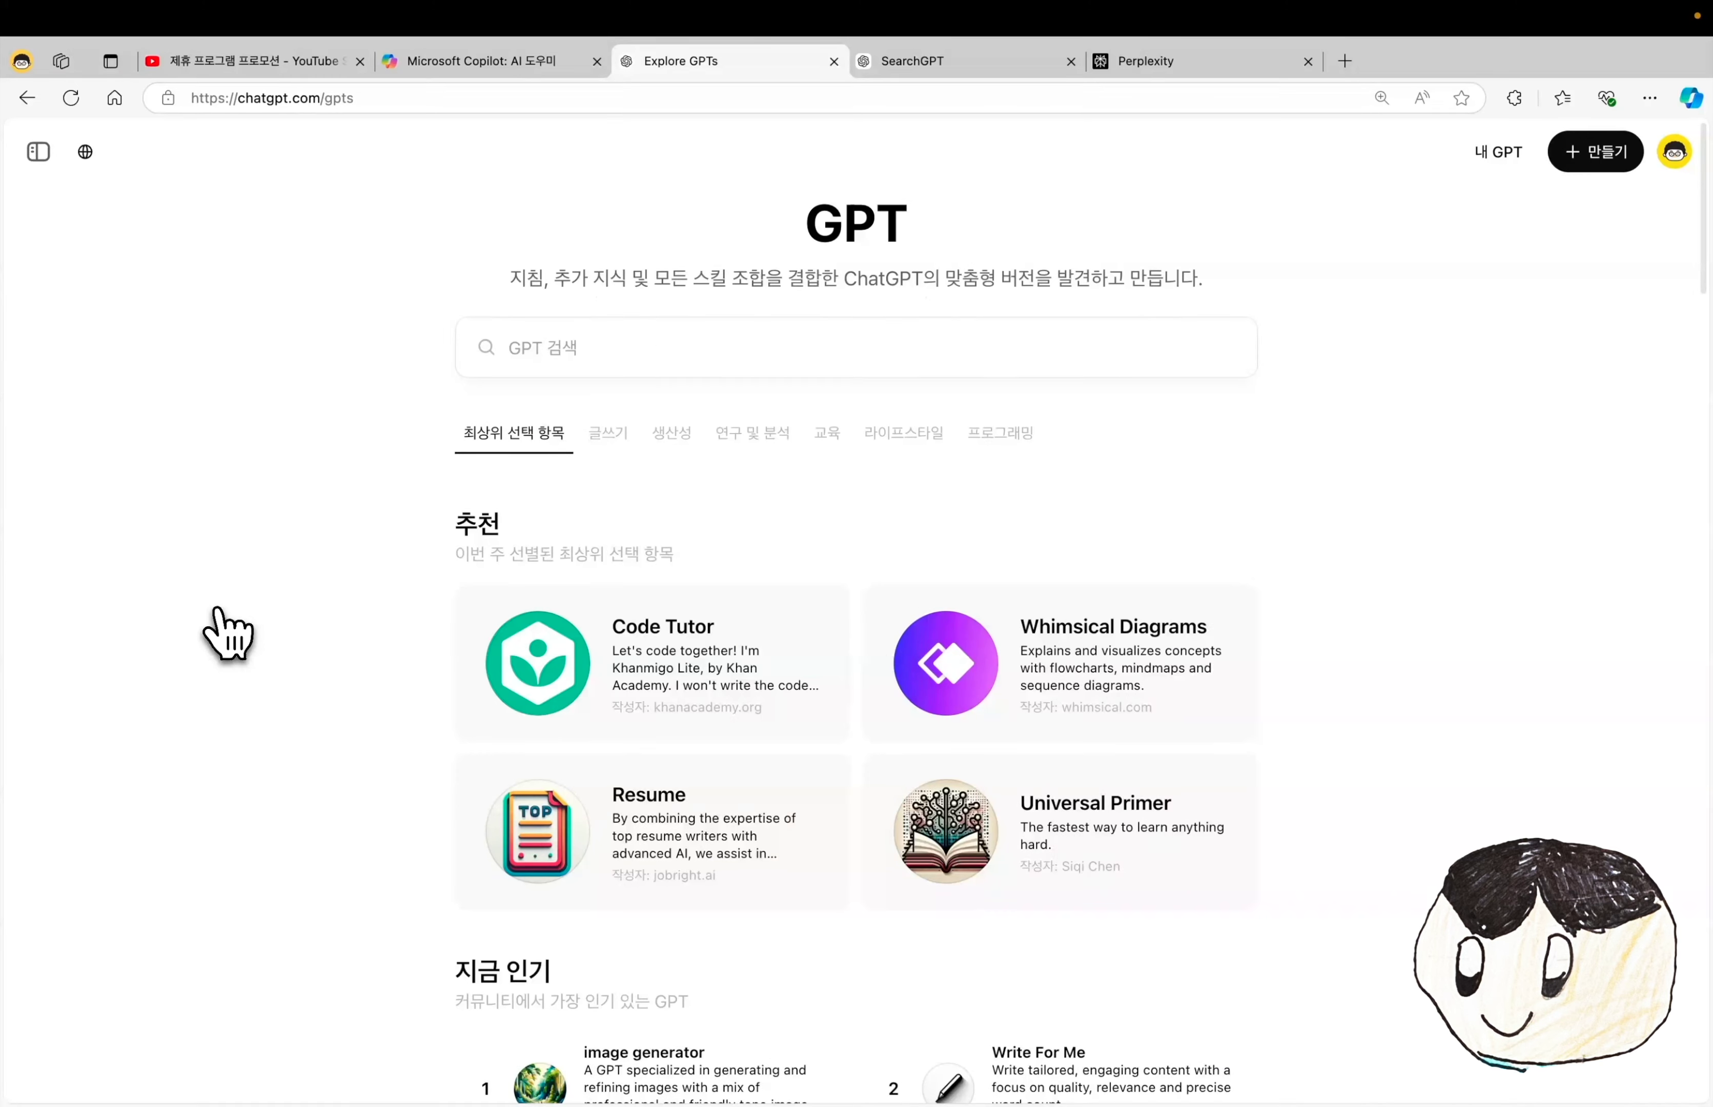
- Search the GPTs for "webpi" and start a chat with WebPilot by gpts.webpilot.ai
{"action": "left_click", "coordinate": [636, 357]}
{"action": "type", "text": "webpi"}
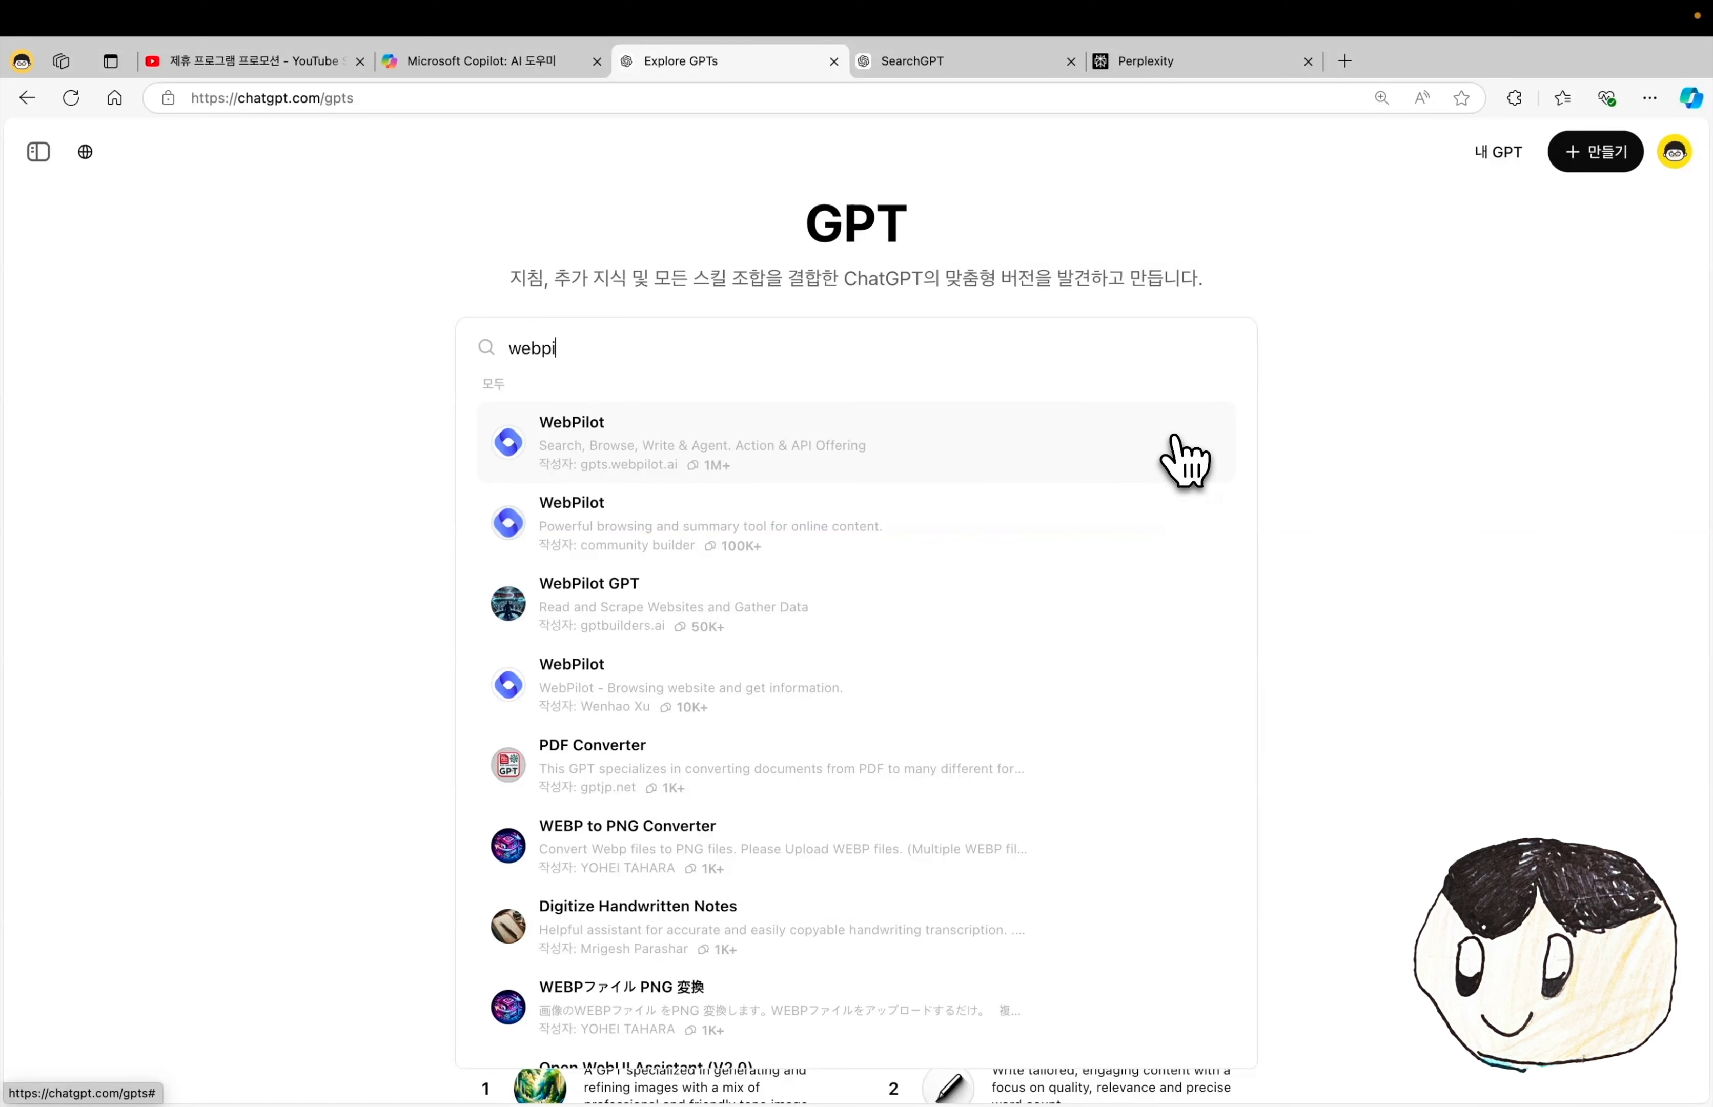
{"action": "left_click", "coordinate": [1042, 450]}
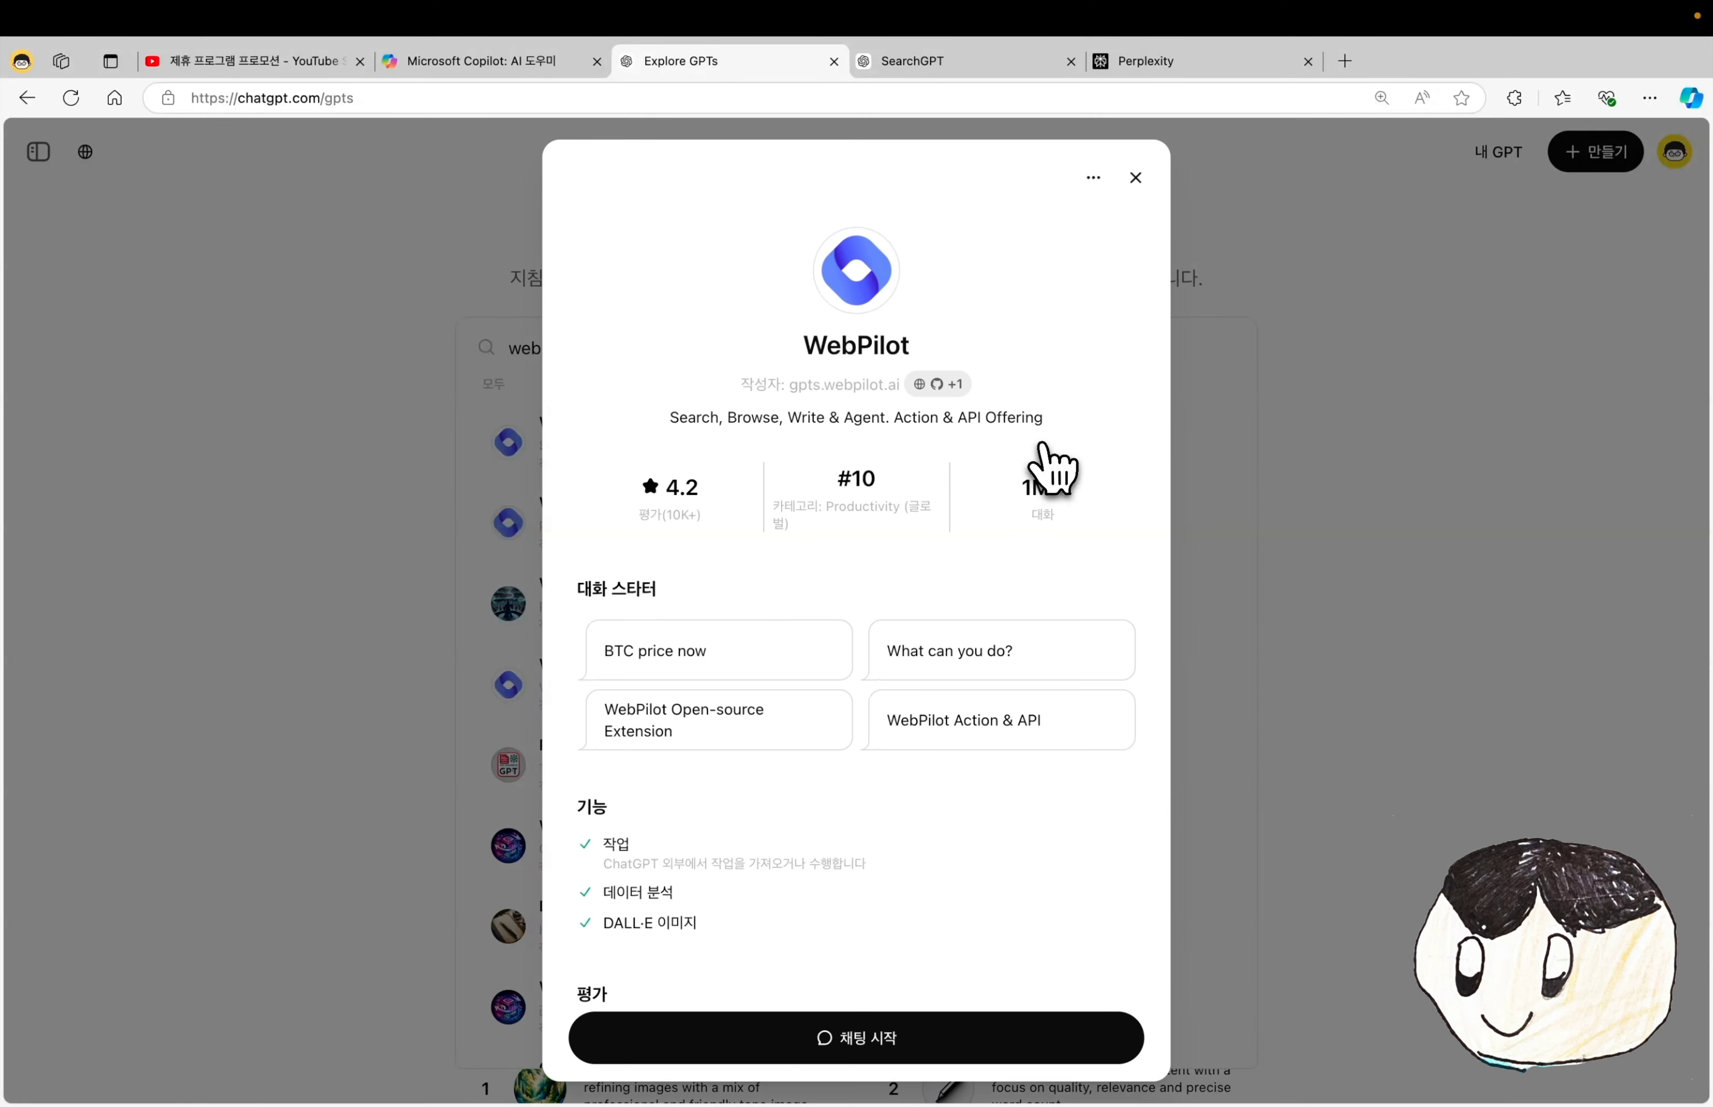
{"action": "left_click", "coordinate": [851, 1056]}
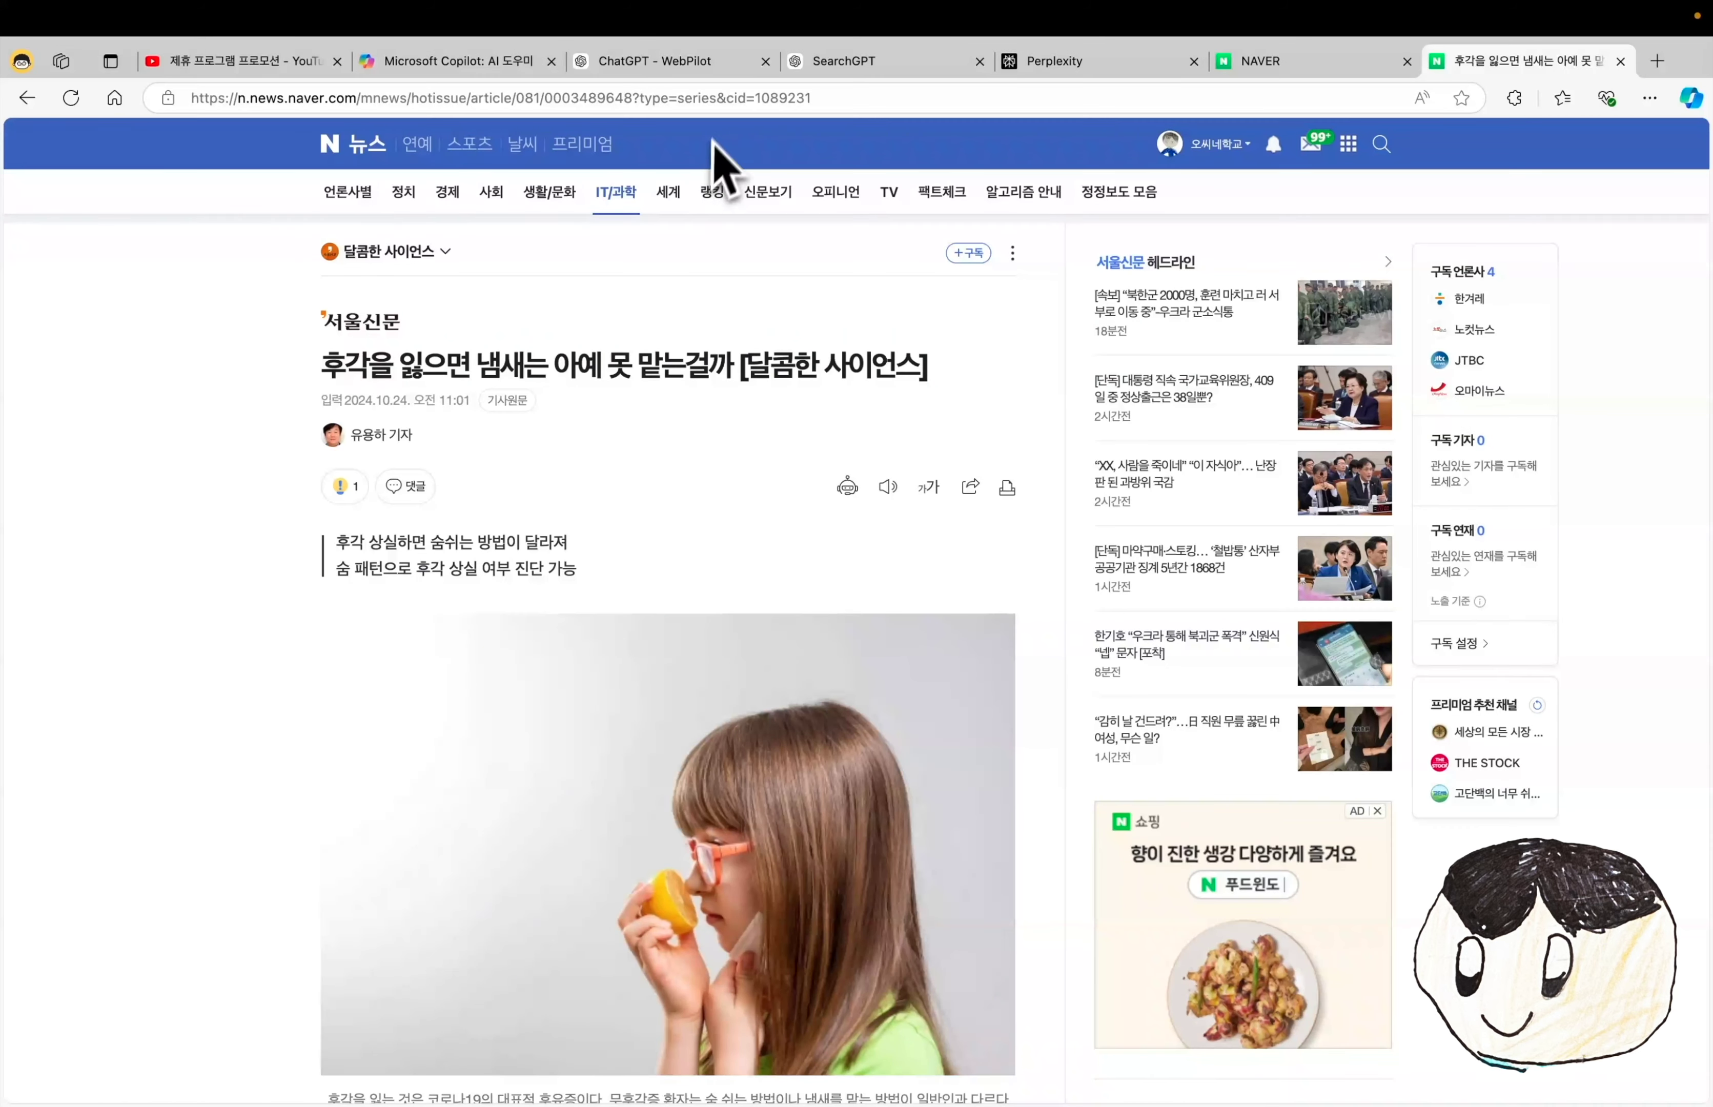
- Send WebPilot the Naver News smell-loss article's URL with the request "이 웹페이지의 핵심 내용을 글머리 기호로 정리해줘.", and start a new chat
{"action": "left_click", "coordinate": [693, 103]}
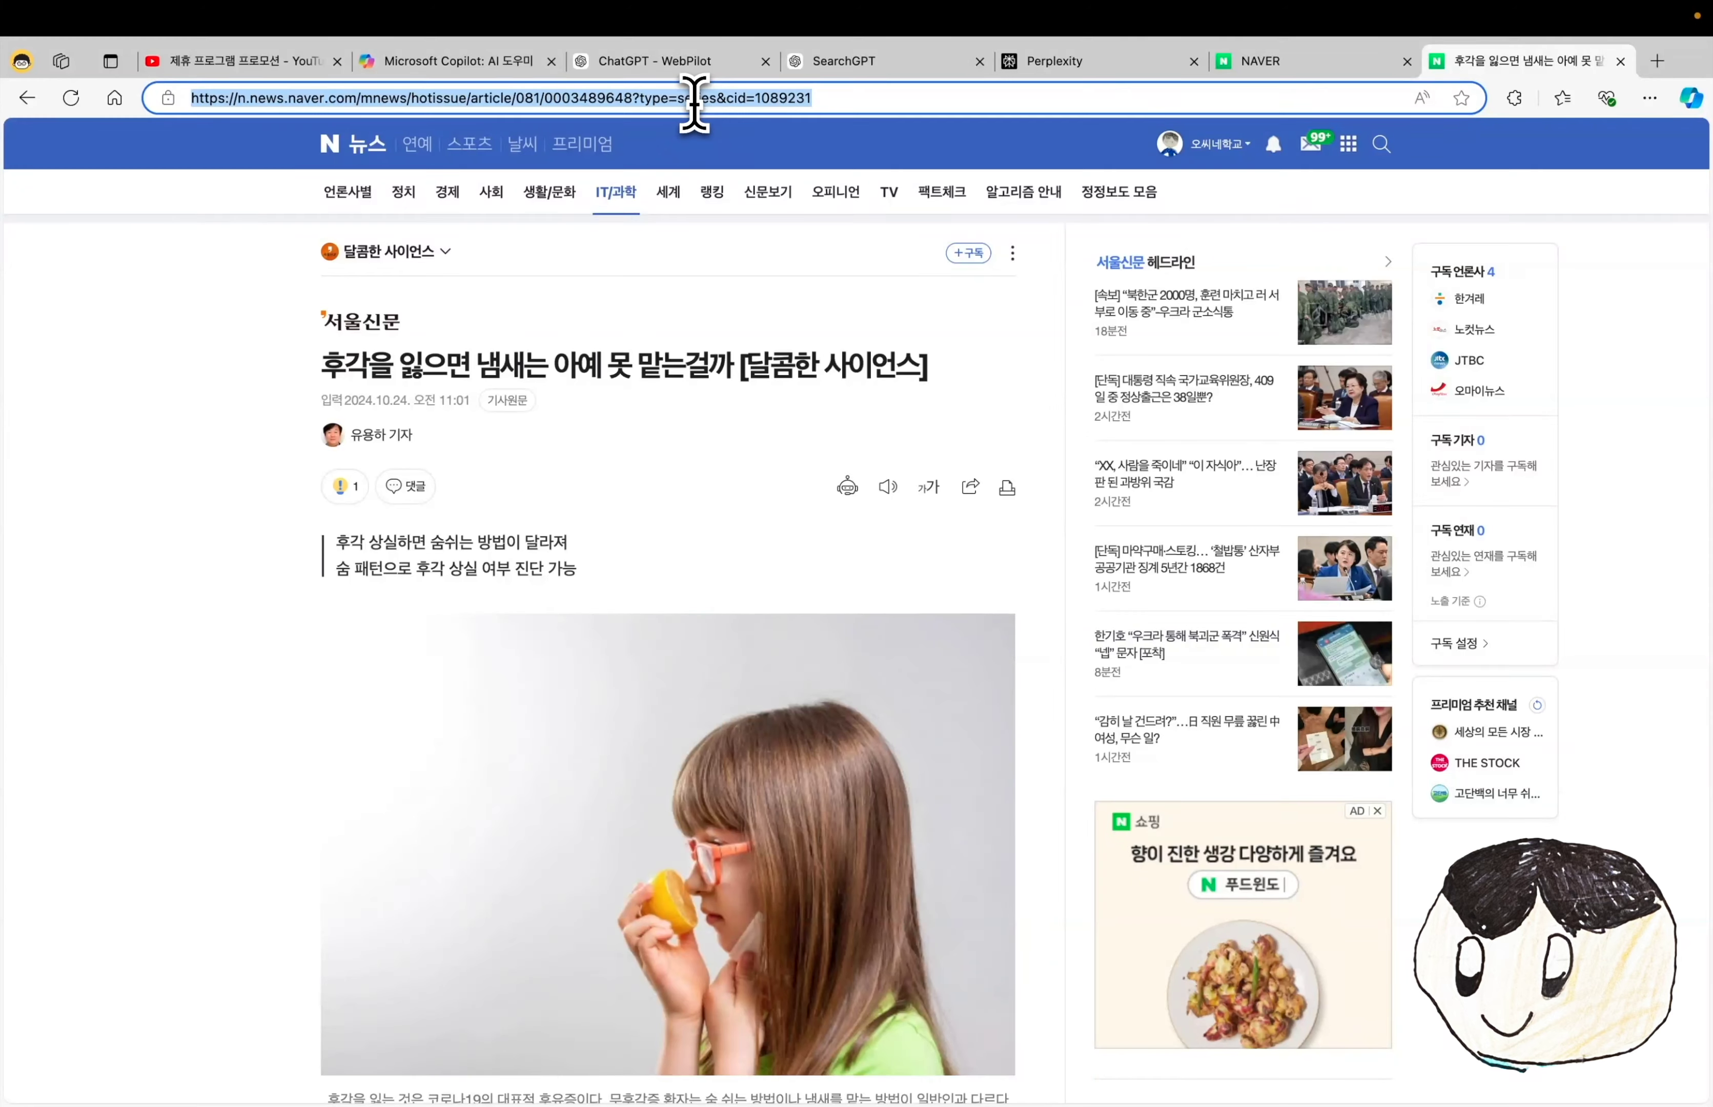
{"action": "key", "text": "super+c"}
{"action": "left_click", "coordinate": [670, 60]}
{"action": "left_click", "coordinate": [516, 1040]}
{"action": "key", "text": "super+v"}
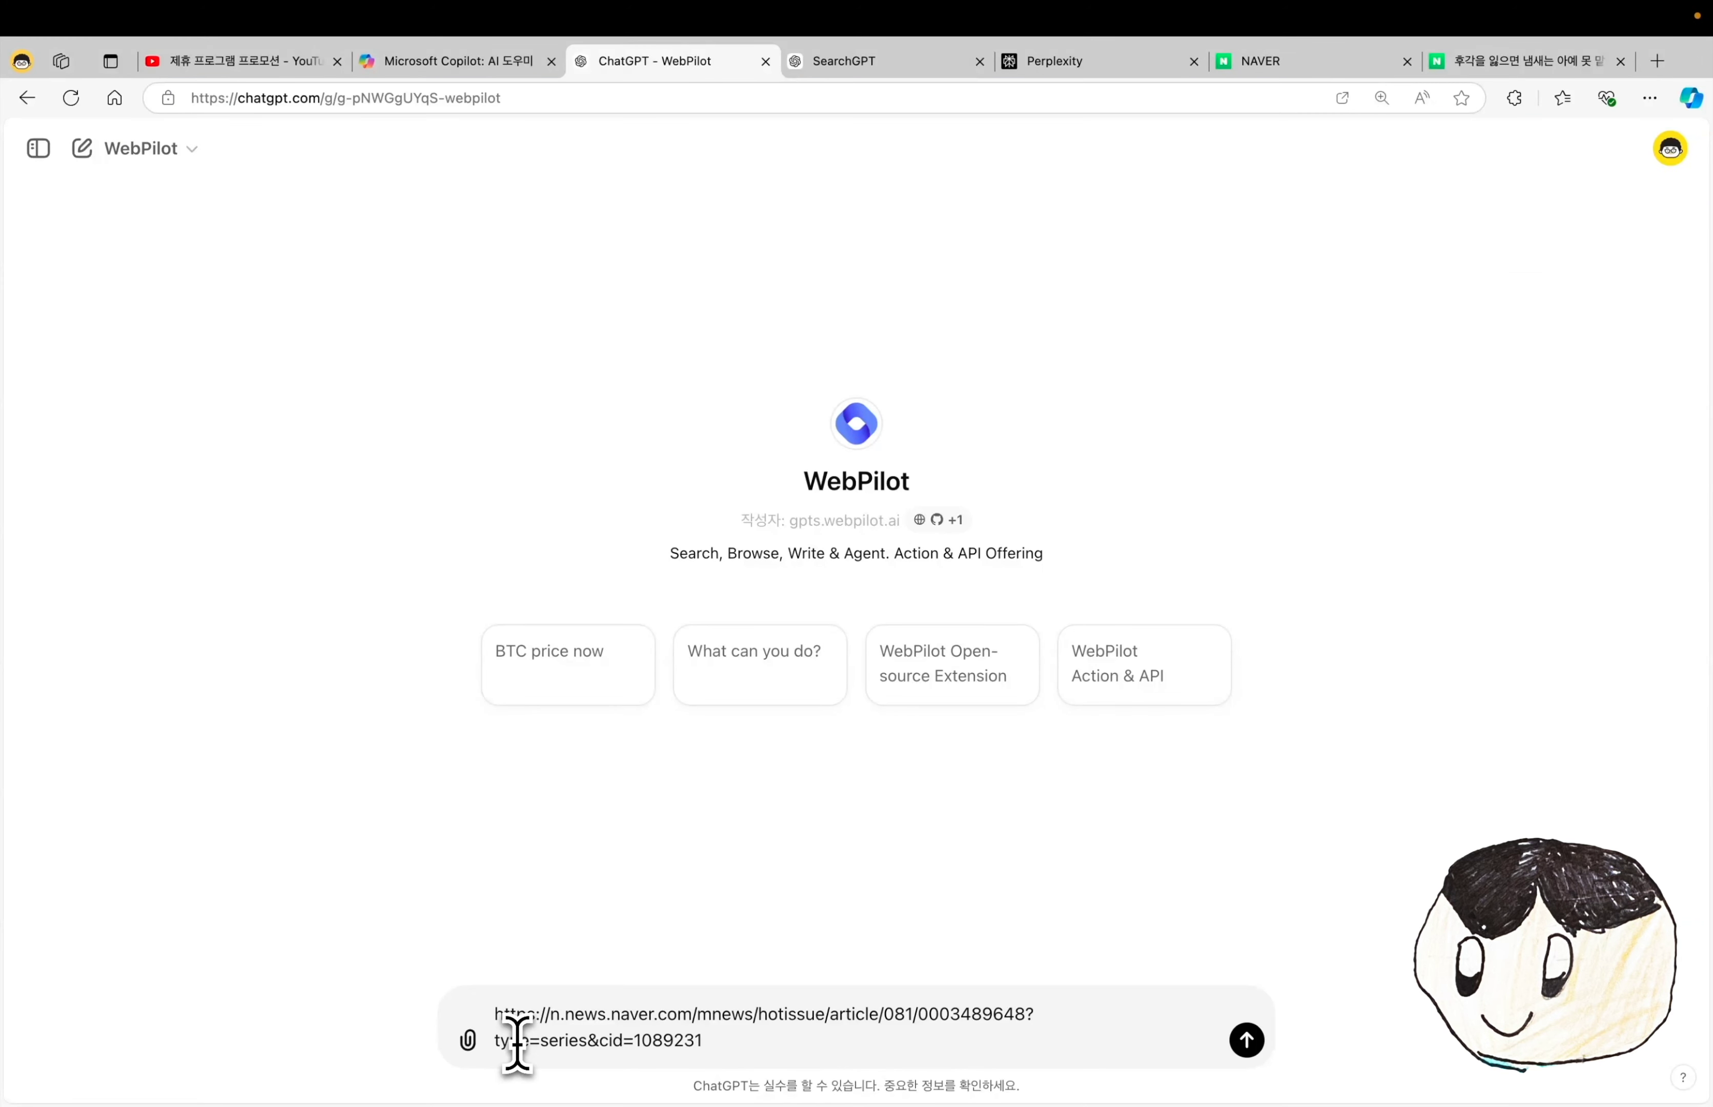
{"action": "key", "text": "shift+Return"}
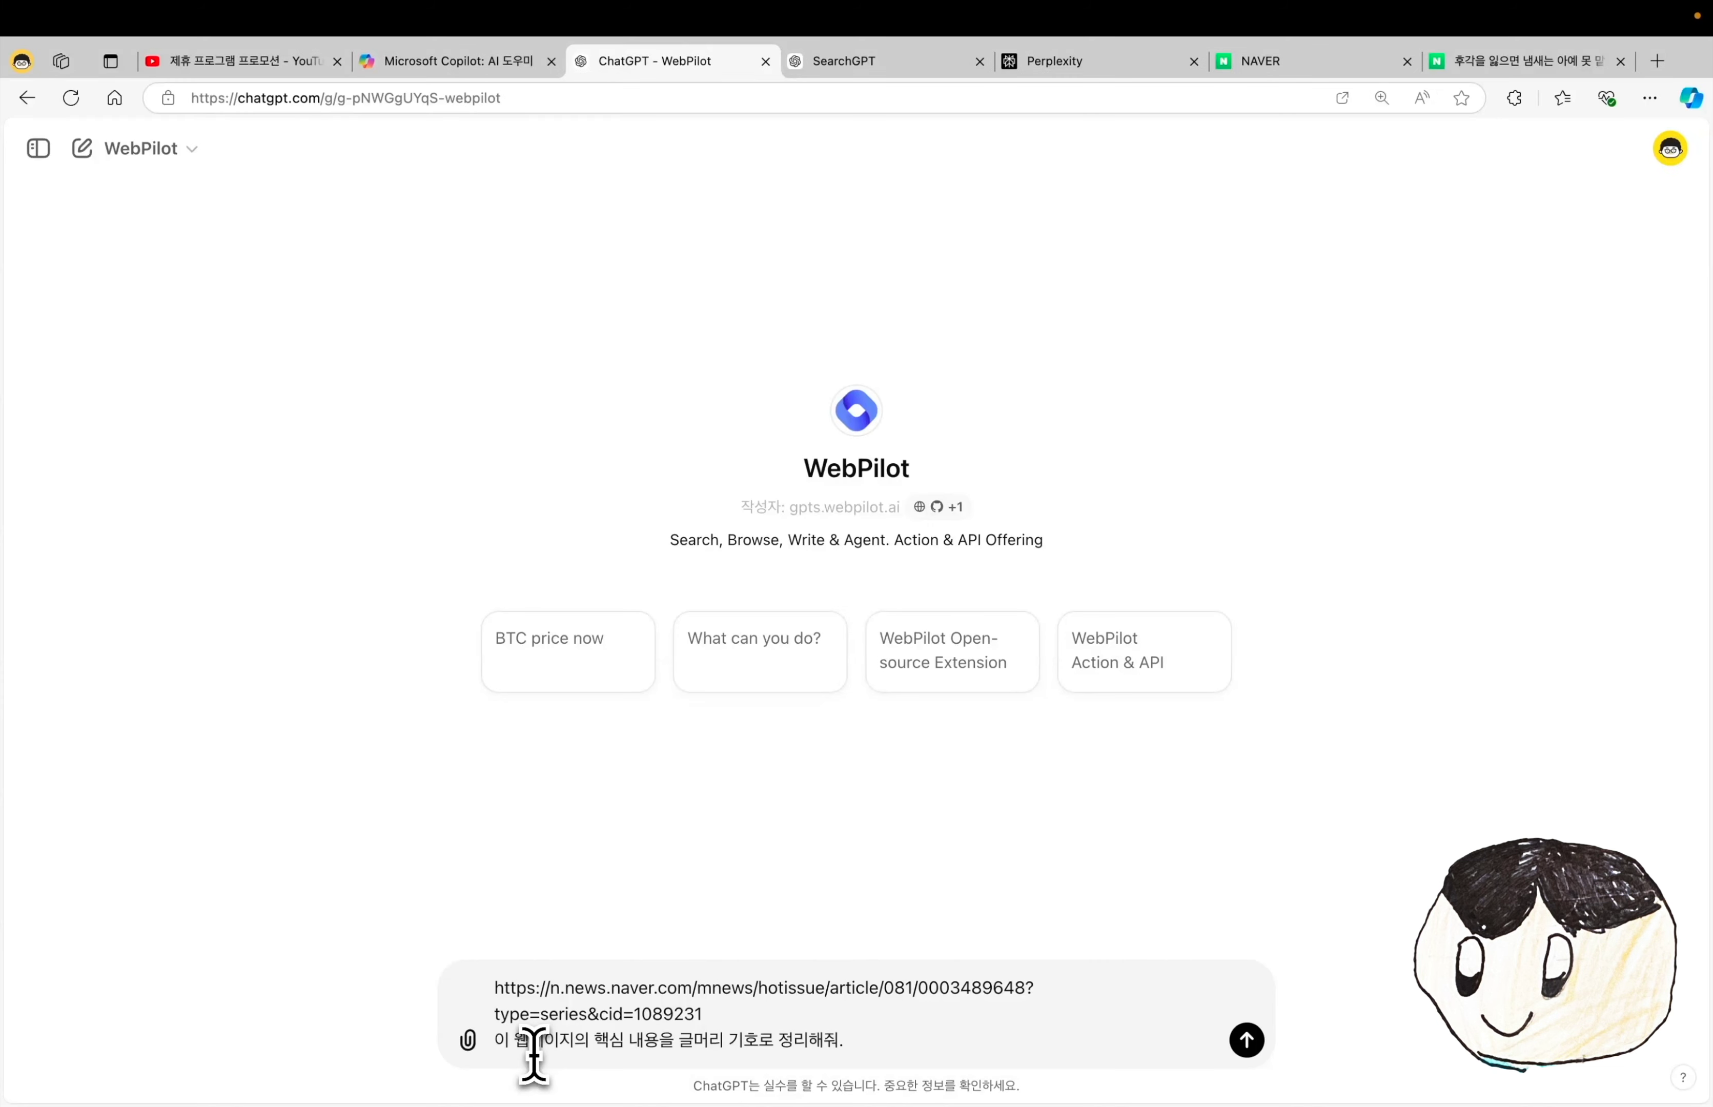
{"action": "key", "text": "Return"}
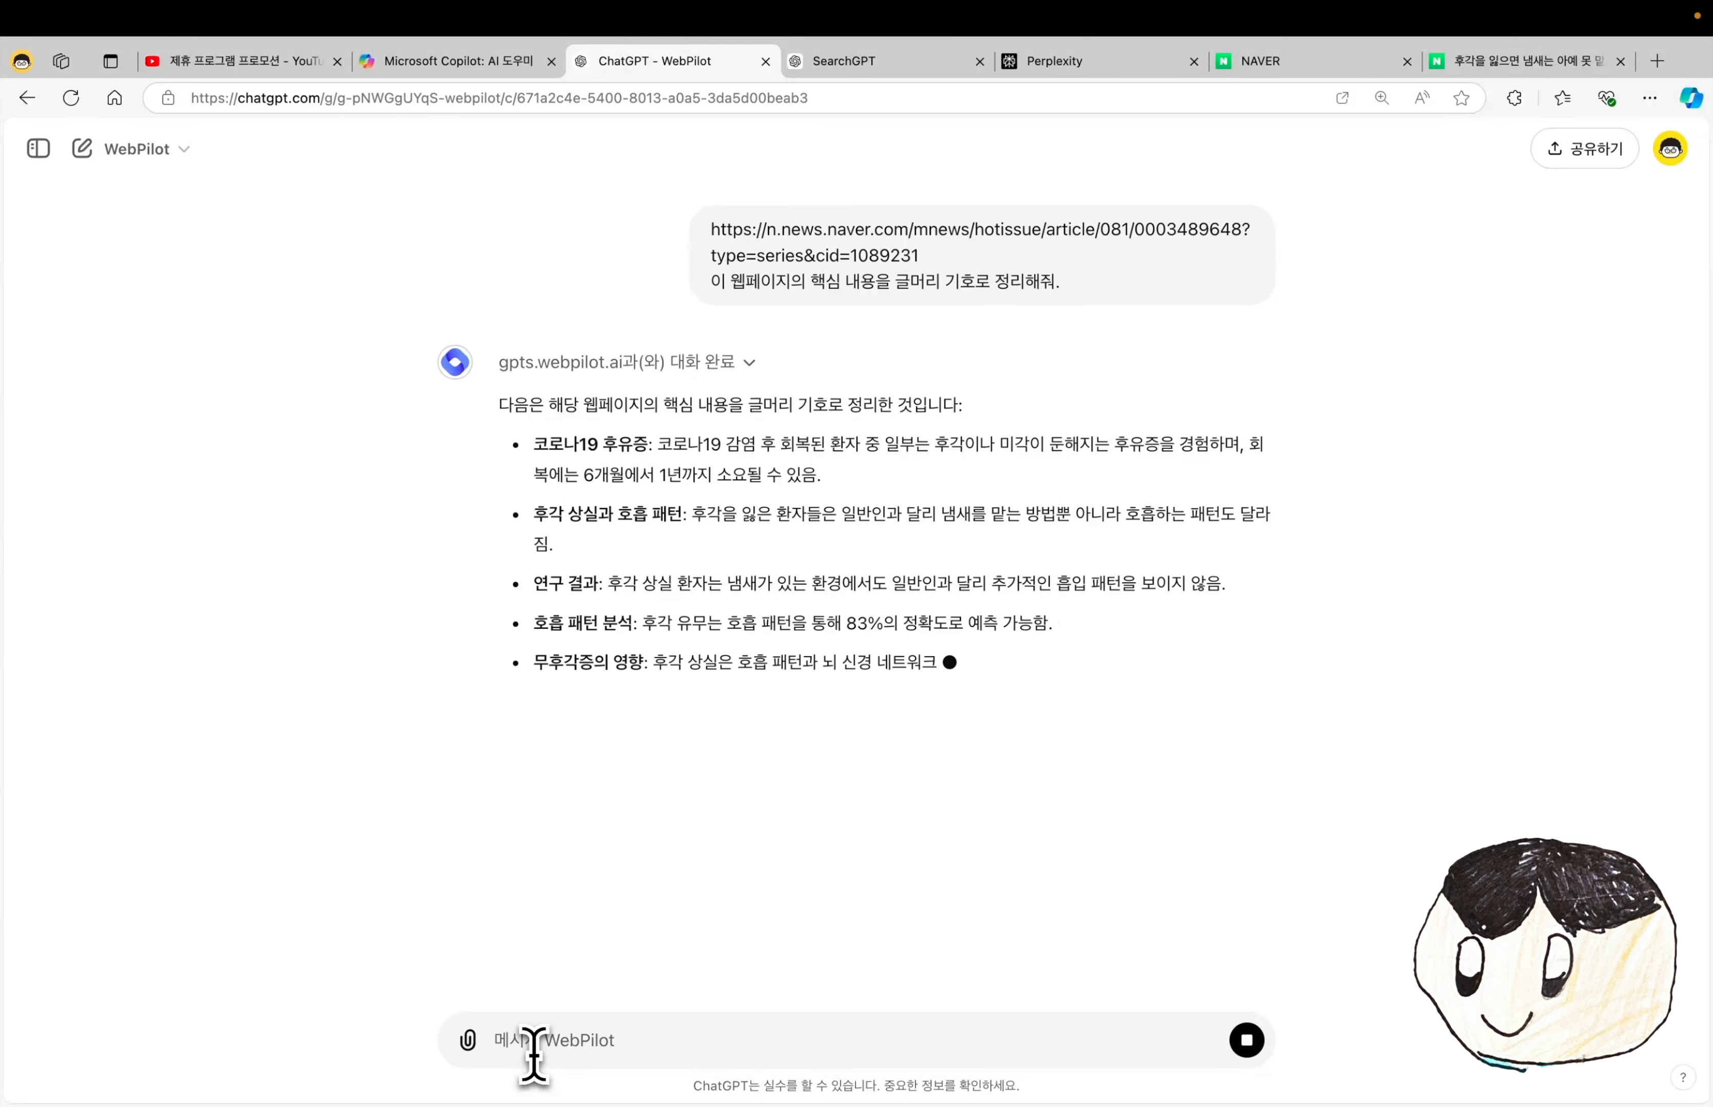
{"action": "key", "text": "super+shift+o"}
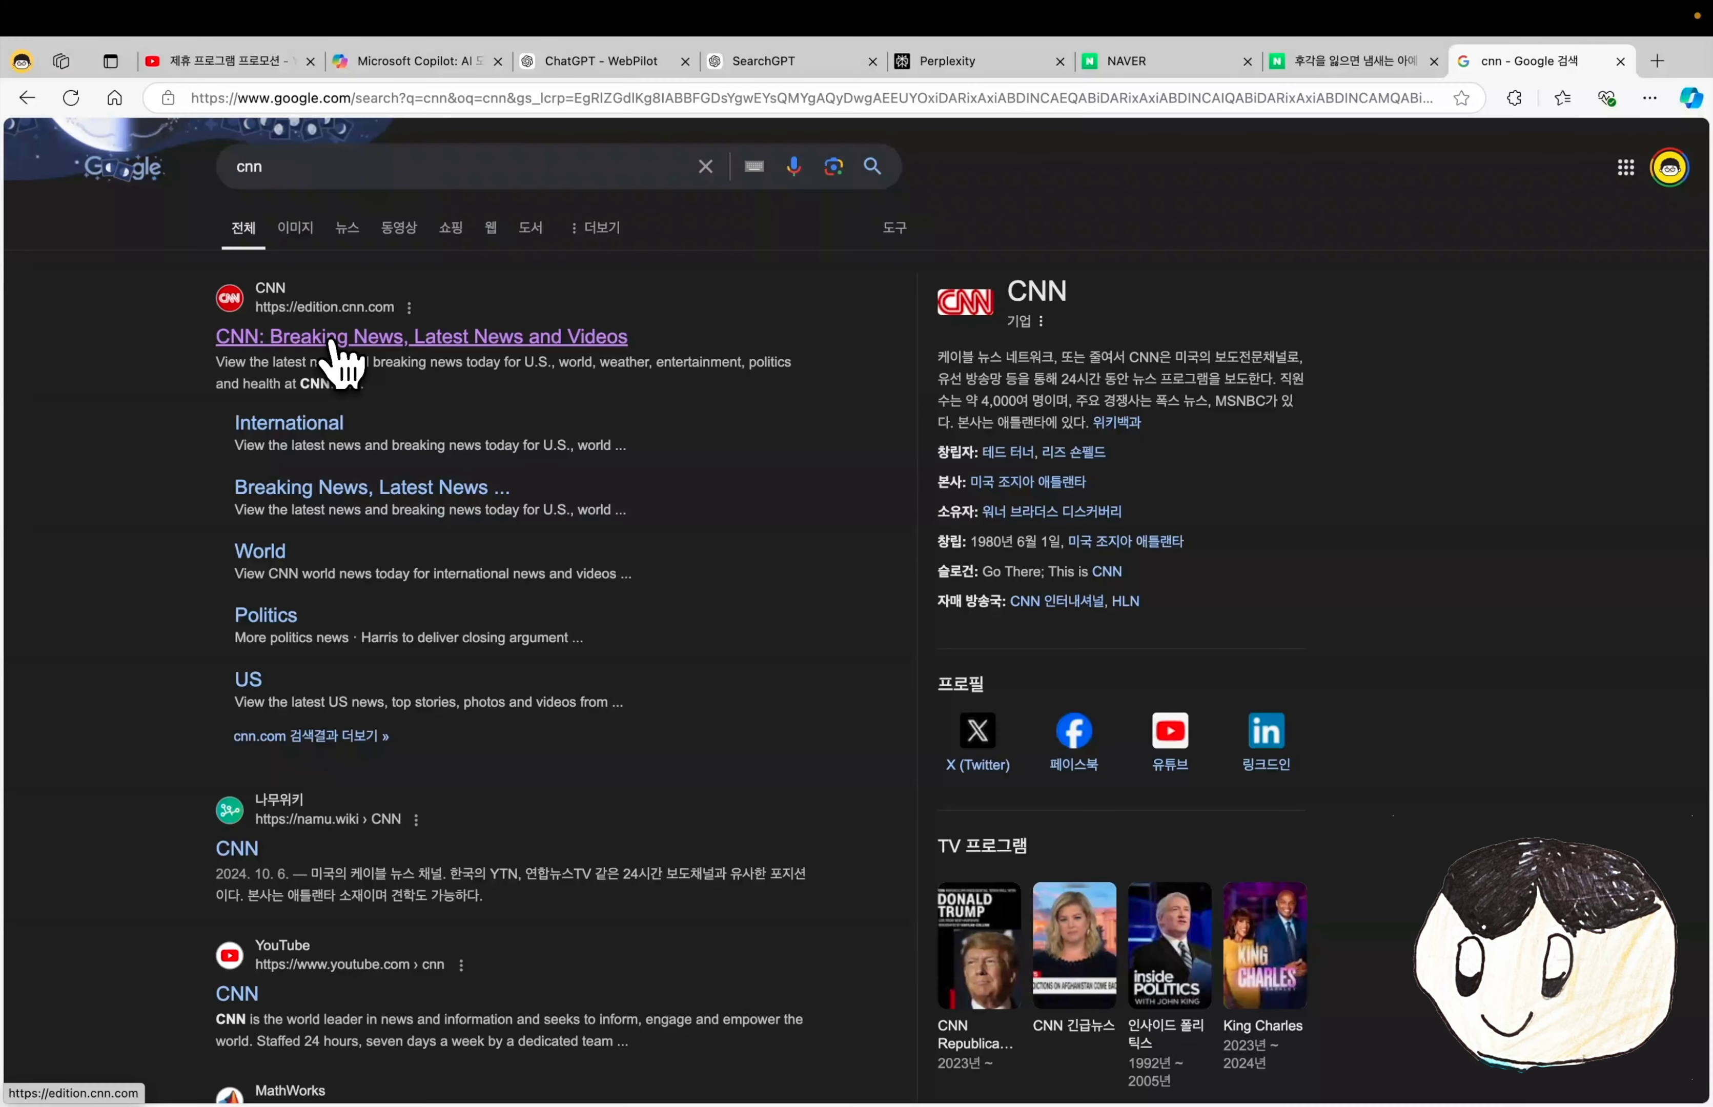
- Open CNN's site from the Google results, go to the article on takeaways from Kamala Harris' CNN town hall, and copy its URL
{"action": "left_click", "coordinate": [333, 342]}
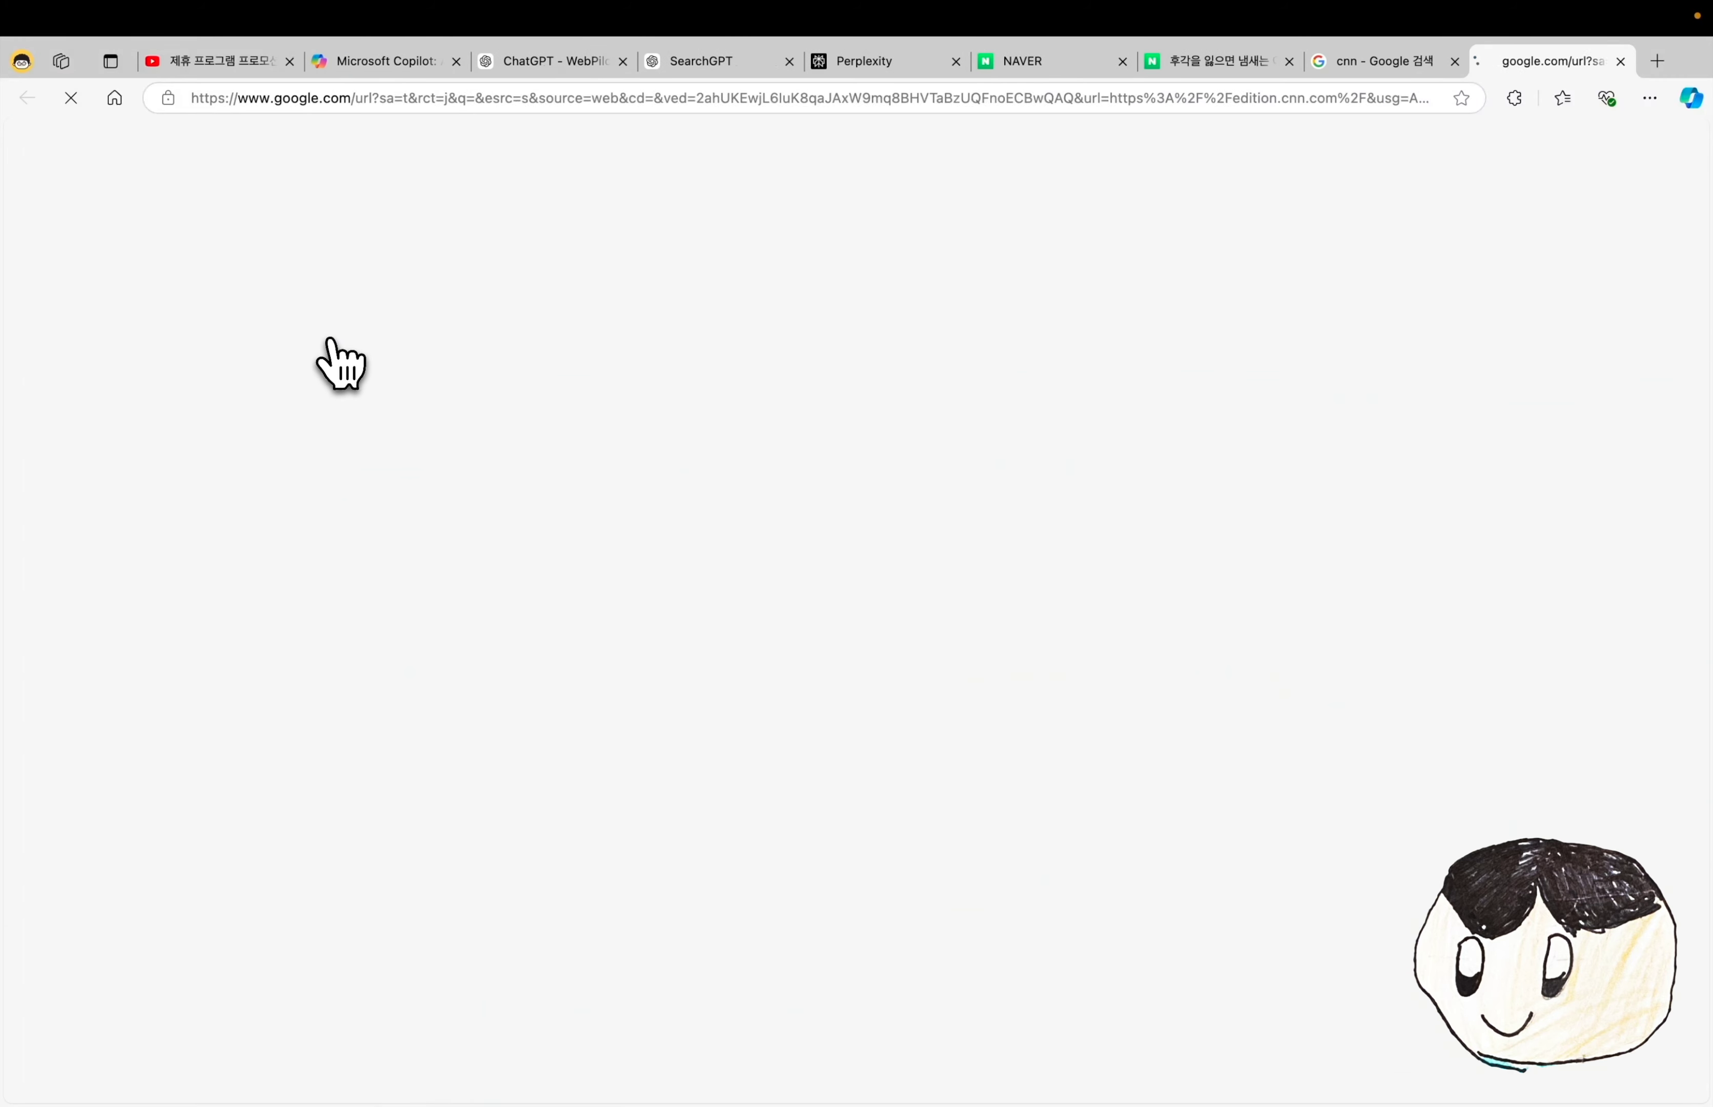
{"action": "left_click", "coordinate": [504, 572]}
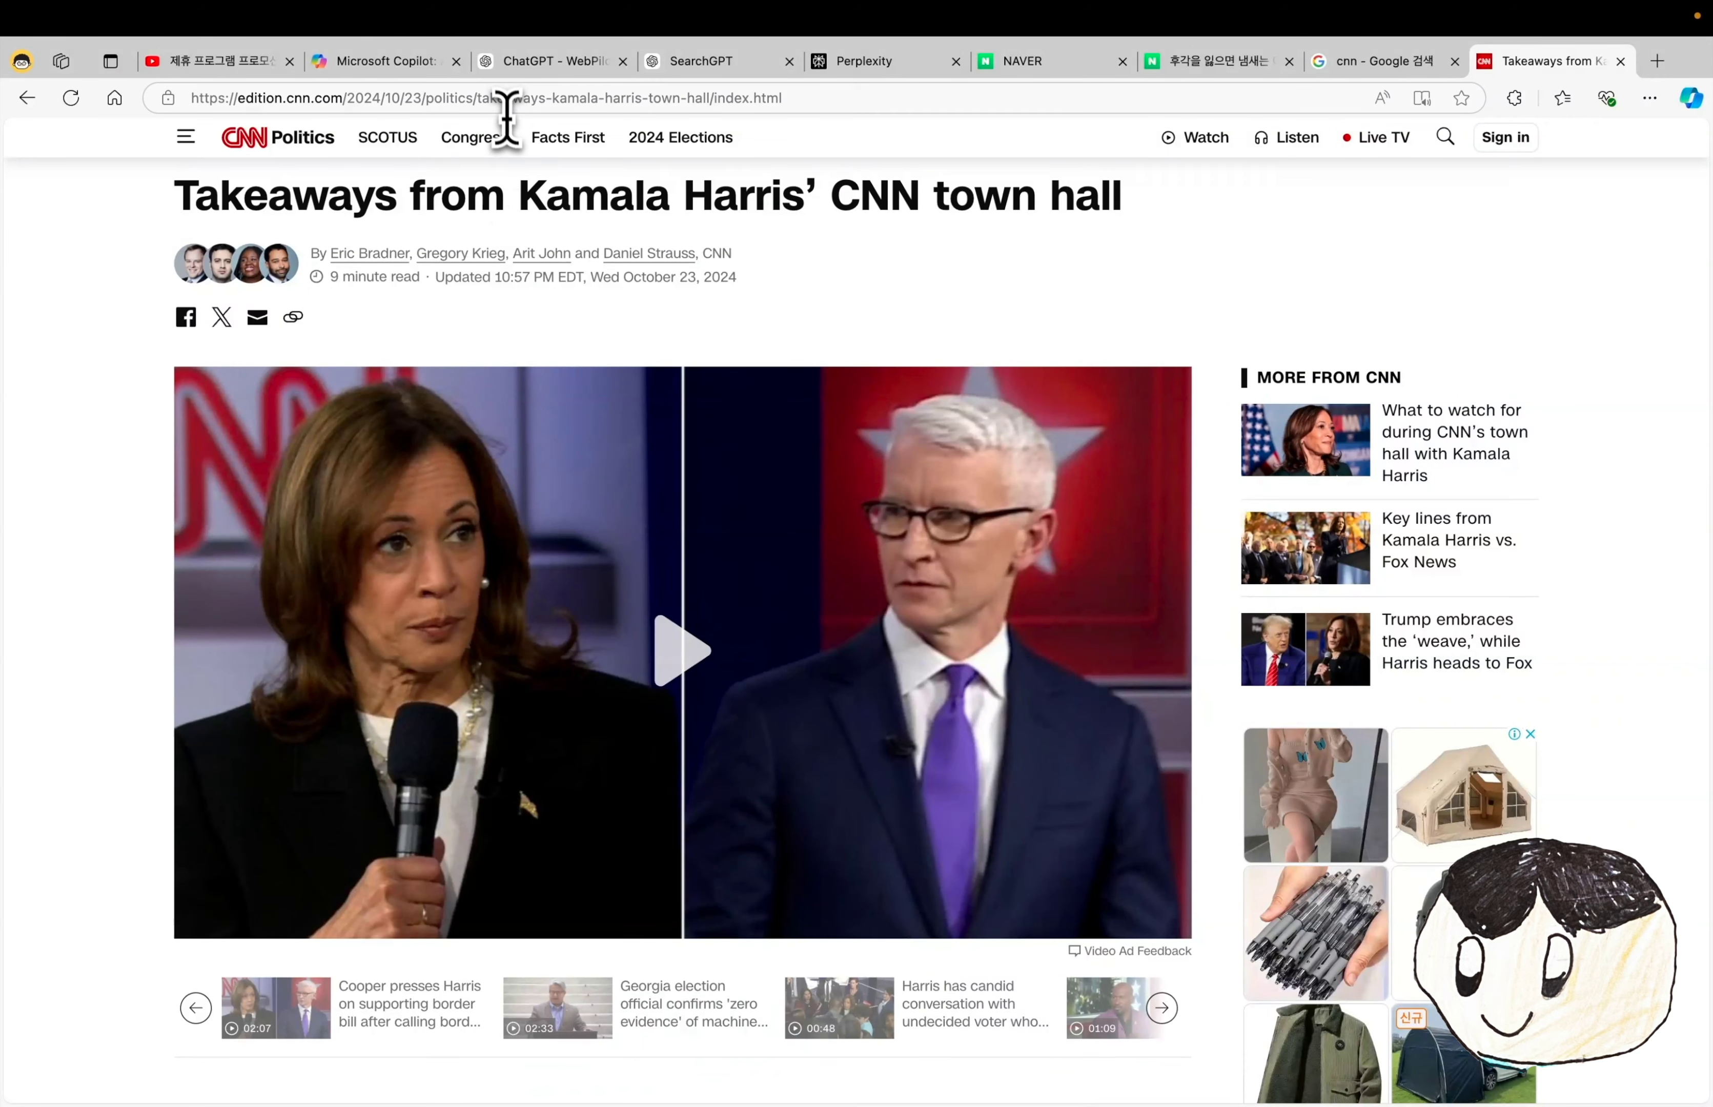
{"action": "left_click", "coordinate": [502, 98]}
{"action": "key", "text": "super+c"}
- Send WebPilot the copied CNN article URL with the request "이 웹페이지의 핵심 내용을 글머리 기호로 정리해줘. (한글로 출력해줘)"
{"action": "left_click", "coordinate": [502, 61]}
{"action": "key", "text": "super+v"}
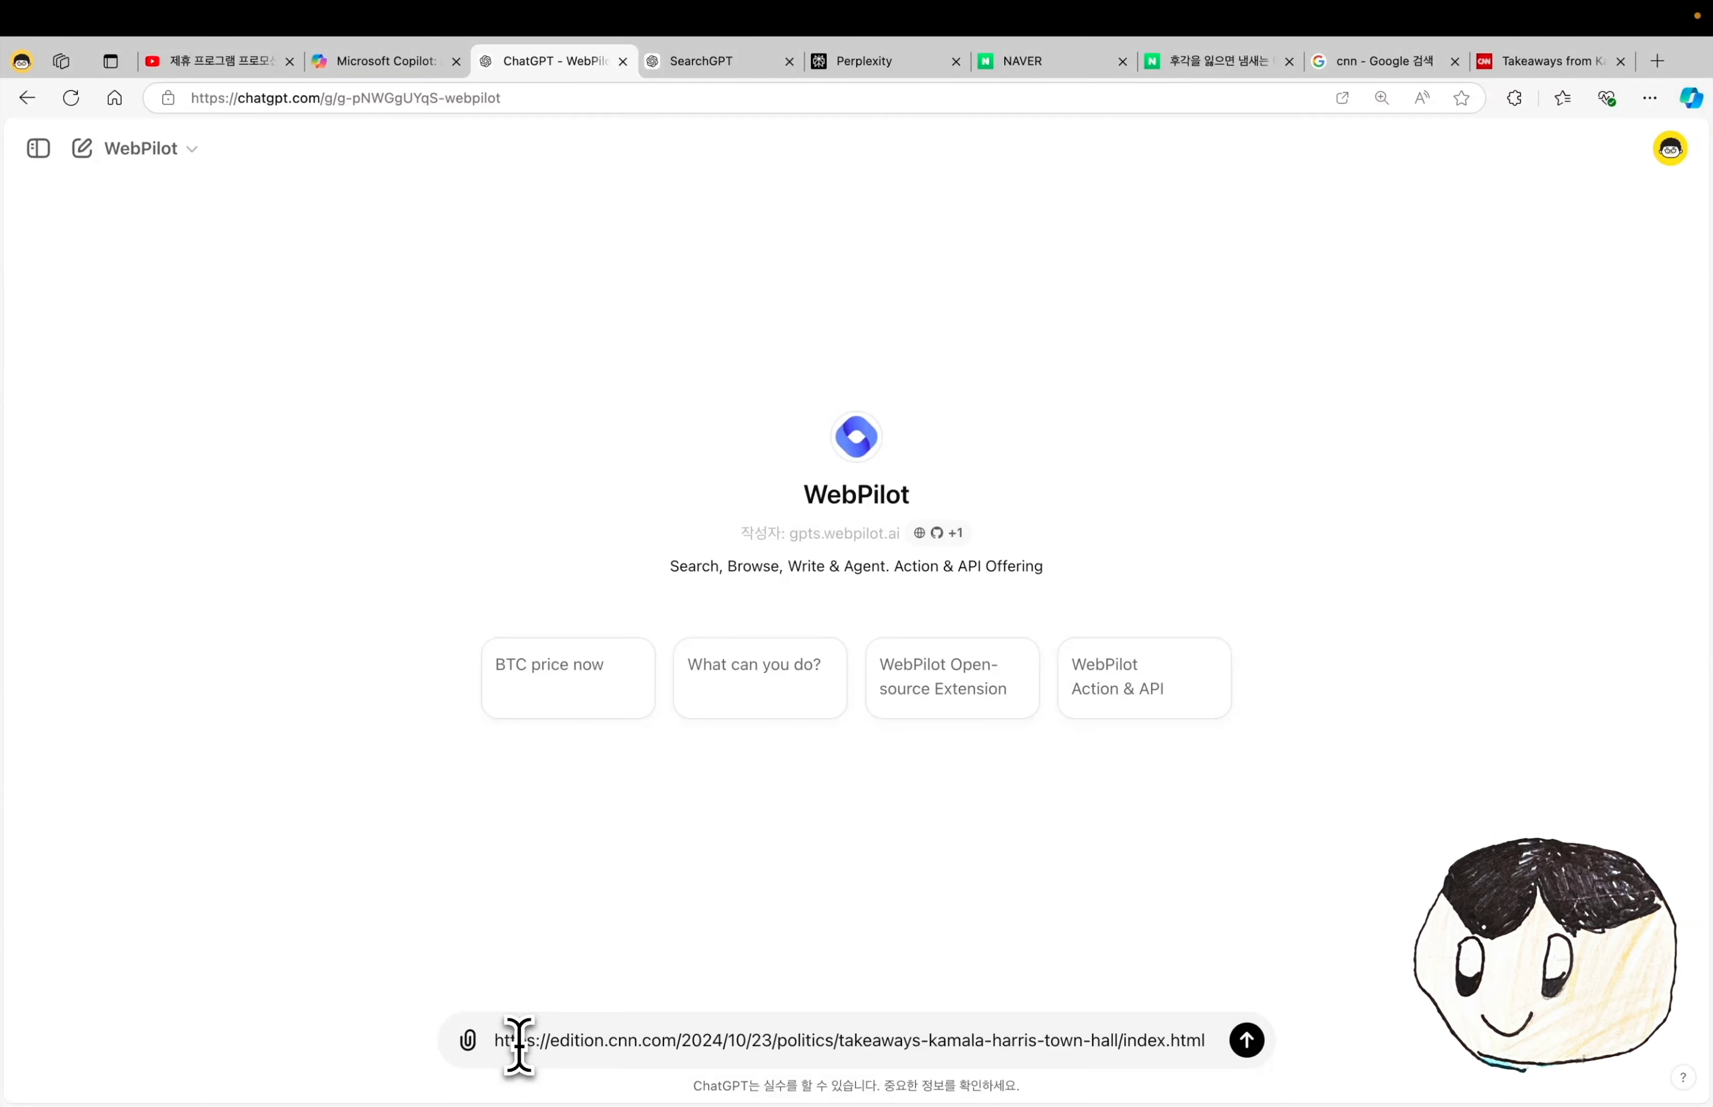
{"action": "key", "text": "shift+Return"}
{"action": "key", "text": "super+v"}
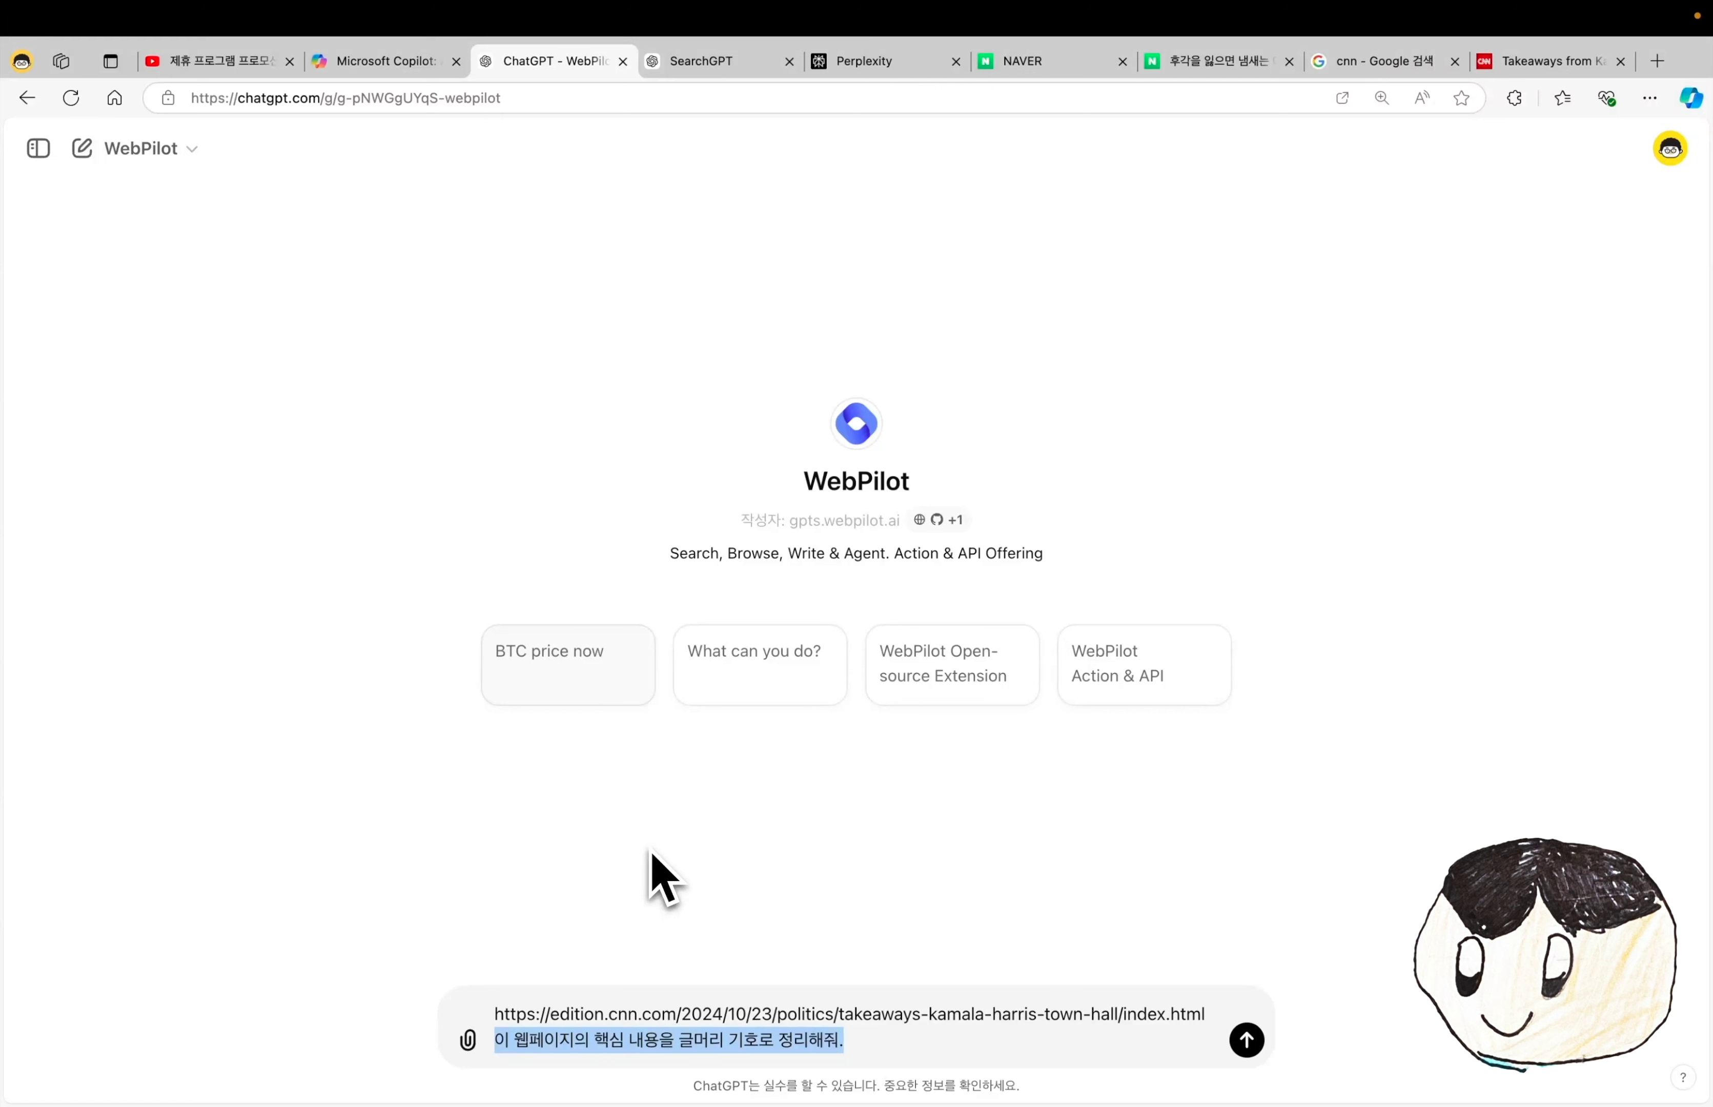
{"action": "key", "text": "Right"}
{"action": "type", "text": "(한글로 출력해줘)"}
{"action": "key", "text": "Return"}
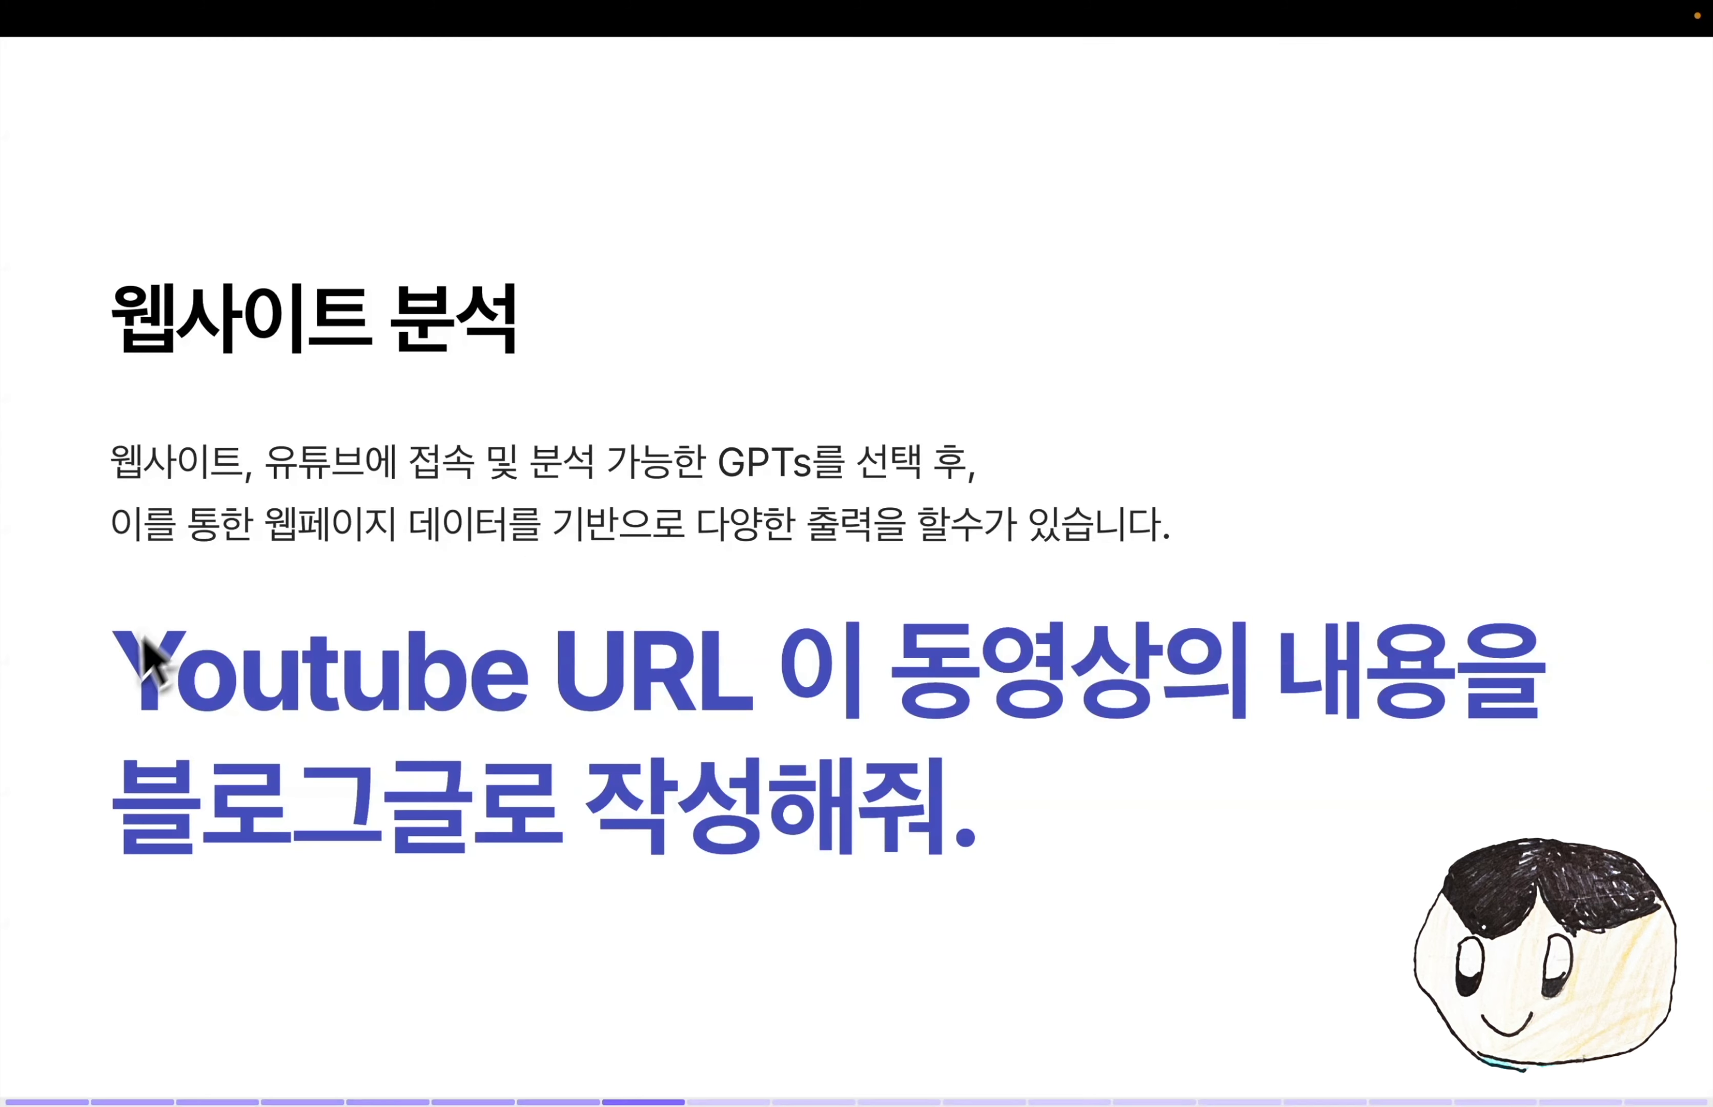
{"action": "left_click_drag", "start_coordinate": [137, 657], "coordinate": [794, 689]}
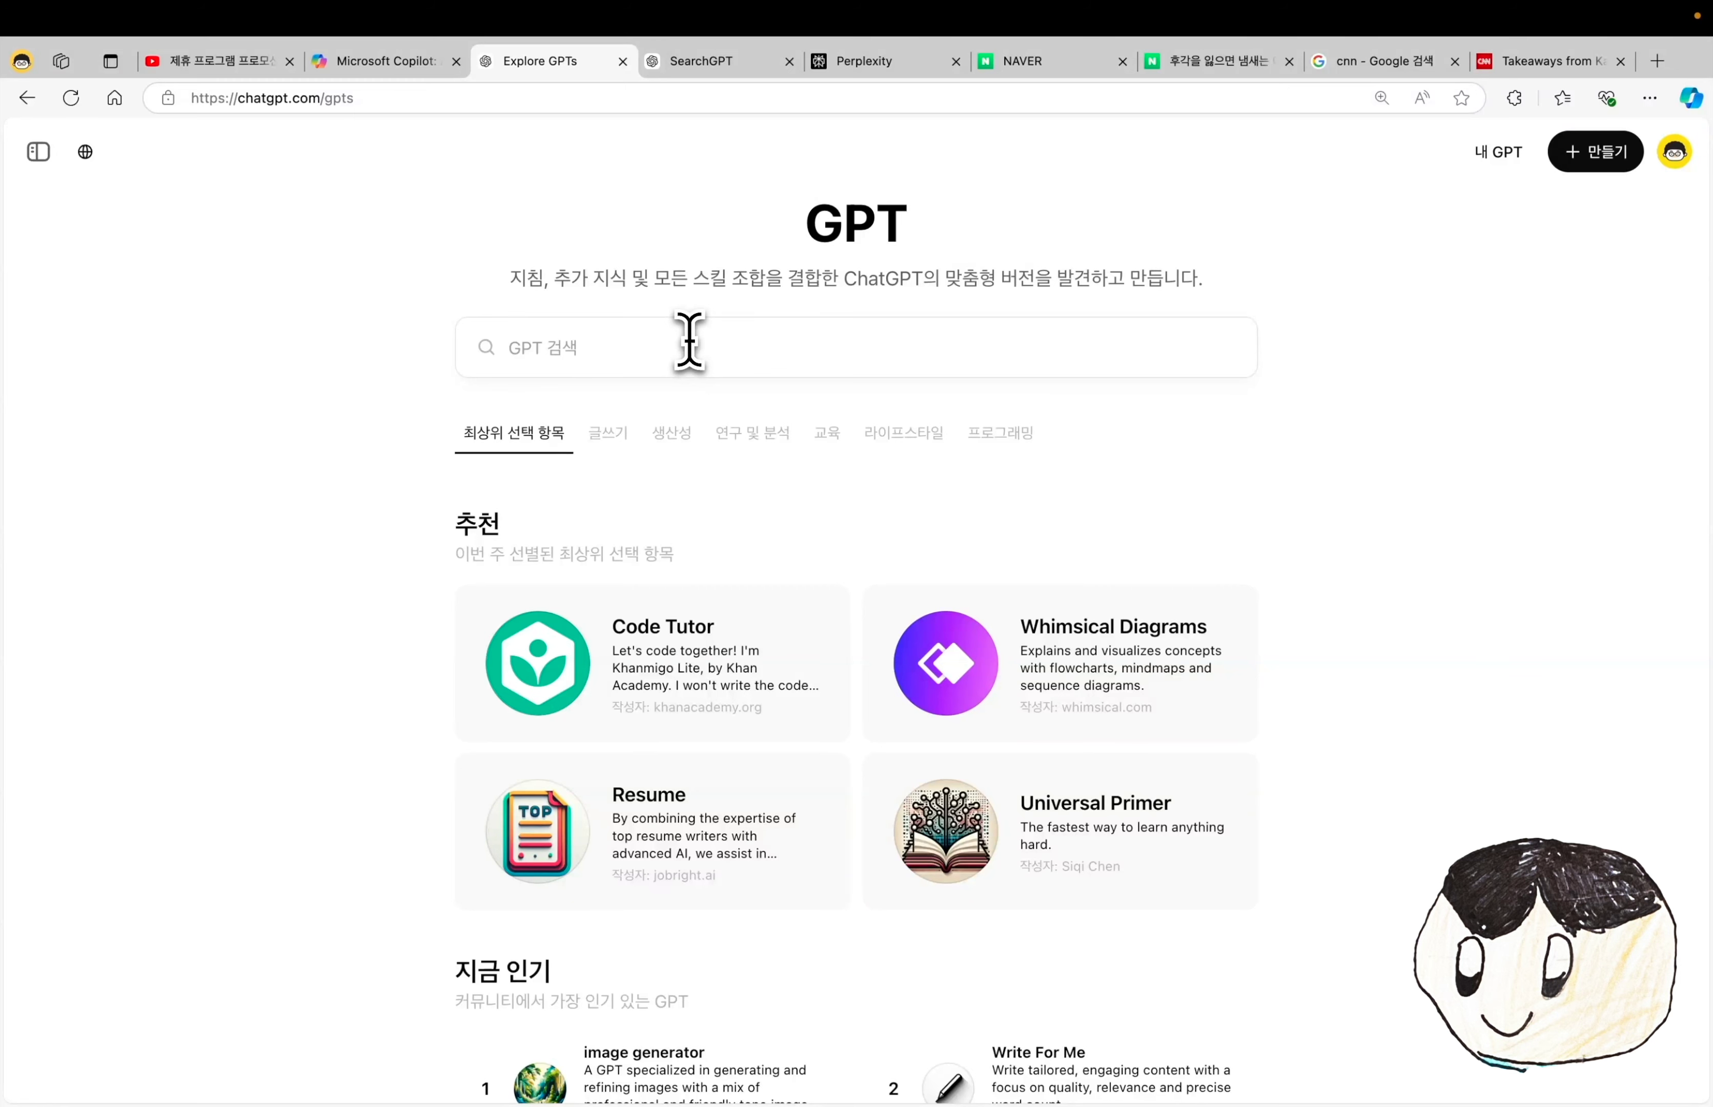
- Search the GPTs for "youtube" and start a chat with the multilanguage Video Summarizer GPT
{"action": "left_click", "coordinate": [689, 340]}
{"action": "type", "text": "youtube"}
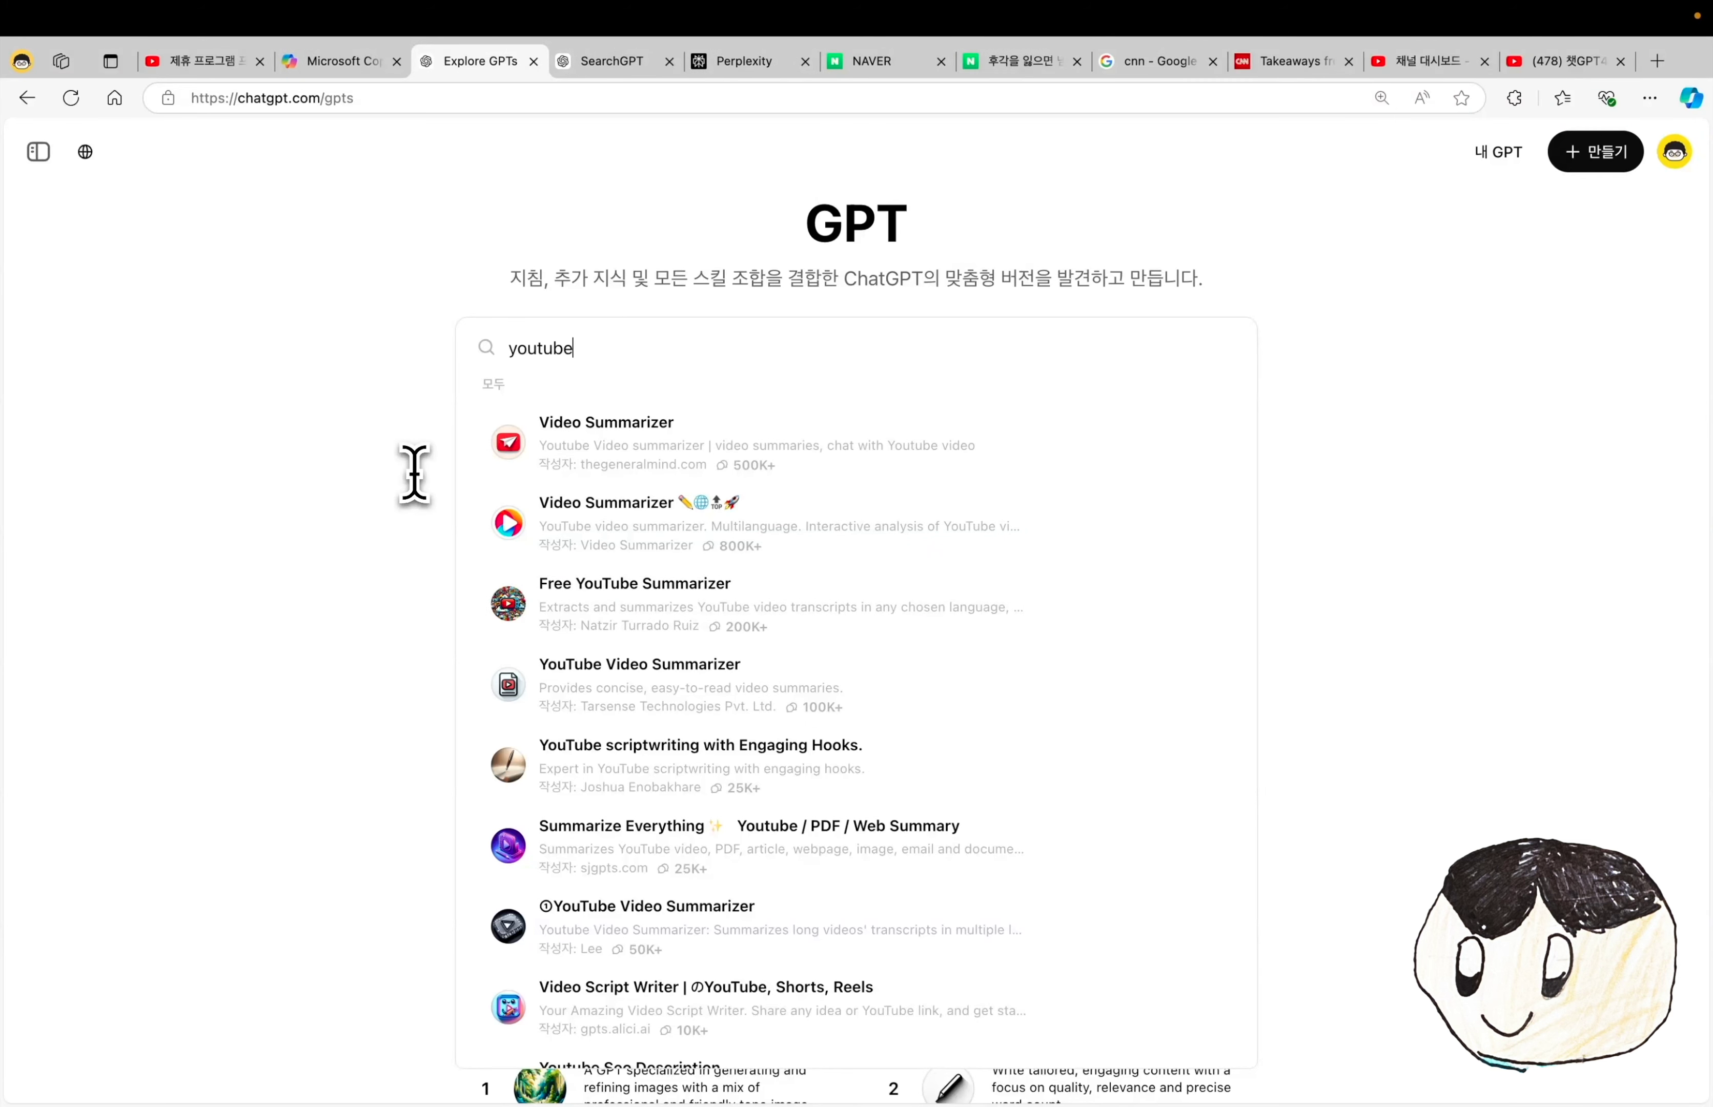
{"action": "left_click", "coordinate": [1123, 529]}
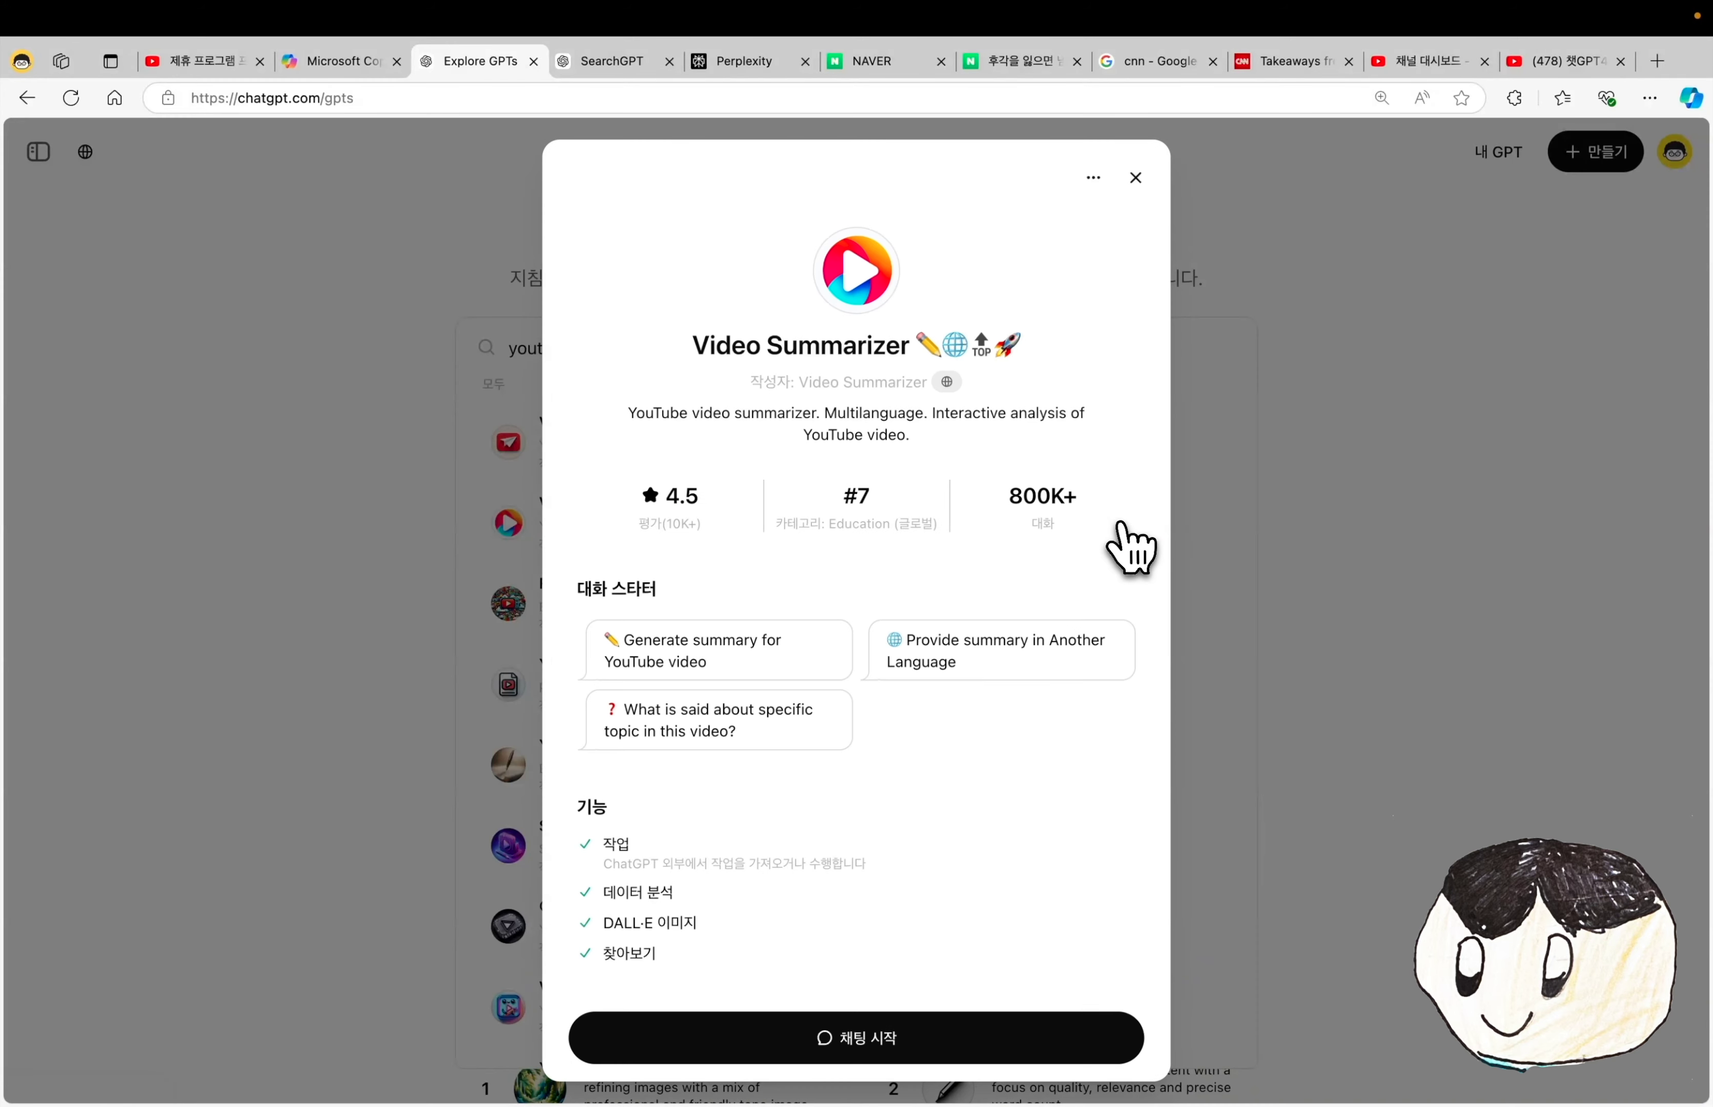
{"action": "left_click", "coordinate": [951, 1037]}
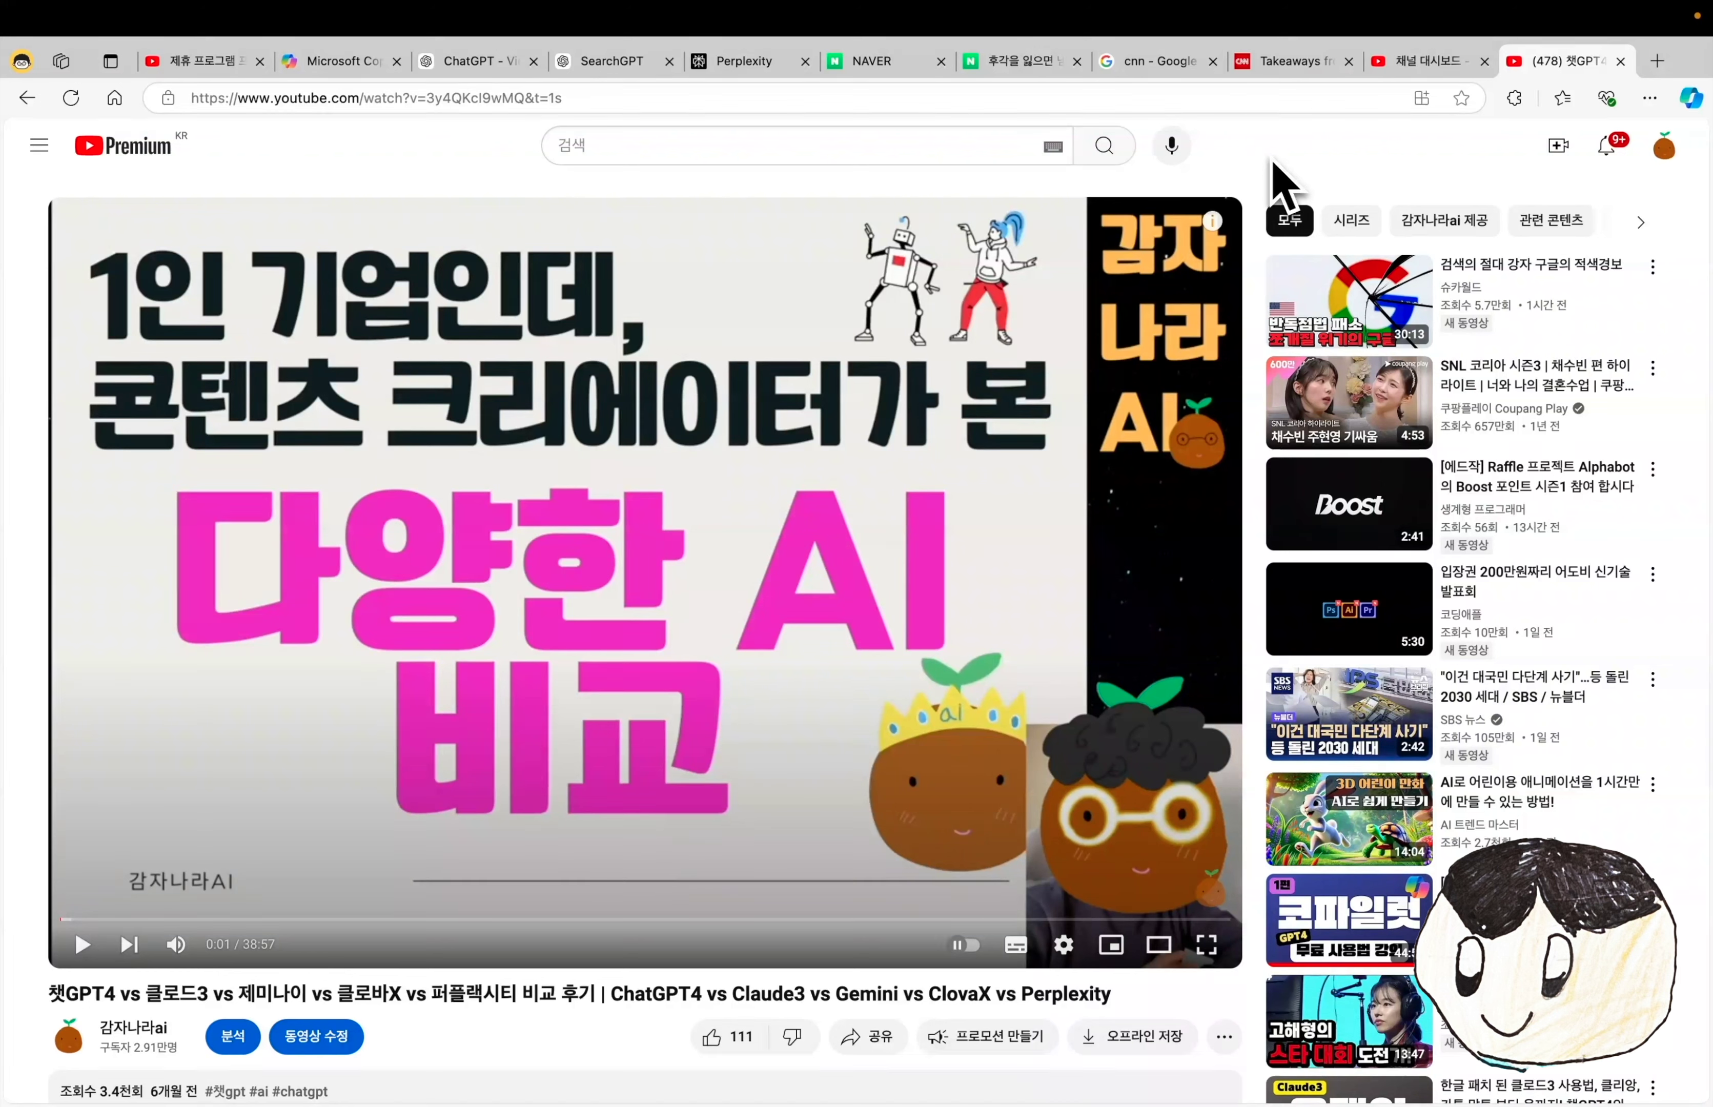
- Send Video Summarizer the AI comparison video's YouTube URL with "이 동영상의 내용을 블로그글로 작성해줘." and always allow its connection to gpt-tools.co
{"action": "left_click", "coordinate": [1072, 105]}
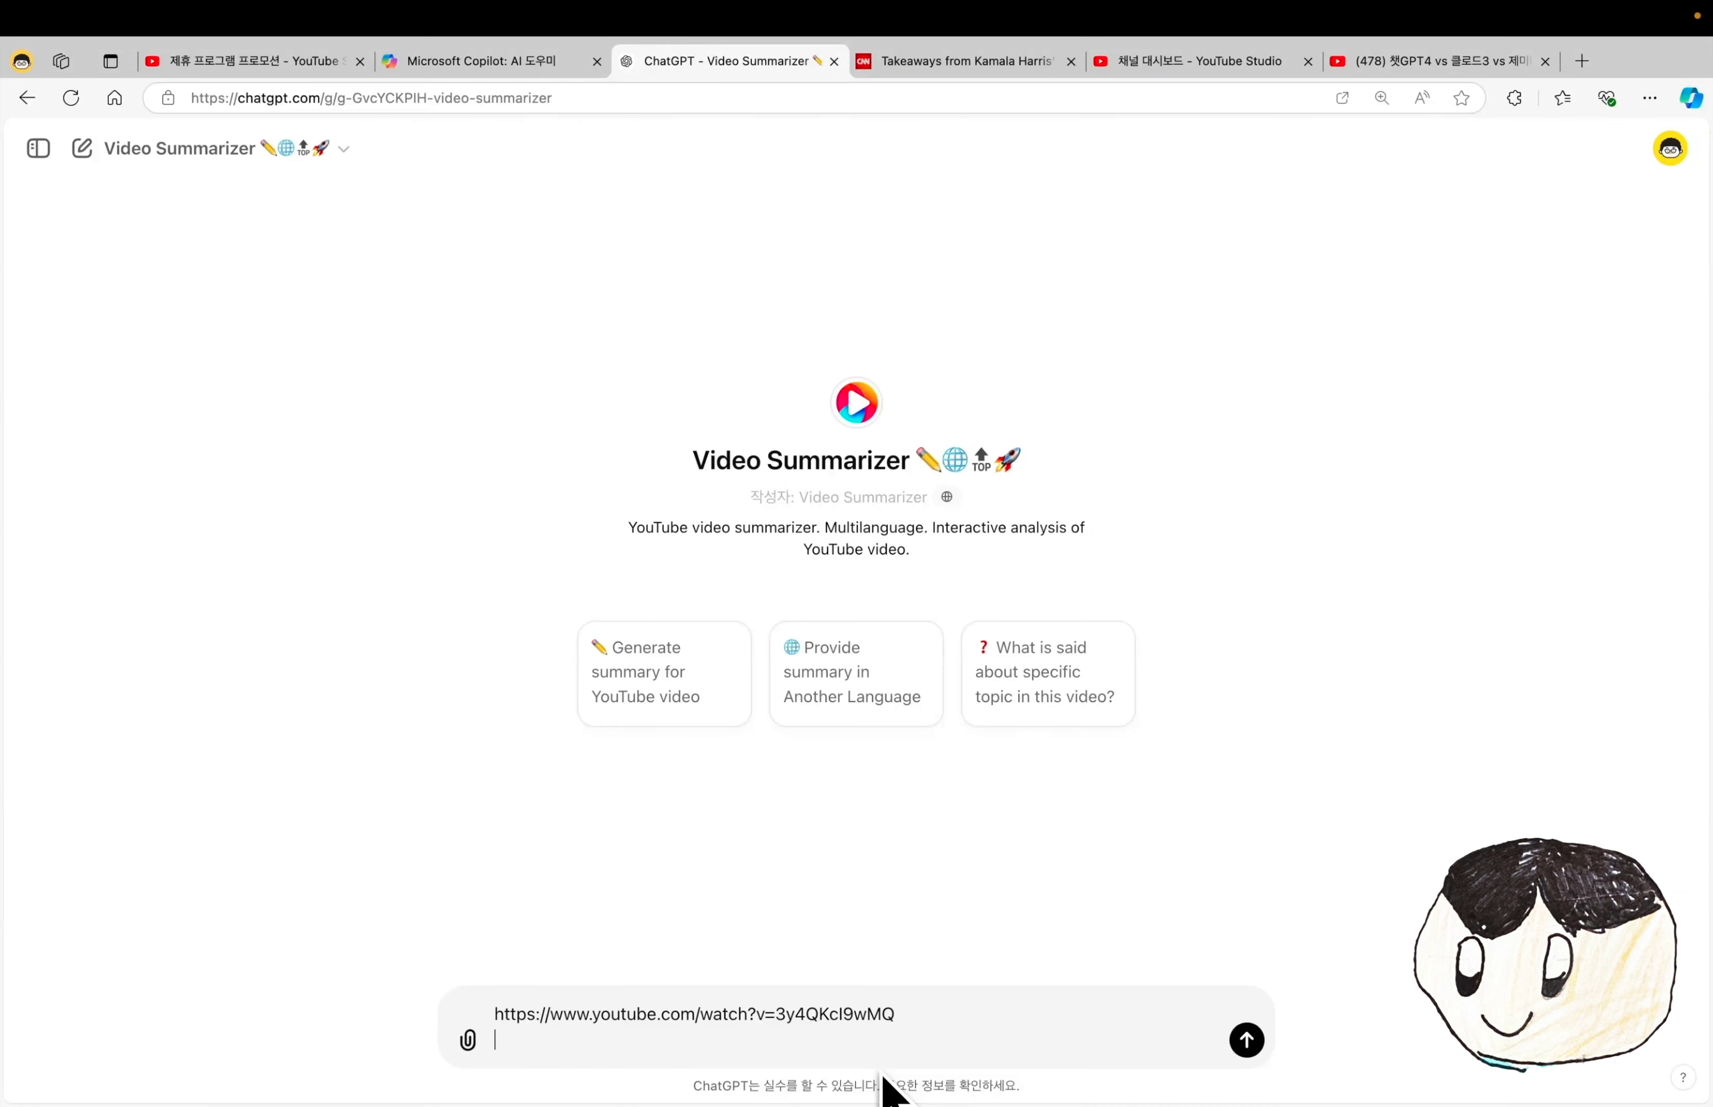
{"action": "key", "text": "super+v"}
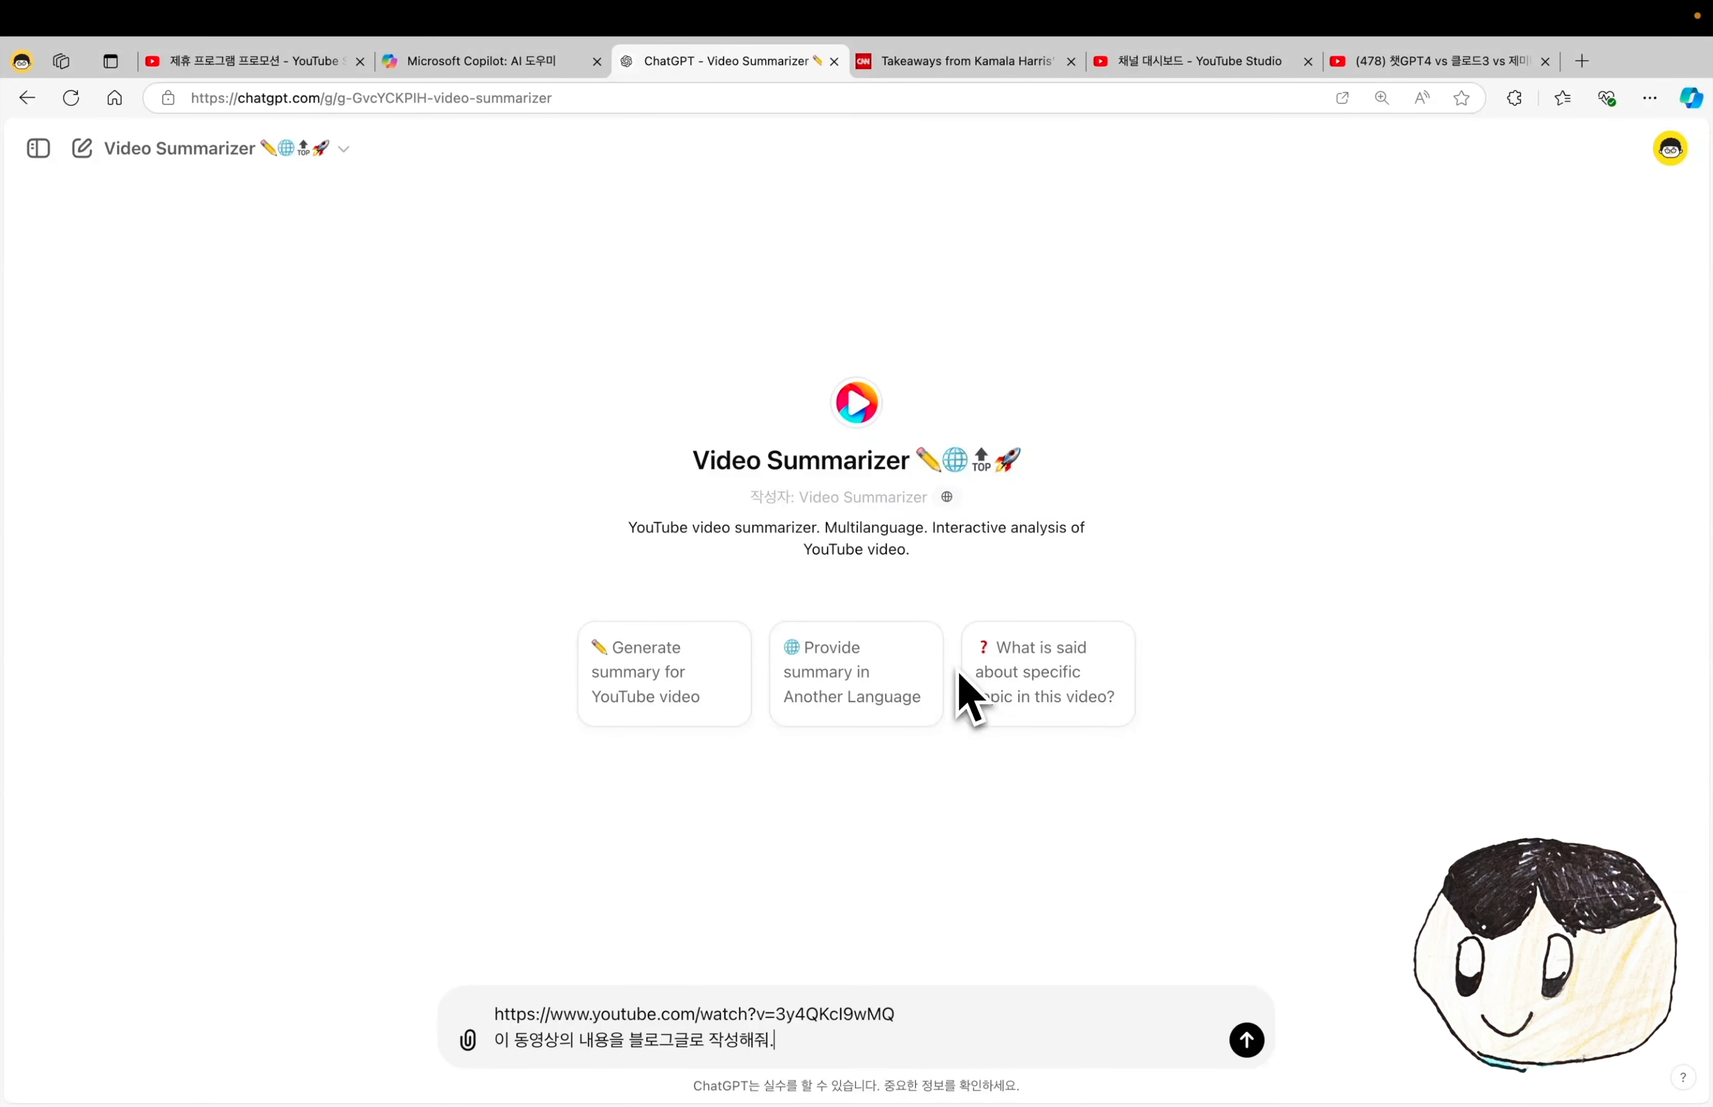
{"action": "key", "text": "Return"}
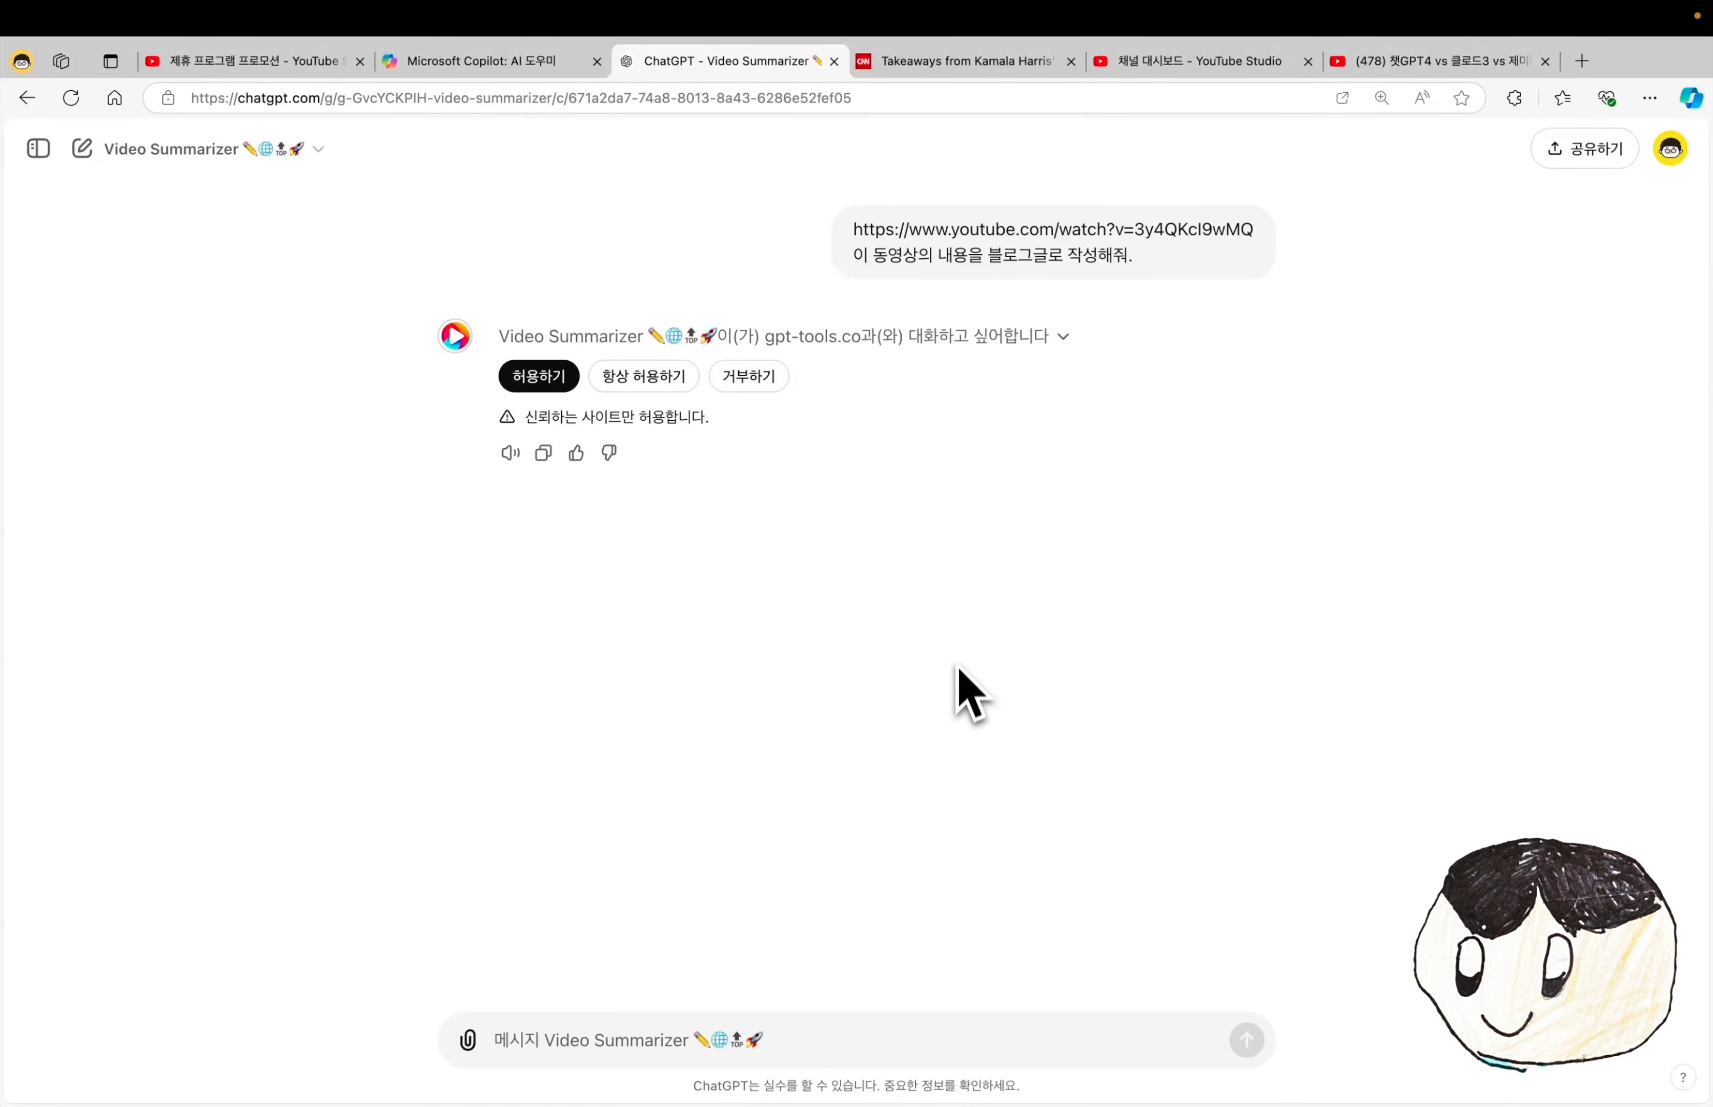
{"action": "left_click", "coordinate": [662, 384]}
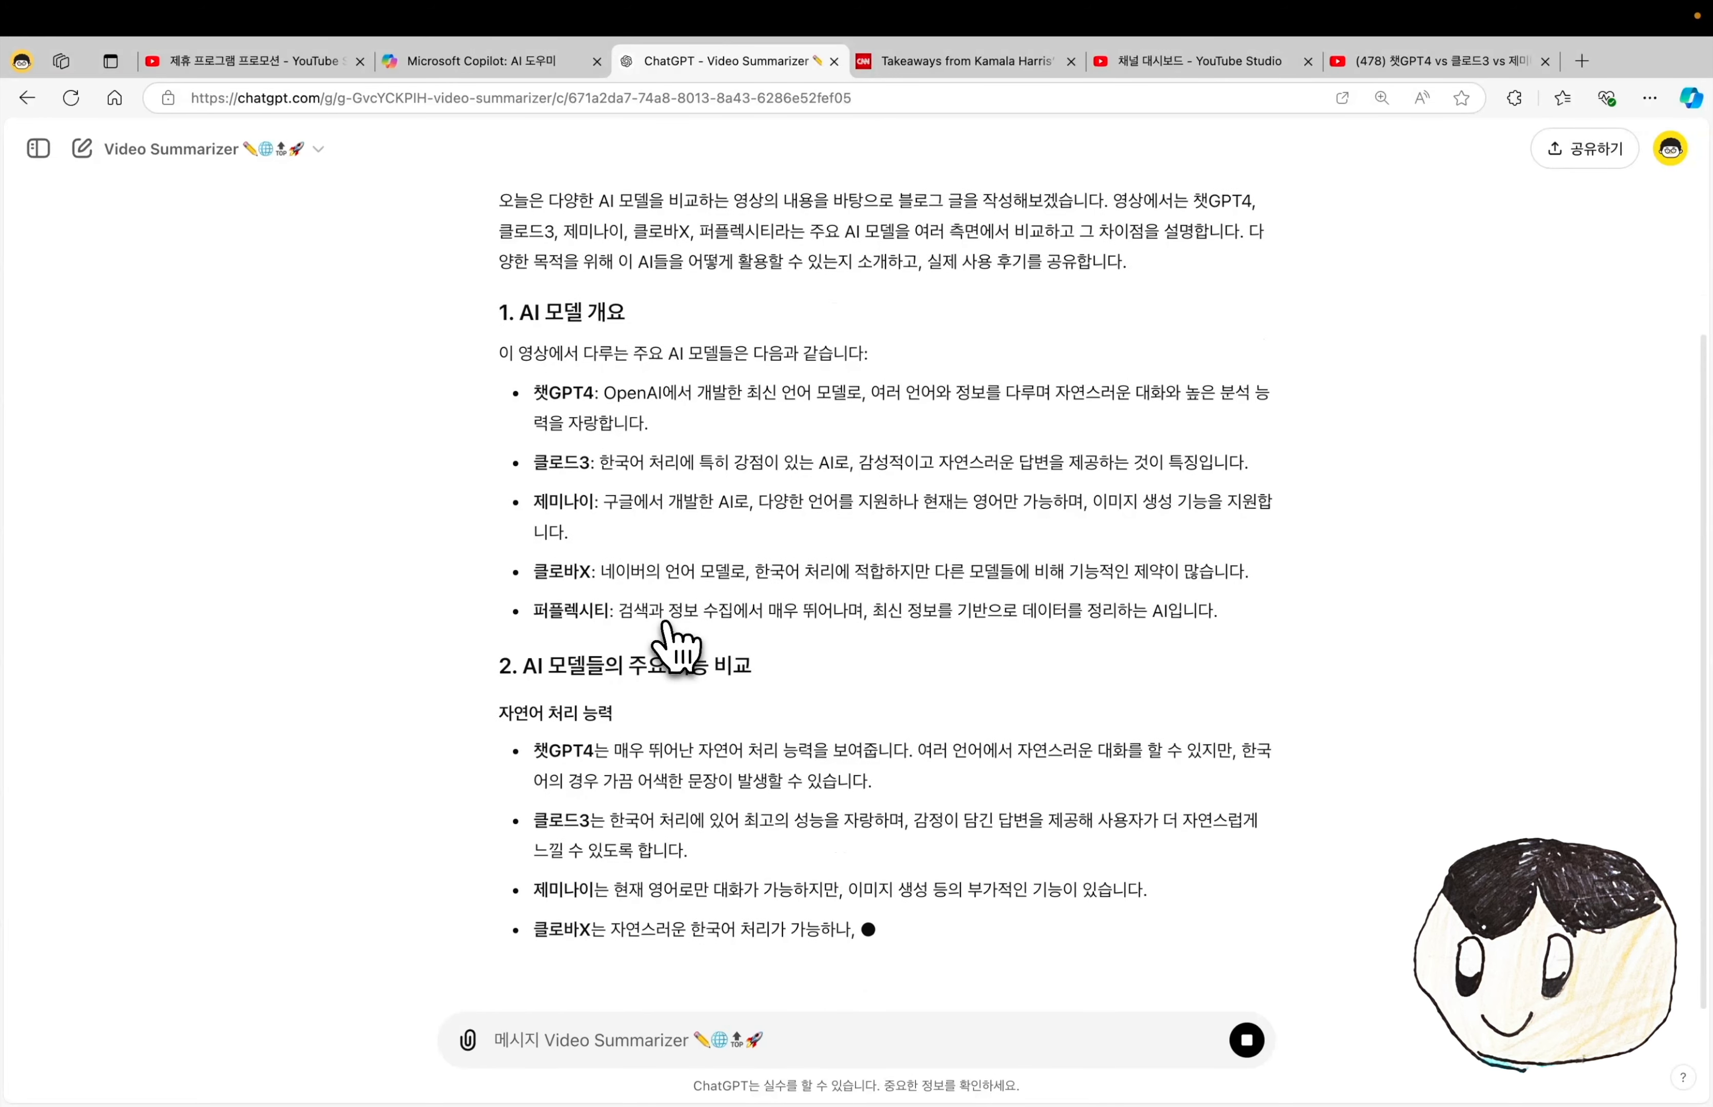
- Read through the generated blog post comparing the AI models, from its title to the conclusion and back up
{"action": "scroll", "coordinate": [673, 648], "scroll_direction": "up", "scroll_amount": 4}
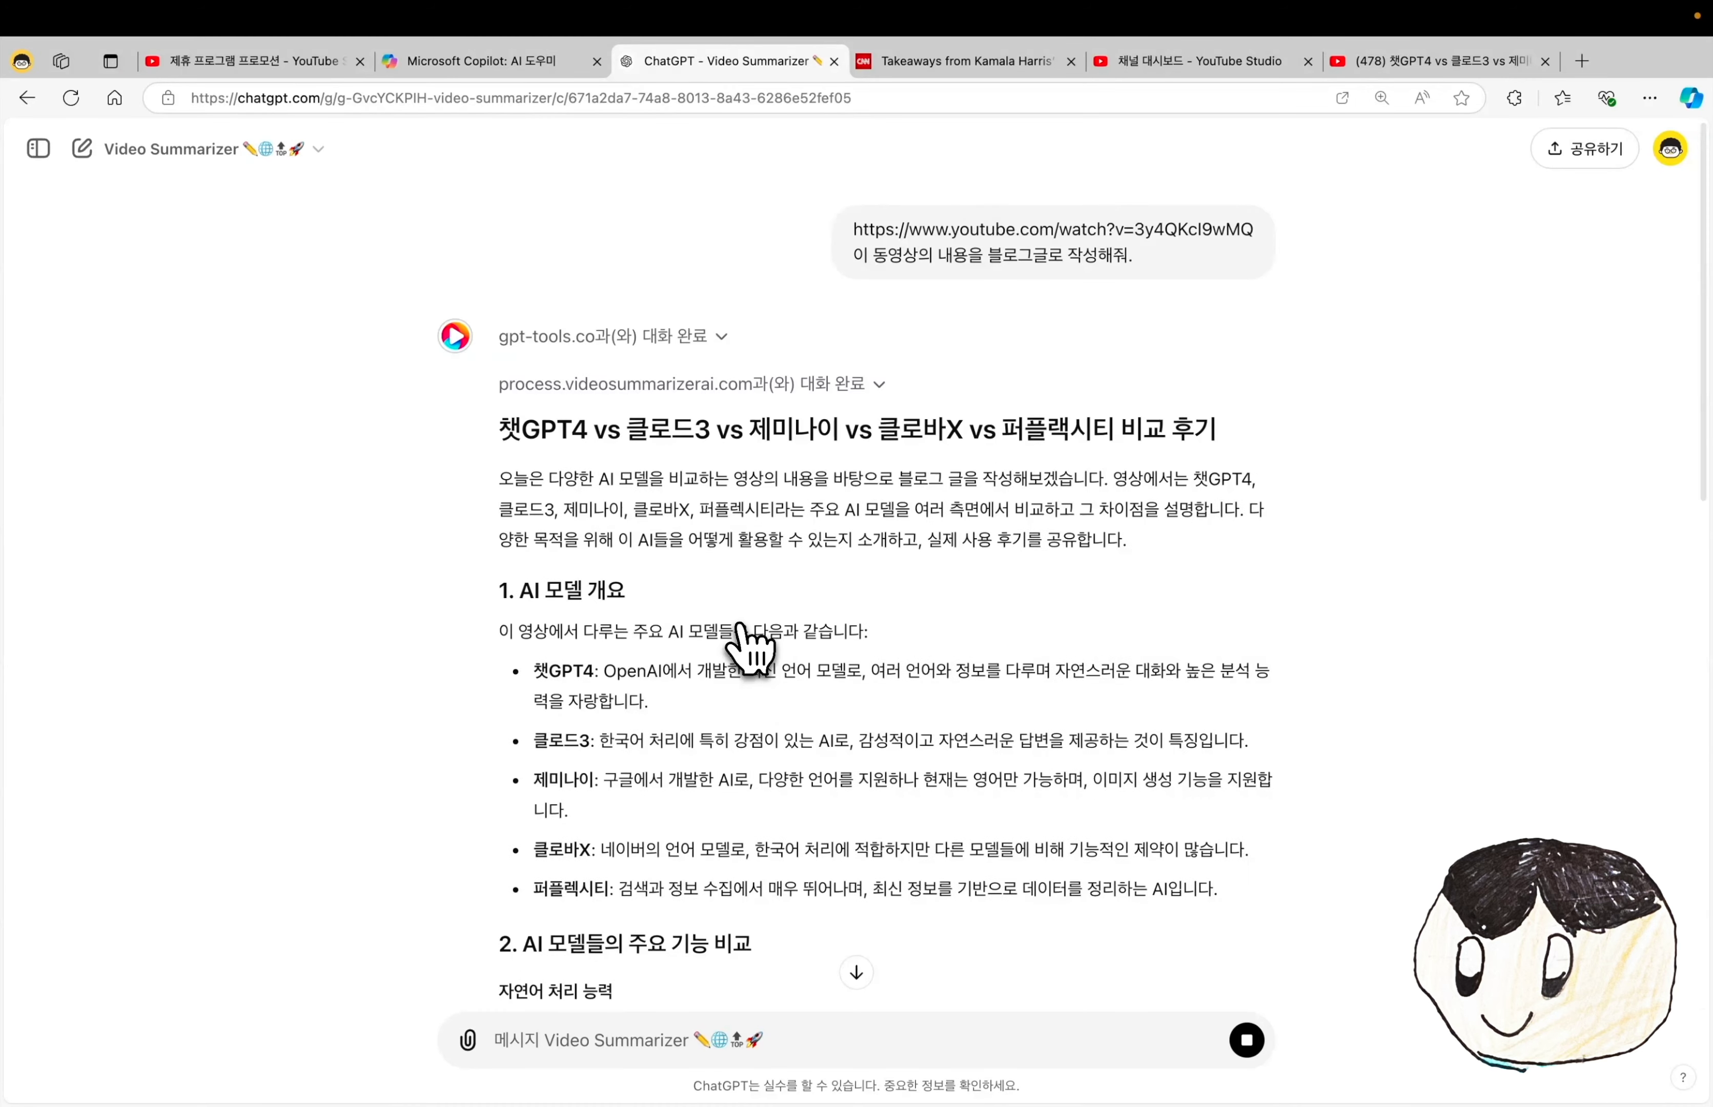
{"action": "scroll", "coordinate": [741, 644], "scroll_direction": "down", "scroll_amount": 3}
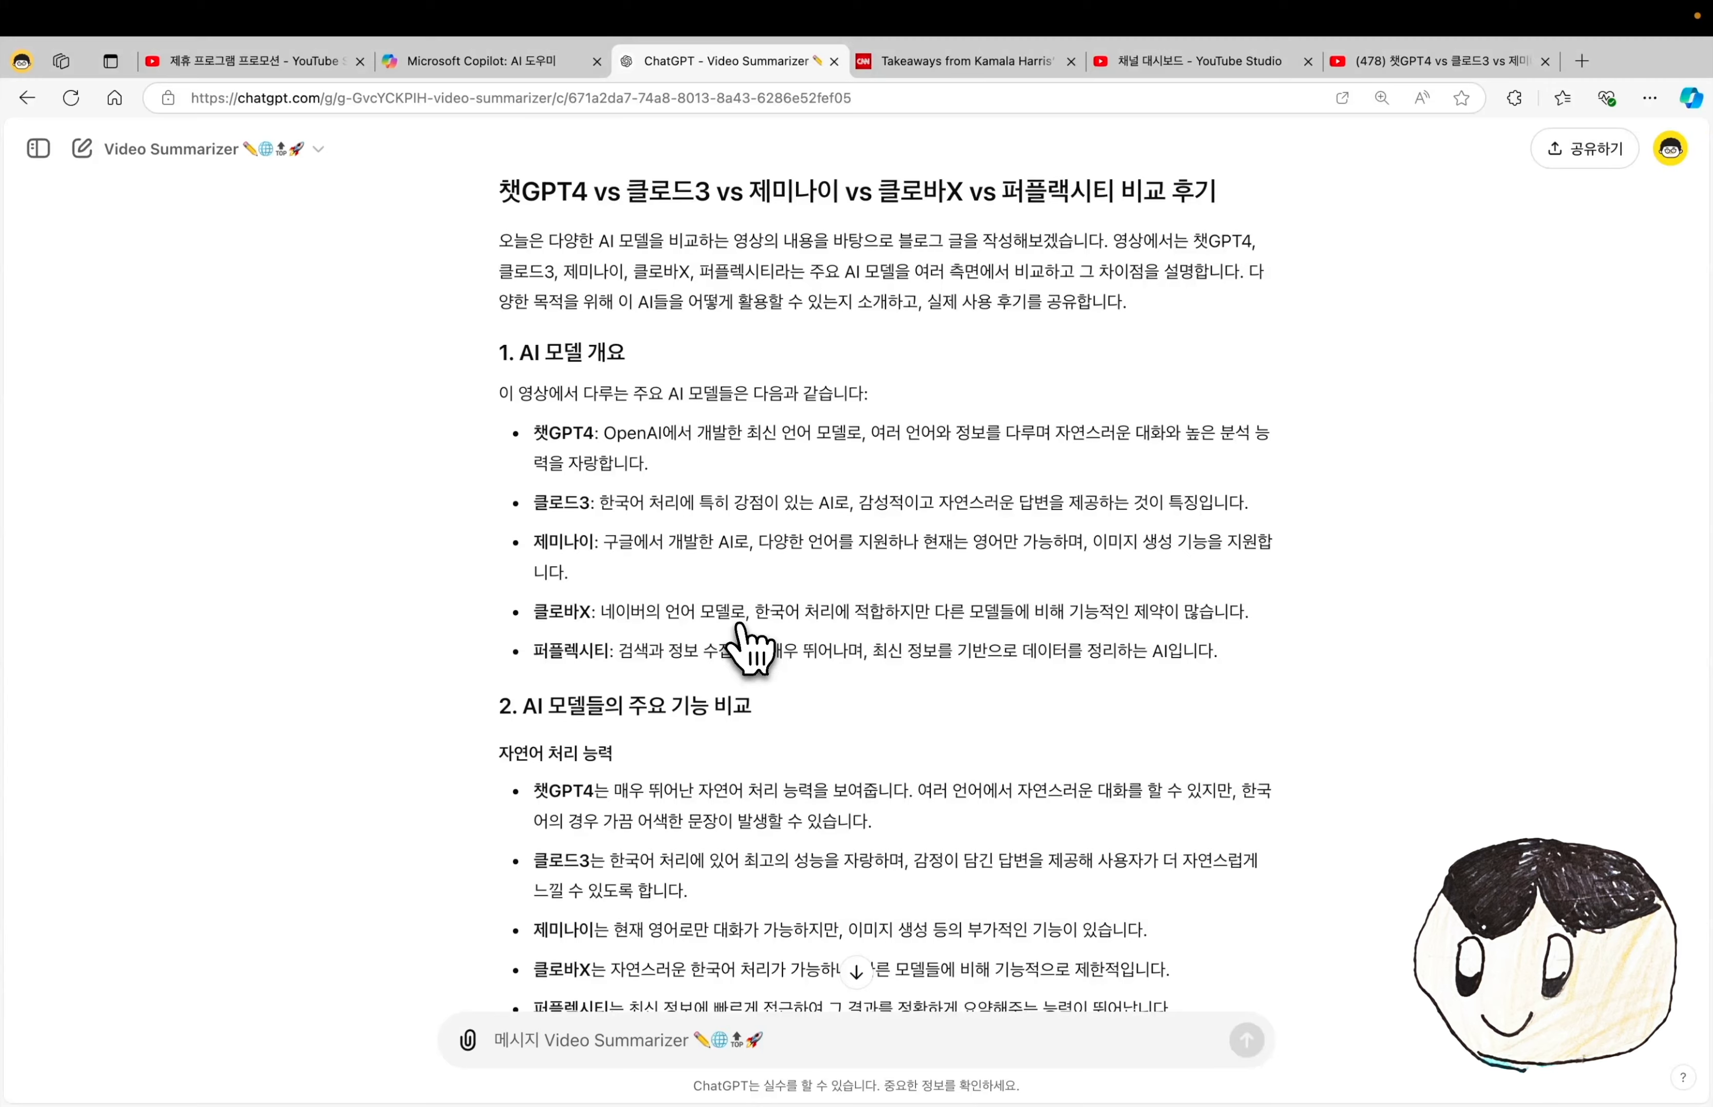
{"action": "scroll", "coordinate": [749, 648], "scroll_direction": "down", "scroll_amount": 15}
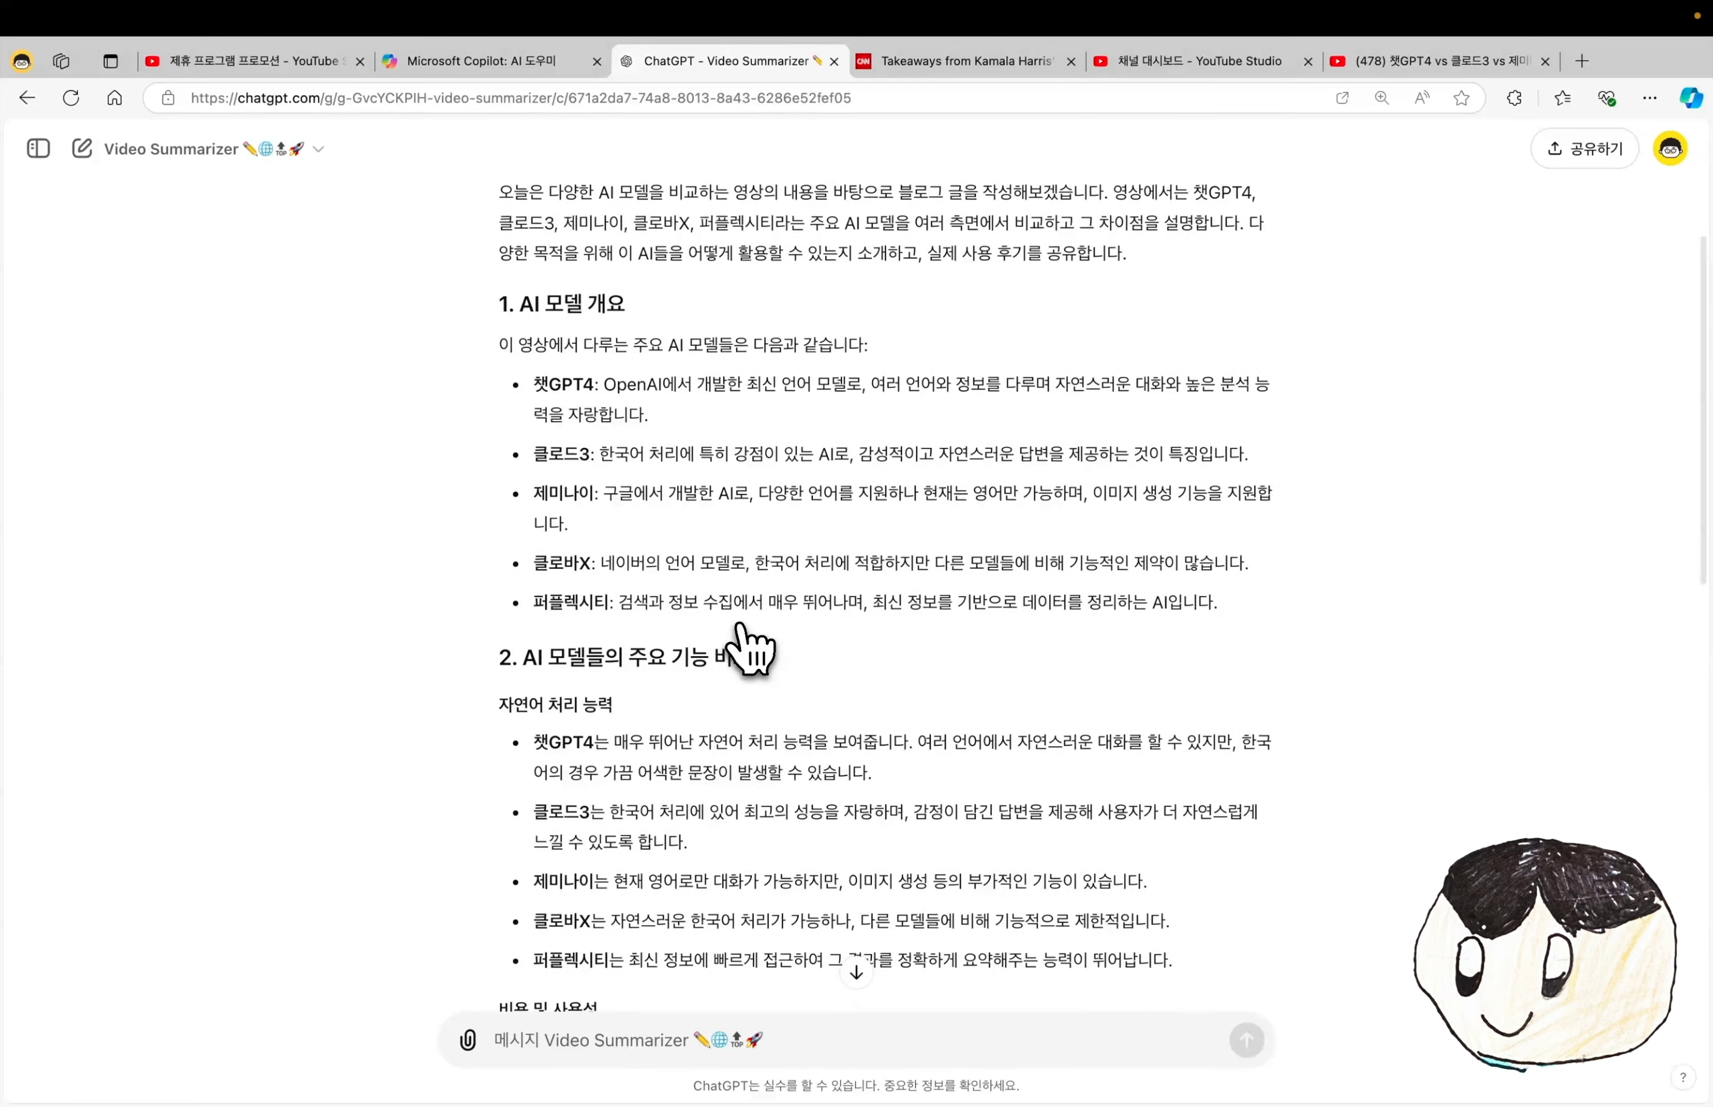
{"action": "scroll", "coordinate": [749, 648], "scroll_direction": "down", "scroll_amount": 2}
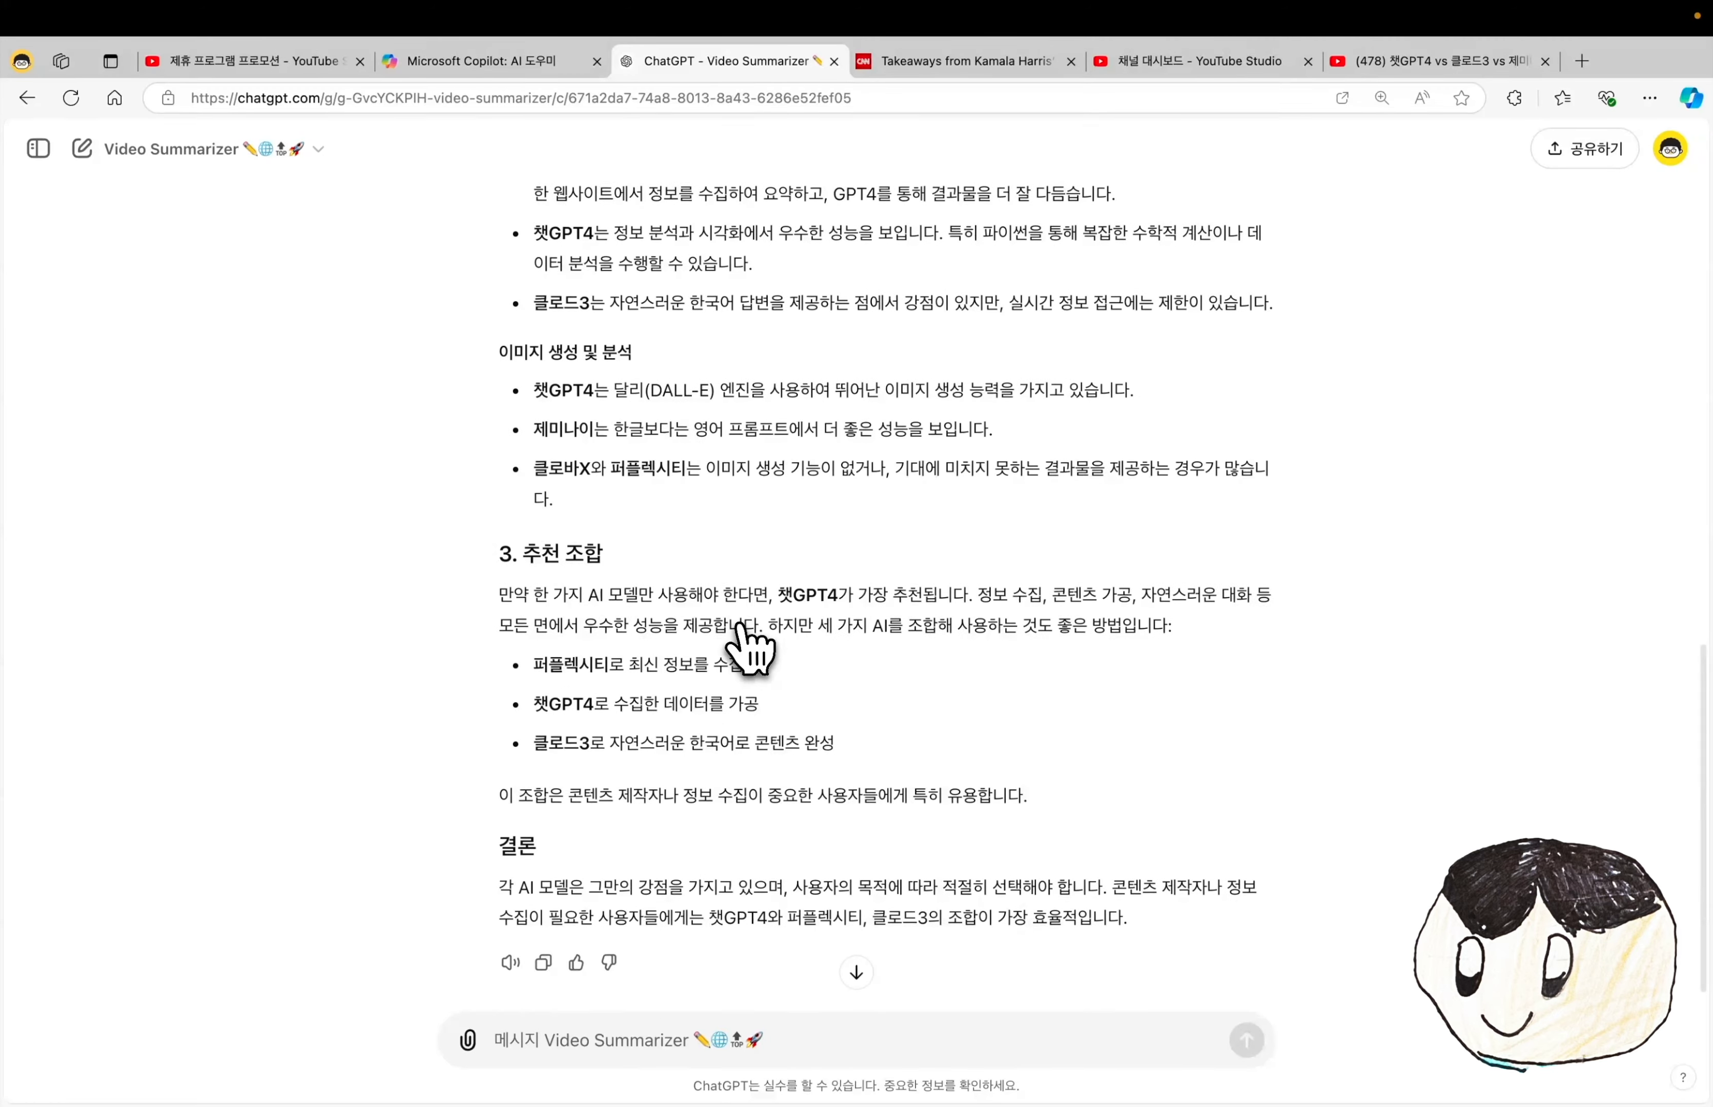
{"action": "scroll", "coordinate": [748, 648], "scroll_direction": "up", "scroll_amount": 12}
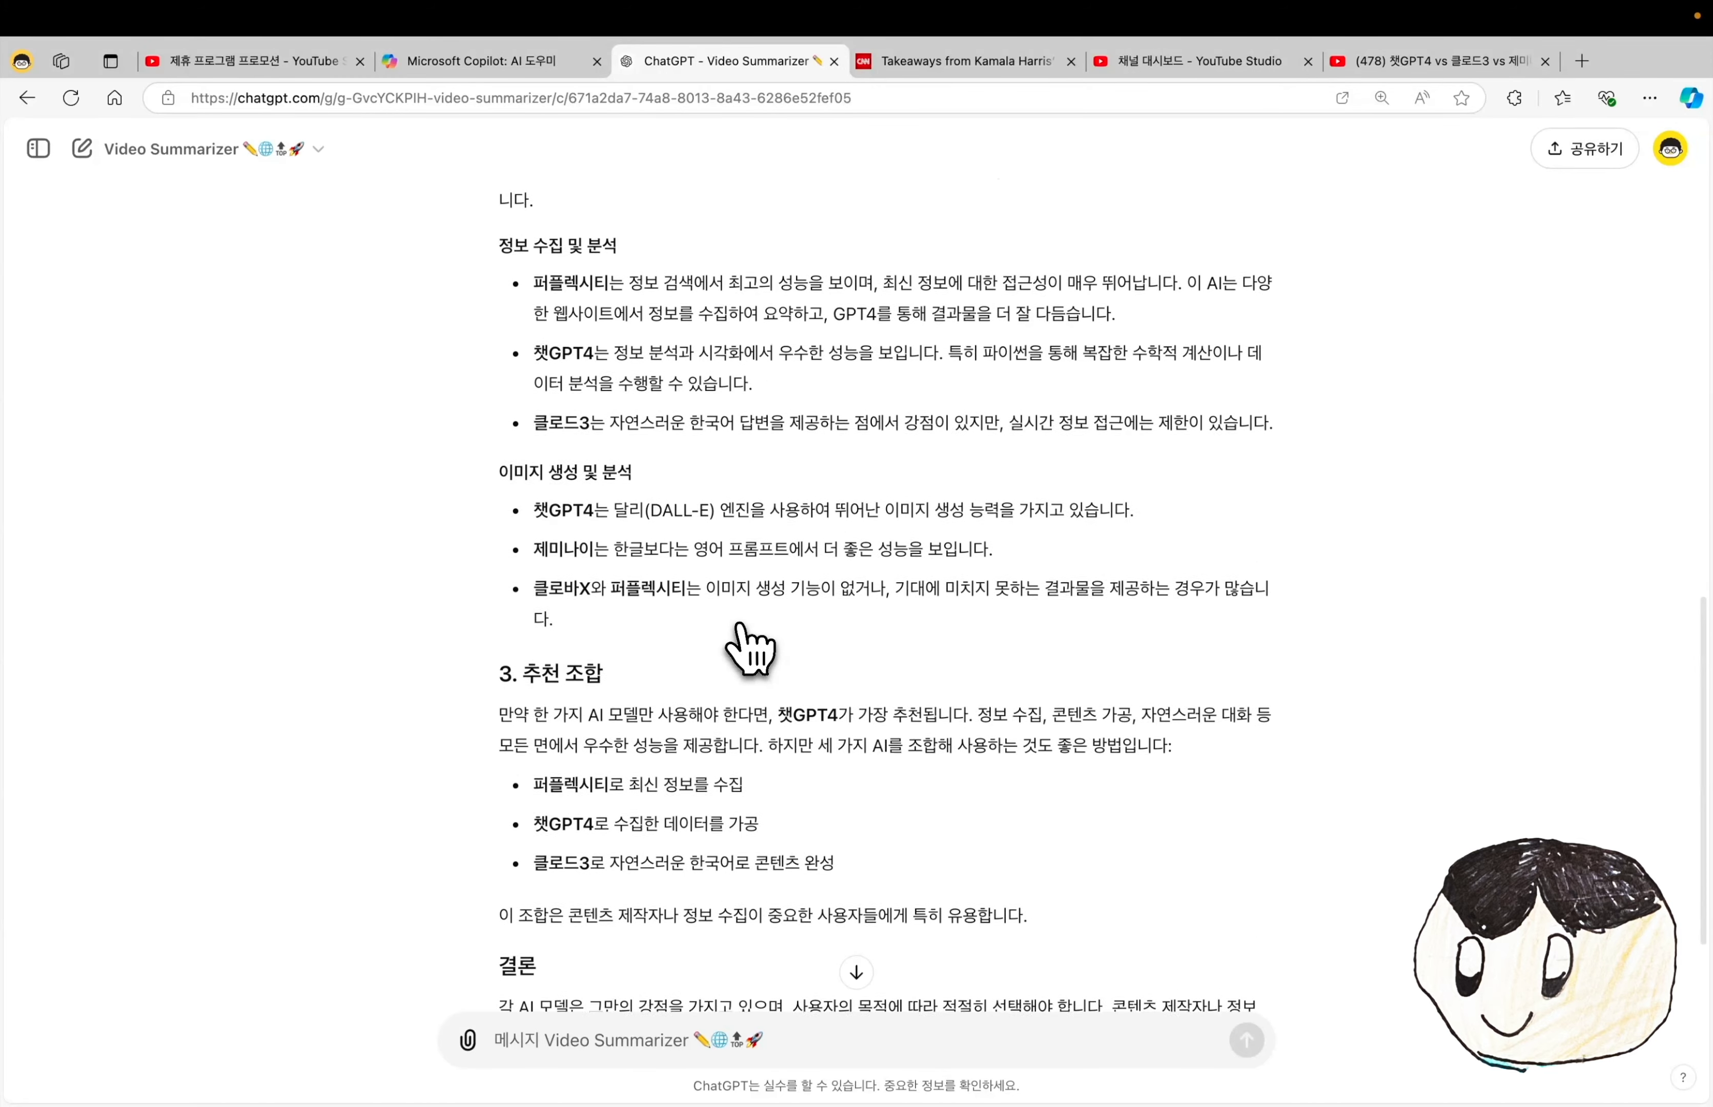
{"action": "scroll", "coordinate": [748, 648], "scroll_direction": "up", "scroll_amount": 5}
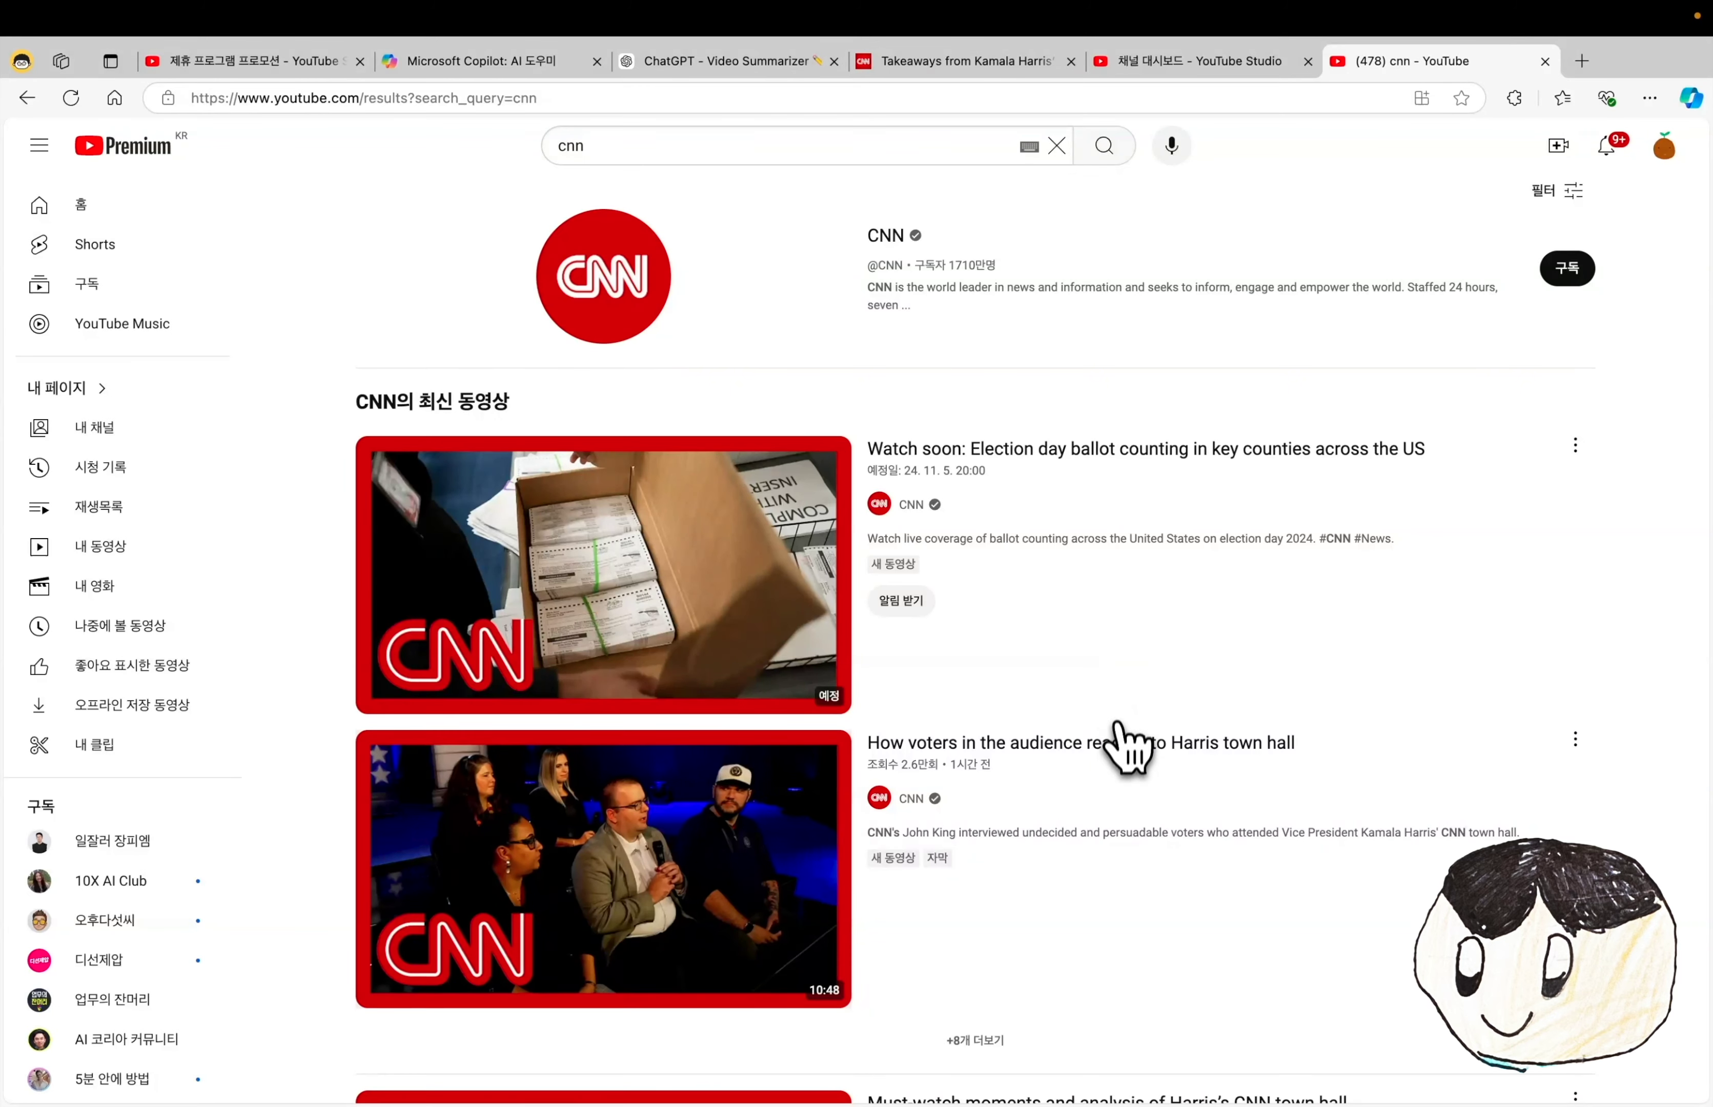
- Send Video Summarizer the URL of CNN's video on voters' reactions to the Harris town hall with "이 동영상의 내용을 블로그글로 작성해줘. (한글로 출력해줘)"
{"action": "mouse_move", "coordinate": [1120, 745]}
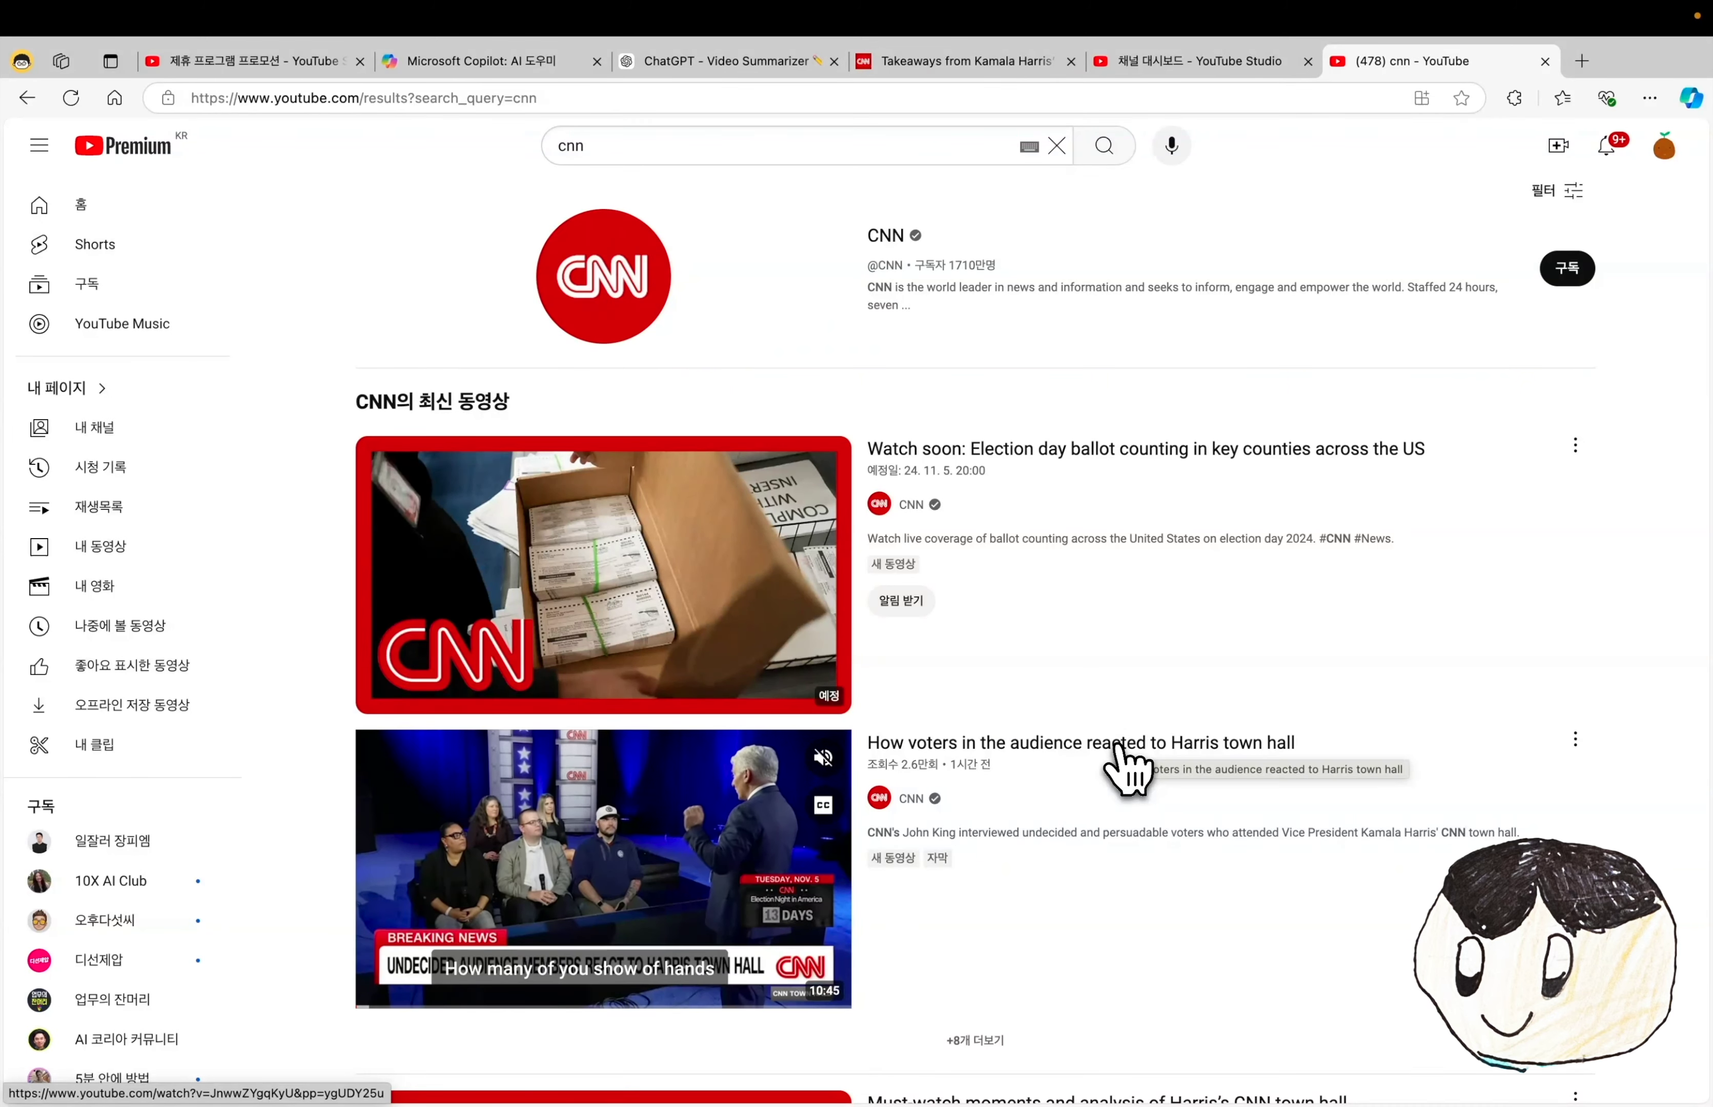
{"action": "left_click", "coordinate": [1124, 746]}
{"action": "left_click", "coordinate": [769, 101]}
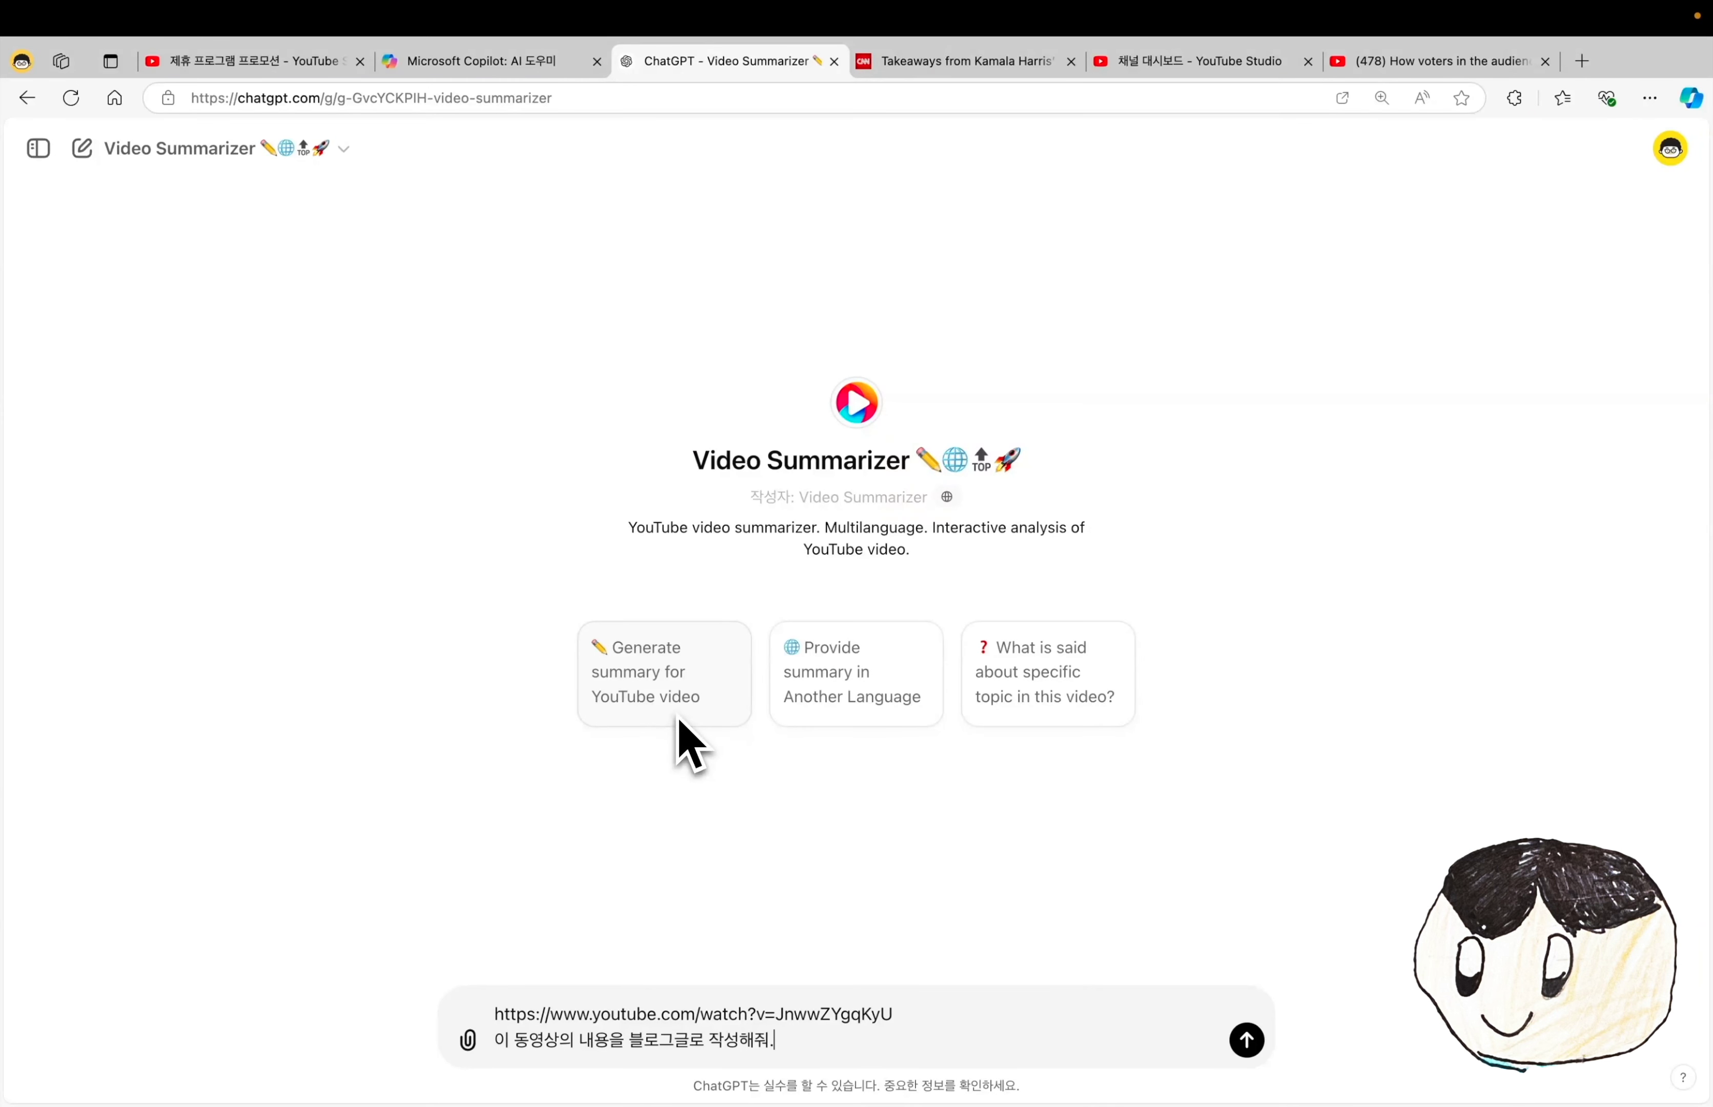
{"action": "type", "text": "(한글로 출력해줘)"}
{"action": "key", "text": "Return"}
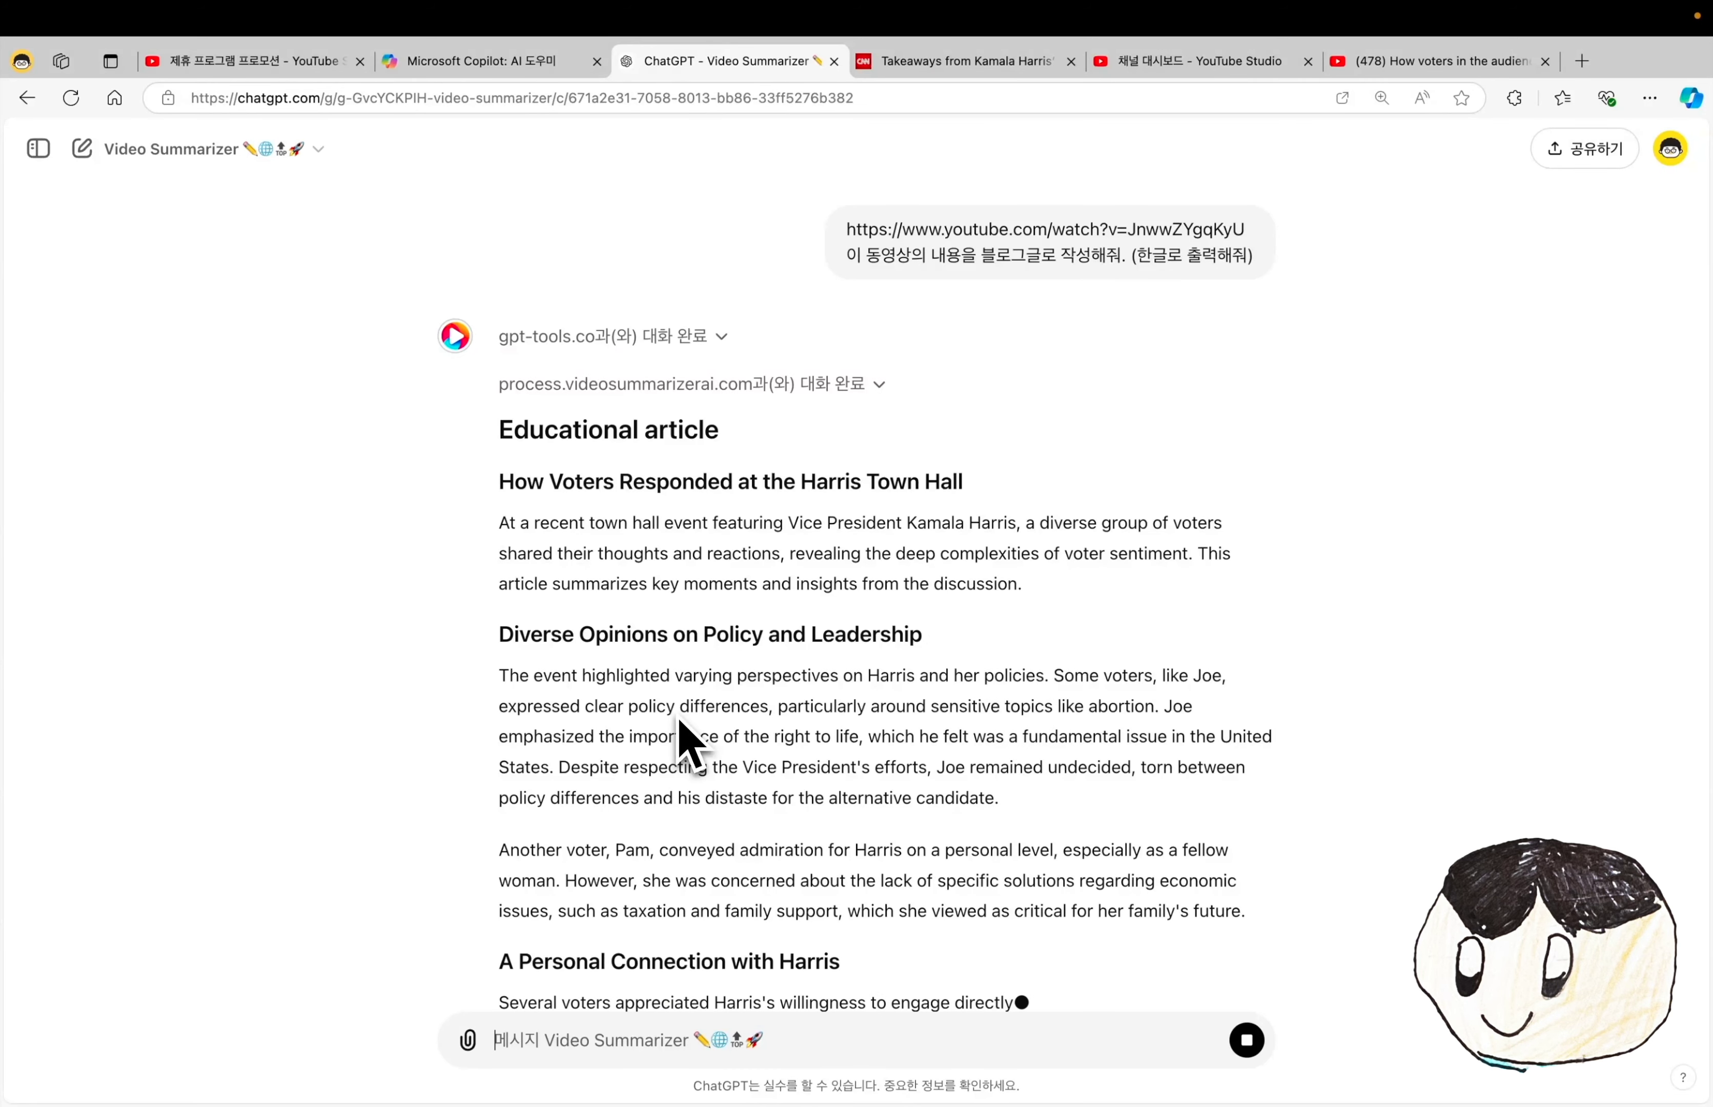
- Check the language of the generated article against the blog post and Korean output instructions in the sent prompt
{"action": "scroll", "coordinate": [687, 742], "scroll_direction": "down", "scroll_amount": 2}
{"action": "scroll", "coordinate": [965, 532], "scroll_direction": "up", "scroll_amount": 2}
{"action": "left_click_drag", "start_coordinate": [848, 255], "coordinate": [1250, 279]}
{"action": "left_click_drag", "start_coordinate": [1122, 255], "coordinate": [871, 268]}
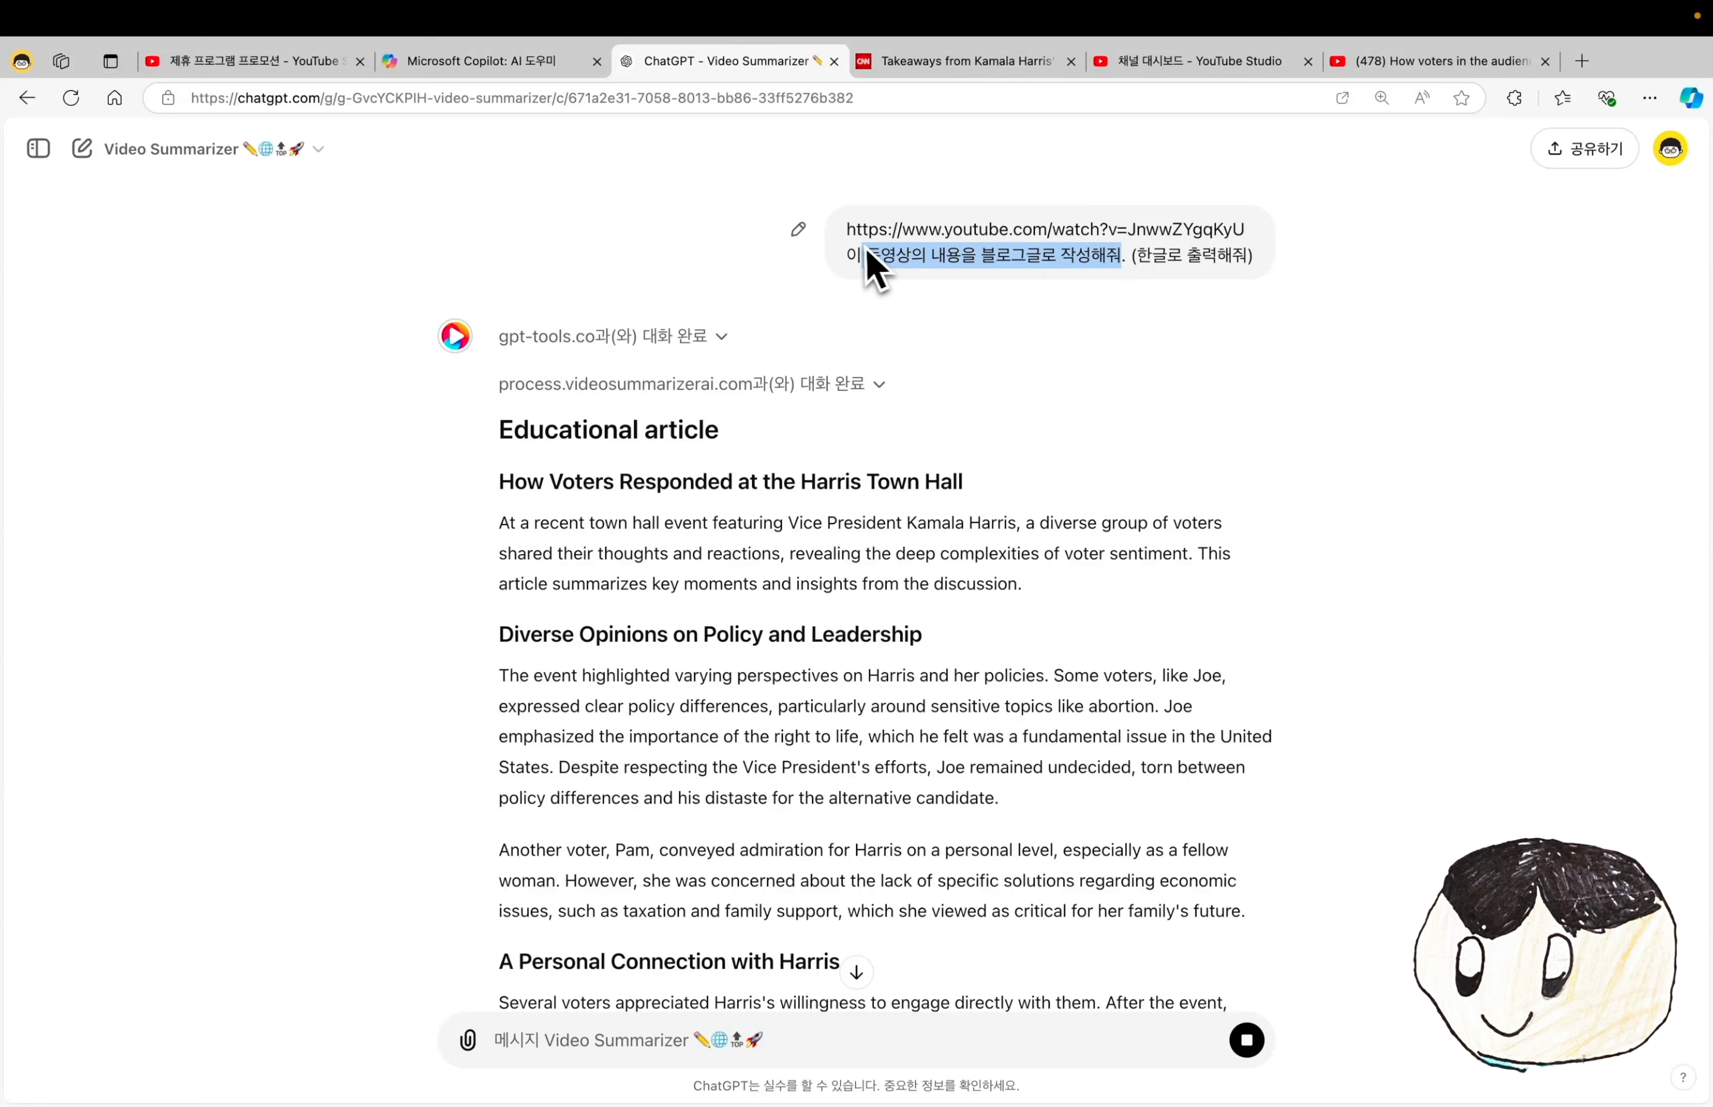
{"action": "left_click_drag", "start_coordinate": [1131, 256], "coordinate": [1310, 279]}
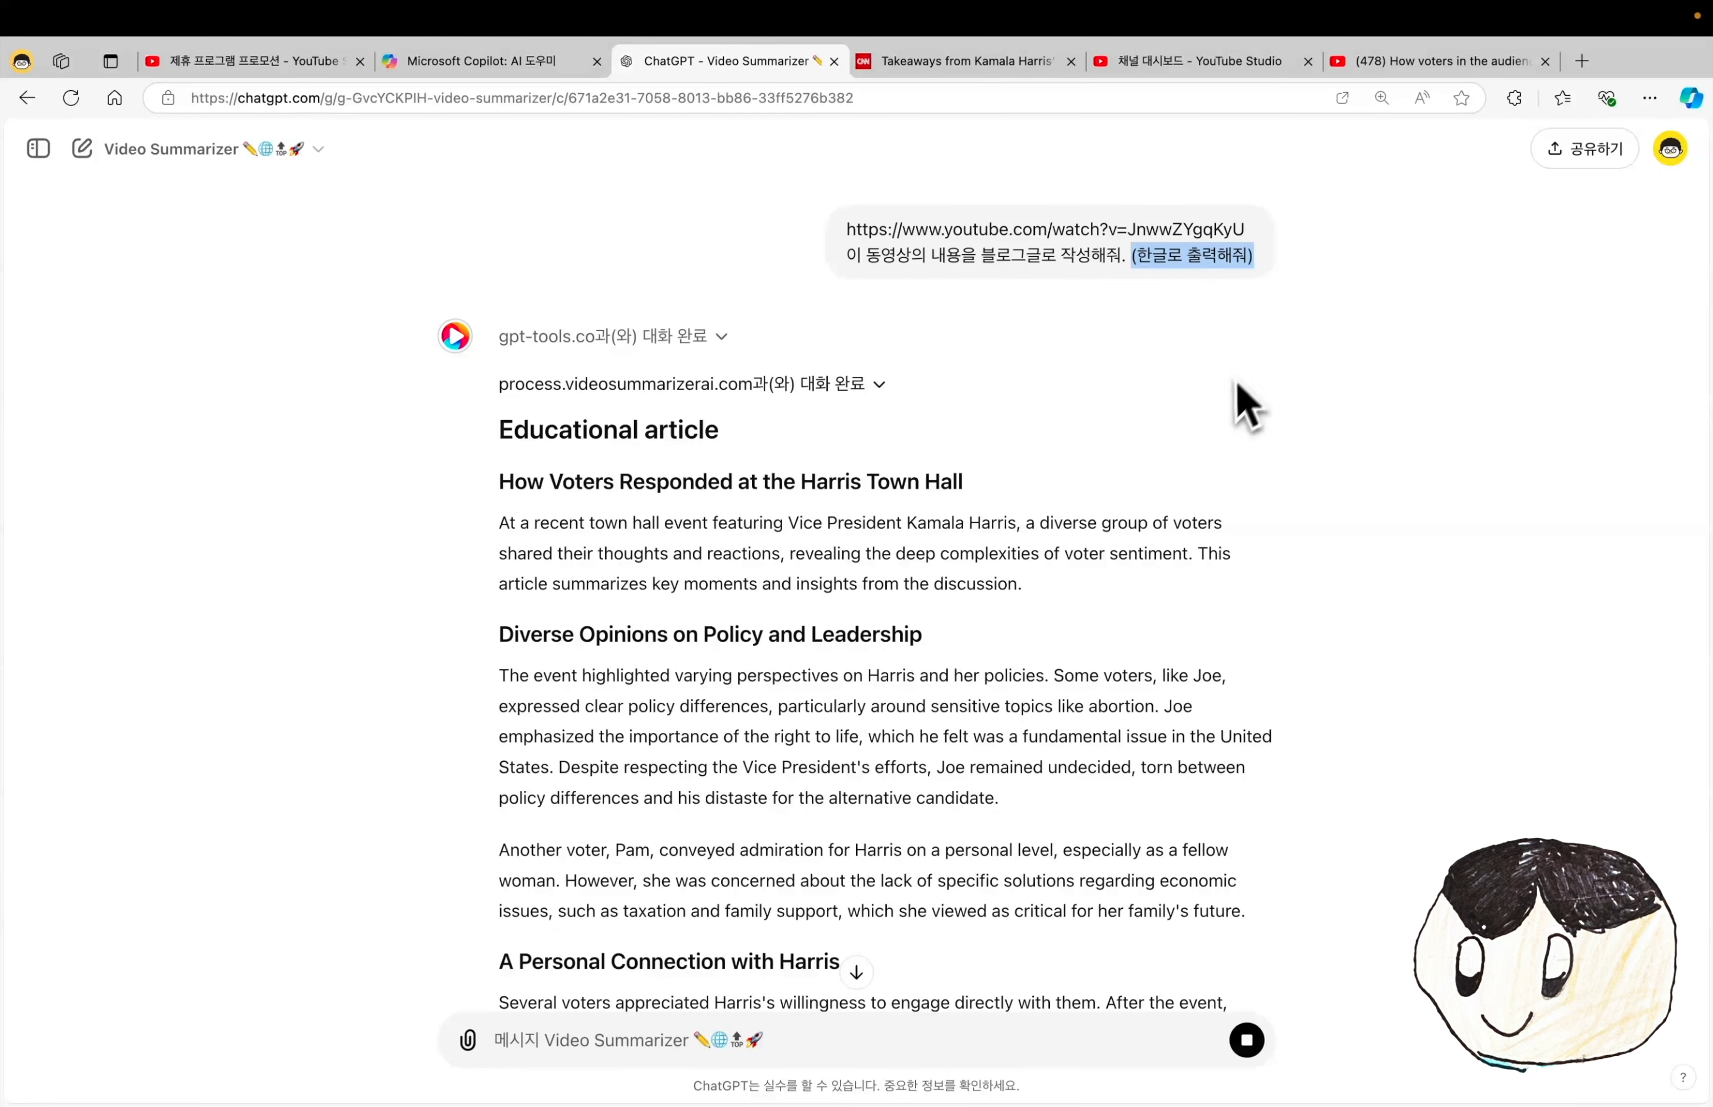
- Send Video Summarizer the follow-up request "위의 내용을 자연스러운 한국어로 다시 출력해줘." below the generated article
{"action": "scroll", "coordinate": [1151, 576], "scroll_direction": "down", "scroll_amount": 15}
{"action": "left_click", "coordinate": [810, 1040]}
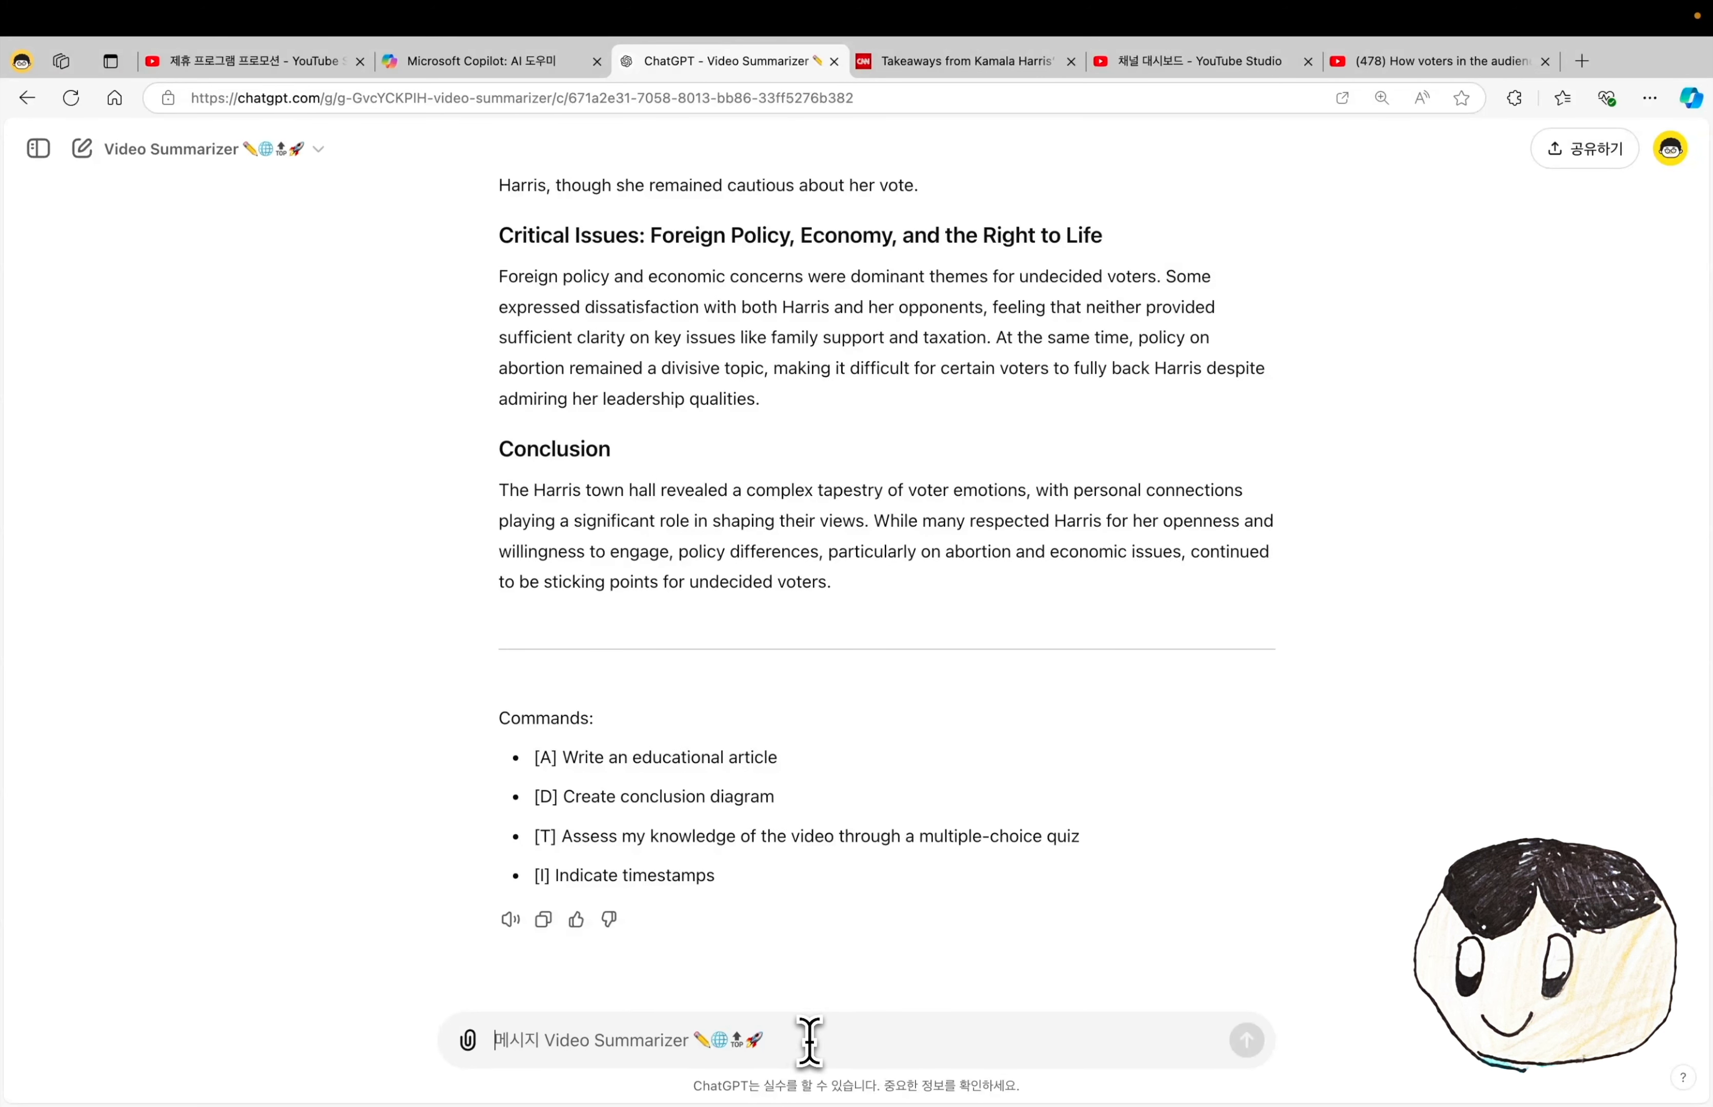
{"action": "type", "text": "위의 내용을 자연스러운 한국어로 다시 출력해줘."}
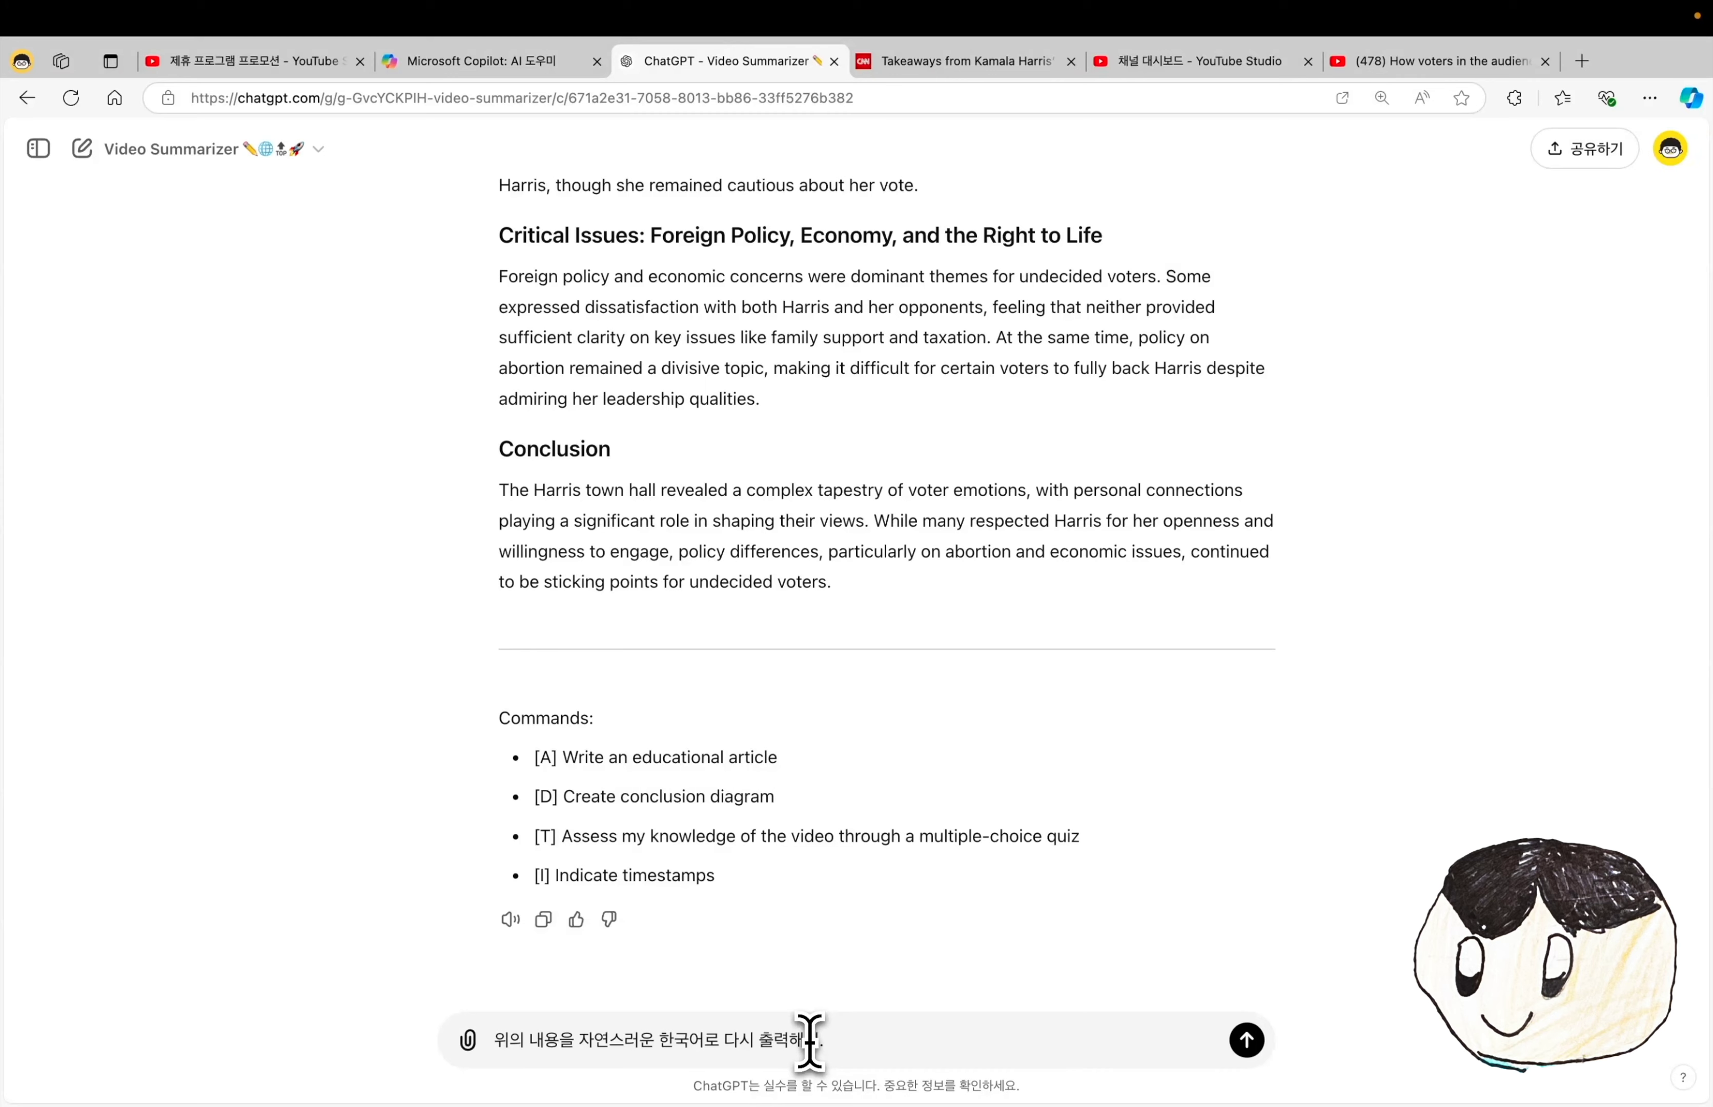
{"action": "key", "text": "Return"}
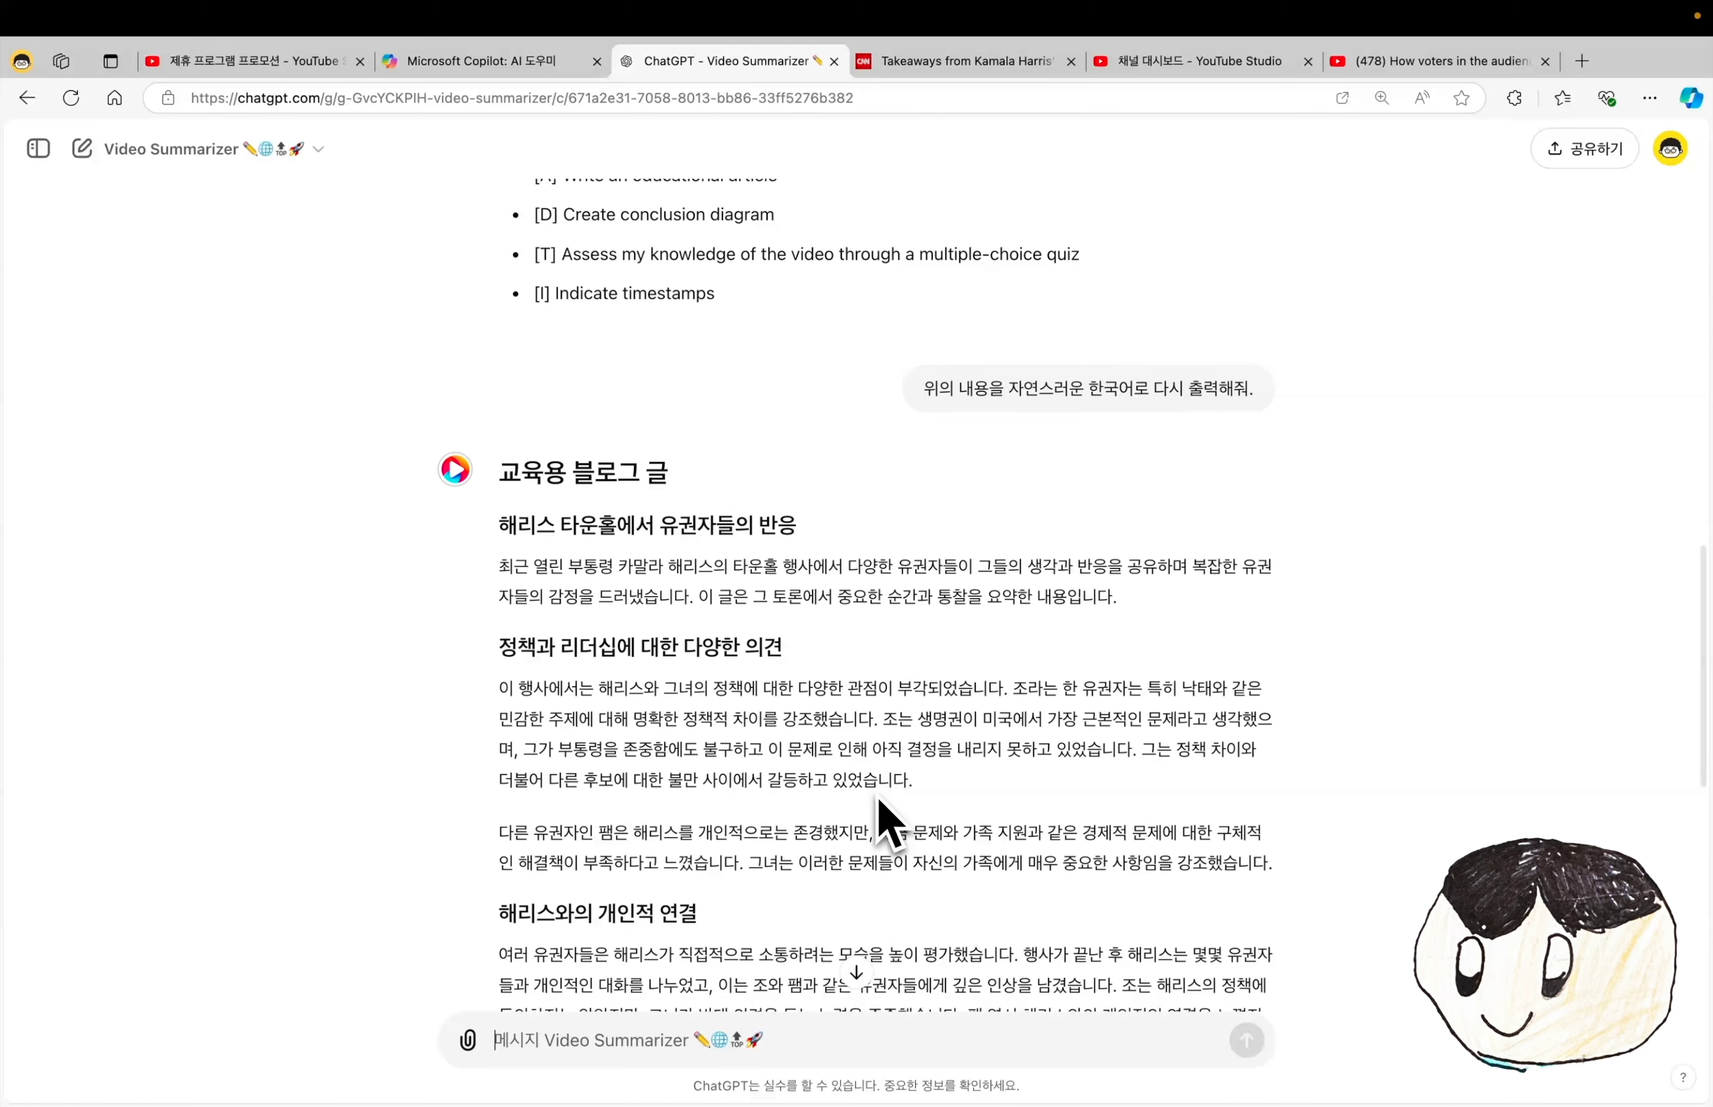
- Read through the rewritten blog post on the Harris town hall down to its list of commands
{"action": "scroll", "coordinate": [876, 797], "scroll_direction": "down", "scroll_amount": 4}
{"action": "scroll", "coordinate": [878, 798], "scroll_direction": "down", "scroll_amount": 3}
{"action": "scroll", "coordinate": [878, 798], "scroll_direction": "down", "scroll_amount": 1}
{"action": "scroll", "coordinate": [878, 797], "scroll_direction": "down", "scroll_amount": 3}
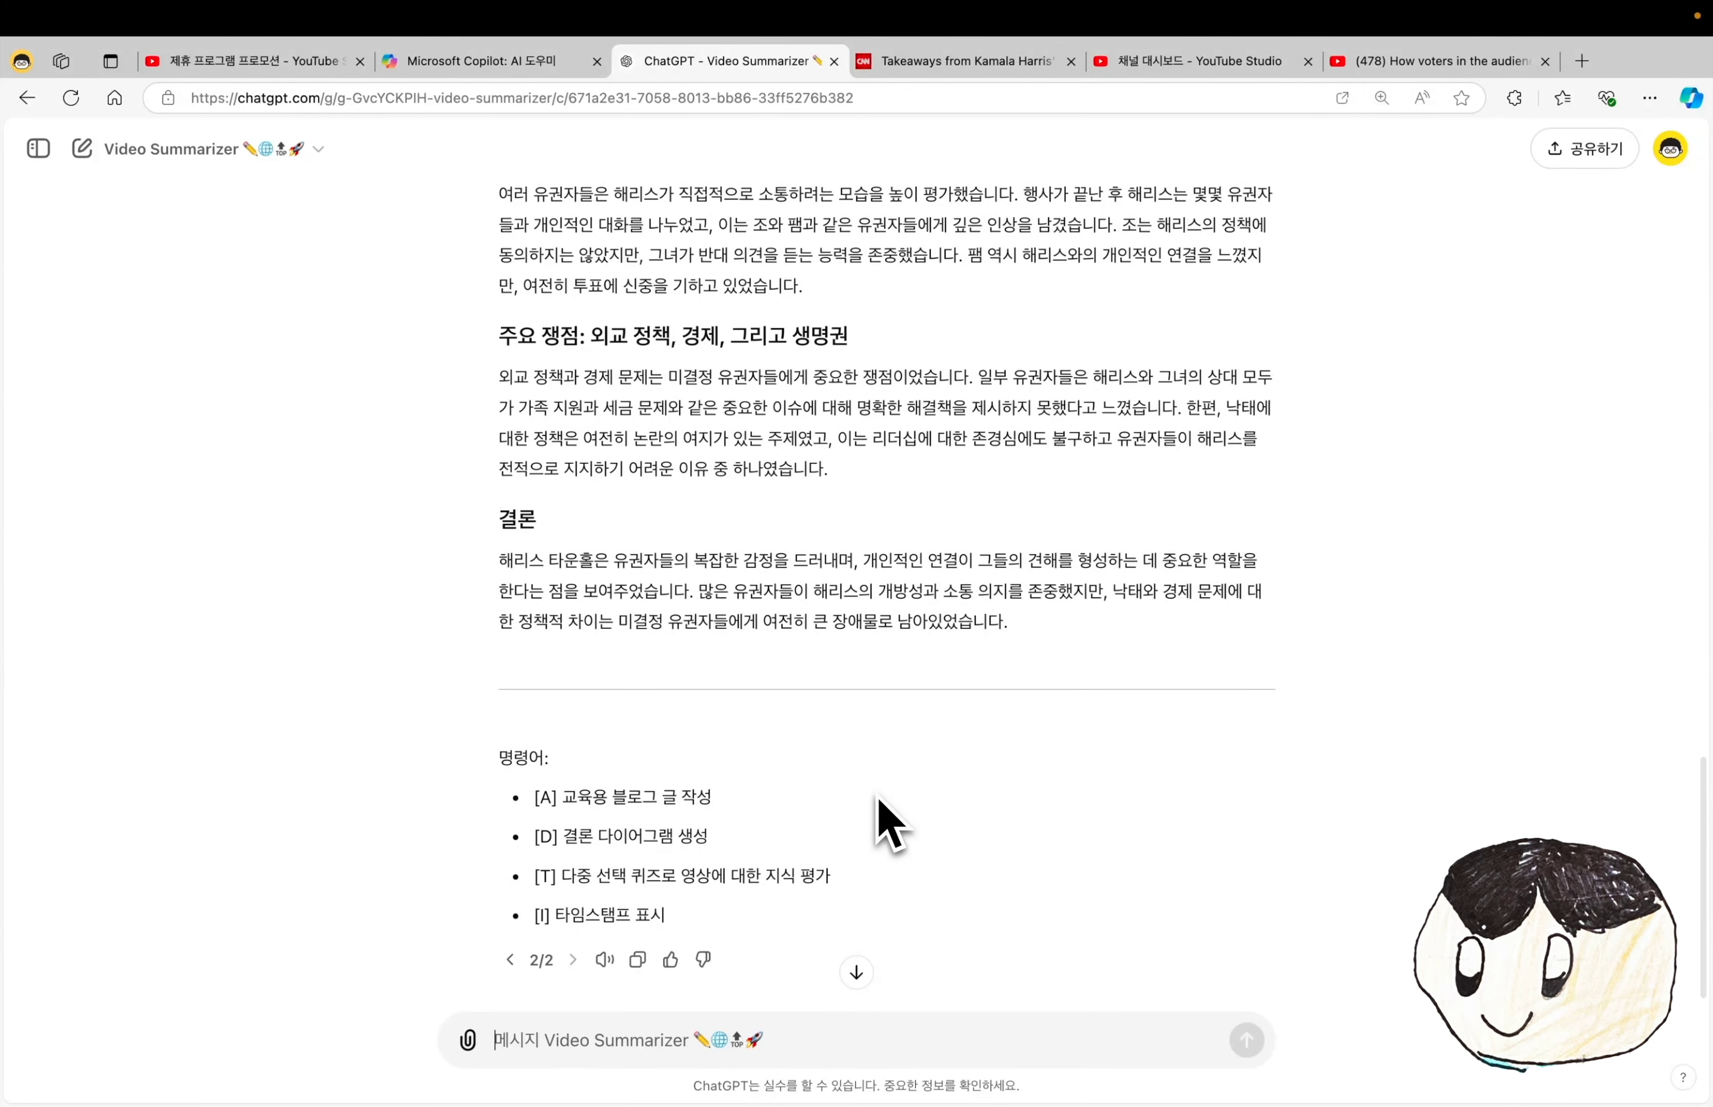
{"action": "scroll", "coordinate": [878, 797], "scroll_direction": "up", "scroll_amount": 9}
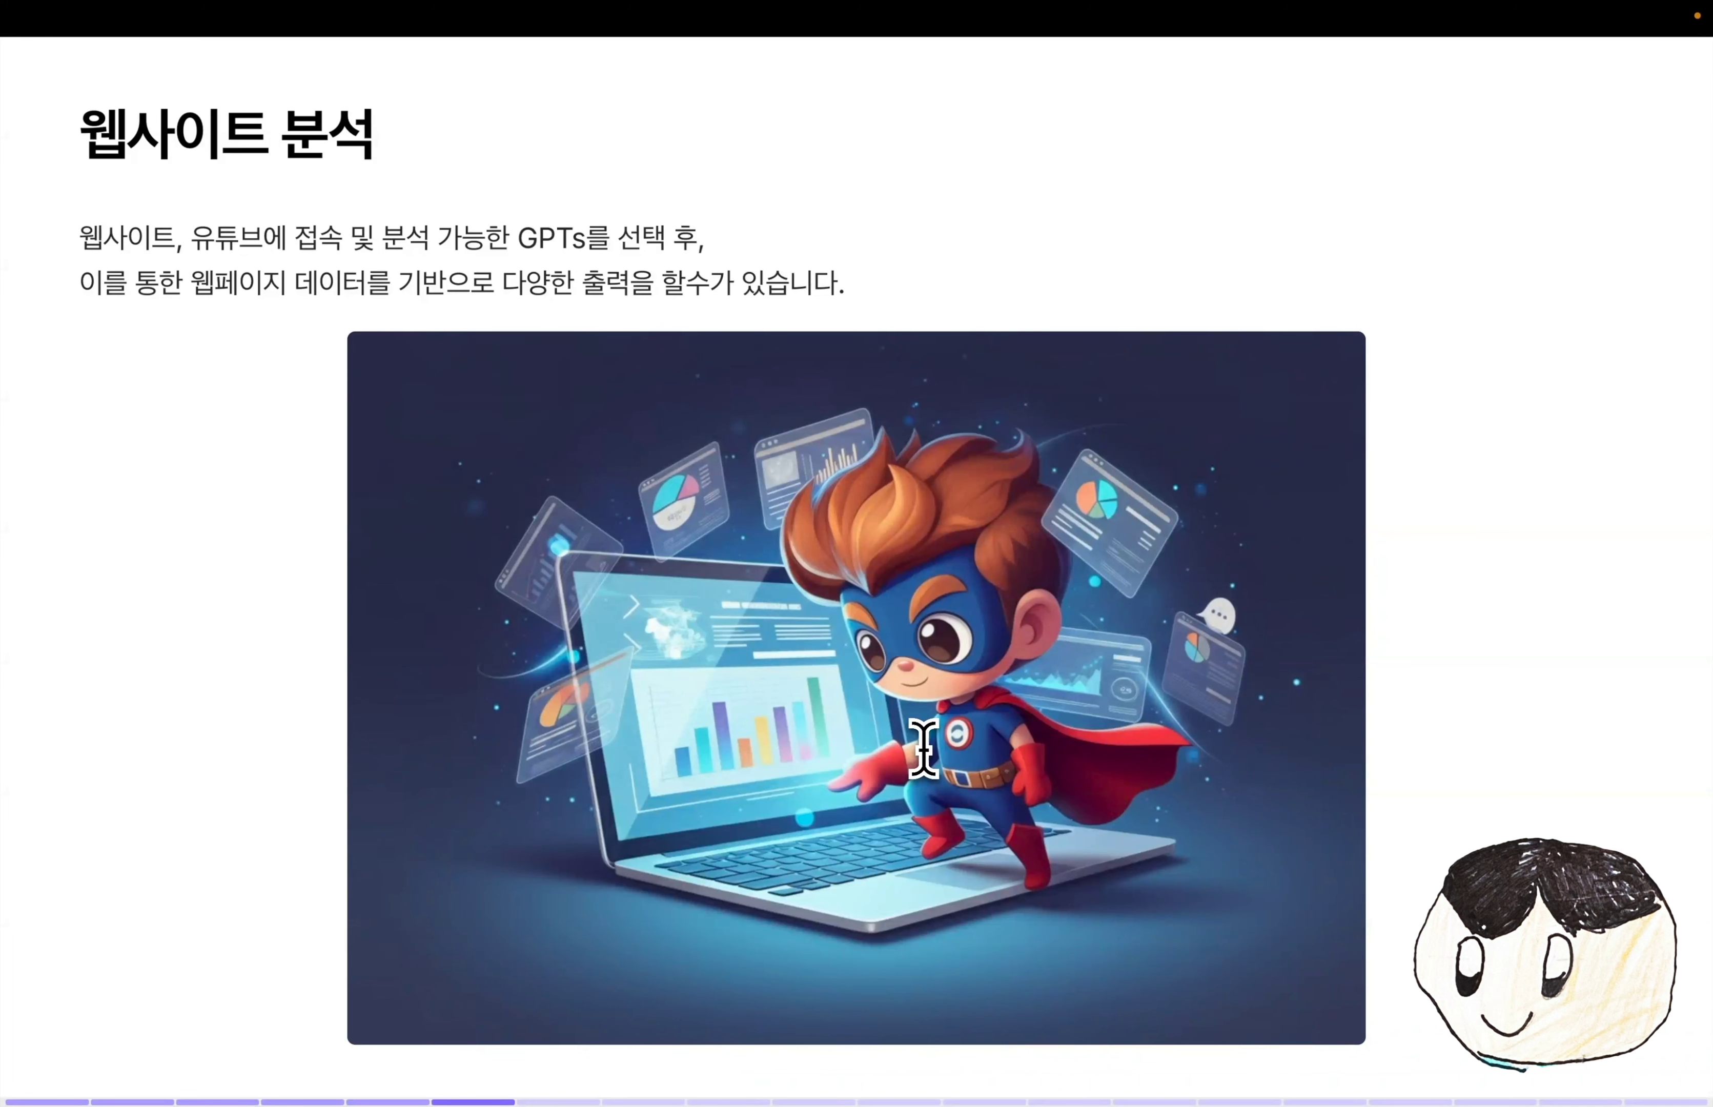
{"action": "key", "text": "Right"}
{"action": "key", "text": "Right"}
{"action": "key", "text": "Right"}
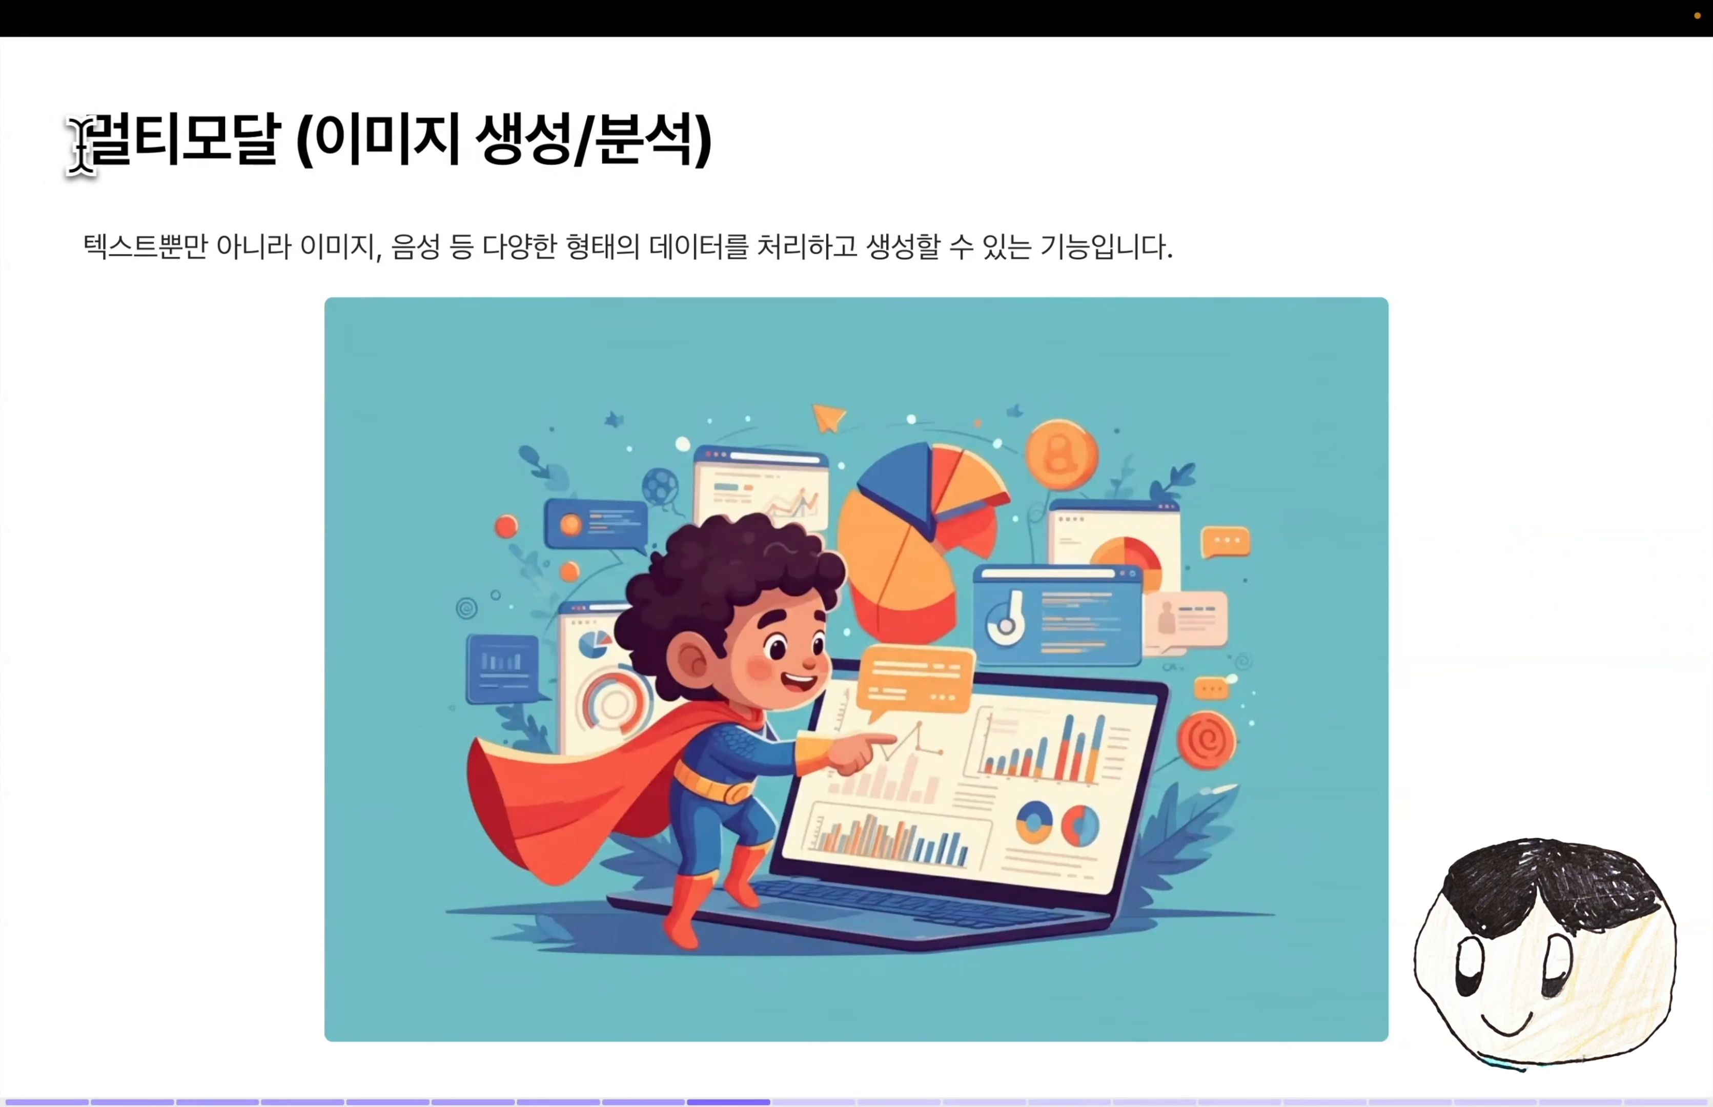
{"action": "left_click_drag", "start_coordinate": [93, 142], "coordinate": [722, 180]}
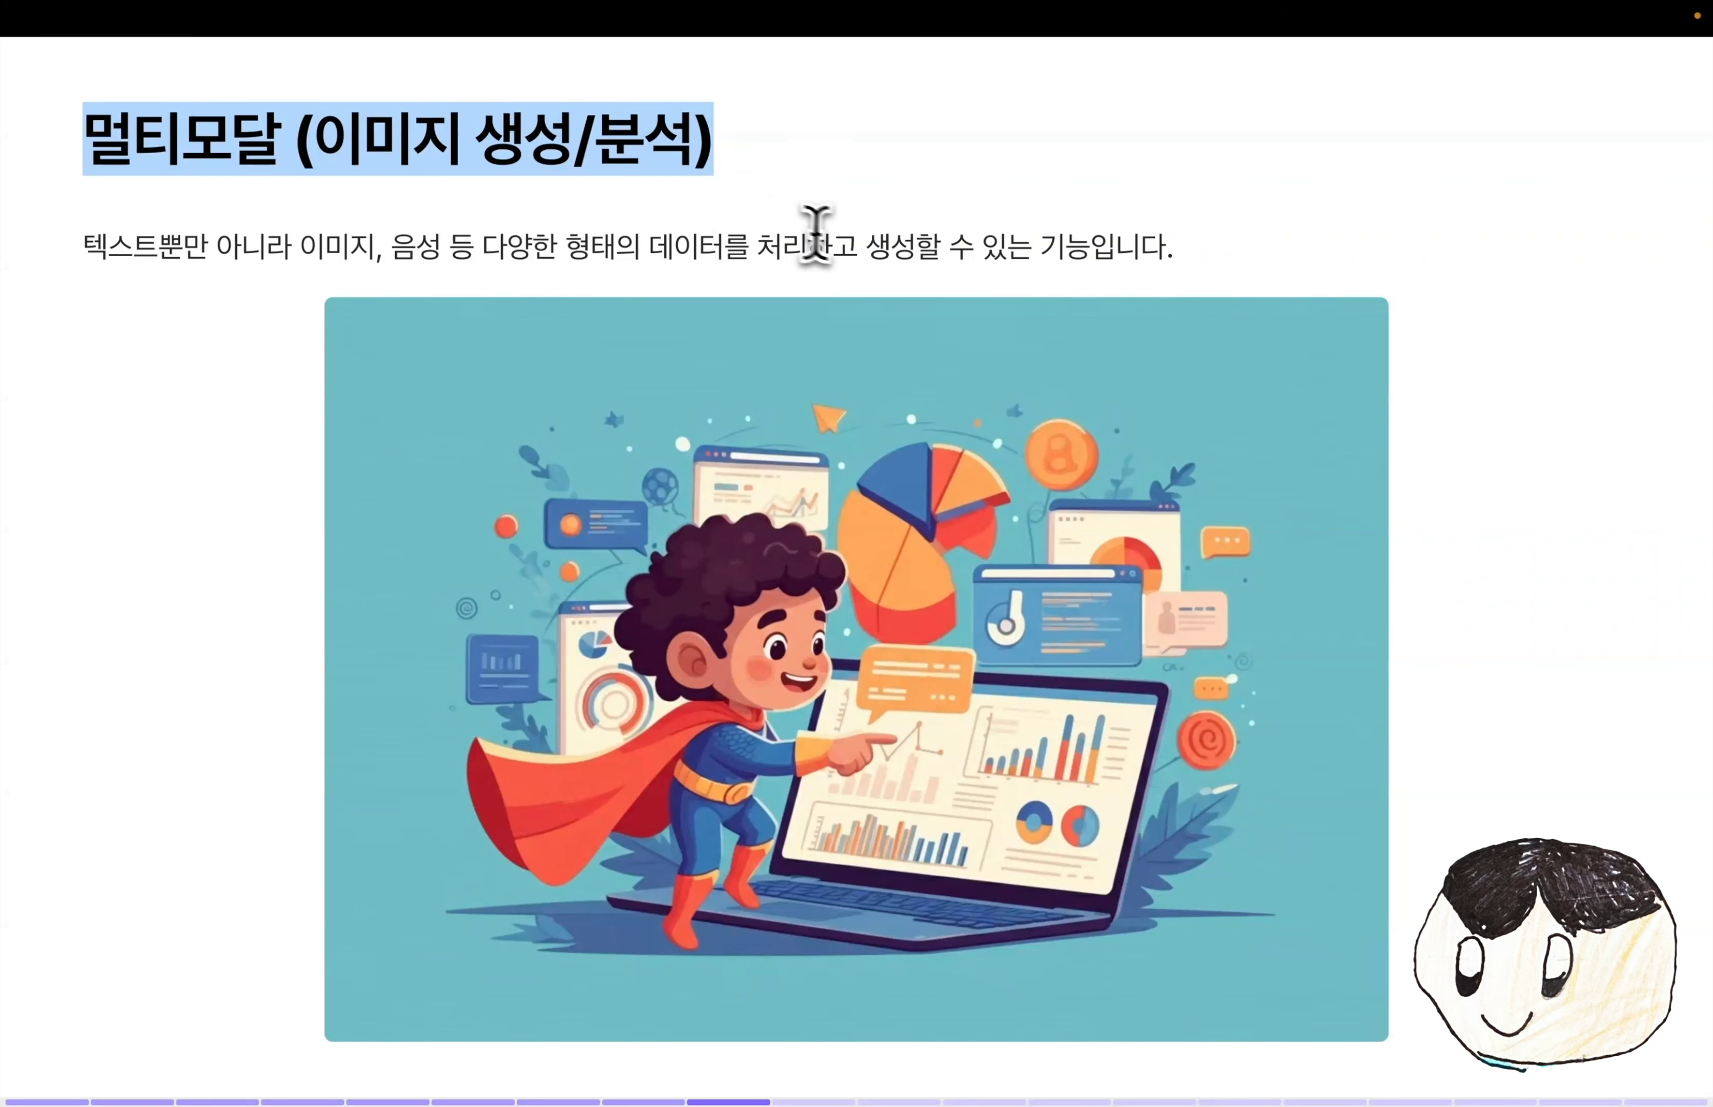
- Switch to ChatGPT 4o, attach the leaf photo "009. 이미지 생성 (소스).jpg" and send it with the request "이 이미지를 묘사해줘."
{"action": "key", "text": "super+Tab"}
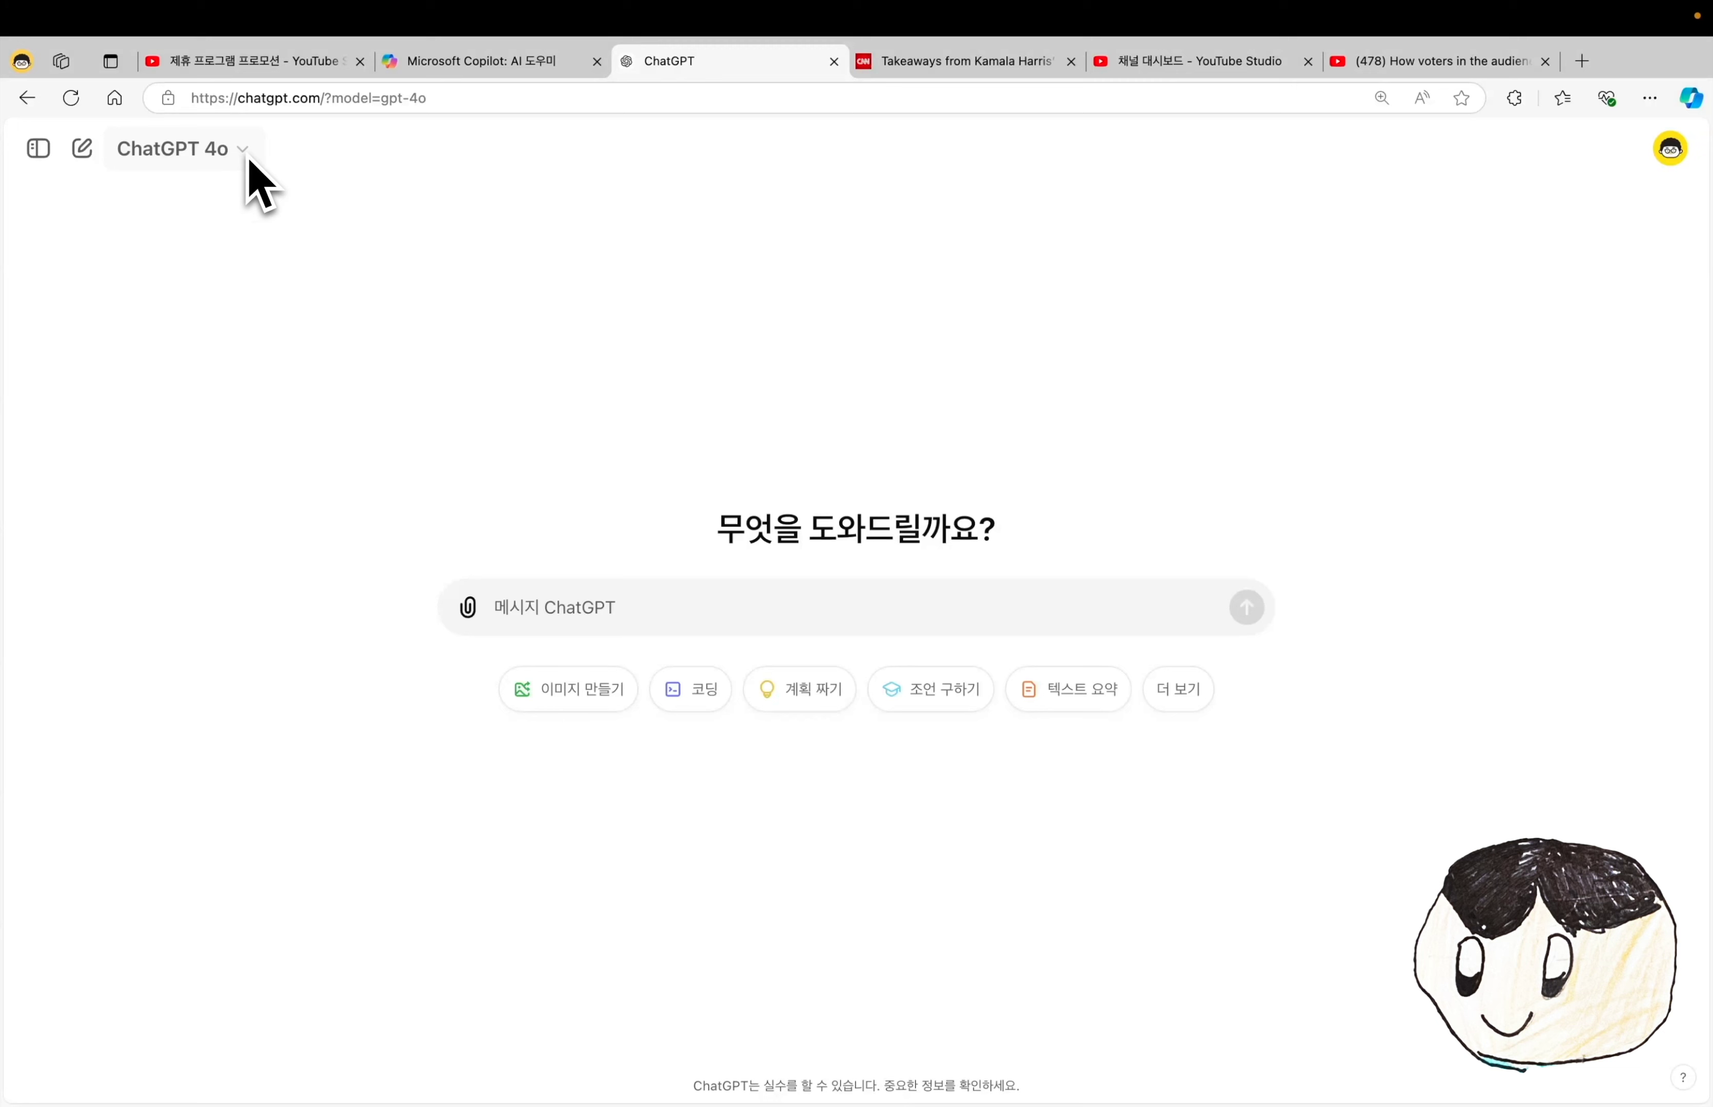
{"action": "left_click", "coordinate": [468, 612]}
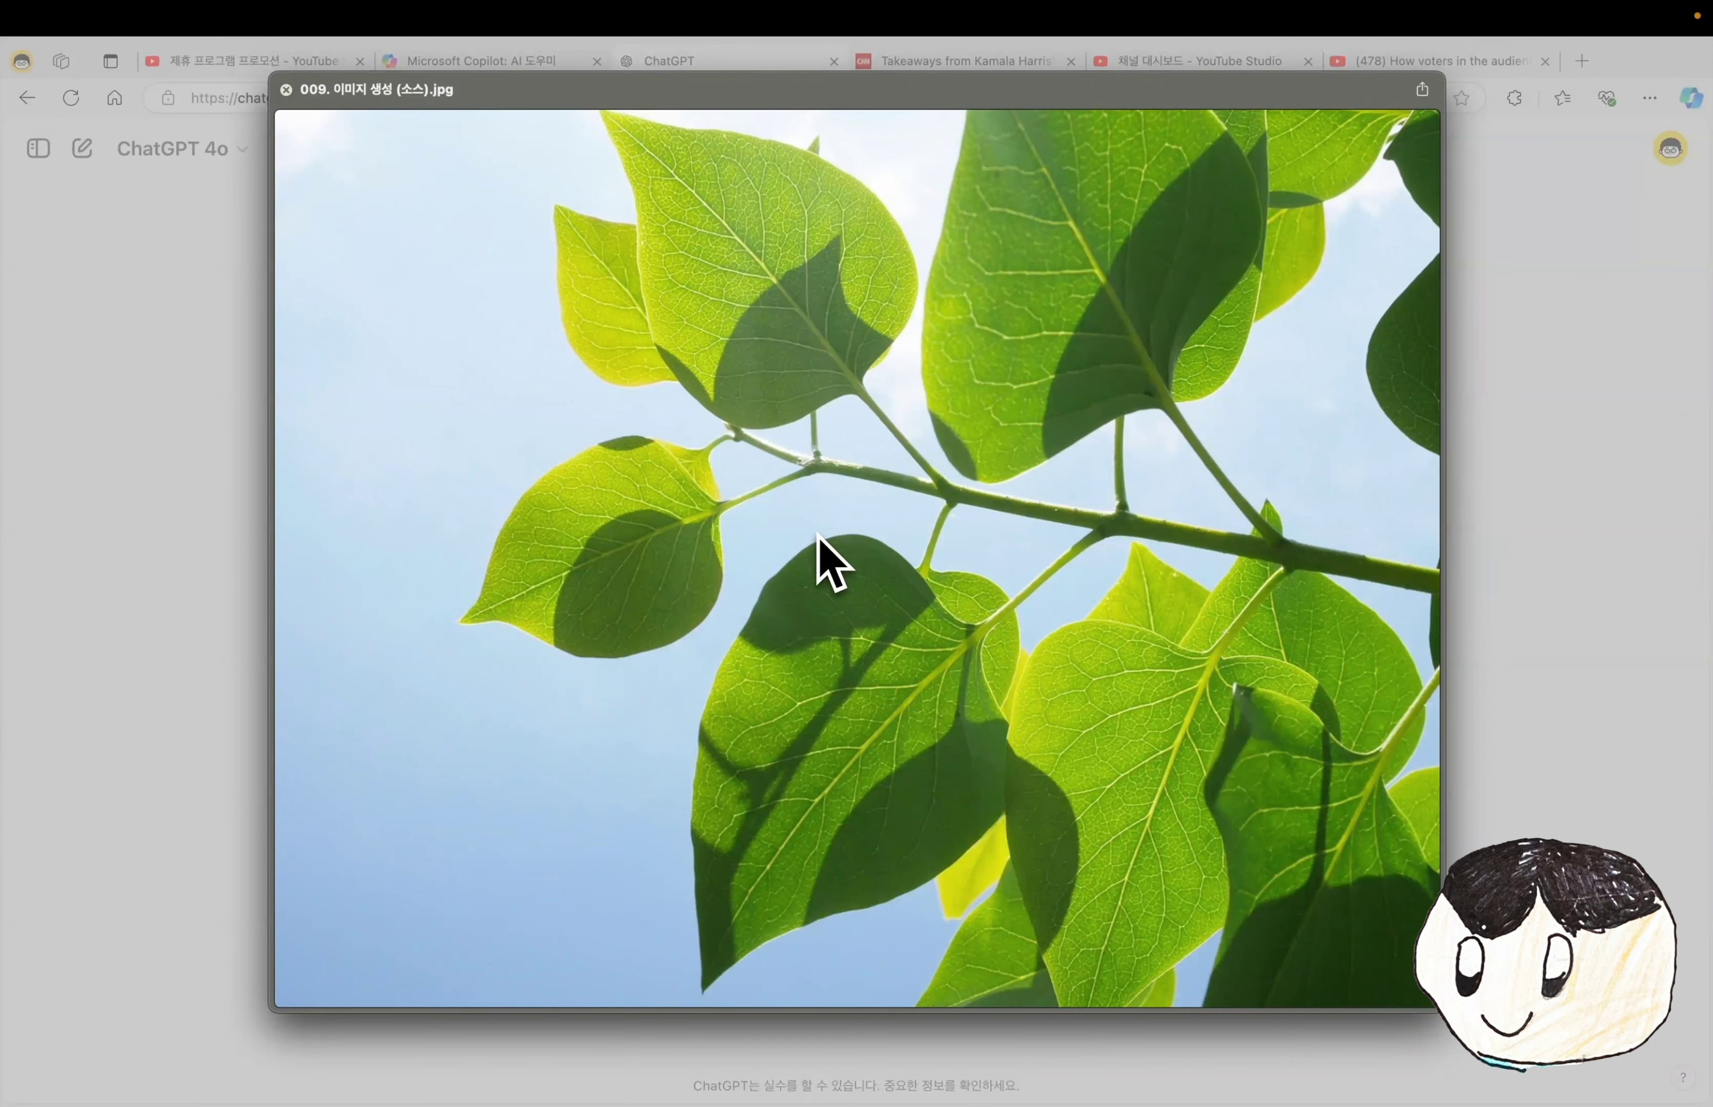
{"action": "key", "text": "Return"}
{"action": "type", "text": "이 이미지를 묘사해줘."}
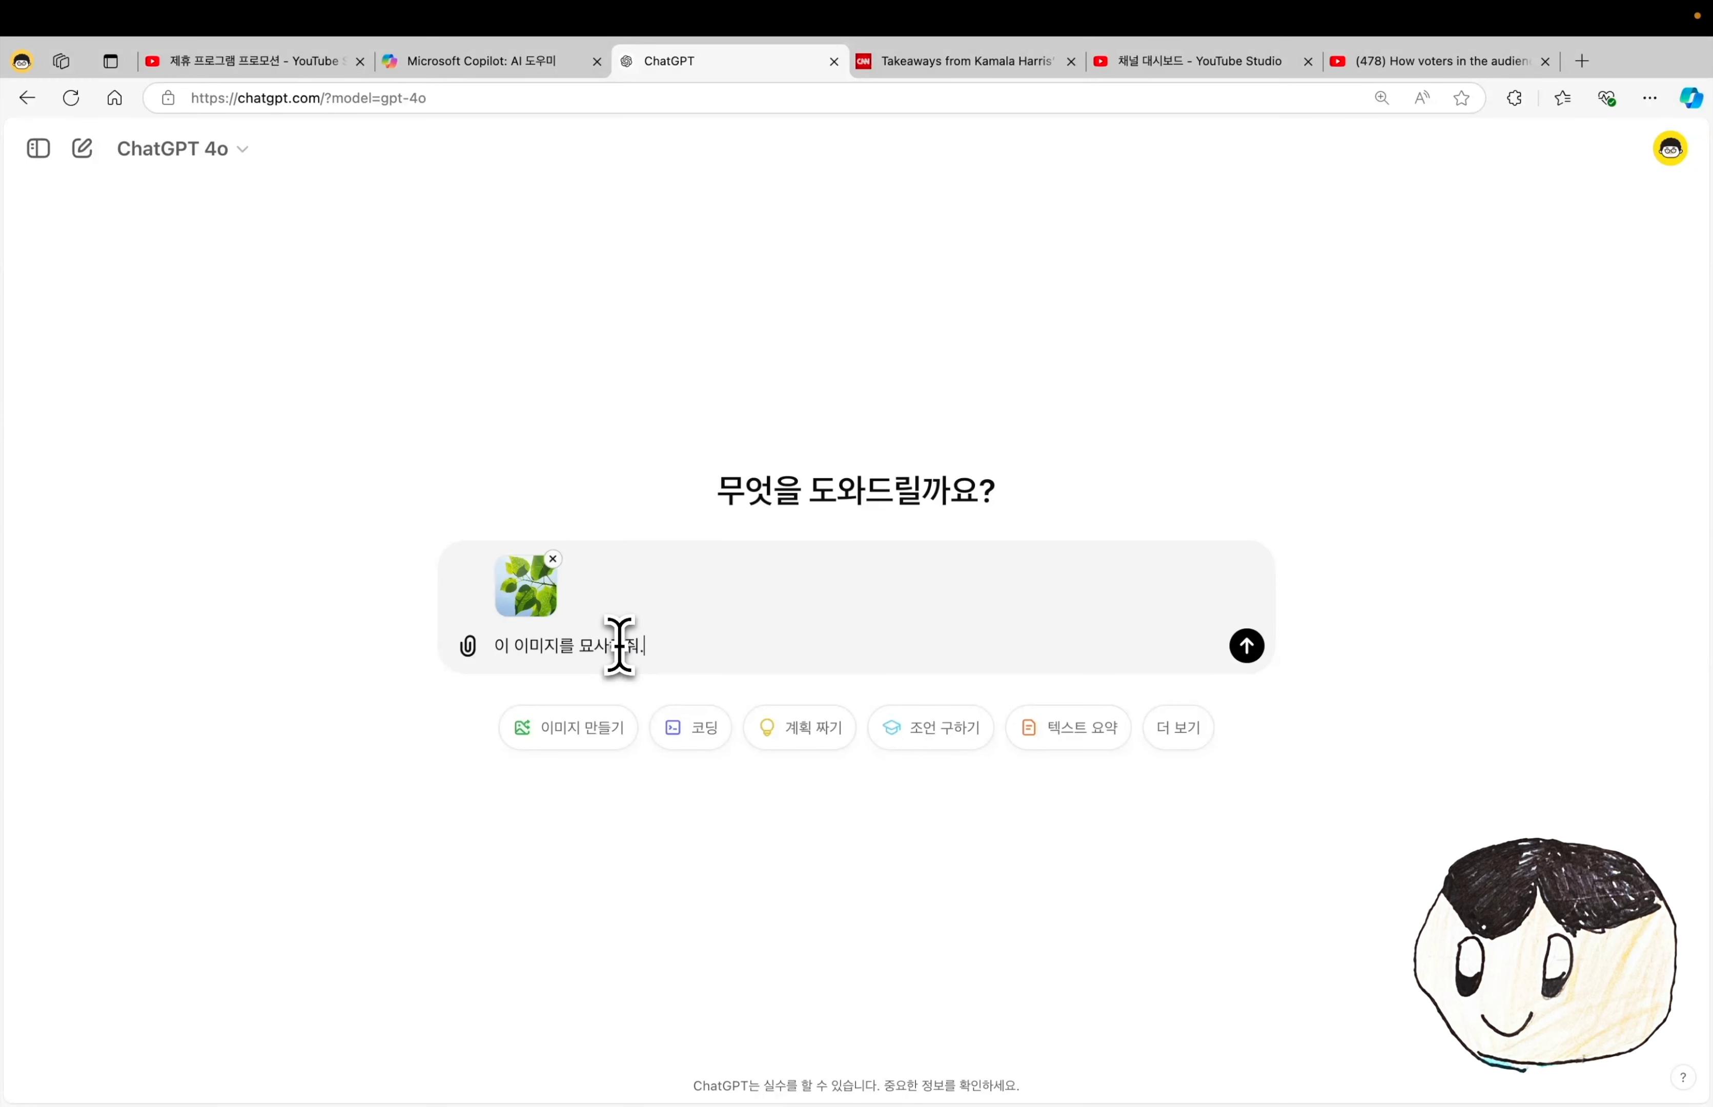
{"action": "key", "text": "Return"}
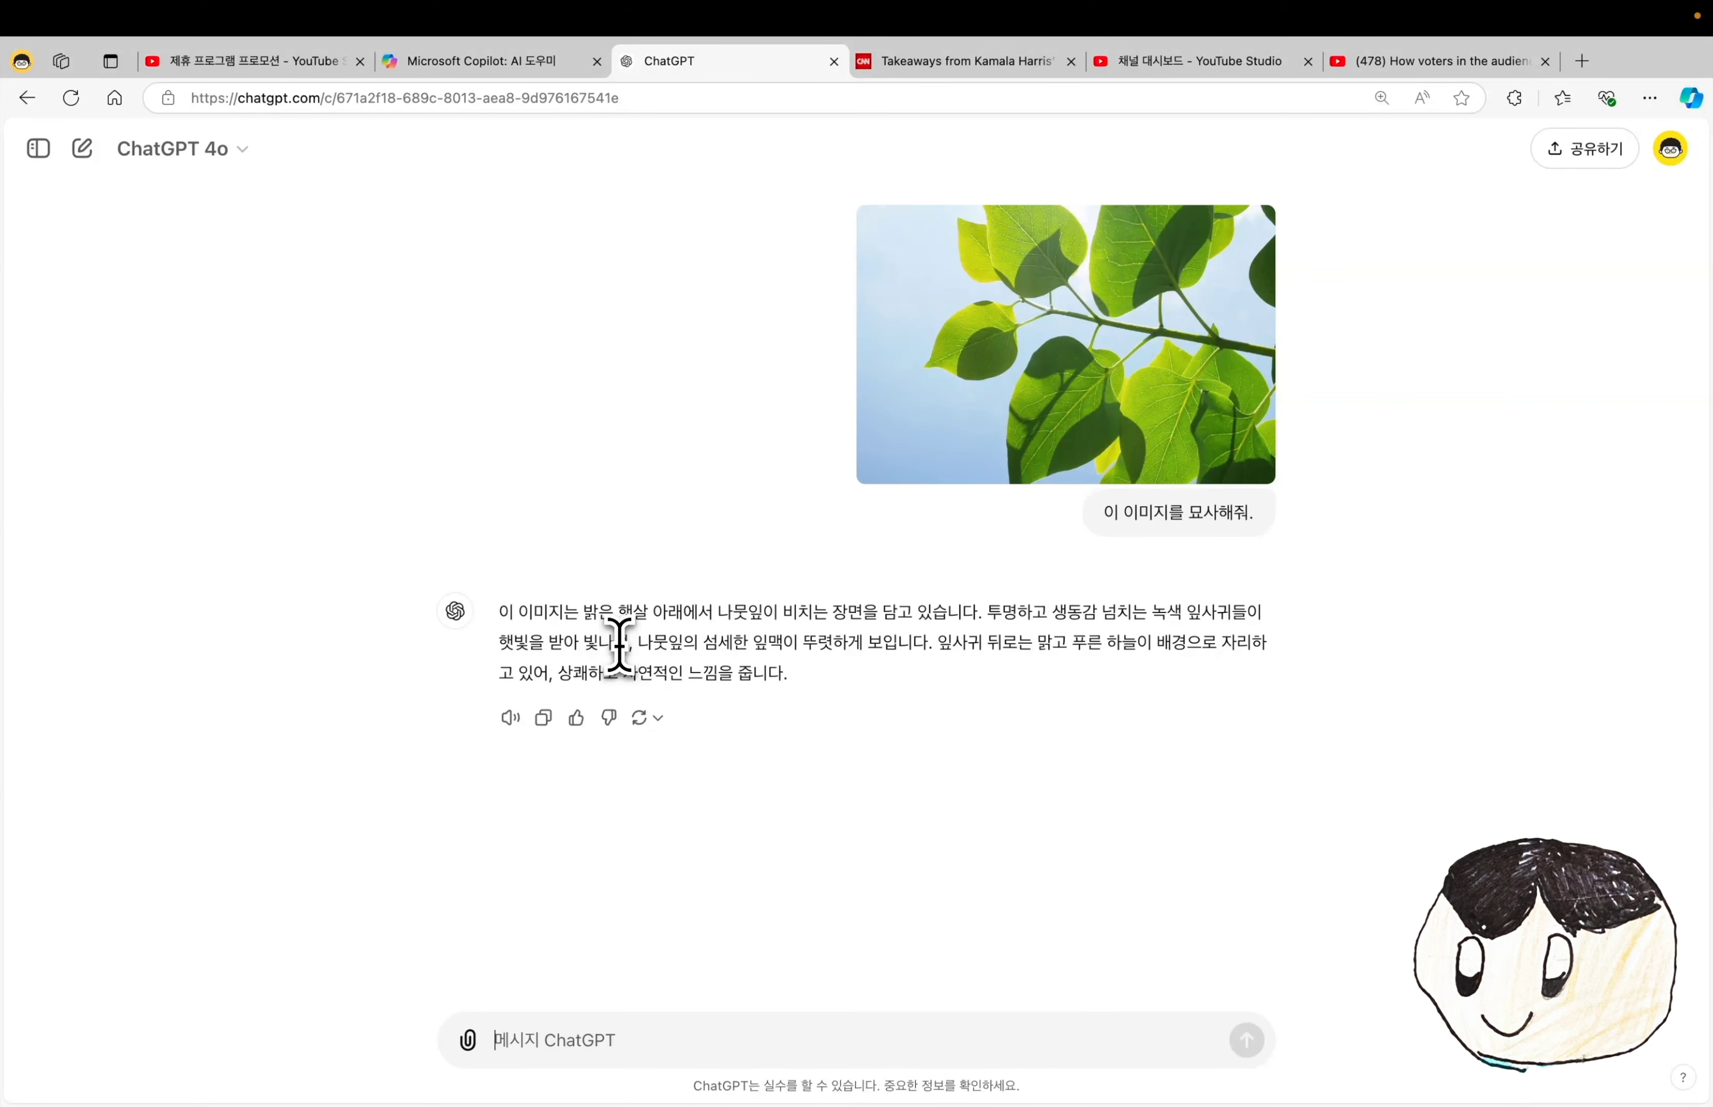
- Ask which season the leaf photo shows with the follow-up question "사계절 중 어떤 계절일까?"
{"action": "type", "text": "사계절 중 어떤 계절일까?"}
{"action": "key", "text": "Return"}
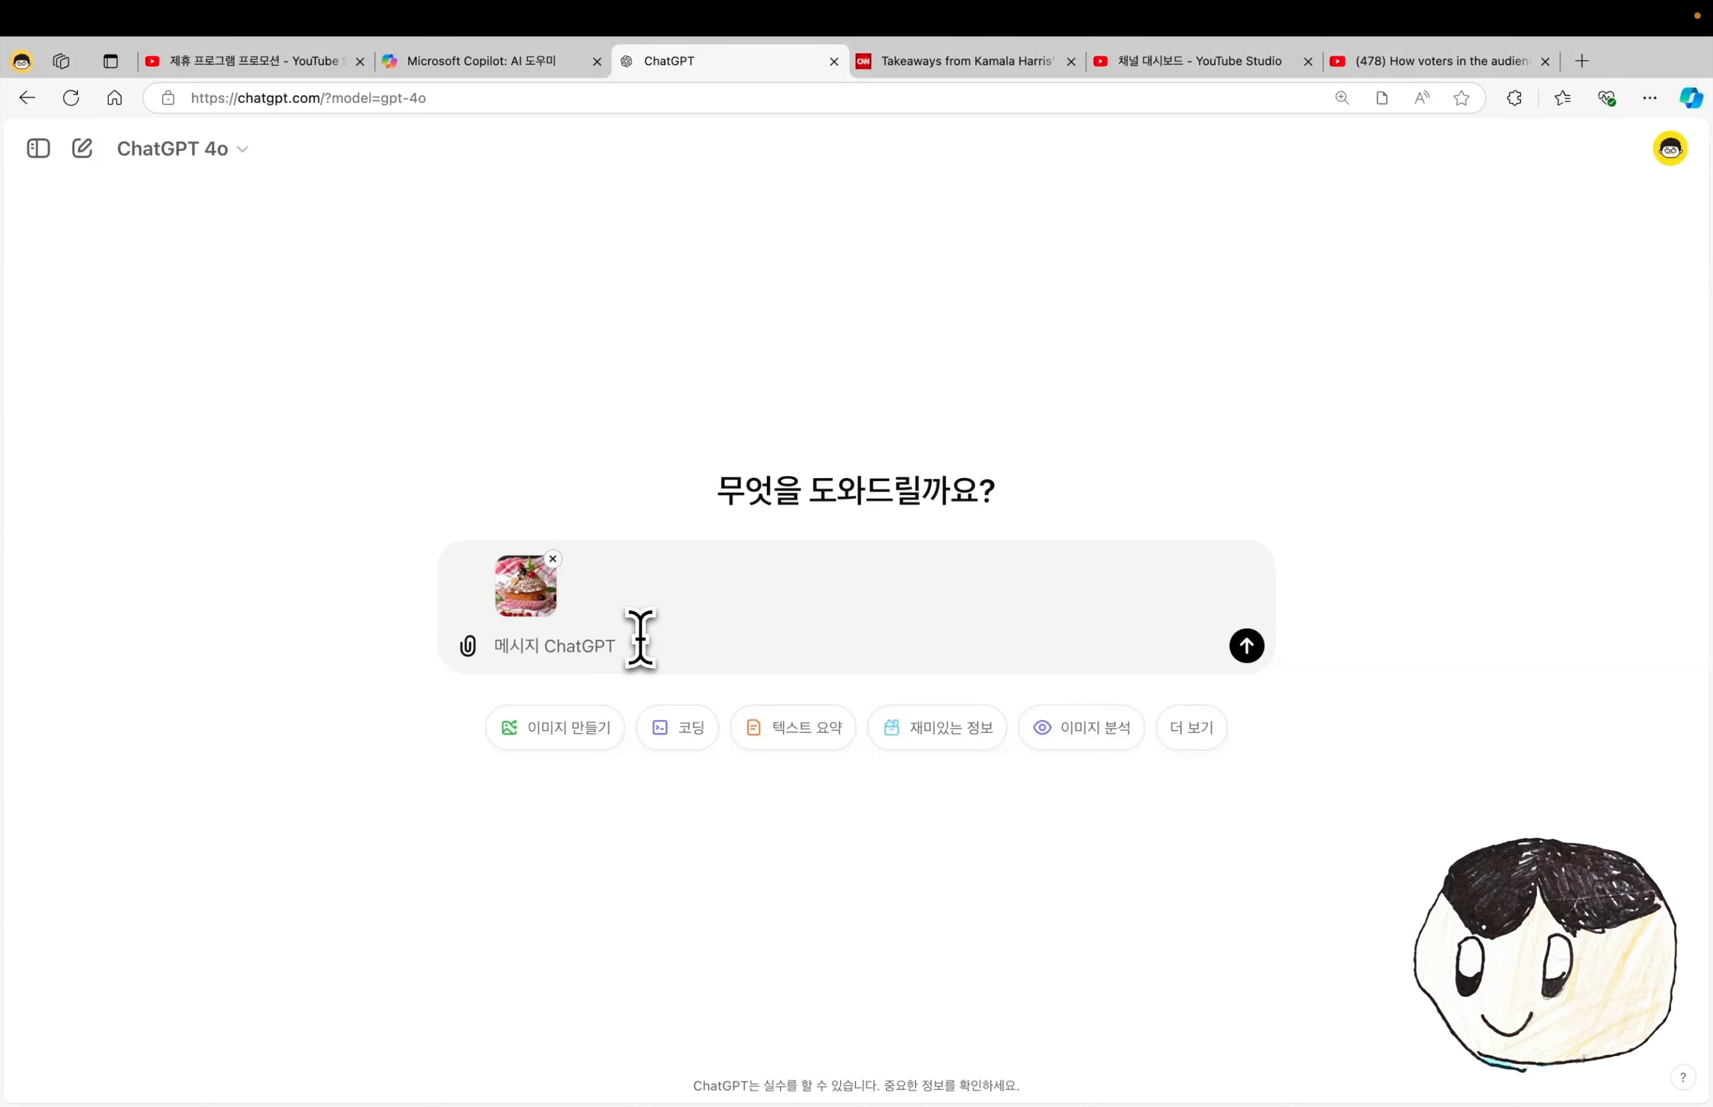
- Send the attached muffin photo with the request "이건 우리 카페 신상인데, 홍보할수 있는 2줄 문구를 MZ 스타일로 만들어줘."
{"action": "type", "text": "이건 우리 카페 신상인데, 홍보할수 있는 2줄 문구를 MZ 스타일로 만들어줘."}
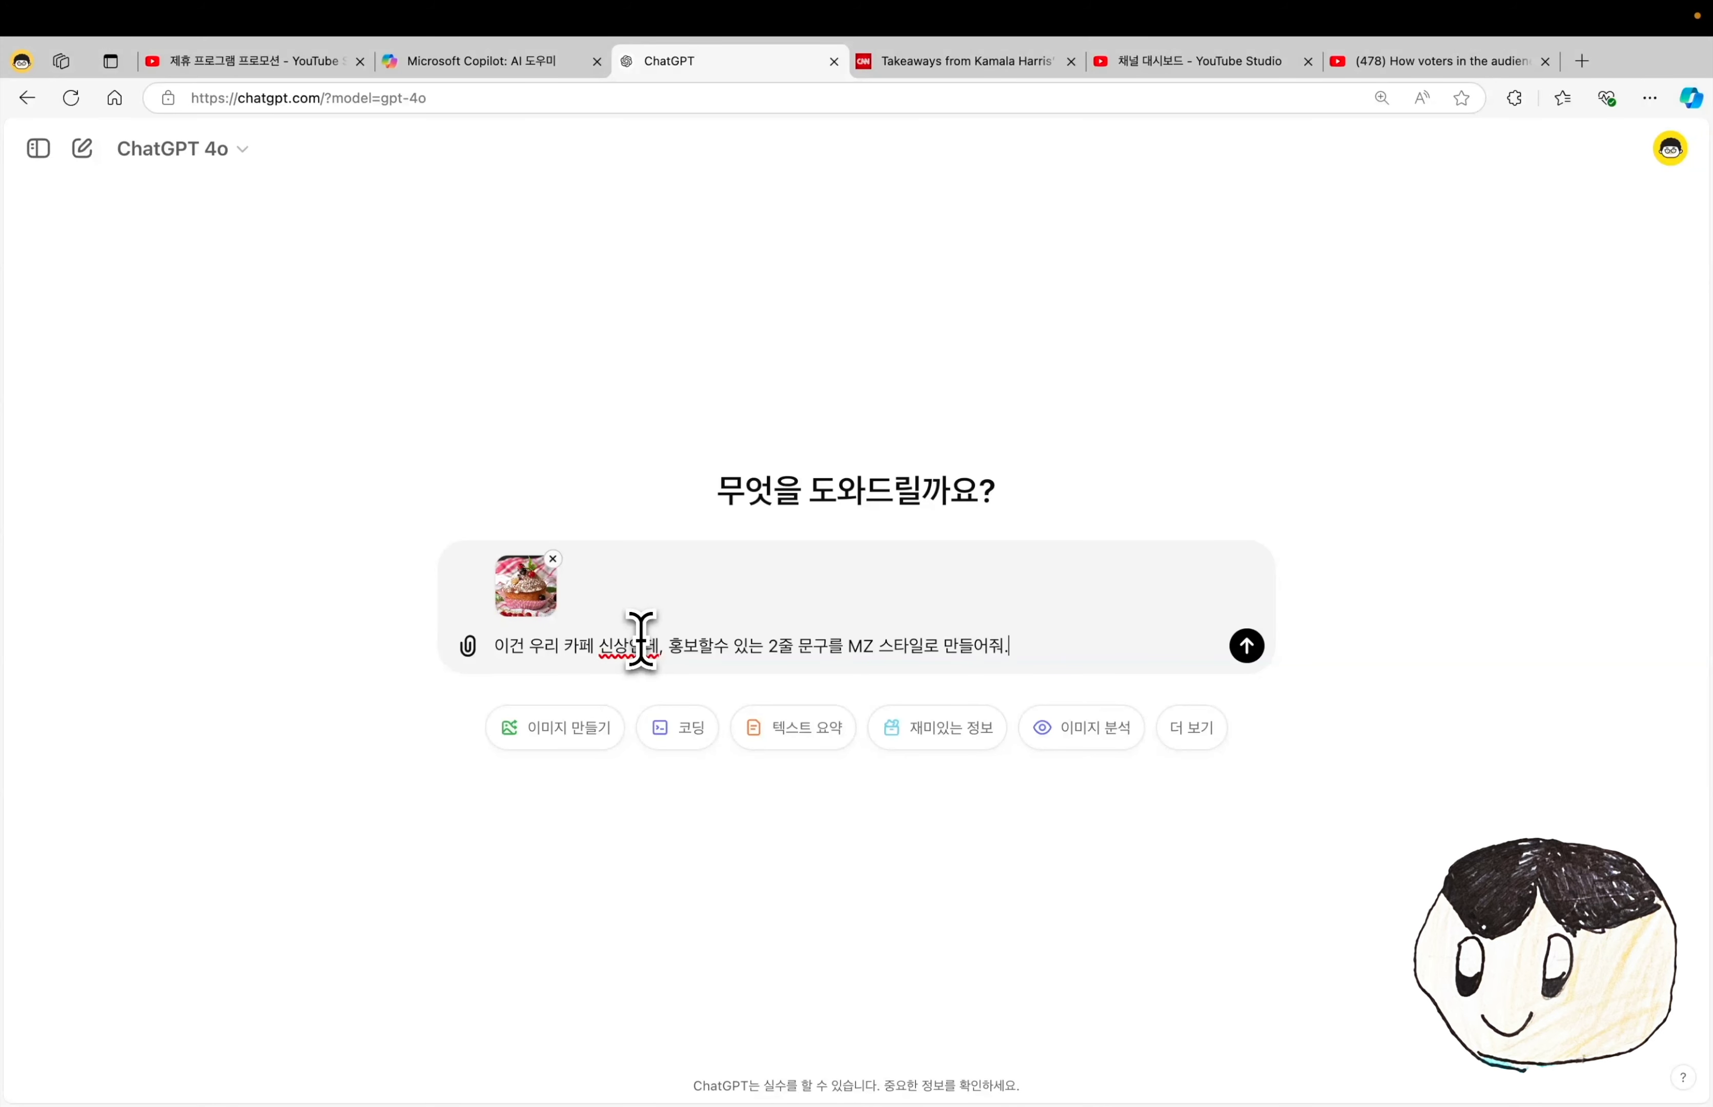
{"action": "key", "text": "Return"}
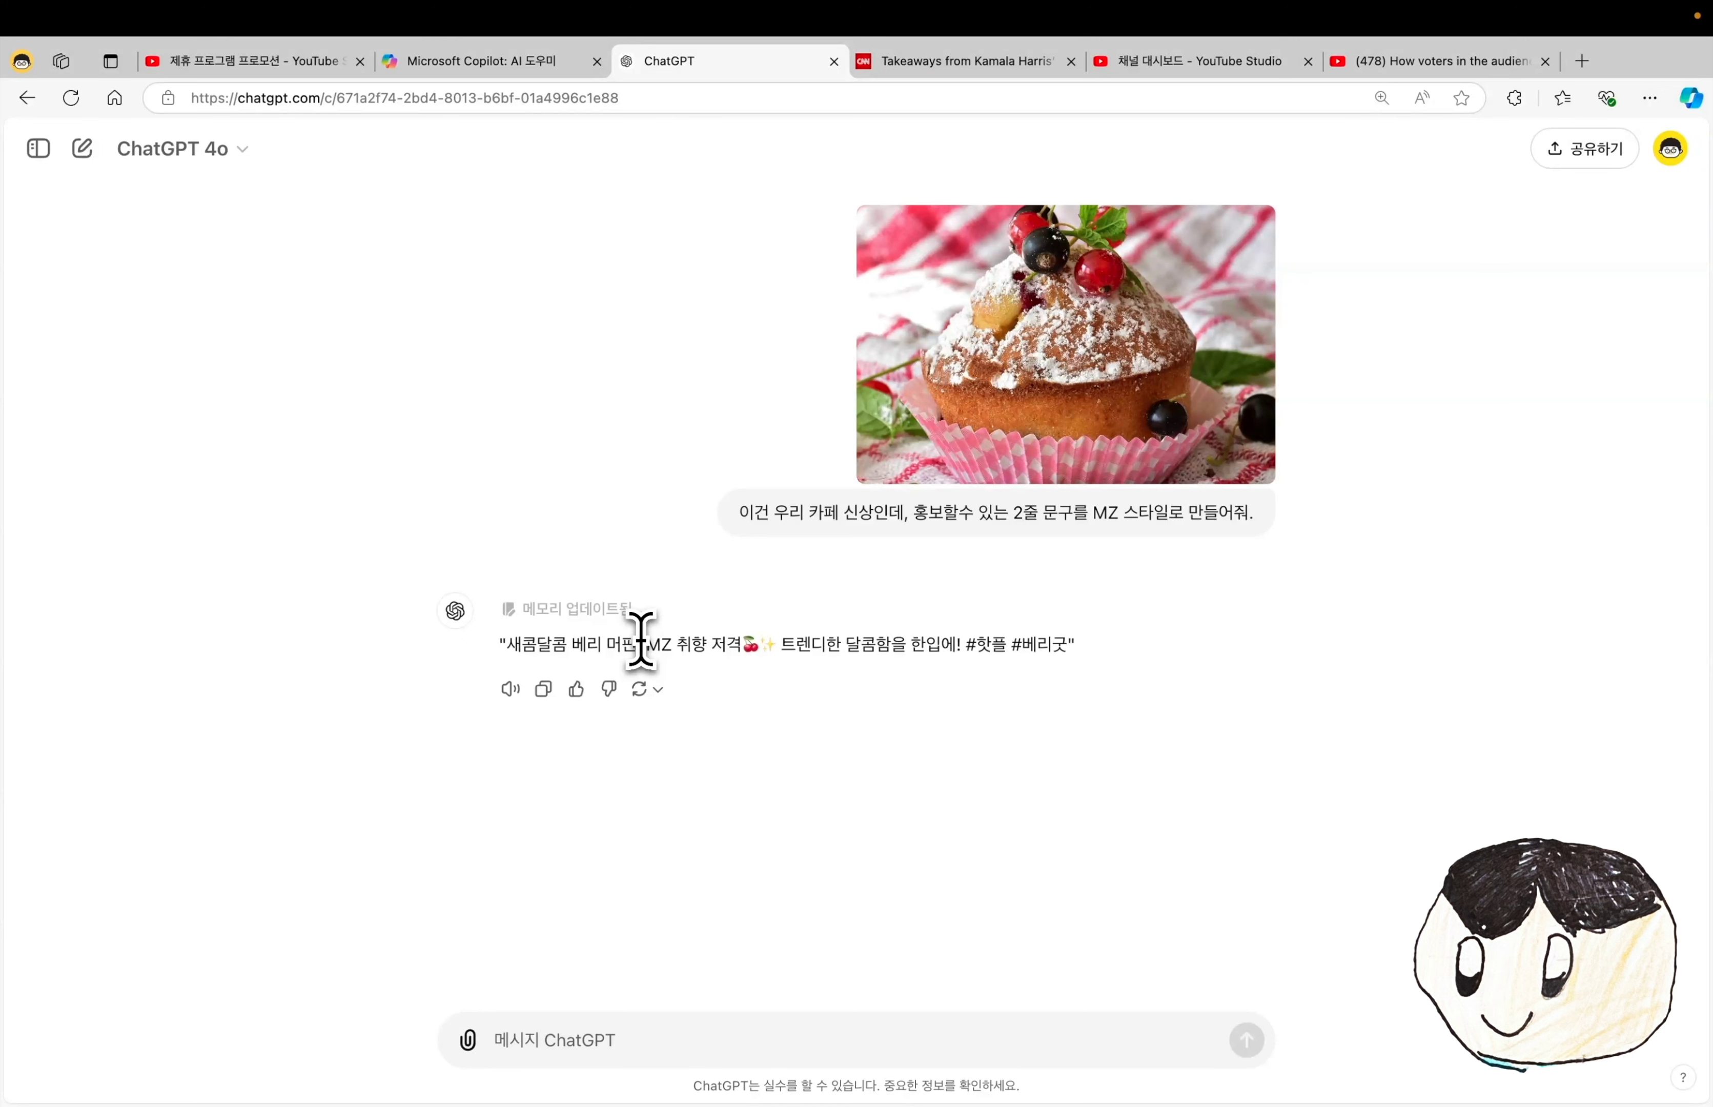
- Send the two-line follow-up "10개를 알려줘." and "MZ 라는 단어를 직접적으로 사용하지 말아줘", and review the slogans against the muffin photo
{"action": "type", "text": "10개를 알려줘."}
{"action": "key", "text": "shift+Return"}
{"action": "type", "text": "MZ 라는 단어를 직접적으로 사용하지 말아줘"}
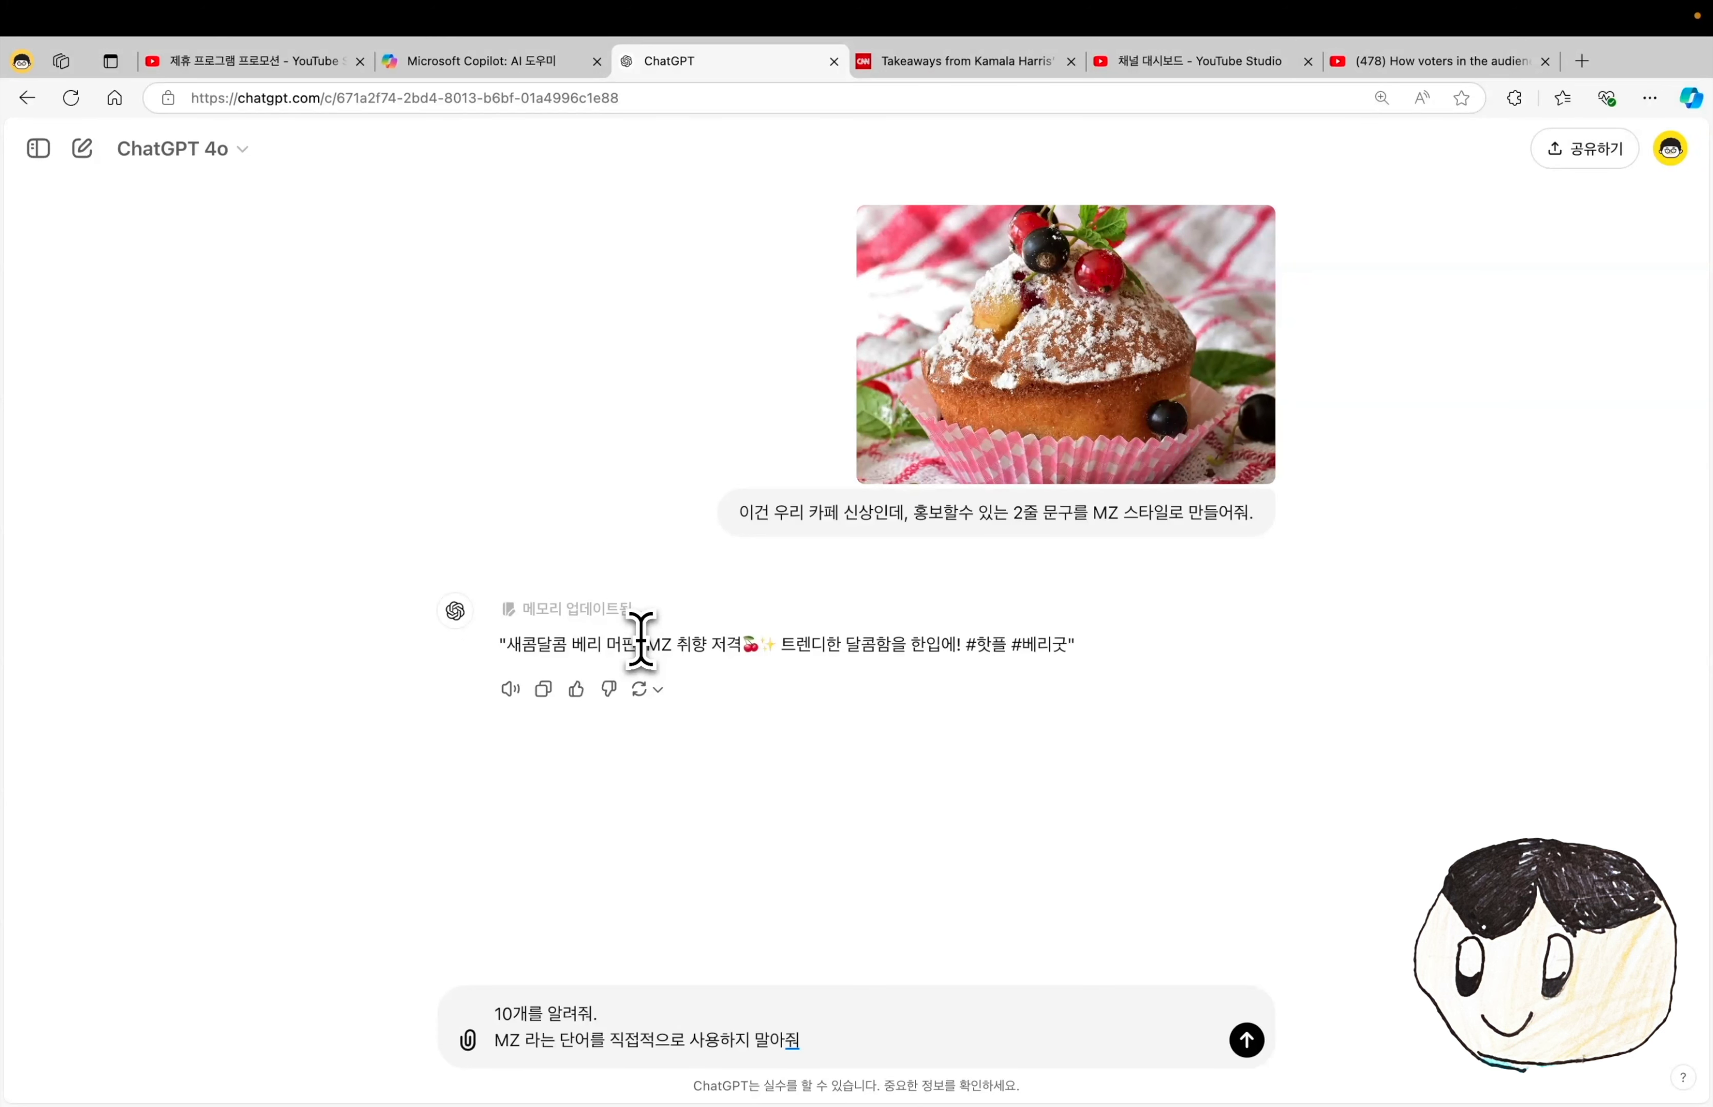
{"action": "key", "text": "Return"}
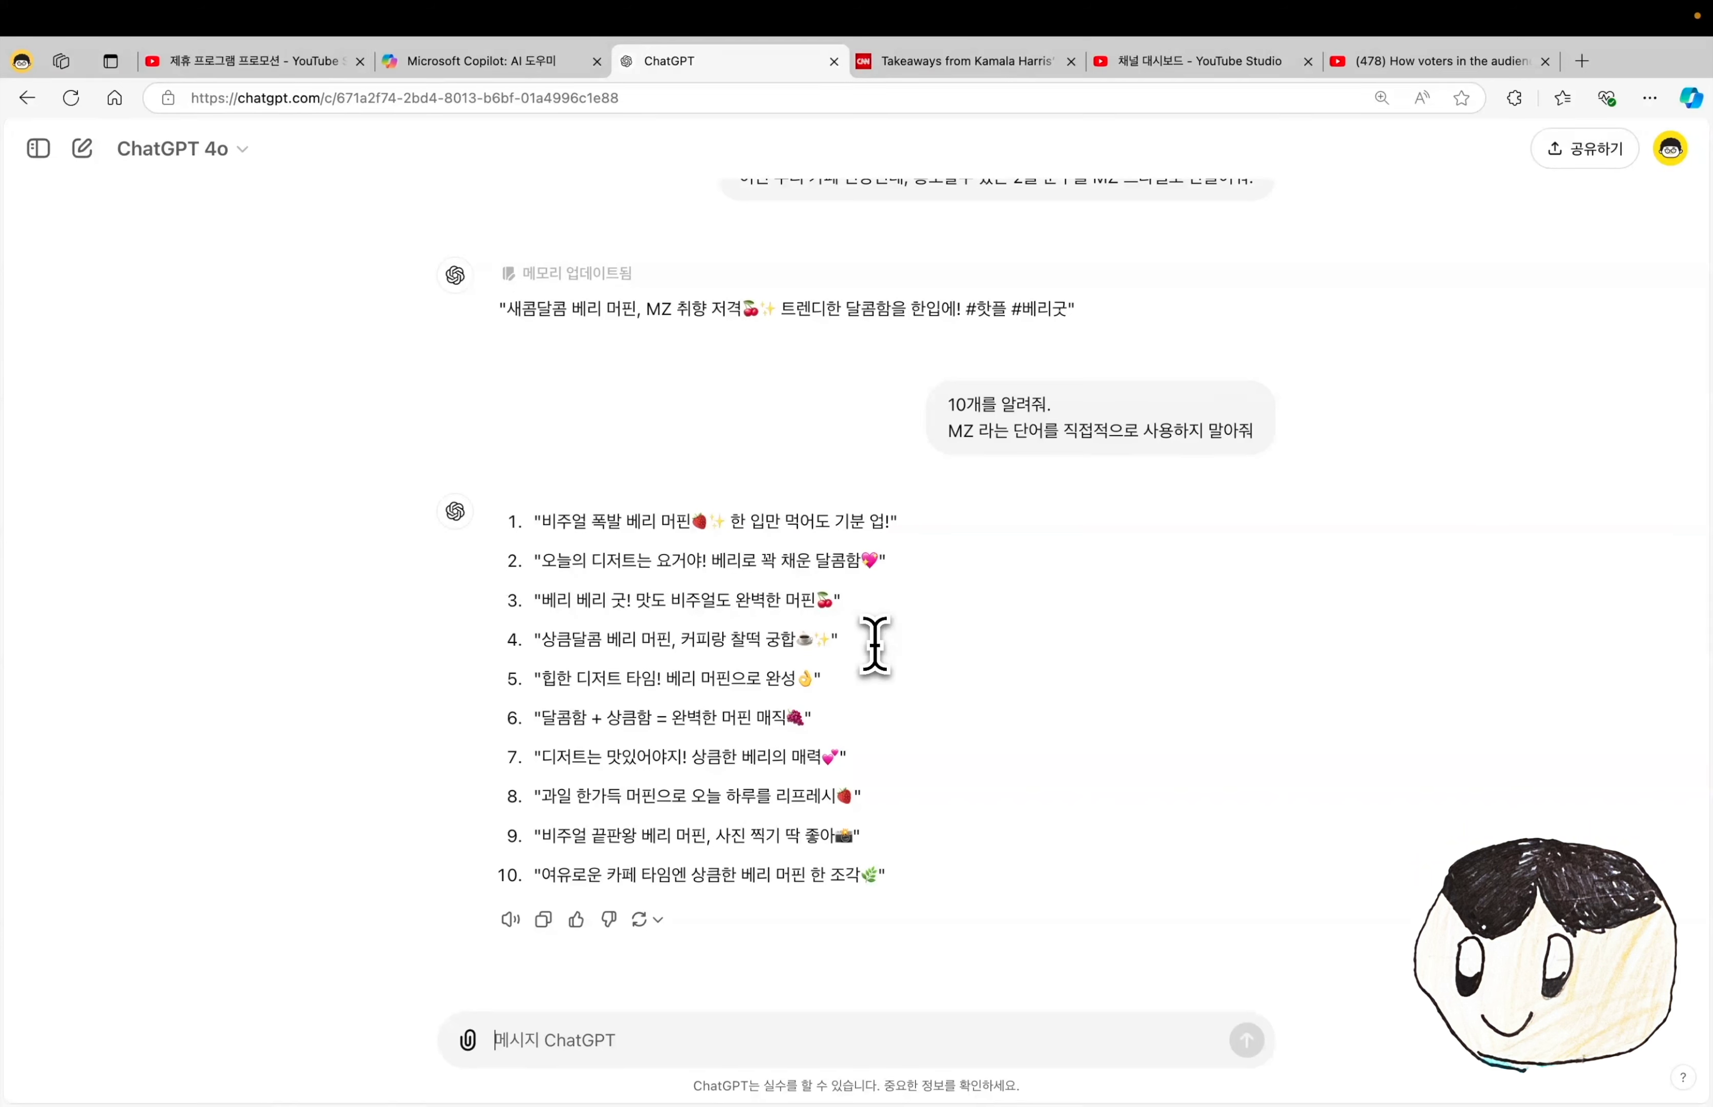
{"action": "scroll", "coordinate": [875, 645], "scroll_direction": "up", "scroll_amount": 5}
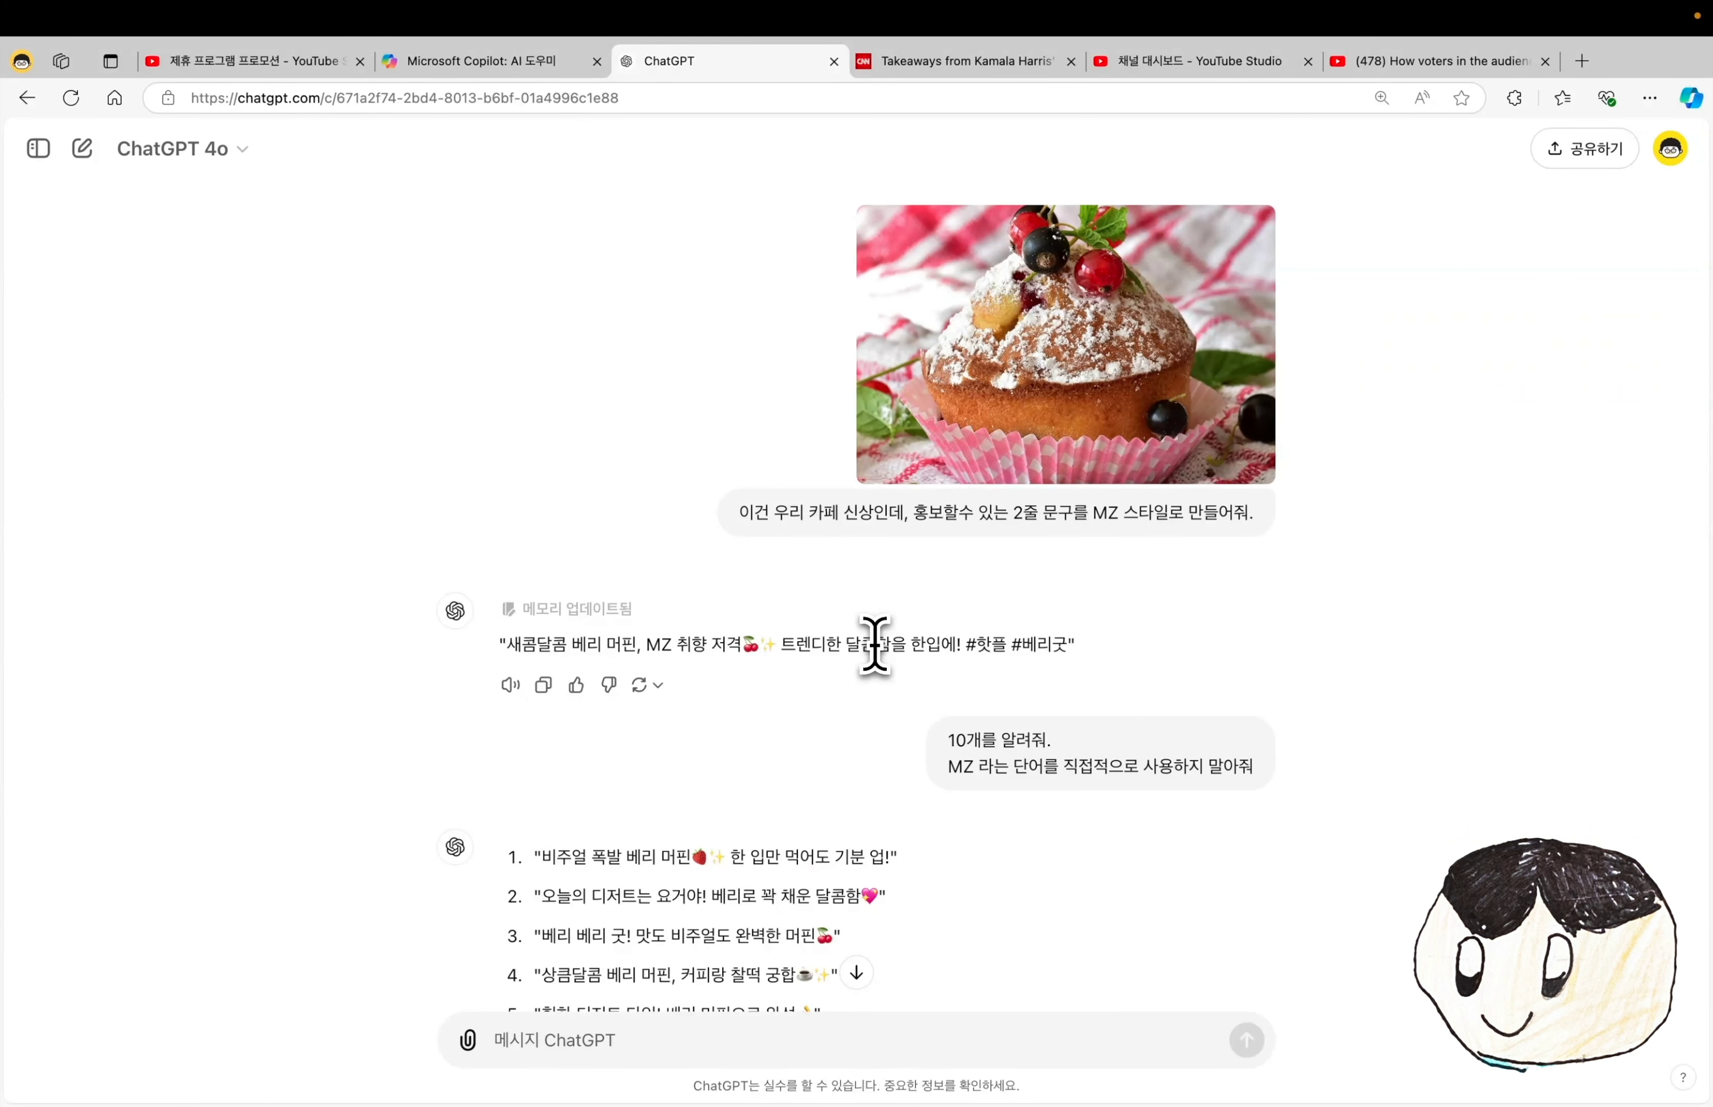
{"action": "scroll", "coordinate": [875, 644], "scroll_direction": "down", "scroll_amount": 5}
{"action": "scroll", "coordinate": [875, 644], "scroll_direction": "up", "scroll_amount": 5}
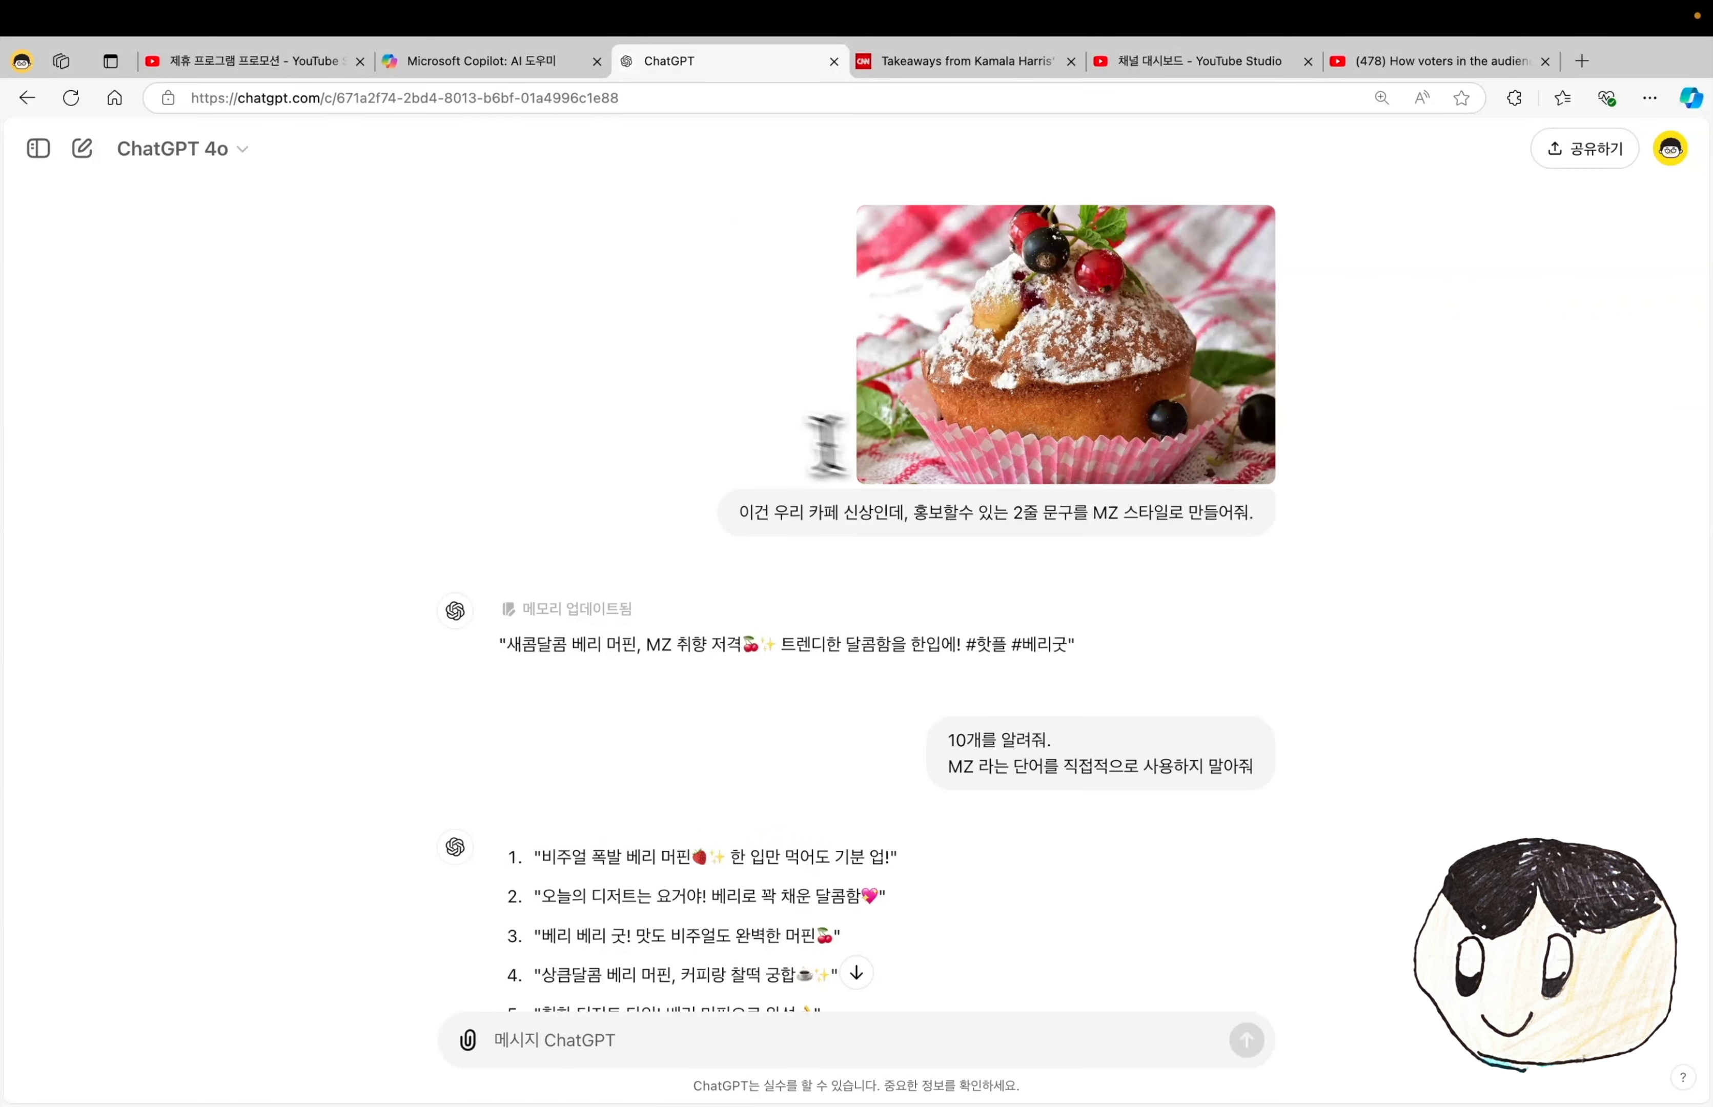
- Start a new chat and send the Super Black Sale poster image with the question "이 이미지는 무슨 내용이야?"
{"action": "key", "text": "super+shift+o"}
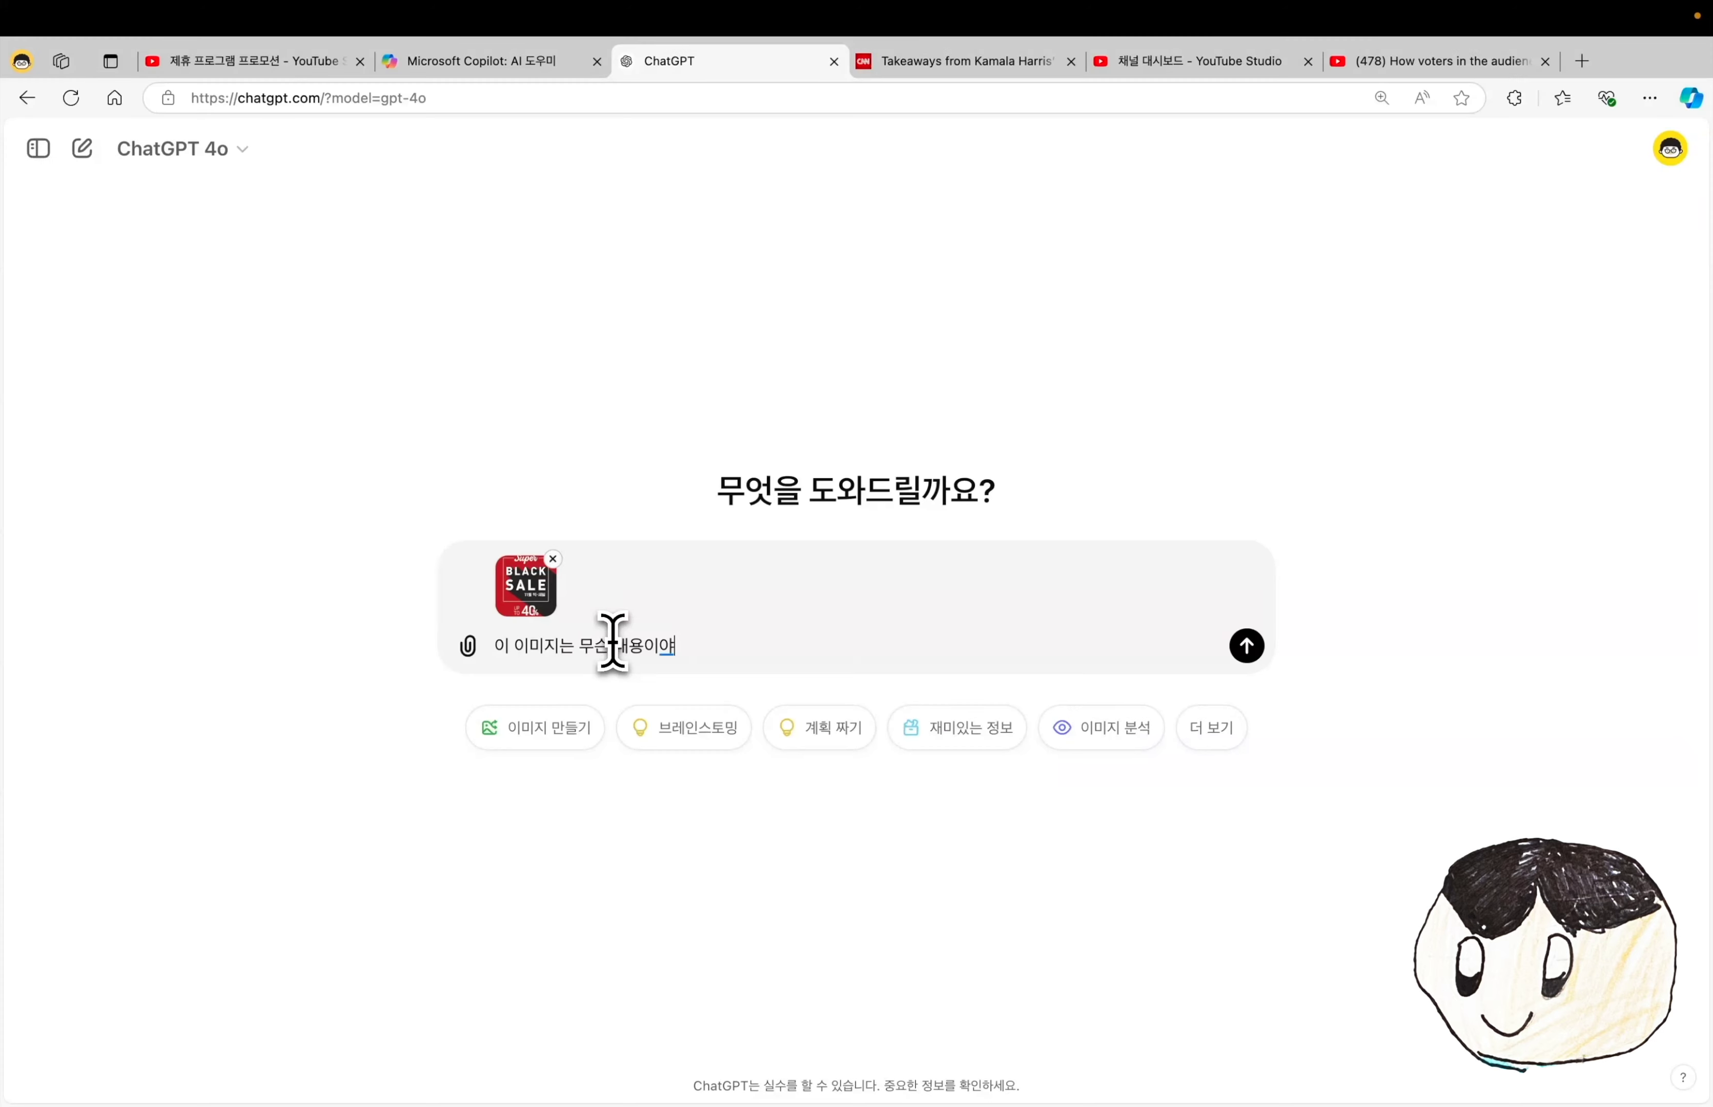
{"action": "type", "text": "?"}
{"action": "key", "text": "Return"}
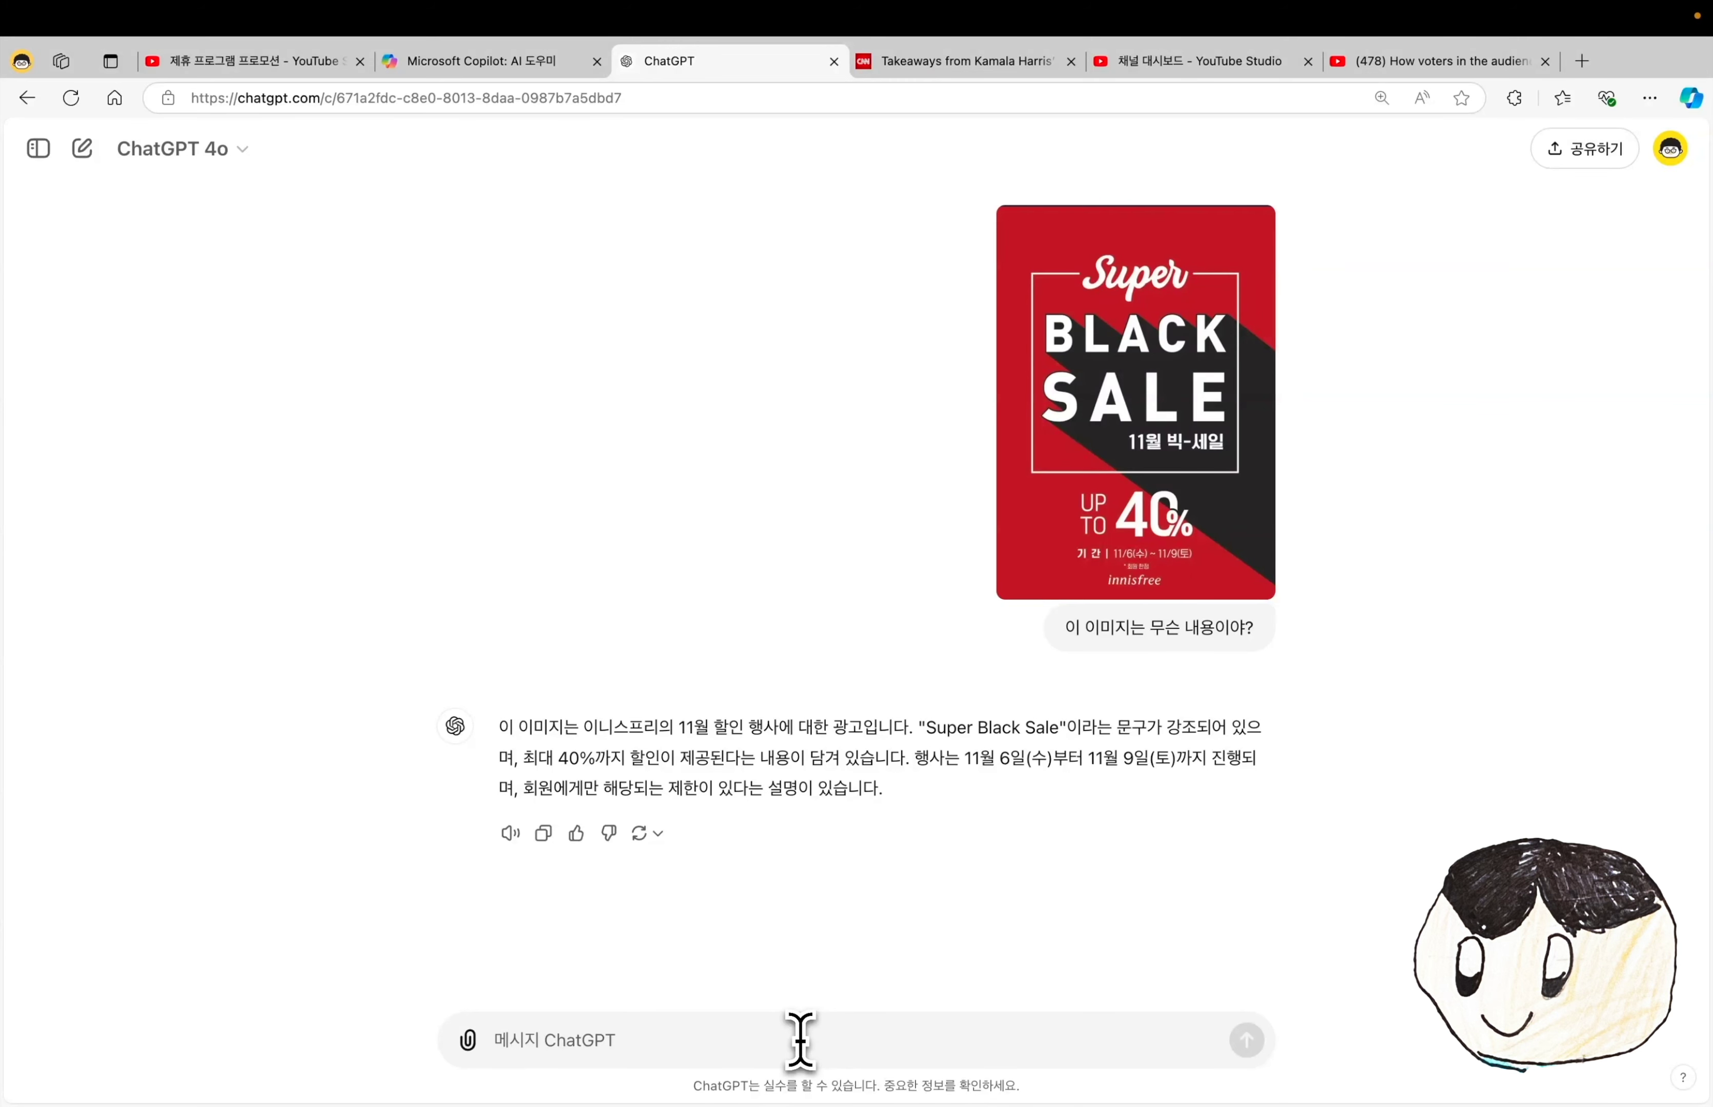
- Request Instagram promotional copy for the sale poster with "이 이미지를 인스타그램에 올리려고 하는데, 홍보 문구를 작성해줘."
{"action": "type", "text": "이 이미지를 인스타그램에 올리려고 하는데, 홍보 문구를 작성해줘."}
{"action": "key", "text": "Return"}
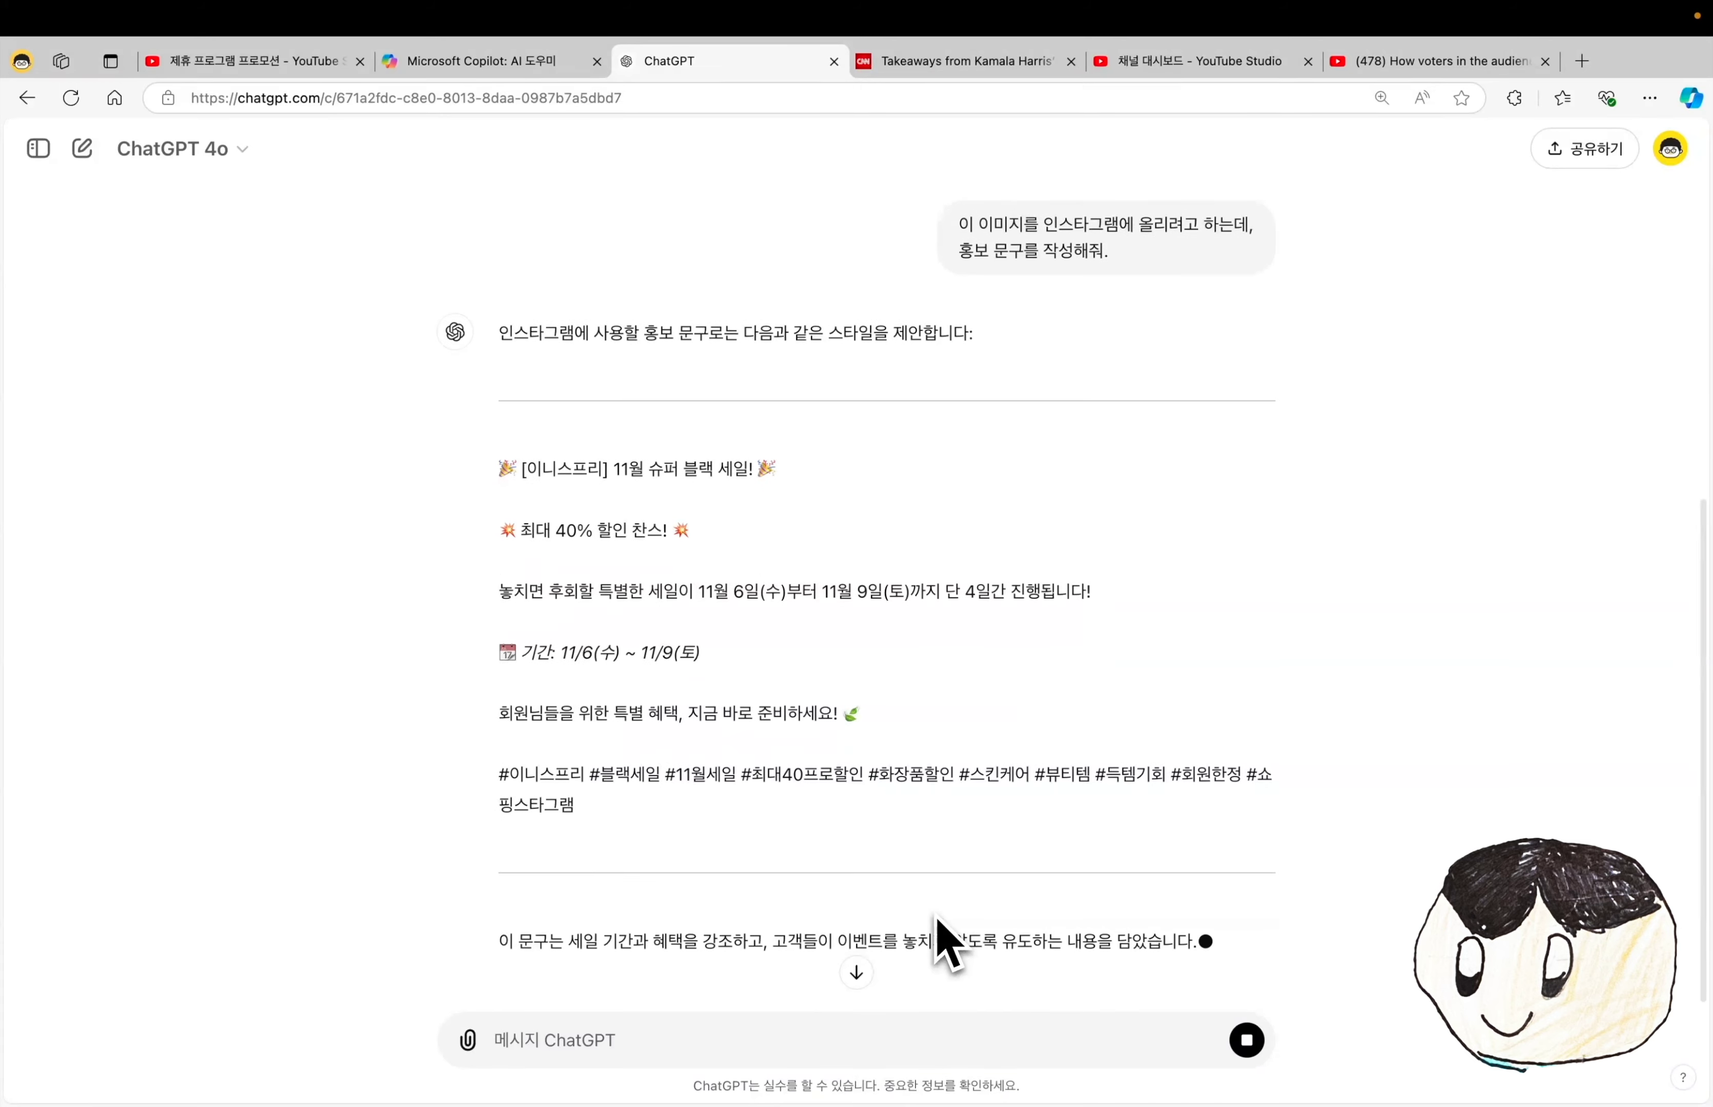
{"action": "scroll", "coordinate": [949, 943], "scroll_direction": "down", "scroll_amount": 1}
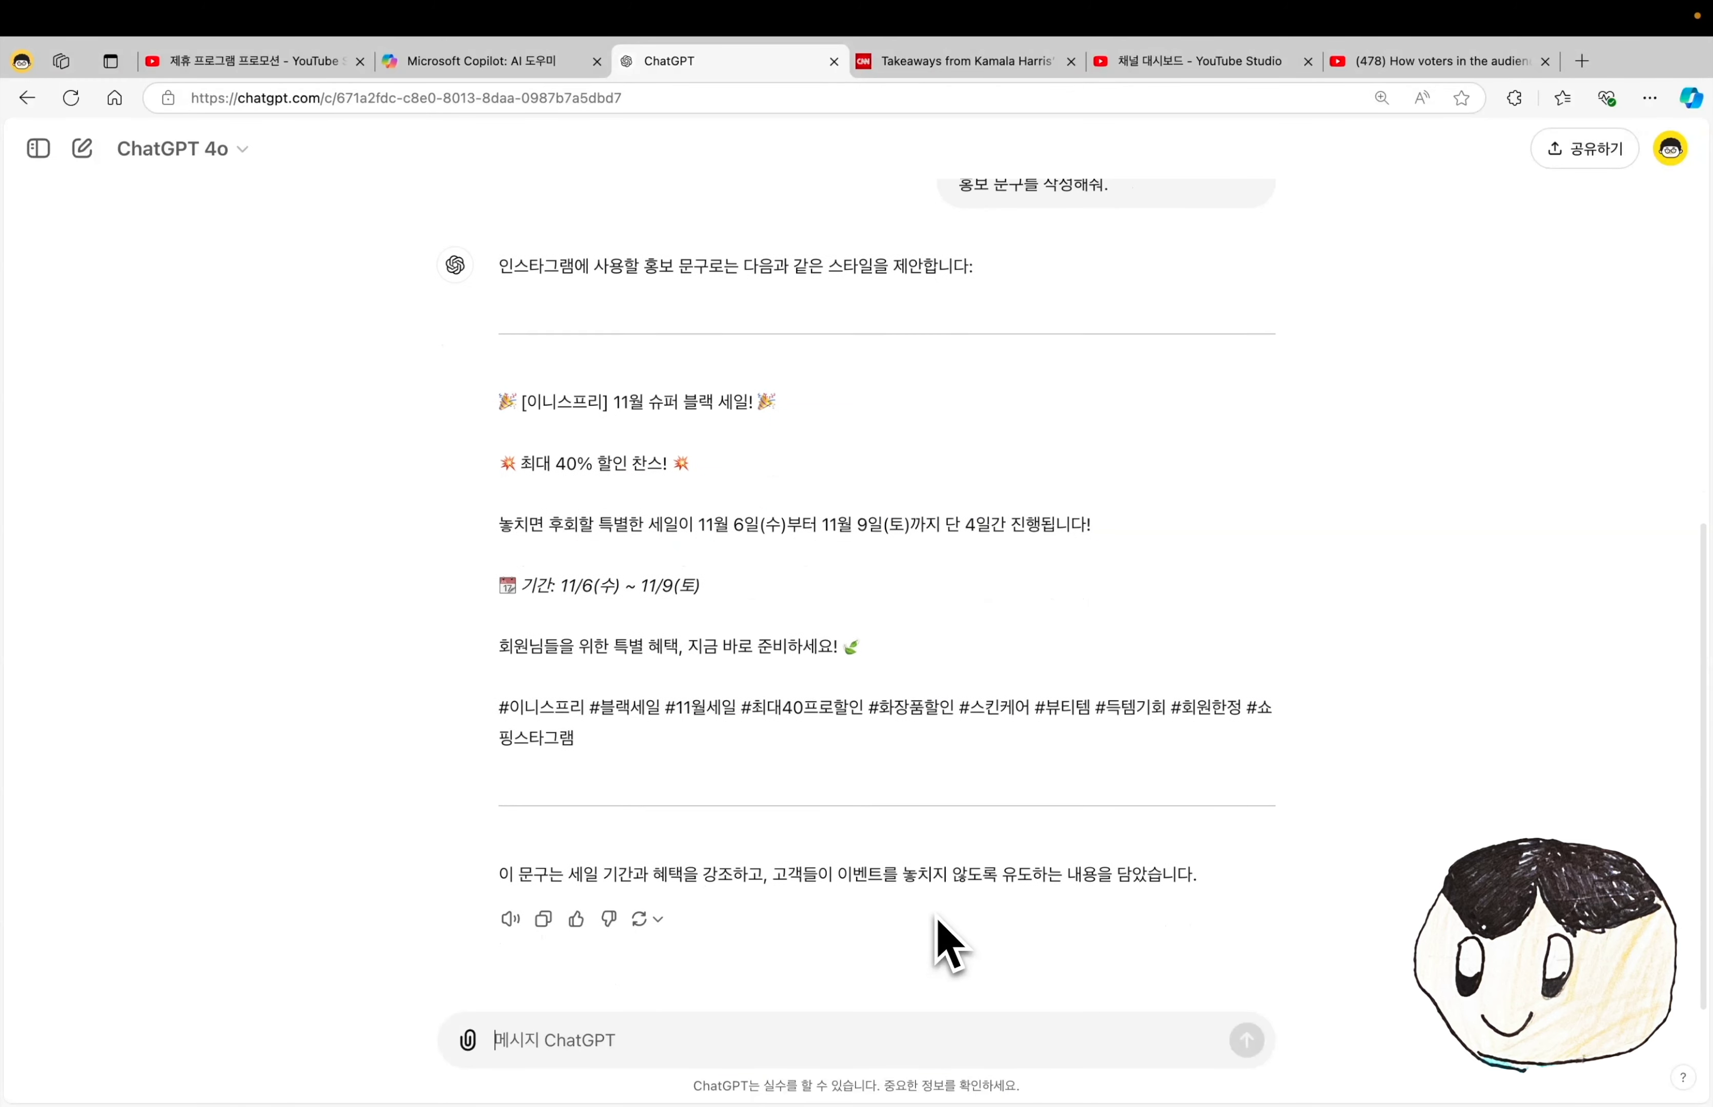
- Request five more promotional texts in the same style with "이런 스타일로 5개 더 만들어줘."
{"action": "left_click", "coordinate": [764, 1036]}
{"action": "type", "text": "이런 스타일로 5개 더 만들어줘."}
{"action": "key", "text": "Return"}
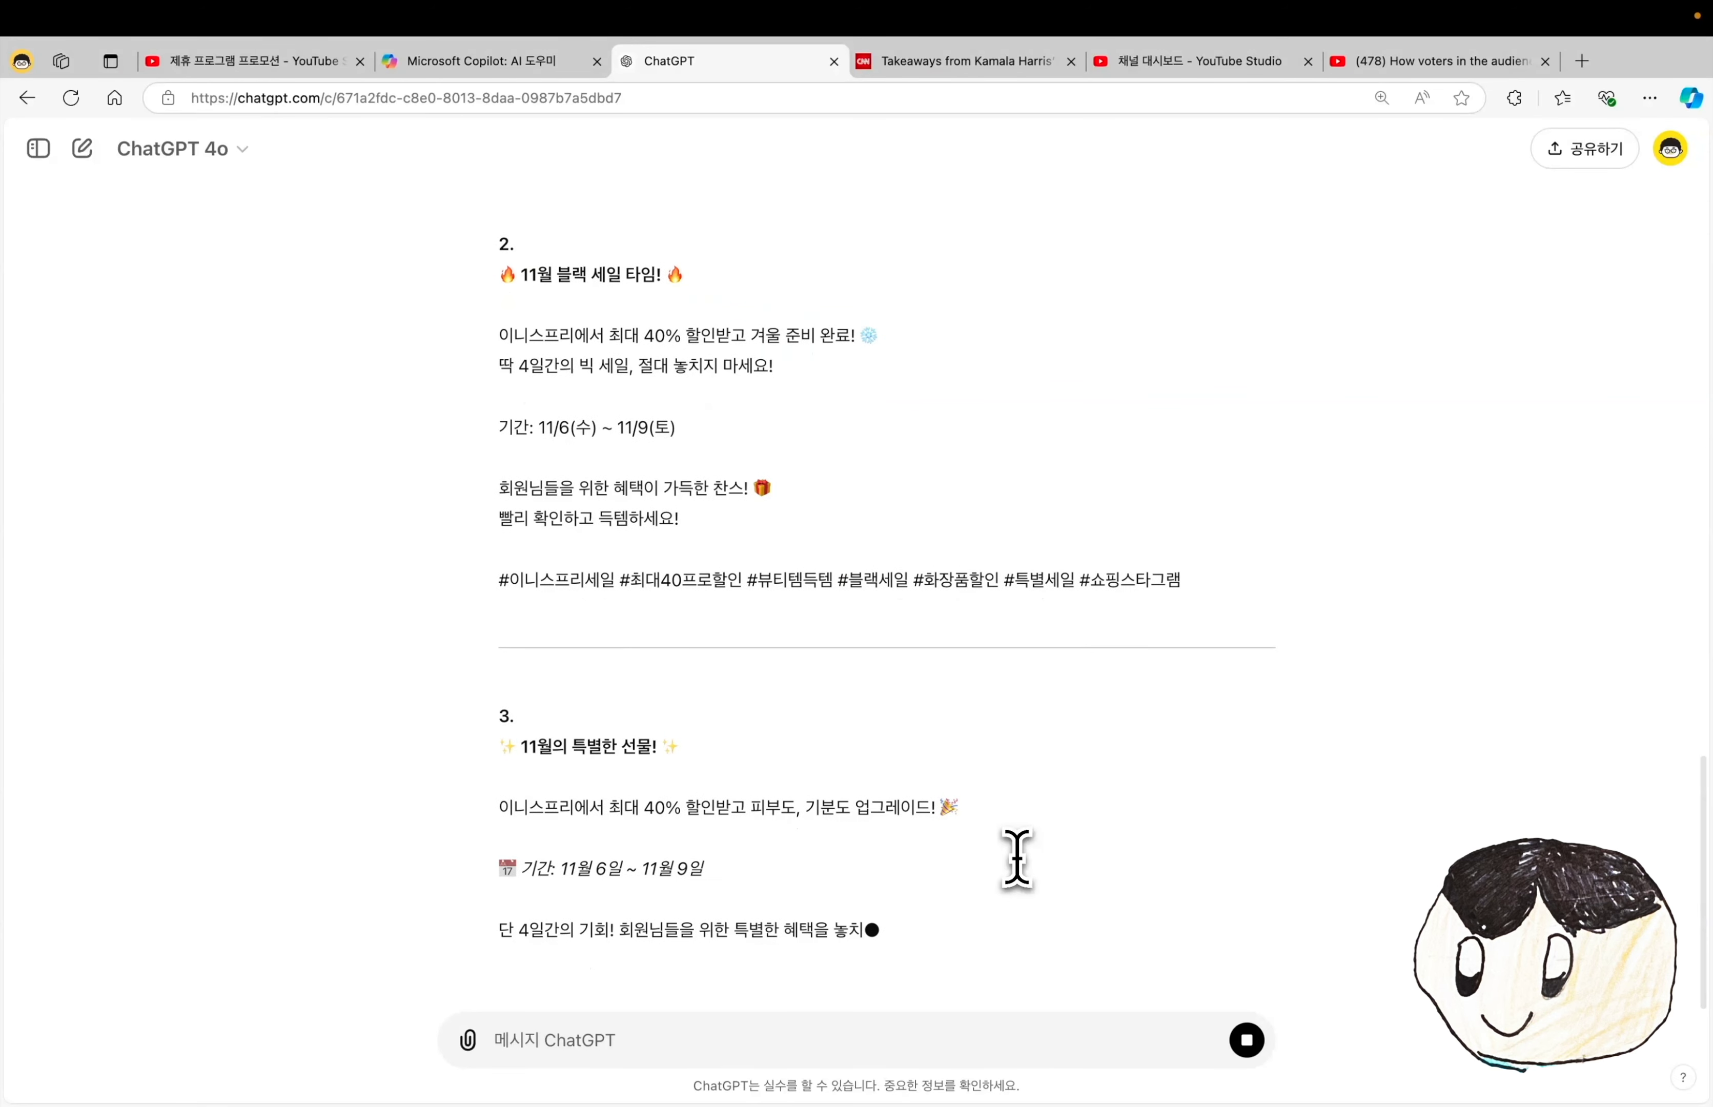
- Read through the additional Instagram promotional texts down to the fifth one
{"action": "scroll", "coordinate": [1120, 547], "scroll_direction": "up", "scroll_amount": 5}
{"action": "scroll", "coordinate": [1118, 540], "scroll_direction": "down", "scroll_amount": 6}
{"action": "scroll", "coordinate": [1119, 539], "scroll_direction": "down", "scroll_amount": 4}
{"action": "scroll", "coordinate": [1119, 540], "scroll_direction": "down", "scroll_amount": 3}
{"action": "scroll", "coordinate": [1118, 539], "scroll_direction": "down", "scroll_amount": 2}
{"action": "scroll", "coordinate": [1119, 540], "scroll_direction": "down", "scroll_amount": 3}
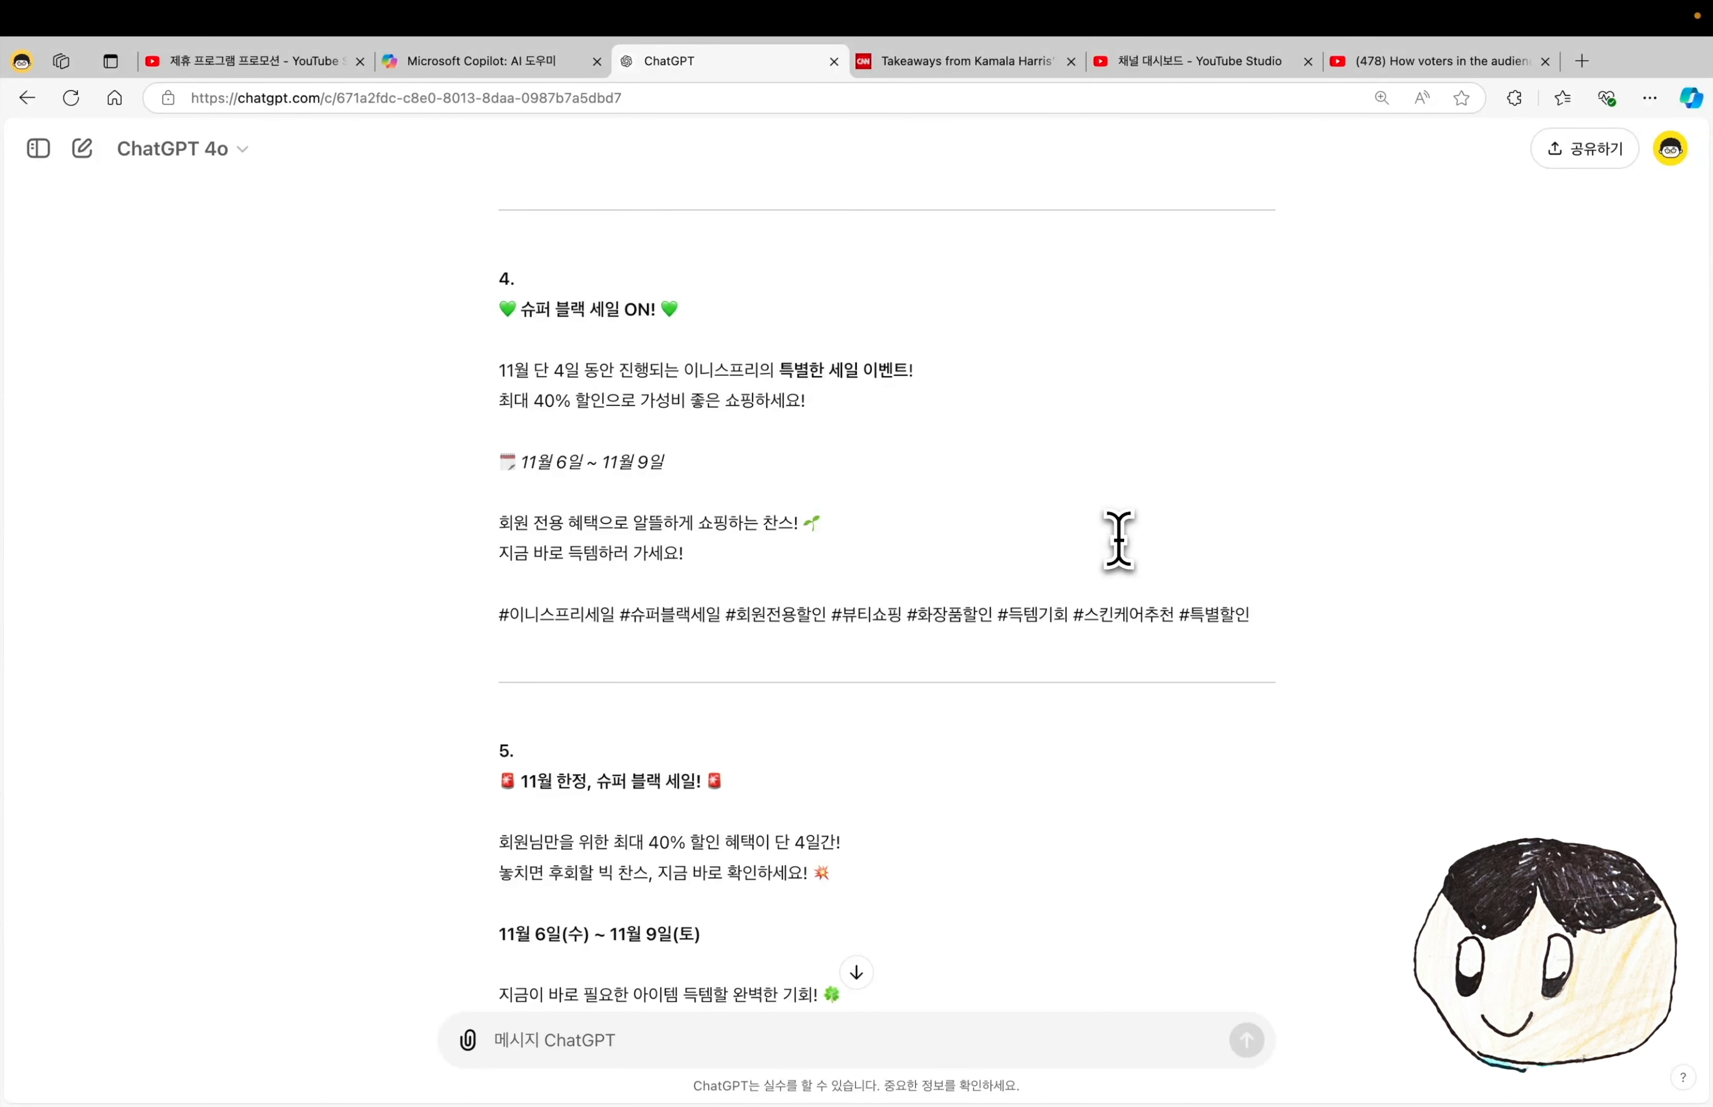
{"action": "scroll", "coordinate": [1119, 540], "scroll_direction": "down", "scroll_amount": 4}
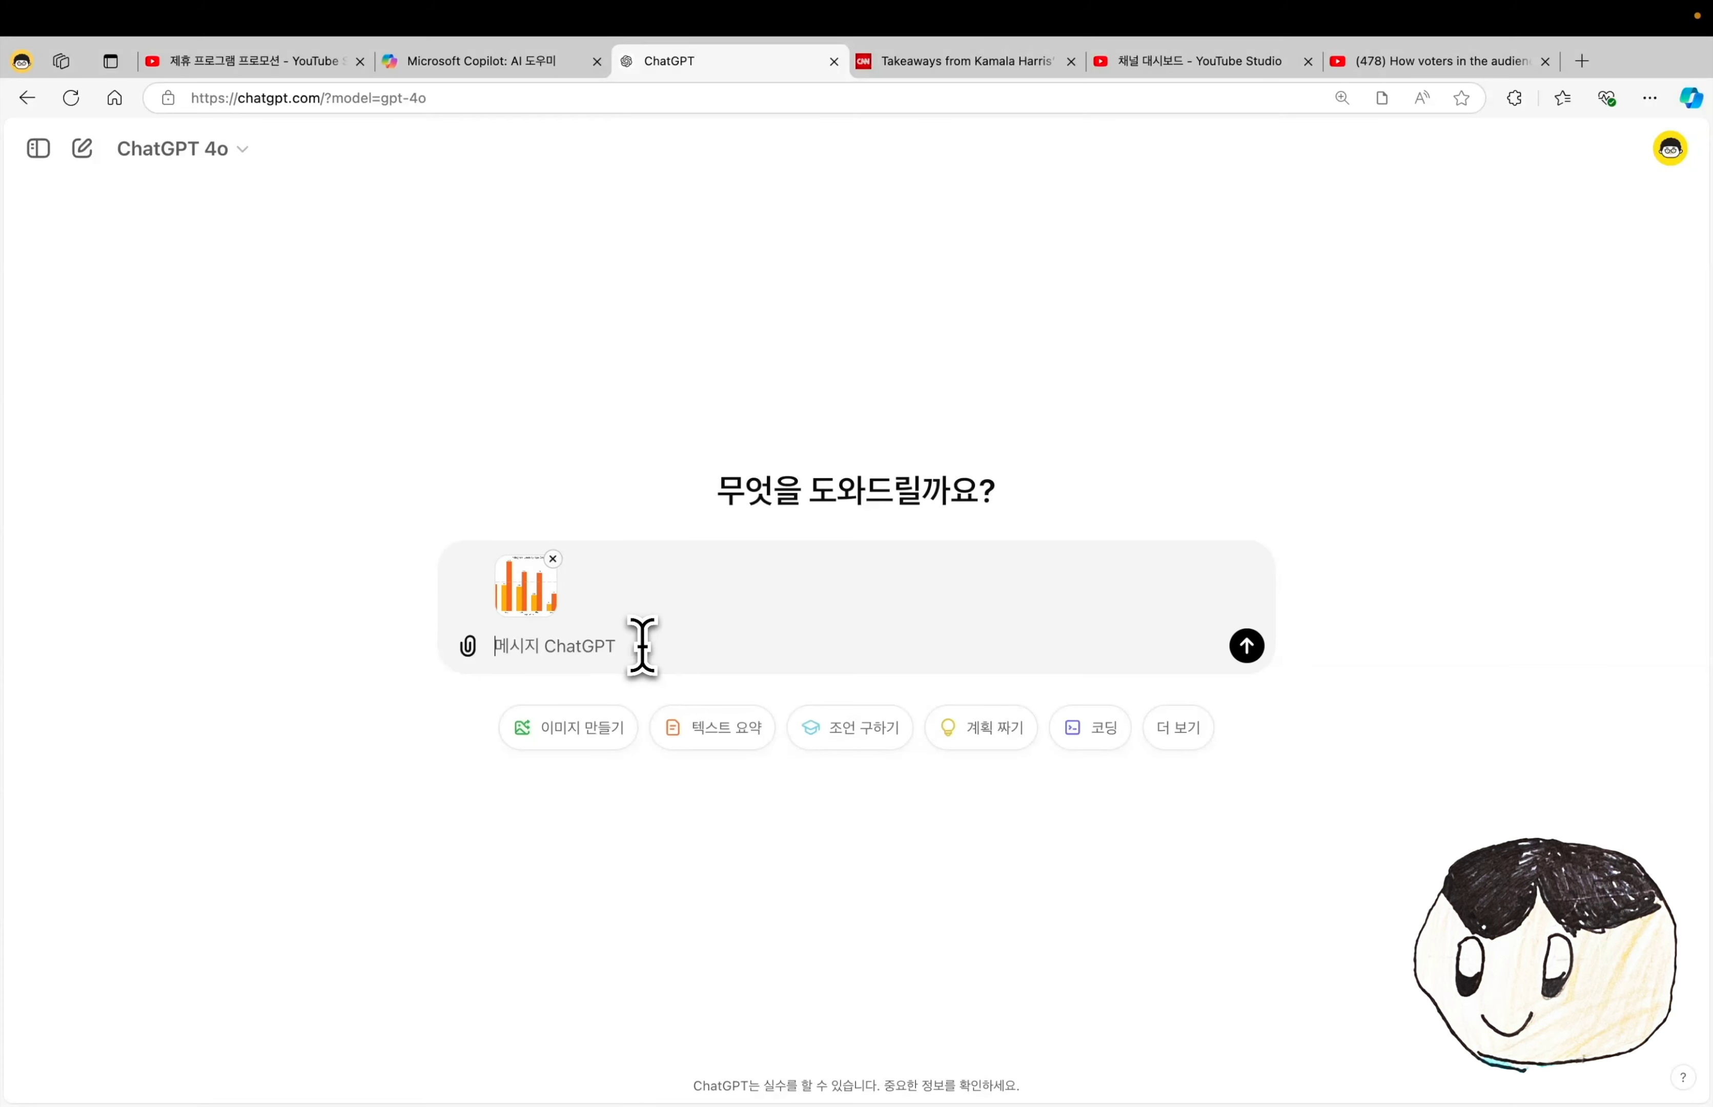
- Send the attached bar chart with "이 이미지의 데이터를 표로 만들어줘." and follow up with "이 표를 기반으로 위와 비슷한 그래프를 그려줘."
{"action": "type", "text": "이 이미지의 데이터를 표로 만들어줘."}
{"action": "key", "text": "Return"}
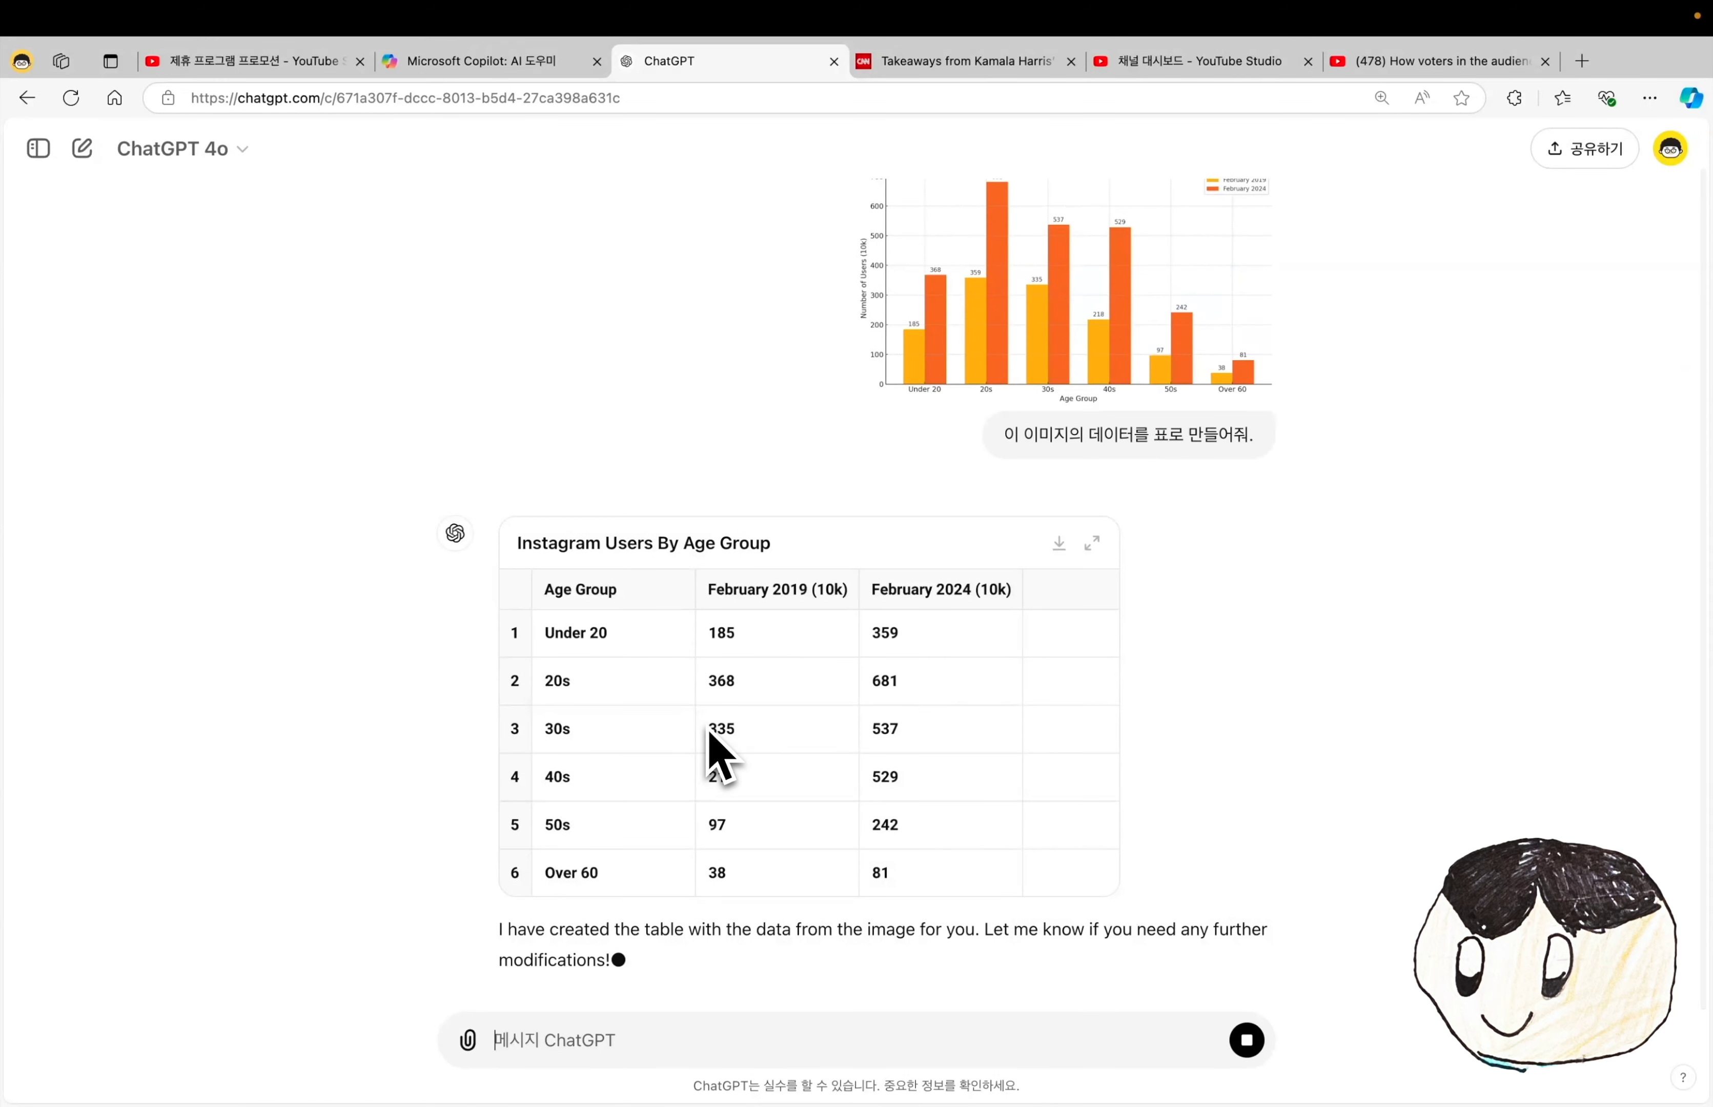
{"action": "type", "text": "이 표를 기반으로 위와 비슷한 그래프를 그려줘."}
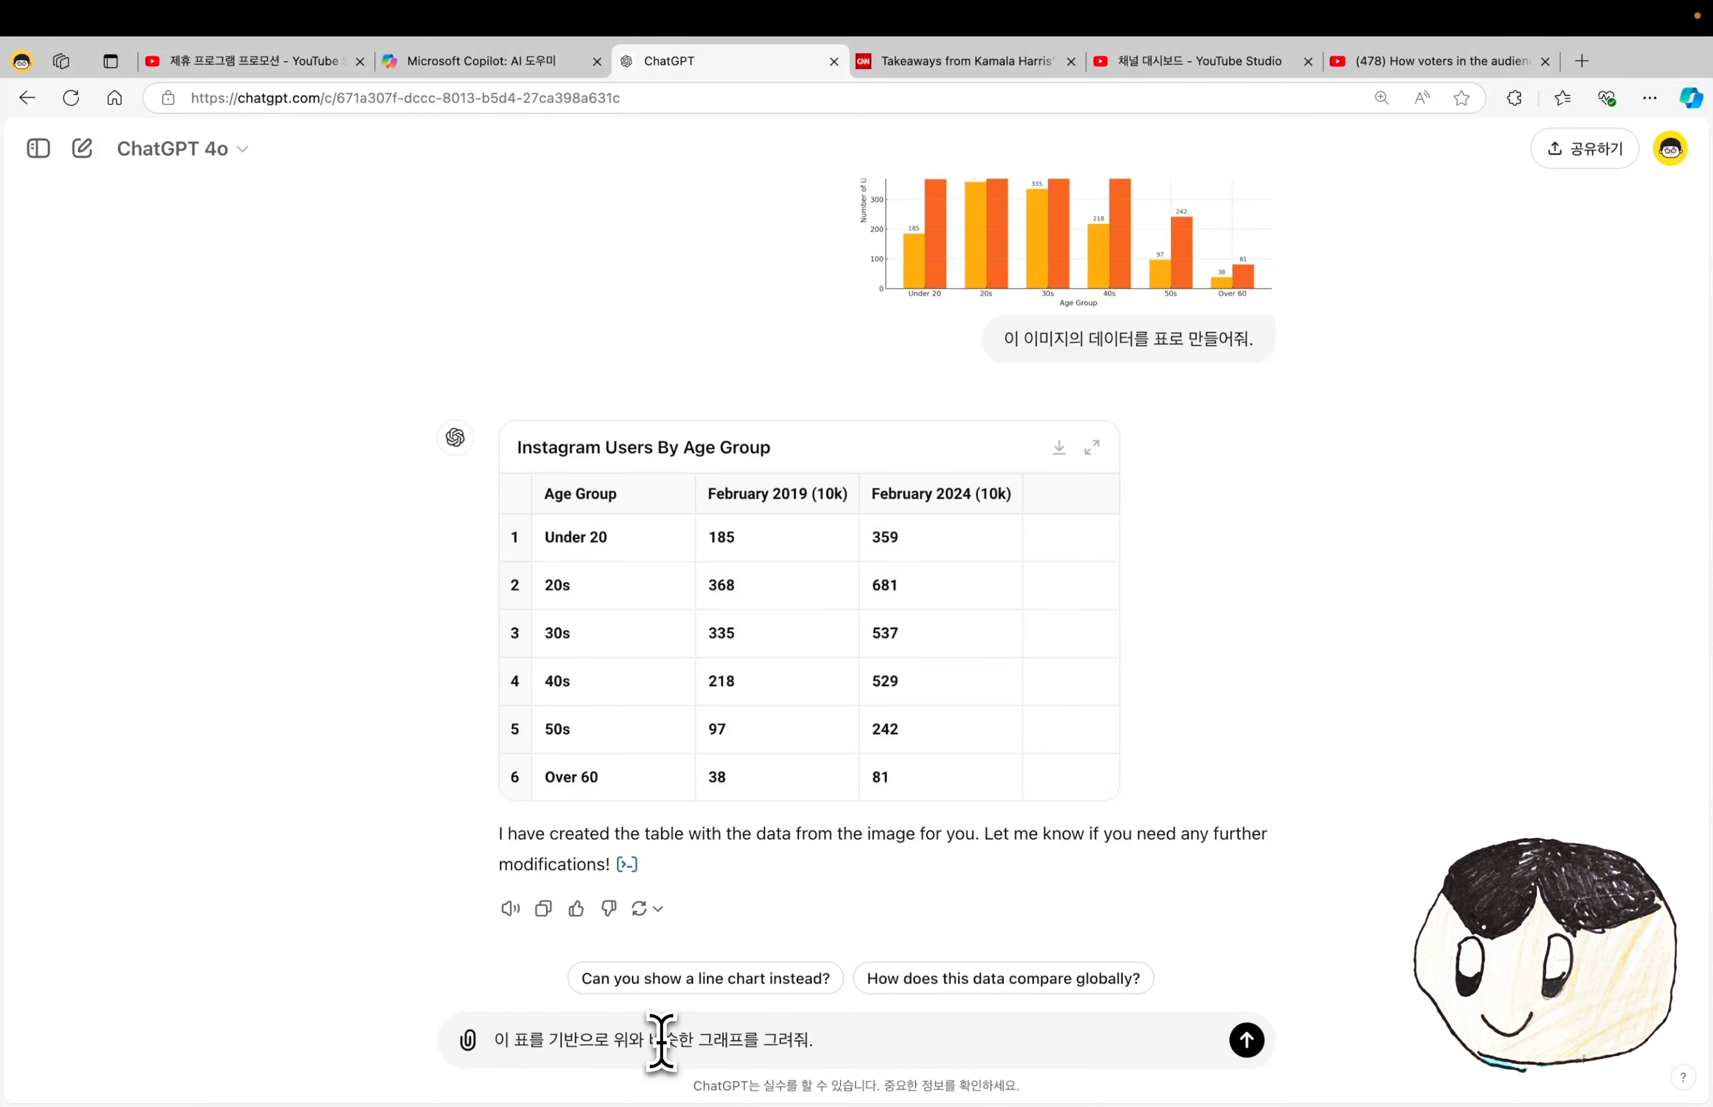
{"action": "key", "text": "Return"}
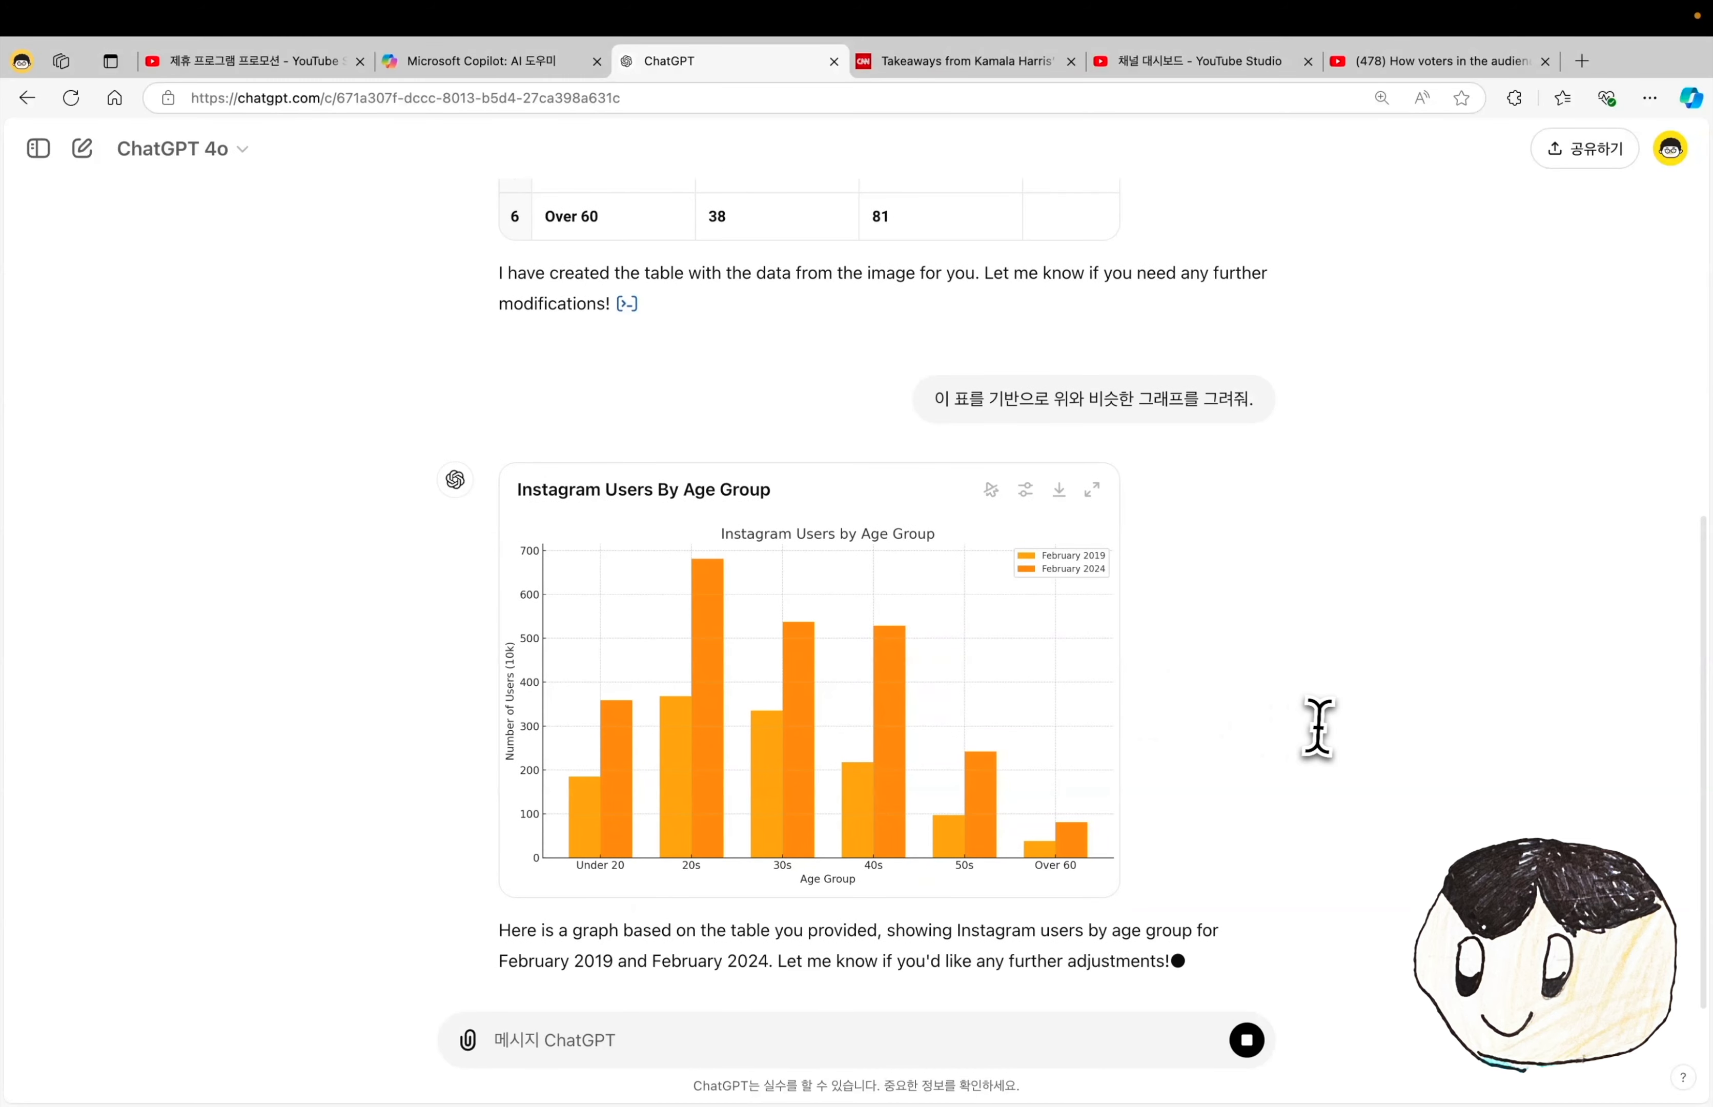
- Compare the generated Instagram users graph with the uploaded original chart and the extracted table, viewing both charts enlarged
{"action": "scroll", "coordinate": [1095, 399], "scroll_direction": "up", "scroll_amount": 10}
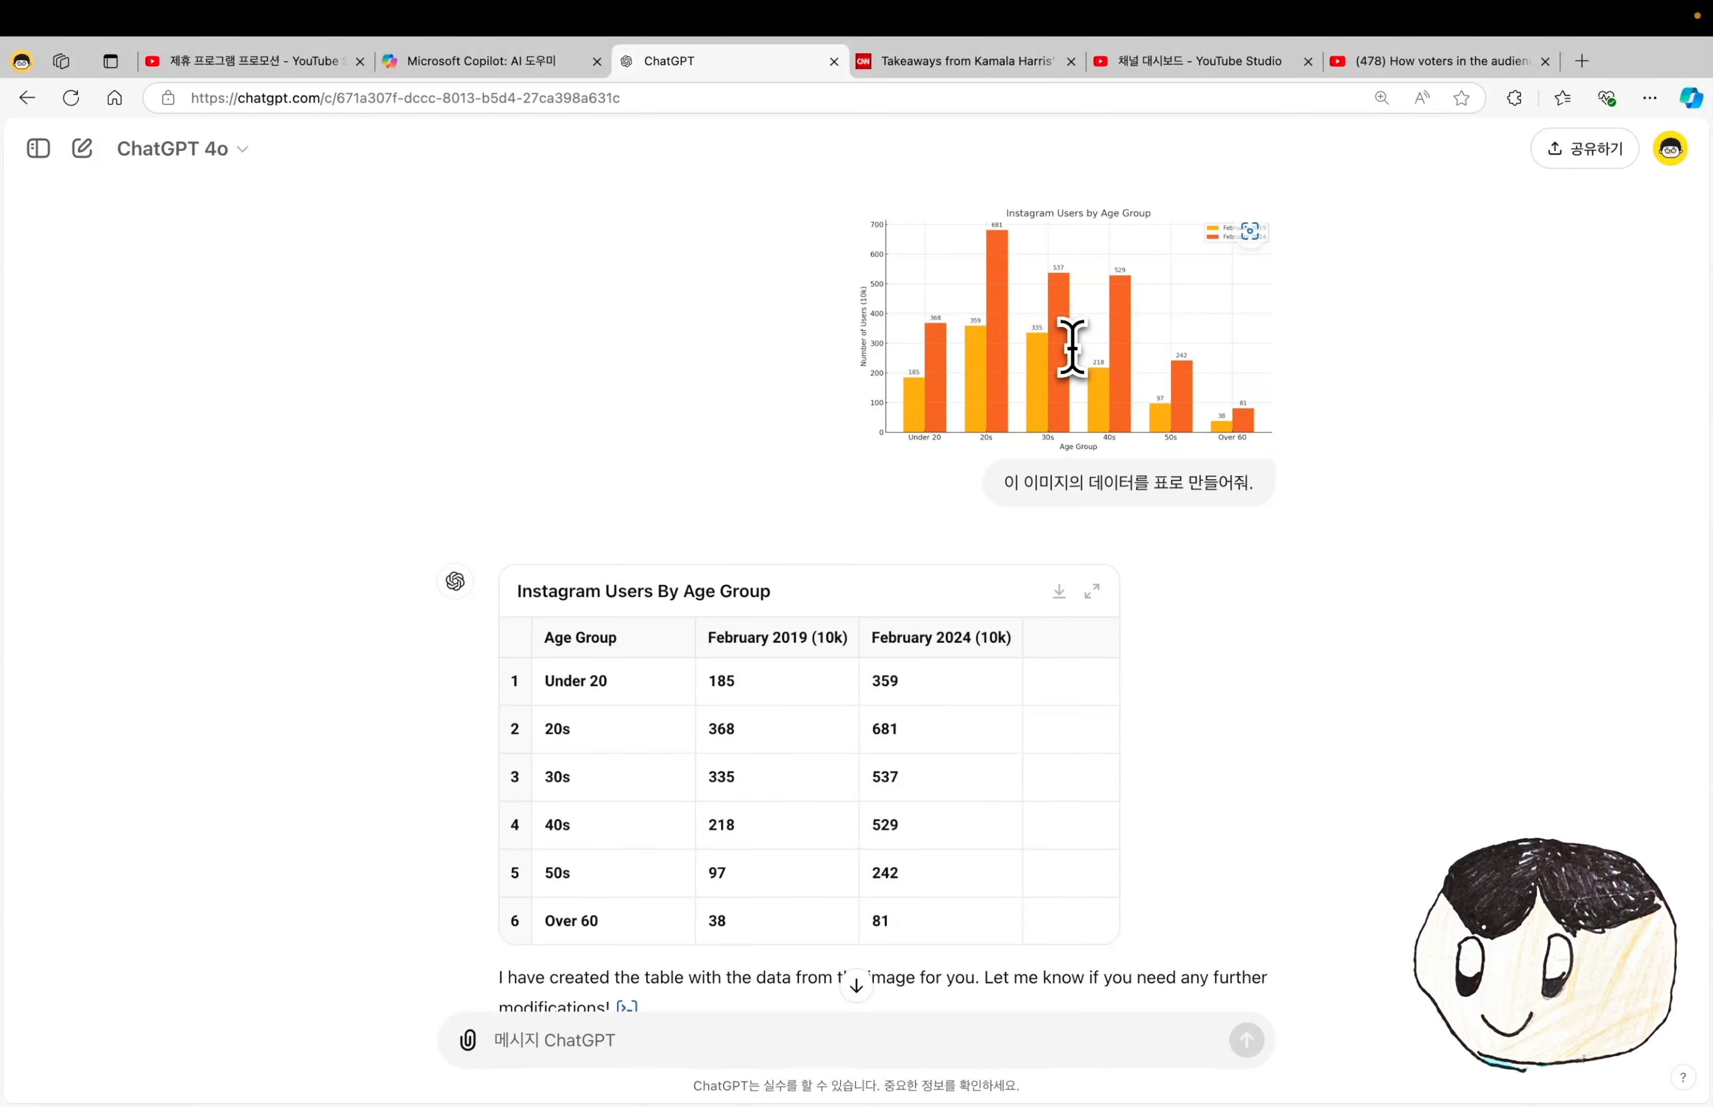
{"action": "scroll", "coordinate": [937, 600], "scroll_direction": "down", "scroll_amount": 10}
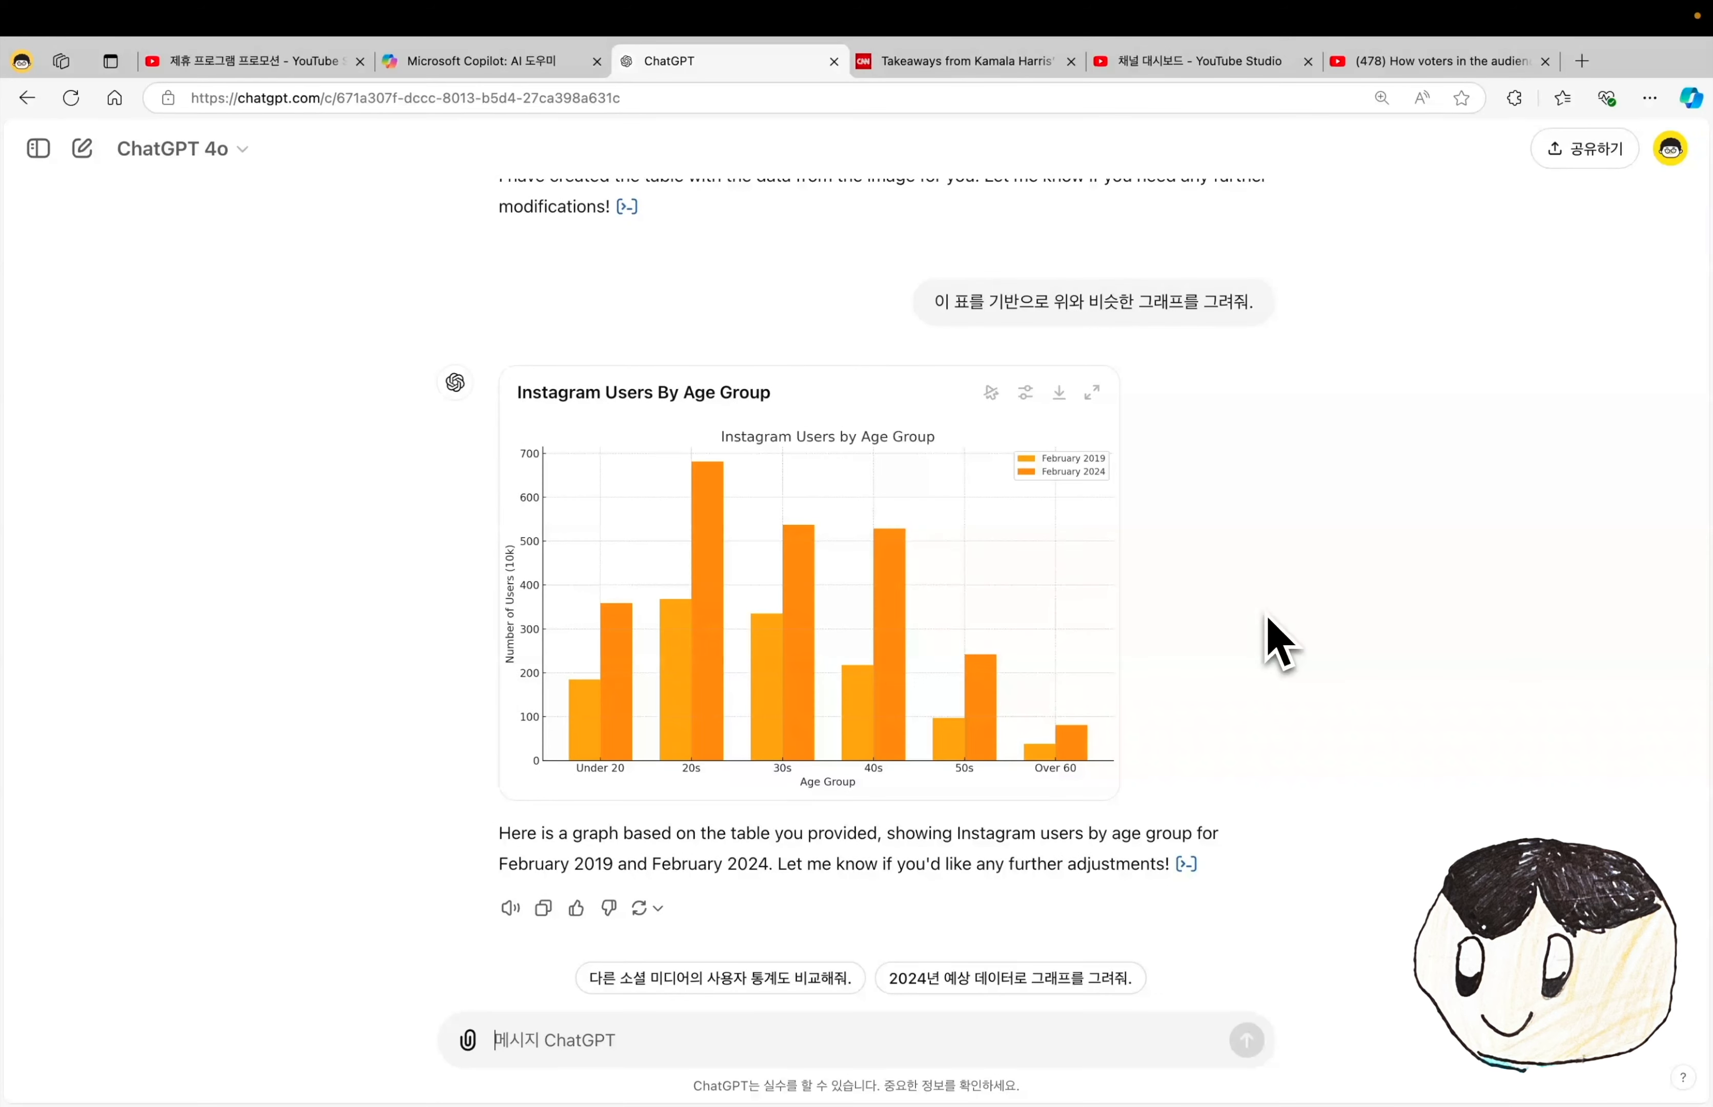
{"action": "left_click", "coordinate": [1092, 393]}
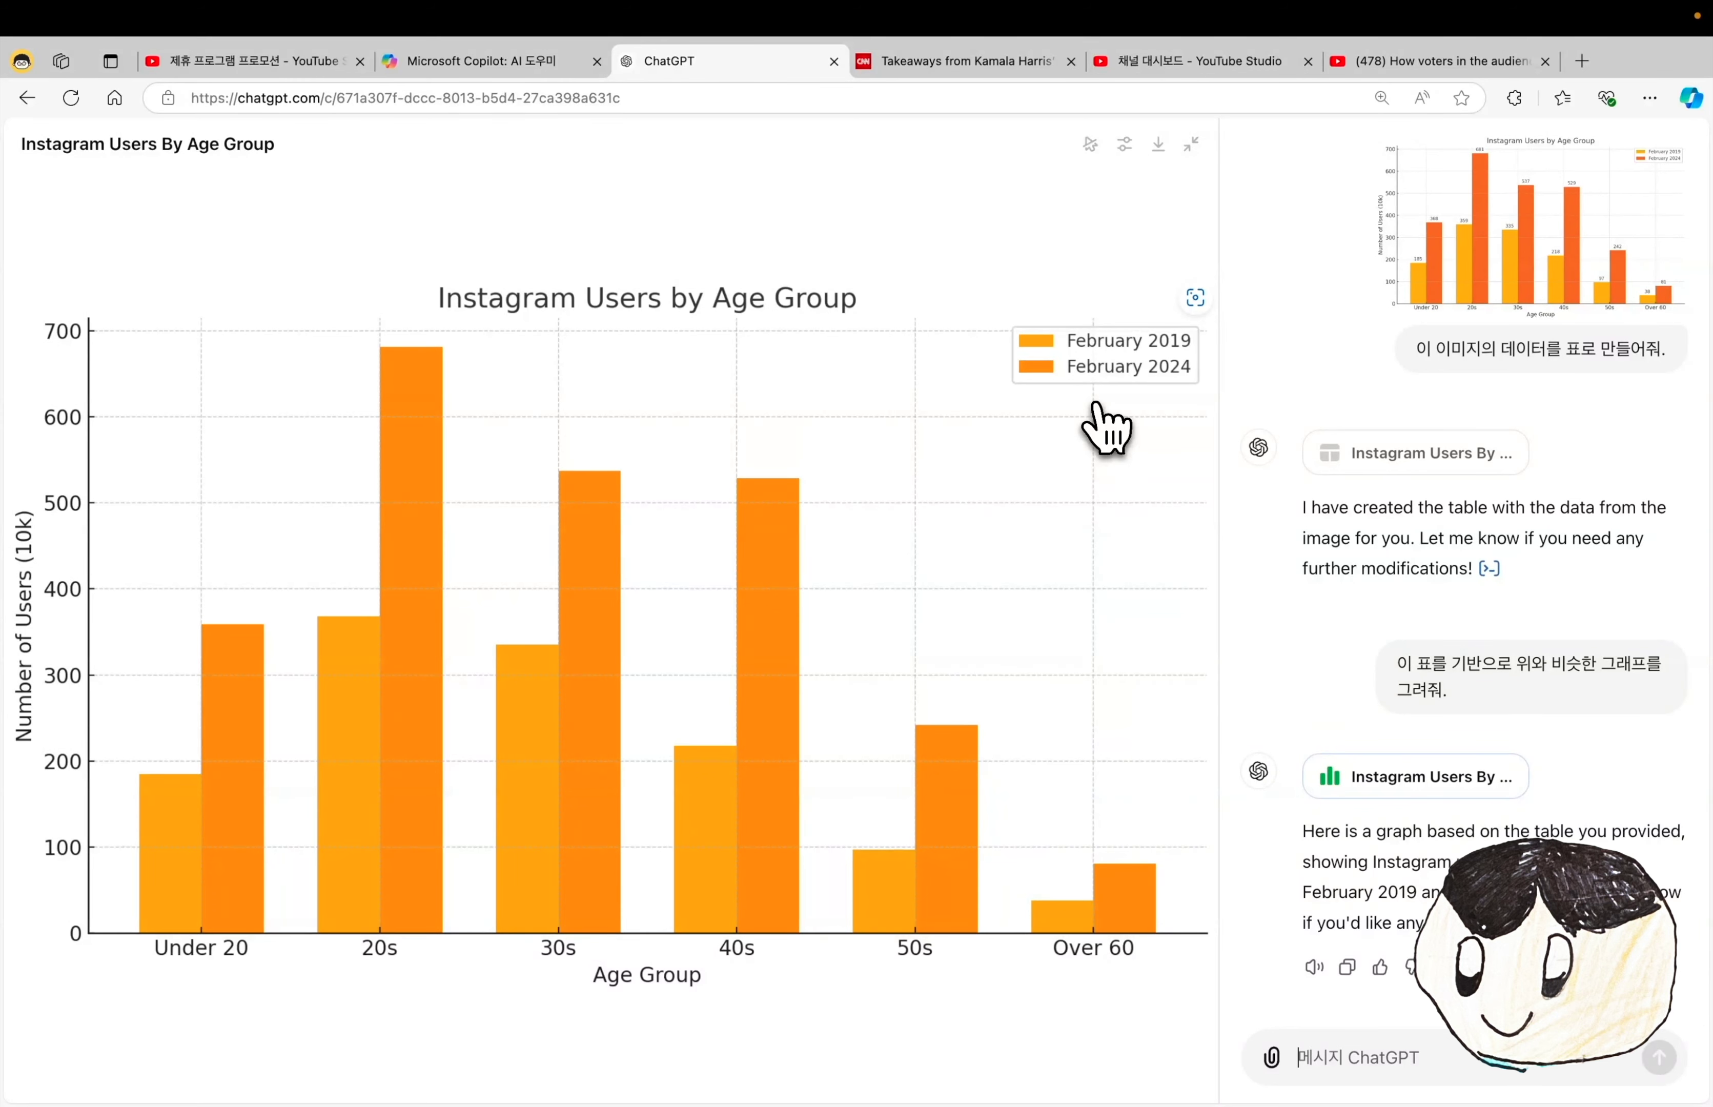
{"action": "left_click", "coordinate": [1192, 145]}
{"action": "left_click", "coordinate": [1055, 356]}
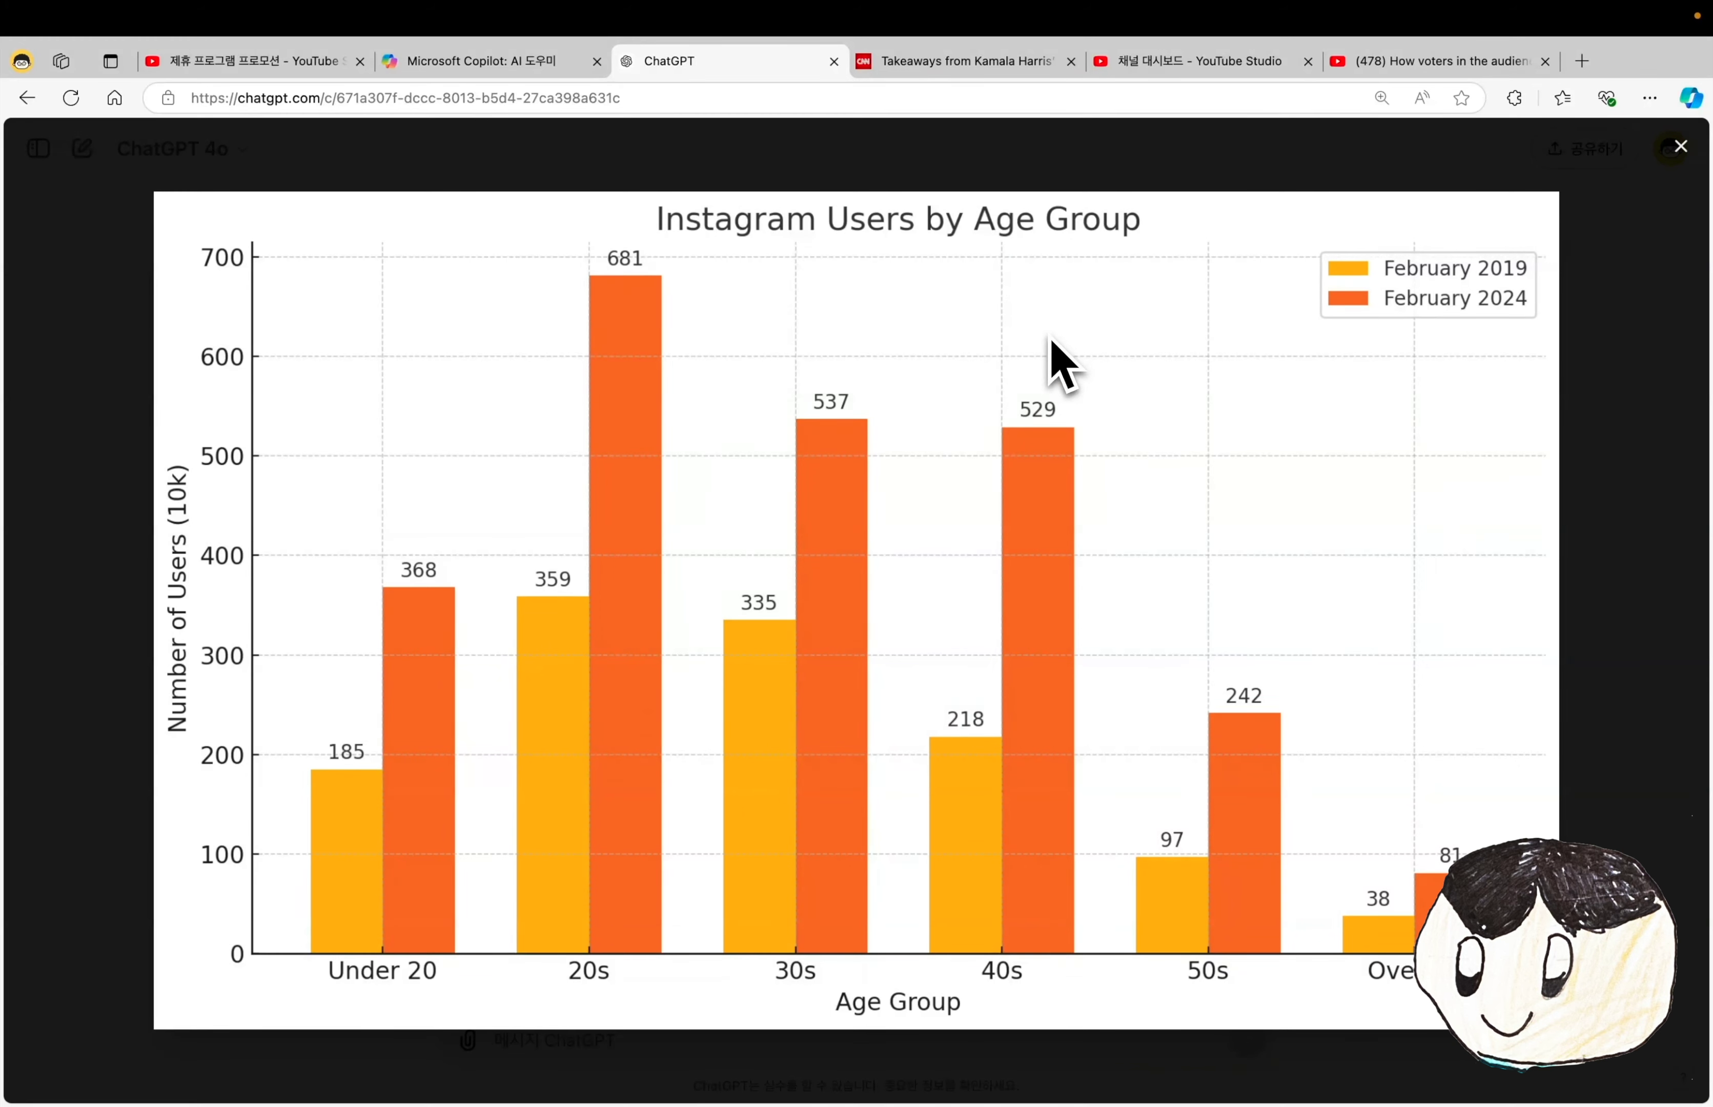
{"action": "left_click", "coordinate": [1530, 299]}
{"action": "scroll", "coordinate": [1386, 489], "scroll_direction": "down", "scroll_amount": 10}
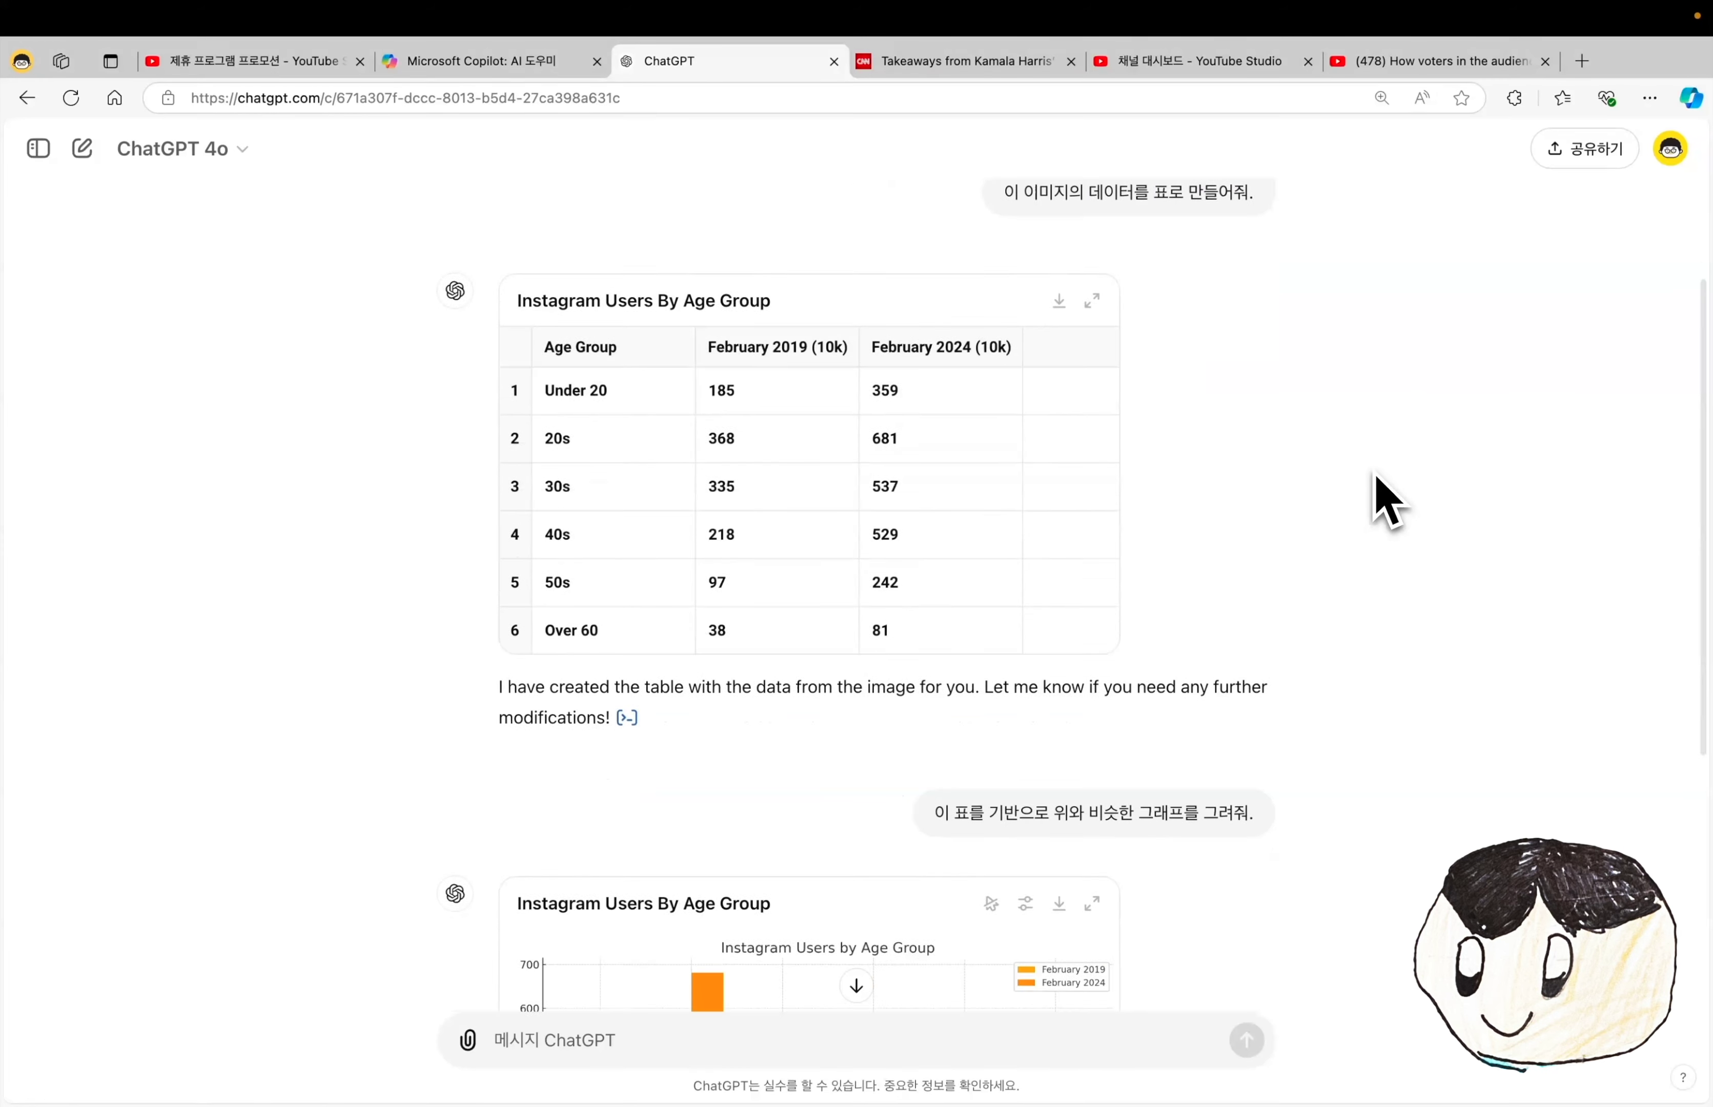
{"action": "scroll", "coordinate": [1376, 479], "scroll_direction": "down", "scroll_amount": 3}
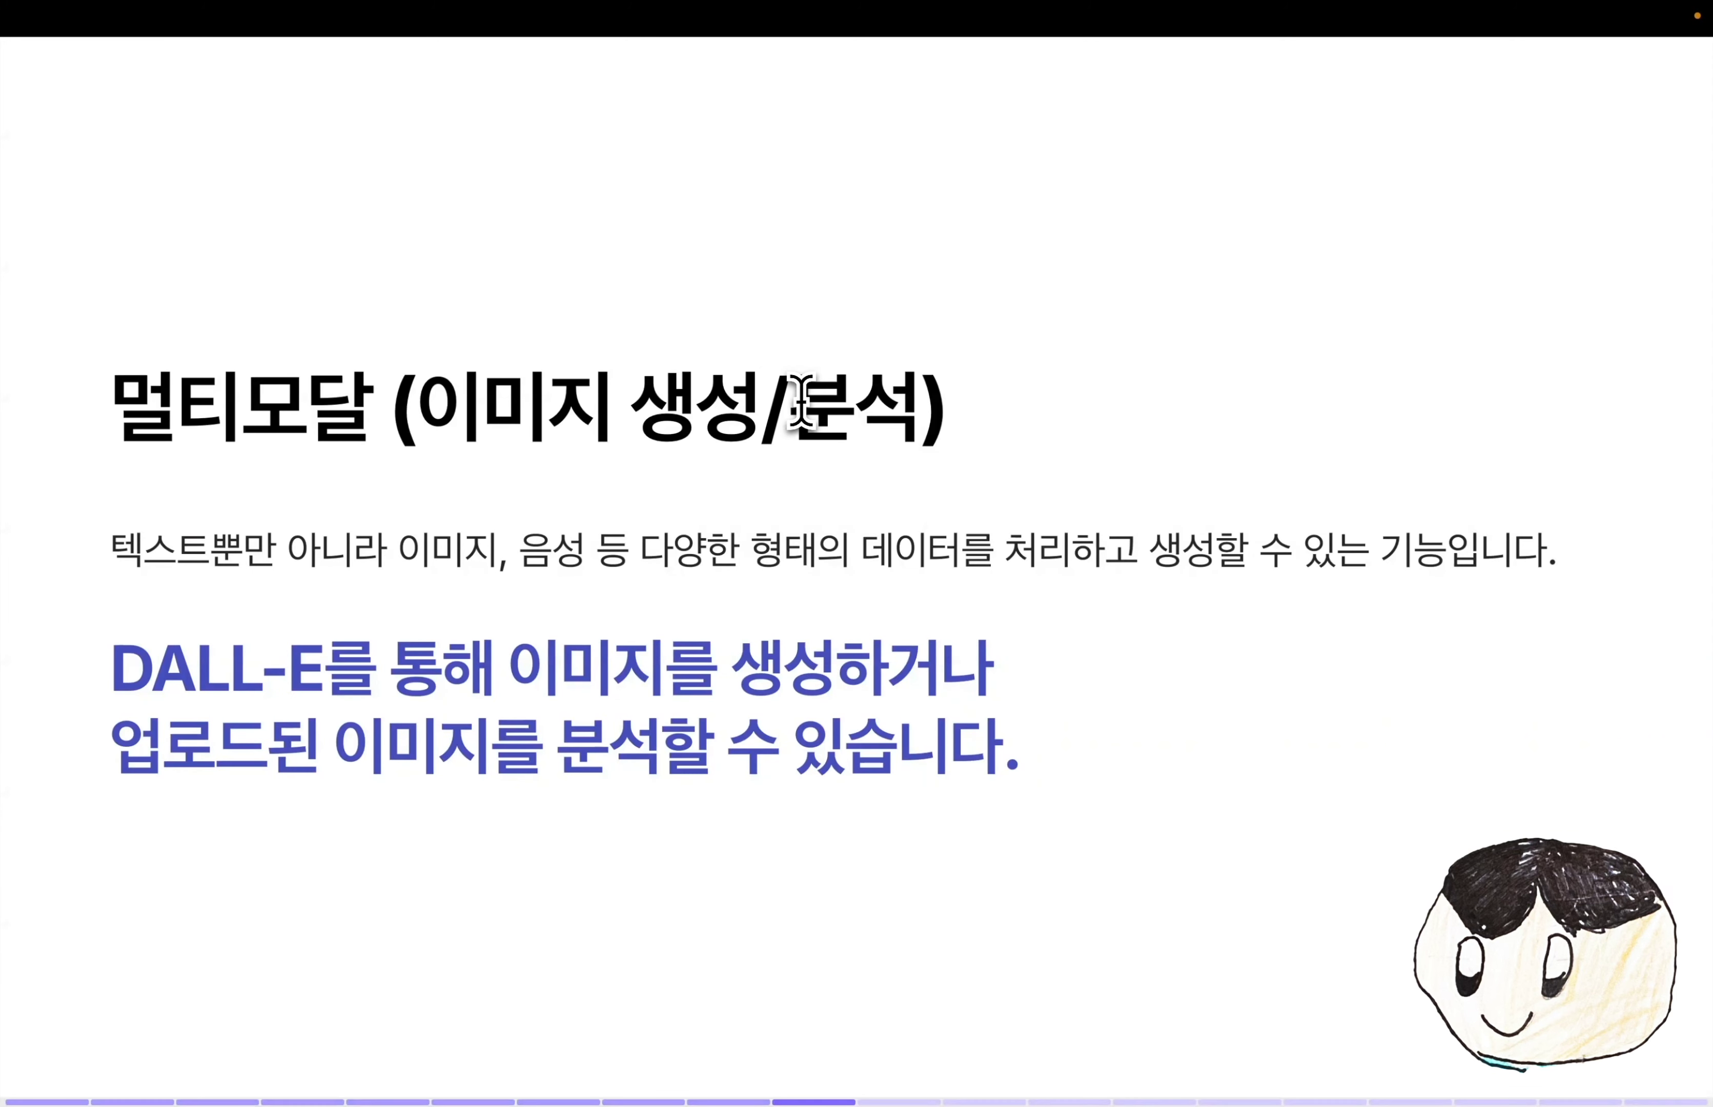
{"action": "left_click_drag", "start_coordinate": [792, 404], "coordinate": [928, 414]}
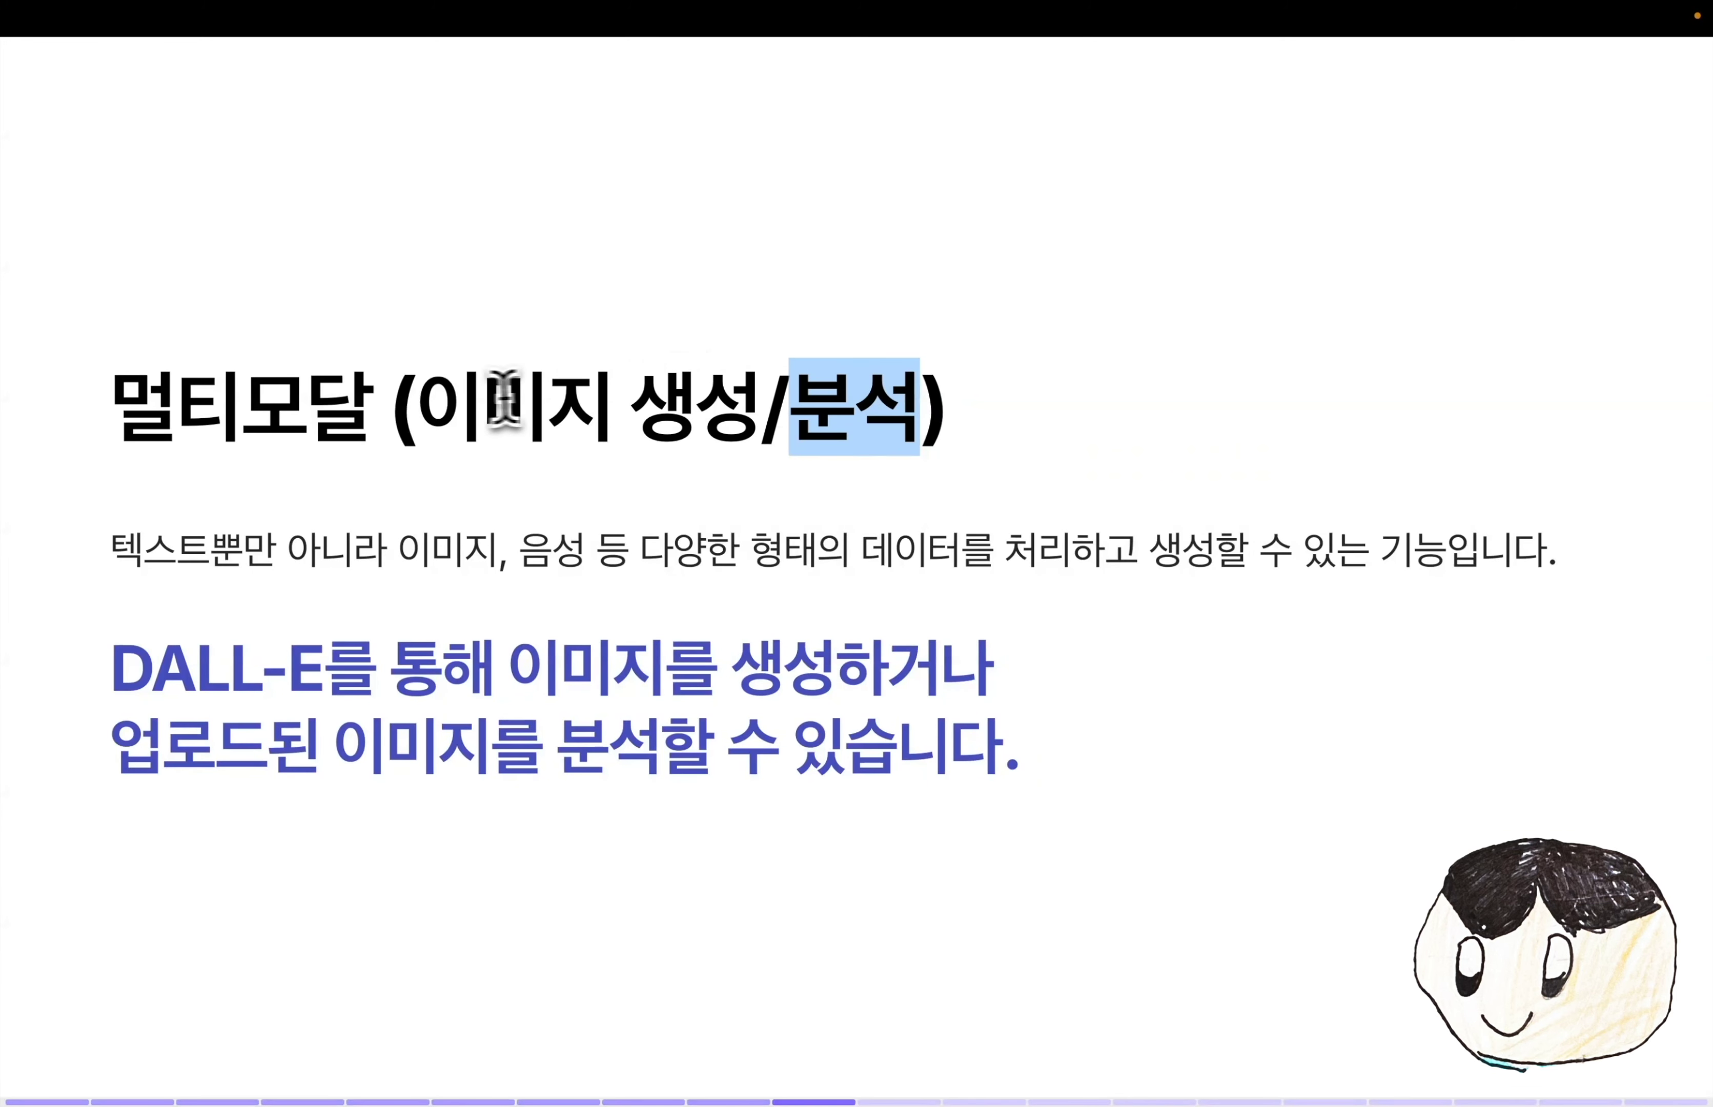
{"action": "left_click_drag", "start_coordinate": [418, 403], "coordinate": [745, 414]}
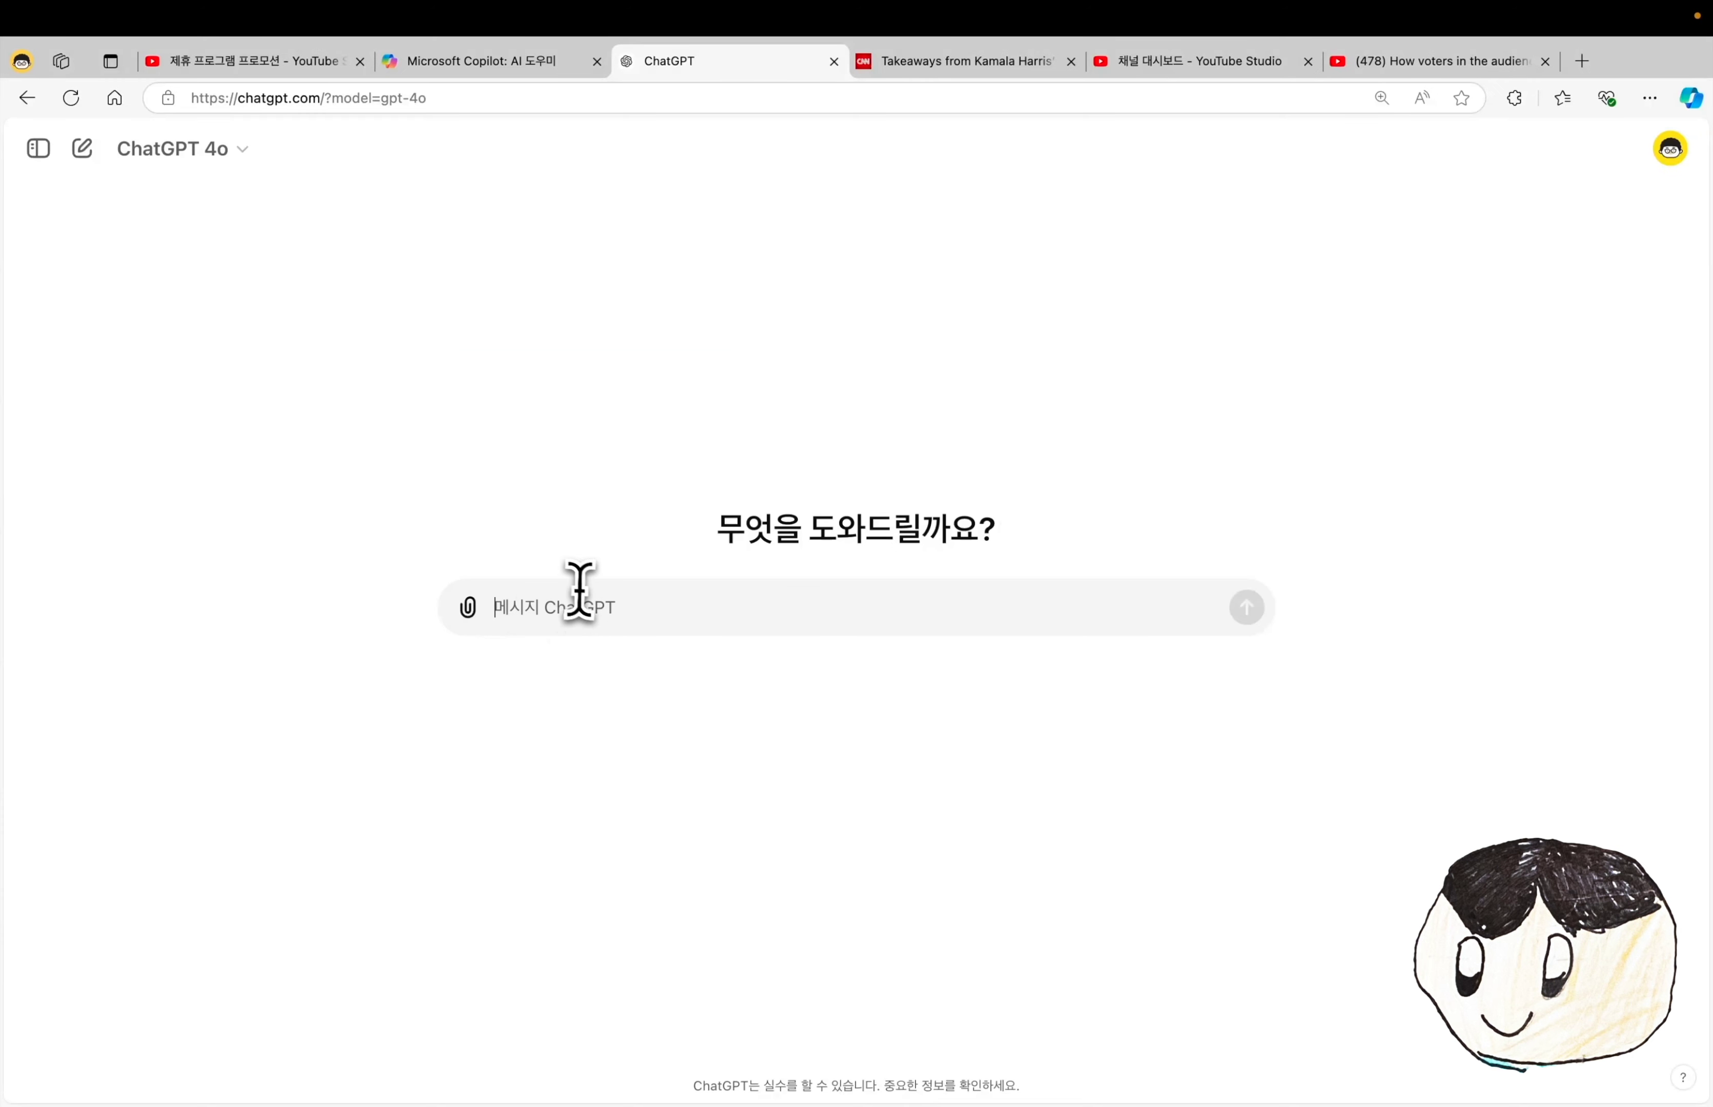
- Send the image generation request "귀여운 강아지를 그려줘." in the new chat
{"action": "type", "text": "귀여운 강아지를 그려줘."}
{"action": "key", "text": "Return"}
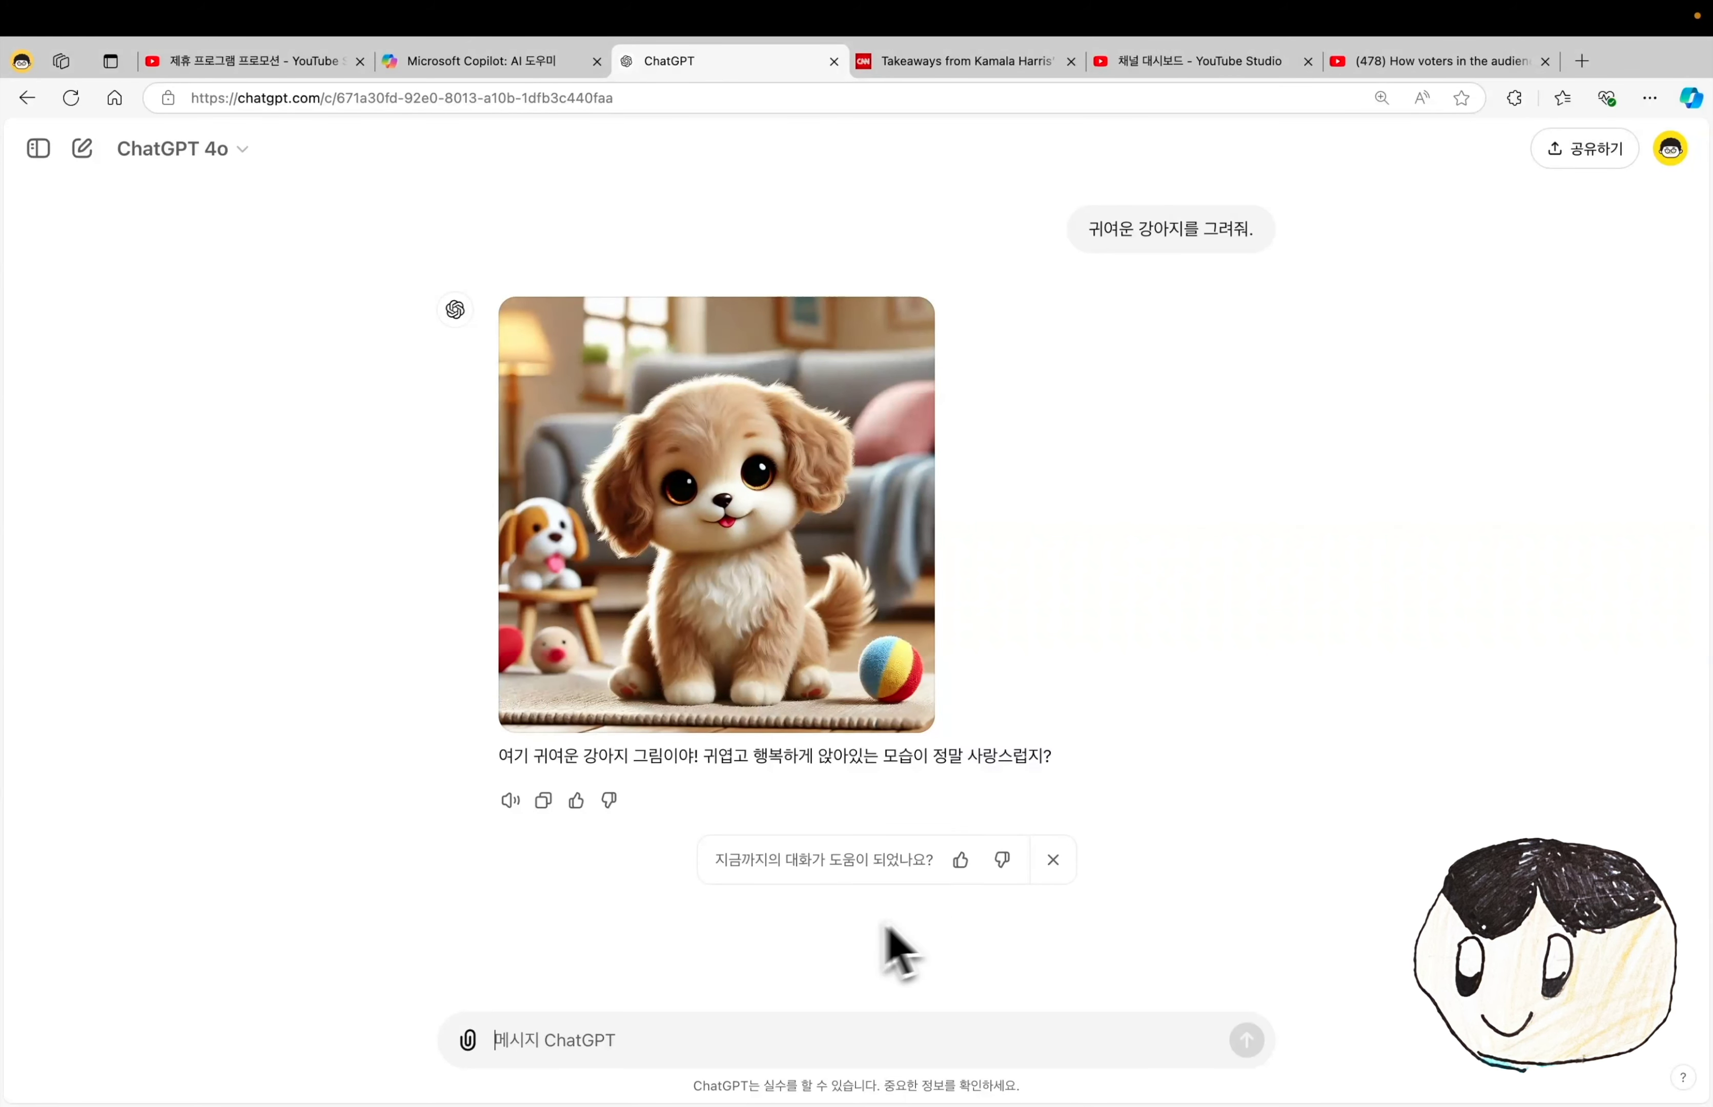
- Resend the existing prompt "귀여운 강아지를 그려줘." without rewording it to generate another version of the puppy image
{"action": "type", "text": "다시 그려줘."}
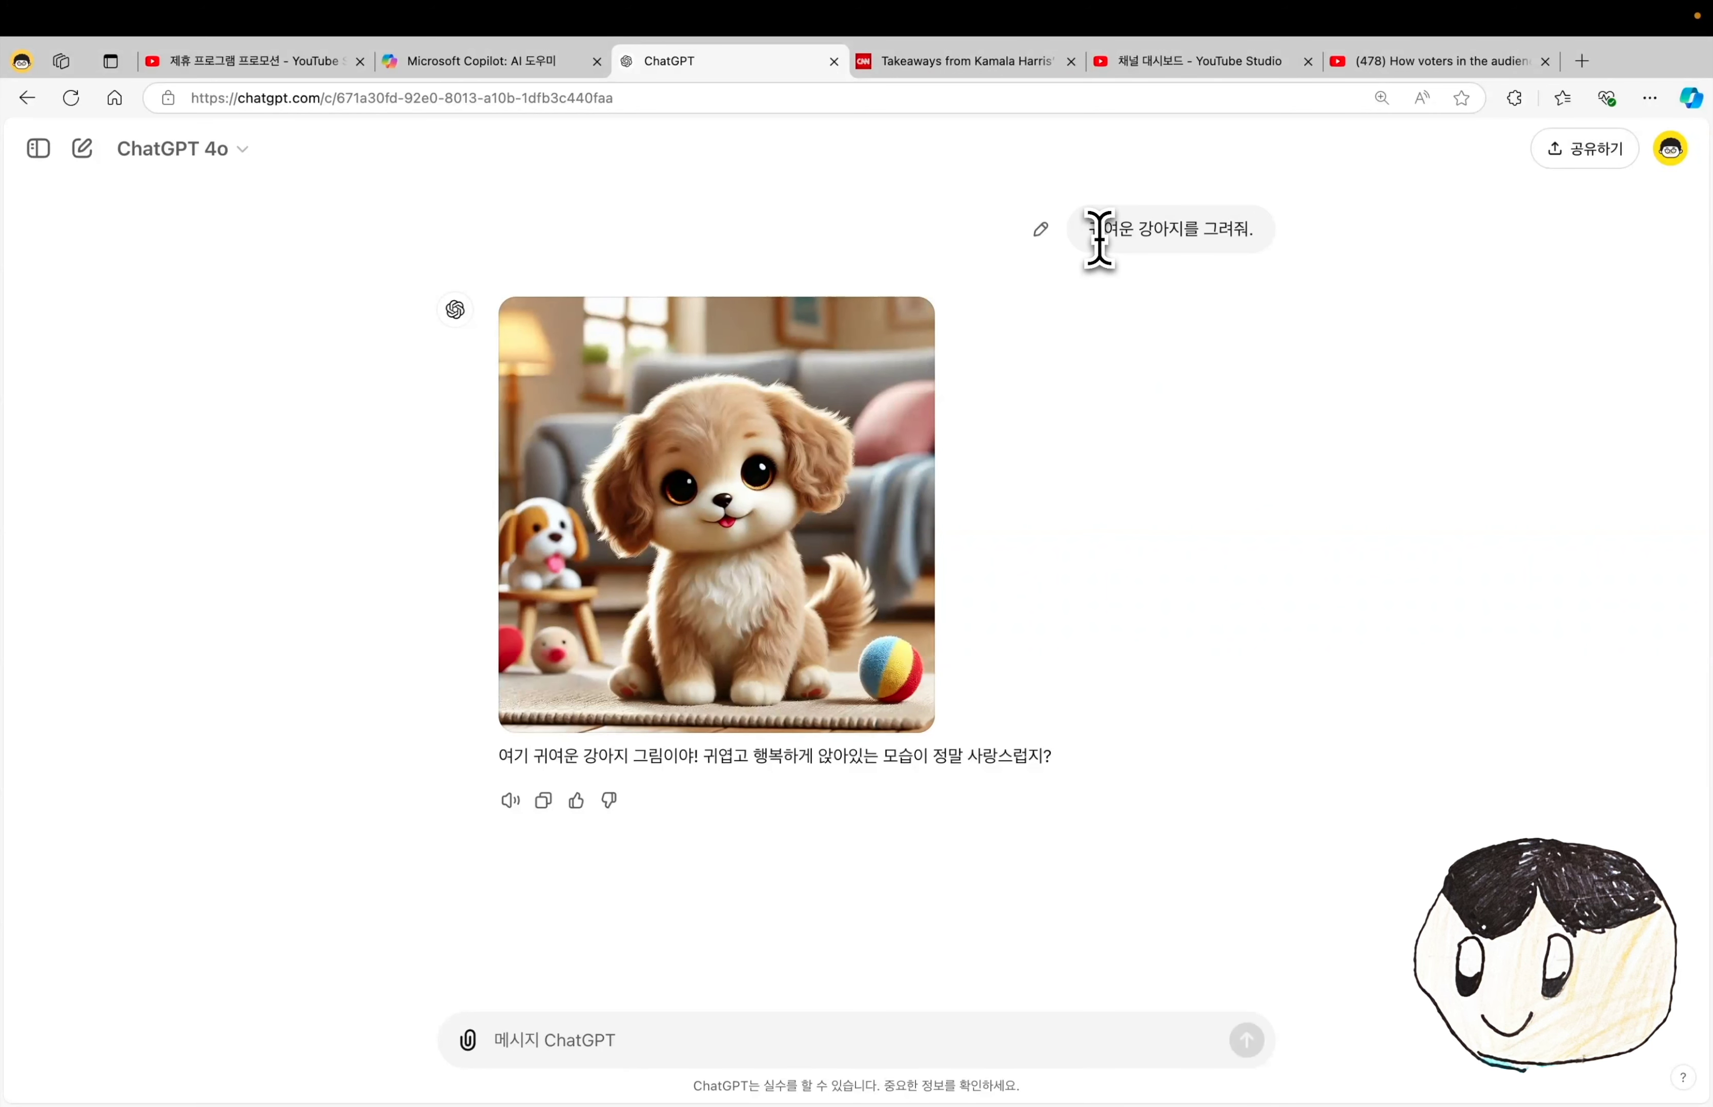
{"action": "left_click_drag", "start_coordinate": [1099, 240], "coordinate": [1255, 229]}
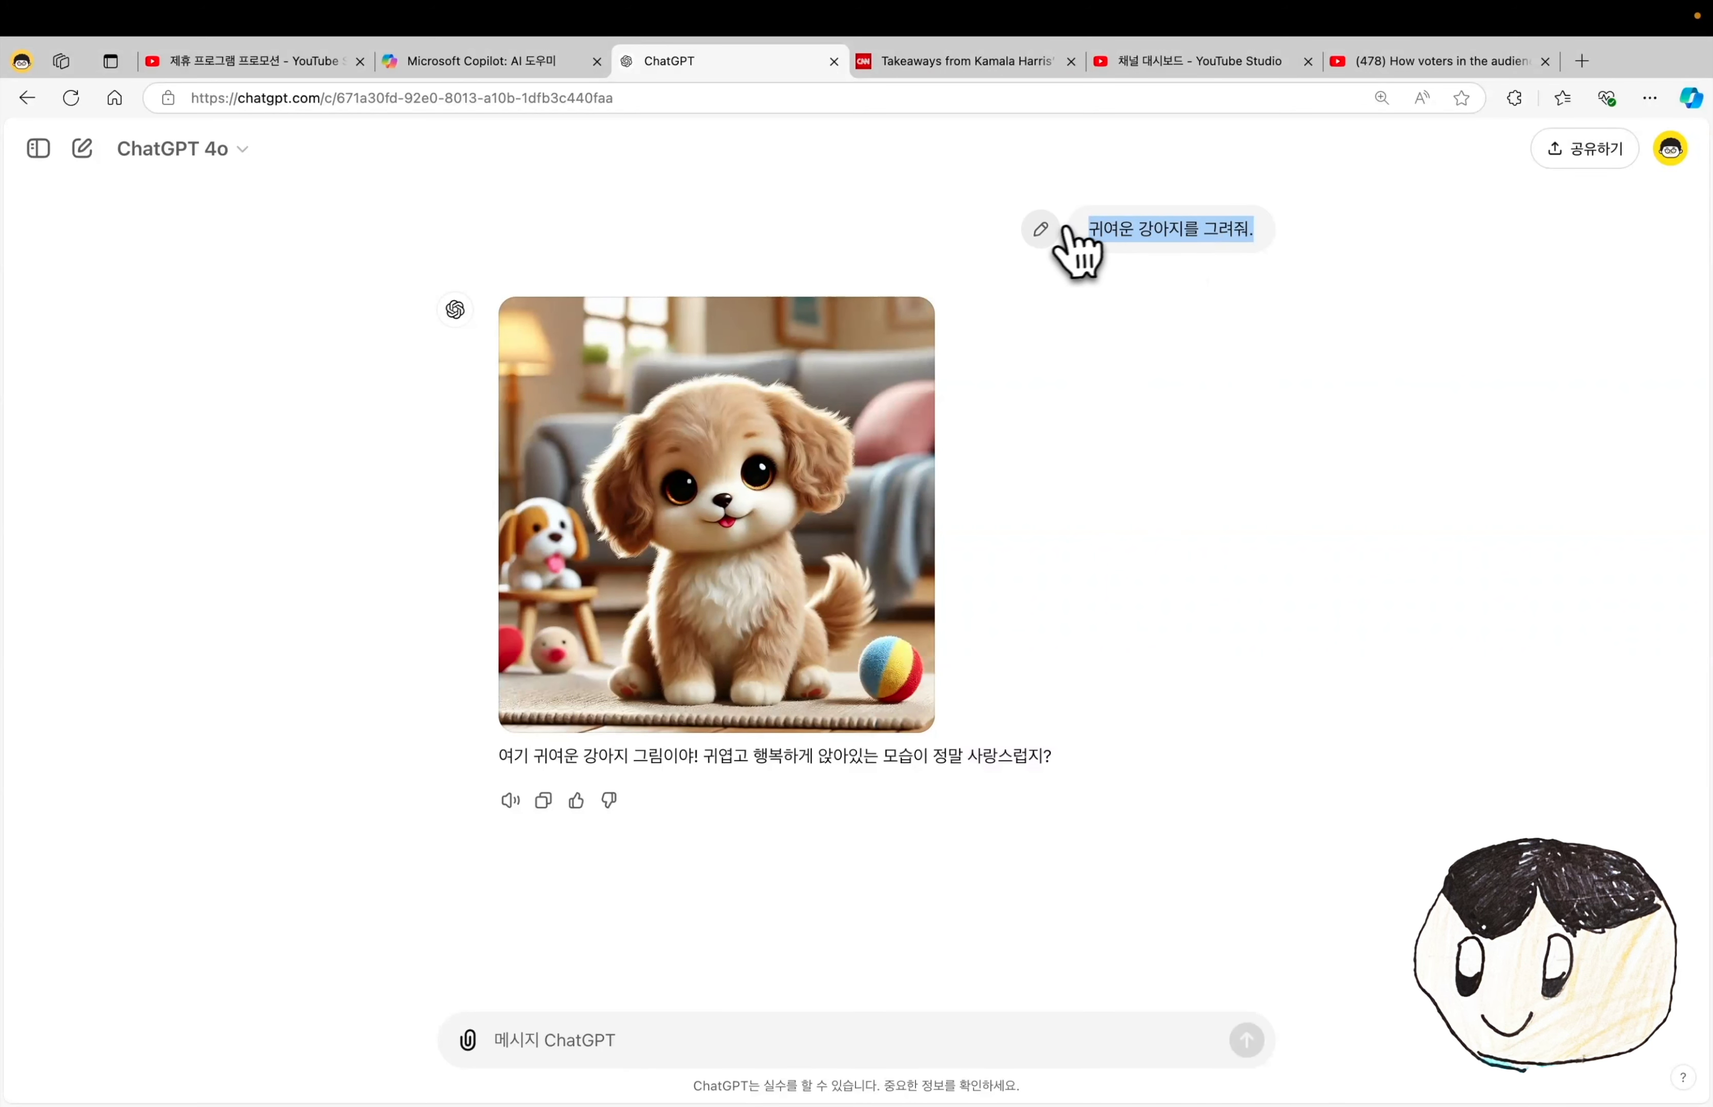
{"action": "left_click", "coordinate": [1041, 229]}
{"action": "left_click", "coordinate": [1223, 307]}
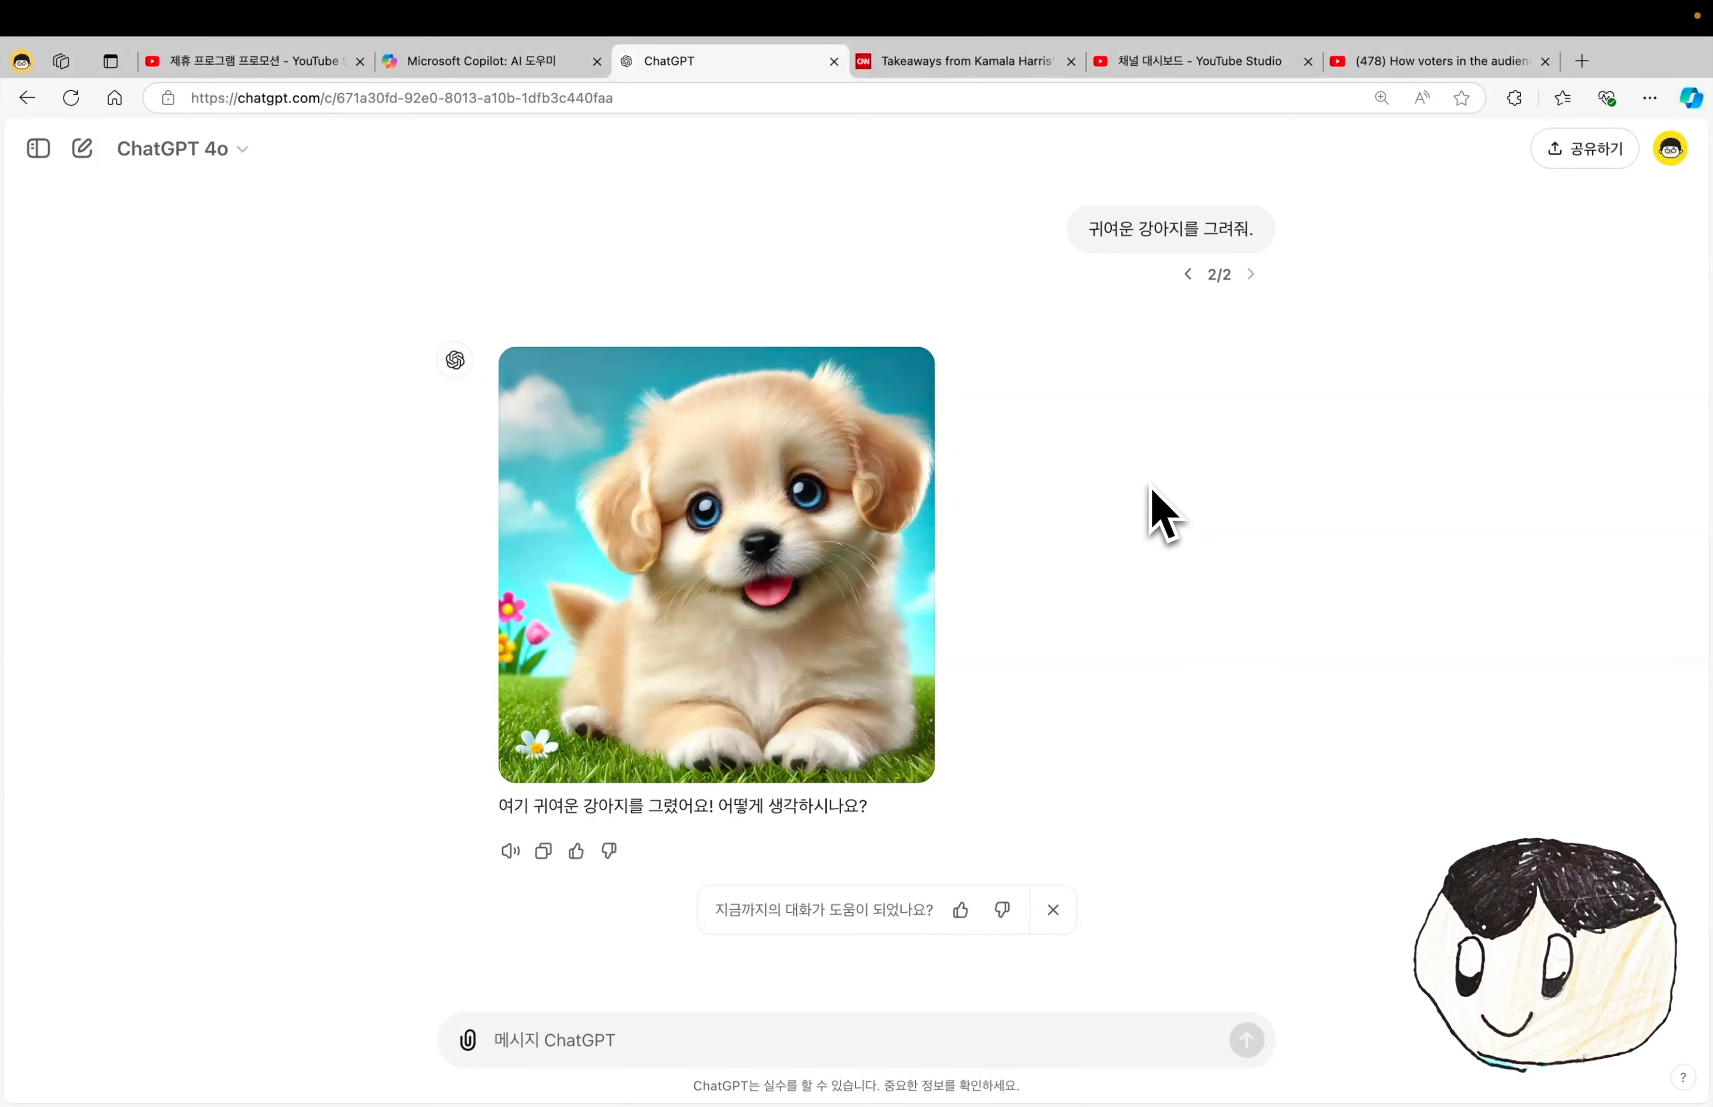
- Compare the two generated puppy image versions by switching between them, ending on the second version
{"action": "left_click", "coordinate": [1188, 277]}
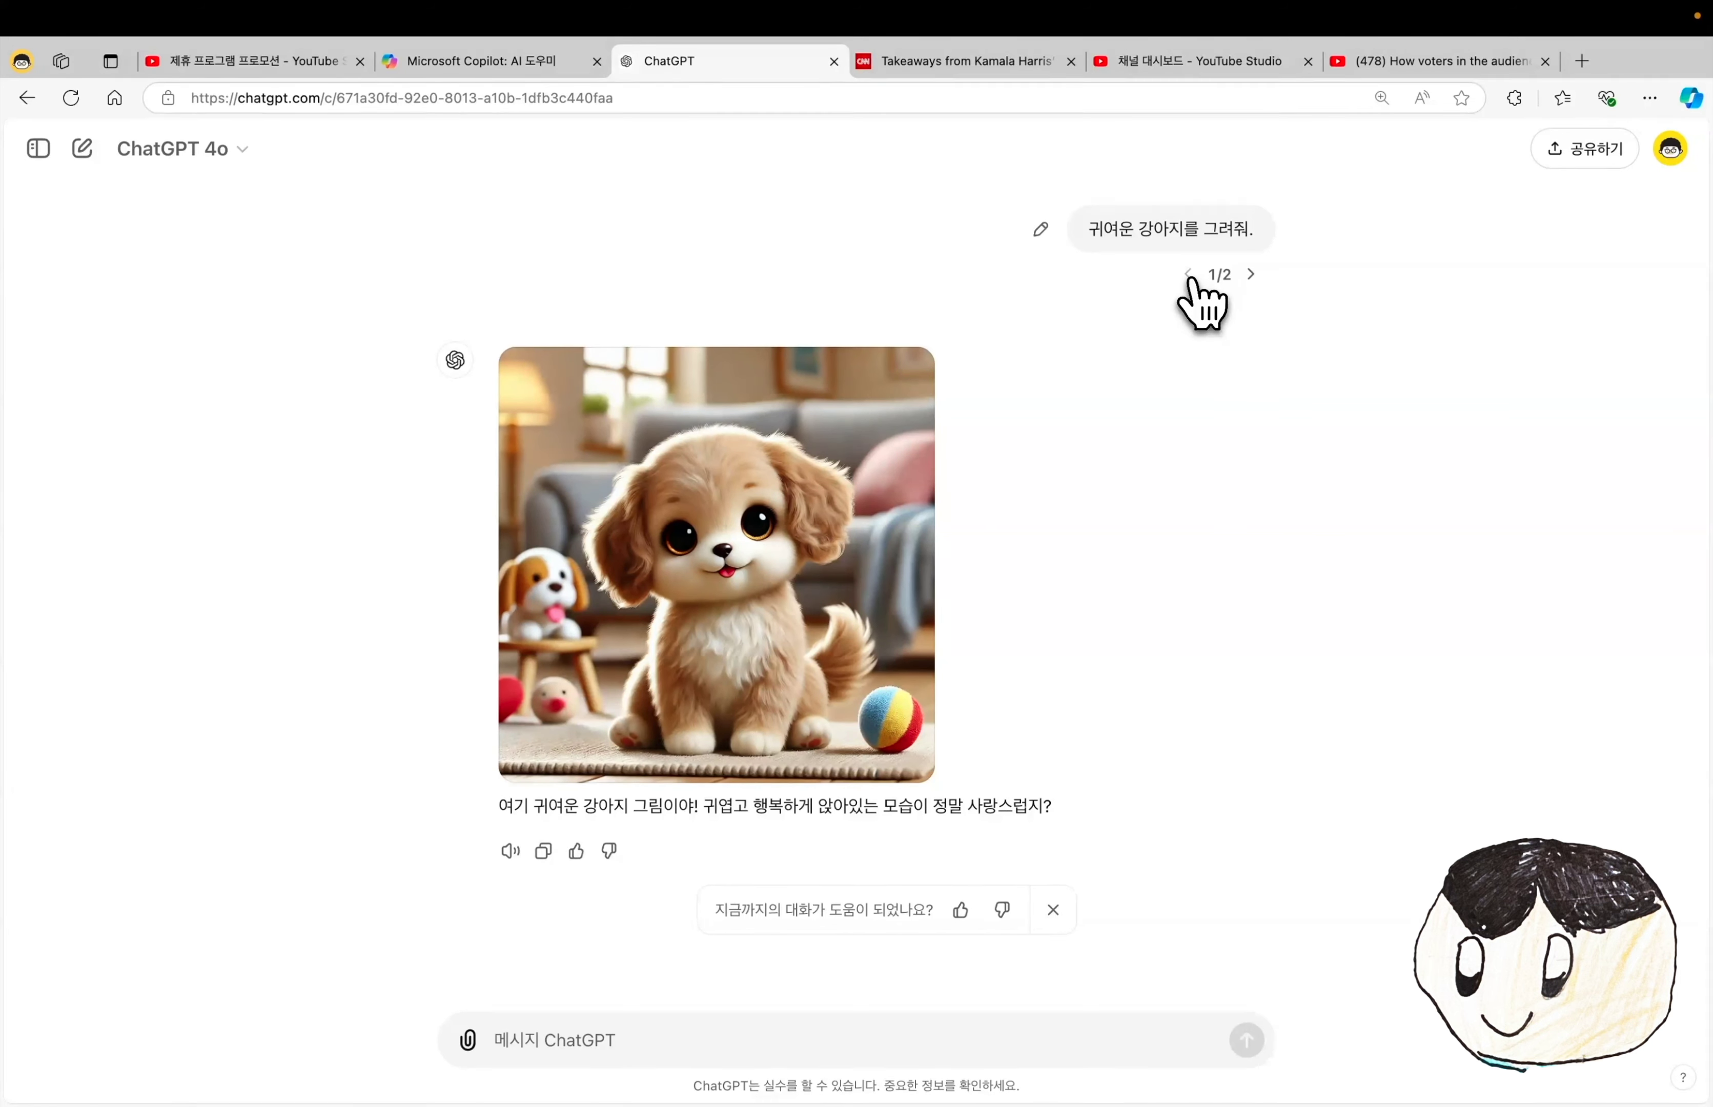
{"action": "left_click", "coordinate": [1251, 275]}
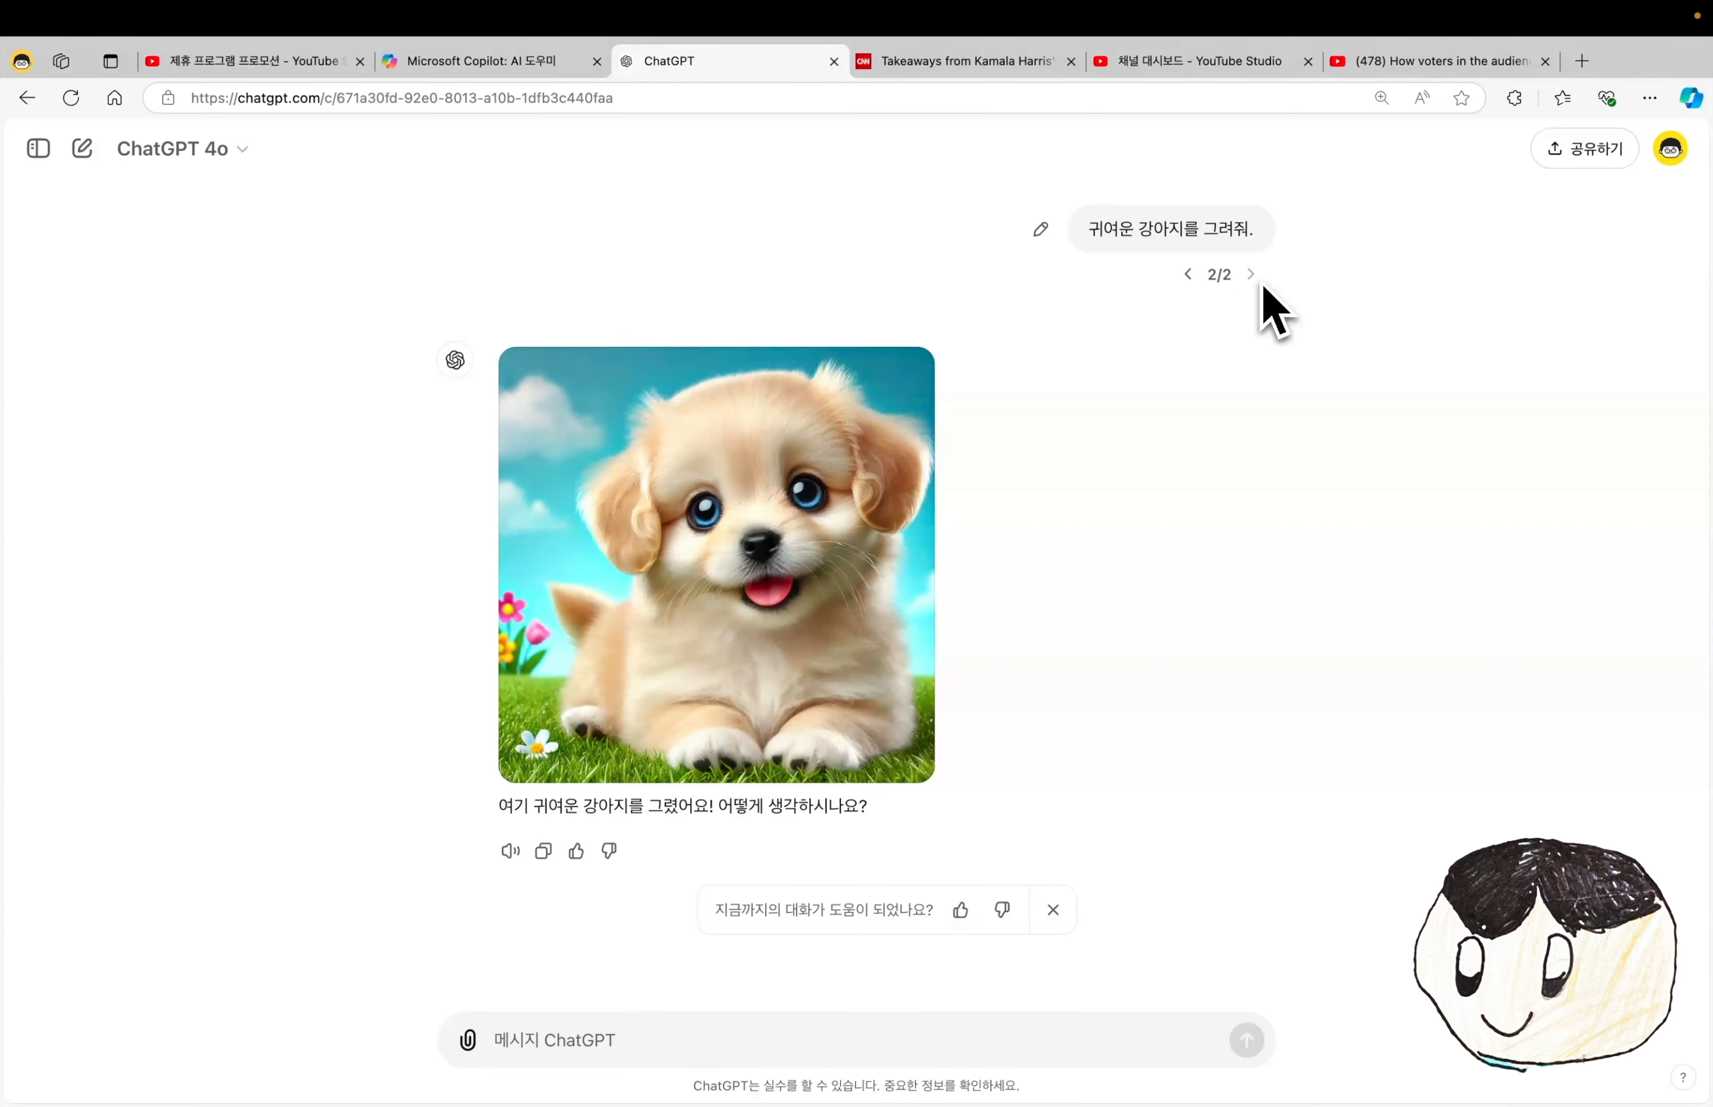
{"action": "left_click", "coordinate": [1188, 275]}
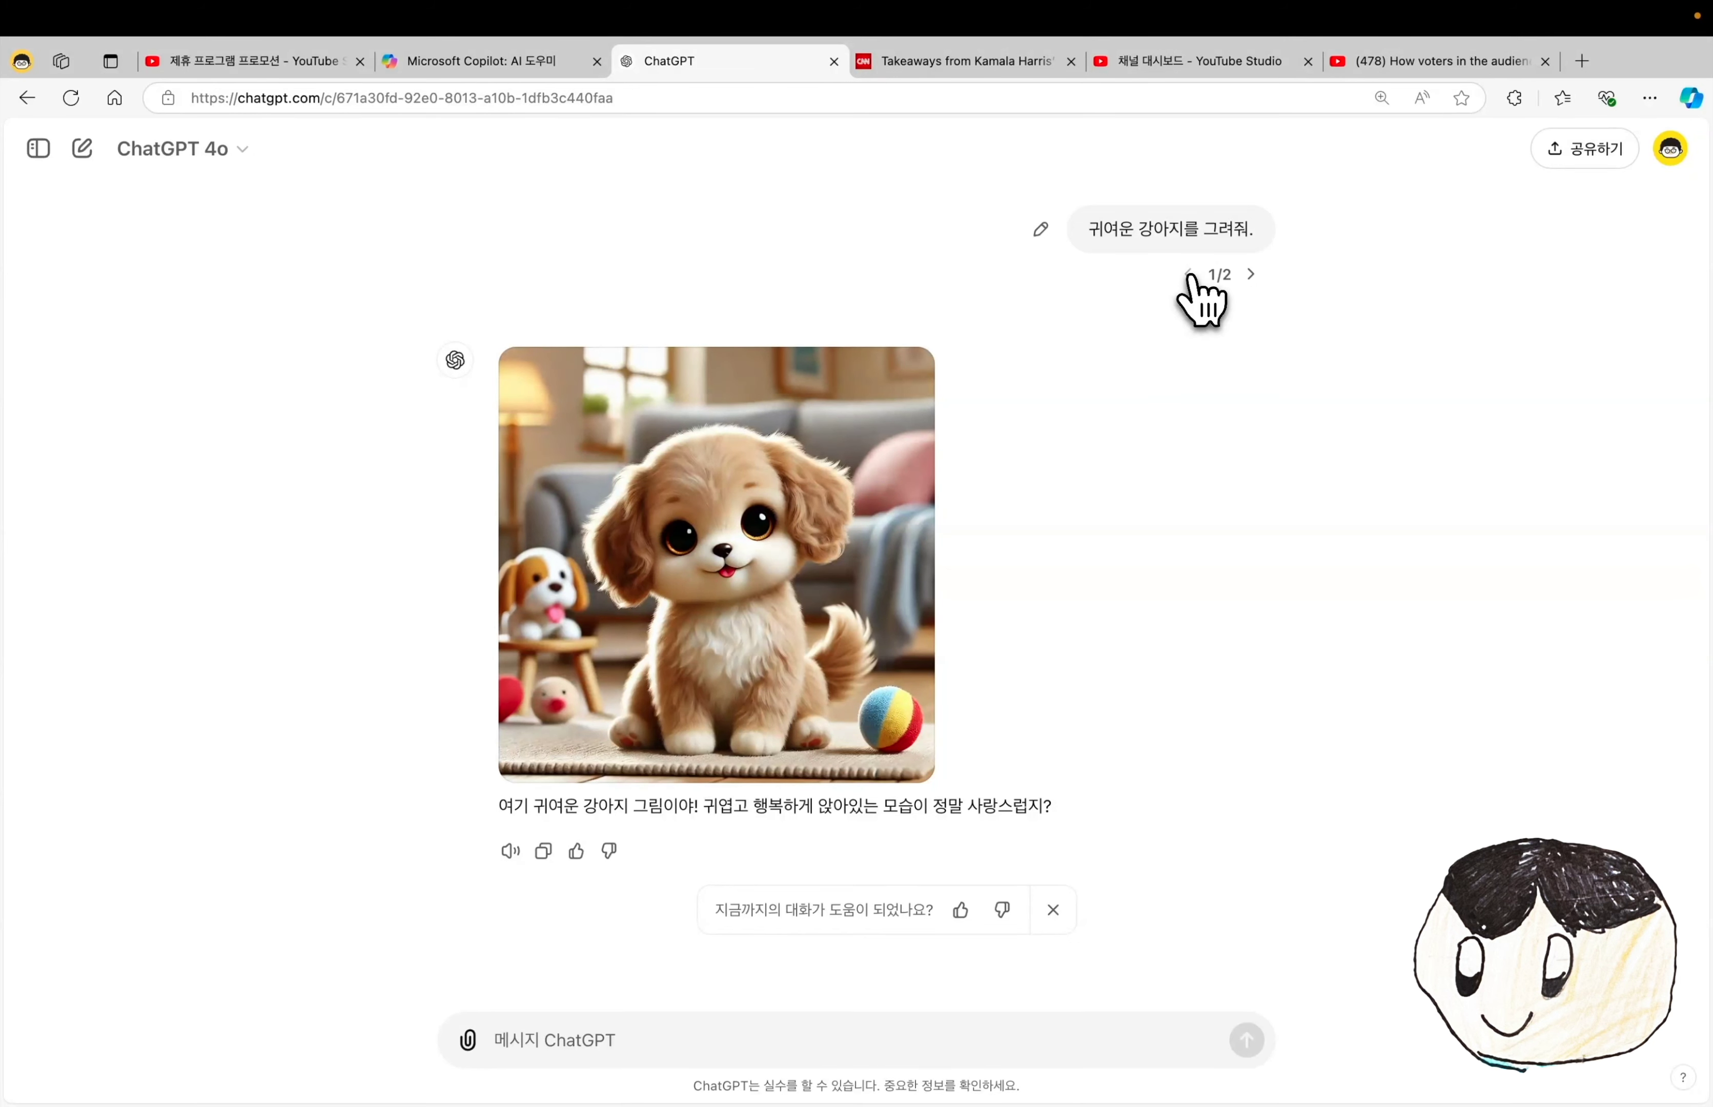
{"action": "left_click", "coordinate": [1251, 275]}
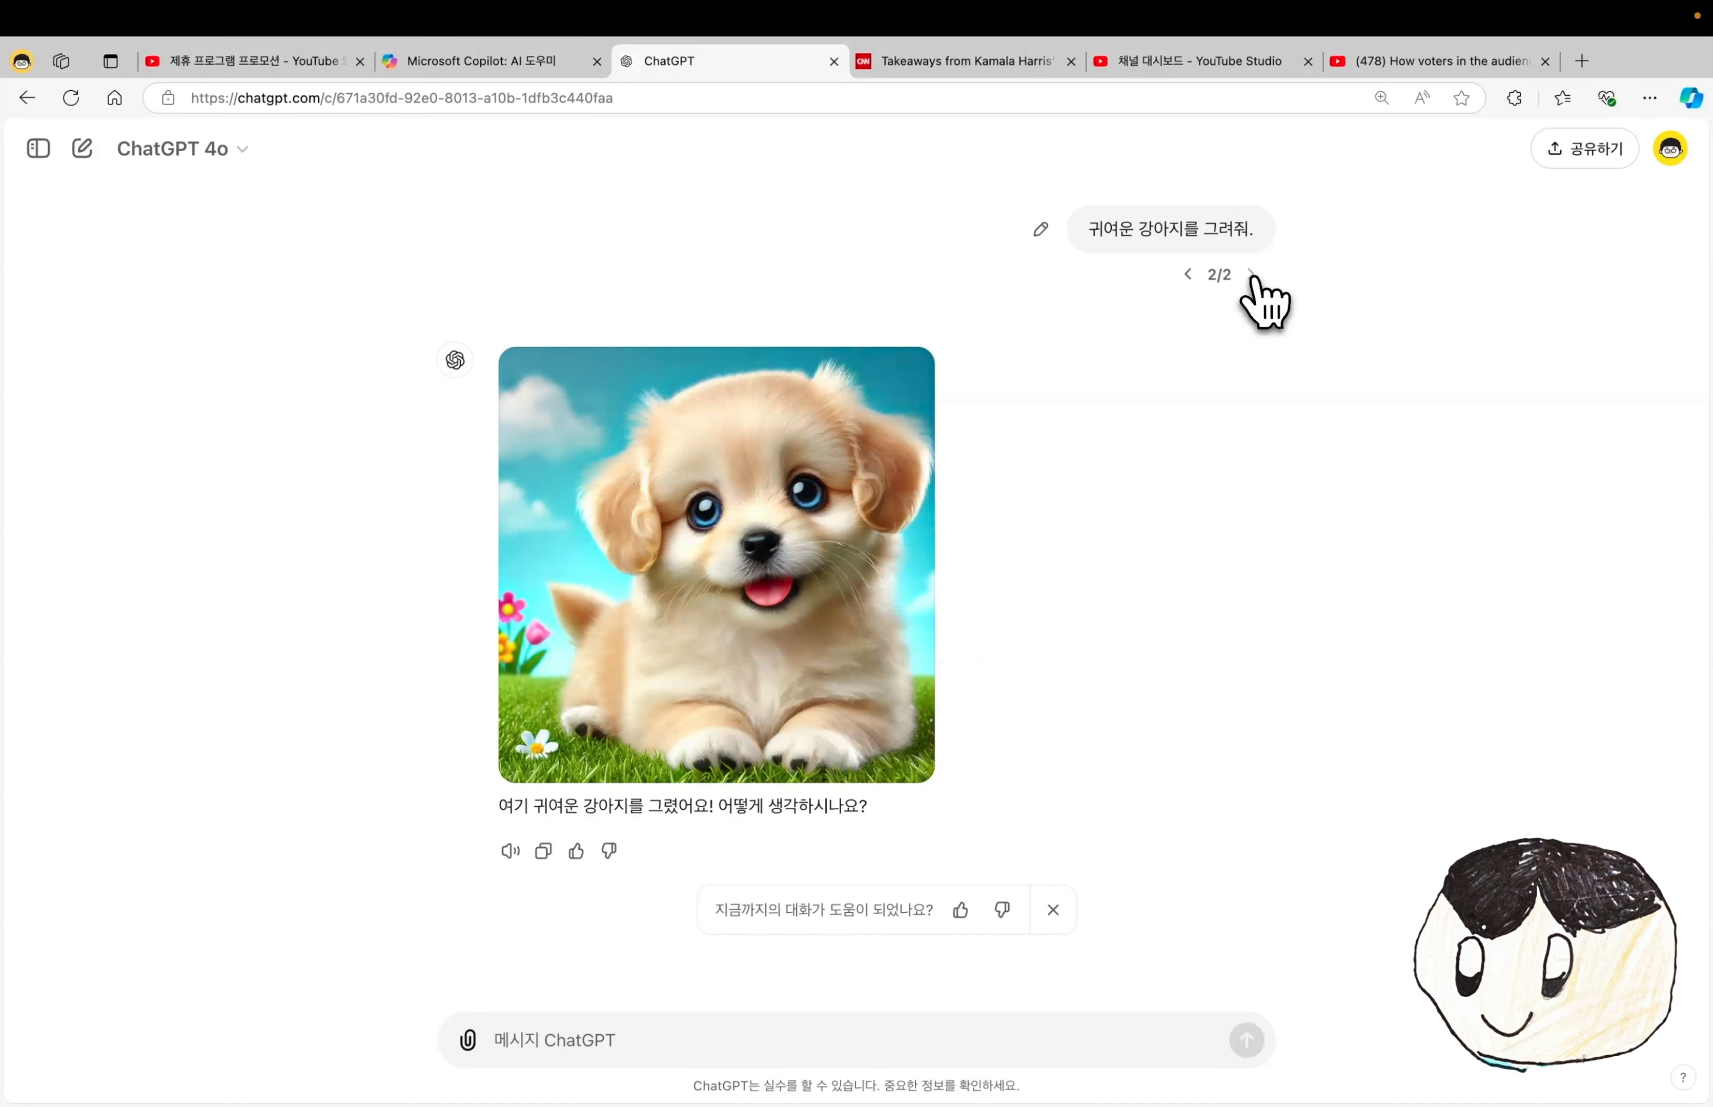
- Send the detailed image request "들판을 뛰어다니는 흰색 아기 불독을 일본 애니메이션 스타일로 귀엽게 그려줘."
{"action": "left_click", "coordinate": [584, 1040]}
{"action": "type", "text": "들판을 뛰어다니는 흰색 아기 불독을 일본 애니메이션 스타일로 귀엽게 그려줘."}
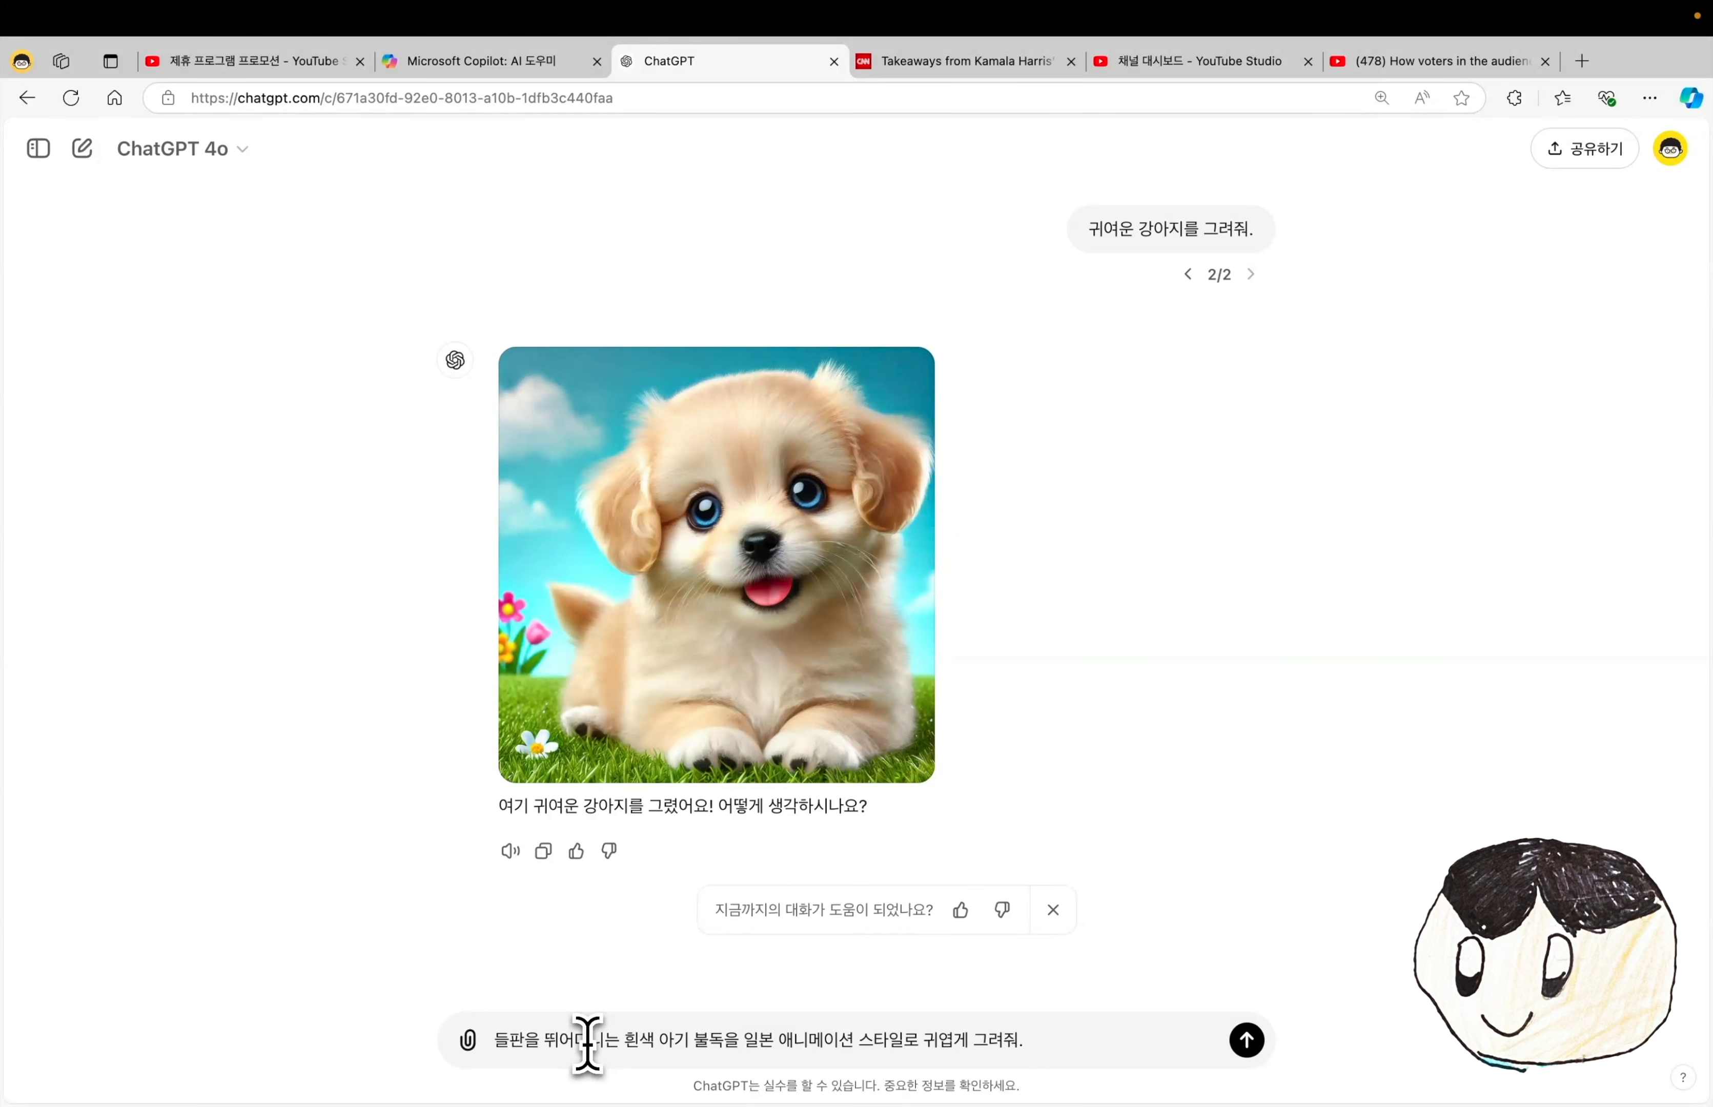
{"action": "key", "text": "Return"}
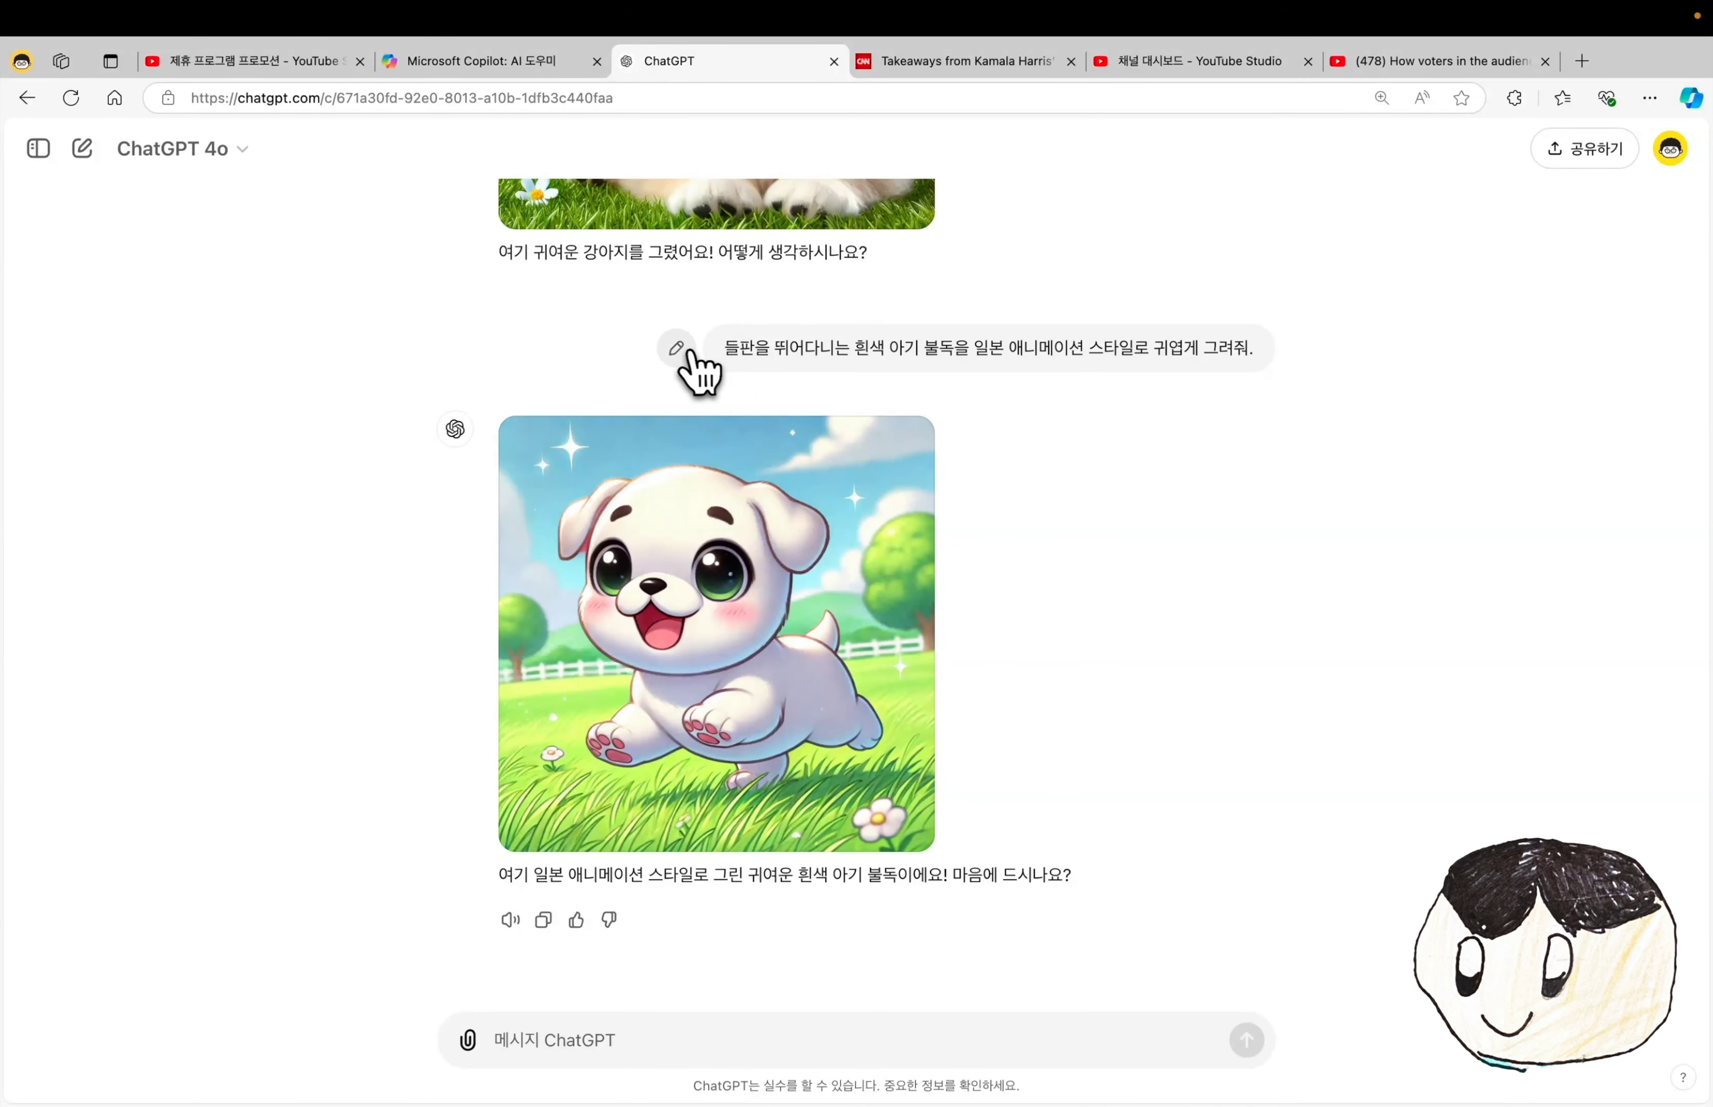
- Resend the white baby bulldog prompt without rewording it to generate another version of the image
{"action": "left_click", "coordinate": [692, 352]}
{"action": "left_click", "coordinate": [1151, 336]}
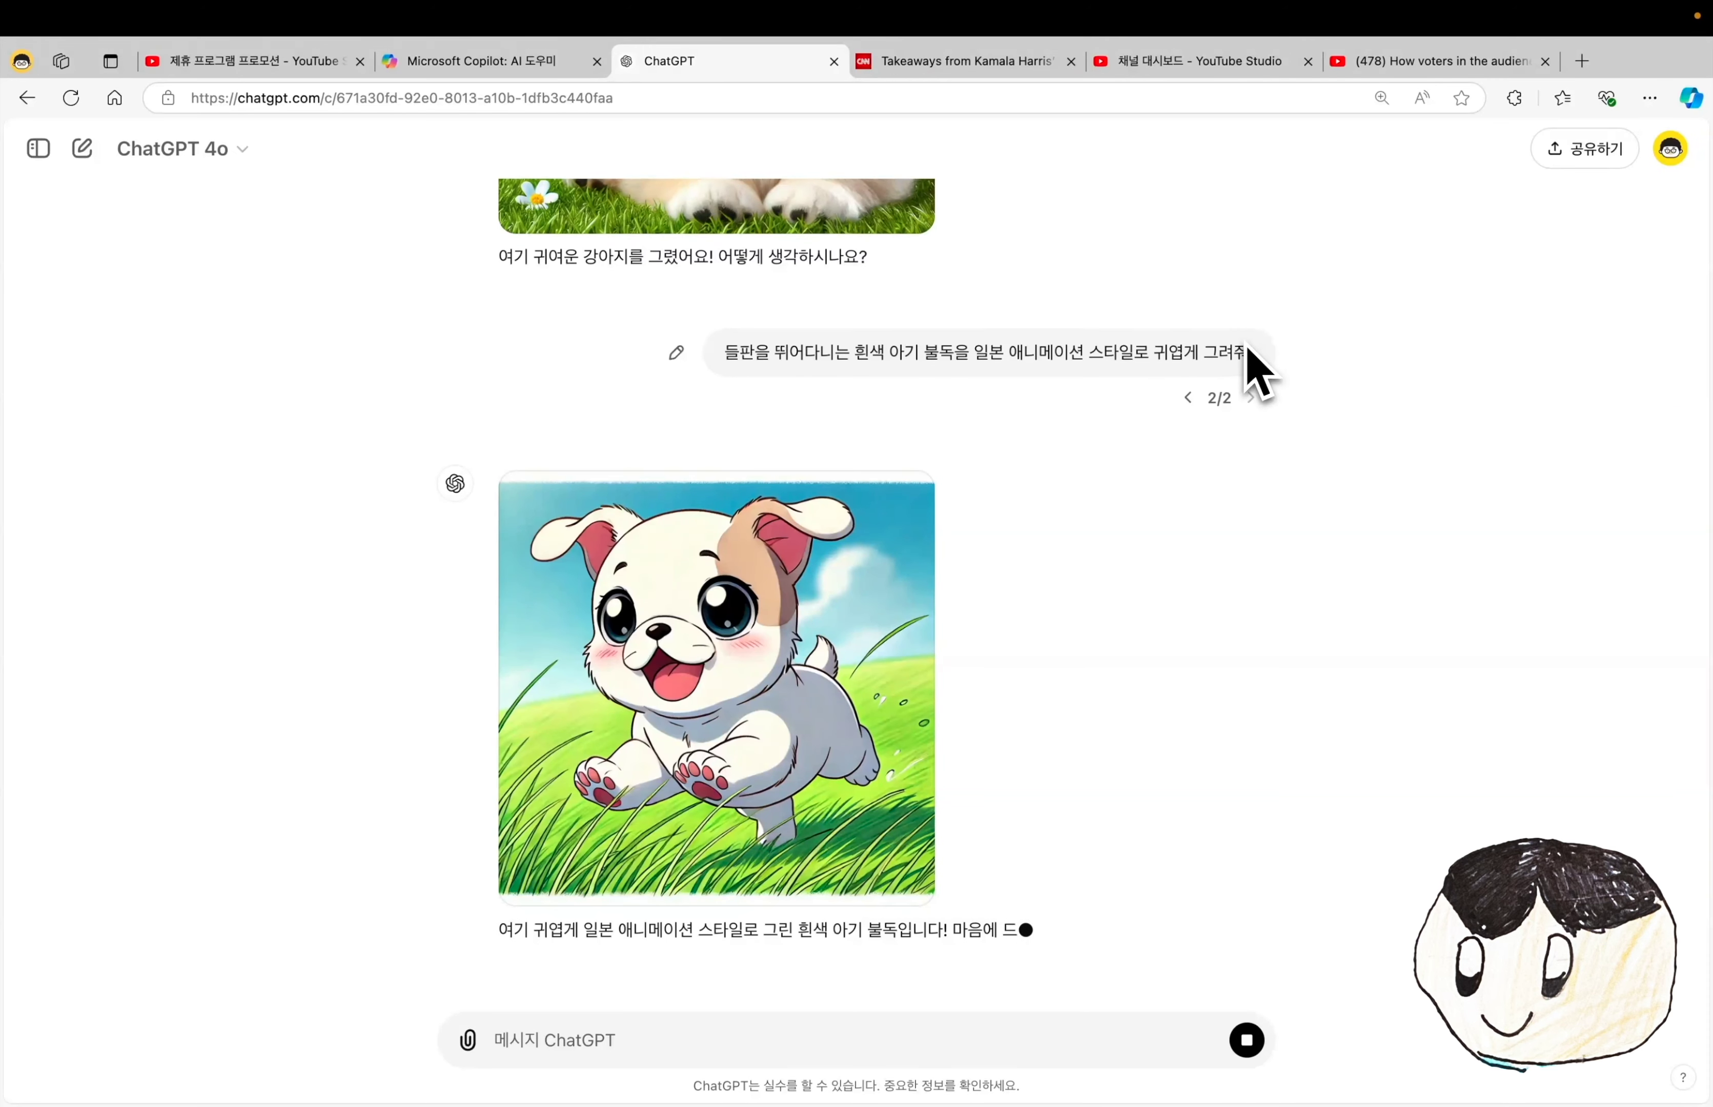
- Compare the alternative versions of the puppy and bulldog images by switching between them, ending on the second bulldog version
{"action": "left_click", "coordinate": [1188, 397]}
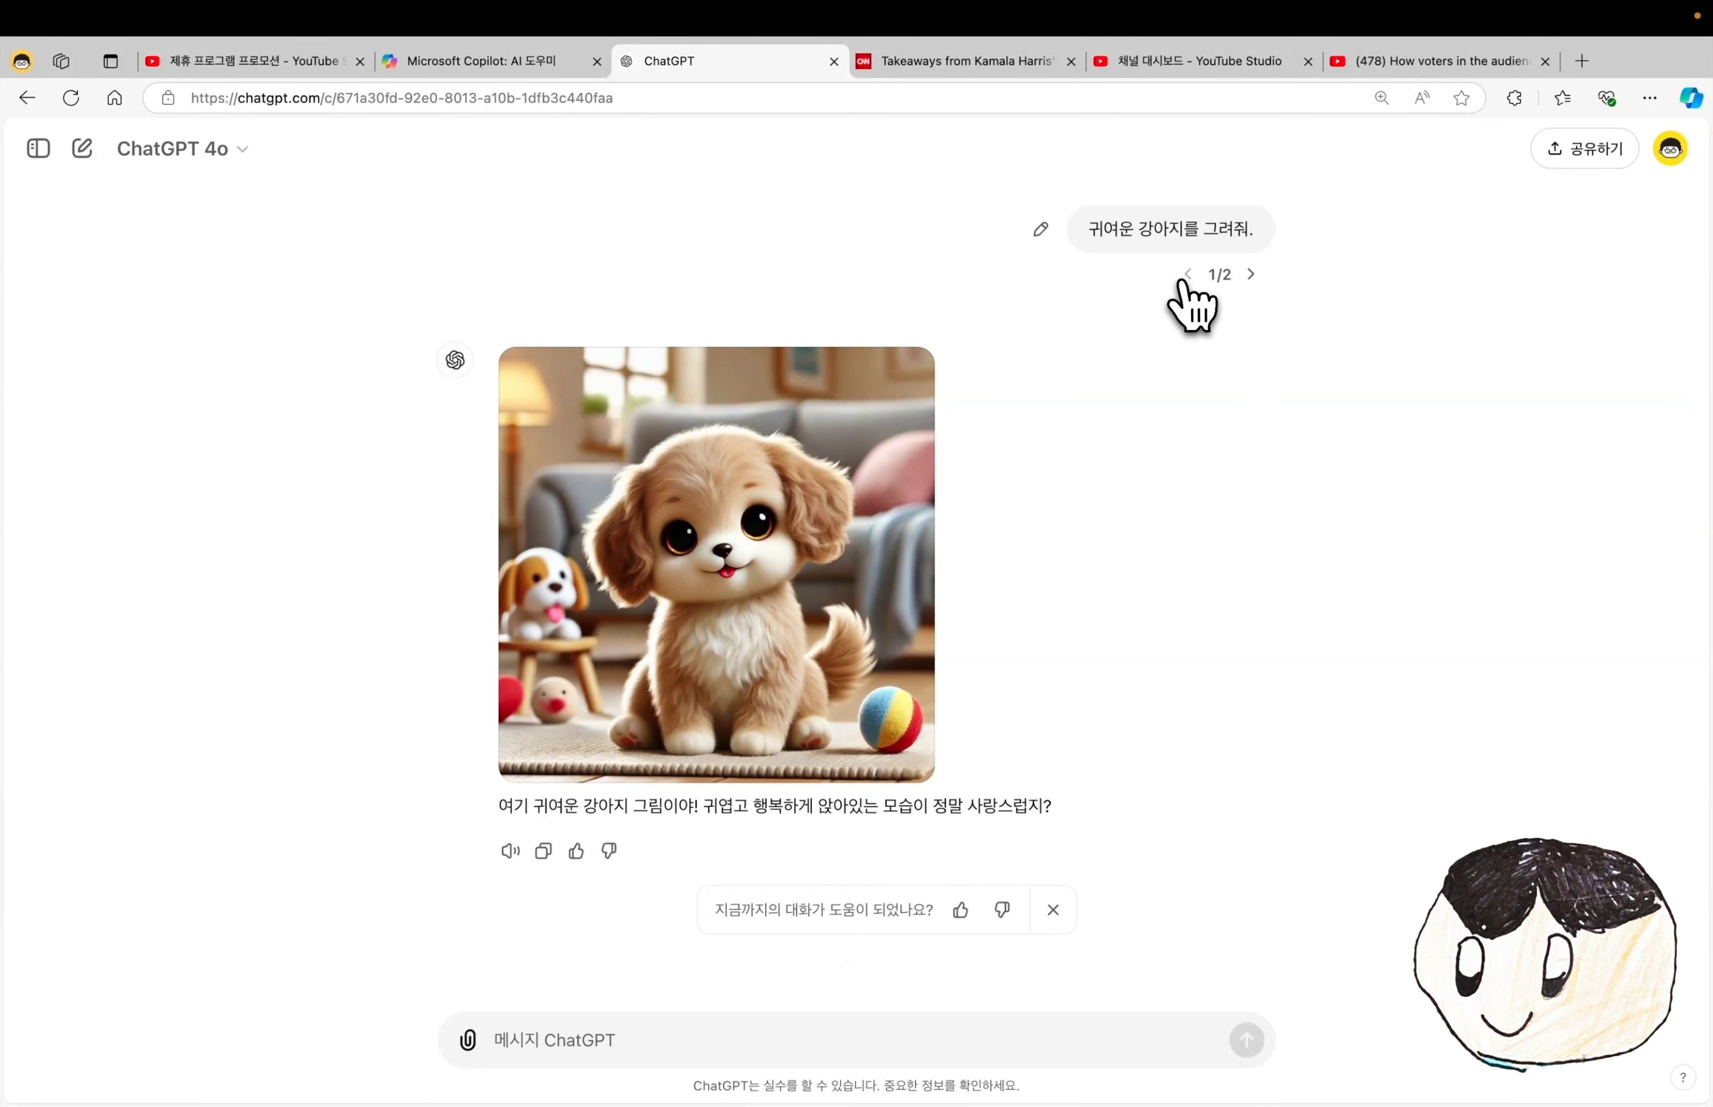
{"action": "left_click", "coordinate": [1251, 274]}
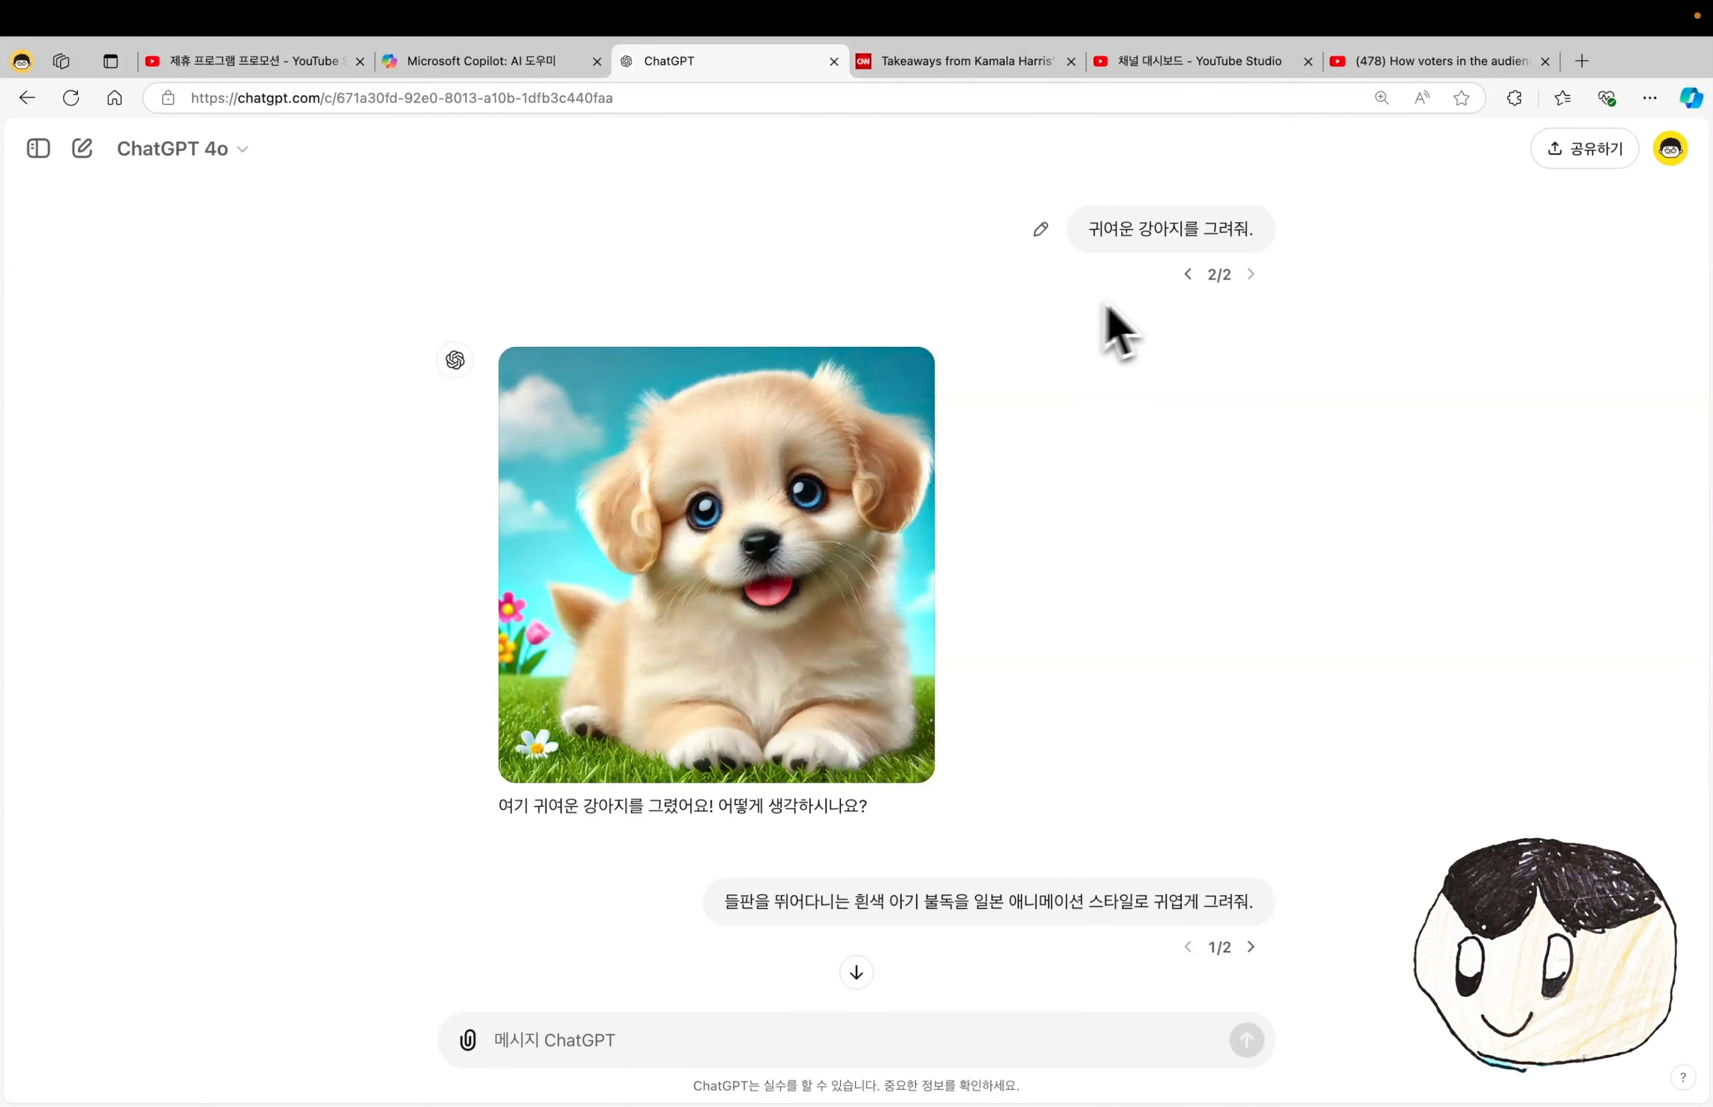
{"action": "scroll", "coordinate": [1151, 345], "scroll_direction": "down", "scroll_amount": 8}
{"action": "left_click", "coordinate": [1252, 343]}
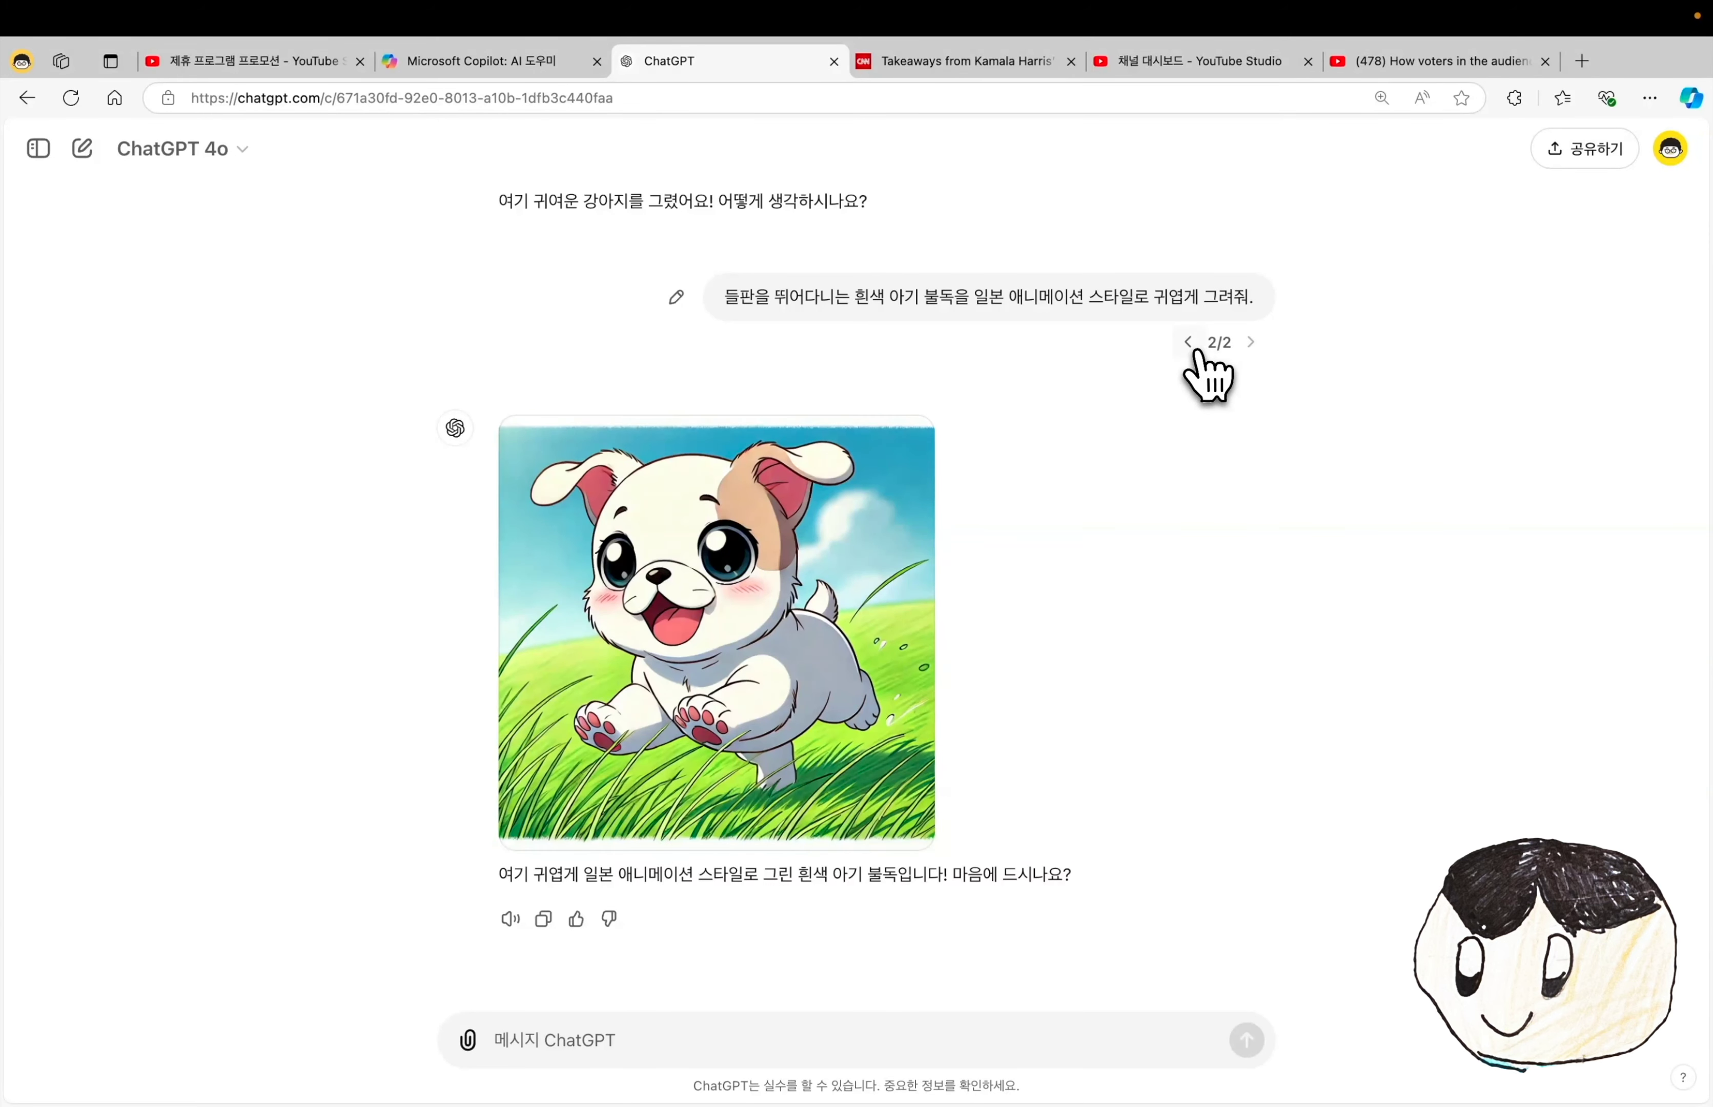
{"action": "left_click", "coordinate": [1188, 343]}
{"action": "left_click", "coordinate": [1251, 343]}
{"action": "left_click", "coordinate": [1188, 343]}
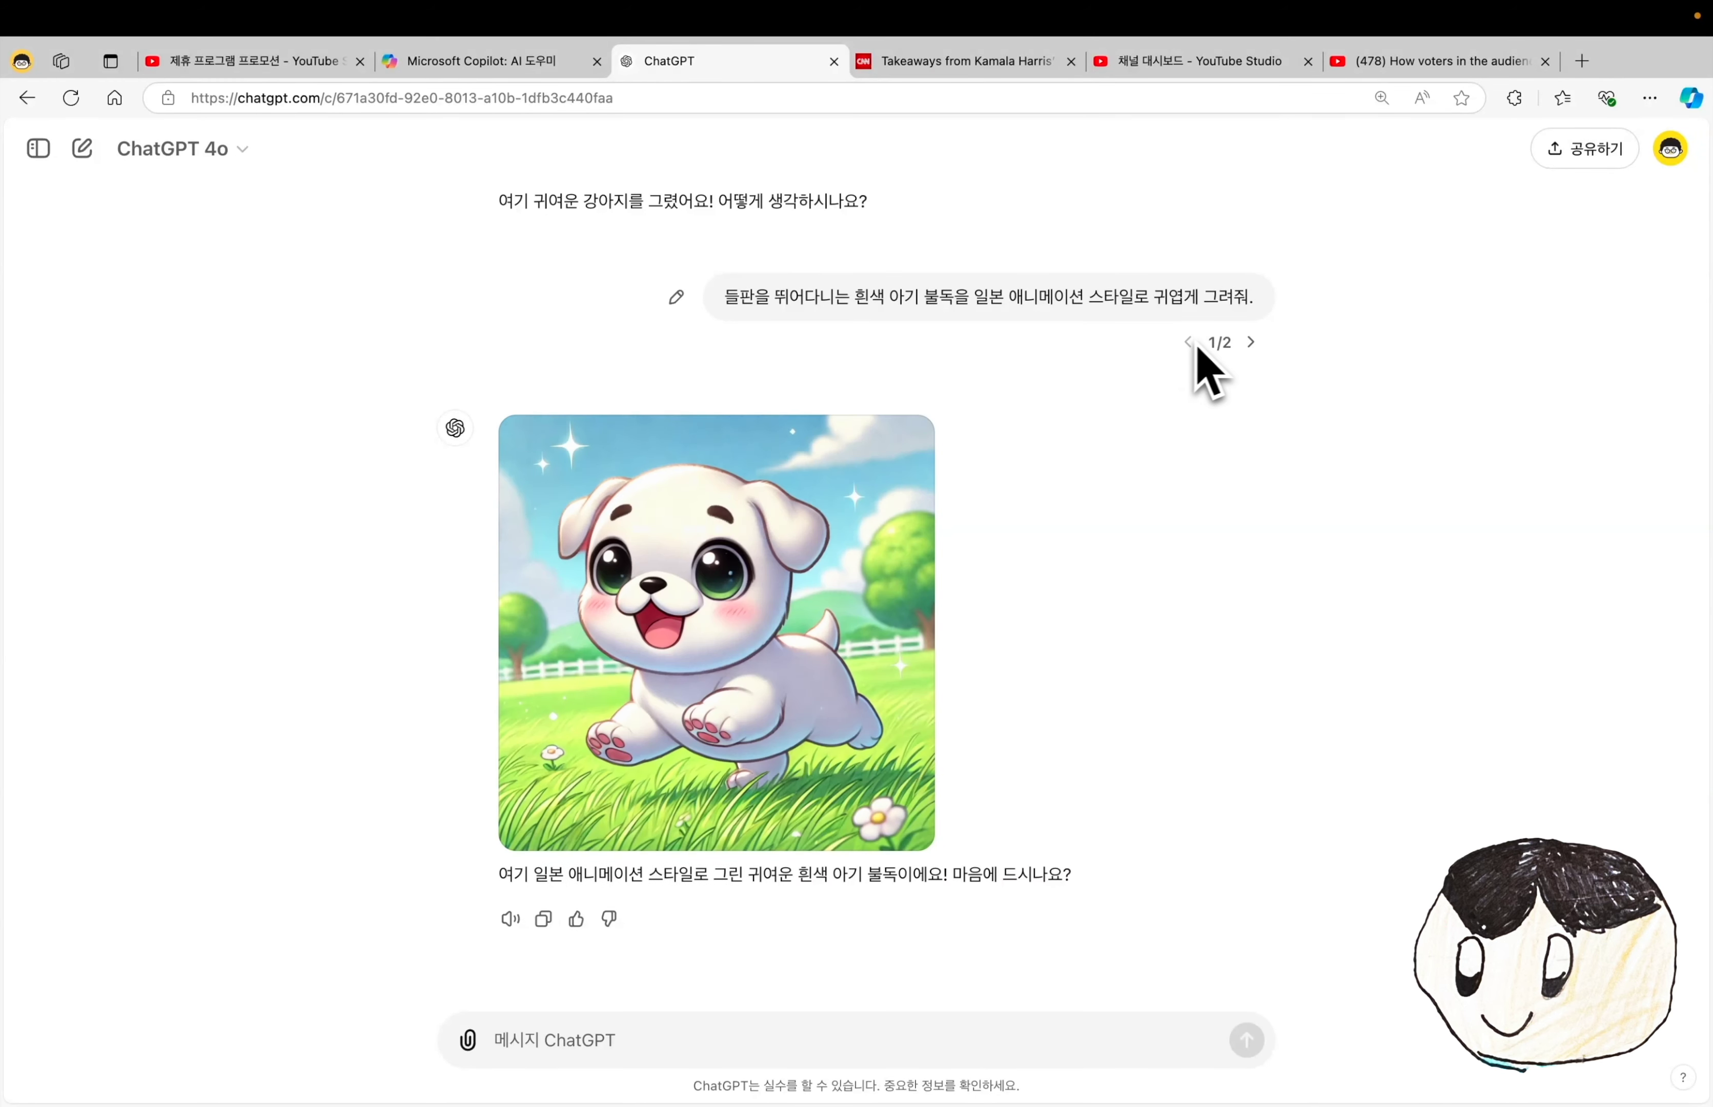
{"action": "left_click", "coordinate": [1251, 343]}
{"action": "left_click", "coordinate": [1200, 343]}
{"action": "left_click", "coordinate": [1249, 344]}
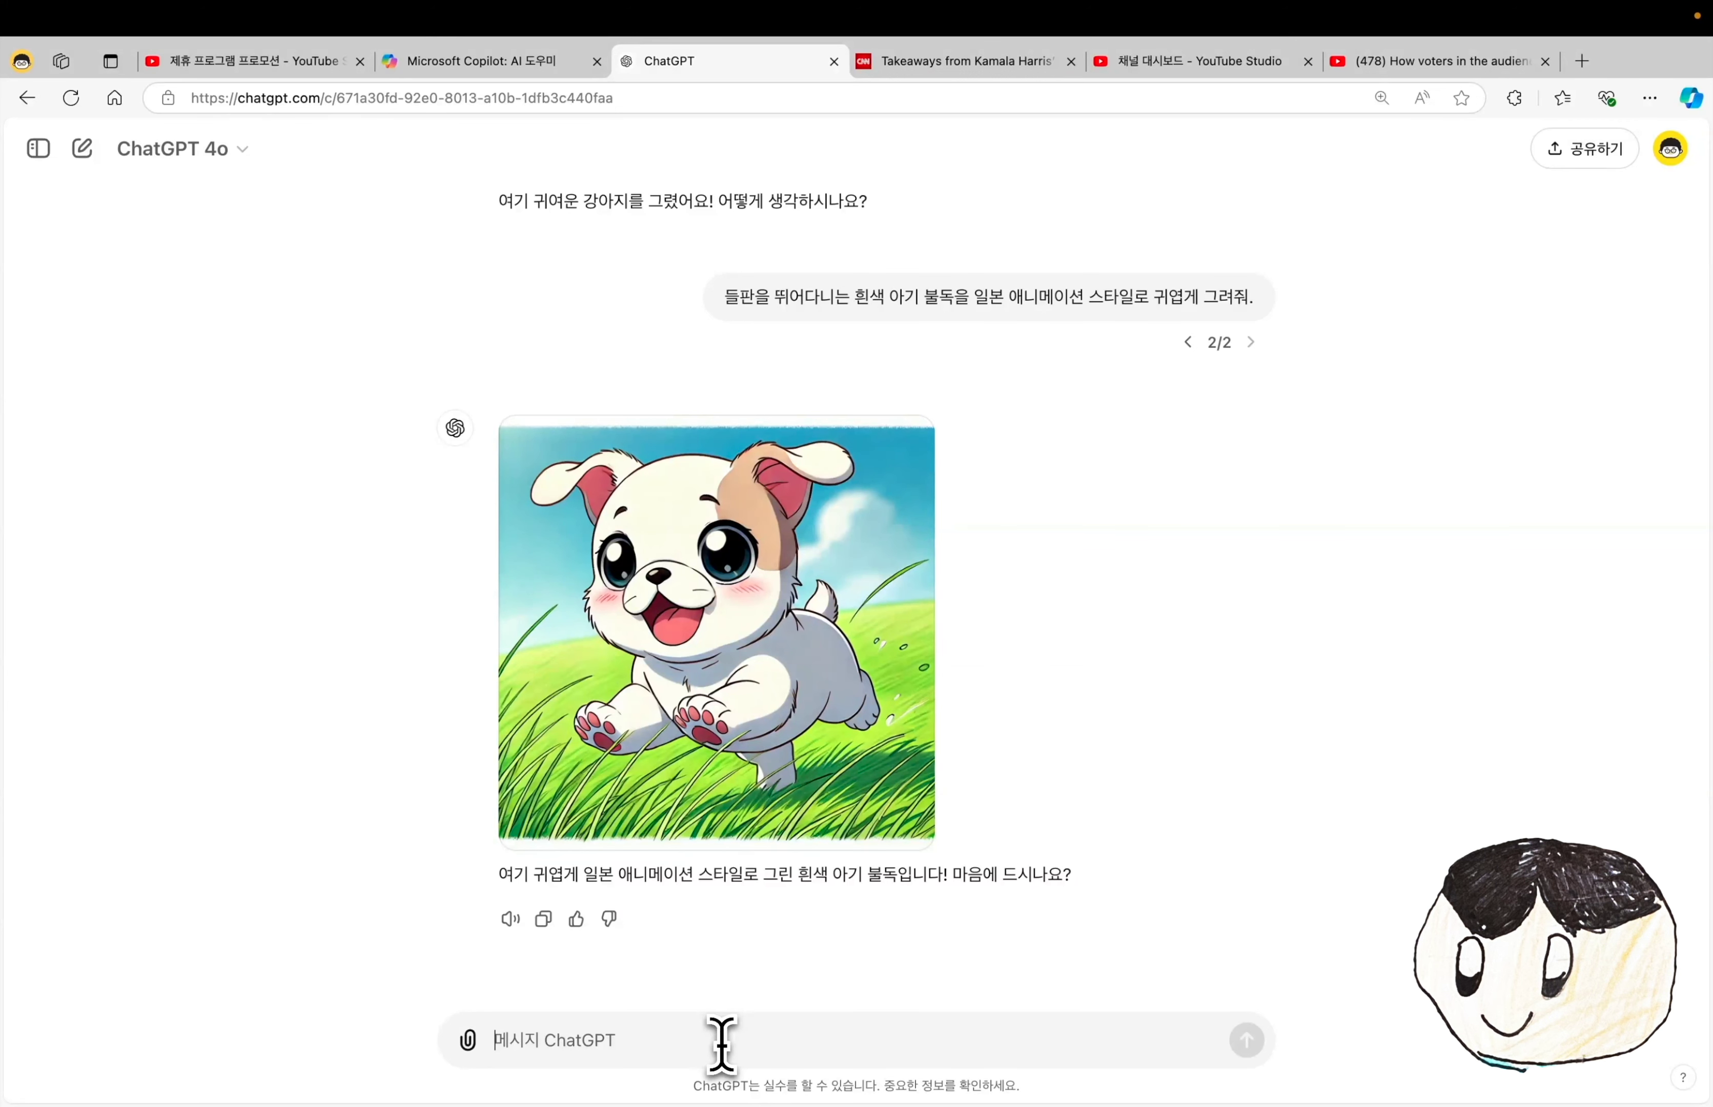
- Send the follow-up request "이 강아지를 조금더 큰 강아지로 바꿔줘." and compare the new image with the previous bulldog
{"action": "type", "text": "이 강아지를 조금더 큰 강아지로 바꿔줘."}
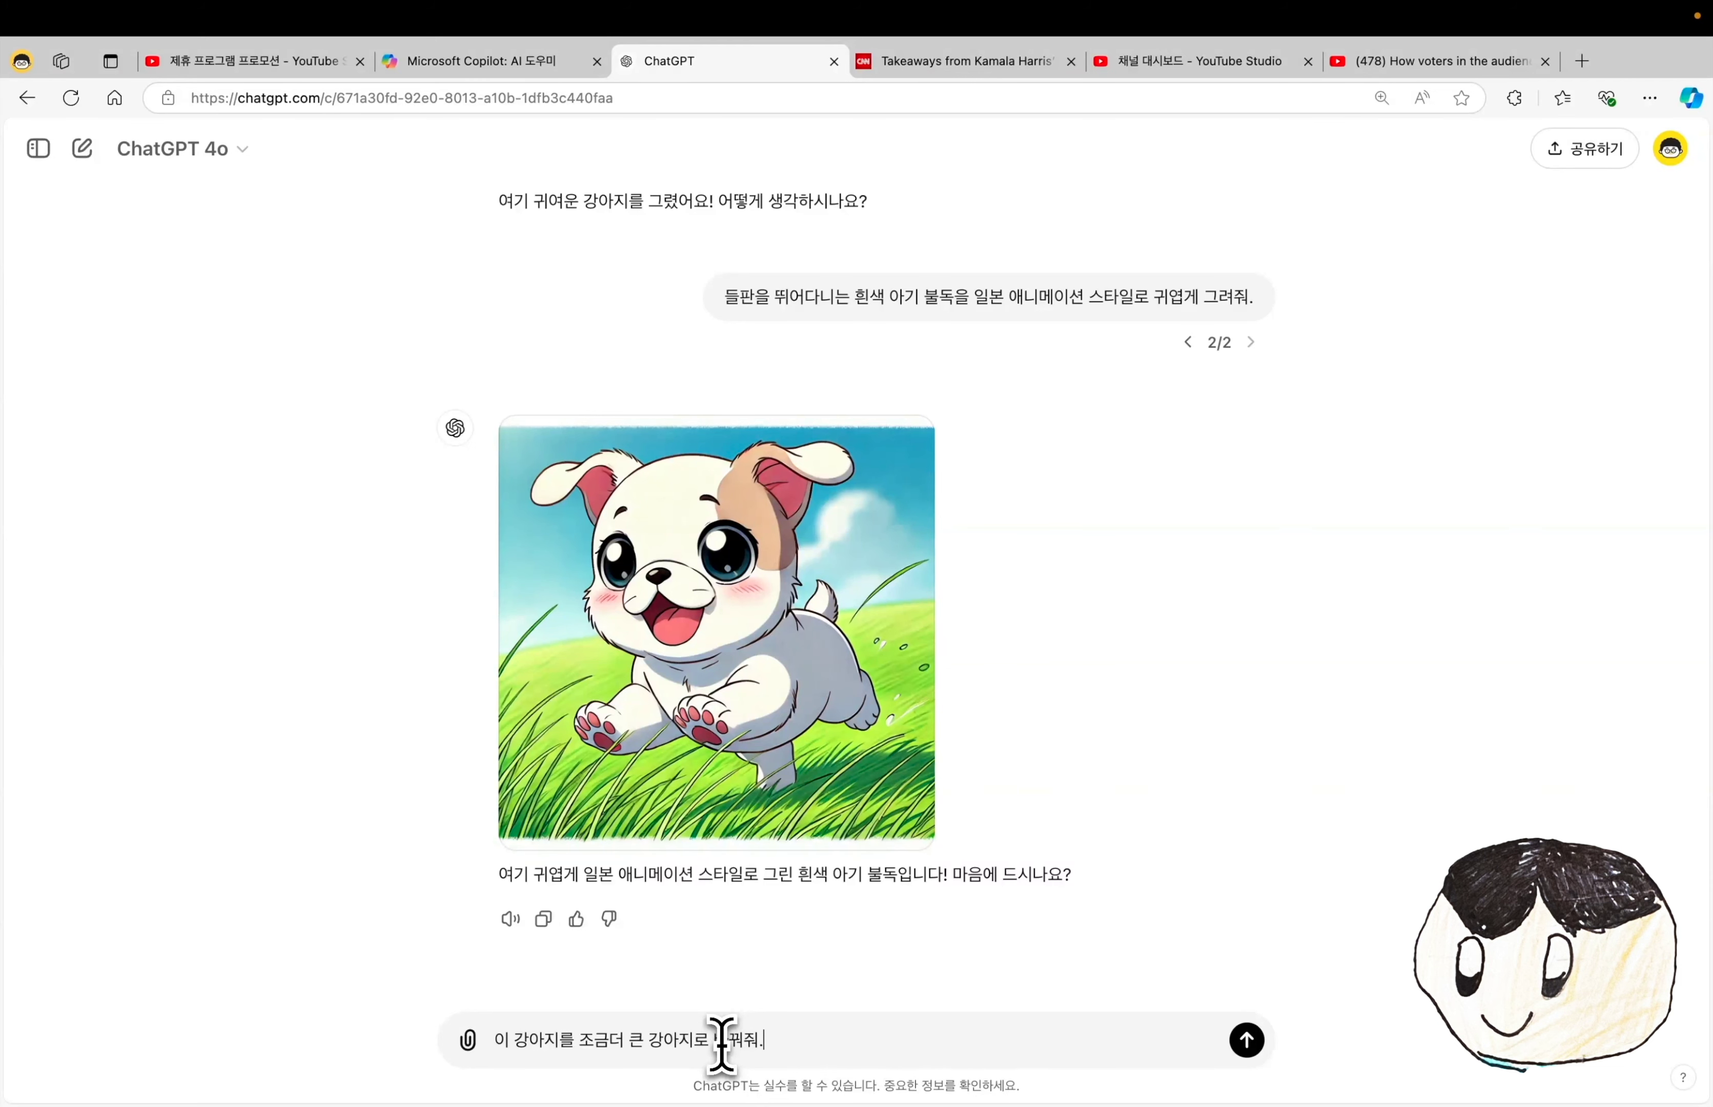
{"action": "key", "text": "Return"}
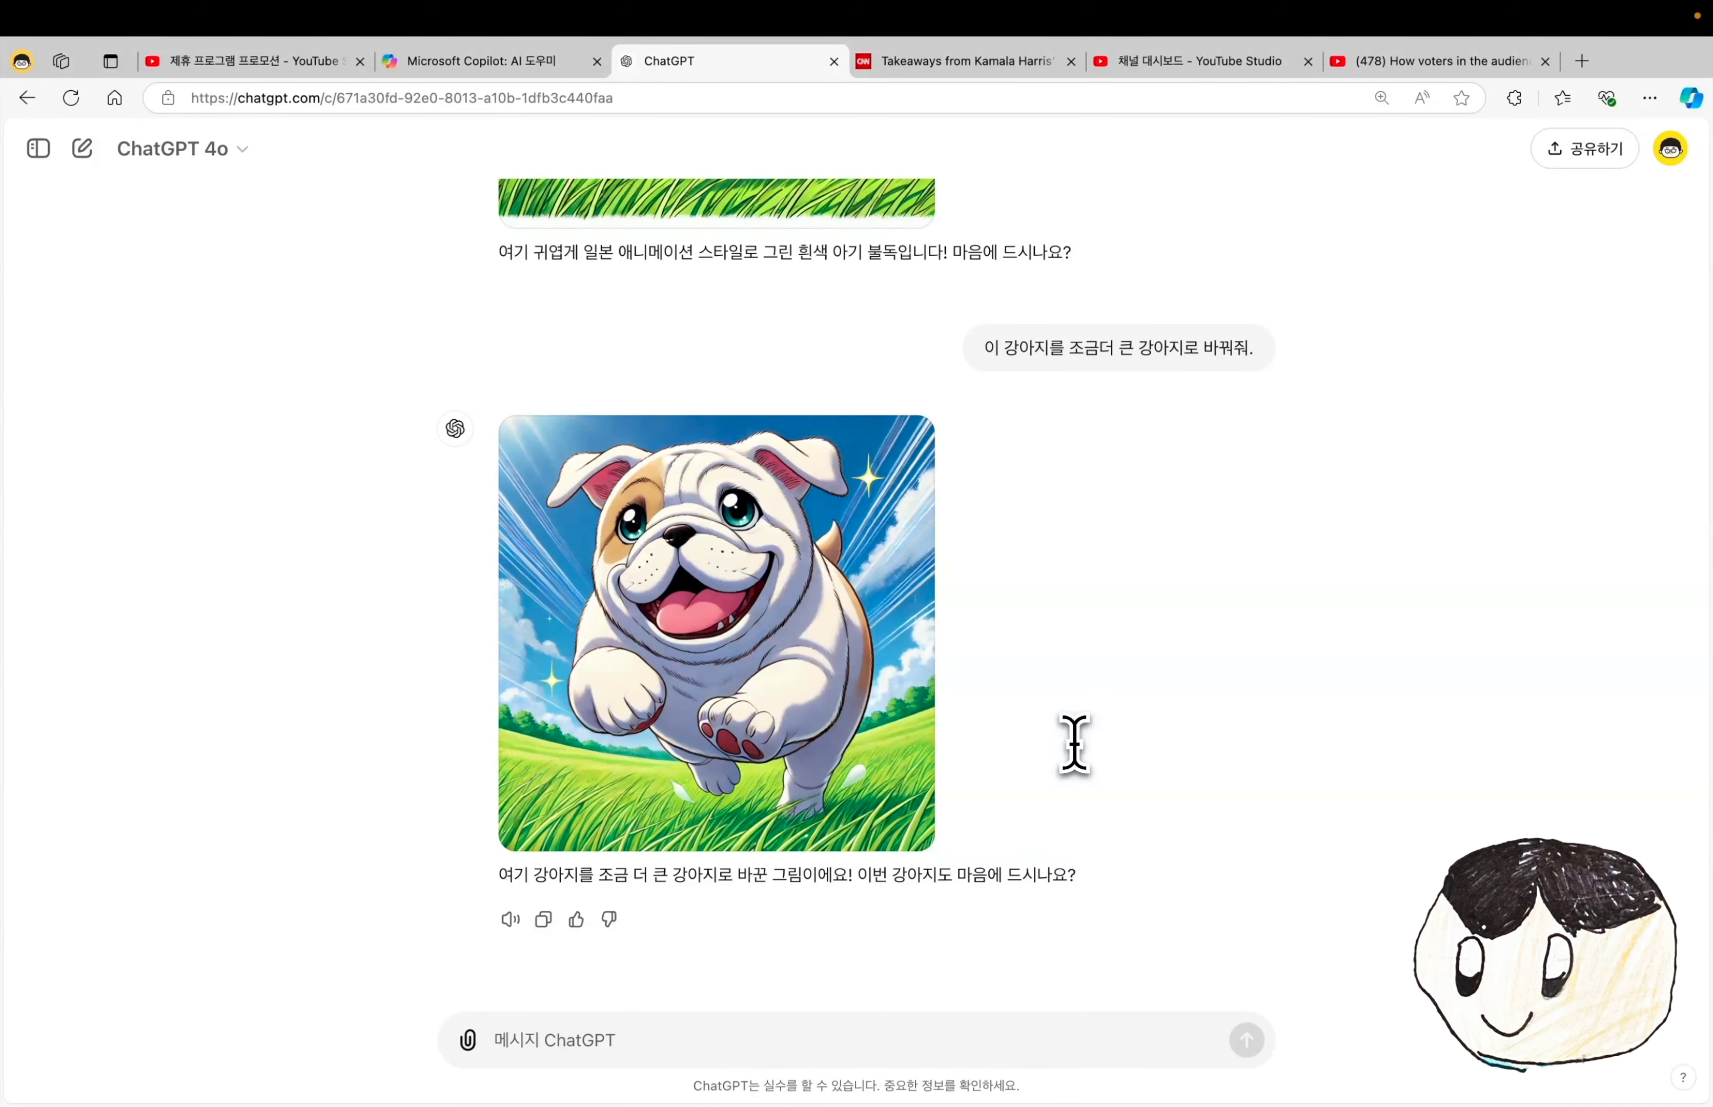
{"action": "scroll", "coordinate": [1074, 744], "scroll_direction": "up", "scroll_amount": 5}
{"action": "scroll", "coordinate": [1074, 744], "scroll_direction": "down", "scroll_amount": 3}
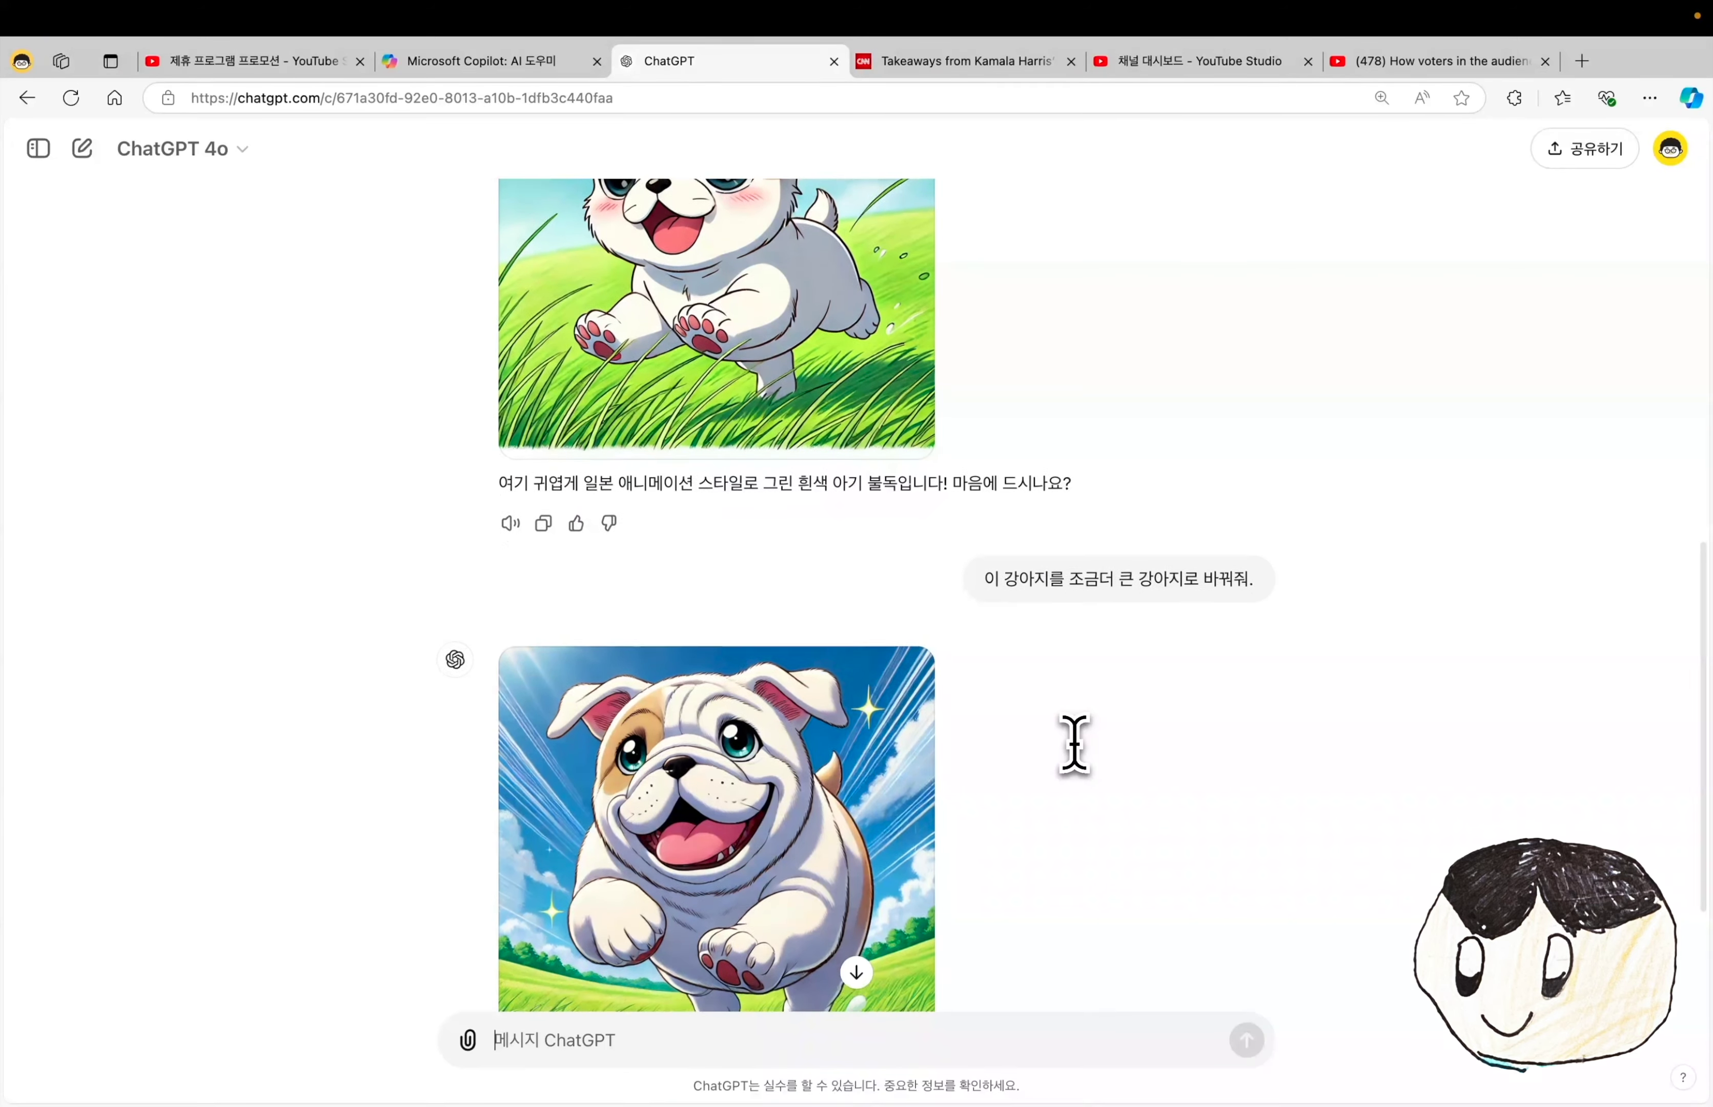
{"action": "scroll", "coordinate": [1074, 744], "scroll_direction": "up", "scroll_amount": 4}
{"action": "scroll", "coordinate": [1074, 744], "scroll_direction": "down", "scroll_amount": 3}
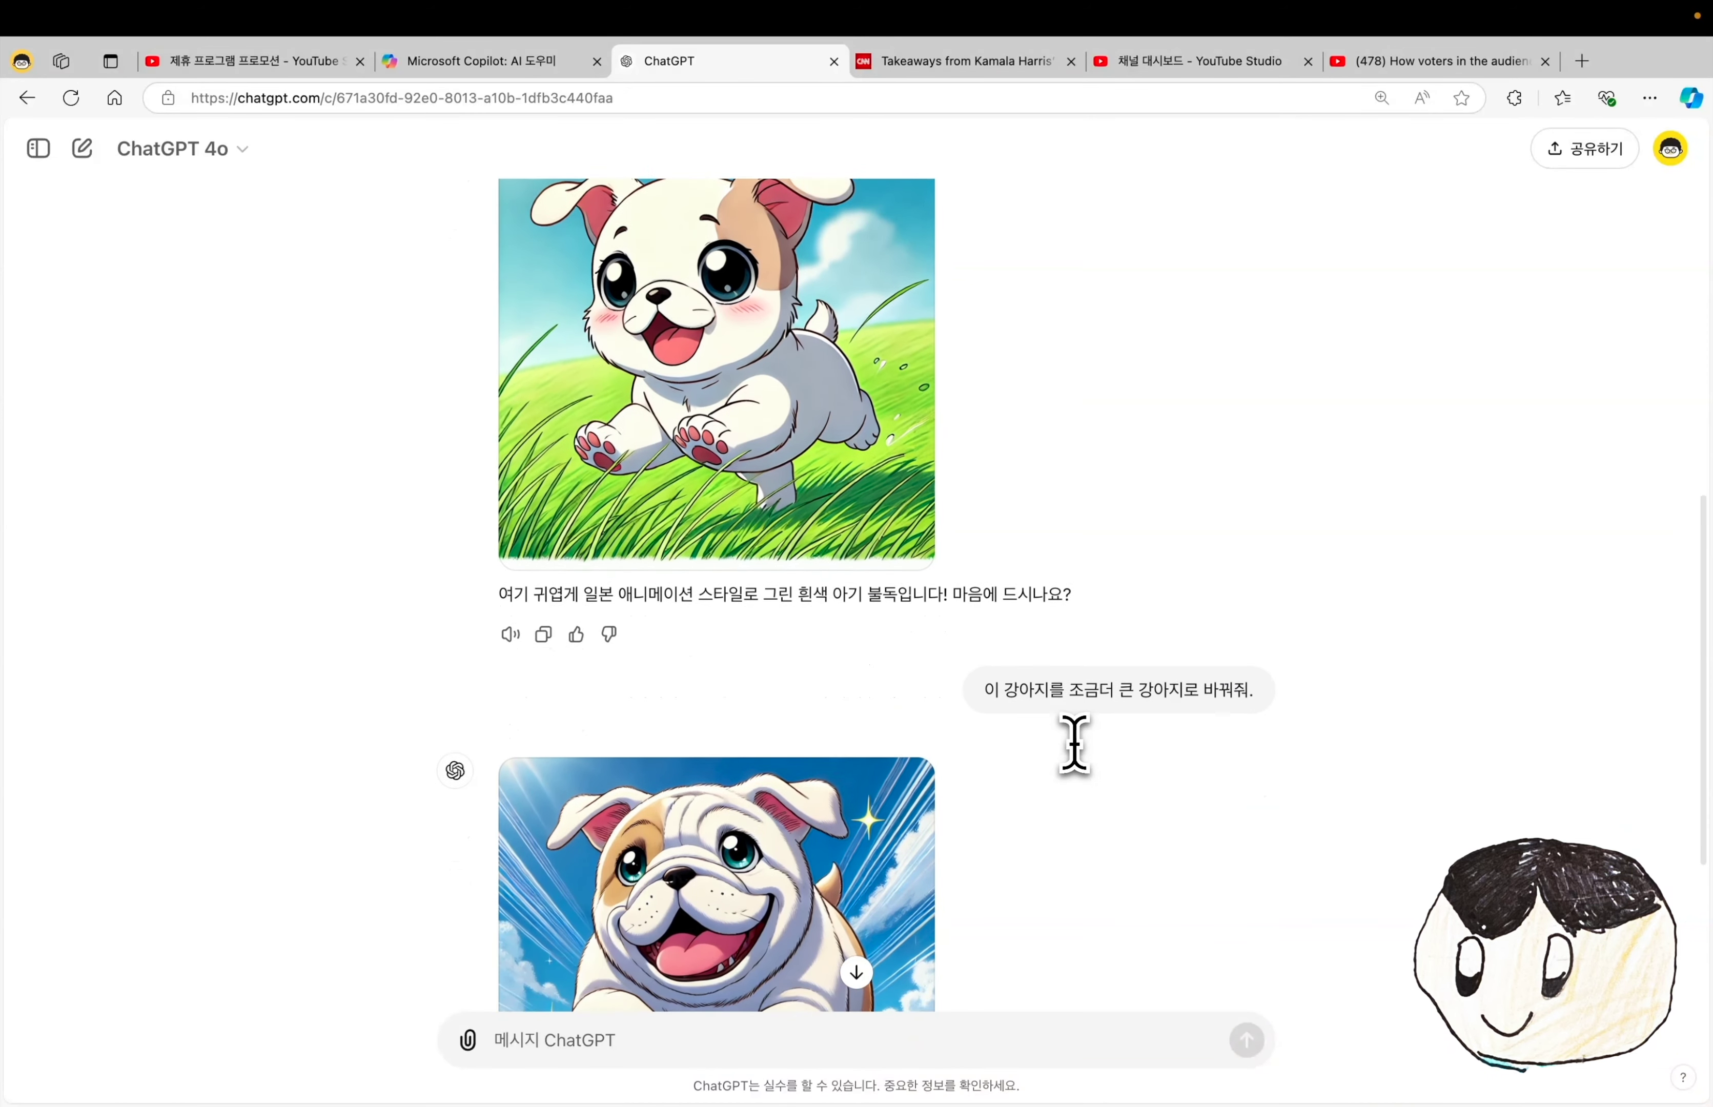
{"action": "triple_click", "coordinate": [1063, 621]}
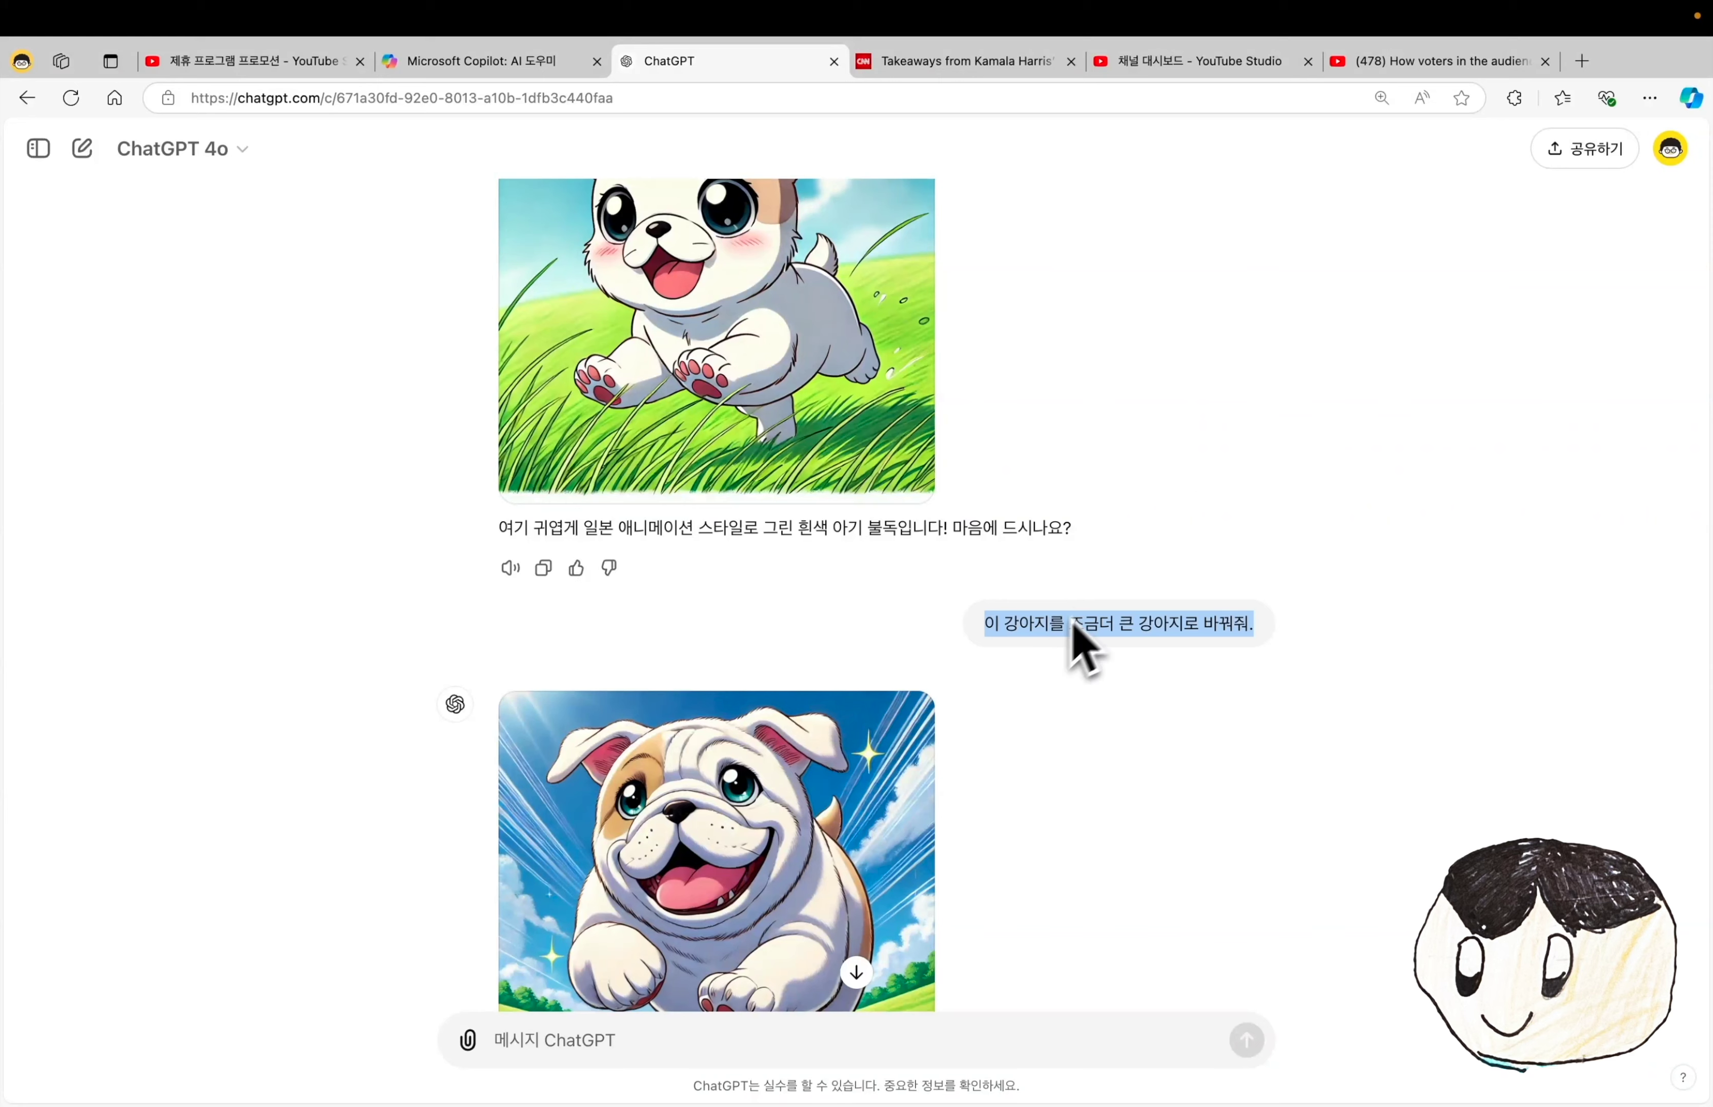
{"action": "scroll", "coordinate": [1216, 461], "scroll_direction": "up", "scroll_amount": 3}
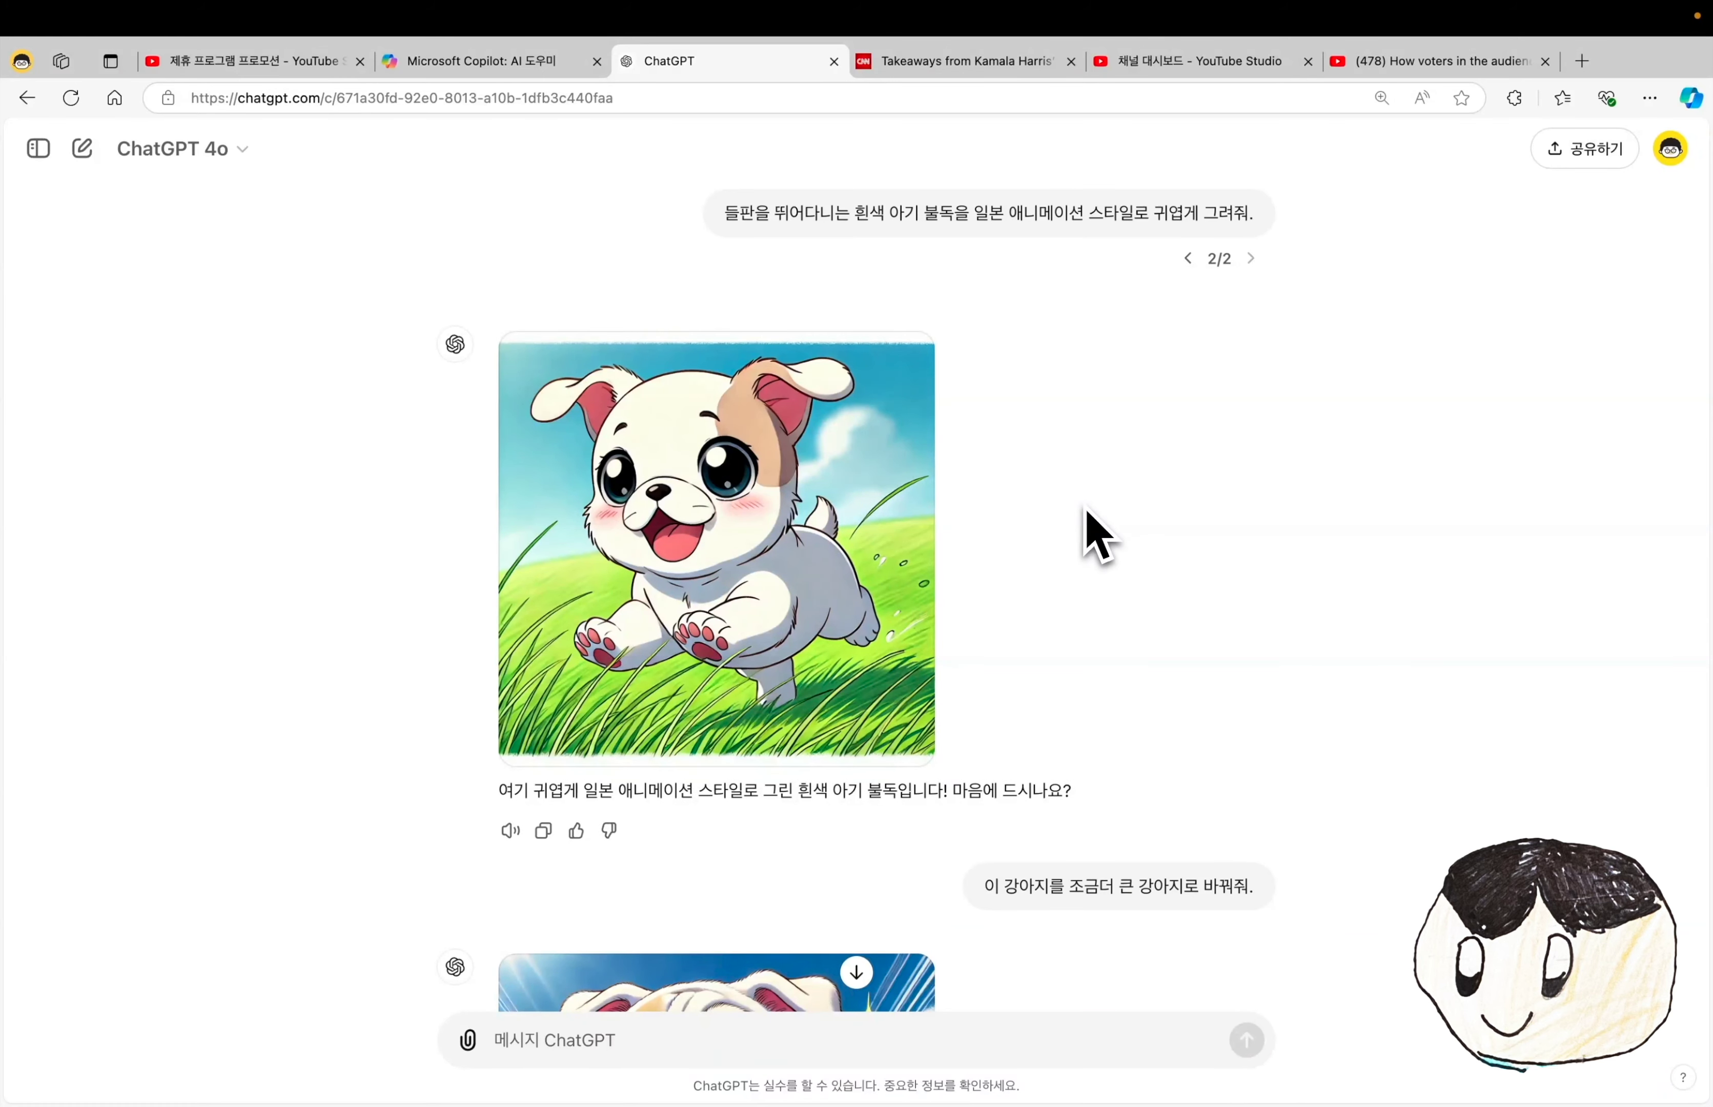
- Open the second bulldog image for area editing and brush a selection over the top of the dog's head
{"action": "left_click", "coordinate": [681, 417]}
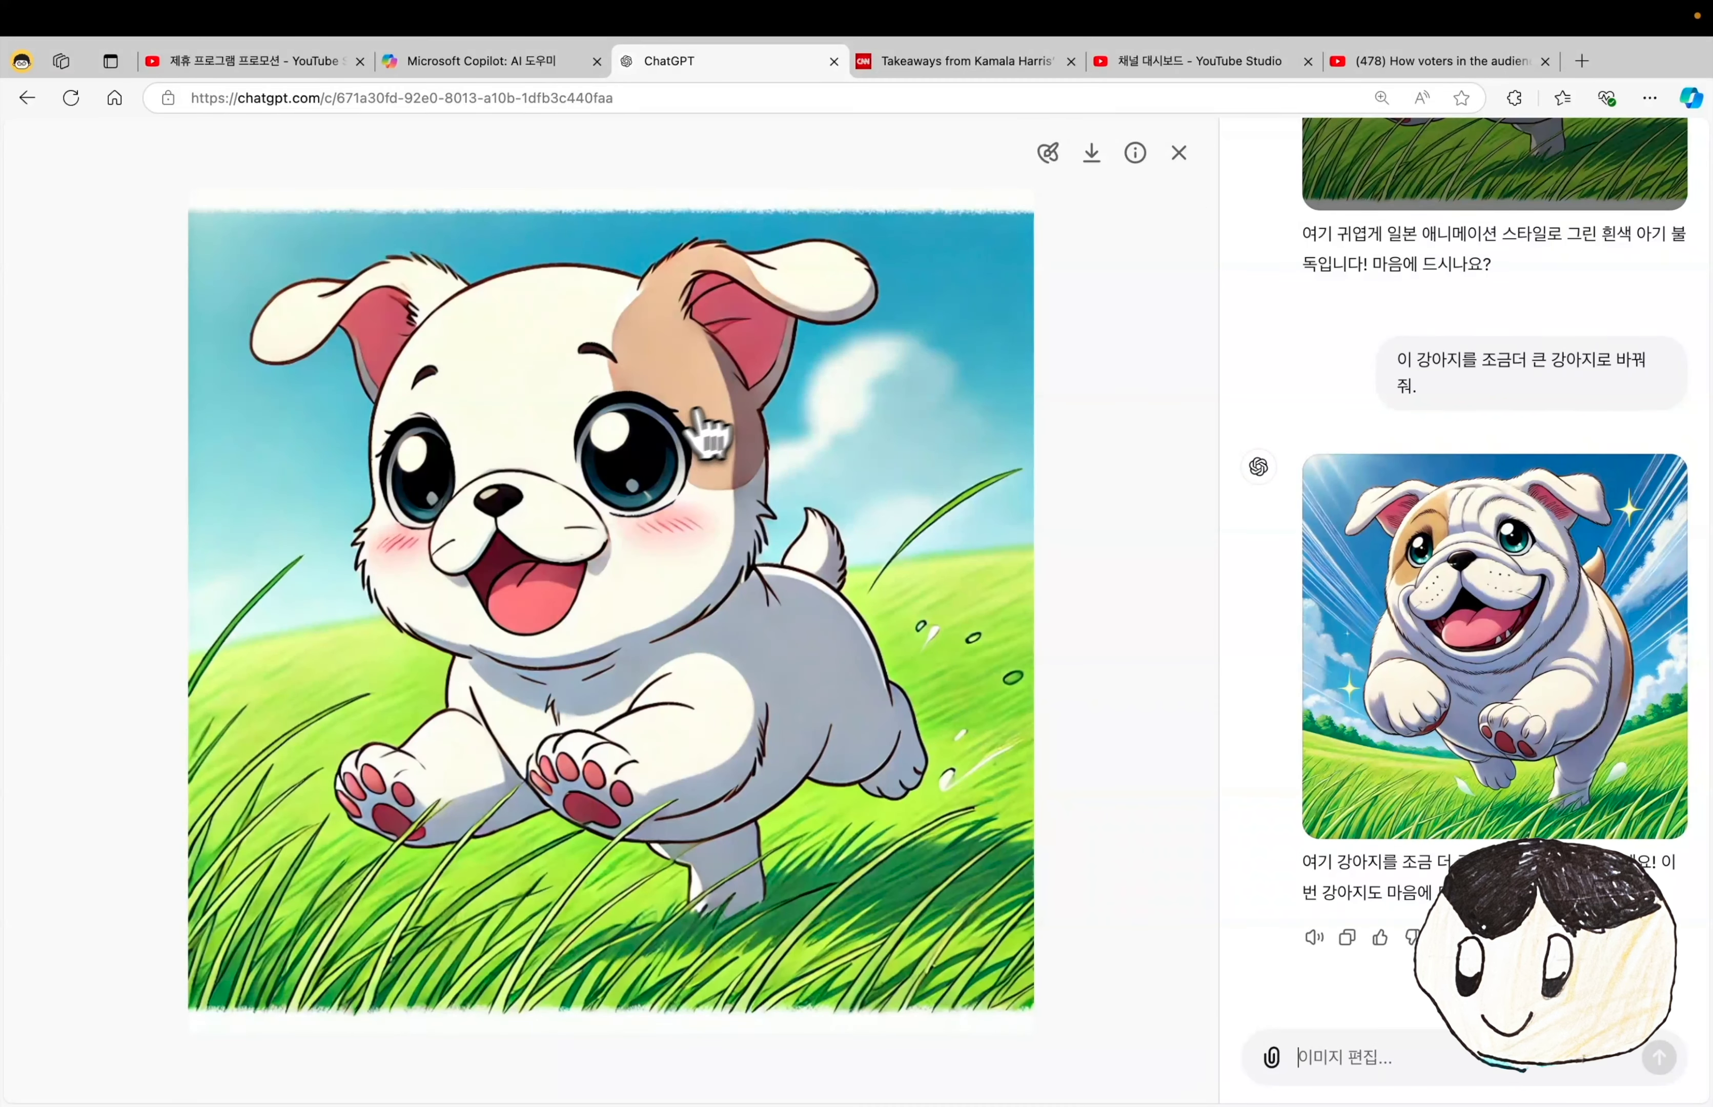
{"action": "left_click", "coordinate": [1048, 152]}
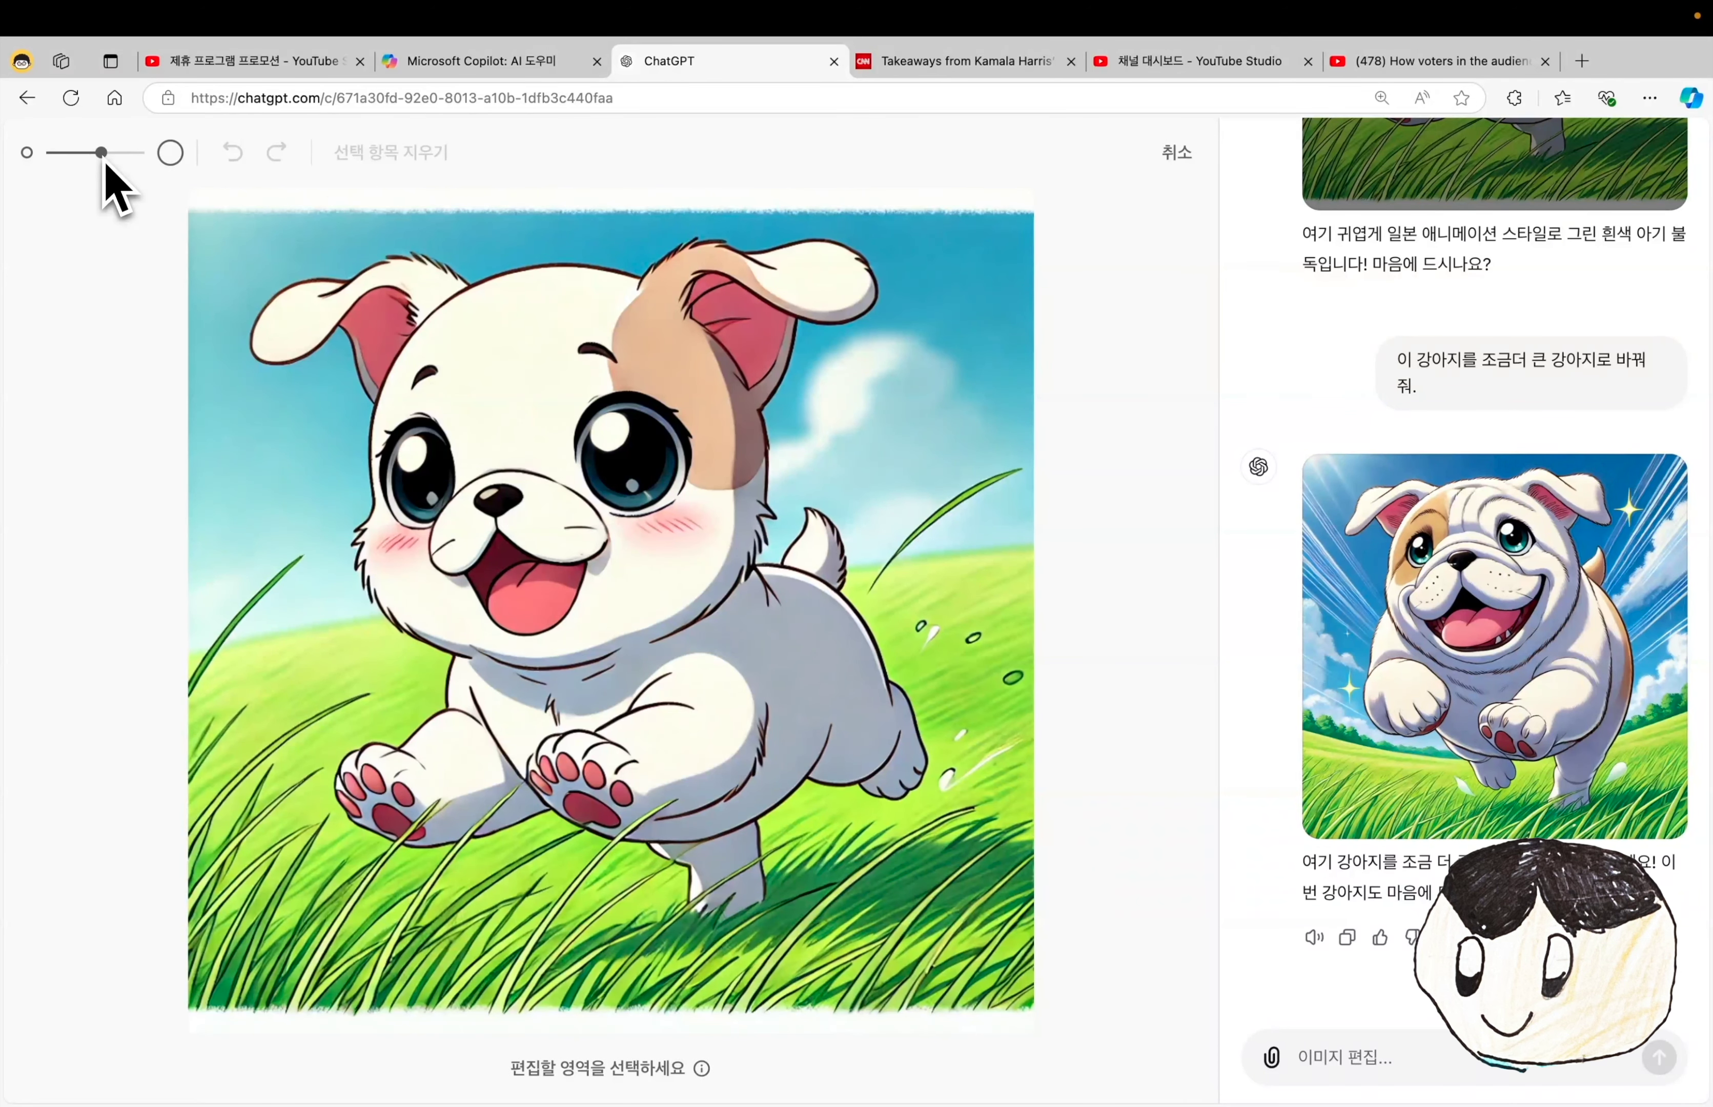
{"action": "mouse_move", "coordinate": [511, 295]}
{"action": "left_mouse_down"}
{"action": "mouse_move", "coordinate": [573, 284]}
{"action": "mouse_move", "coordinate": [509, 286]}
{"action": "mouse_move", "coordinate": [490, 266]}
{"action": "mouse_move", "coordinate": [525, 256]}
{"action": "mouse_move", "coordinate": [561, 279]}
{"action": "left_mouse_up"}
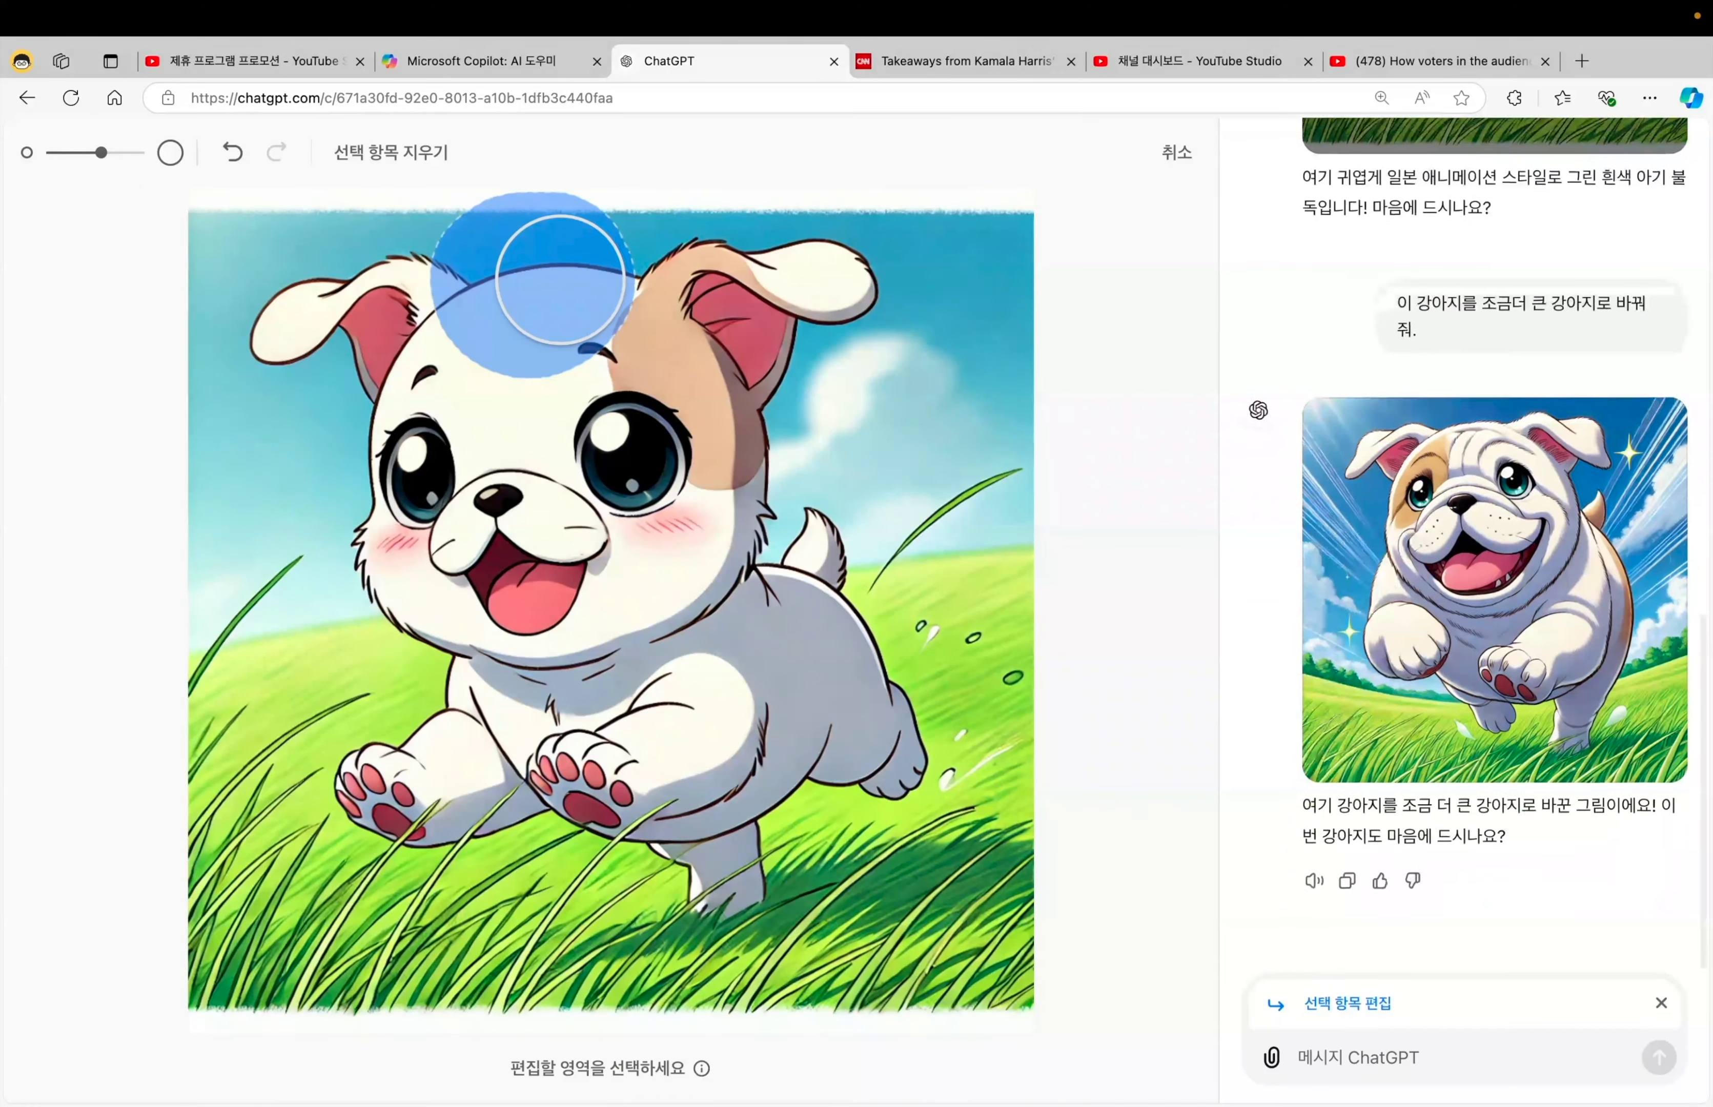
- Send the edit request "귀여운 빵모자를 넣어줘." for the selected area
{"action": "left_click", "coordinate": [1358, 1056]}
{"action": "type", "text": "귀여운 모자를 넣어줘."}
{"action": "key", "text": "Return"}
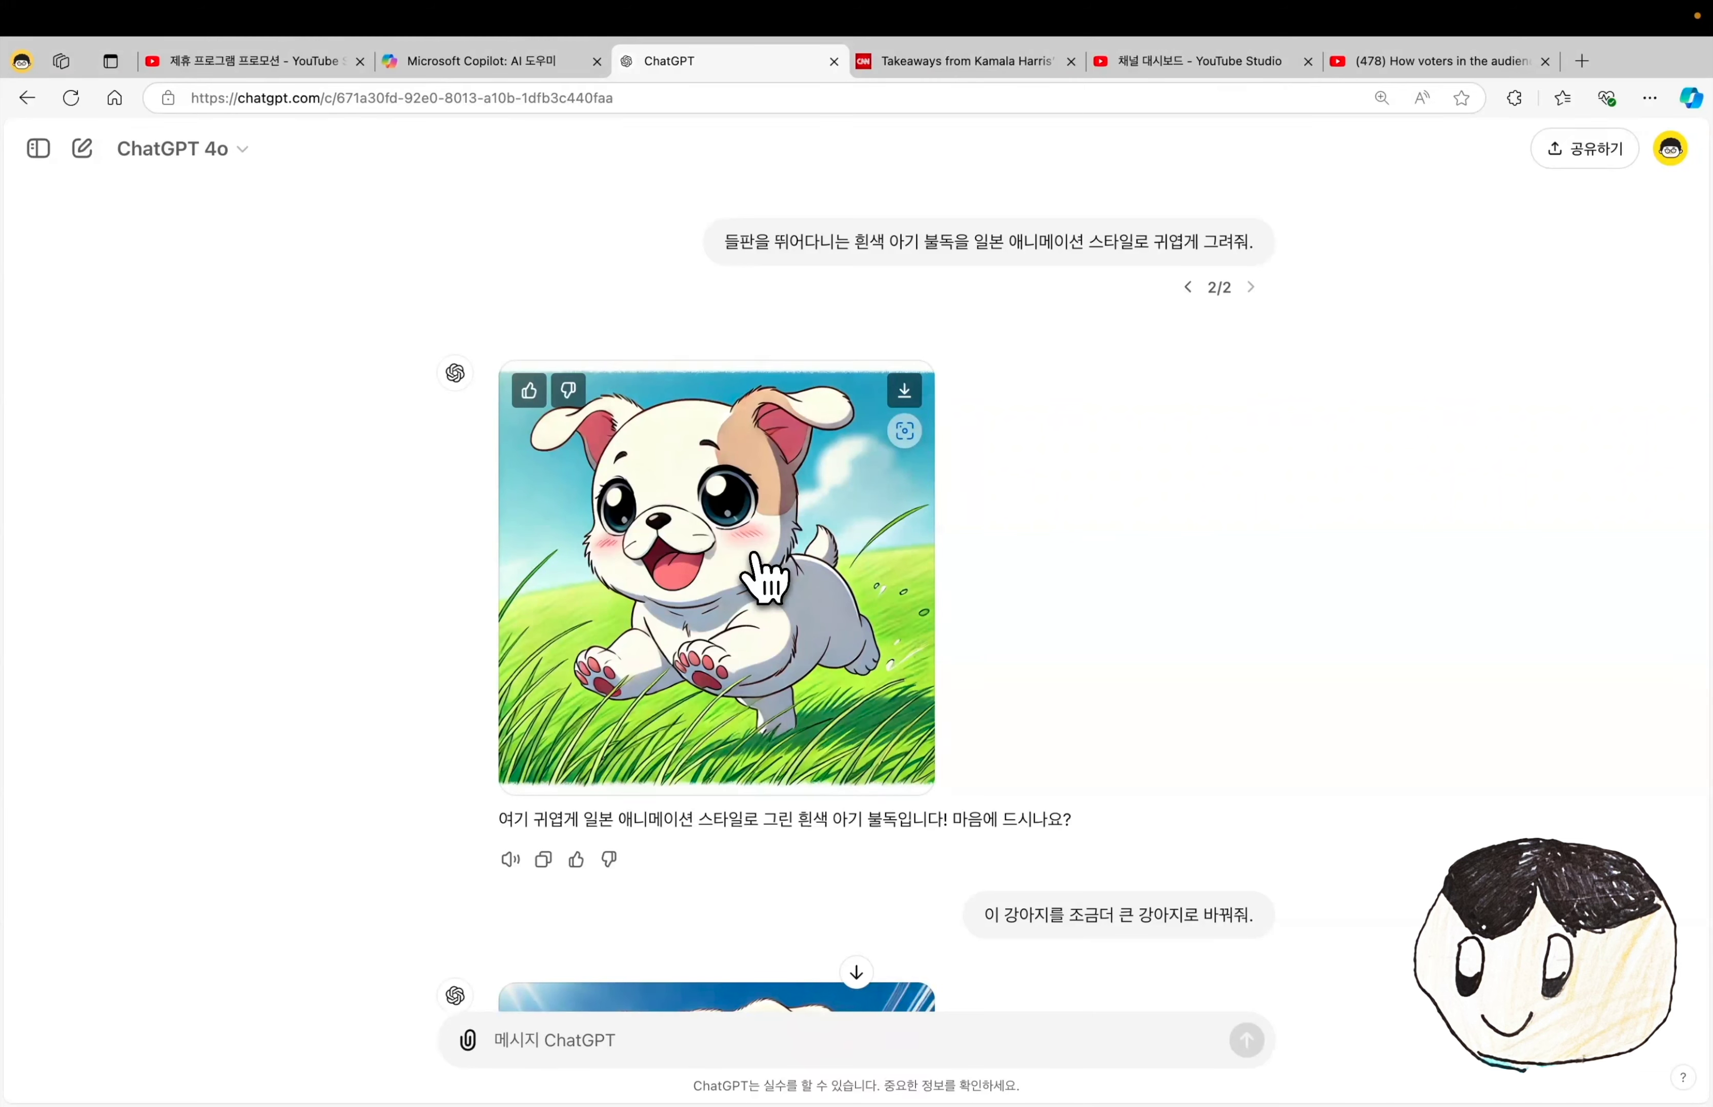
- Review the earlier resize request and compare the enlarged original bulldog image with the edited version wearing the hat
{"action": "scroll", "coordinate": [765, 580], "scroll_direction": "down", "scroll_amount": 4}
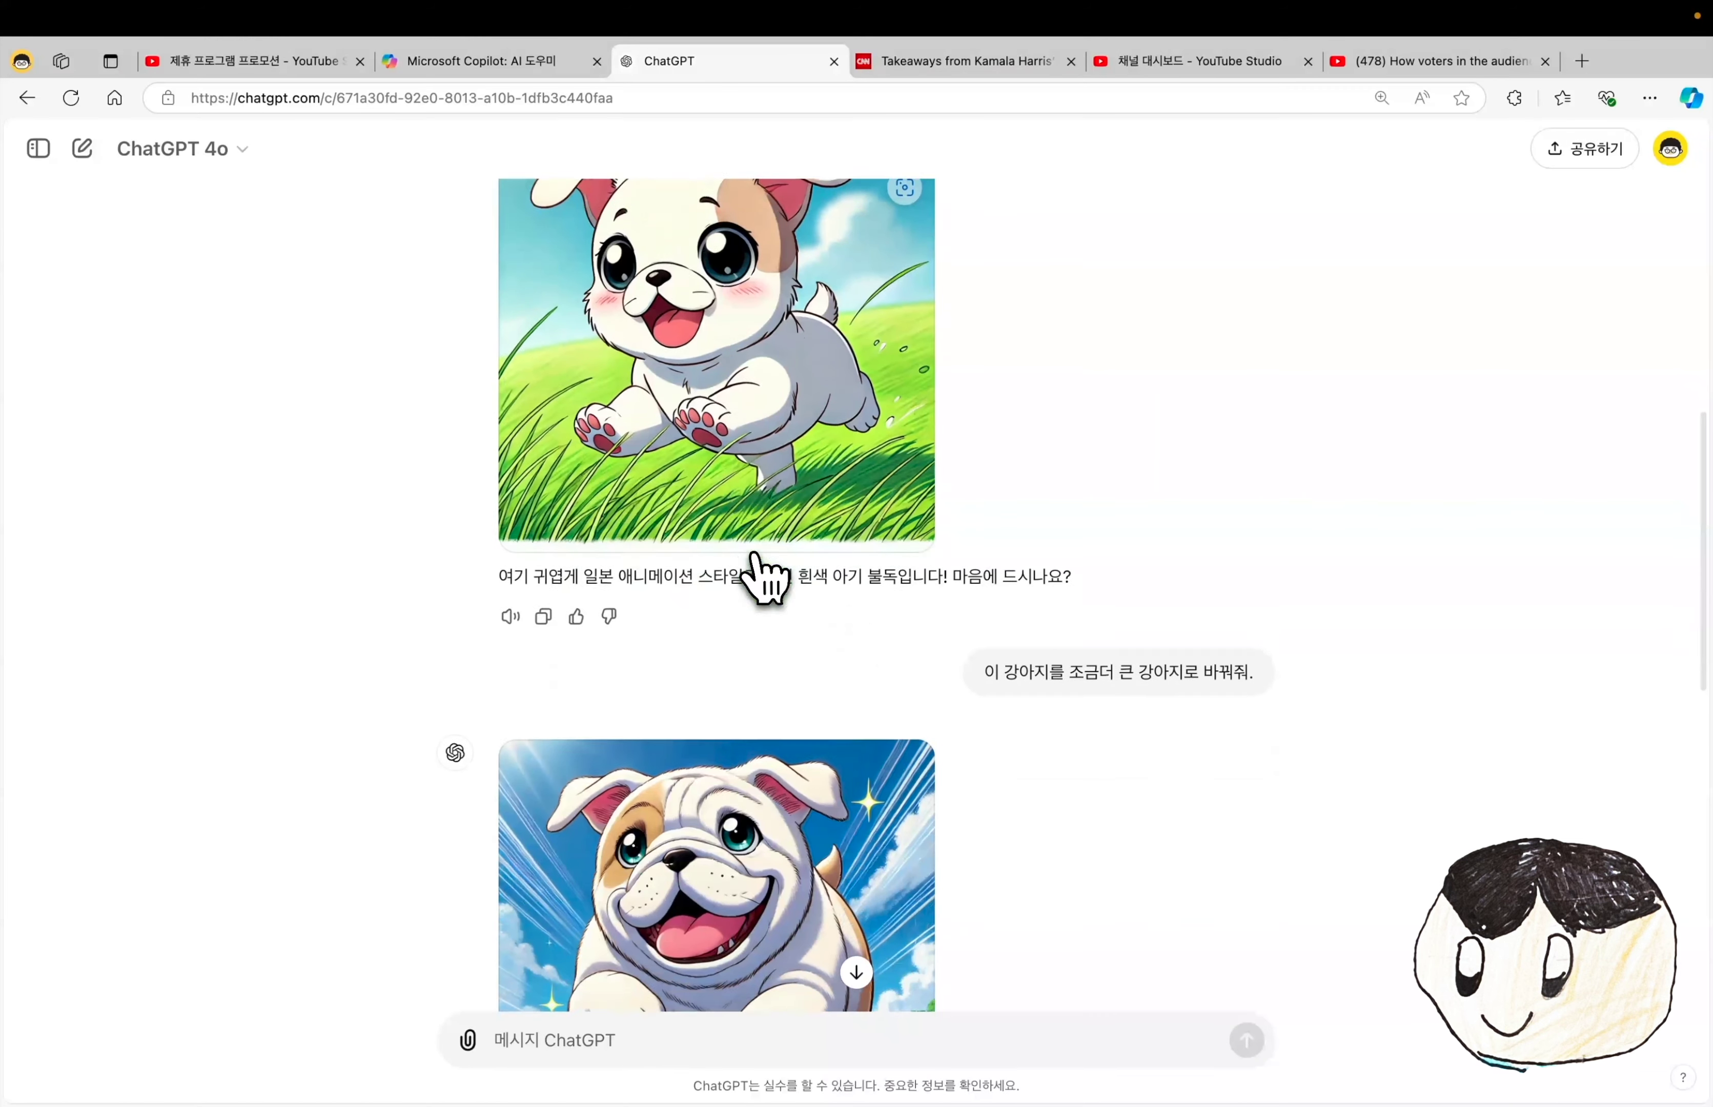
{"action": "triple_click", "coordinate": [1032, 659]}
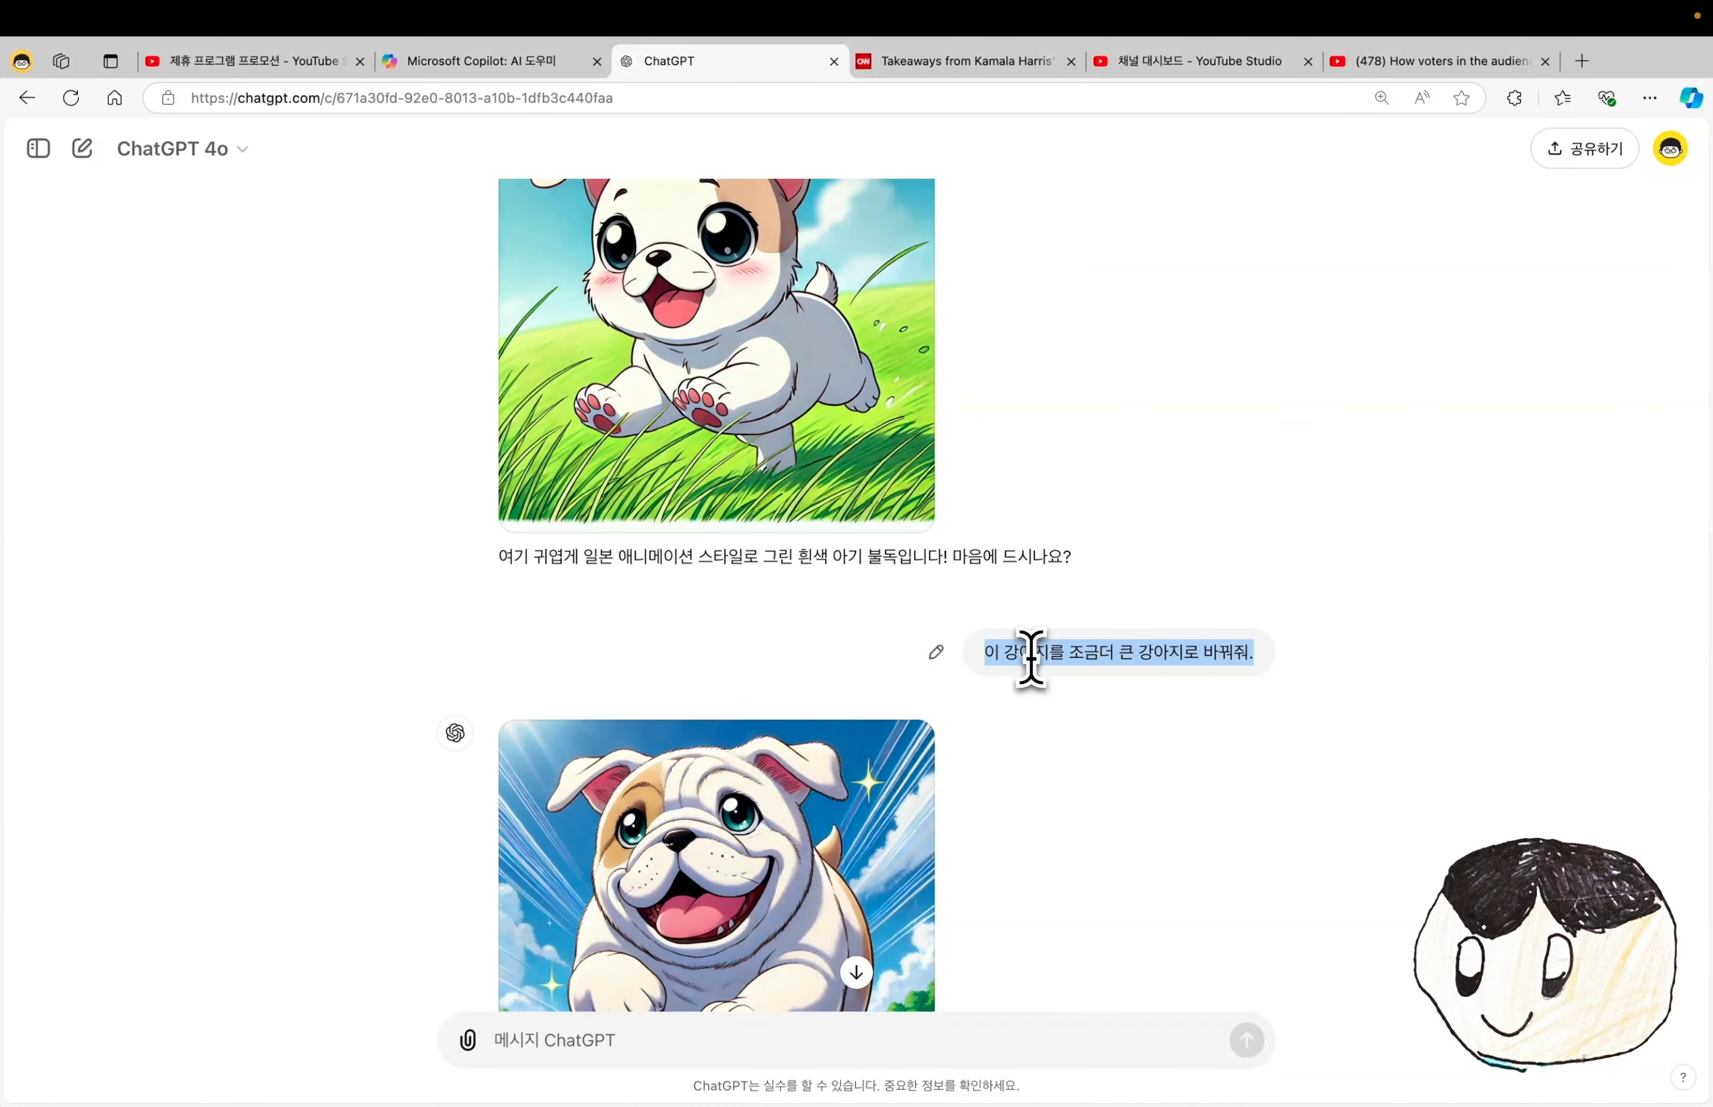
{"action": "left_click", "coordinate": [1032, 658]}
{"action": "scroll", "coordinate": [1032, 658], "scroll_direction": "up", "scroll_amount": 3}
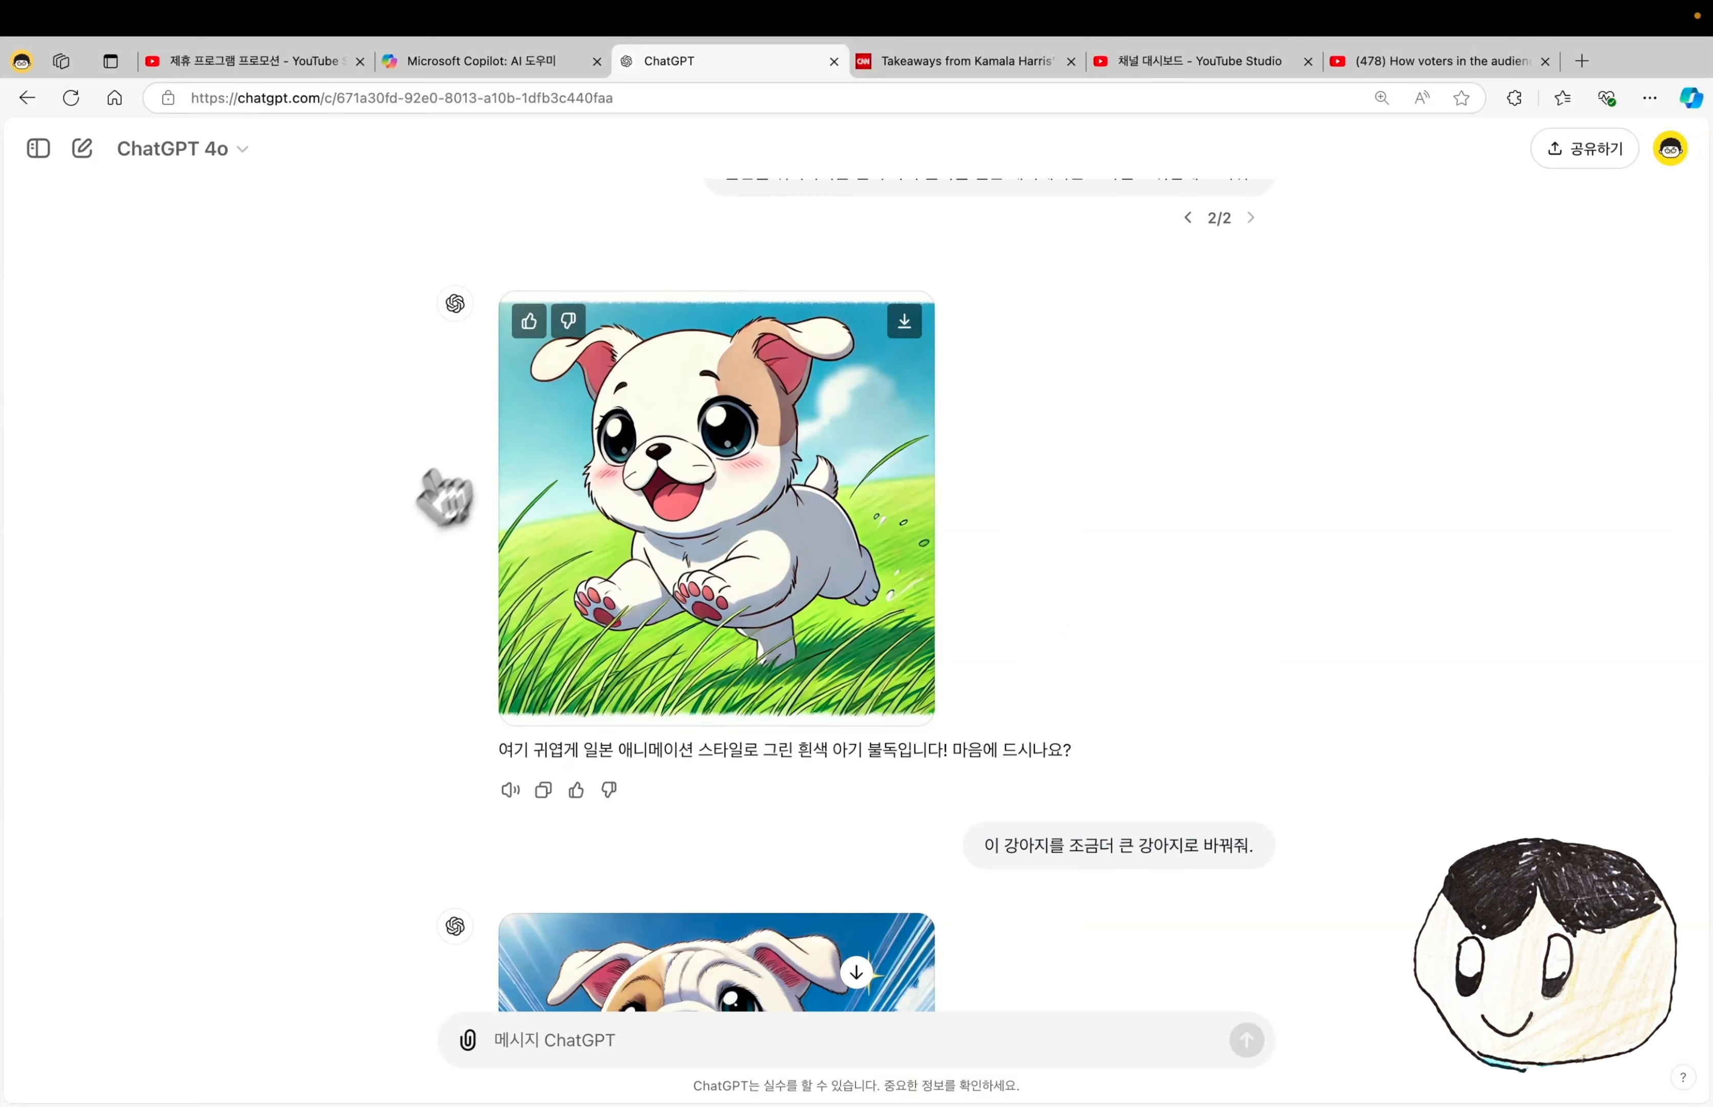
{"action": "left_click", "coordinate": [792, 550]}
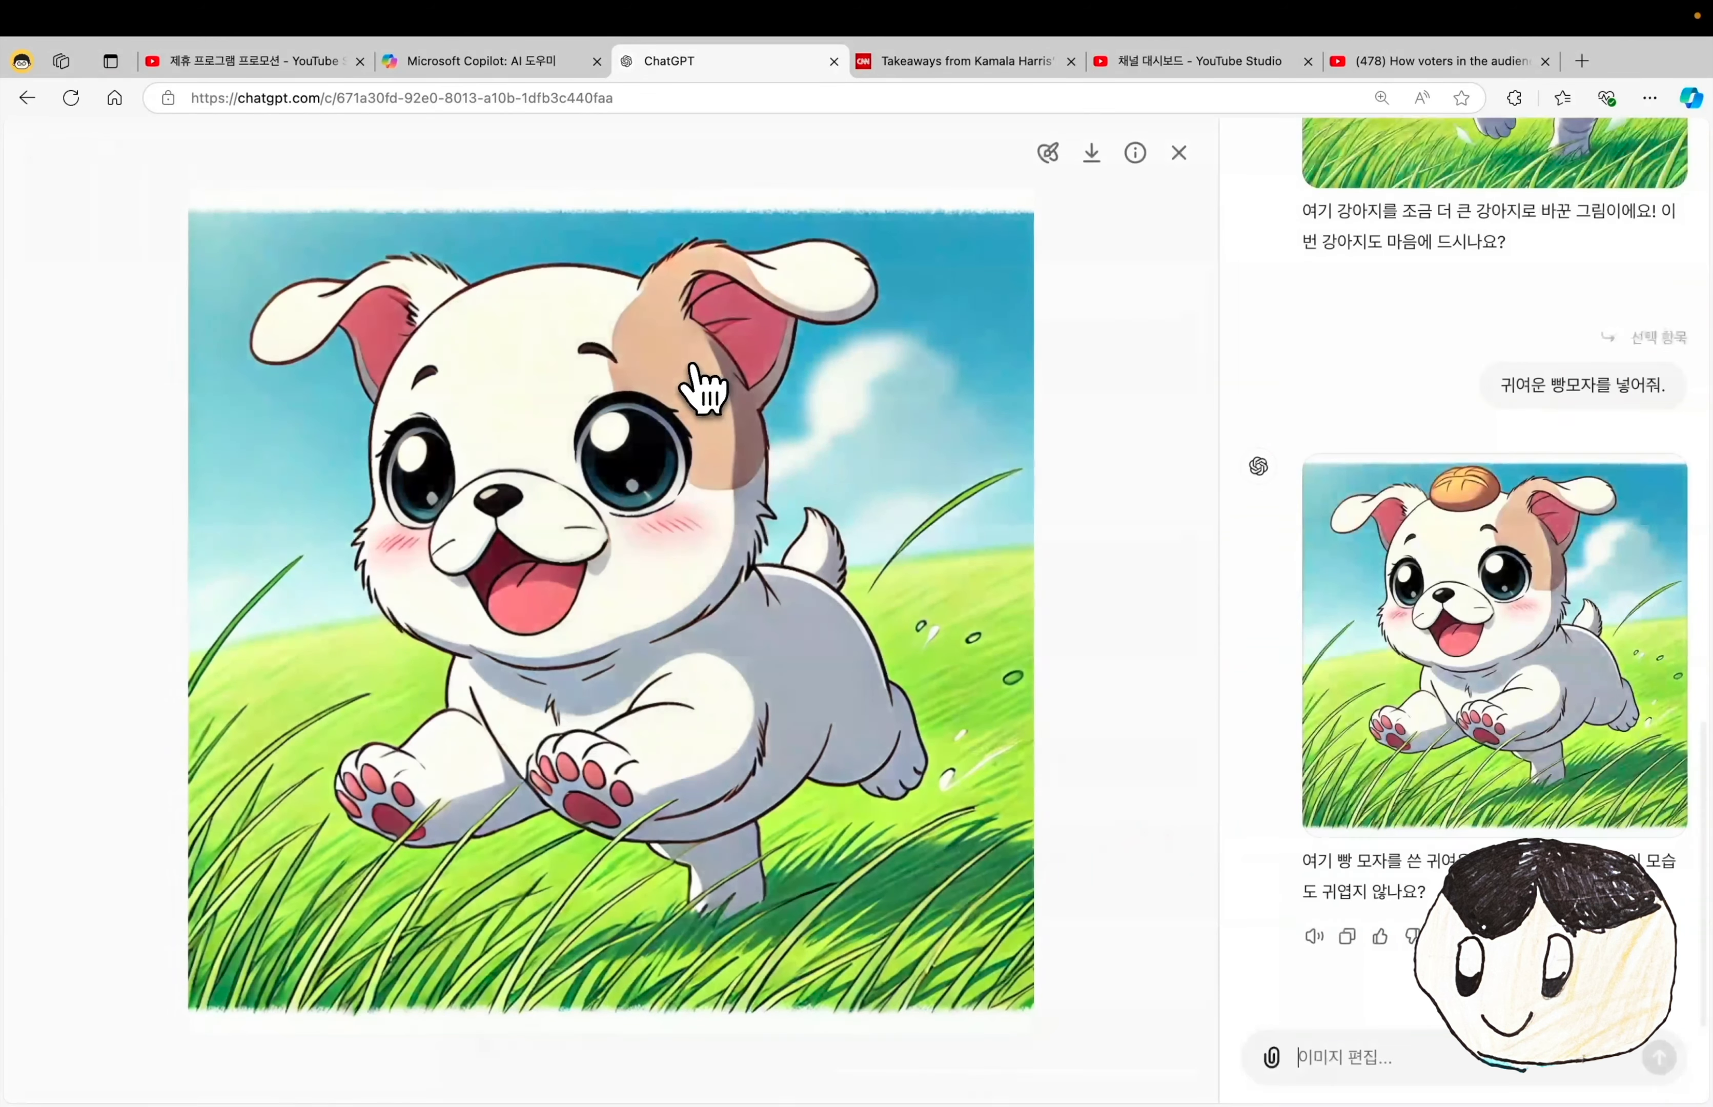
{"action": "left_click", "coordinate": [1490, 630]}
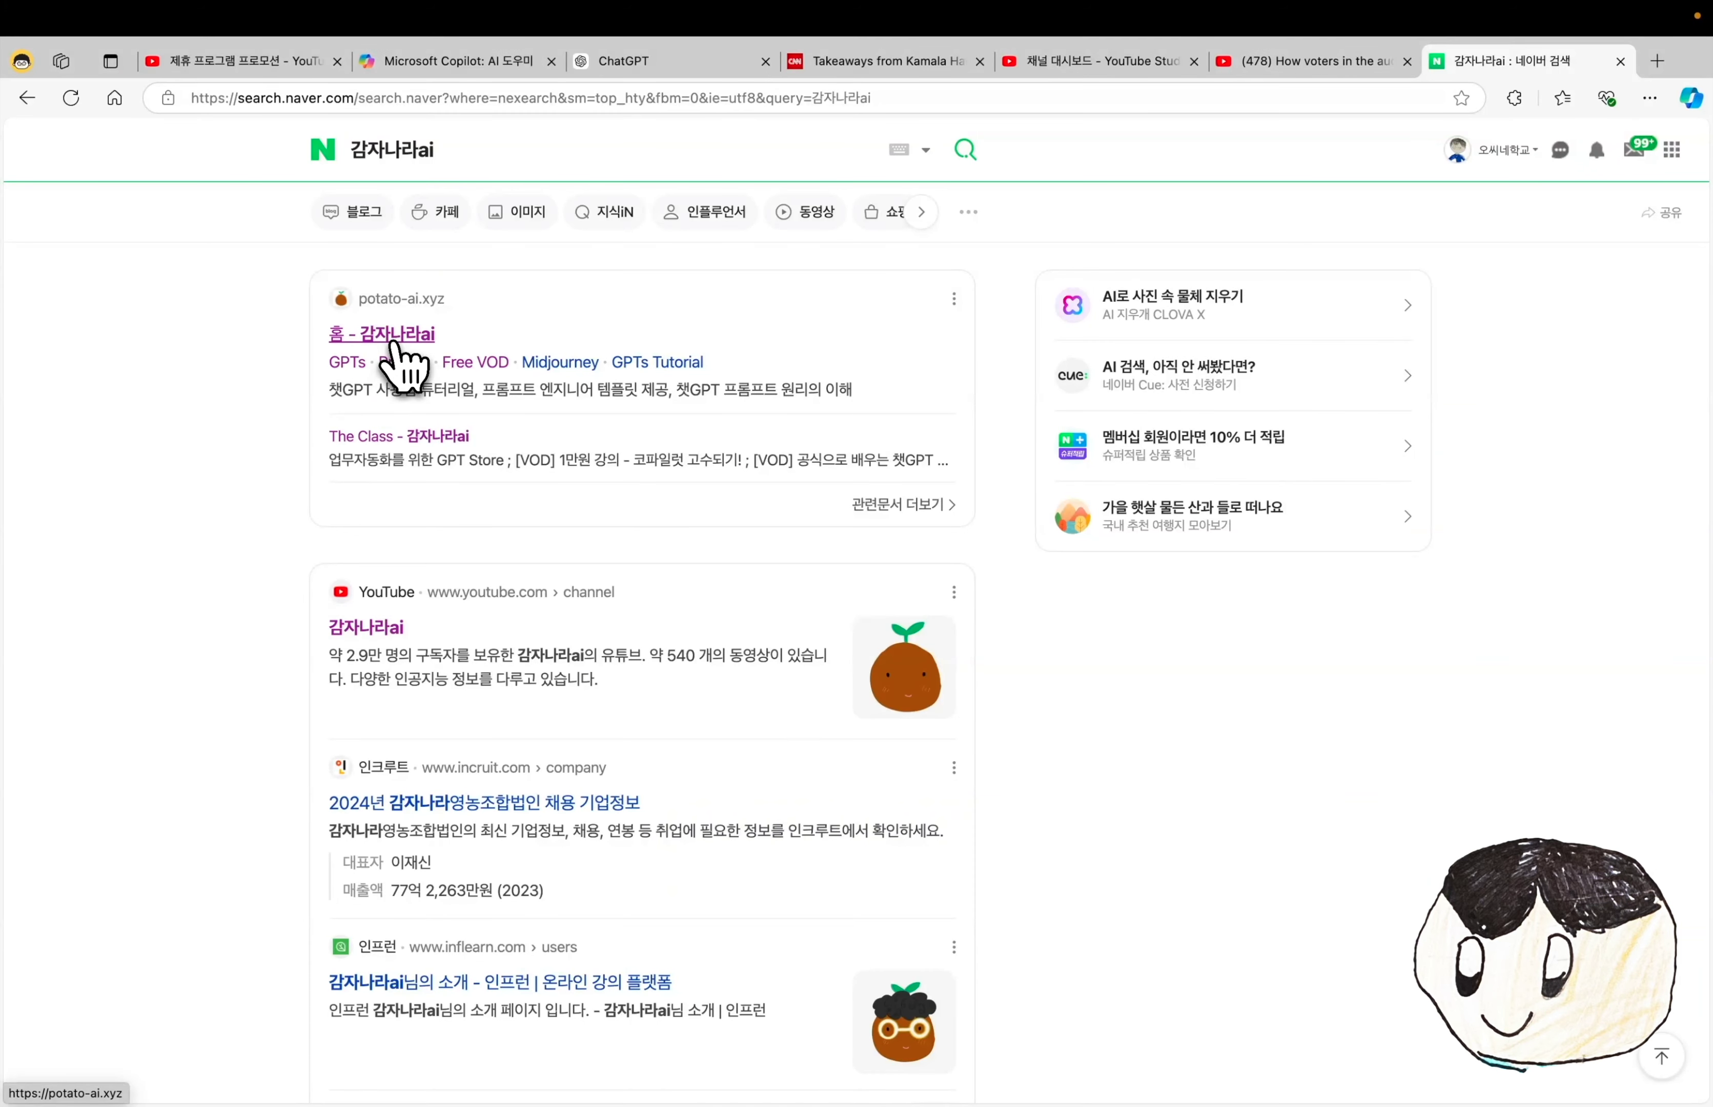
- Open the 감자나라ai site from the Naver results, go to its GPTs page and launch the "달리 프롬프트 만들기" GPT
{"action": "left_click", "coordinate": [401, 359]}
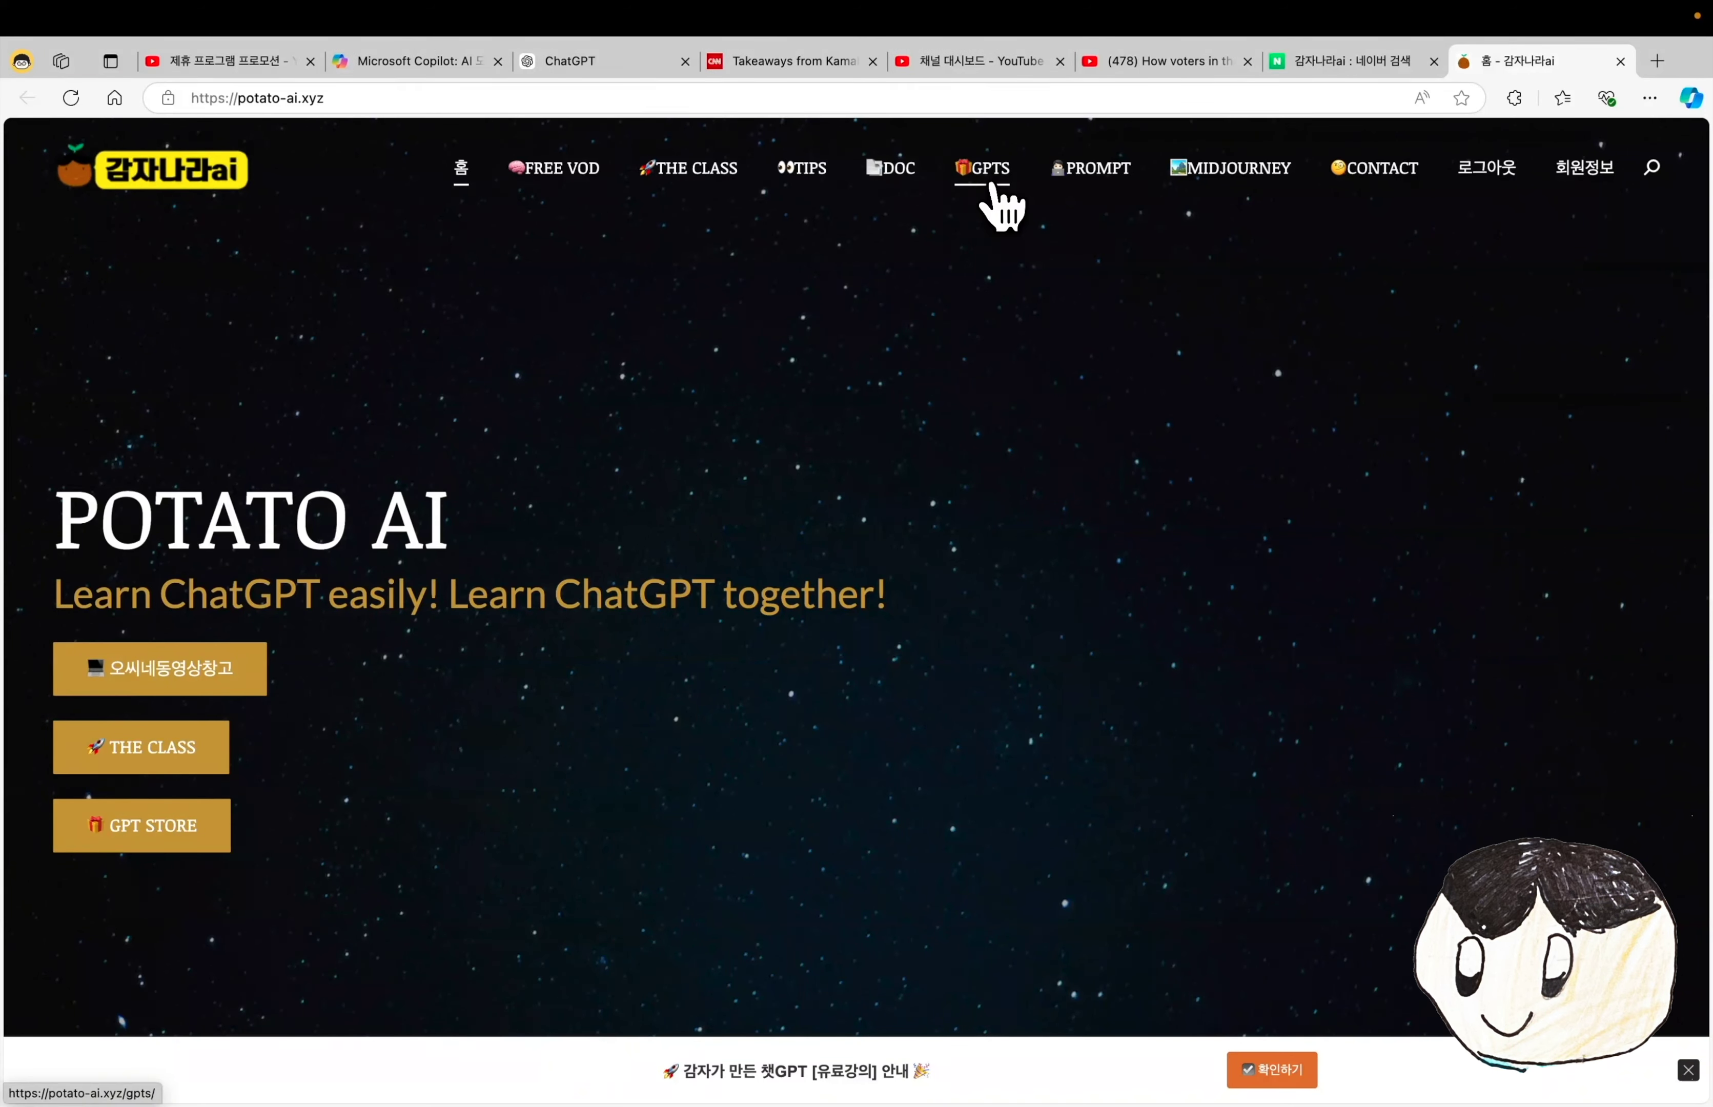
{"action": "left_click", "coordinate": [999, 206]}
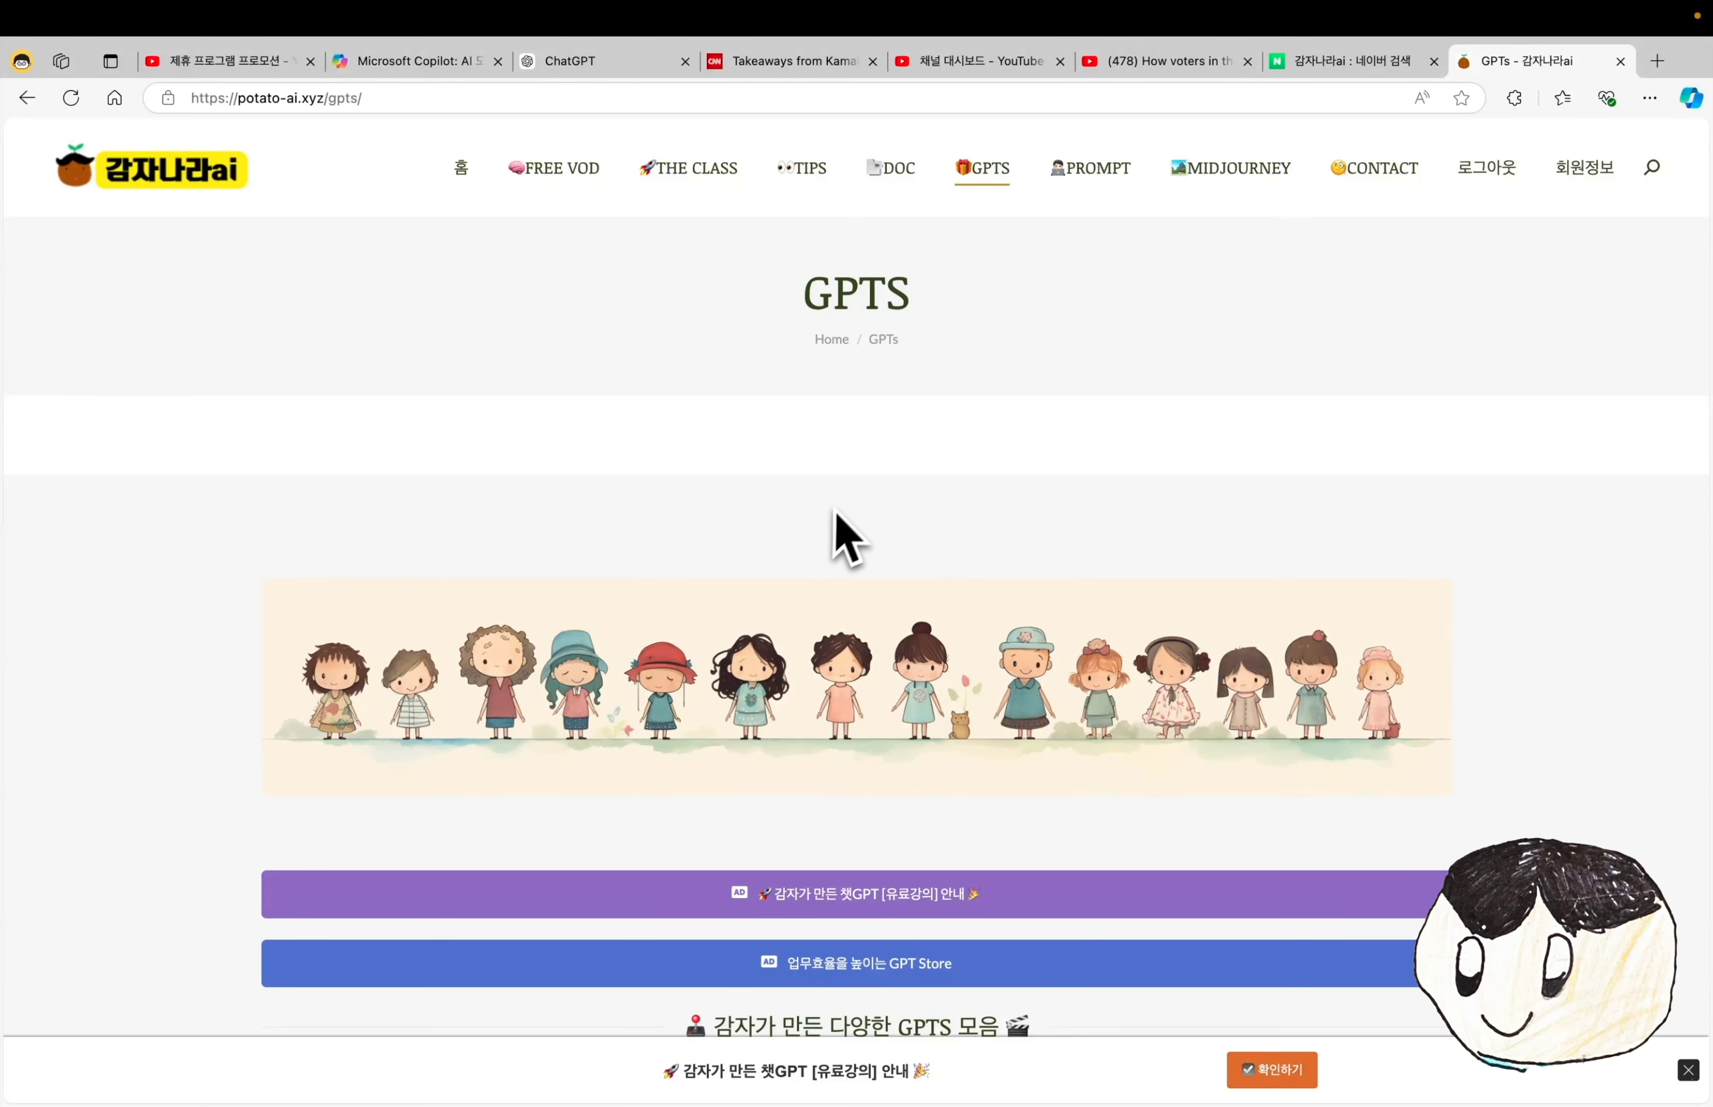
{"action": "scroll", "coordinate": [854, 532], "scroll_direction": "down", "scroll_amount": 10}
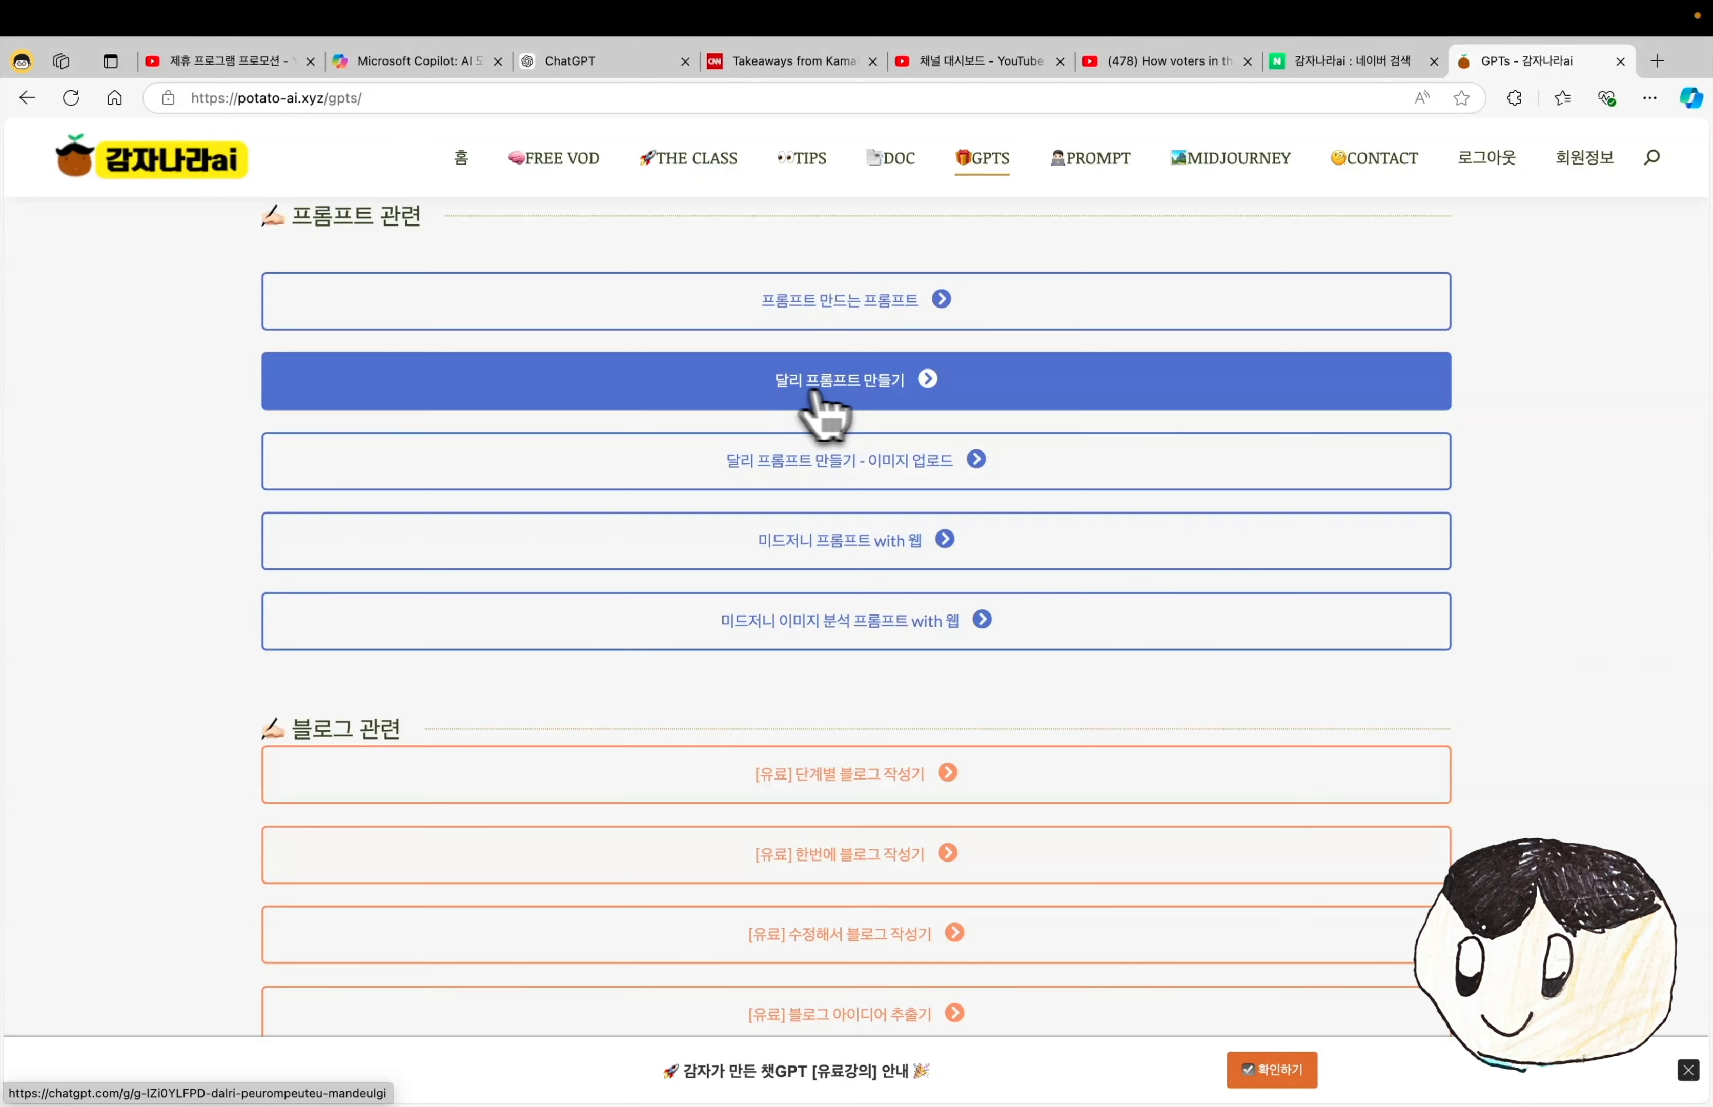
{"action": "left_click", "coordinate": [914, 415]}
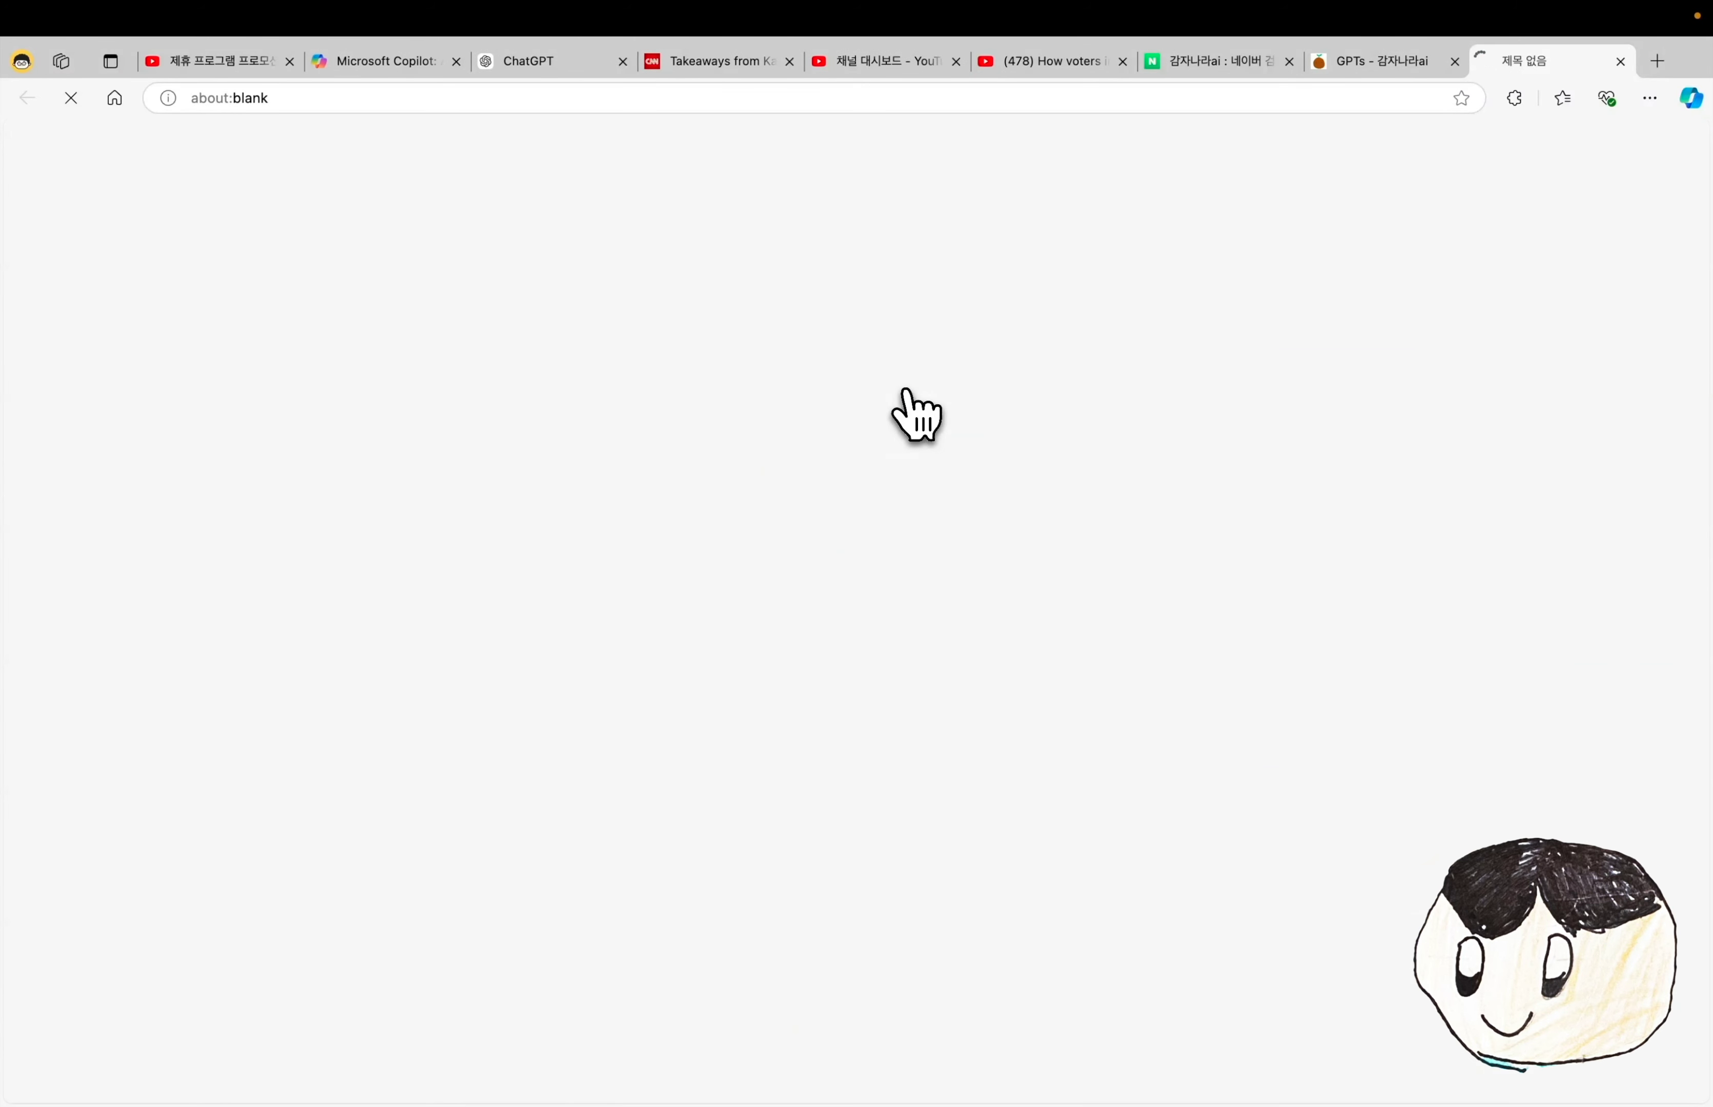
- Send "들판을 뛰어다니는 흰색 아기 불독을 일본 애니메이션 스타일로 귀엽게 그려줘." to the DALL-E prompt GPT
{"action": "type", "text": "들판을 뛰어다니는 흰색 아기 불독을 일본 애니메이션 스타일로 귀엽게 그려줘."}
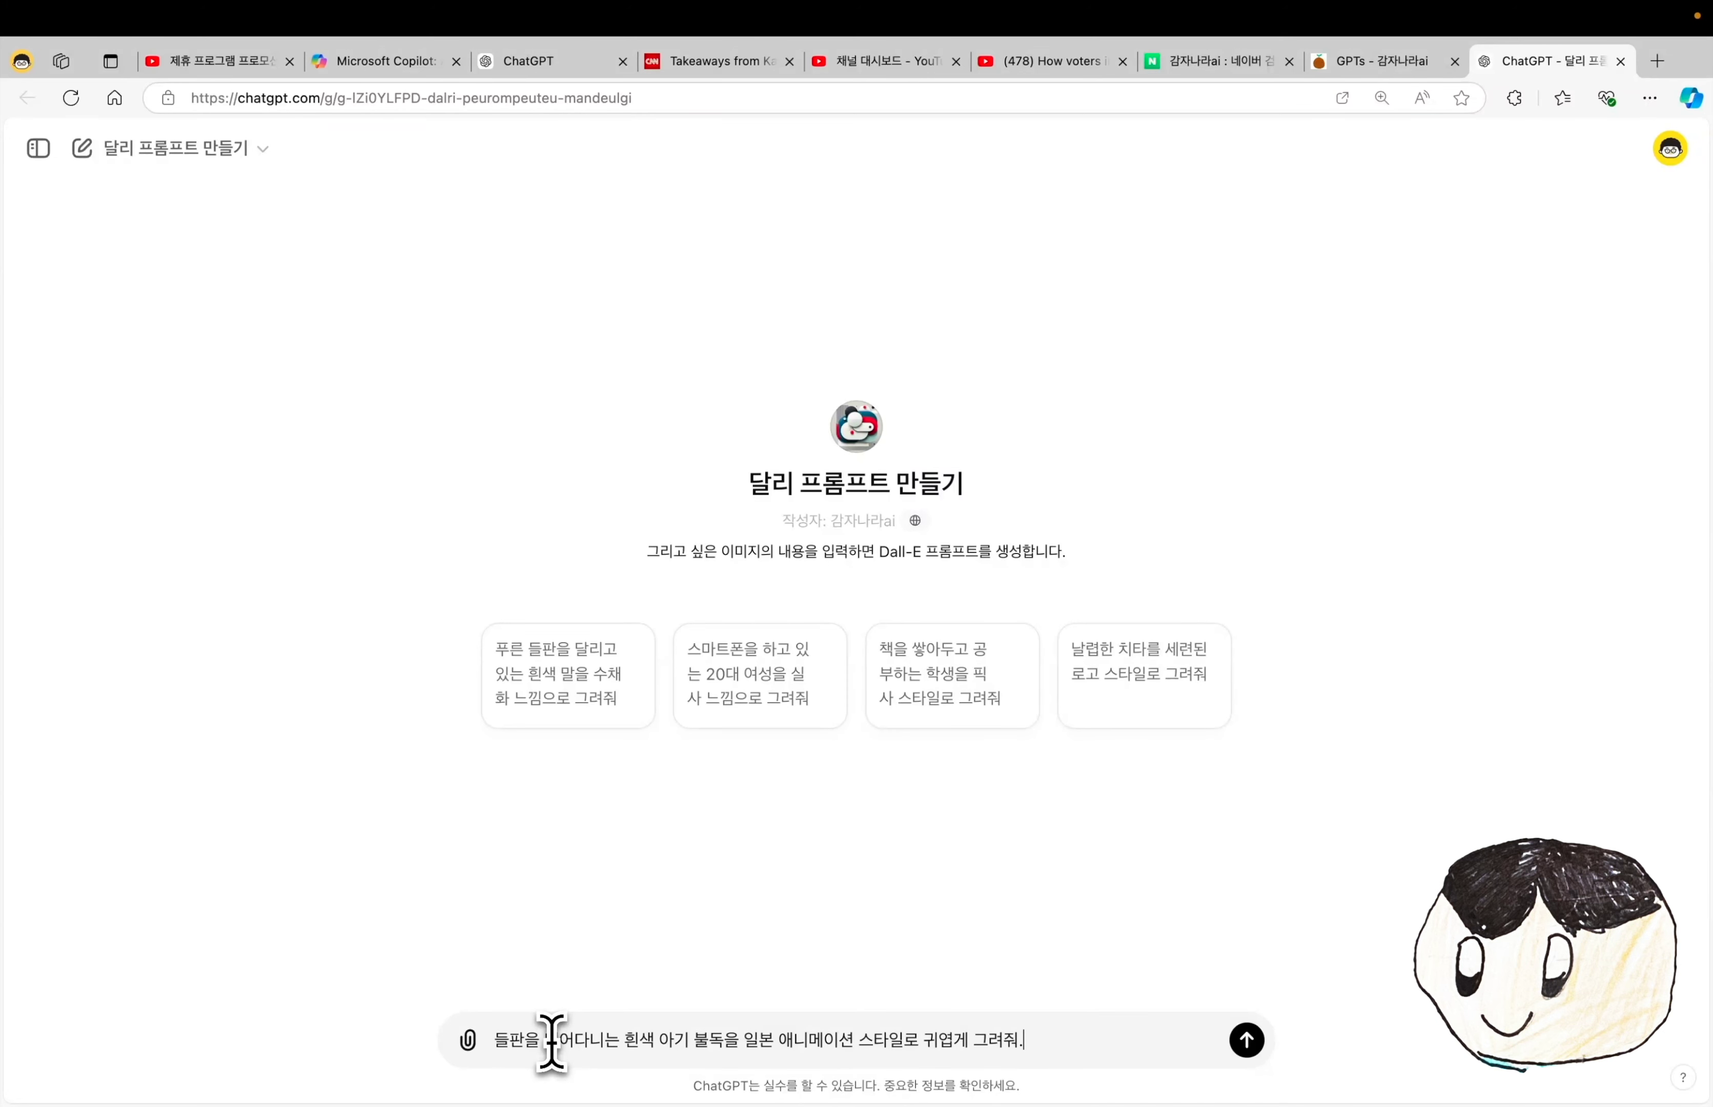
{"action": "key", "text": "Return"}
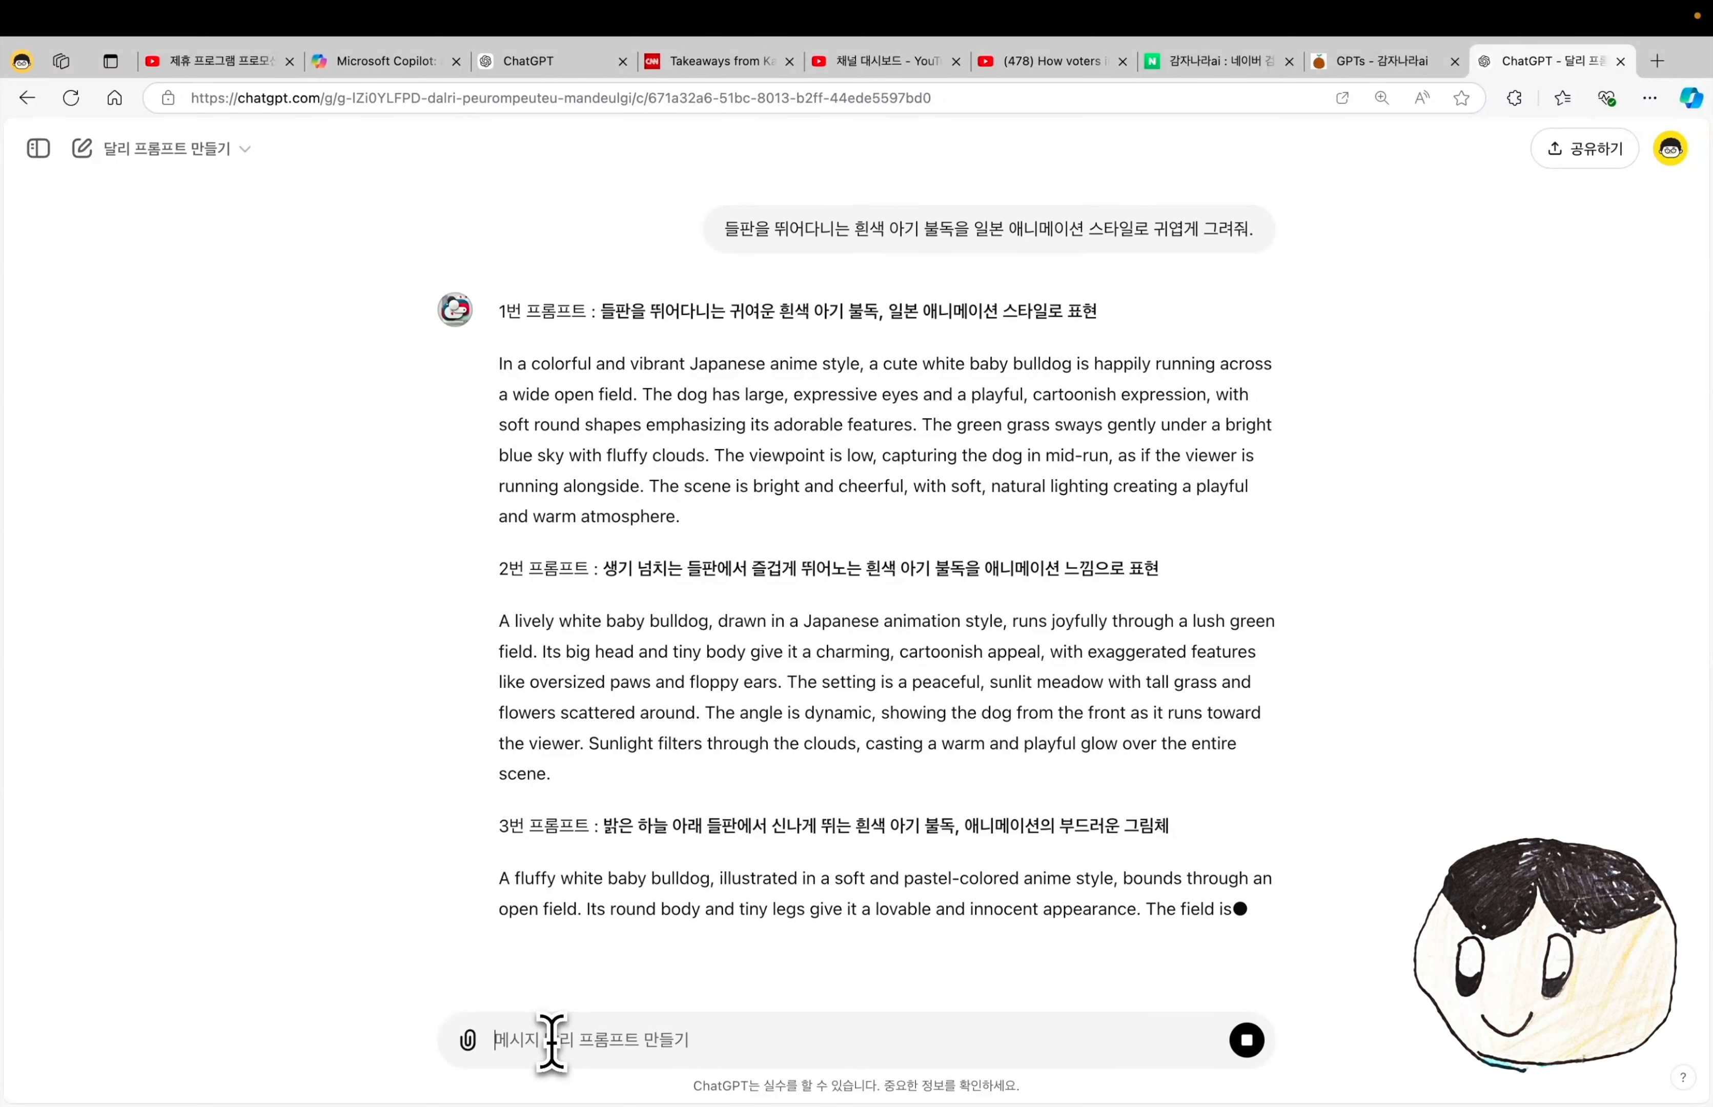
{"action": "scroll", "coordinate": [568, 872], "scroll_direction": "down", "scroll_amount": 1}
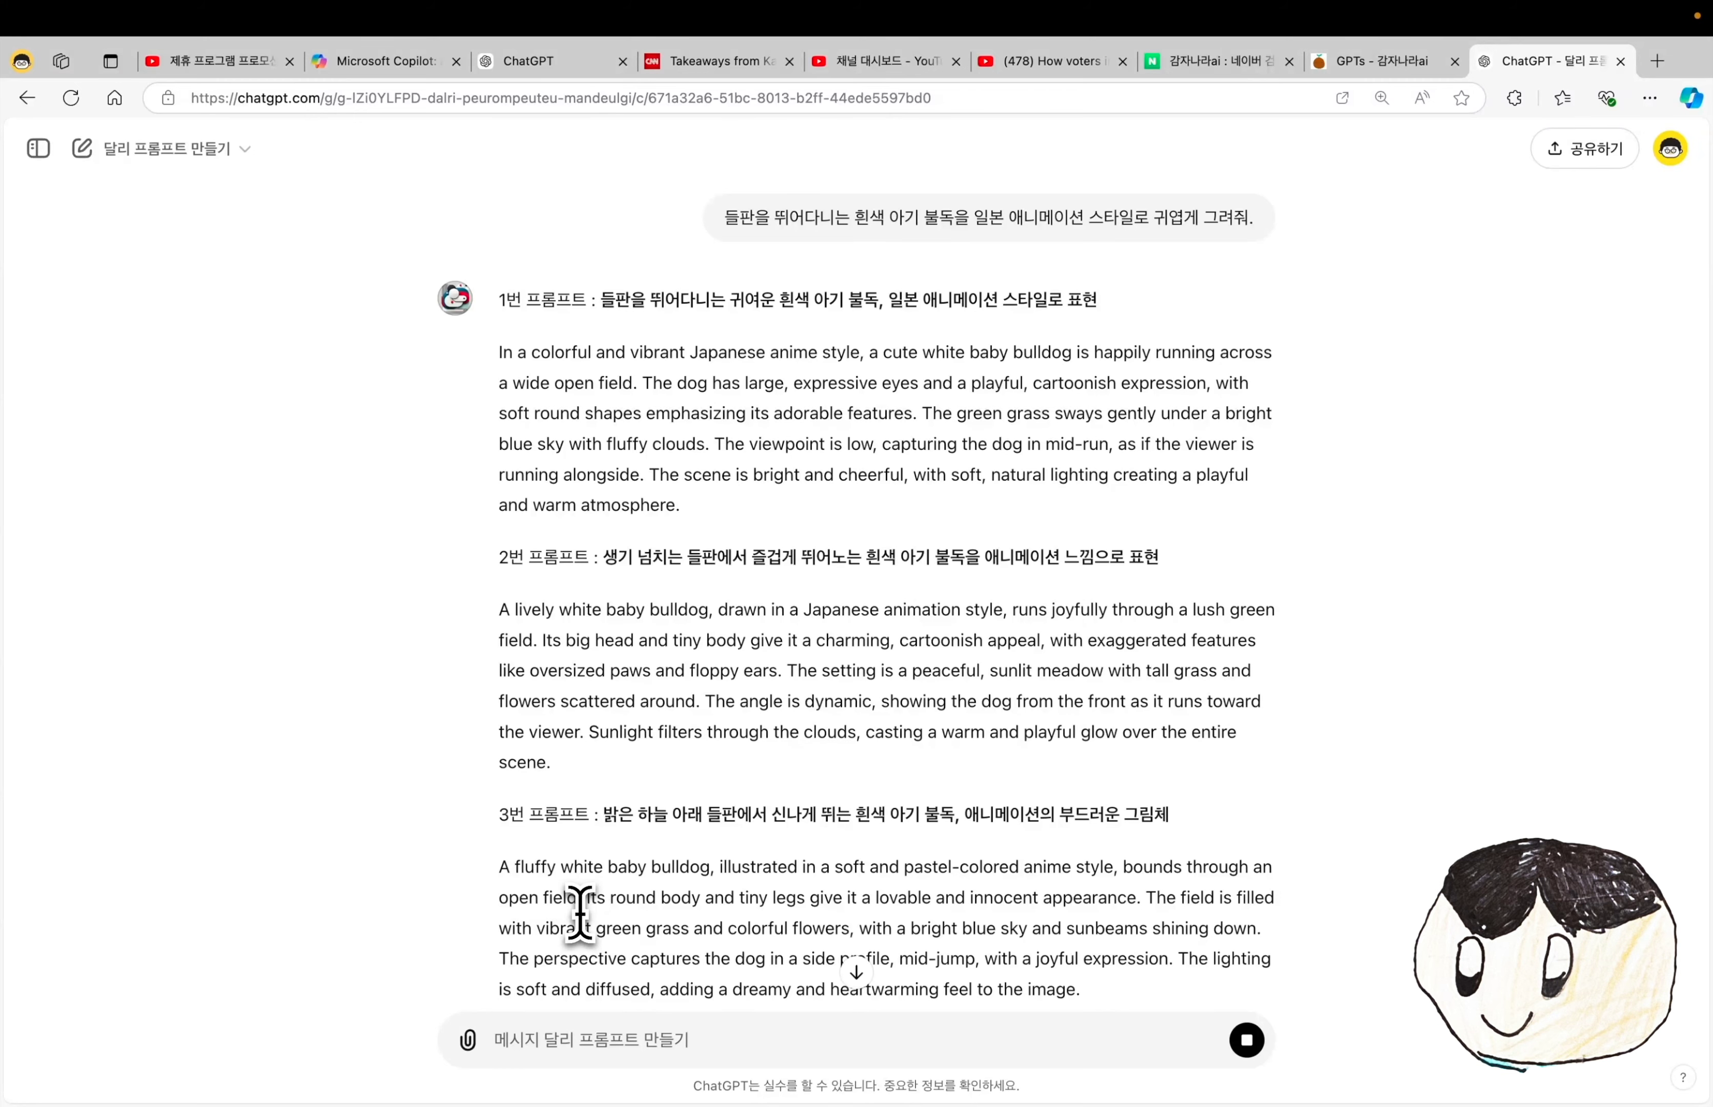
- Revisit the "달리 프롬프트 만들기" entry on the GPTs page and read through the generated bulldog prompts in the chat
{"action": "left_click", "coordinate": [1371, 62]}
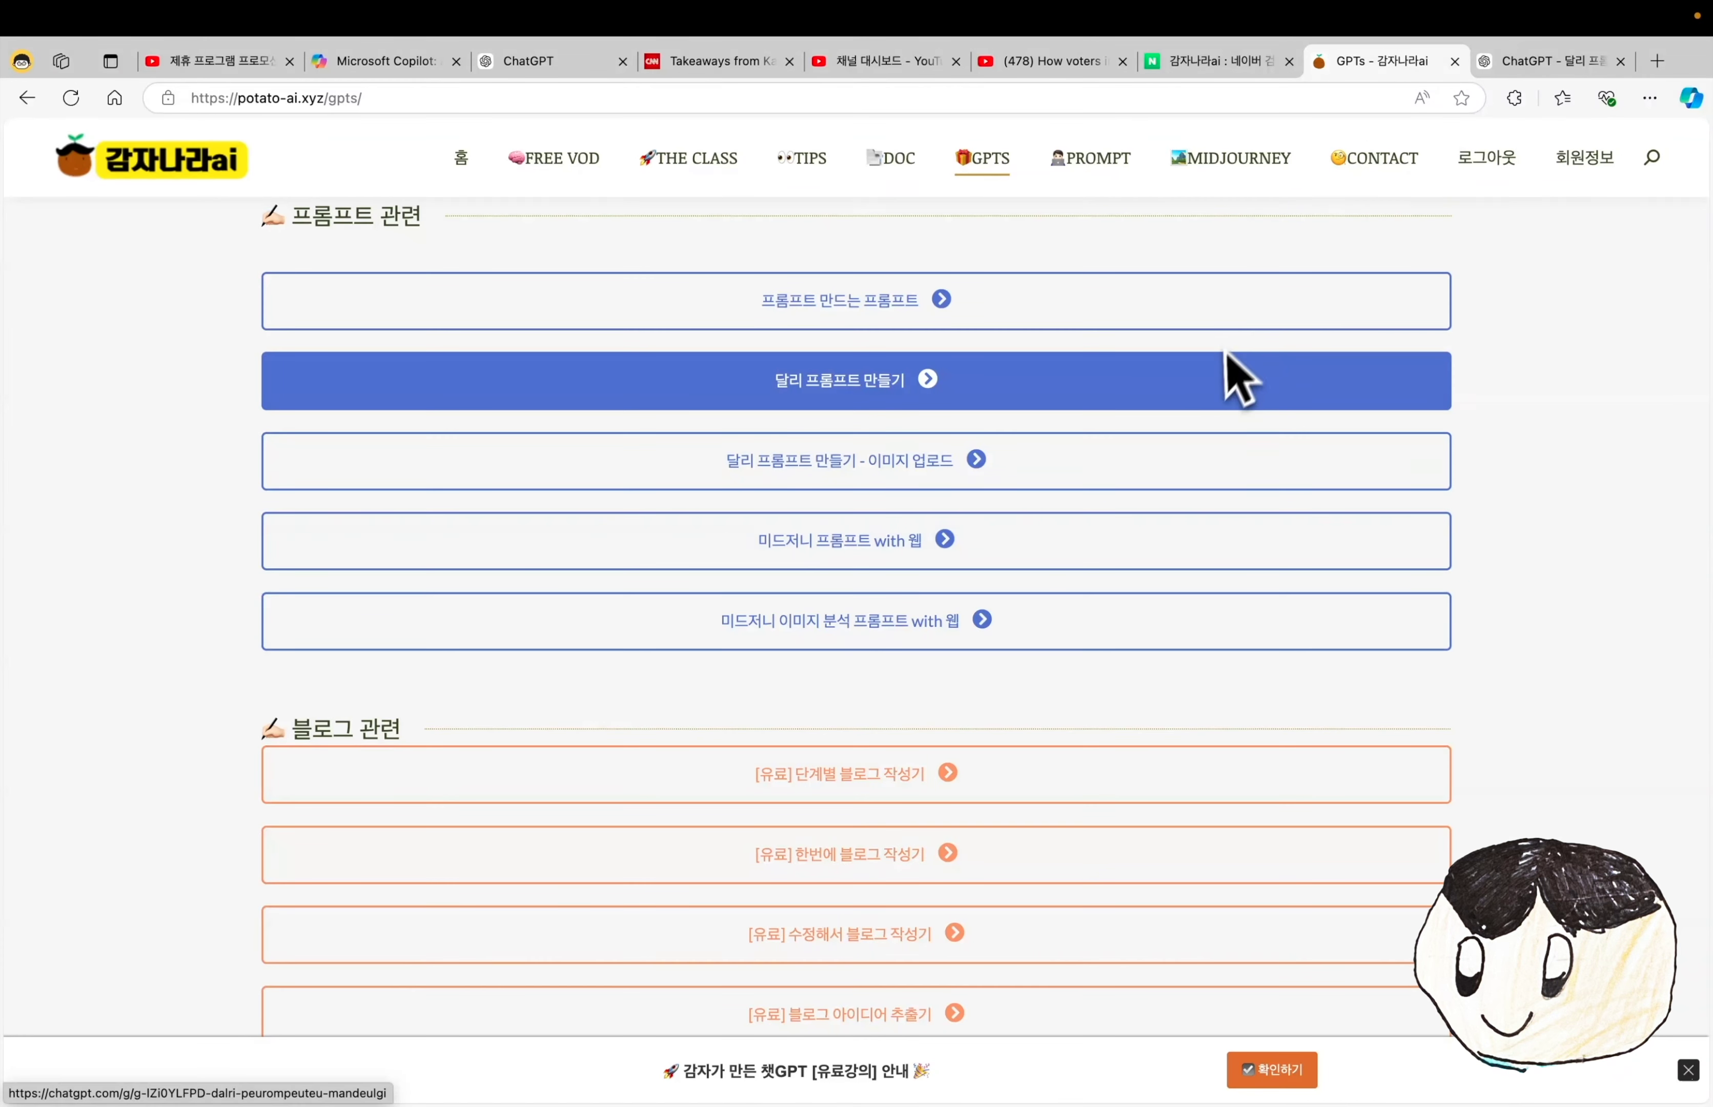
{"action": "left_click", "coordinate": [1218, 365]}
{"action": "scroll", "coordinate": [1501, 506], "scroll_direction": "down", "scroll_amount": 5}
{"action": "scroll", "coordinate": [1512, 533], "scroll_direction": "down", "scroll_amount": 4}
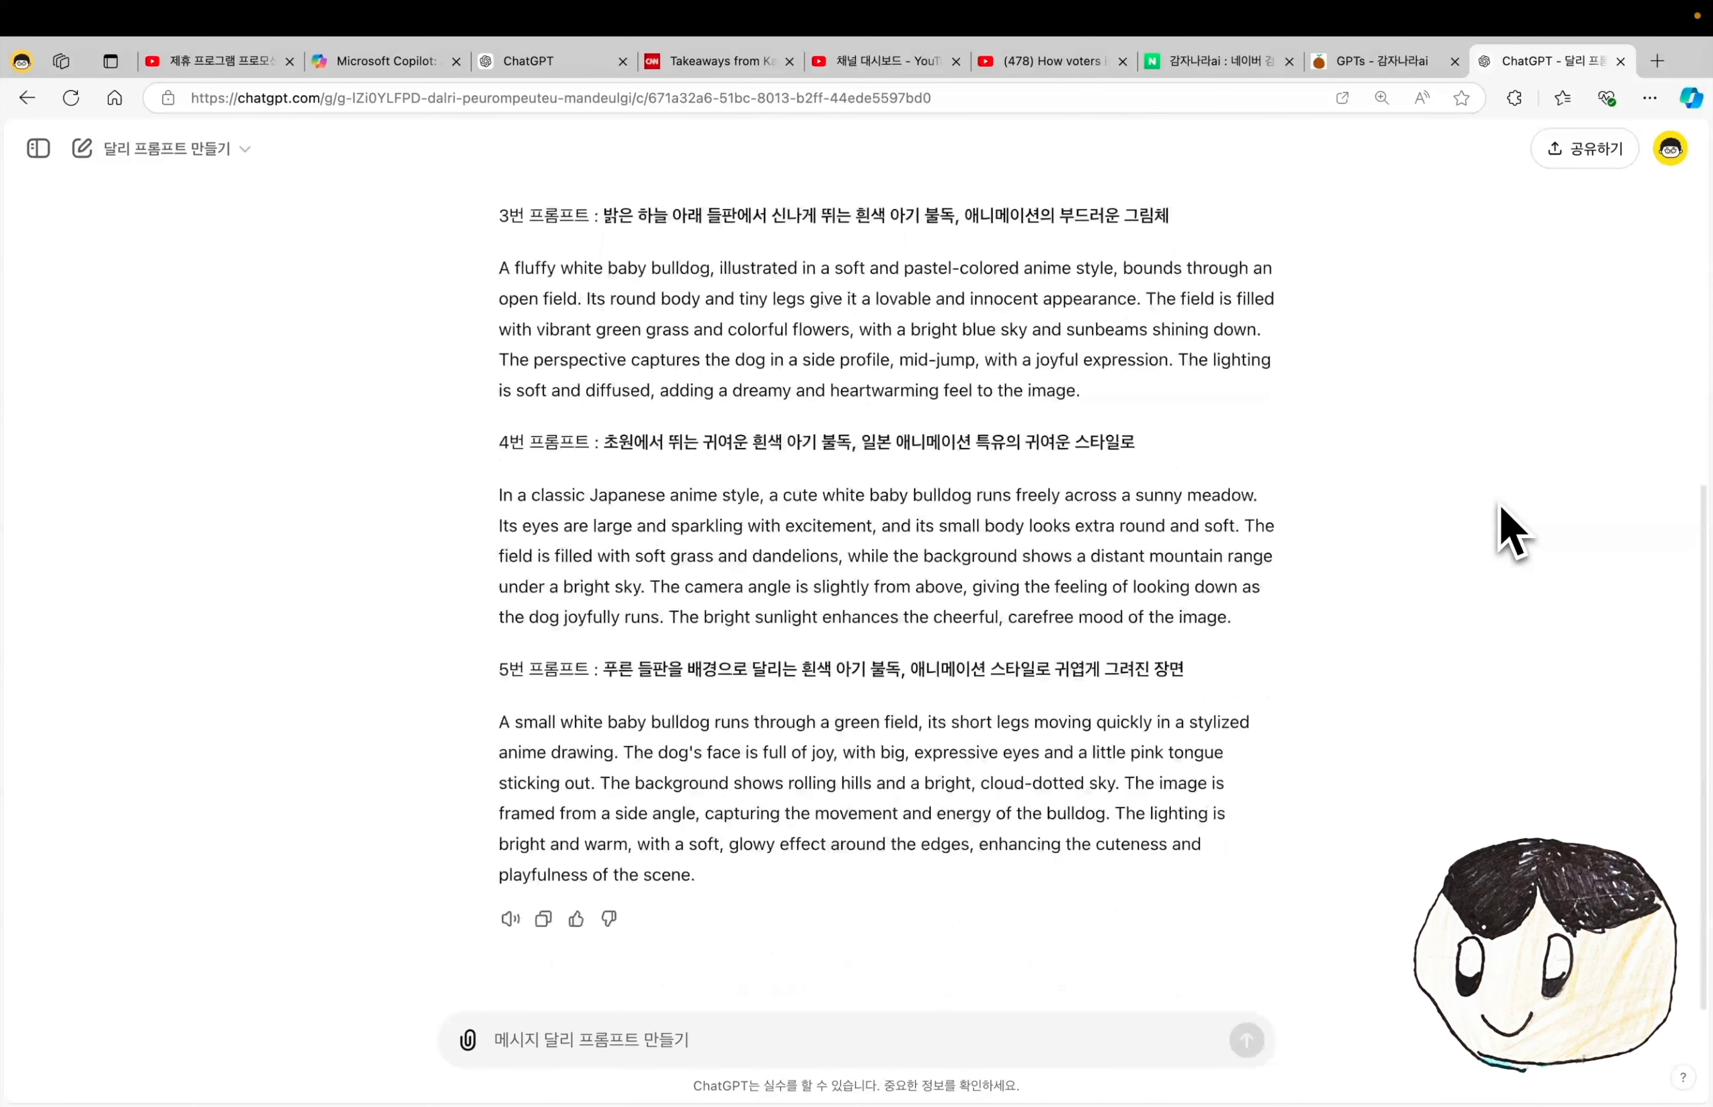
{"action": "scroll", "coordinate": [1511, 532], "scroll_direction": "up", "scroll_amount": 10}
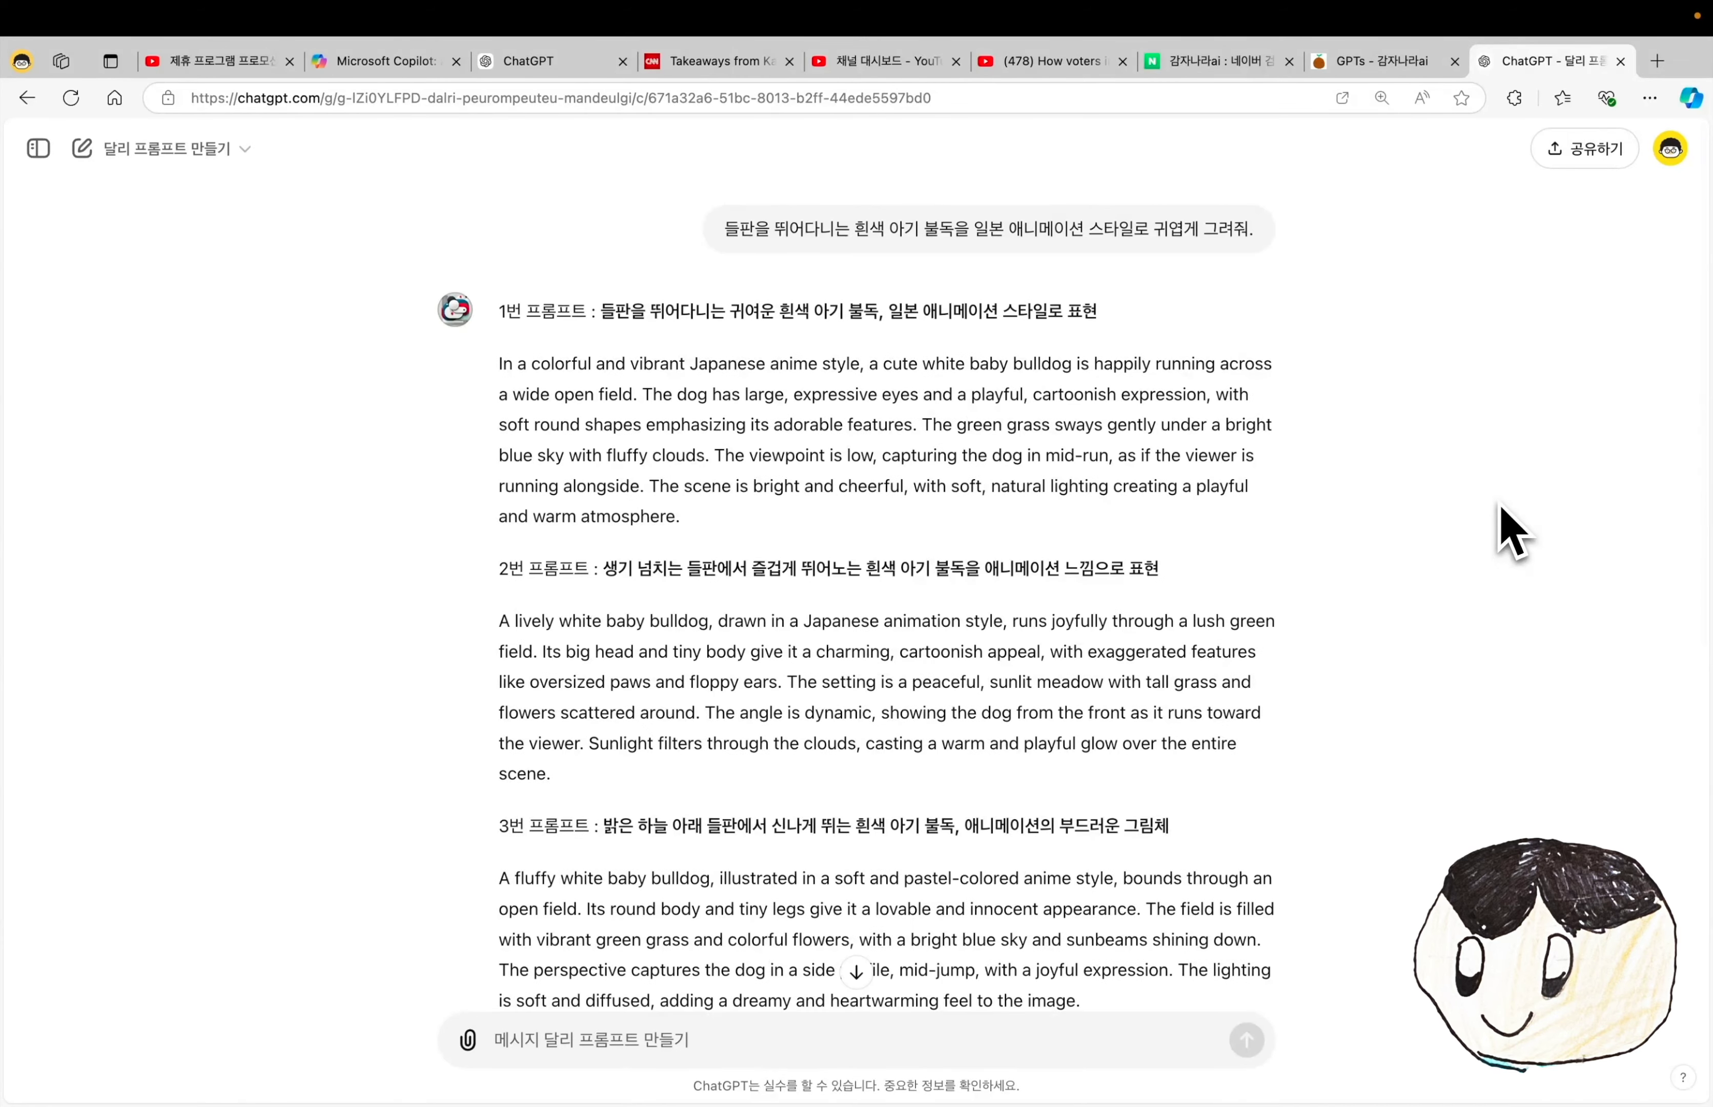
- Request an image of the first prompt with "1번 그려줘" and highlight that prompt's English text
{"action": "left_click", "coordinate": [586, 1040]}
{"action": "type", "text": "1번 그려줘"}
{"action": "key", "text": "Return"}
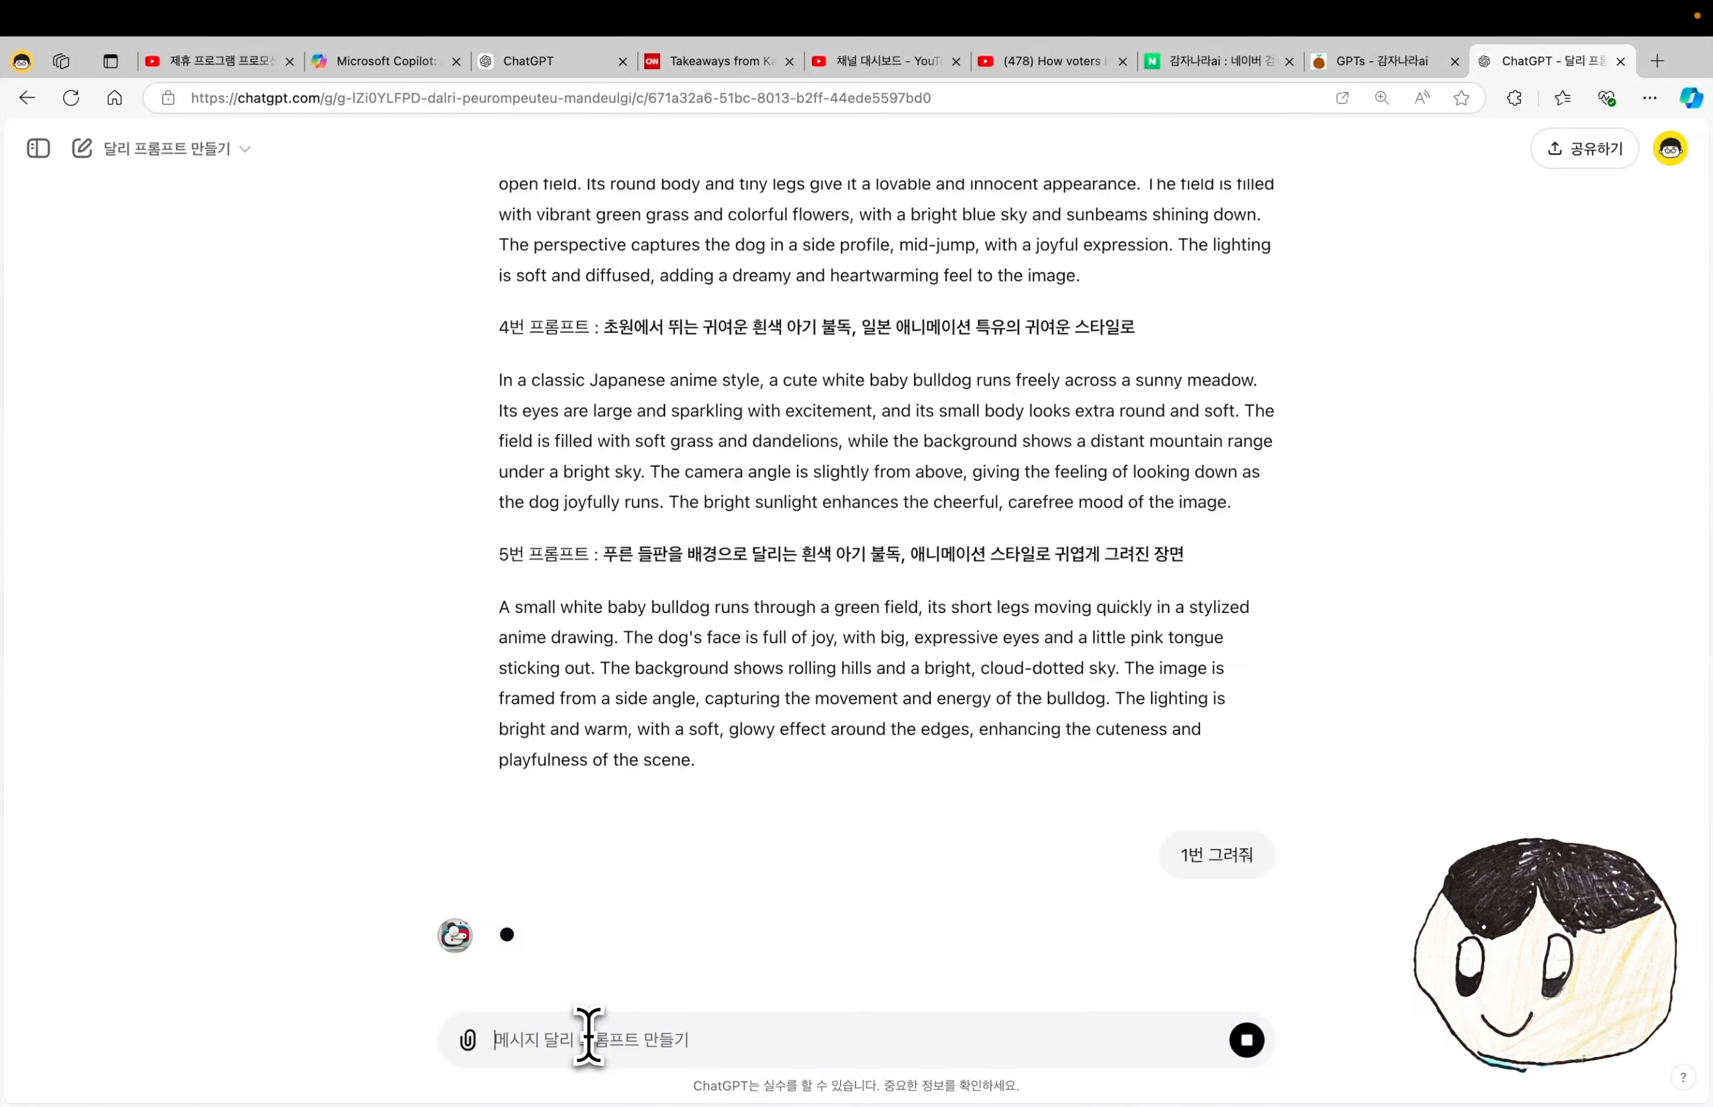
{"action": "scroll", "coordinate": [658, 968], "scroll_direction": "up", "scroll_amount": 8}
{"action": "left_click_drag", "start_coordinate": [681, 516], "coordinate": [494, 386]}
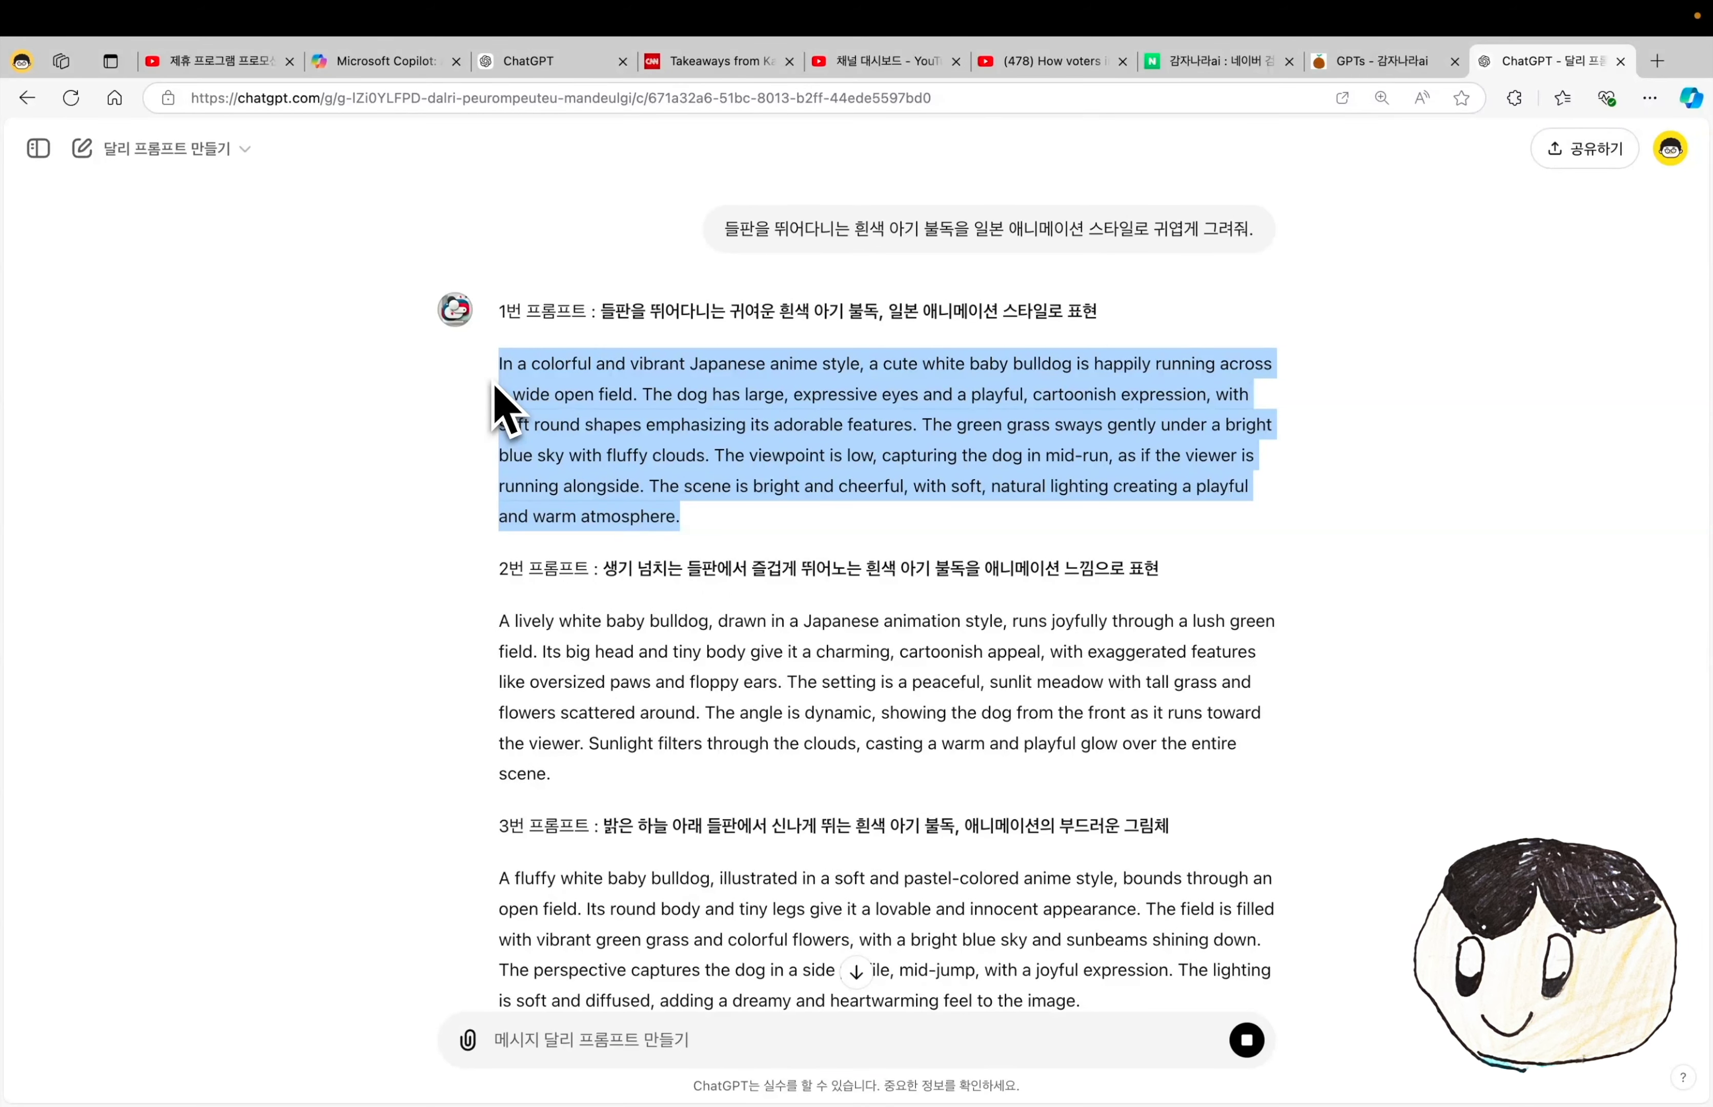
{"action": "scroll", "coordinate": [302, 796], "scroll_direction": "down", "scroll_amount": 8}
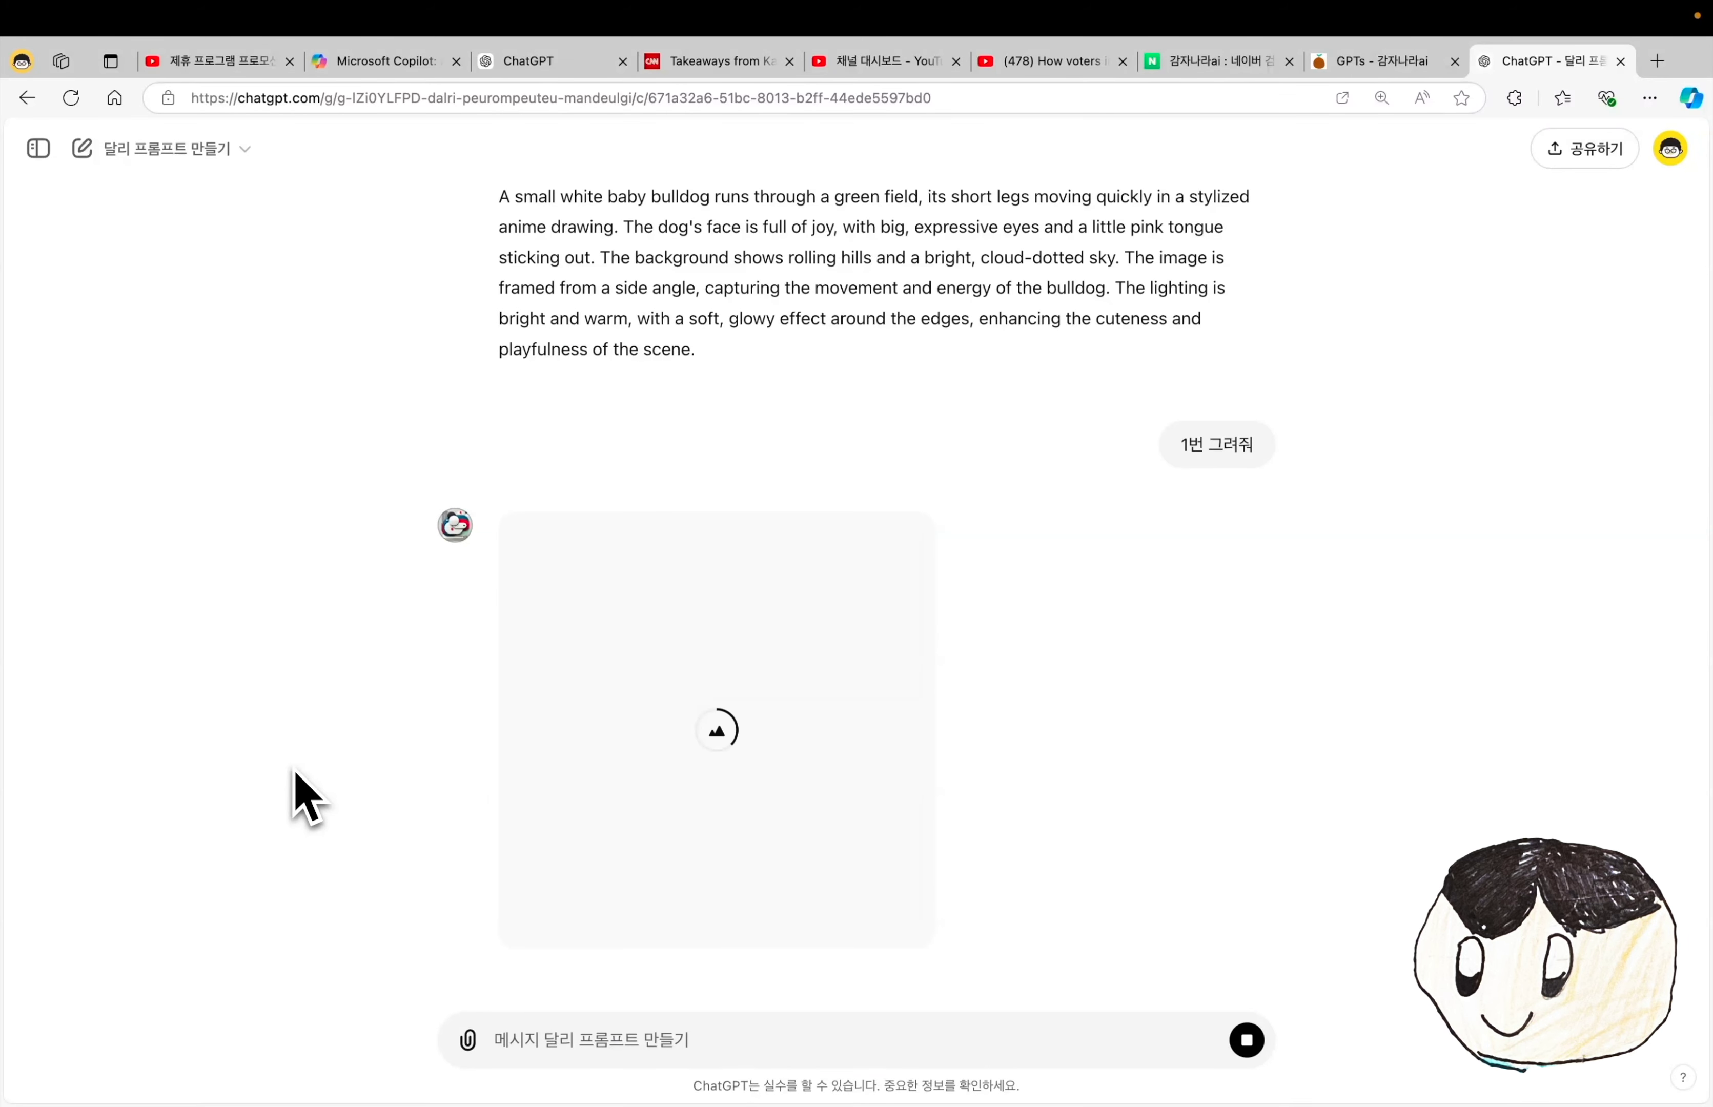
- Request an image of the second bulldog prompt from the DALL-E prompt GPT with the message "2번"
{"action": "left_click", "coordinate": [572, 1044]}
{"action": "type", "text": "2버"}
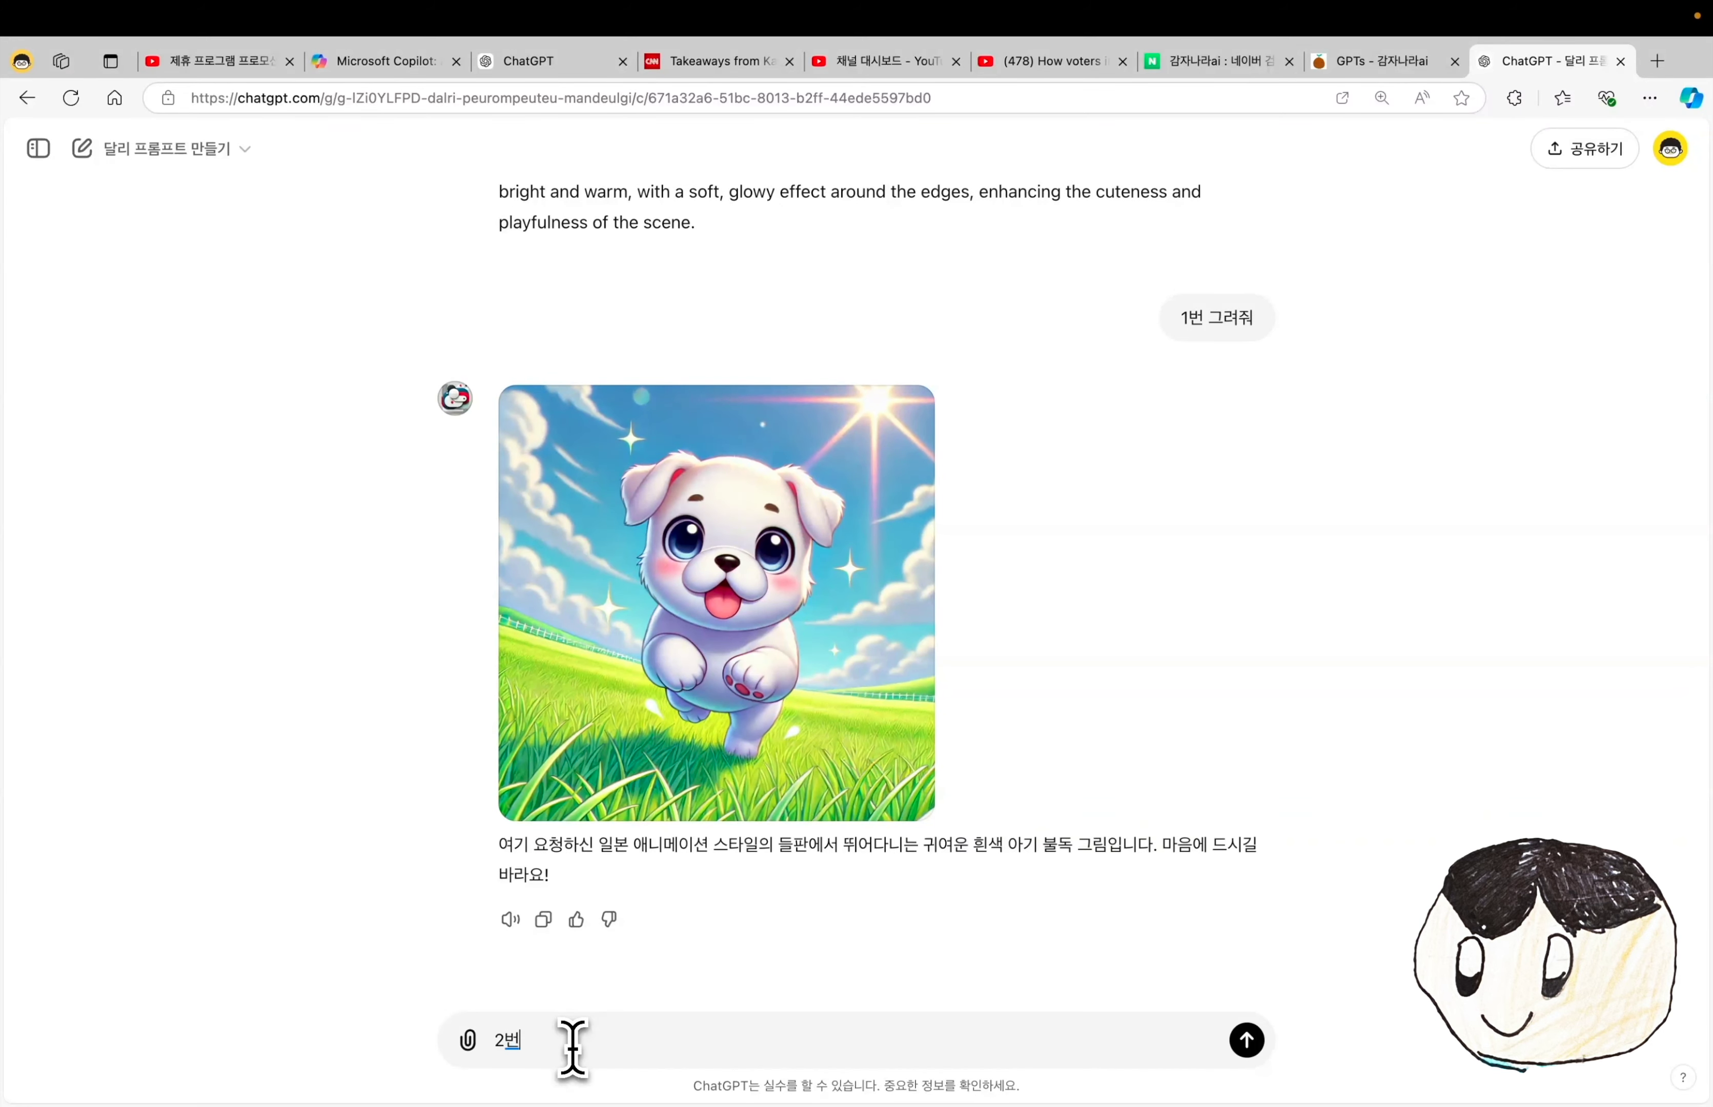
{"action": "type", "text": "ㄴ"}
{"action": "key", "text": "Return"}
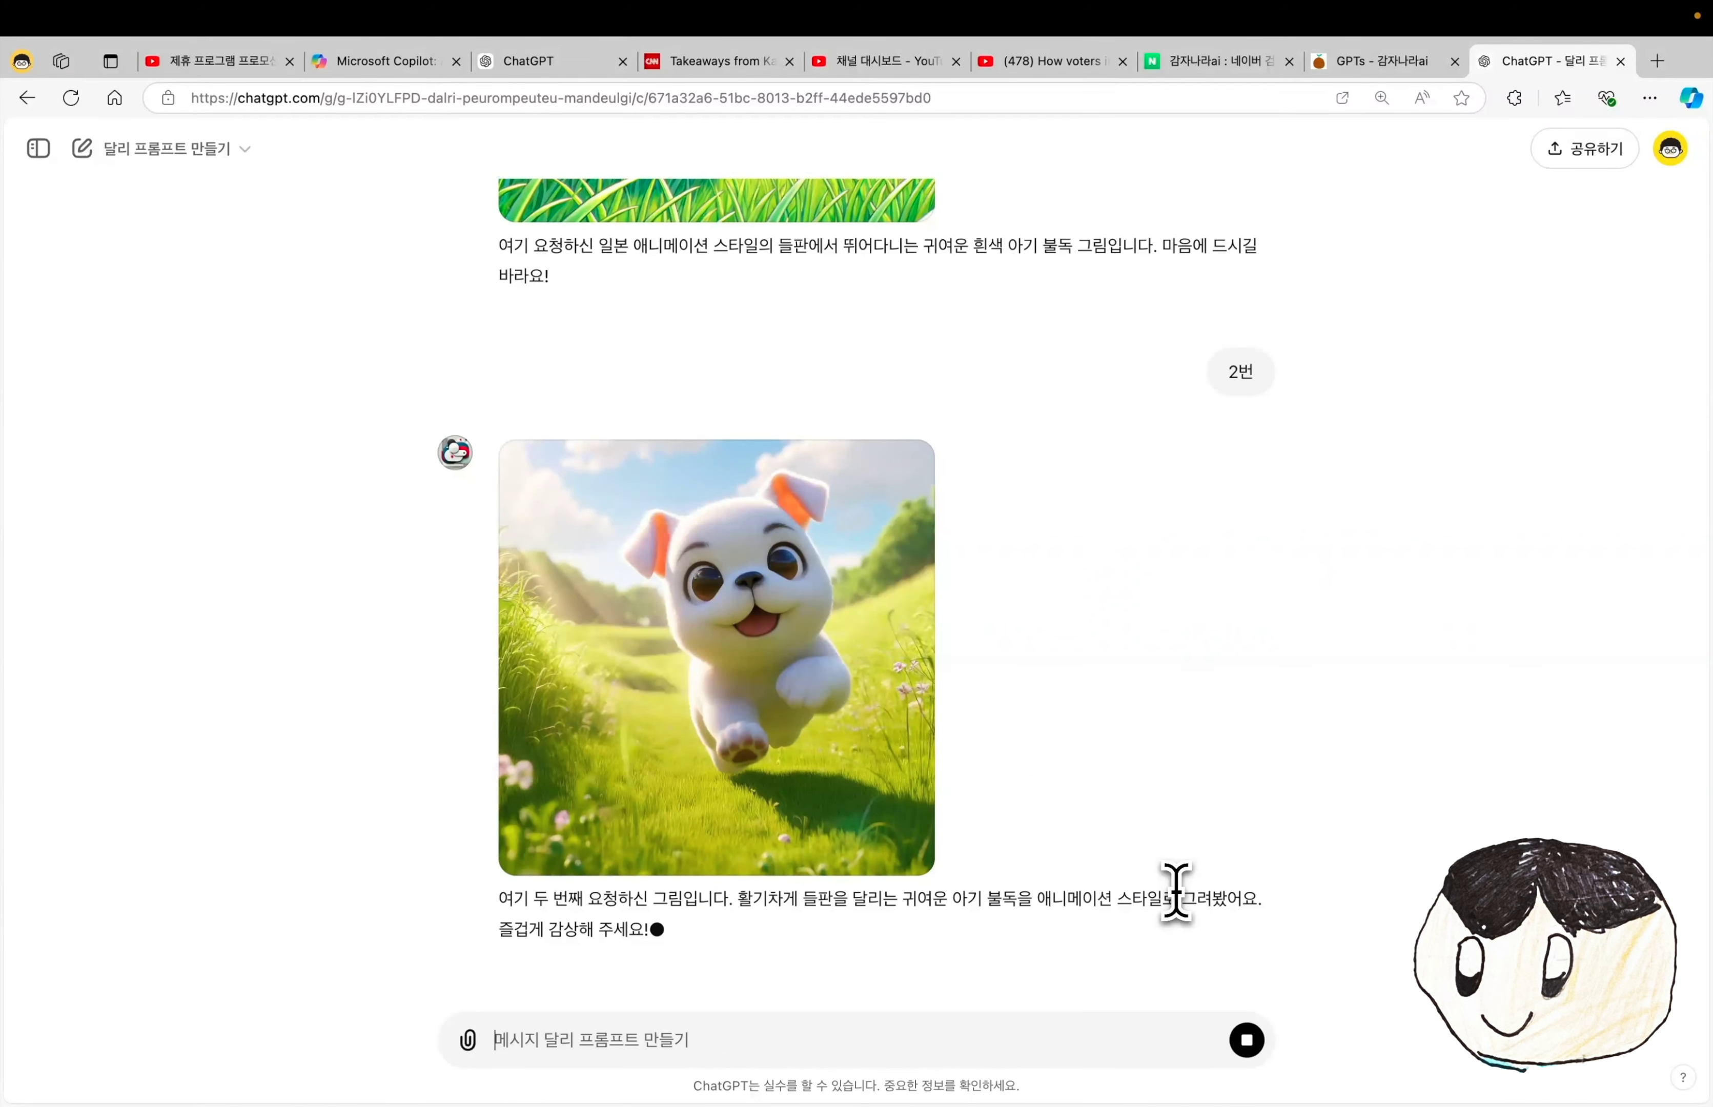
- Review the original bulldog request and its generated prompts, comparing them with the bulldog image made in the regular ChatGPT 4o chat
{"action": "scroll", "coordinate": [1175, 892], "scroll_direction": "up", "scroll_amount": 20}
{"action": "triple_click", "coordinate": [1002, 230]}
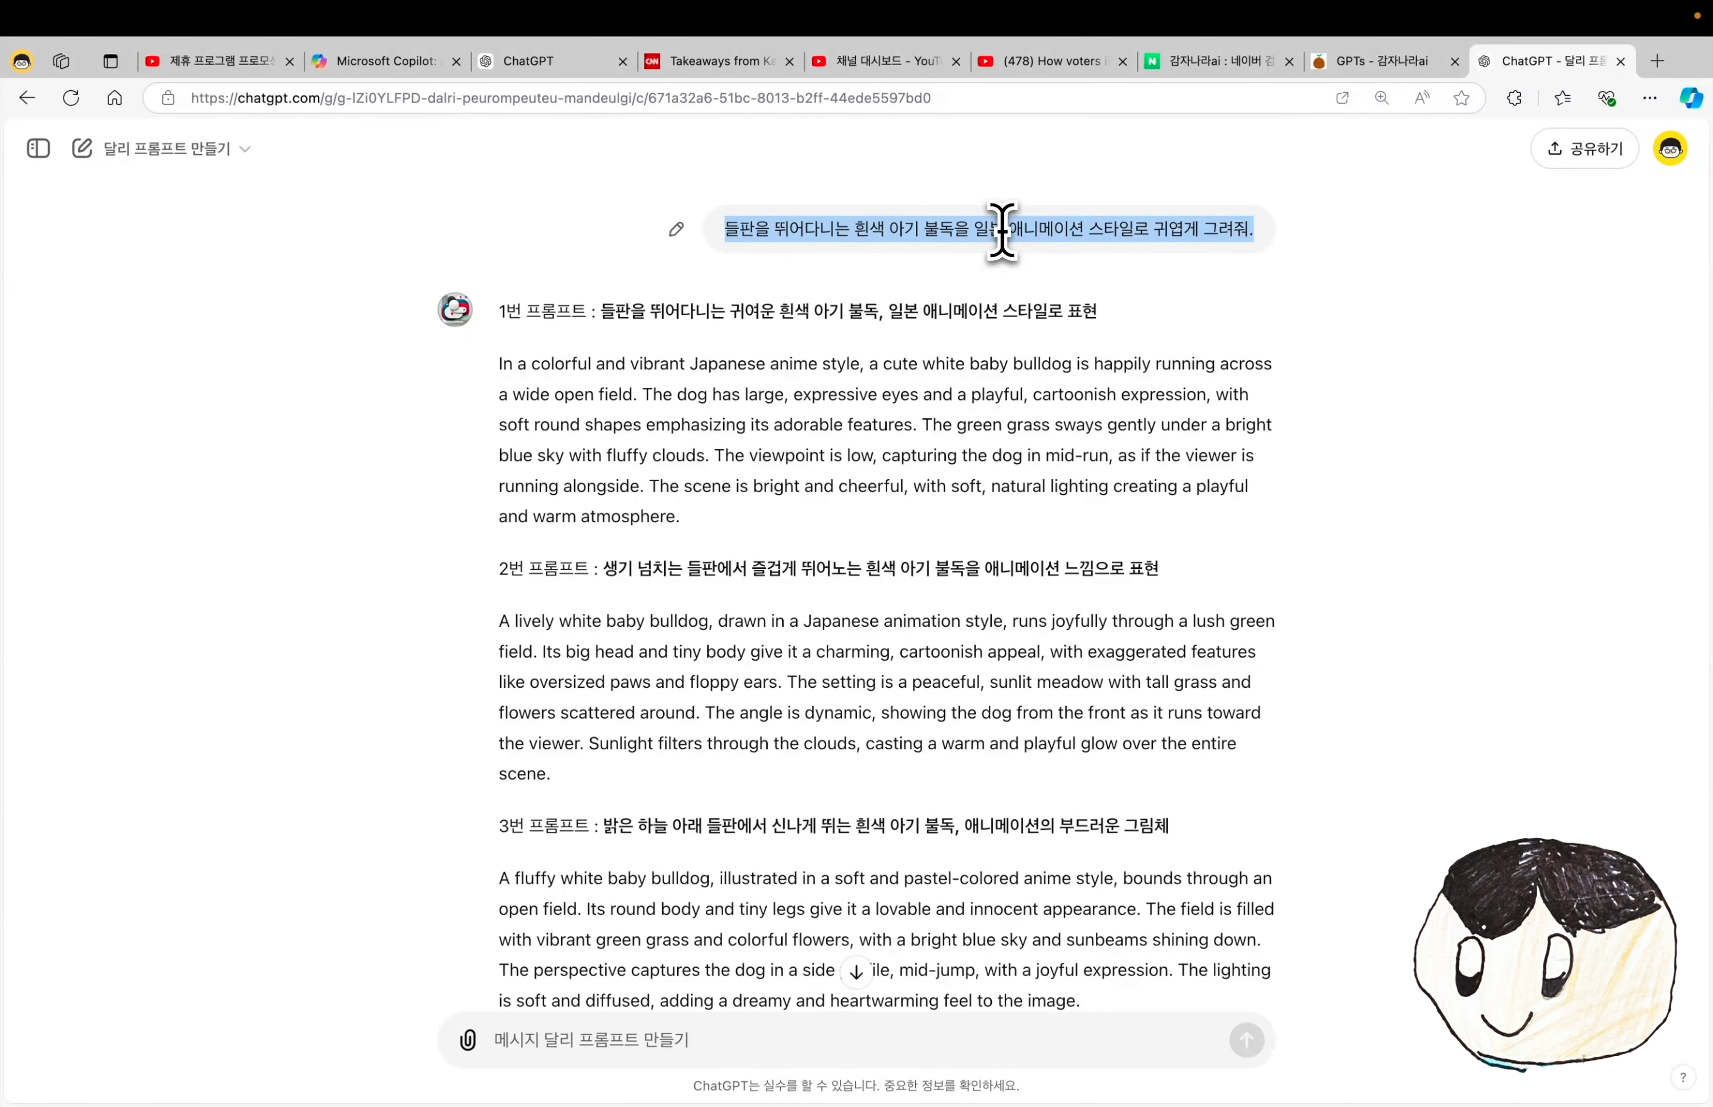
{"action": "scroll", "coordinate": [979, 648], "scroll_direction": "down", "scroll_amount": 6}
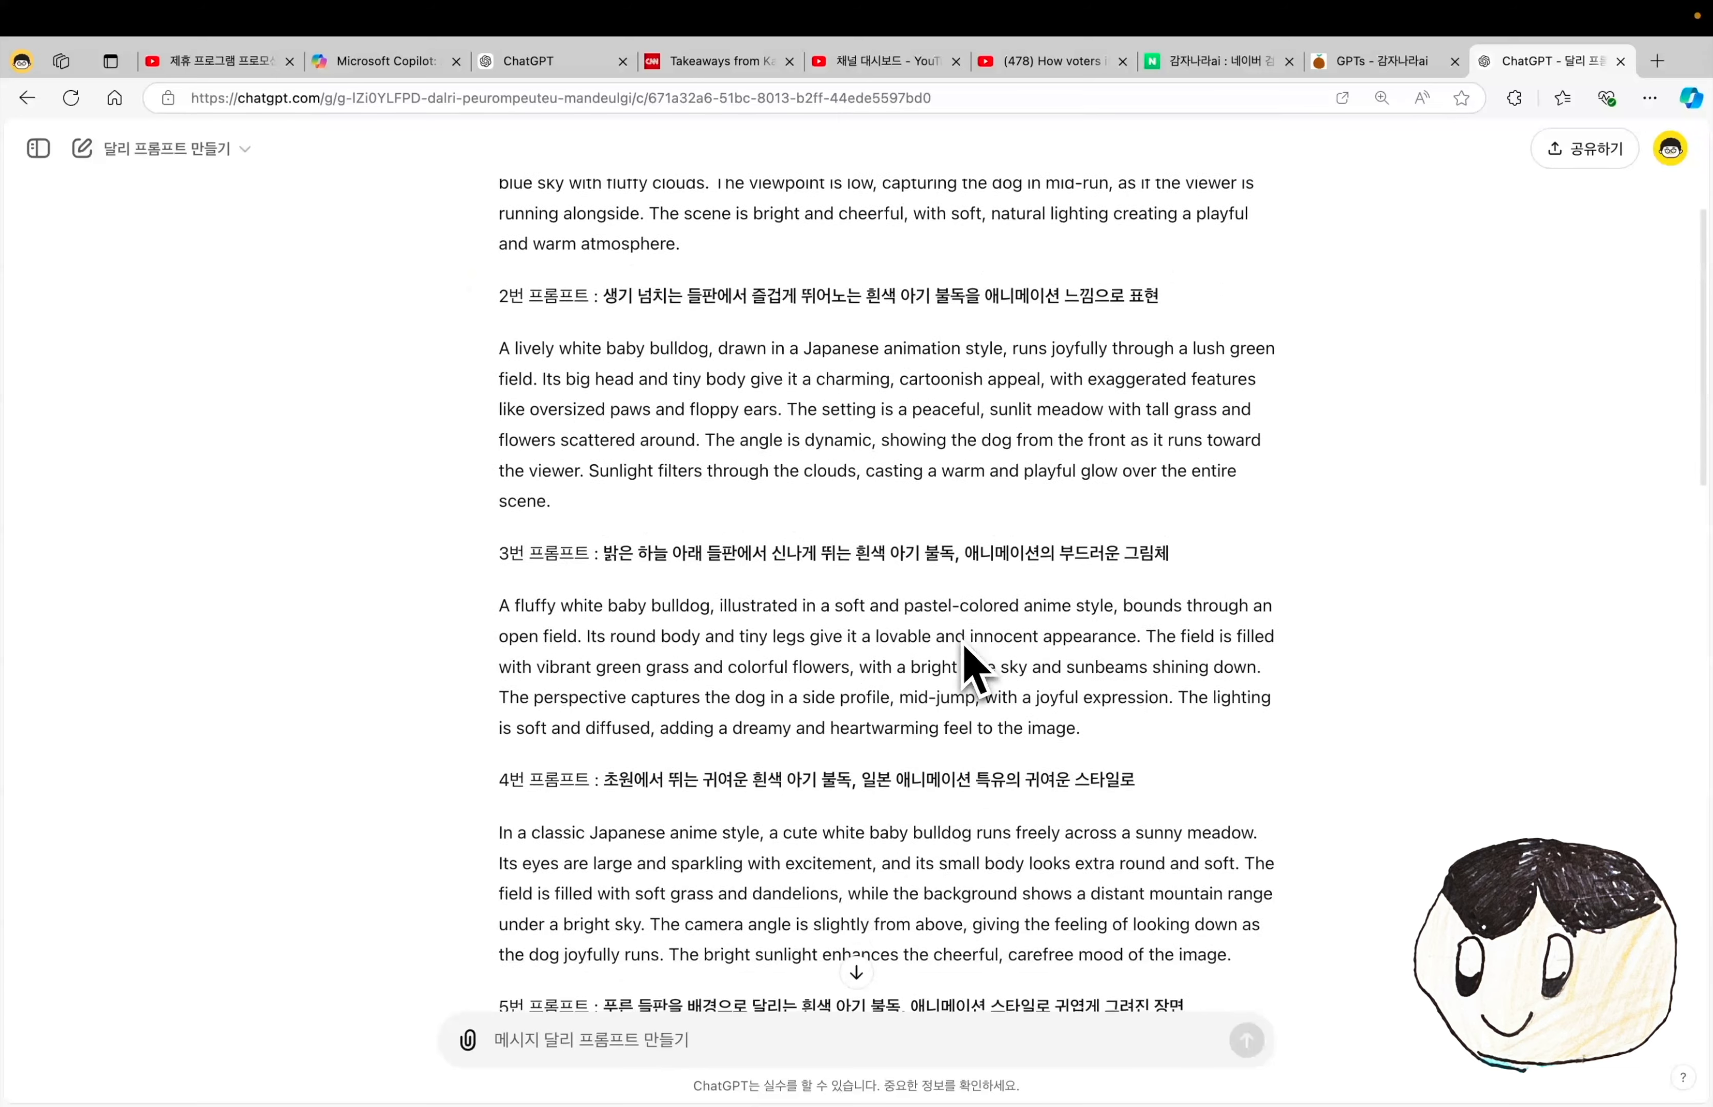
{"action": "scroll", "coordinate": [963, 648], "scroll_direction": "down", "scroll_amount": 5}
{"action": "left_click", "coordinate": [1380, 61]}
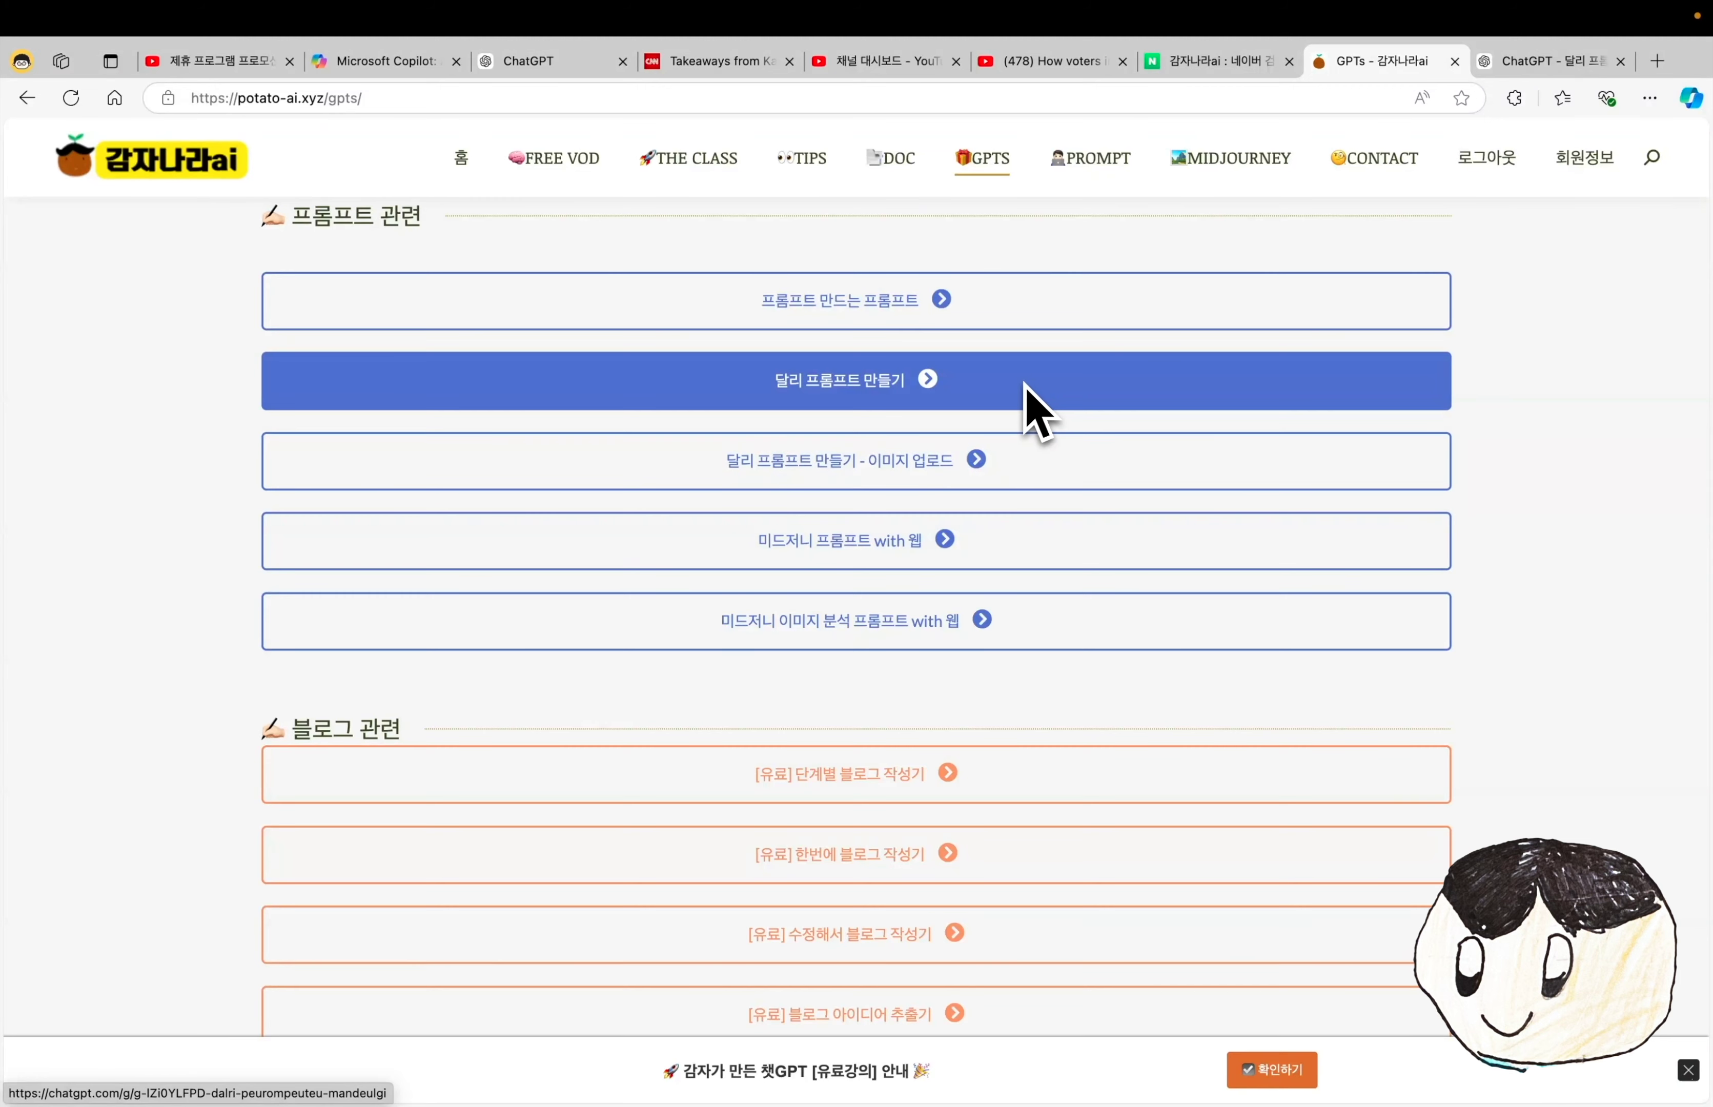
{"action": "key", "text": "super+3"}
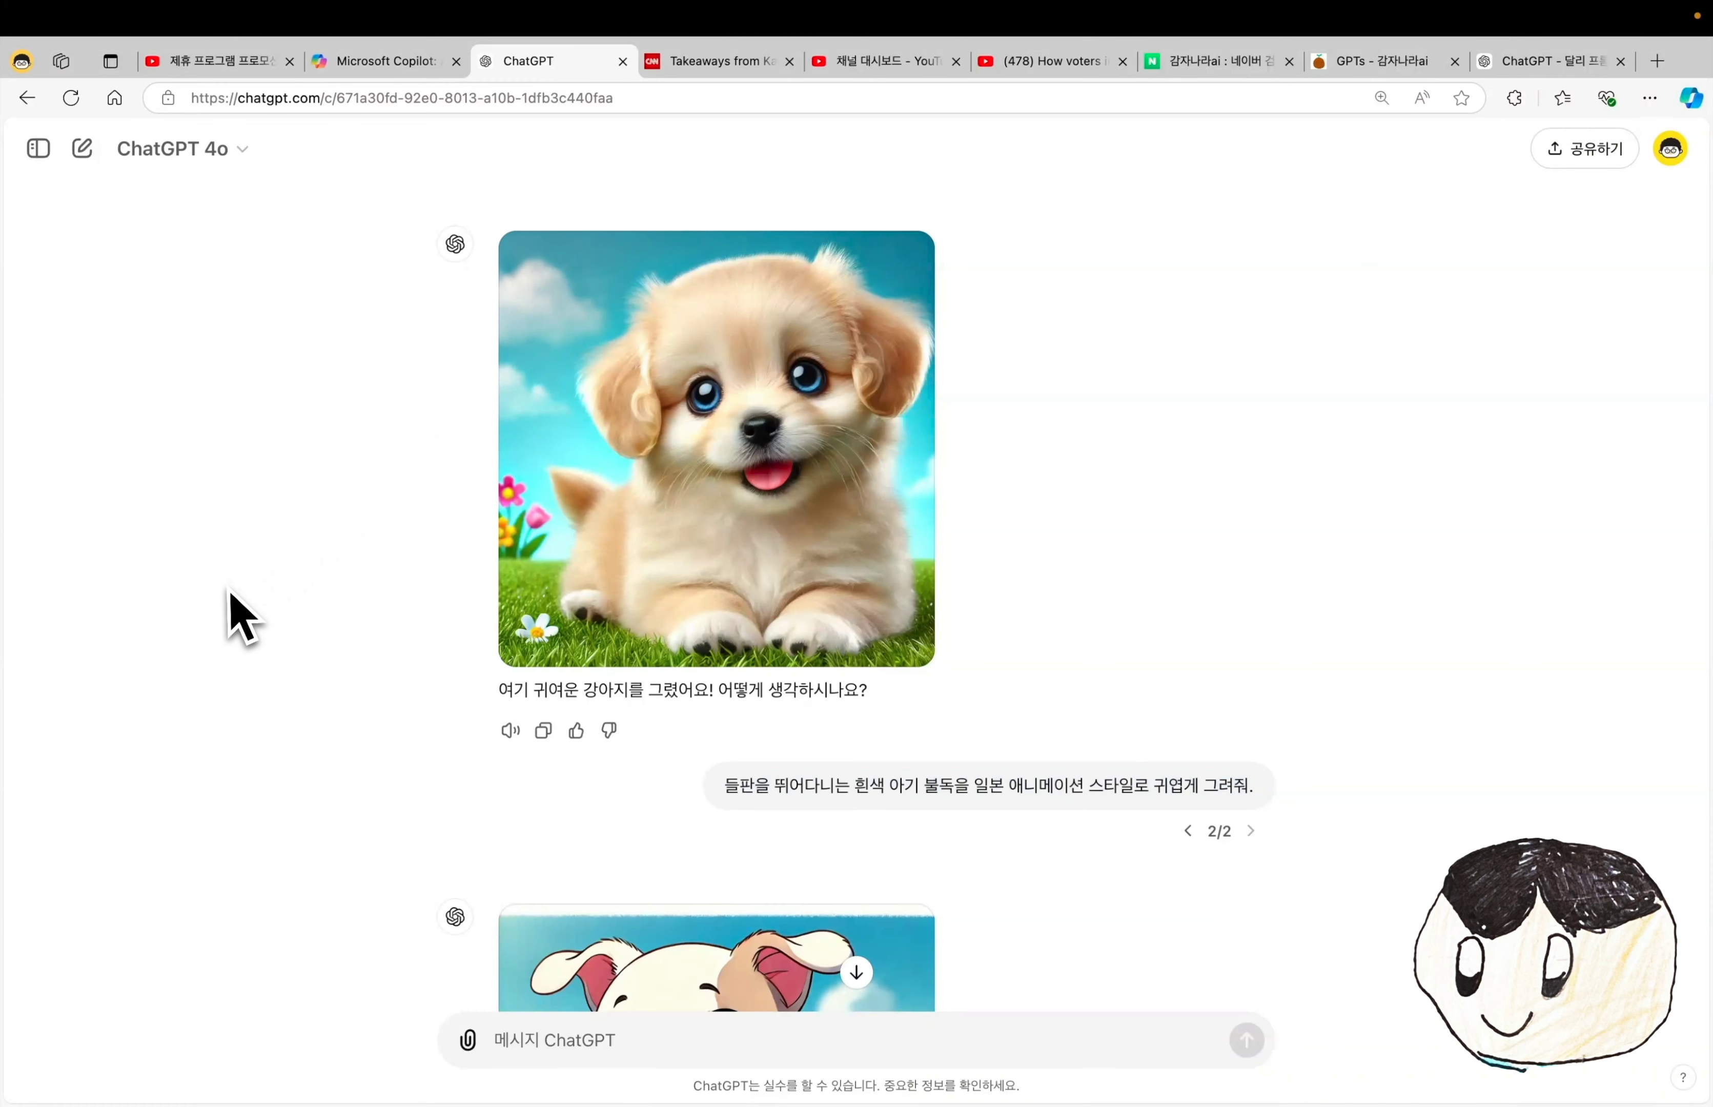
{"action": "scroll", "coordinate": [237, 615], "scroll_direction": "down", "scroll_amount": 4}
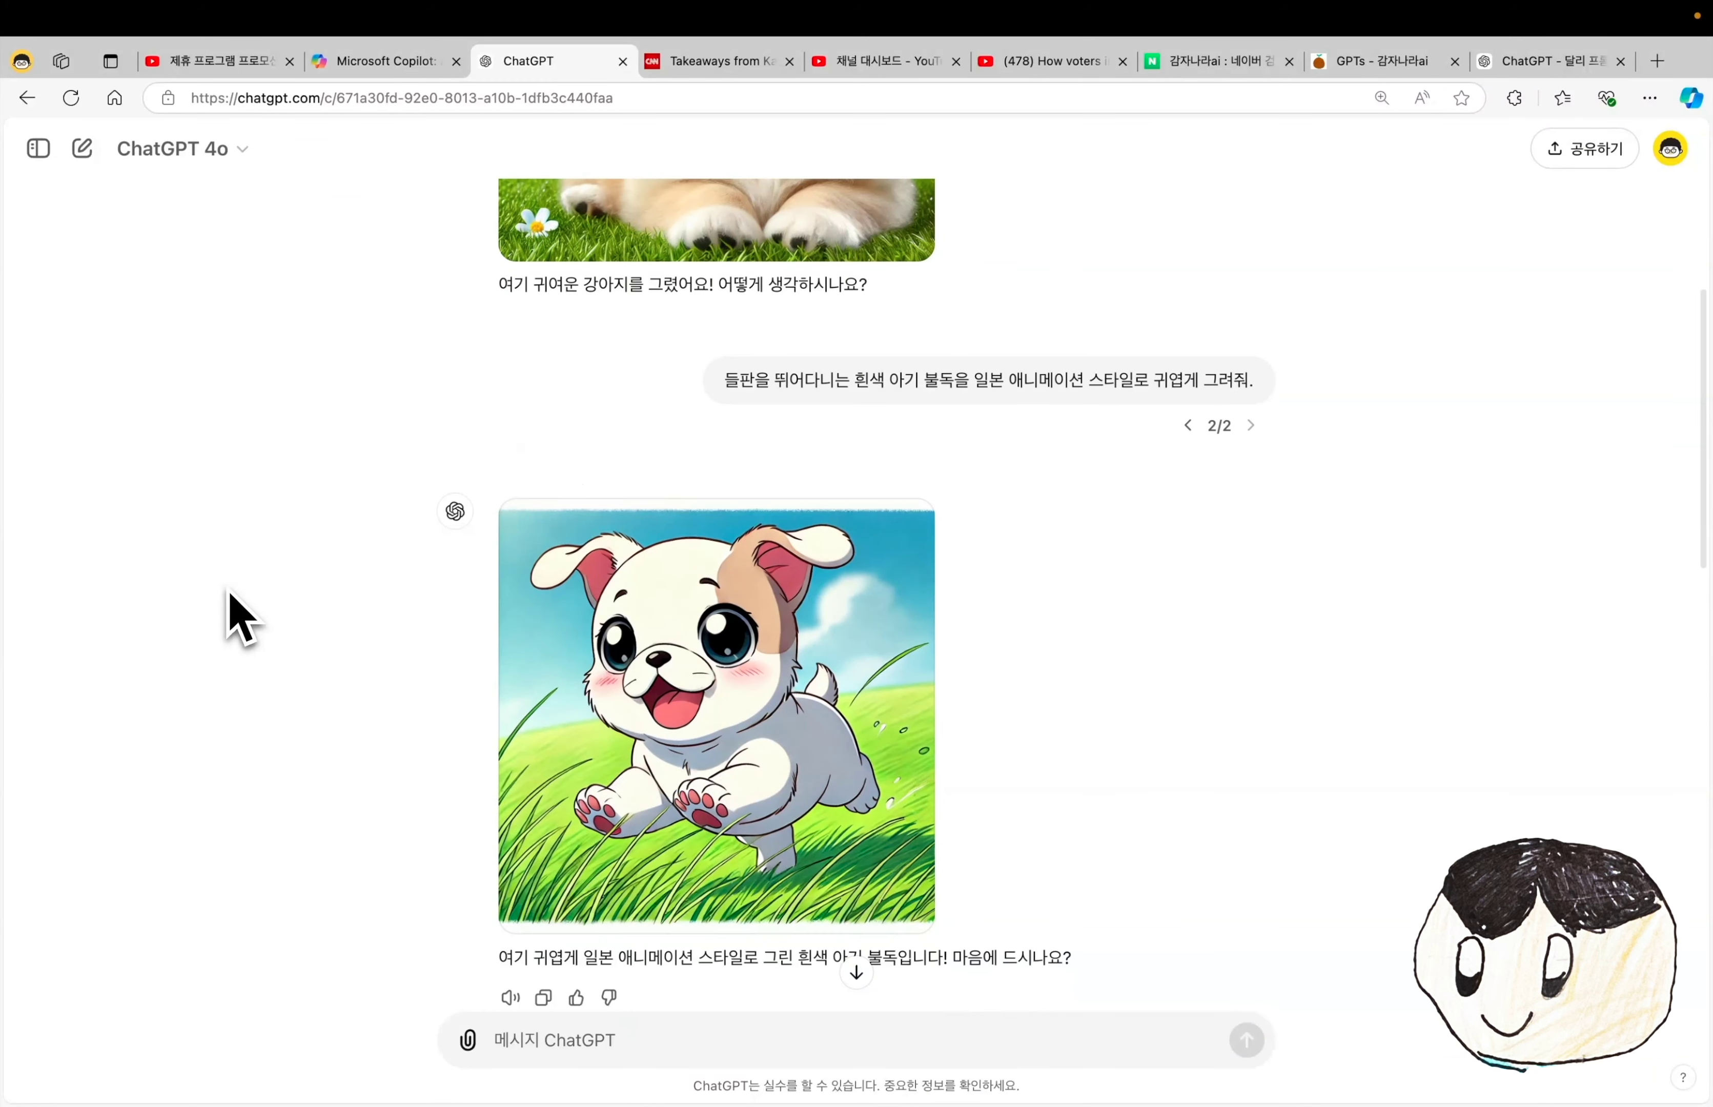
{"action": "key", "text": "super+9"}
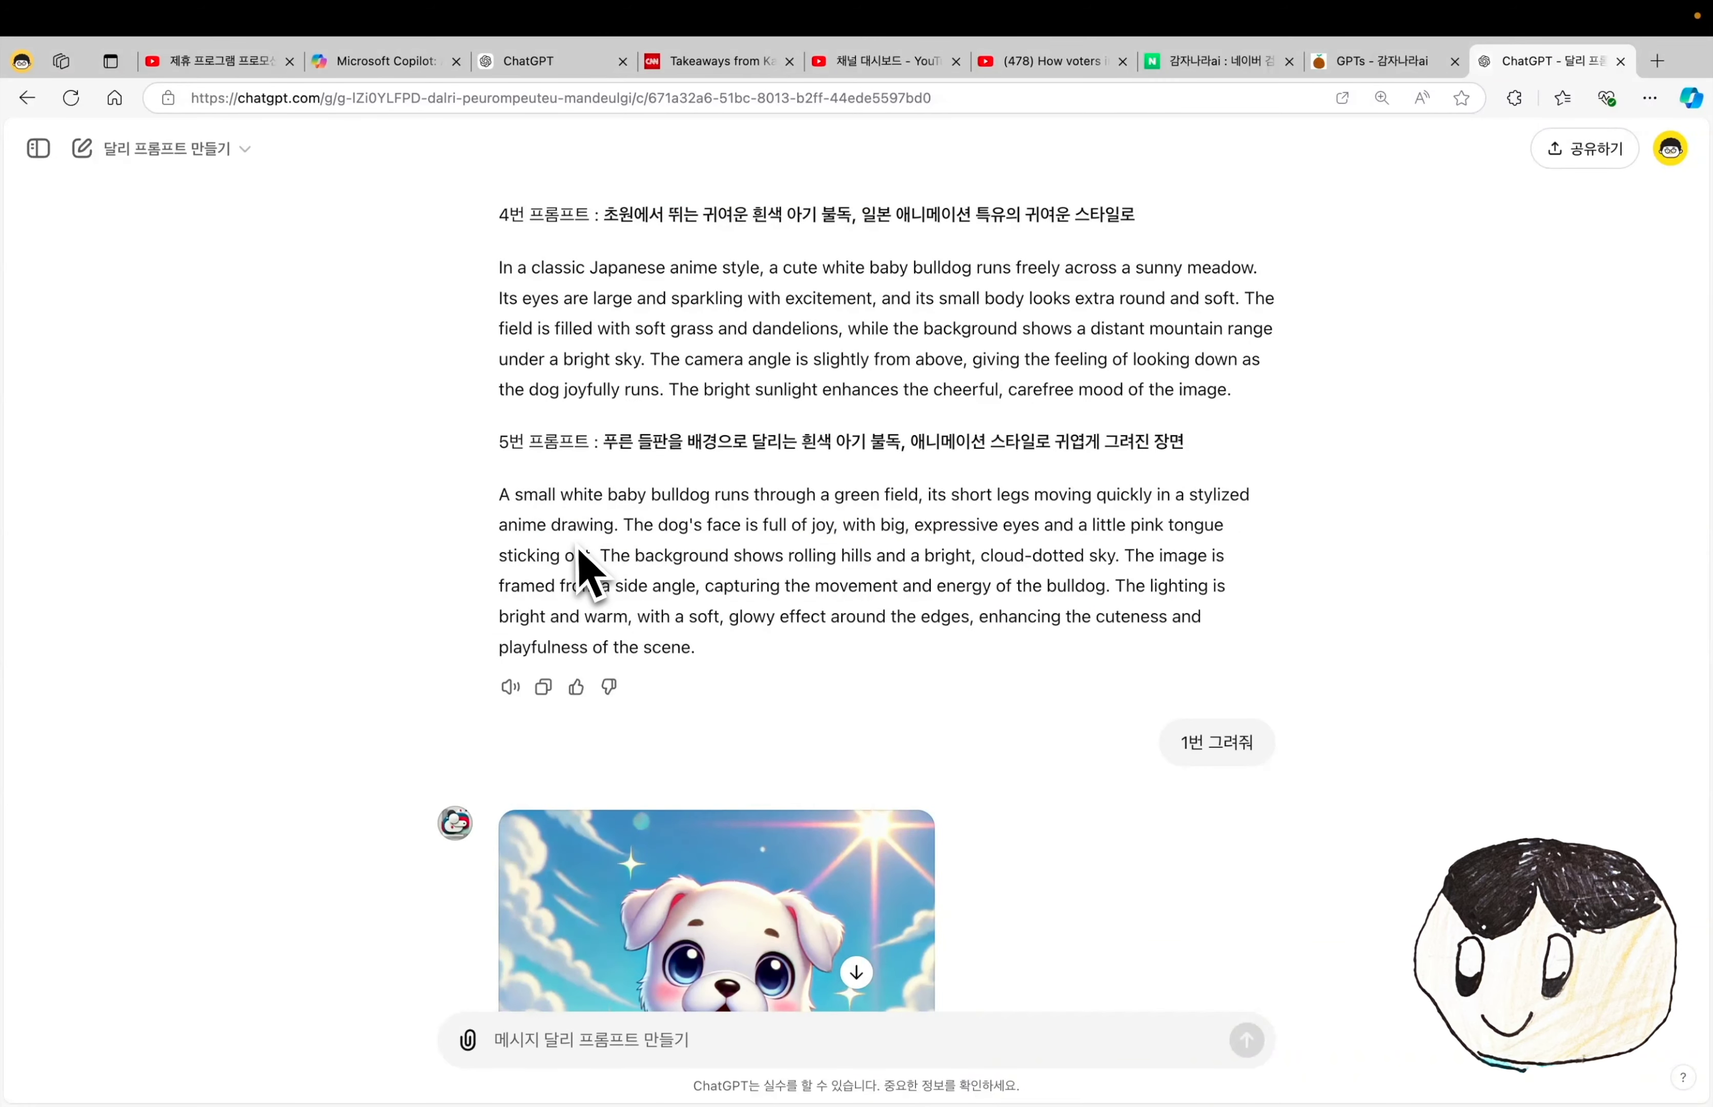
{"action": "scroll", "coordinate": [580, 573], "scroll_direction": "up", "scroll_amount": 4}
{"action": "scroll", "coordinate": [589, 573], "scroll_direction": "up", "scroll_amount": 3}
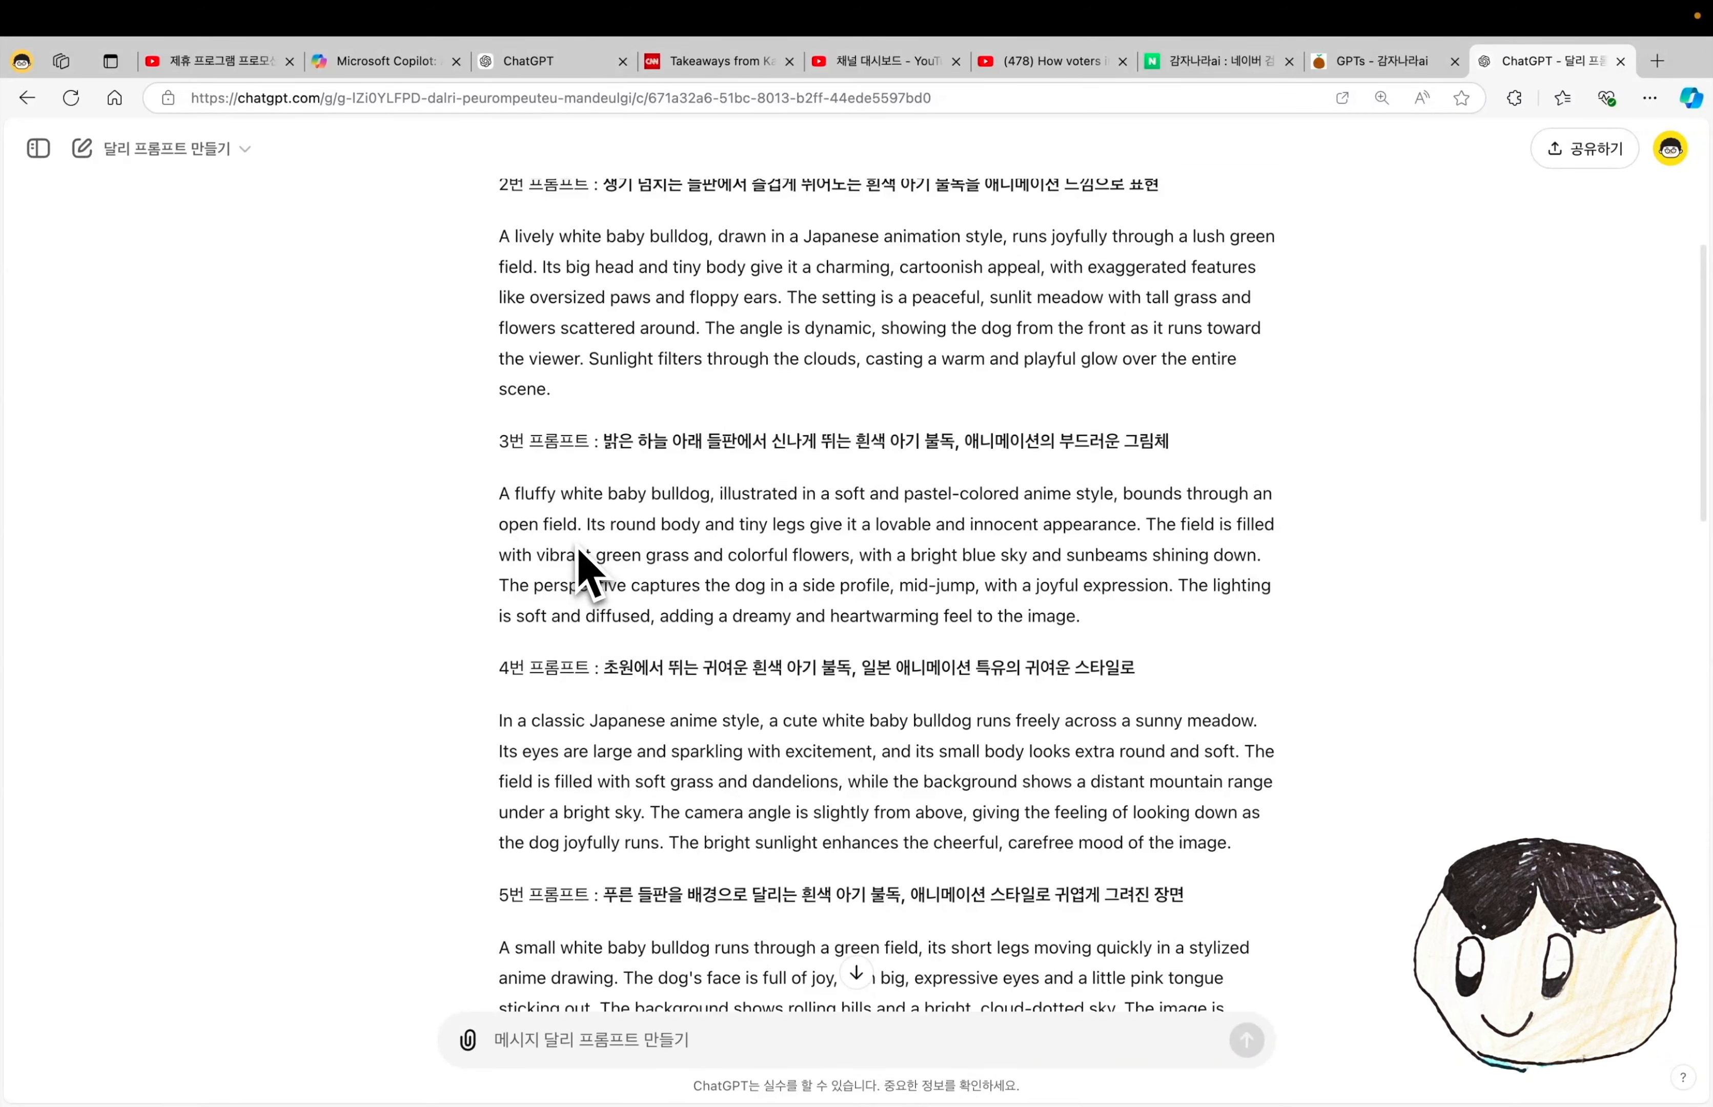
{"action": "scroll", "coordinate": [588, 573], "scroll_direction": "up", "scroll_amount": 6}
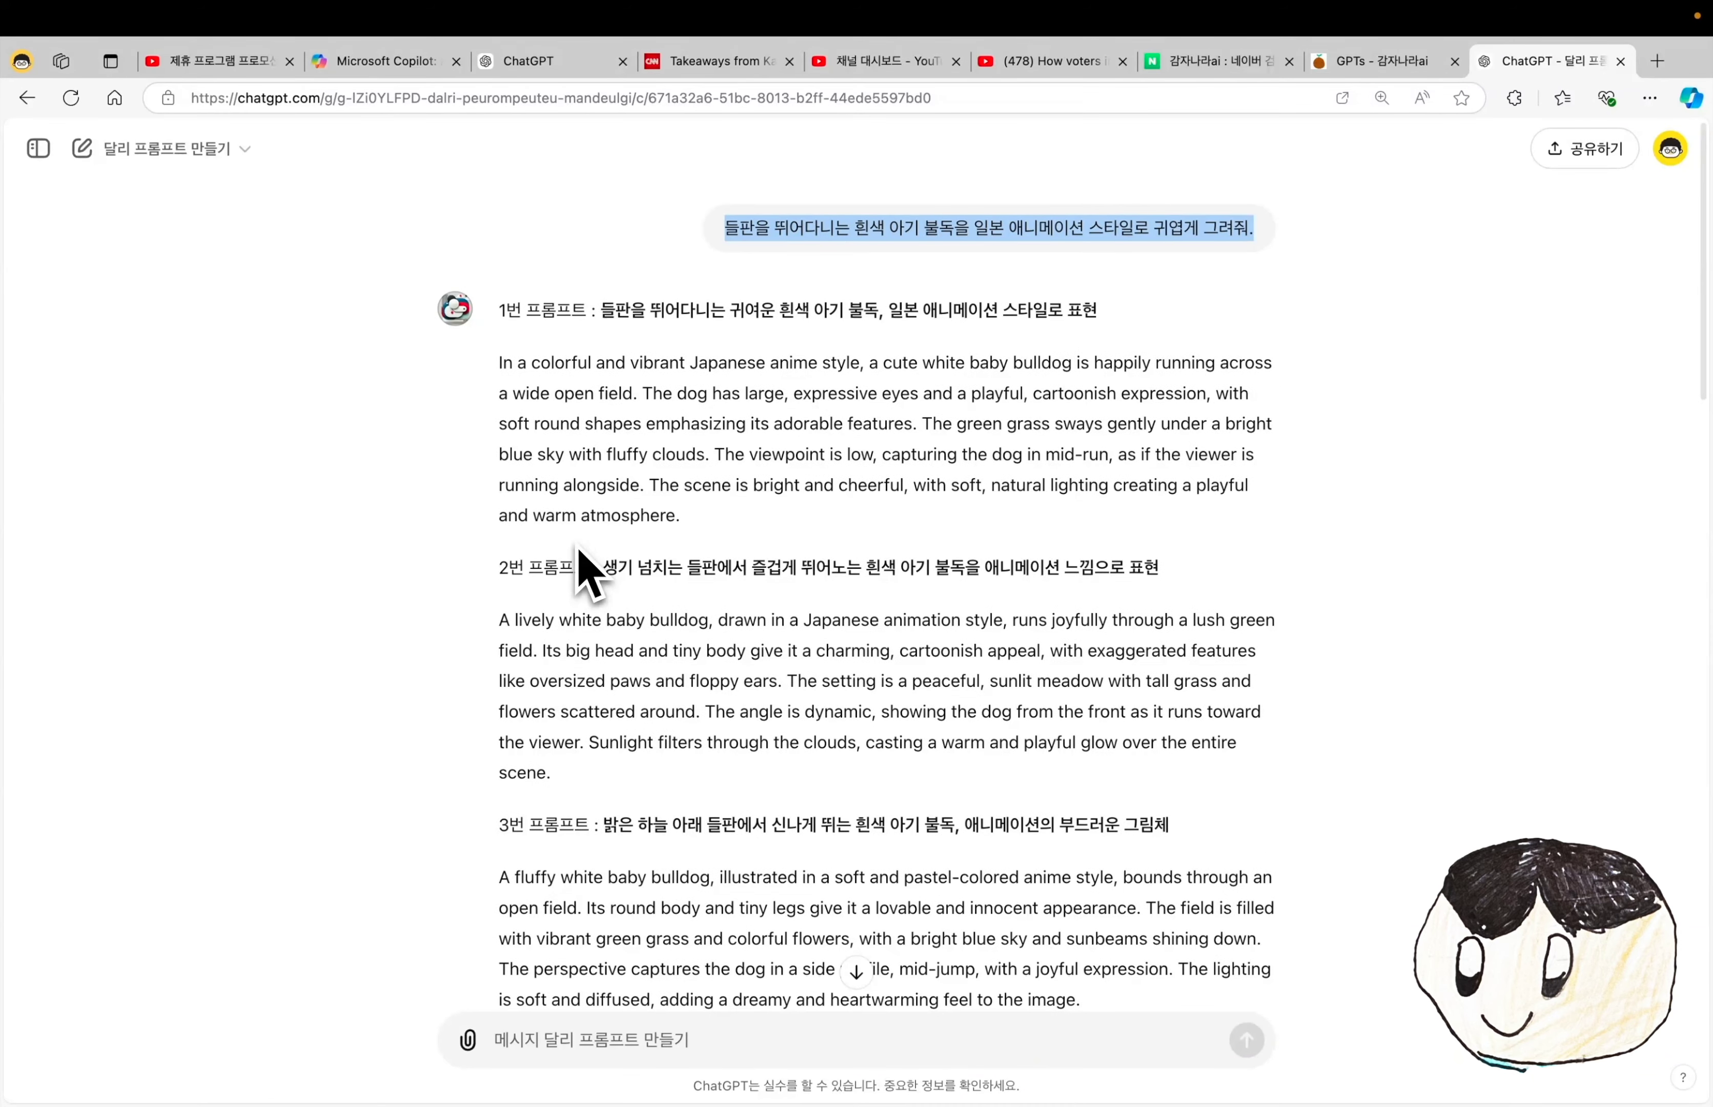
- In a new ChatGPT 4o chat, upload the muffin photo with "이 이미지와 최대한 비슷하게 그려줘" and follow up with "이 이미지를 2D 일러스트로 미니멀 하게 만들어줘."
{"action": "key", "text": "super+3"}
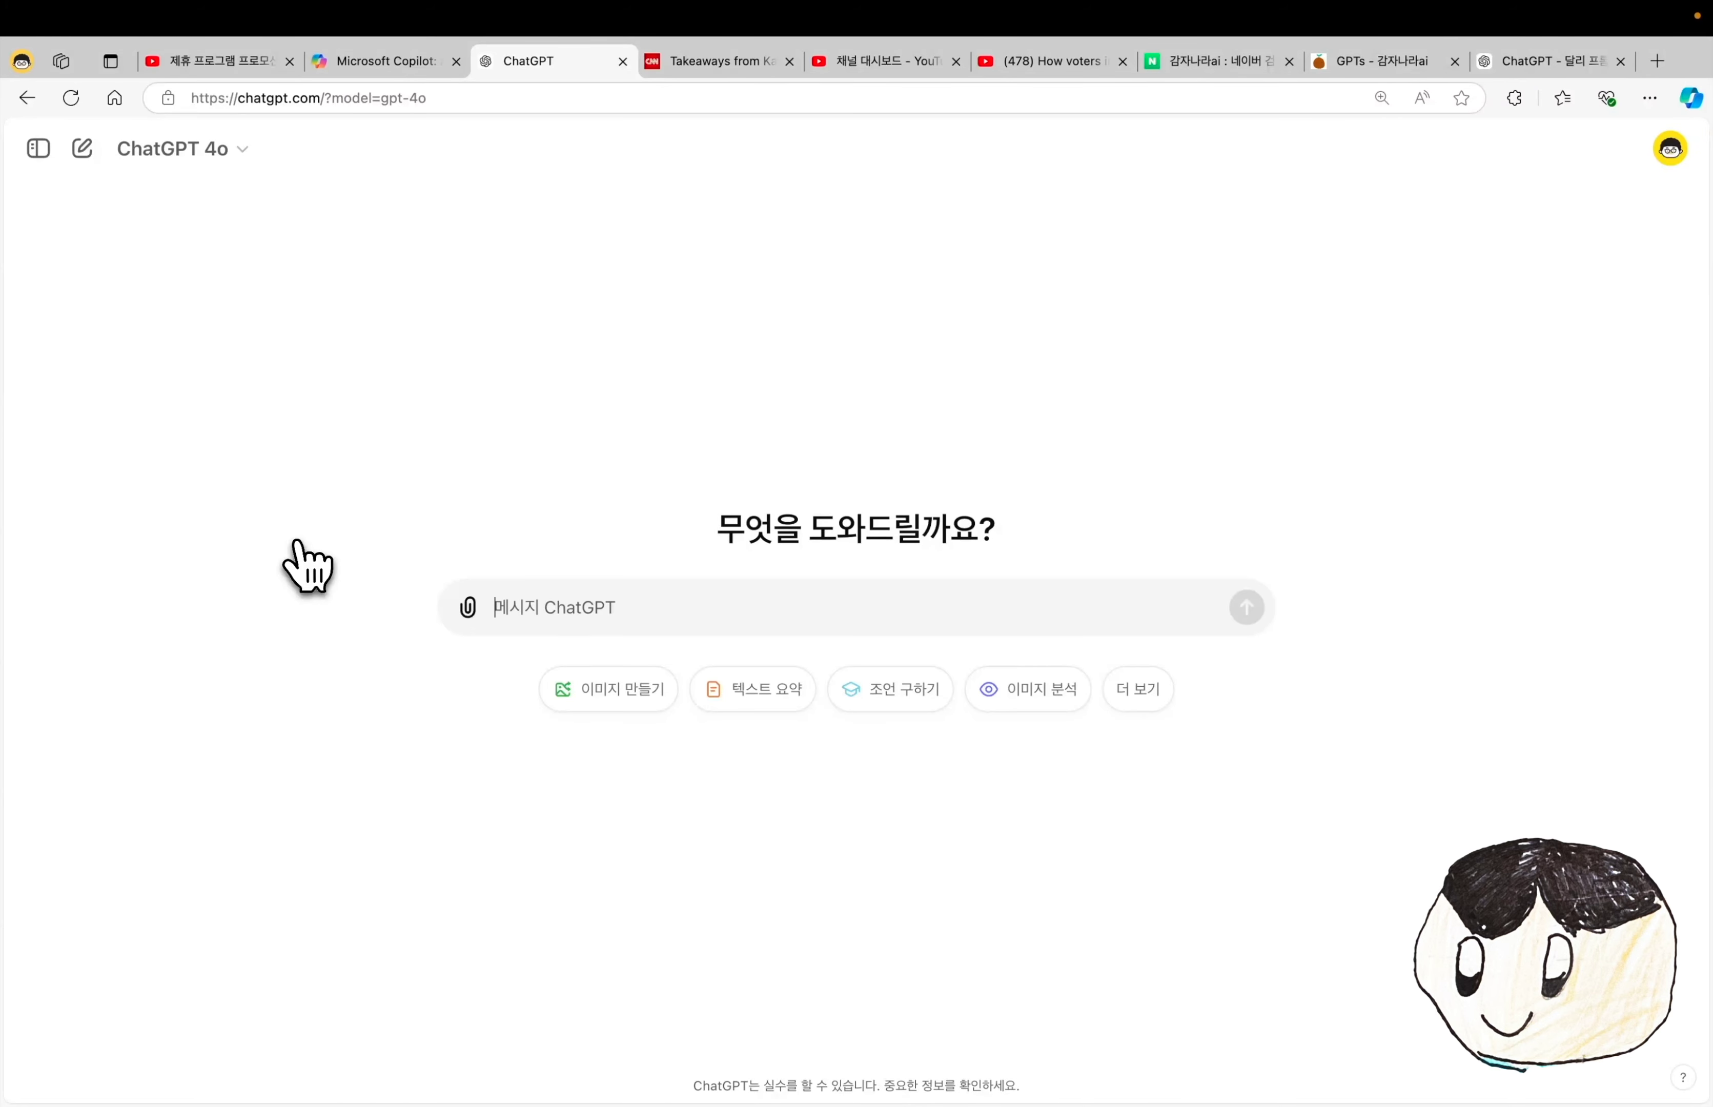
{"action": "left_click", "coordinate": [468, 610]}
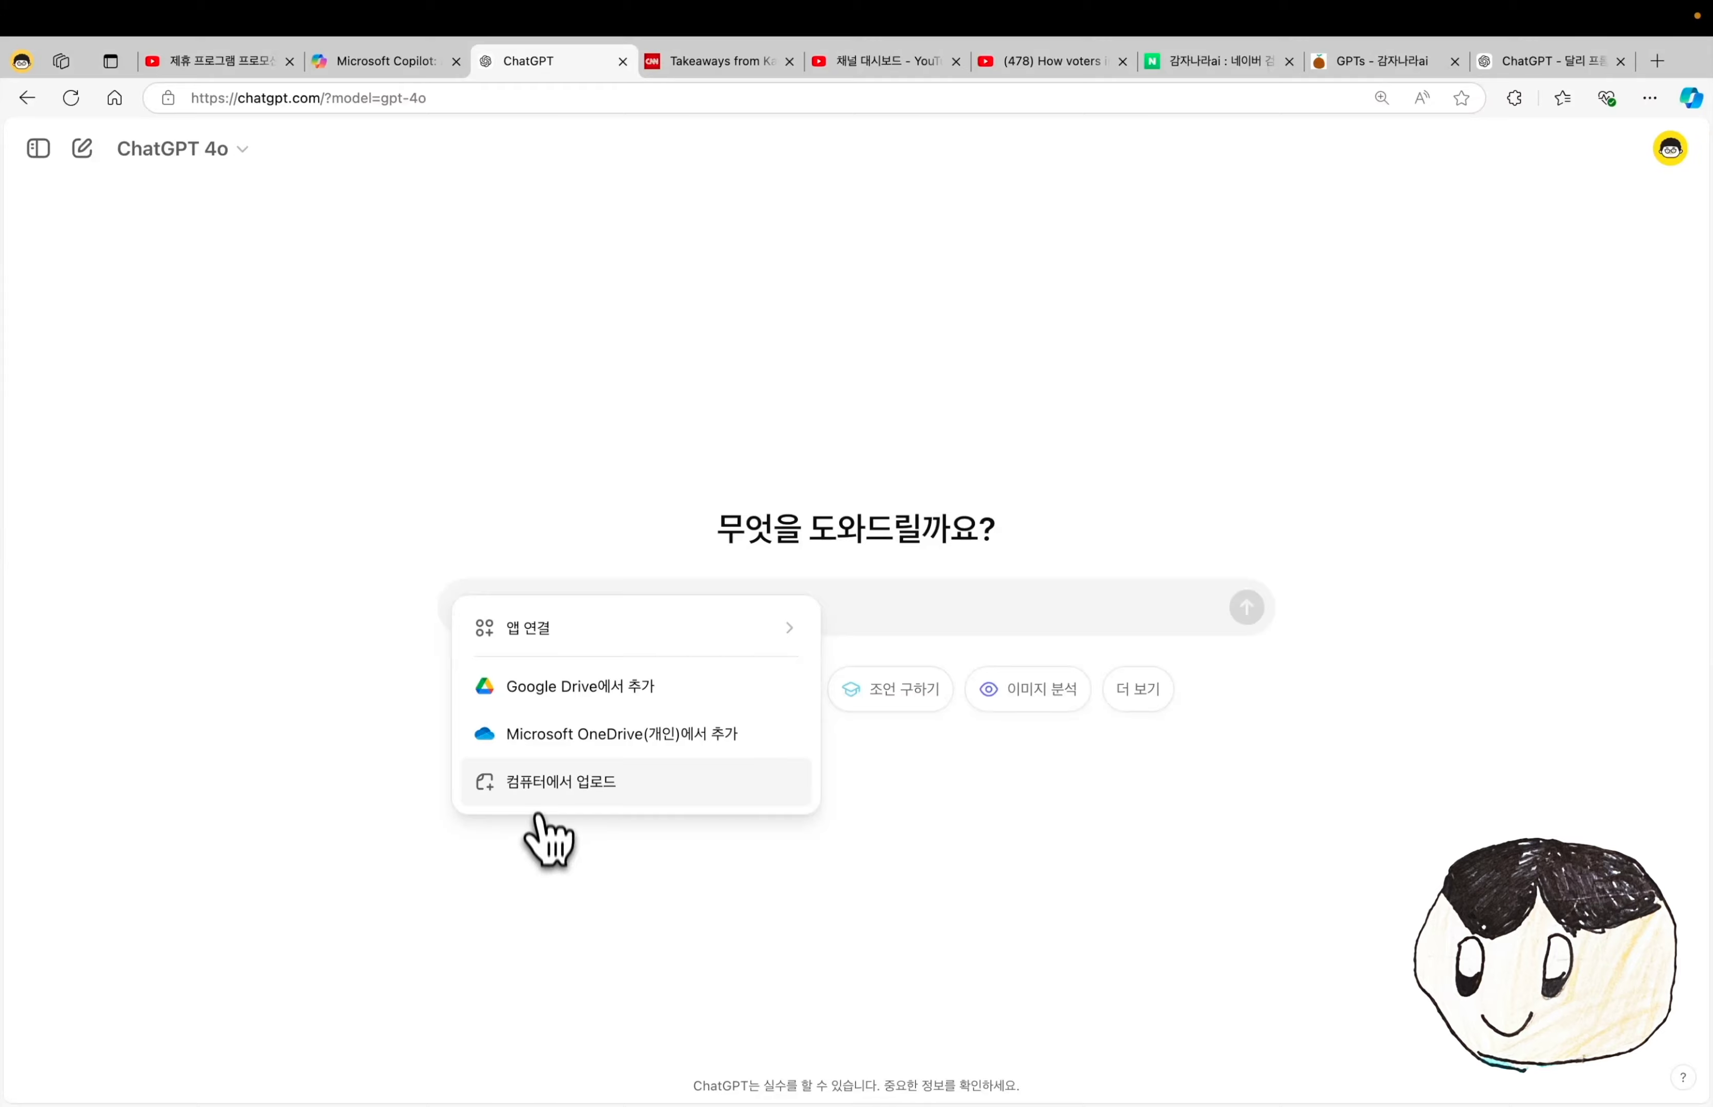
{"action": "left_click", "coordinate": [538, 792]}
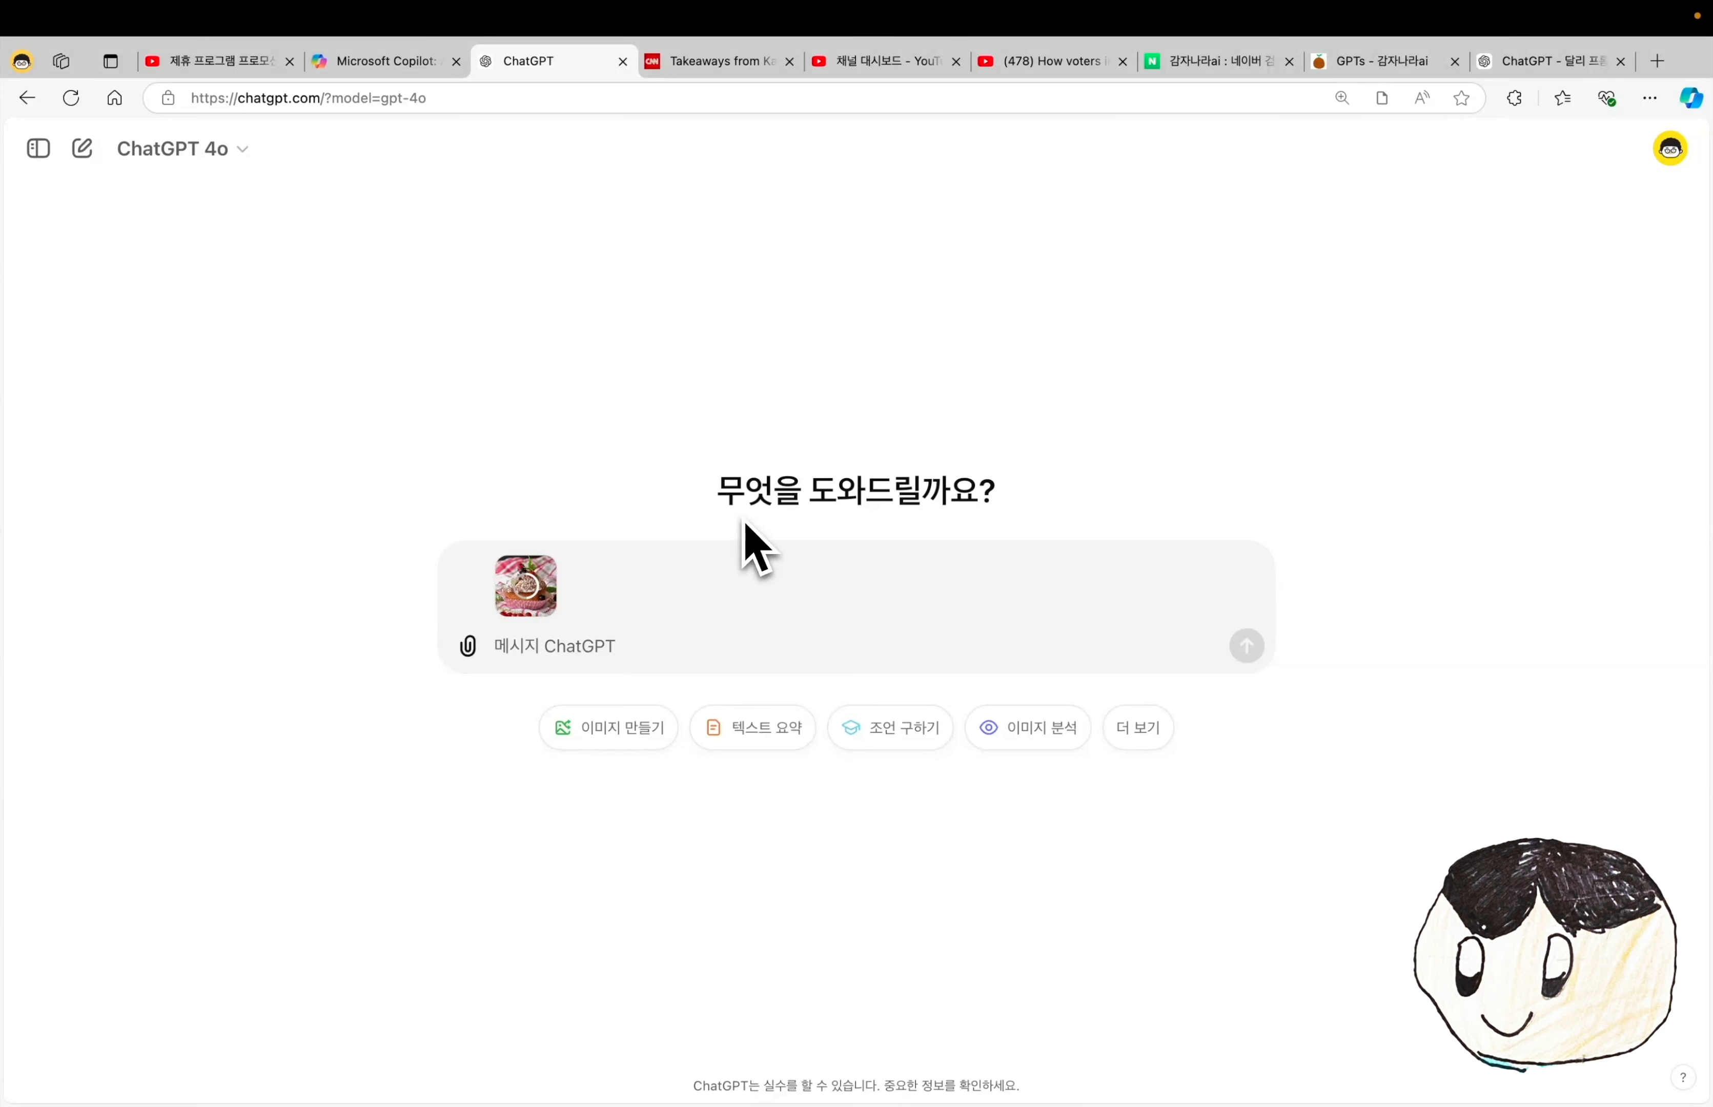
{"action": "left_click", "coordinate": [627, 648]}
{"action": "type", "text": "이 이미지와 최대한 비슷하게 그려줘"}
{"action": "key", "text": "Return"}
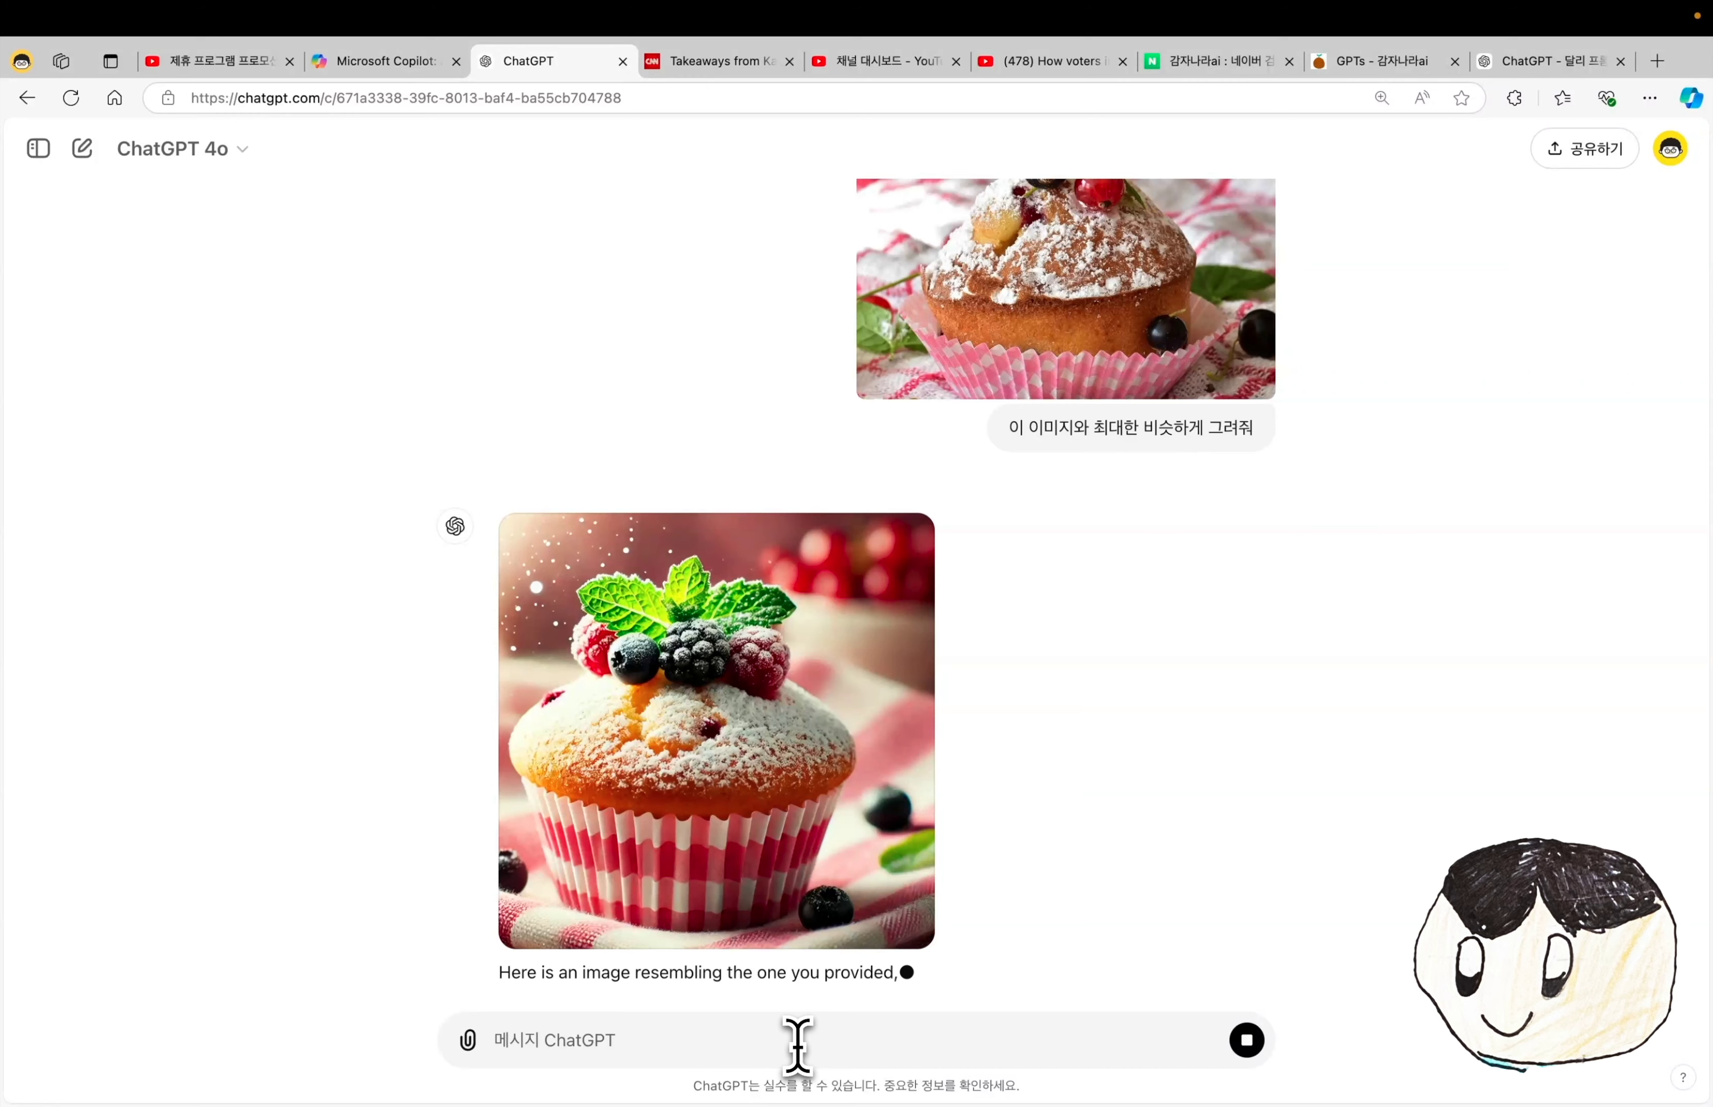
{"action": "type", "text": "이 이미지를 2D 일러스트로 미니멀 하게 만들어줘."}
{"action": "key", "text": "Return"}
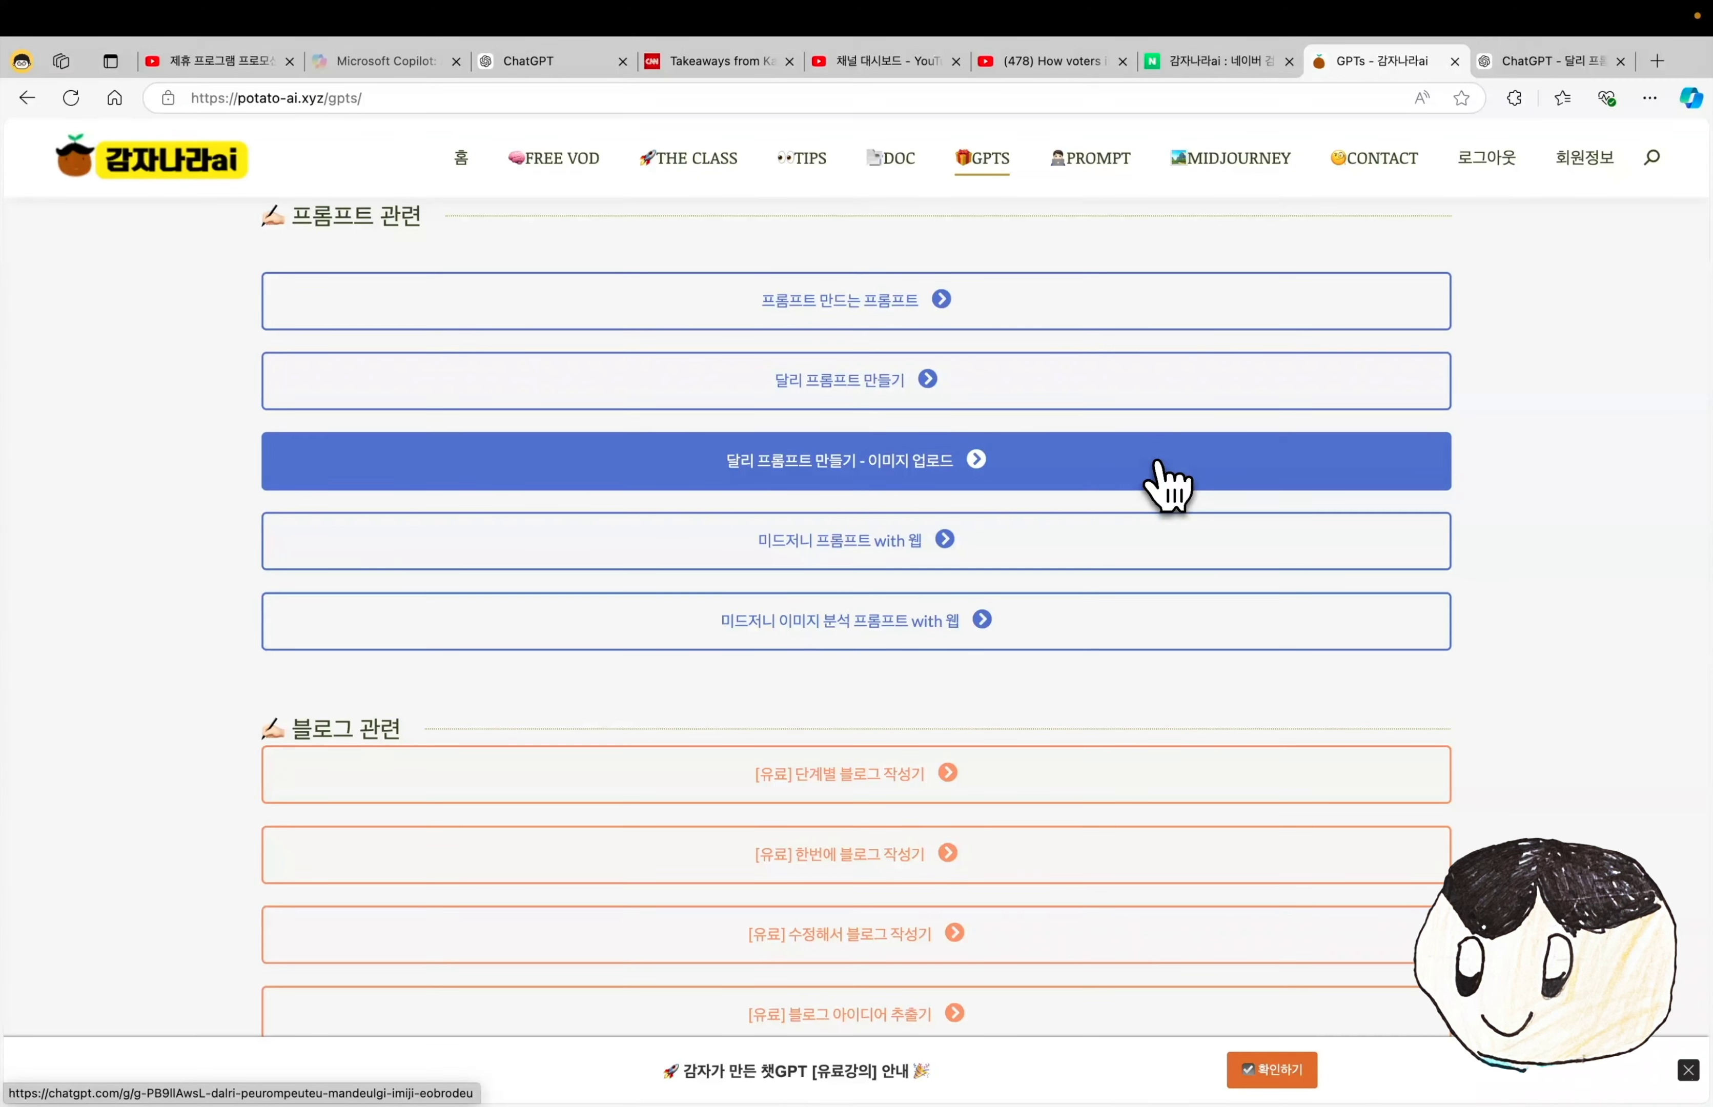
- Launch the "달리 프롬프트 만들기 - 이미지 업로드" GPT from the 감자나라ai GPTs page and start its conversation with "시작하자!"
{"action": "left_click", "coordinate": [846, 470]}
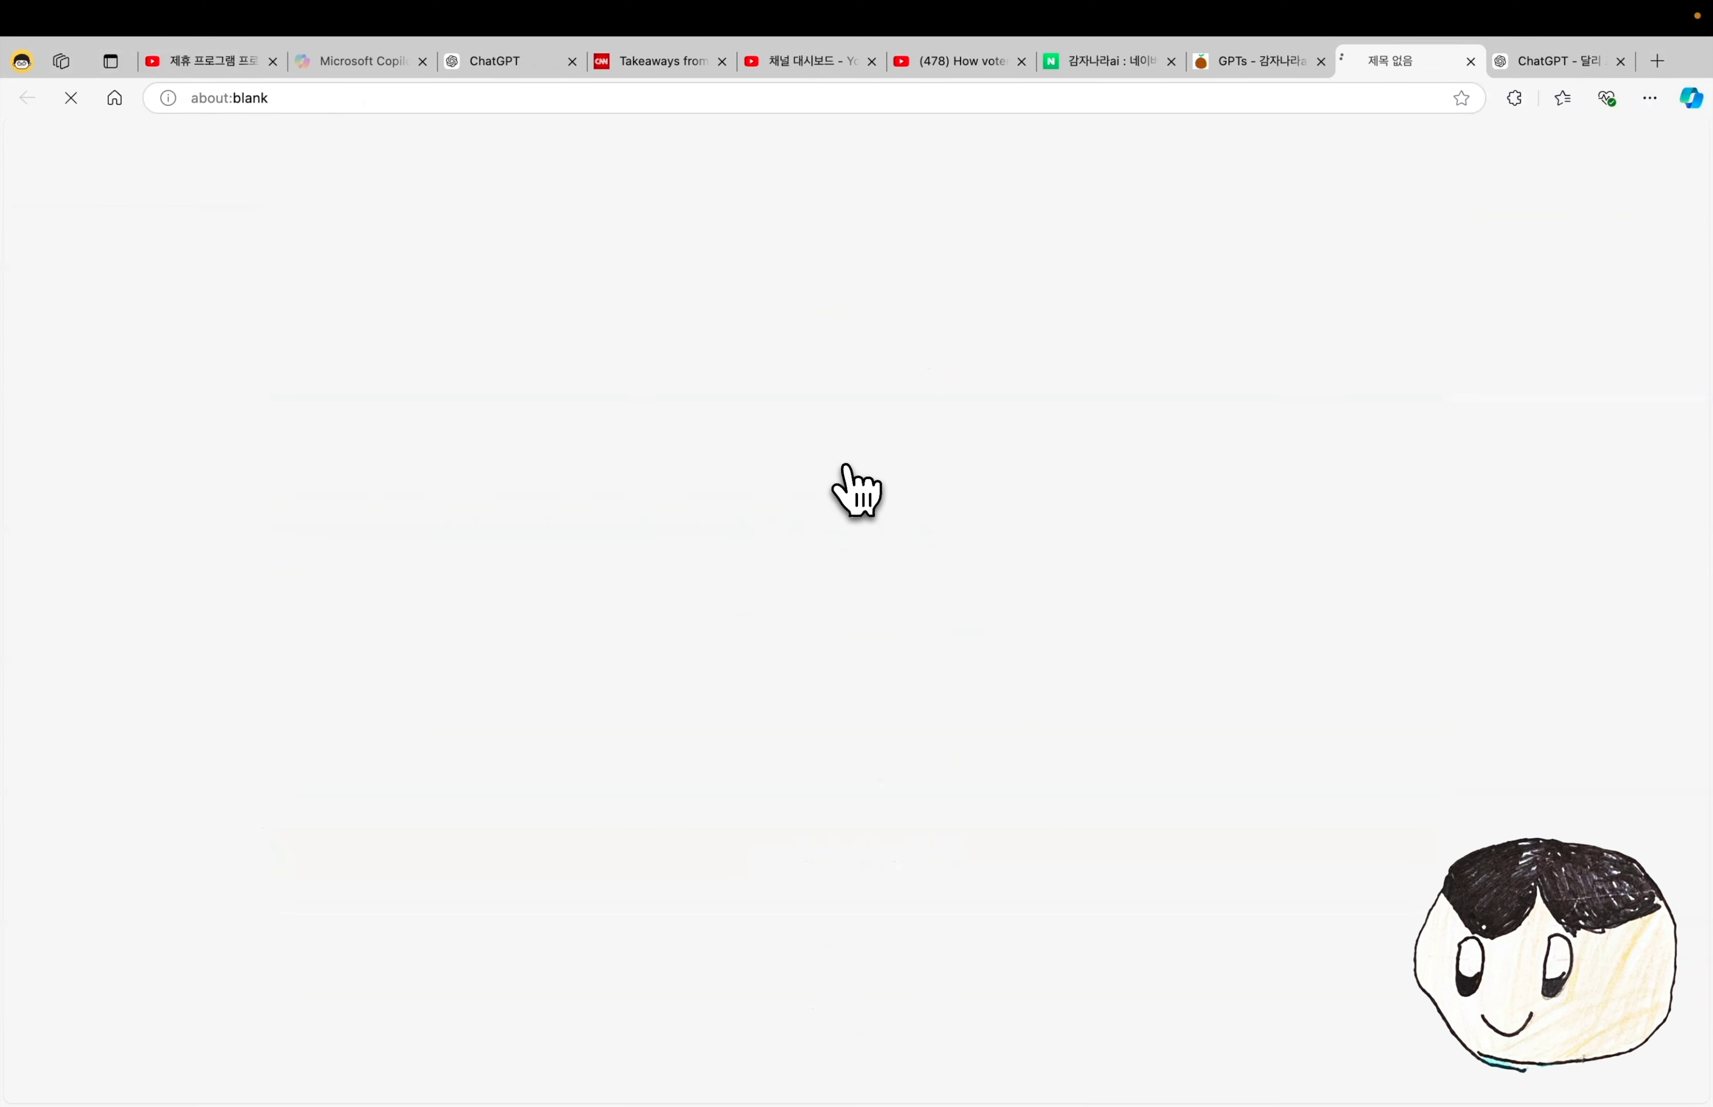
{"action": "left_click", "coordinate": [806, 697]}
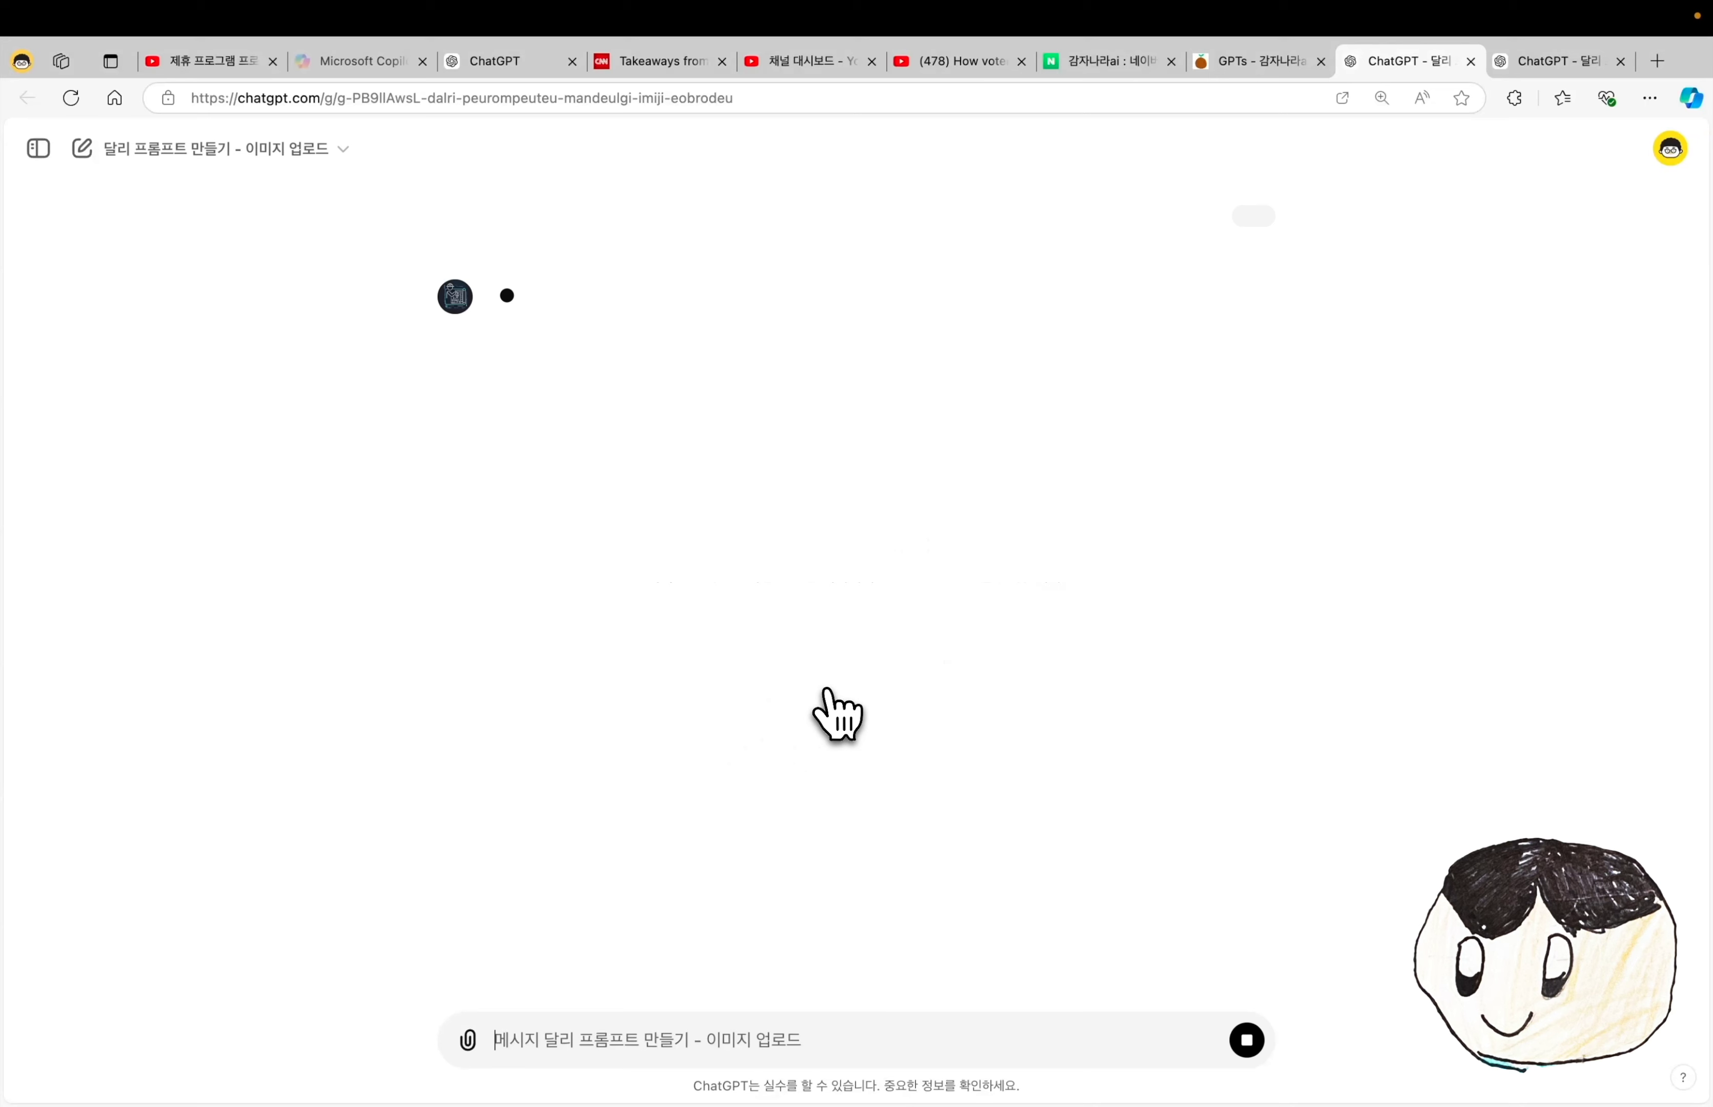
- Upload the muffin photo to the GPT and send it with "원본 이미지와 최대한 비슷하게 만들어줘."
{"action": "left_click", "coordinate": [468, 1039]}
{"action": "left_click", "coordinate": [550, 984]}
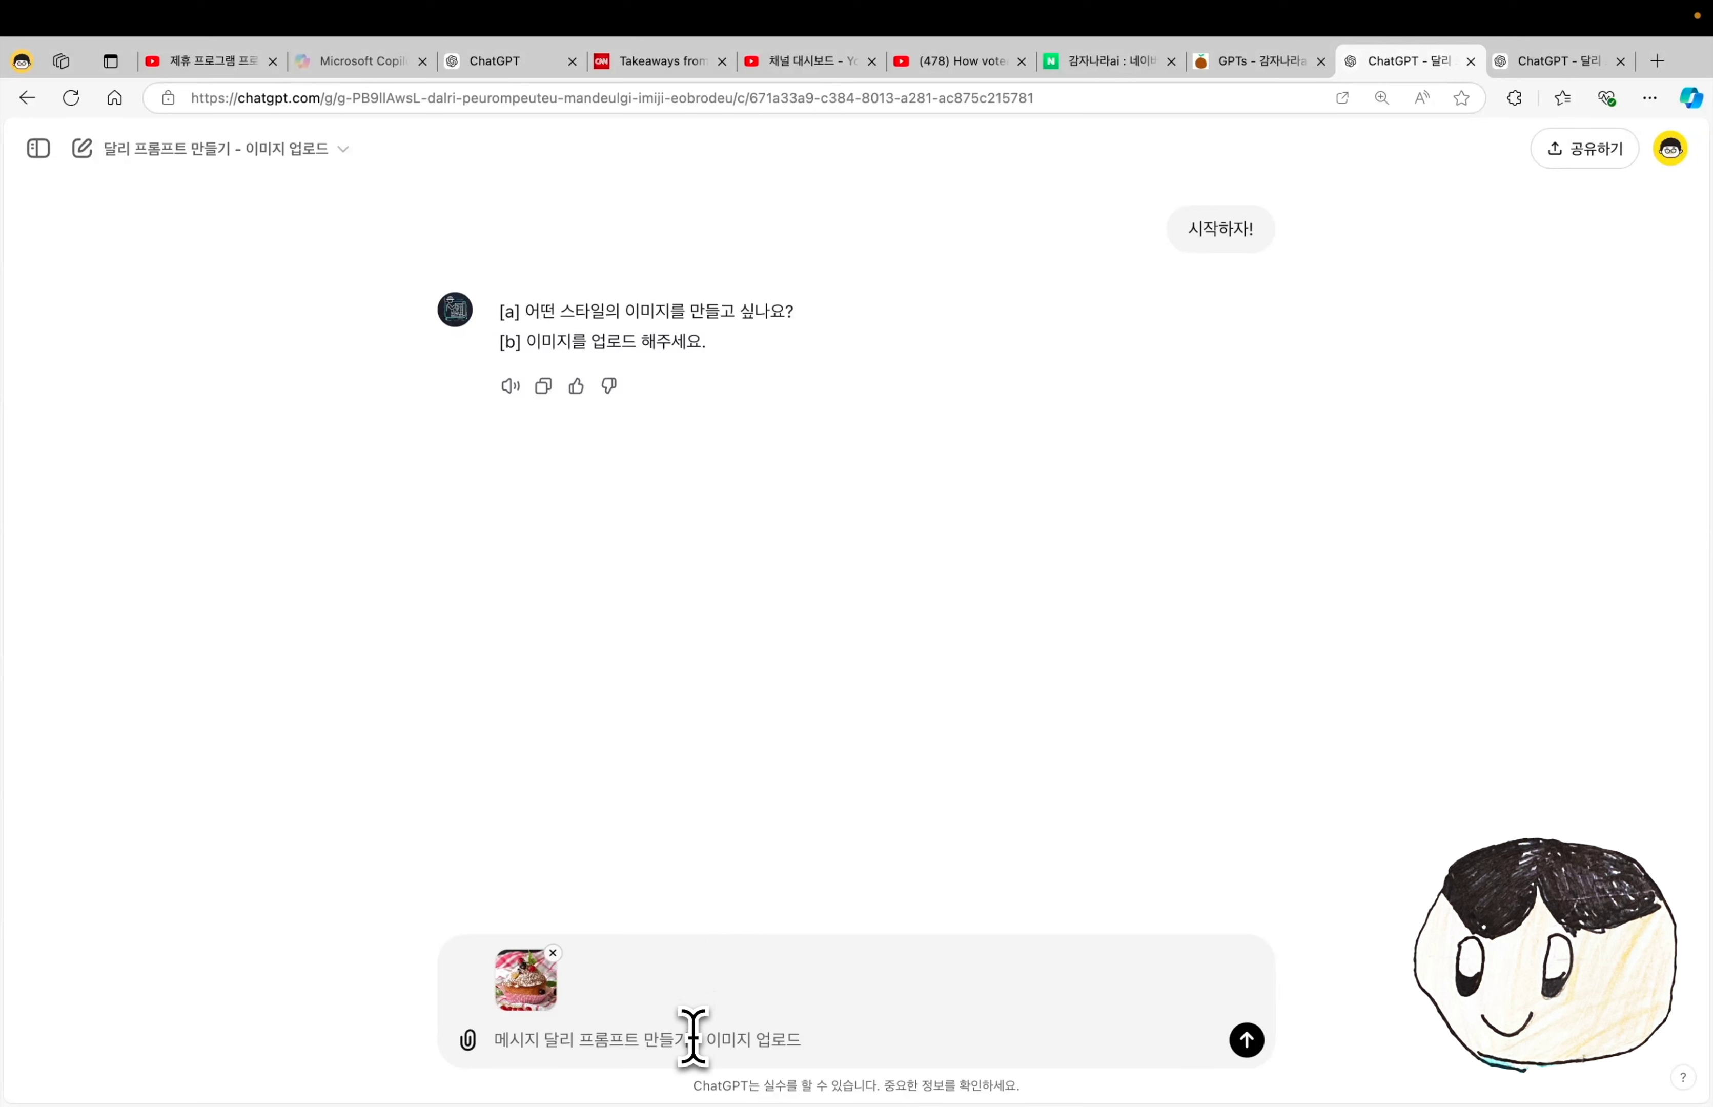
{"action": "type", "text": "원본 이미지와 최대한 비슷하게 만들어줘."}
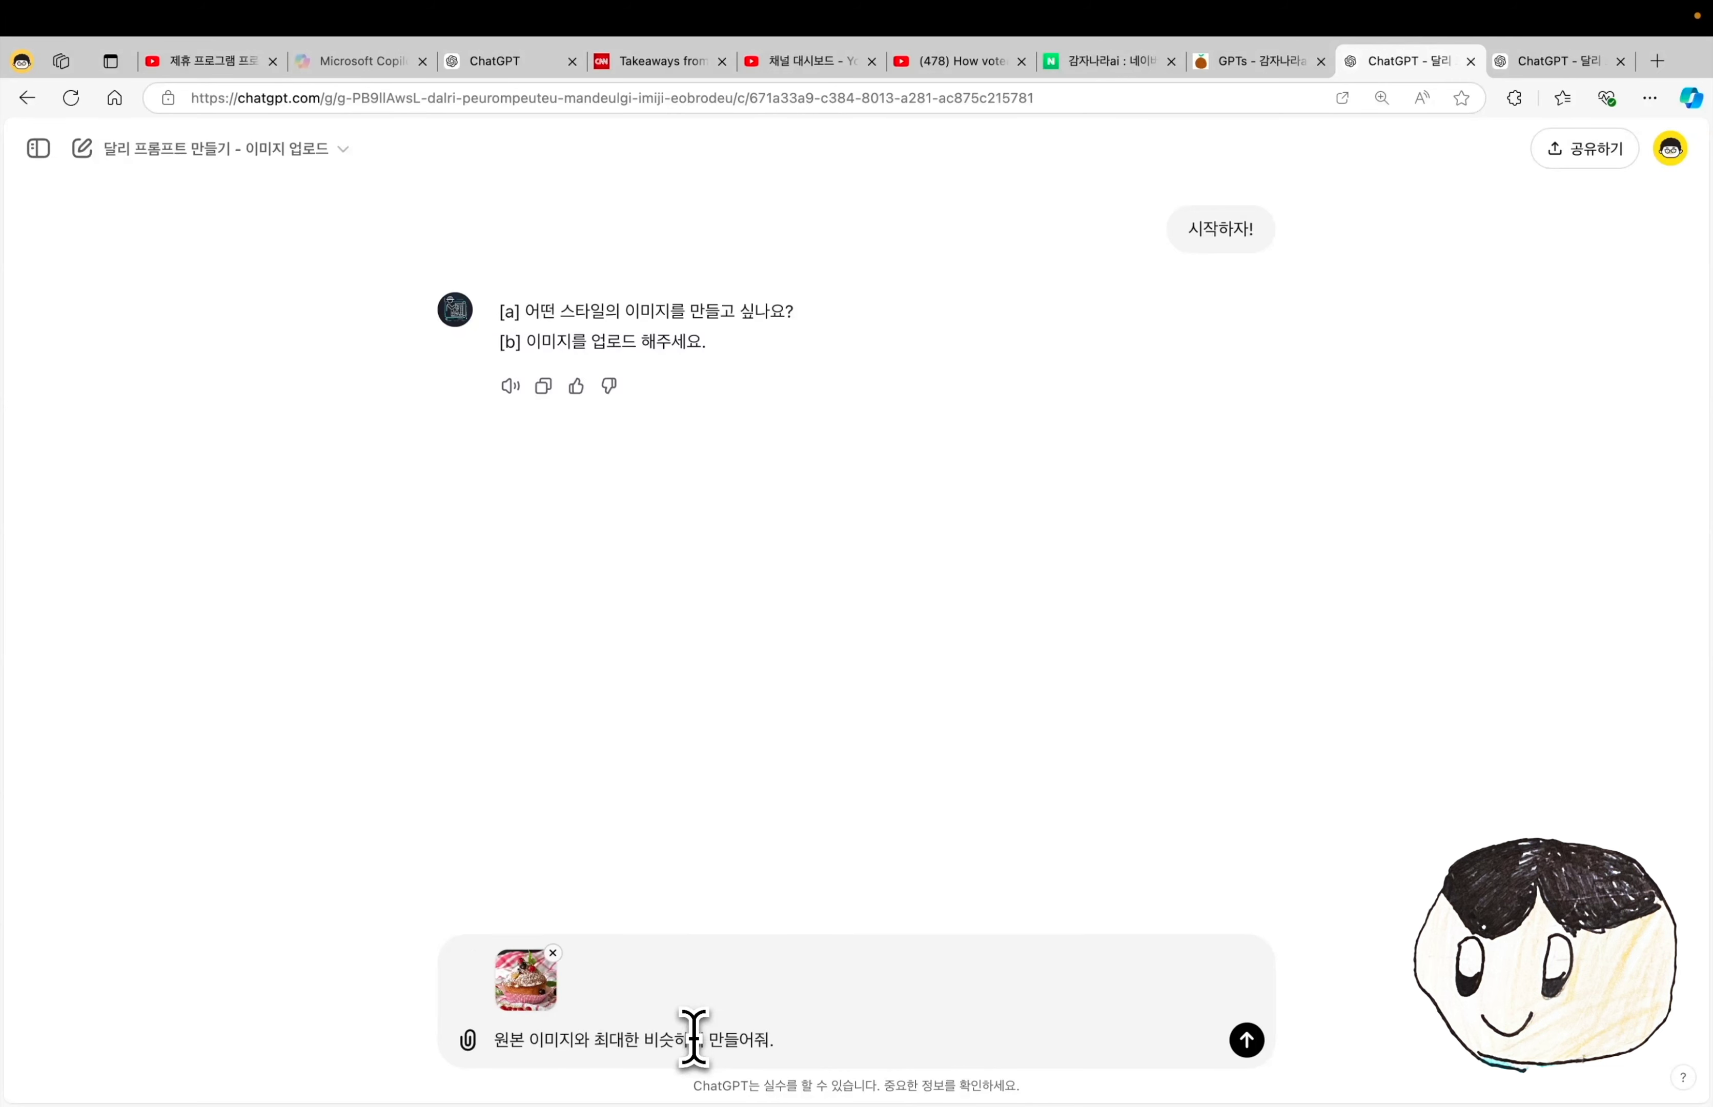
{"action": "key", "text": "Return"}
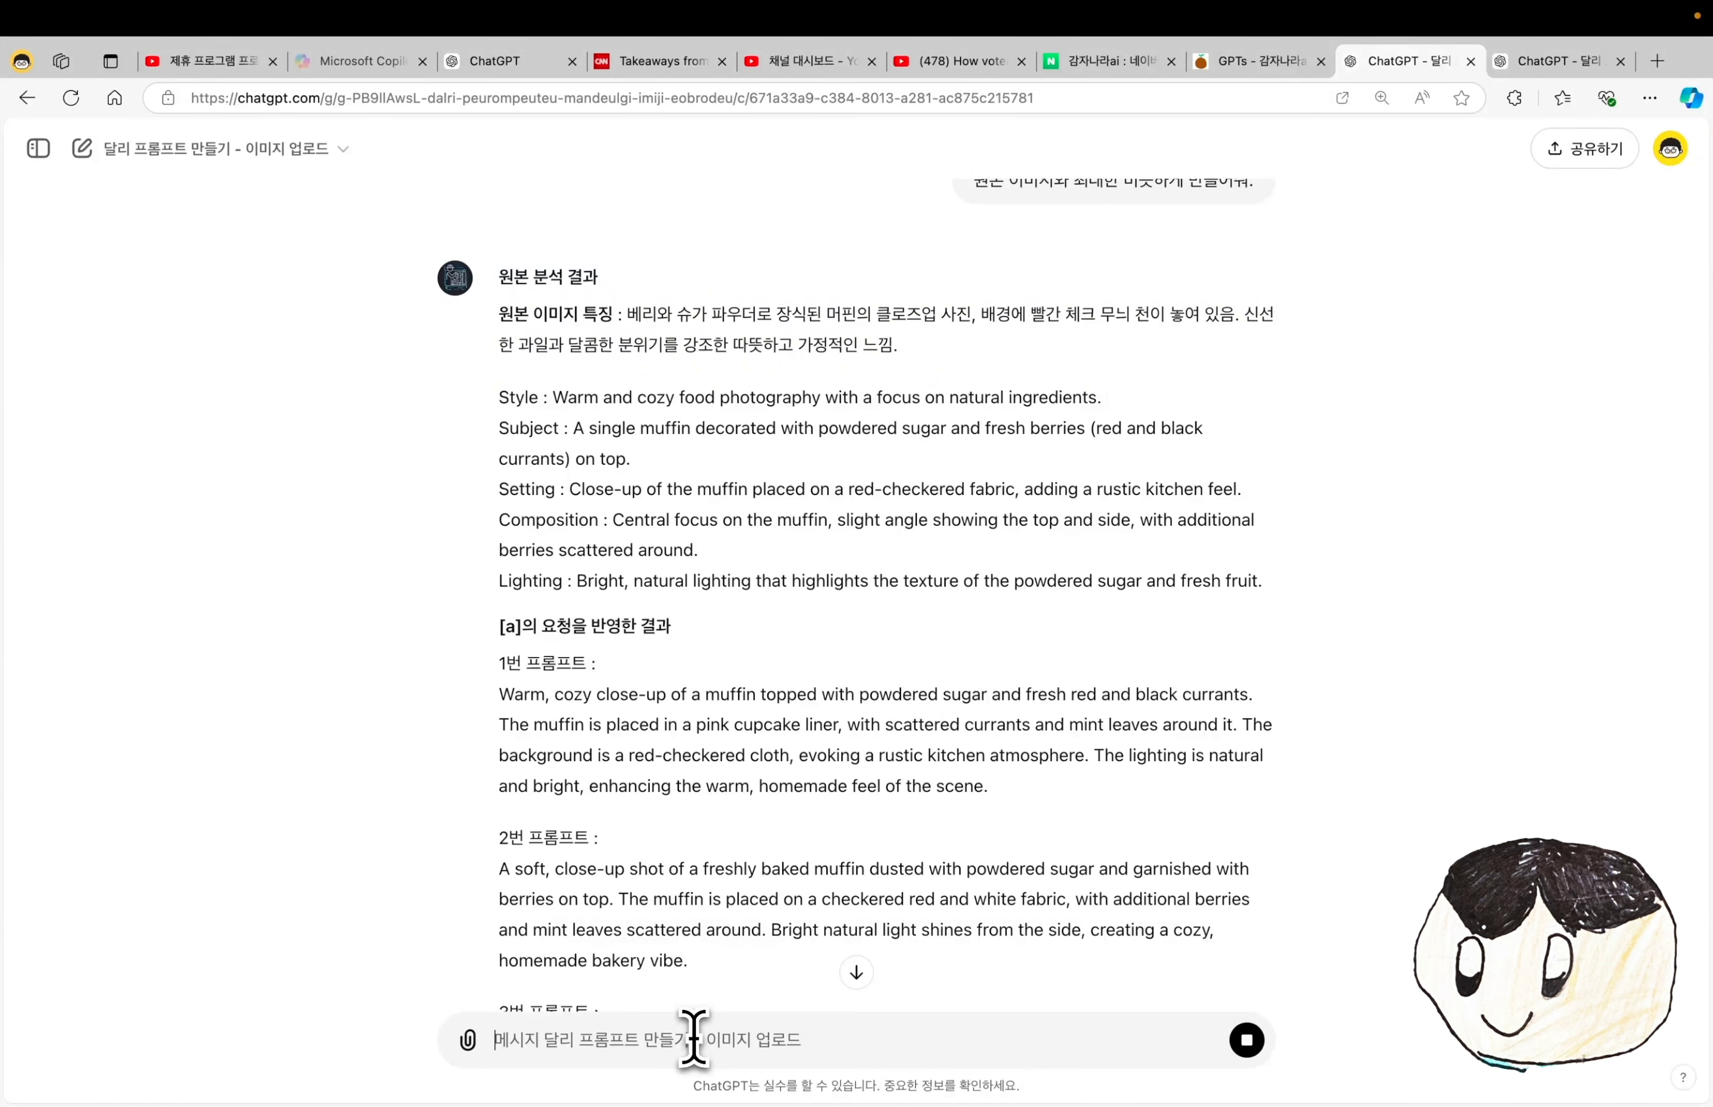
- Look over the generated muffin prompts and request images of the first three with "1번 그려줘", "2번 그려줘" and "3번"
{"action": "scroll", "coordinate": [702, 922], "scroll_direction": "down", "scroll_amount": 5}
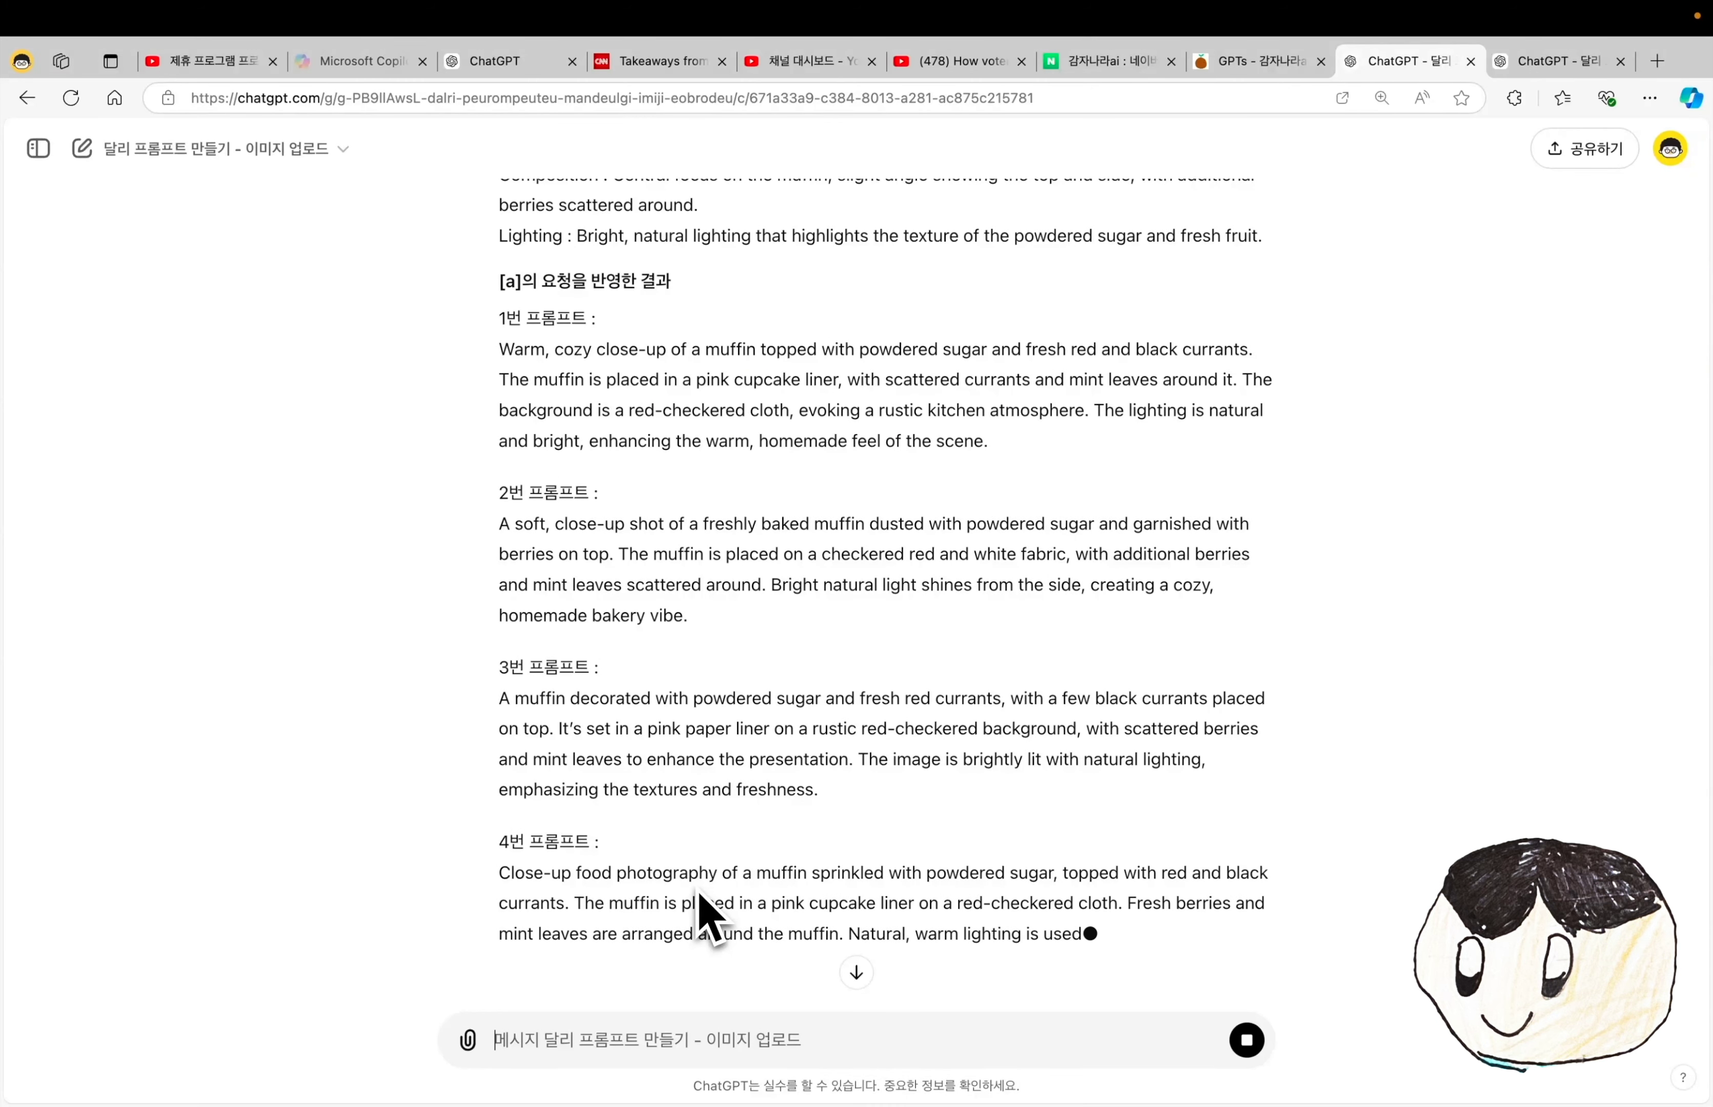
{"action": "scroll", "coordinate": [705, 918], "scroll_direction": "down", "scroll_amount": 3}
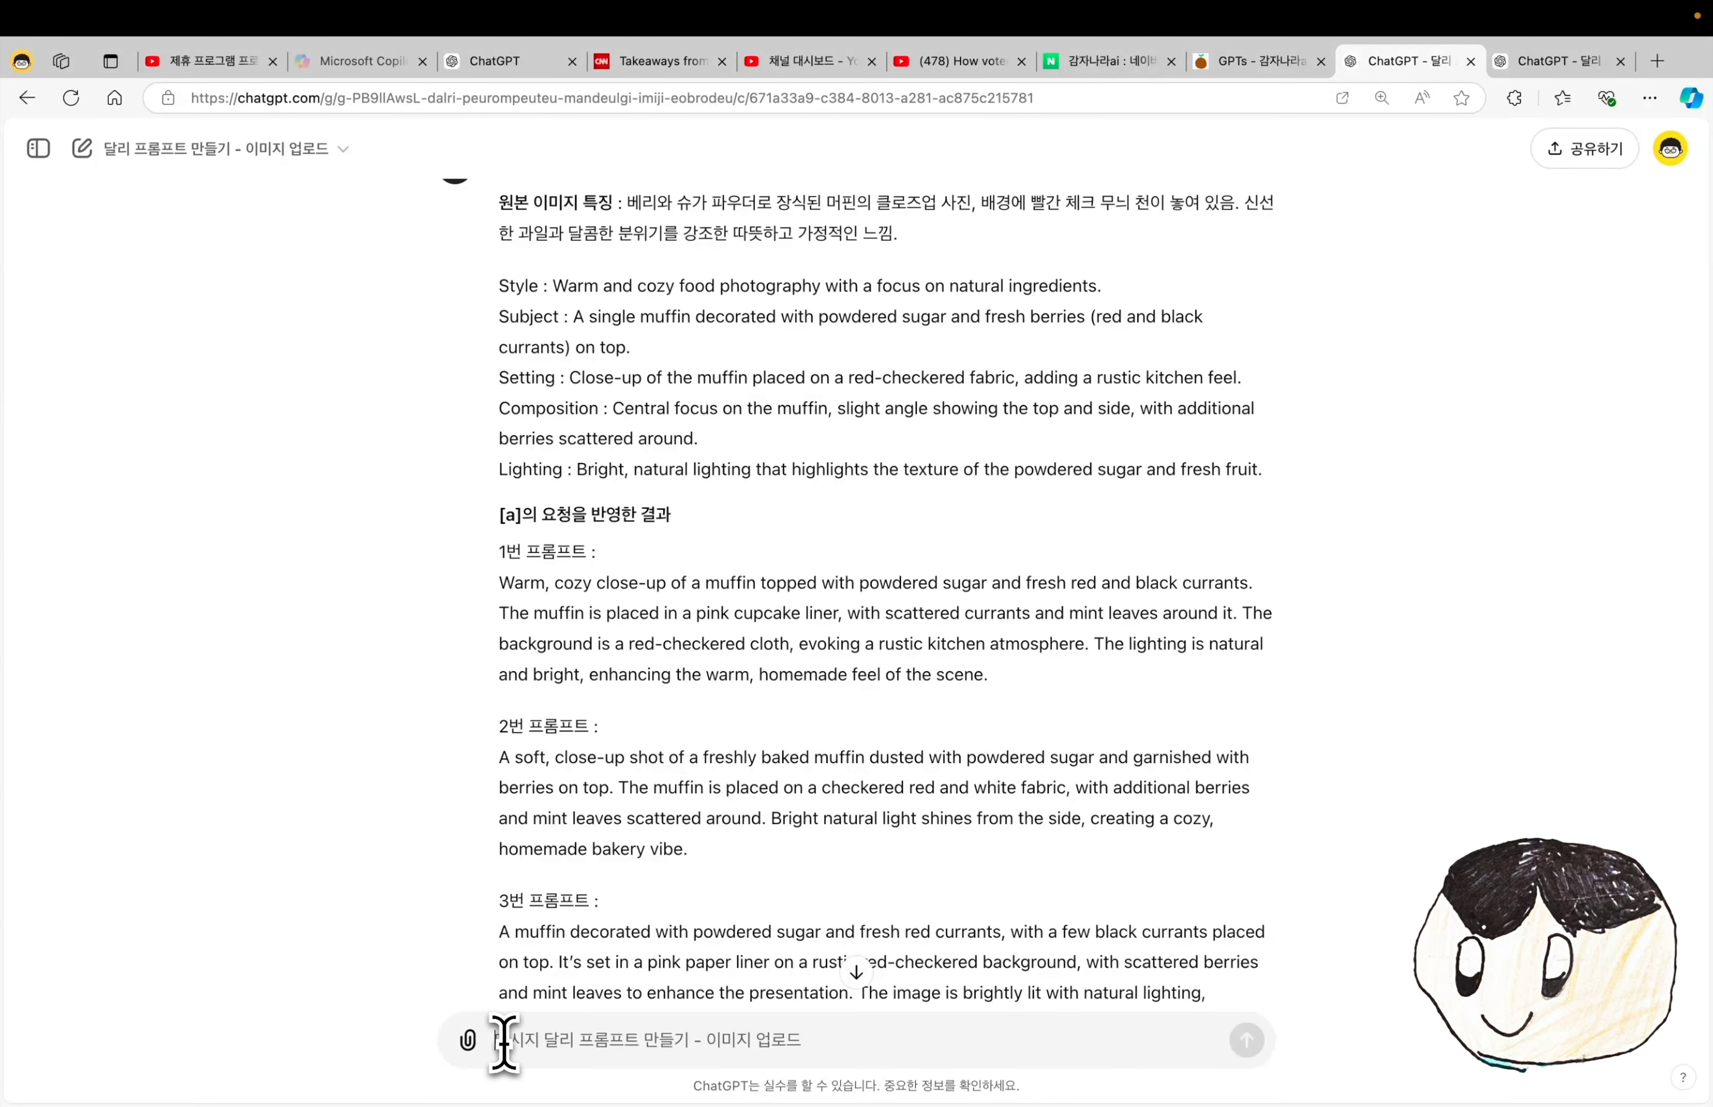
{"action": "type", "text": "1버ㄴ 그려줘"}
{"action": "key", "text": "Return"}
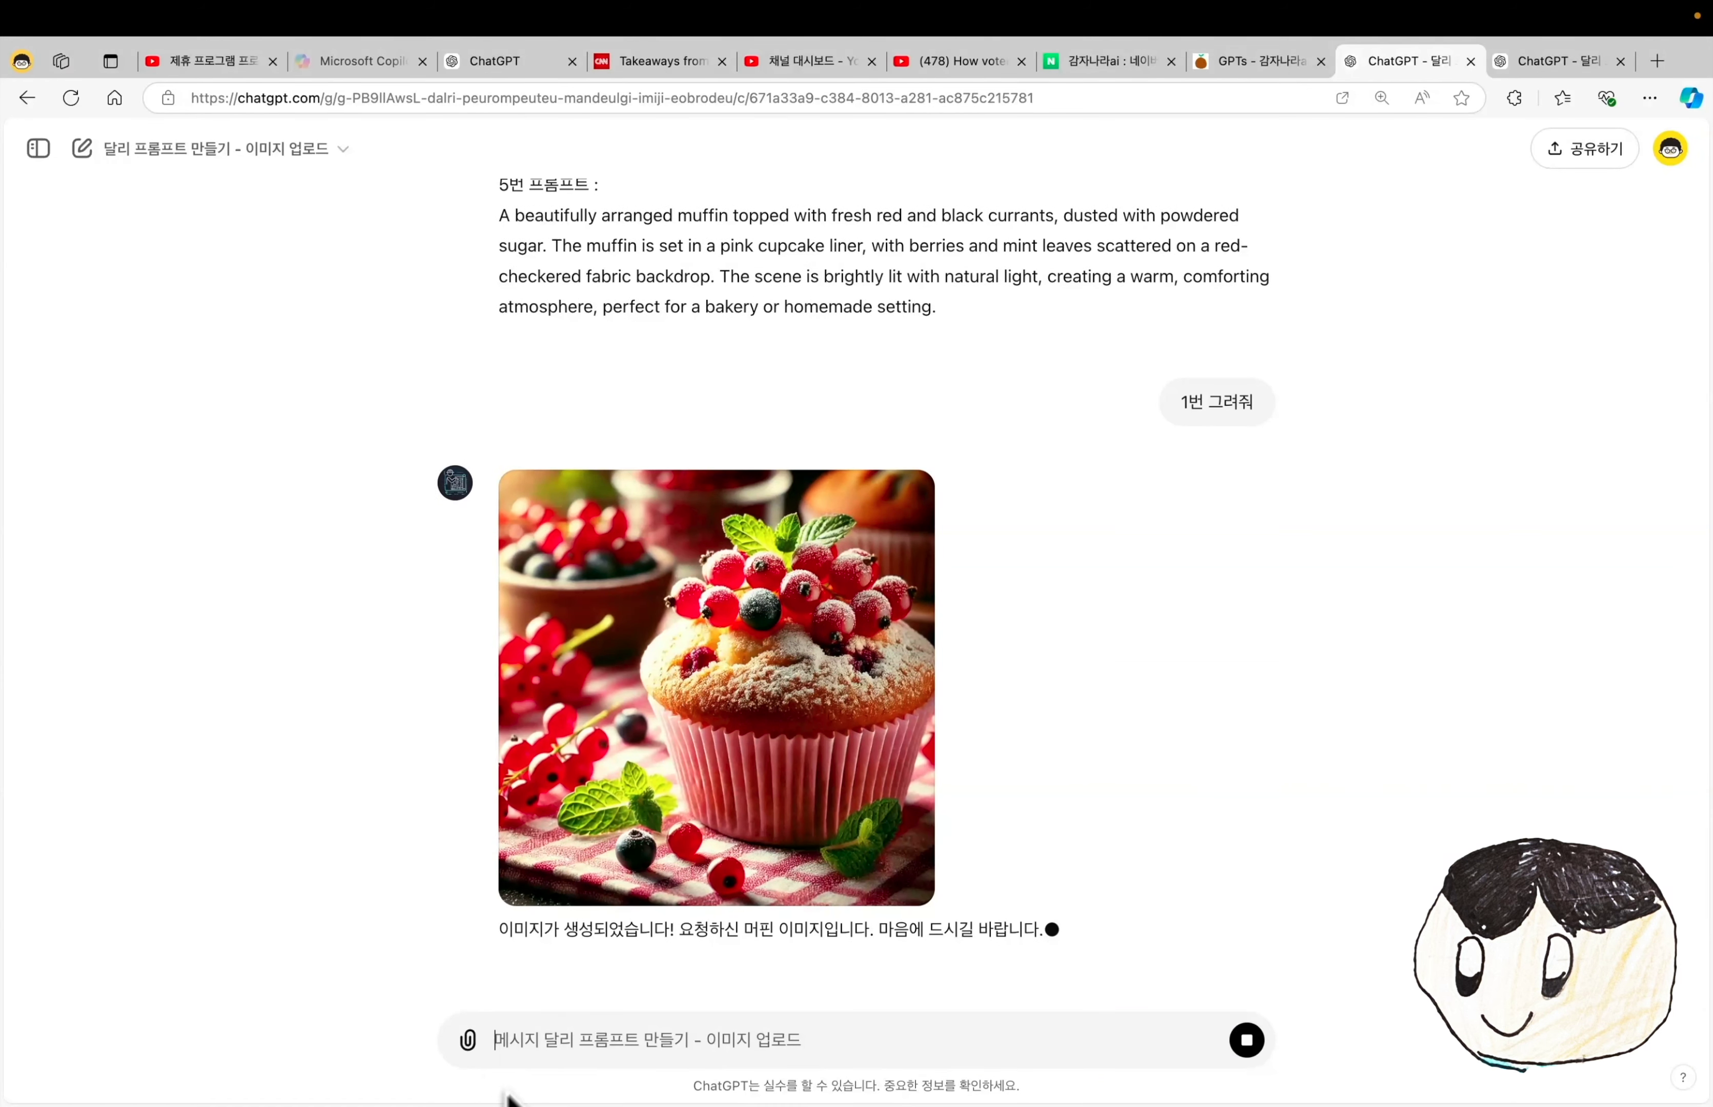
{"action": "type", "text": "2번 그려줘"}
{"action": "key", "text": "Return"}
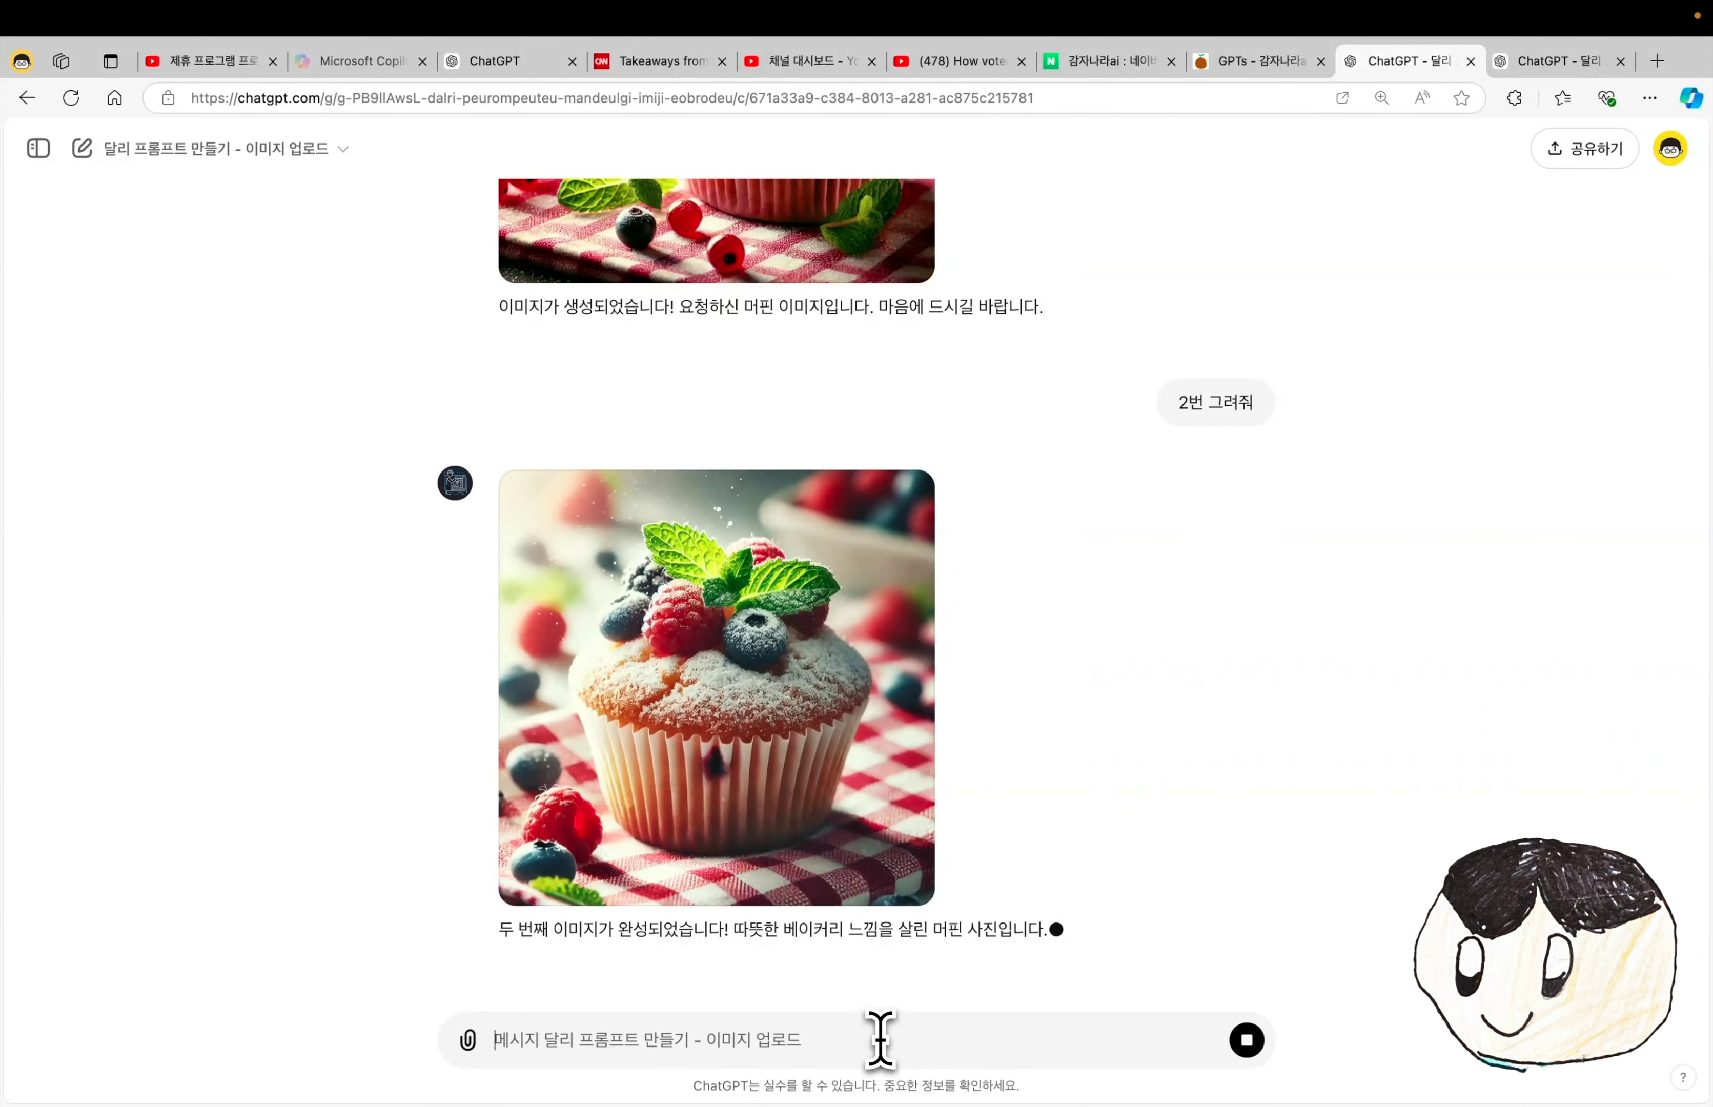
{"action": "type", "text": "3번"}
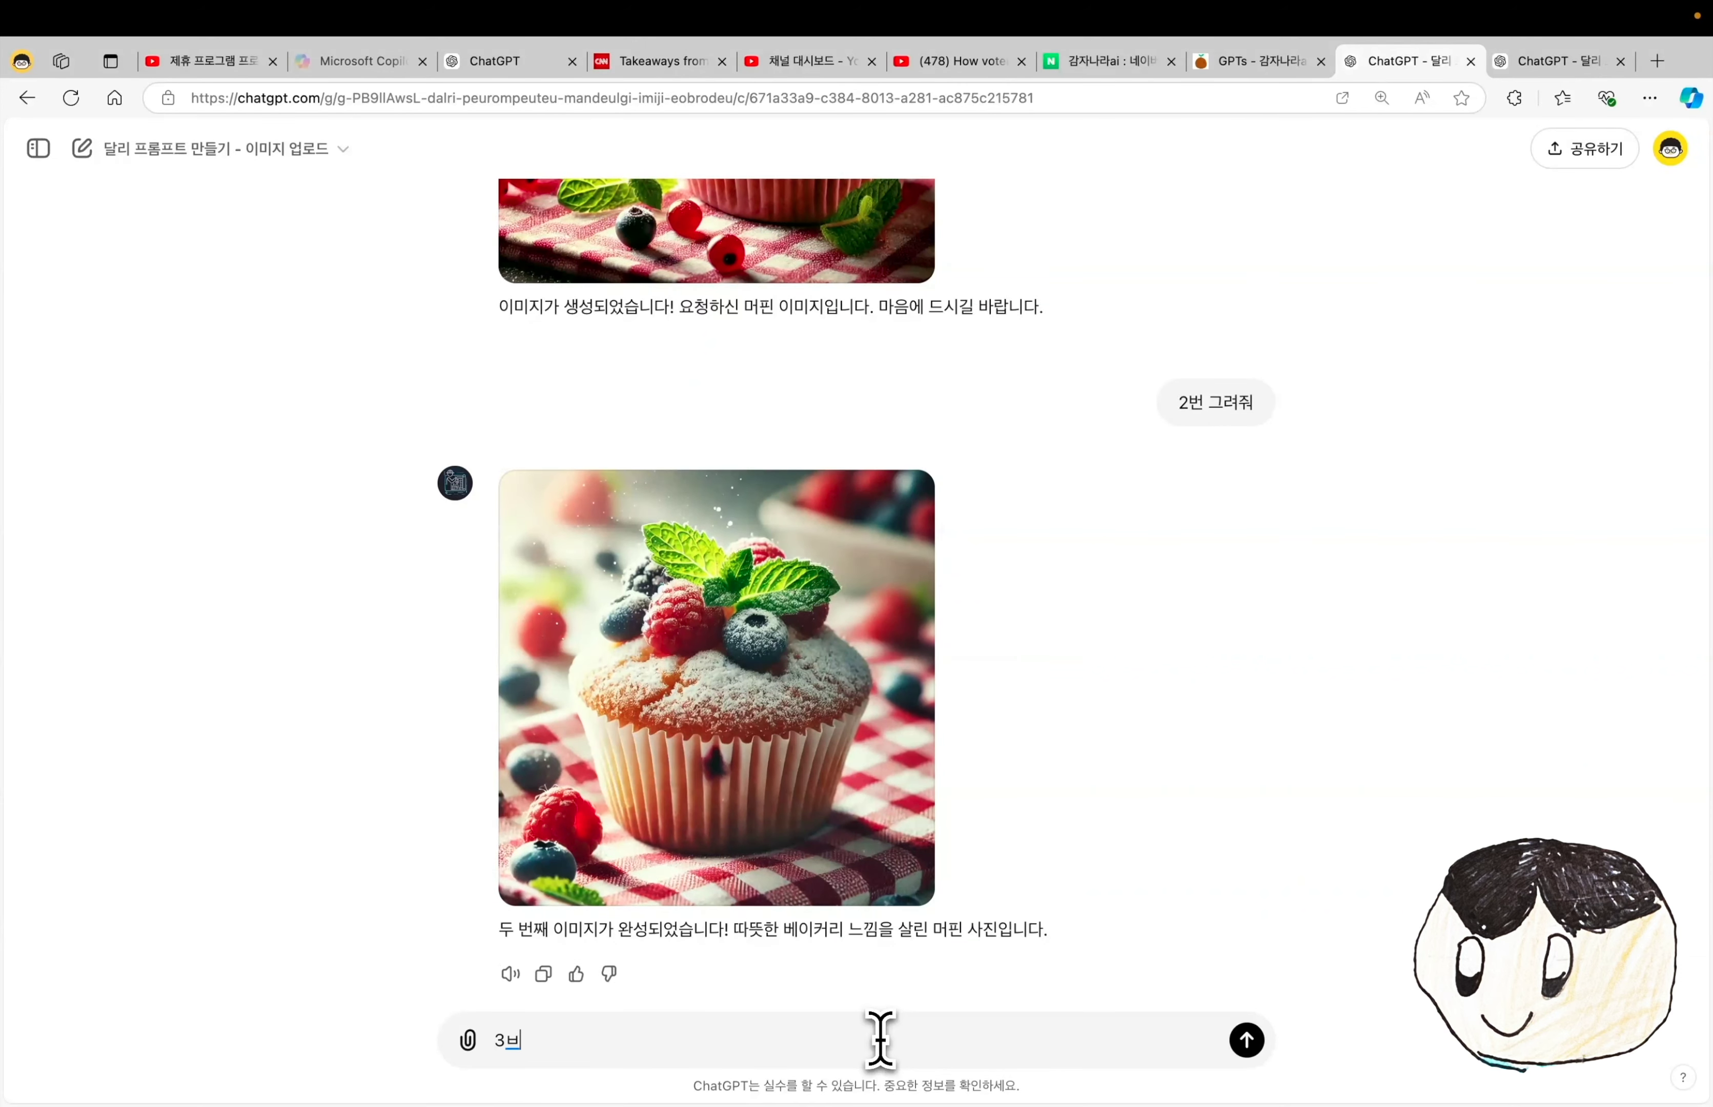
{"action": "key", "text": "Return"}
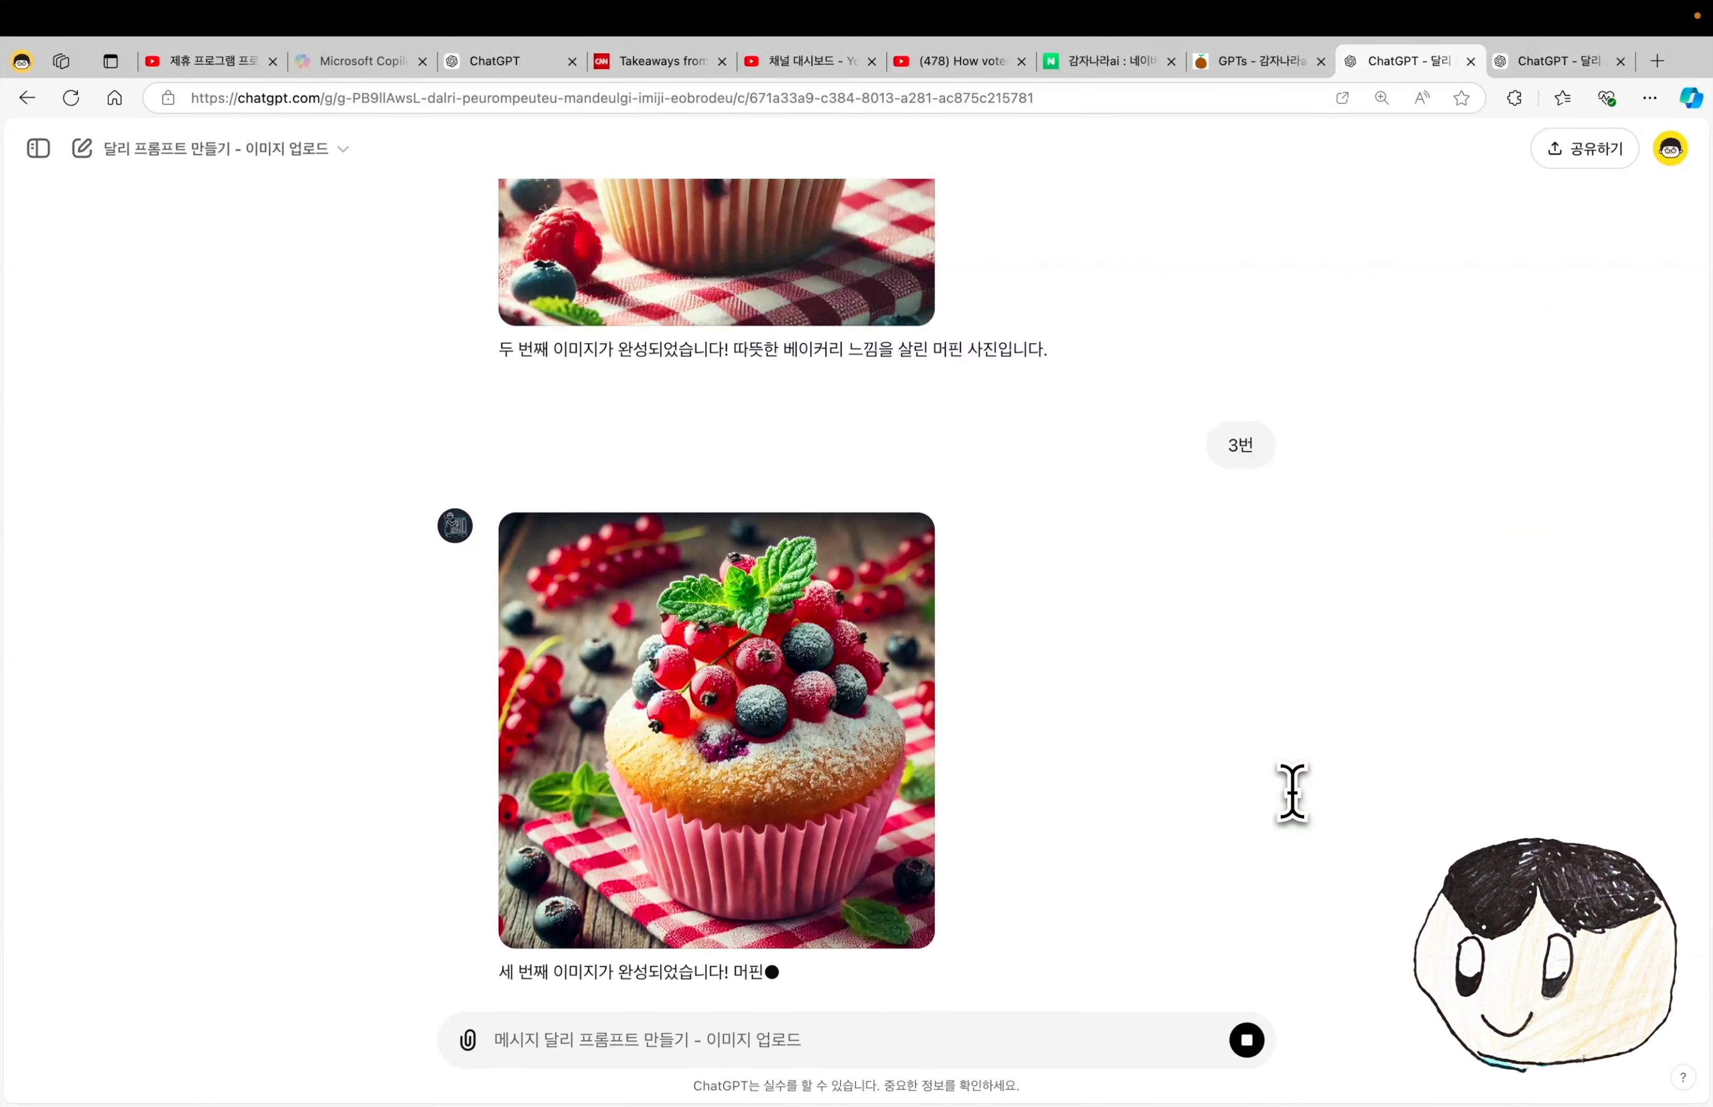
{"action": "key", "text": "ctrl+shift+Tab"}
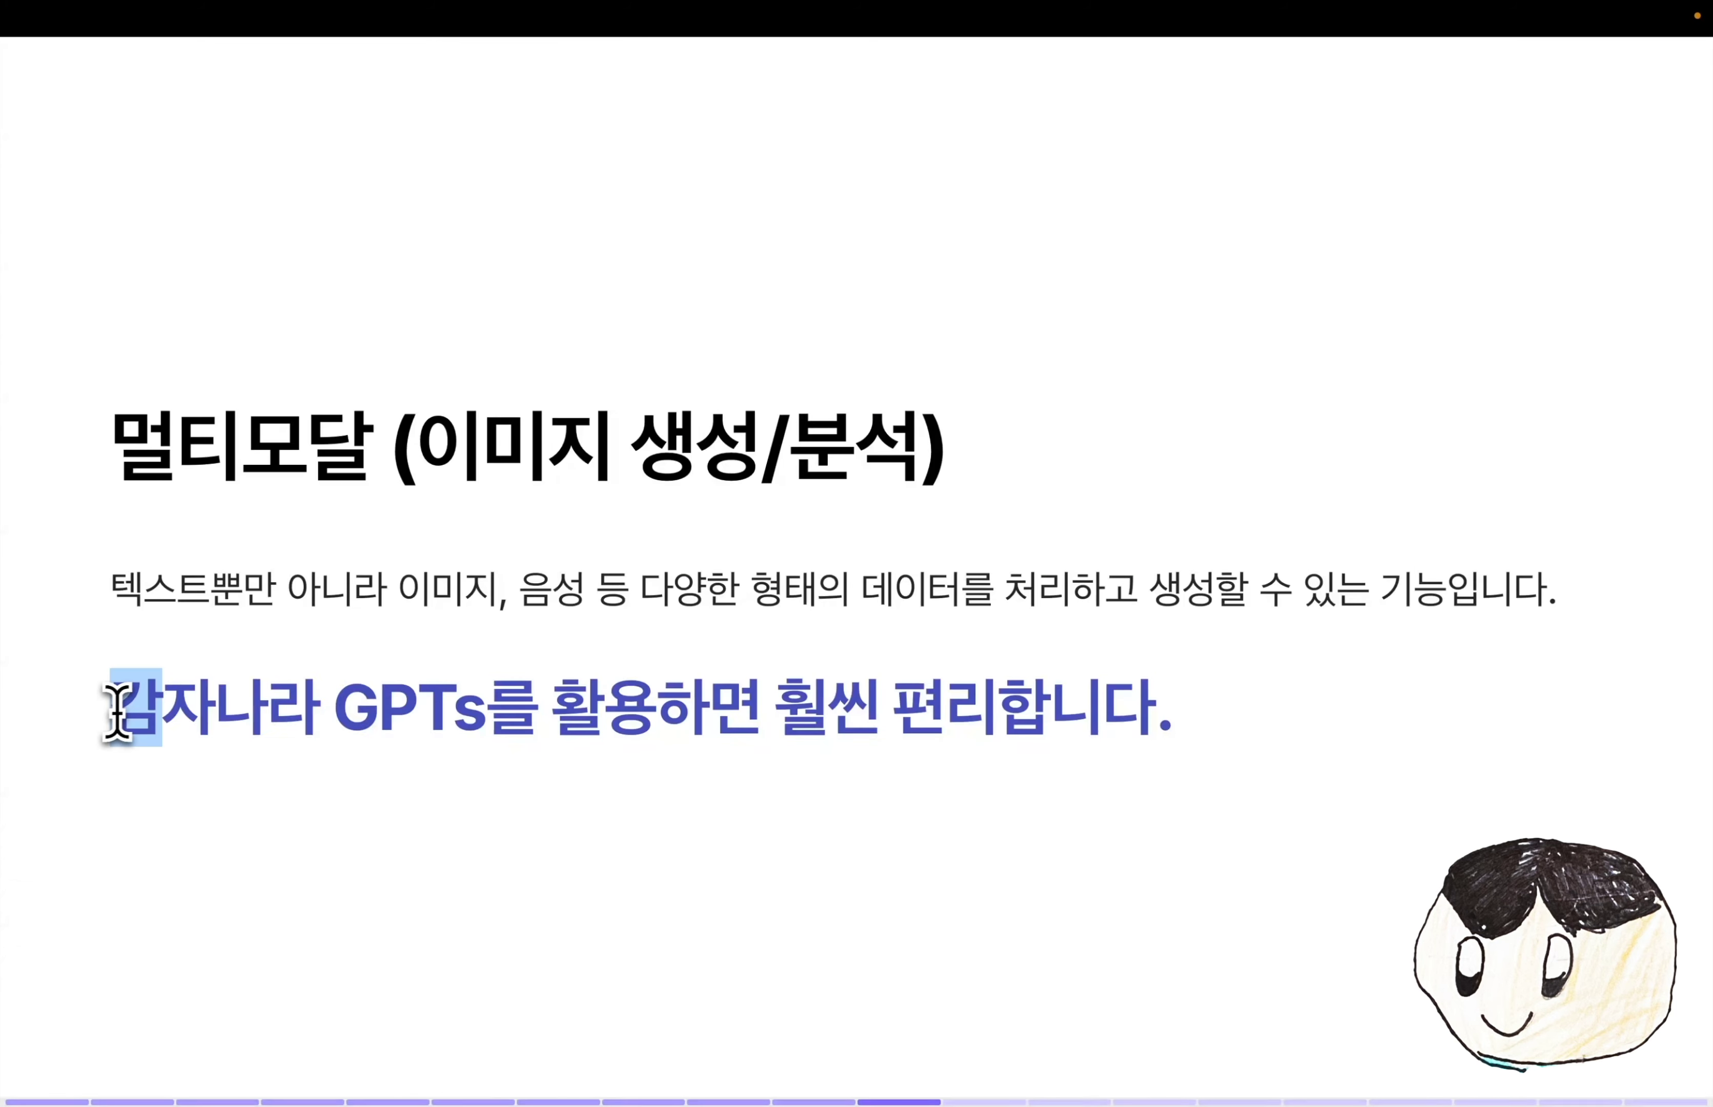
{"action": "left_click_drag", "start_coordinate": [128, 710], "coordinate": [494, 719]}
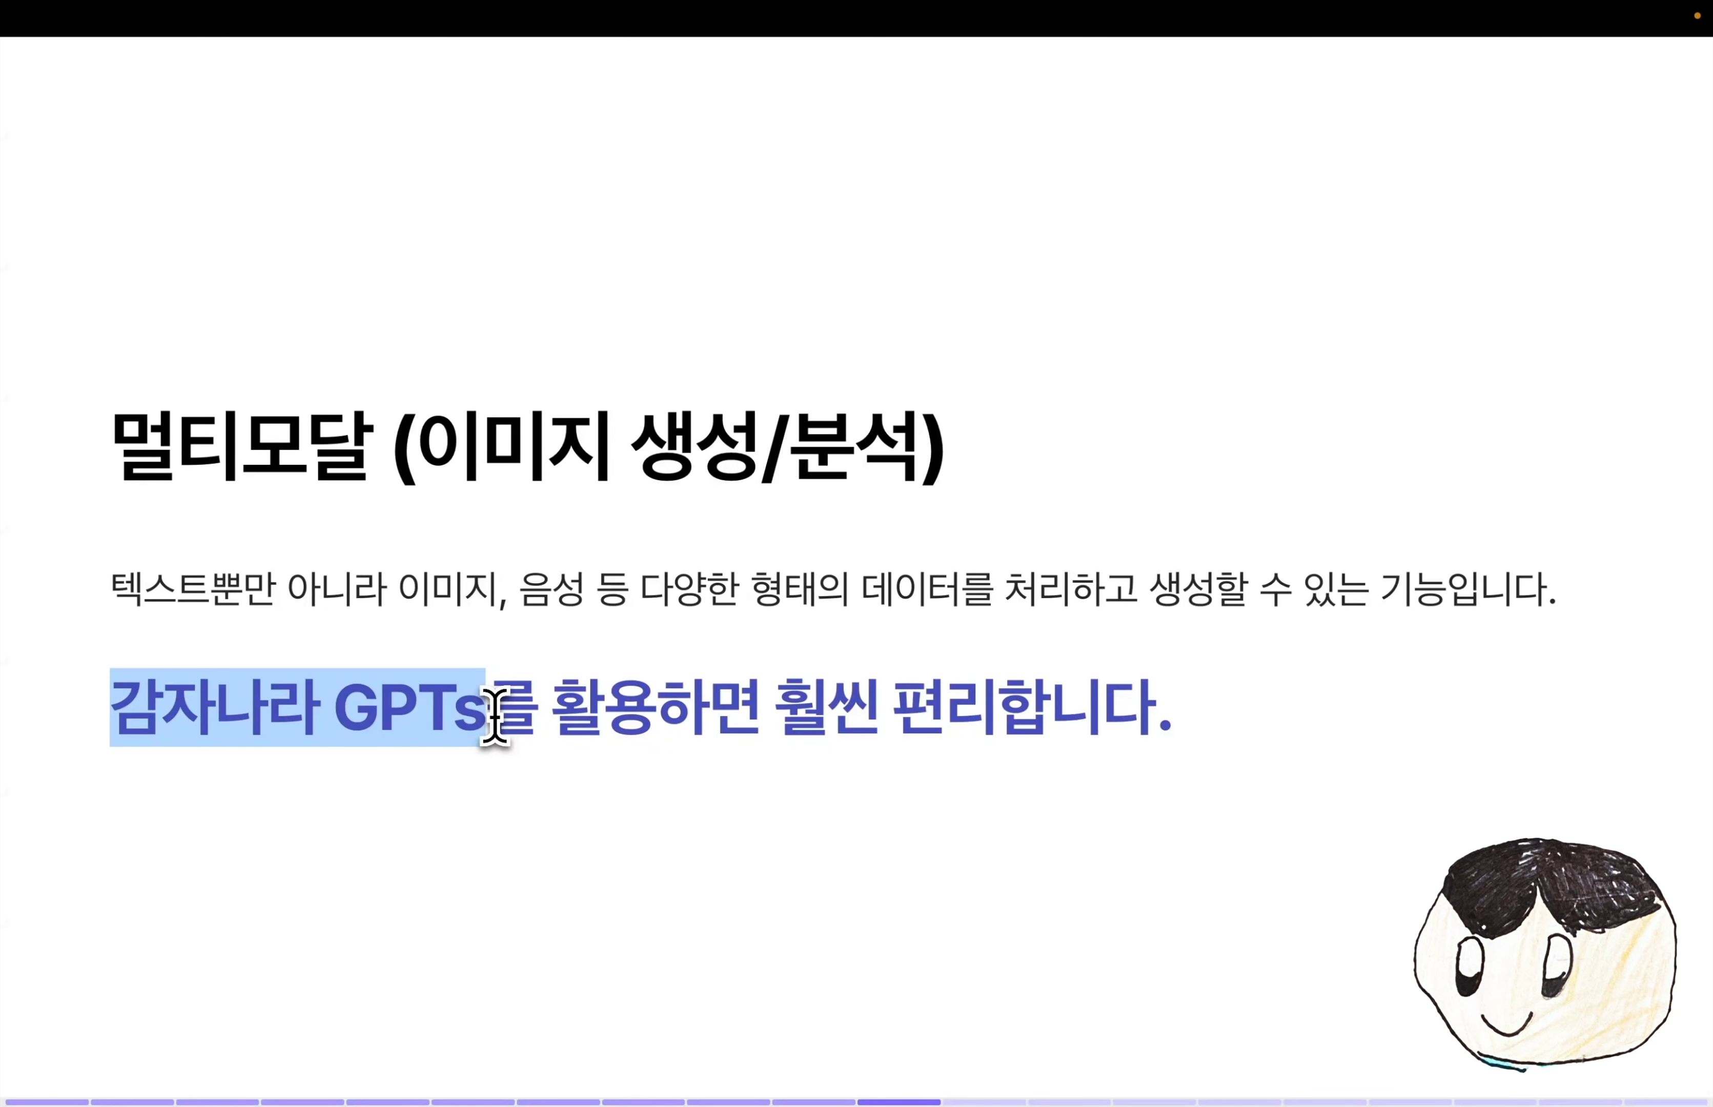
{"action": "left_click", "coordinate": [495, 718]}
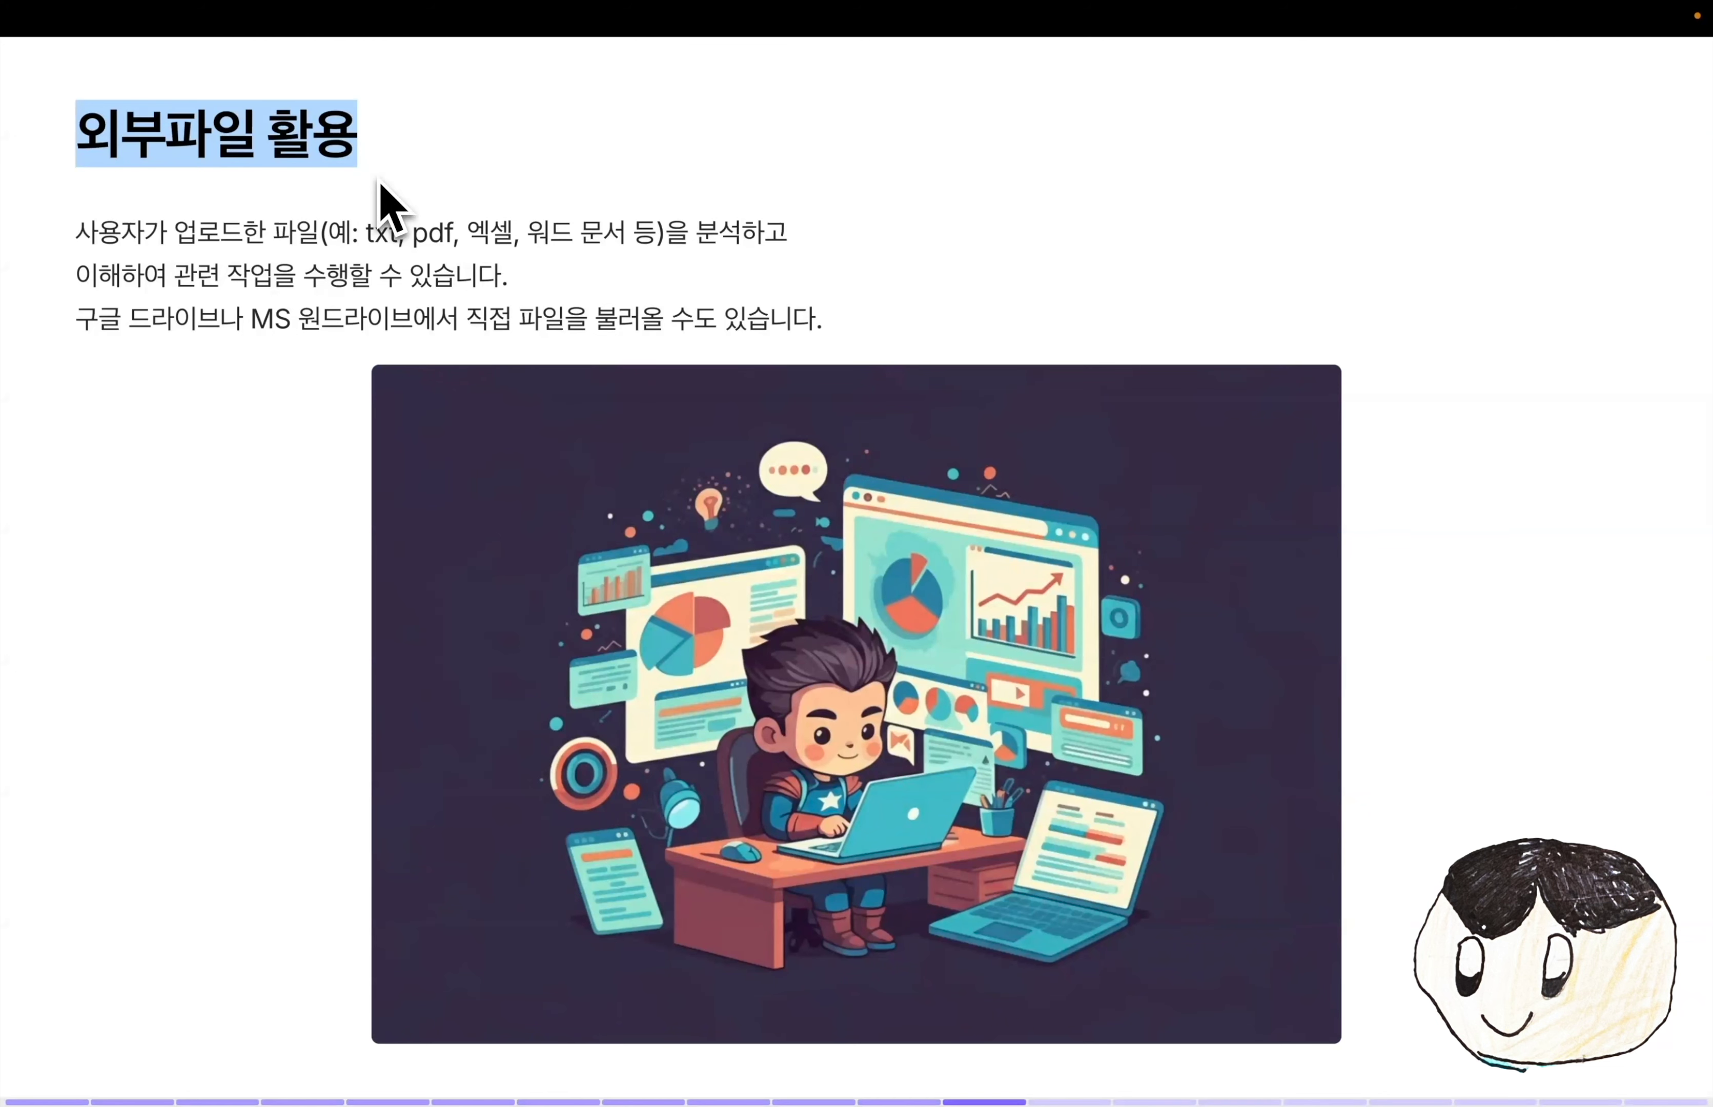
{"action": "left_click_drag", "start_coordinate": [70, 237], "coordinate": [655, 249]}
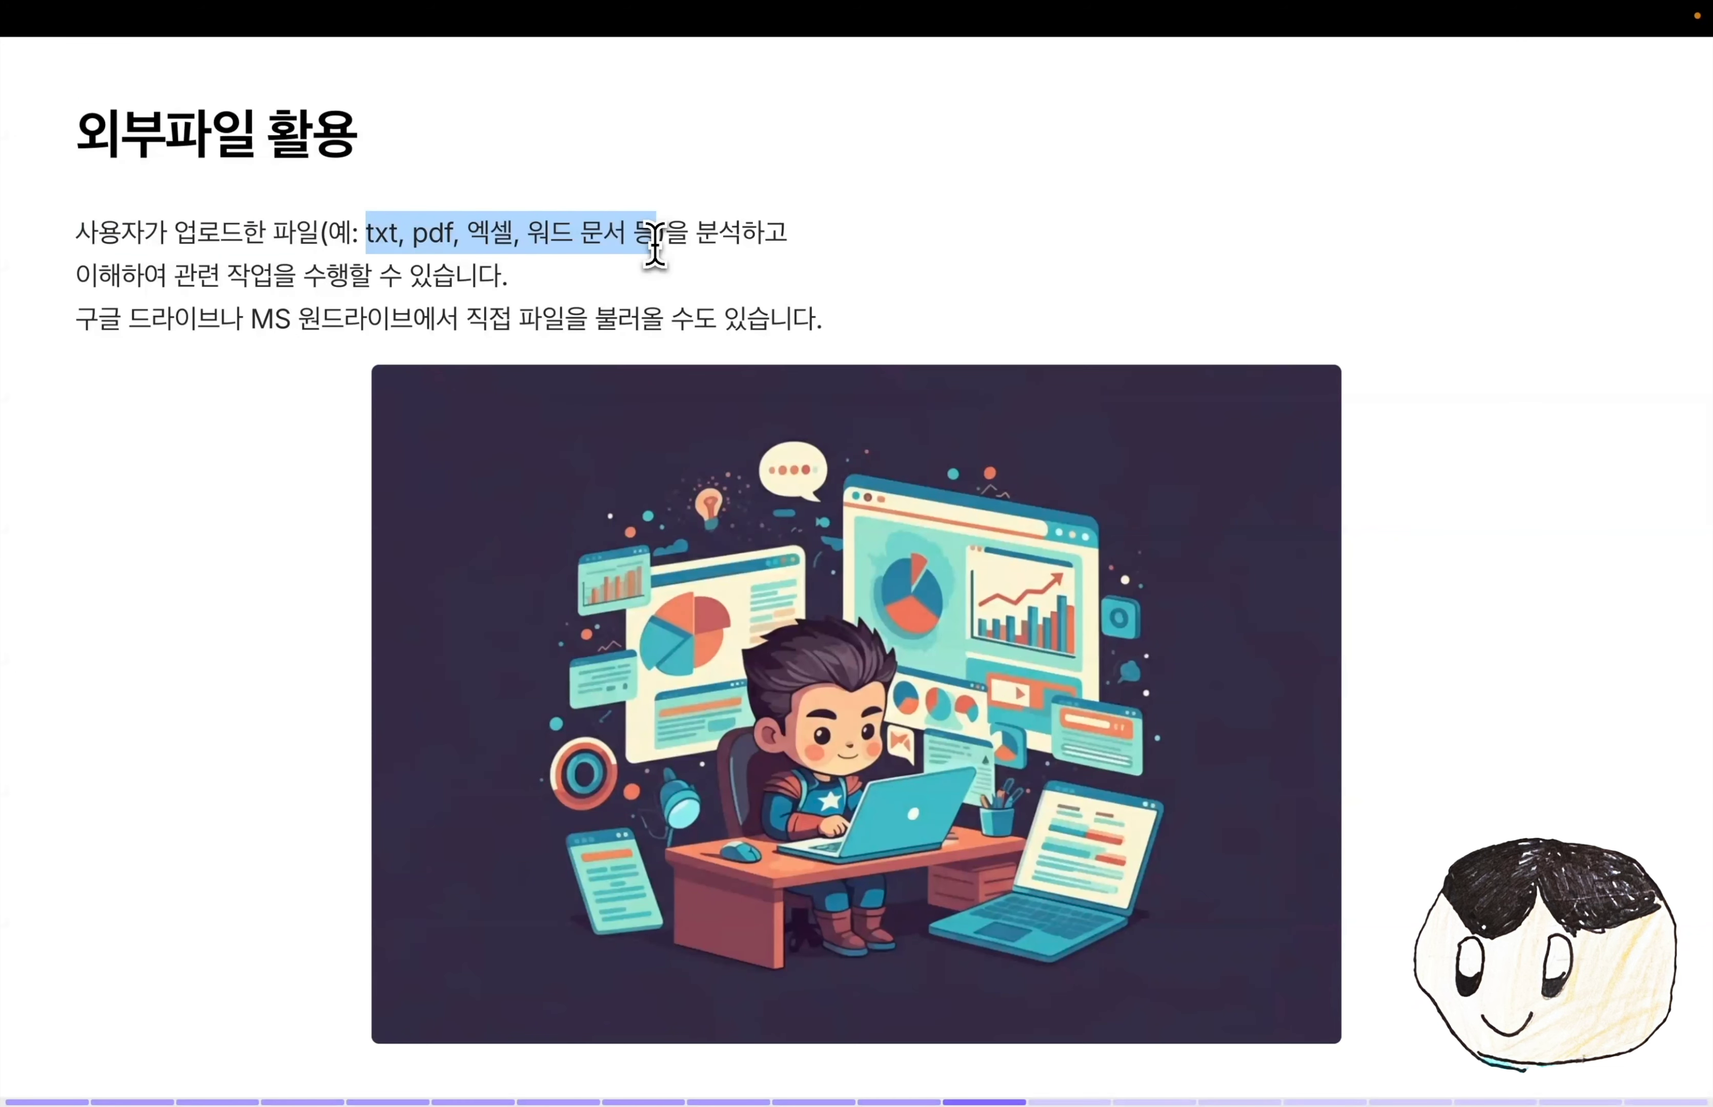
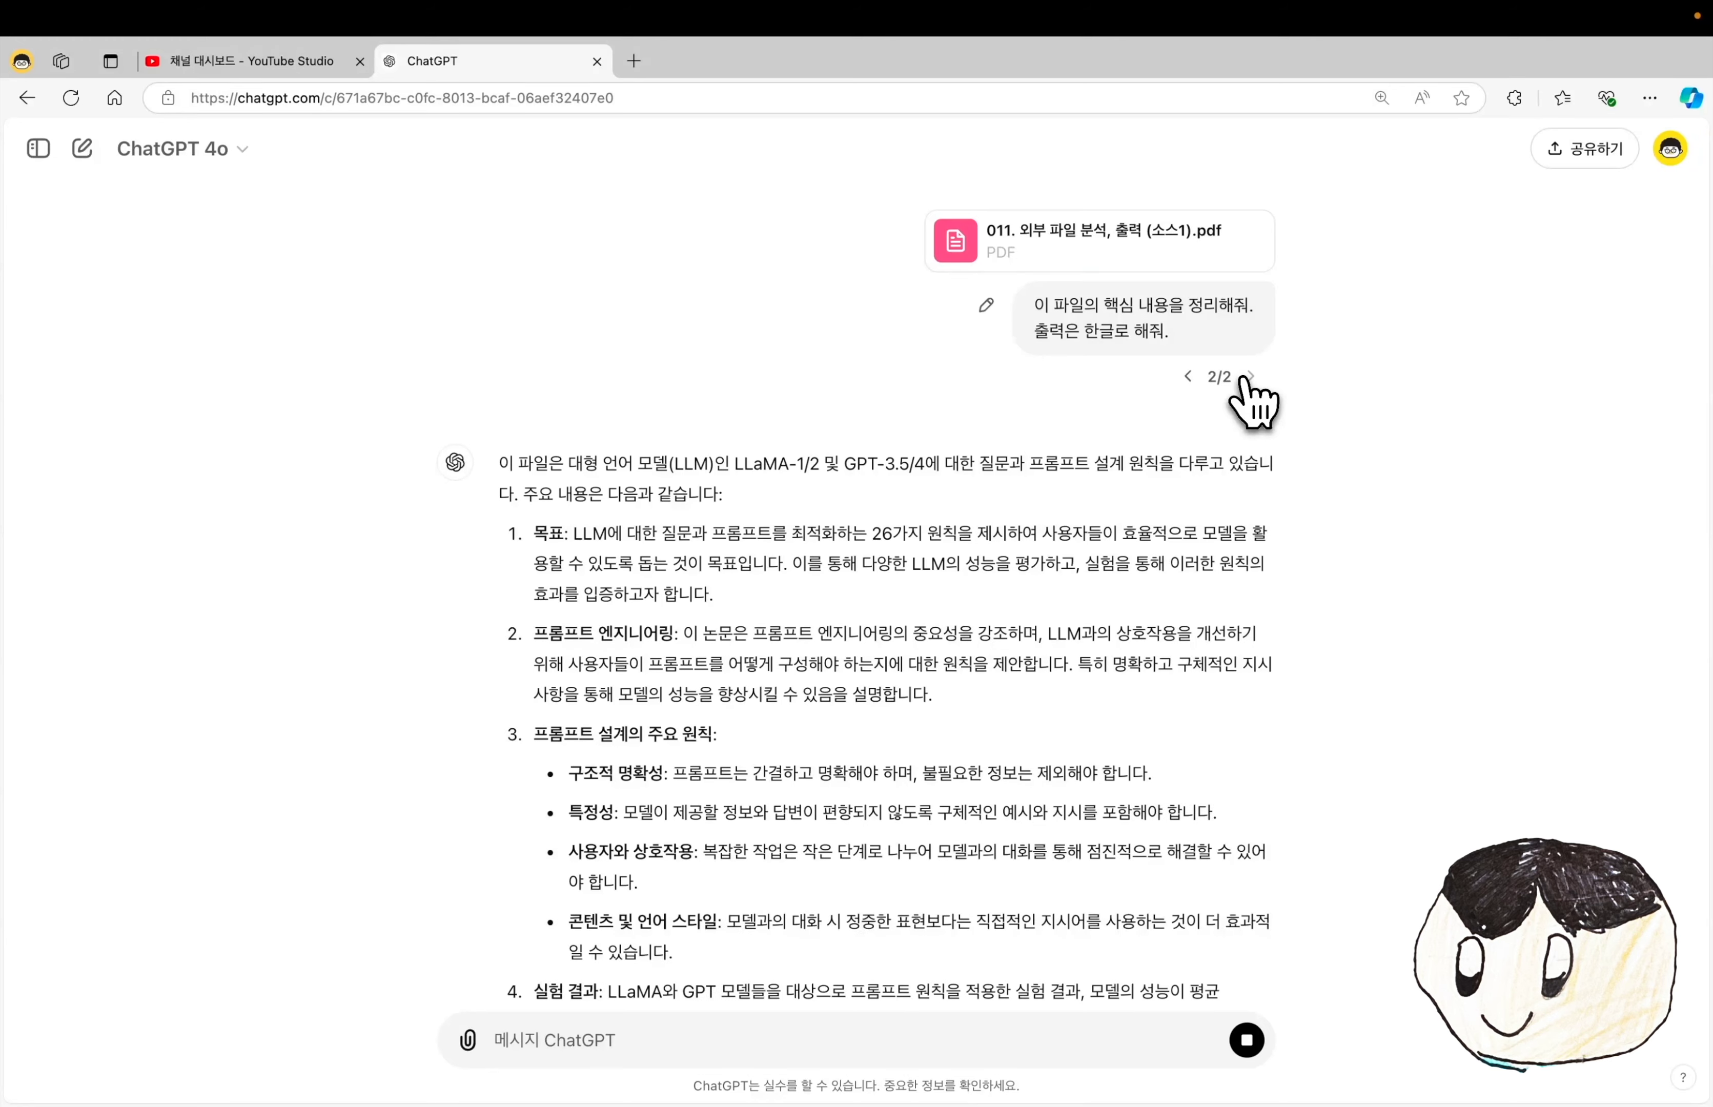
- Read through the Korean summary of "011. 외부 파일 분석, 출력 (소스1).pdf" in the ChatGPT chat
{"action": "scroll", "coordinate": [1254, 393], "scroll_direction": "down", "scroll_amount": 4}
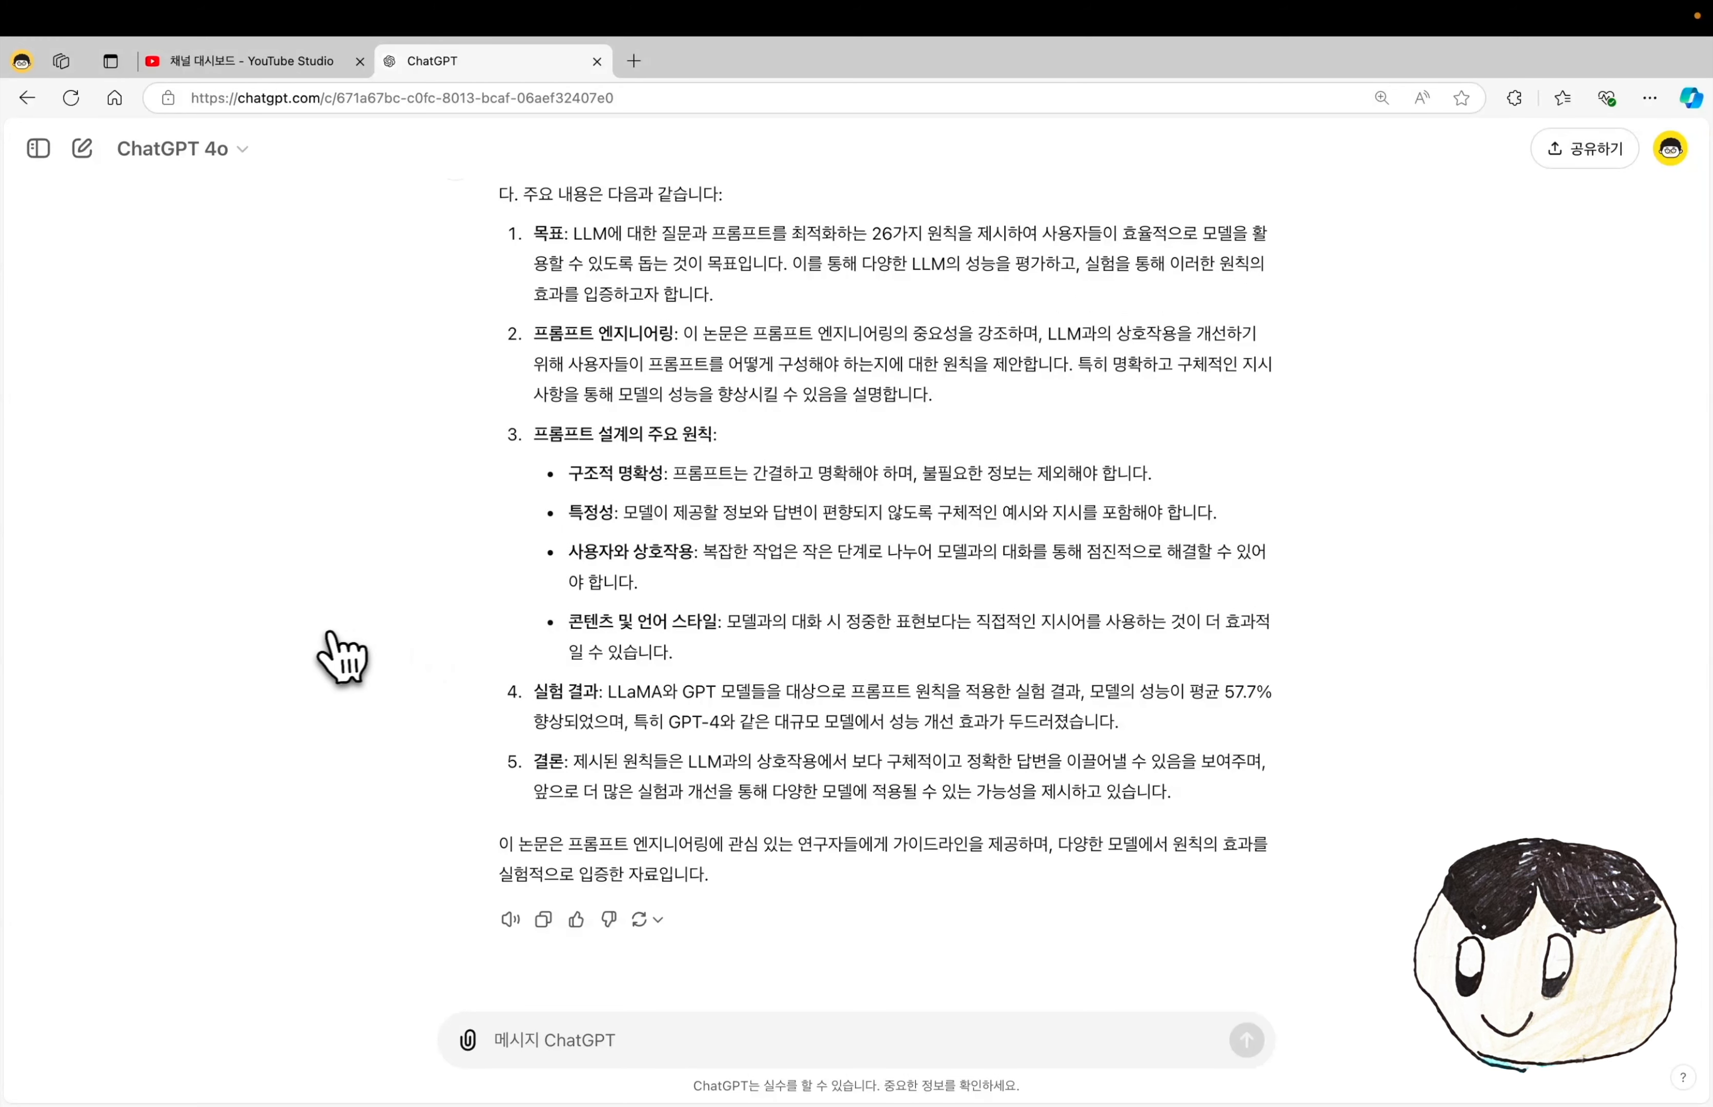
{"action": "left_click", "coordinate": [485, 1040]}
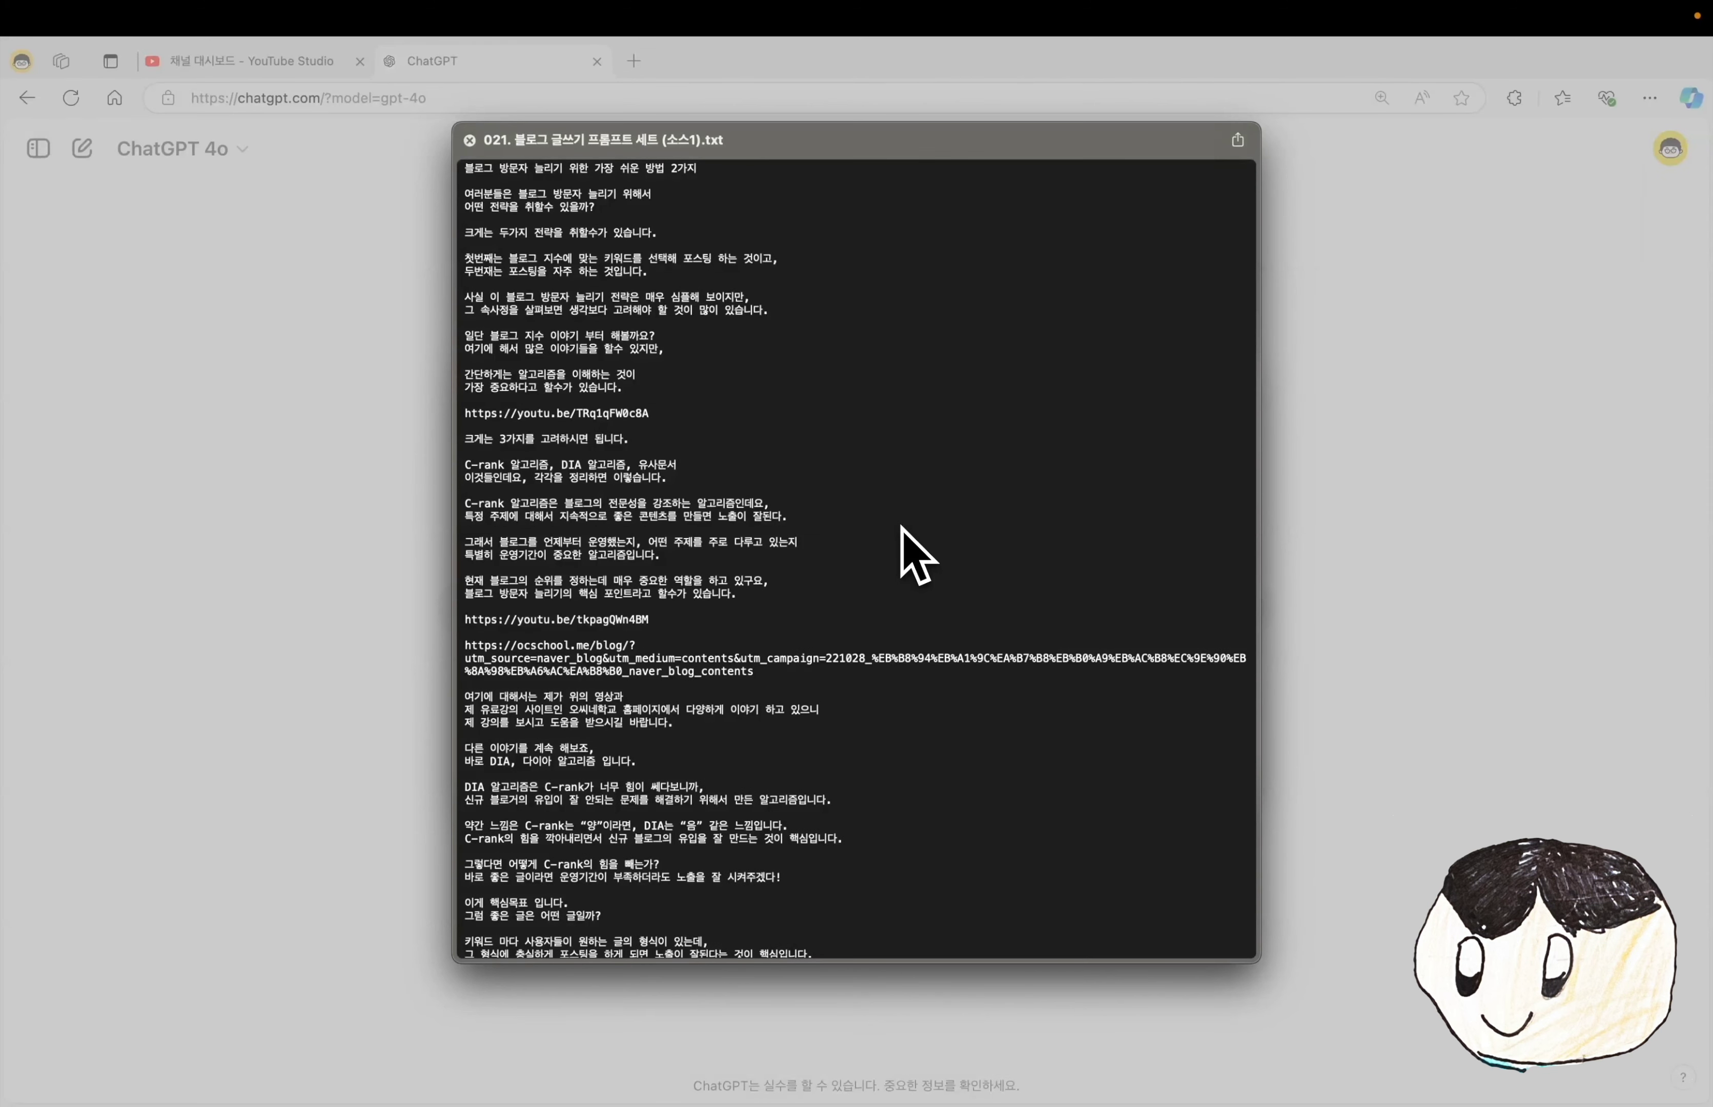
- Preview "021. 블로그 글쓰기 프롬프트 세트 (소스1).txt" and send it with the 소스2 and 소스3 files, asking "이 내용을 블로그글로 작성해줘."
{"action": "scroll", "coordinate": [909, 554], "scroll_direction": "down", "scroll_amount": 2}
{"action": "scroll", "coordinate": [908, 554], "scroll_direction": "up", "scroll_amount": 2}
{"action": "scroll", "coordinate": [903, 554], "scroll_direction": "down", "scroll_amount": 2}
{"action": "scroll", "coordinate": [904, 554], "scroll_direction": "up", "scroll_amount": 2}
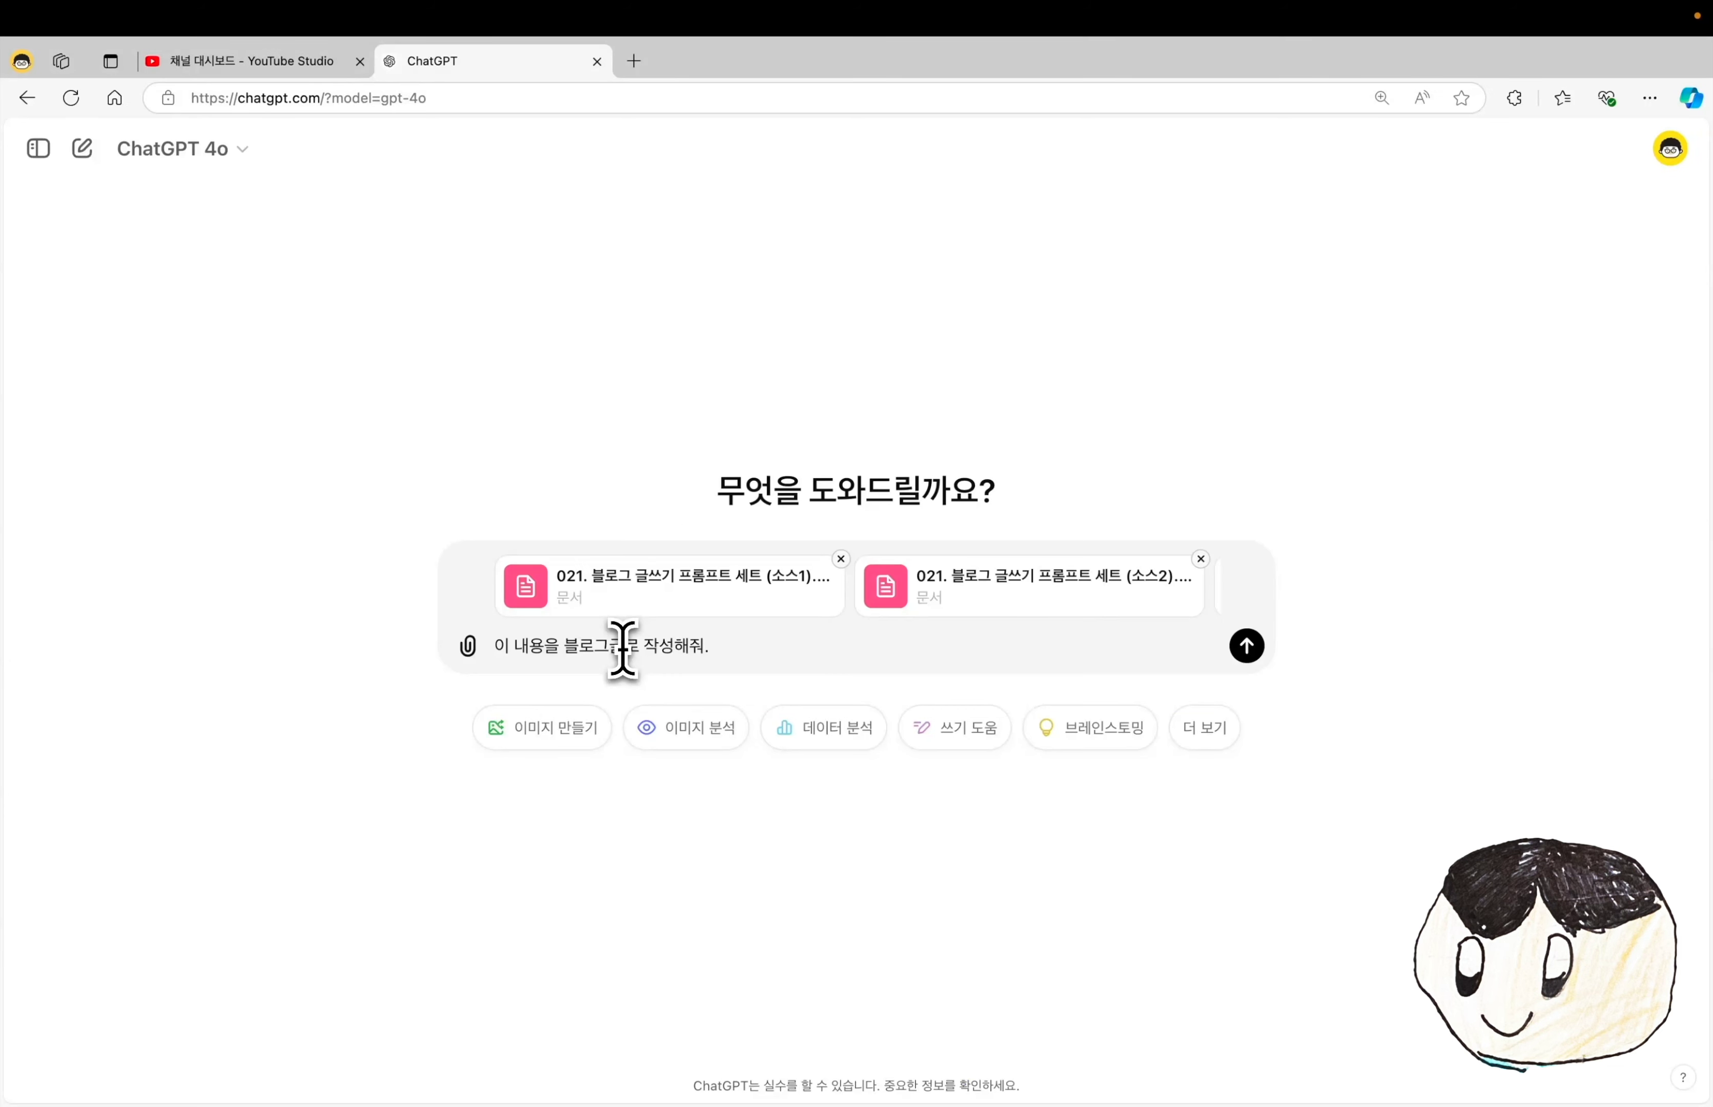
{"action": "key", "text": "Return"}
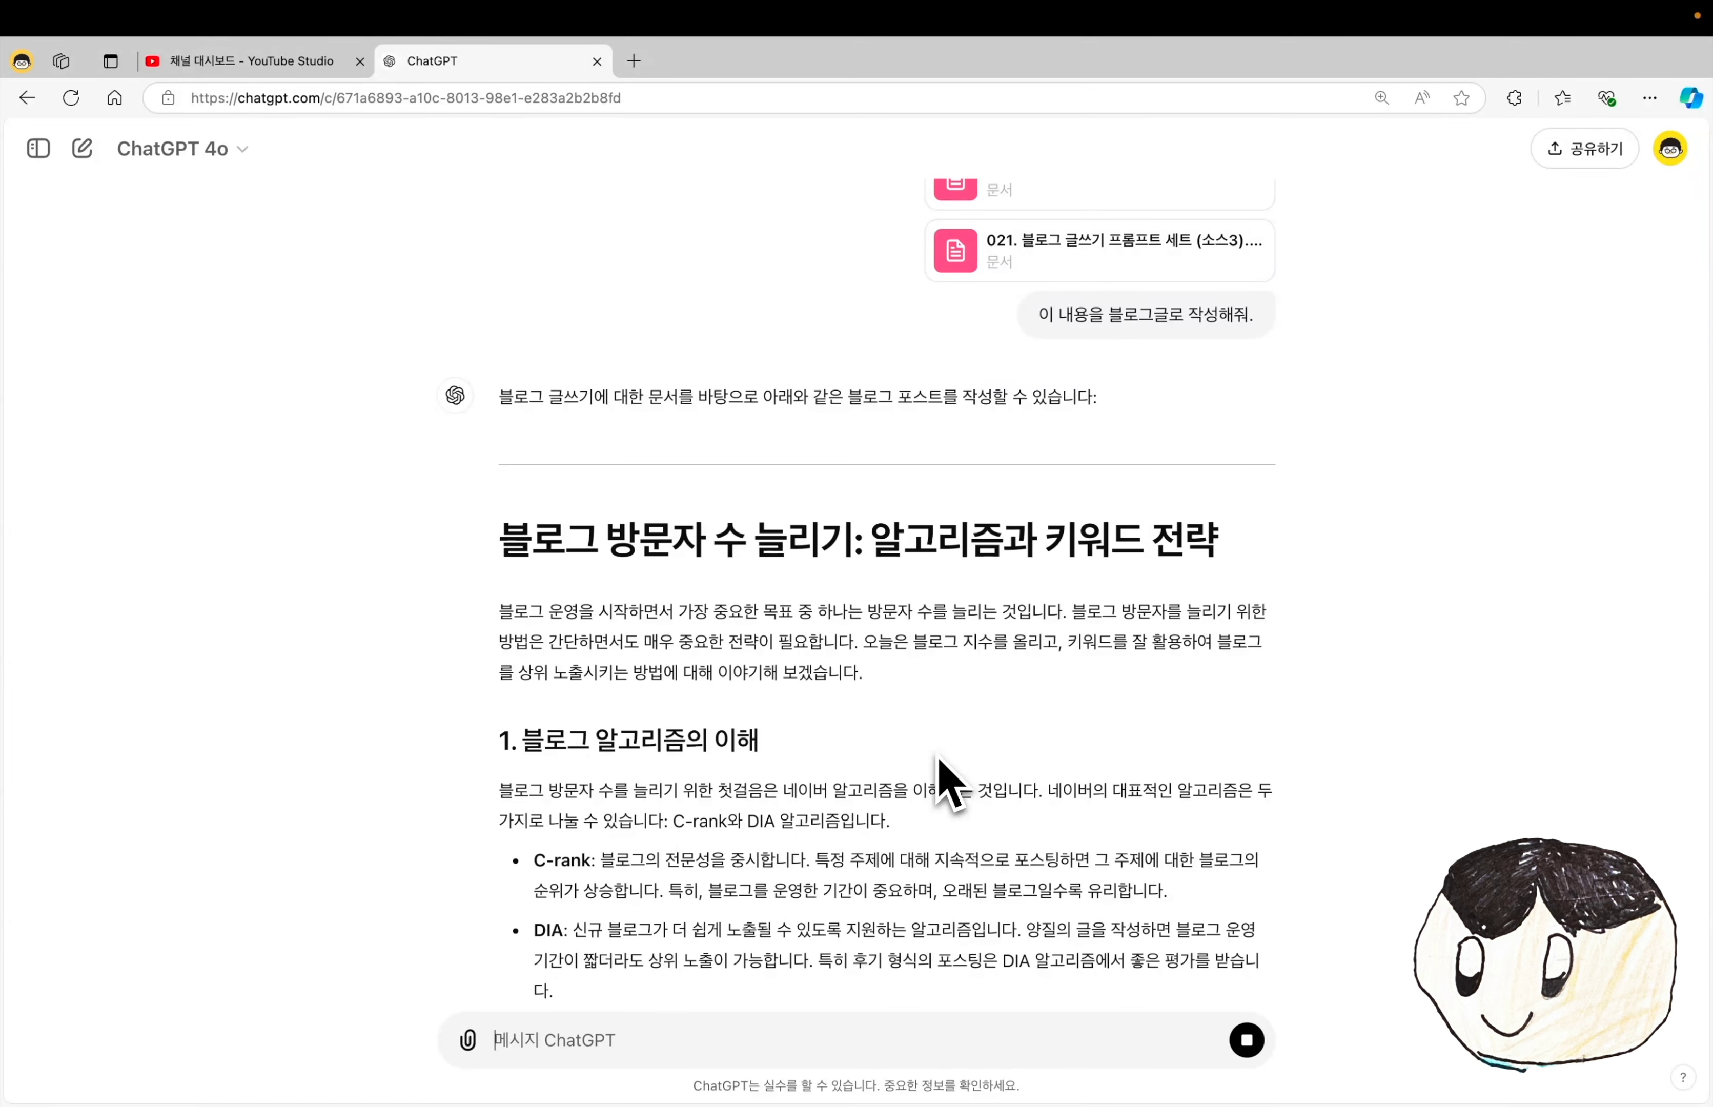
- Read through the generated blog post and request it as a Word file with "위의 글을 docx 파일로 출력해줘."
{"action": "scroll", "coordinate": [950, 784], "scroll_direction": "down", "scroll_amount": 5}
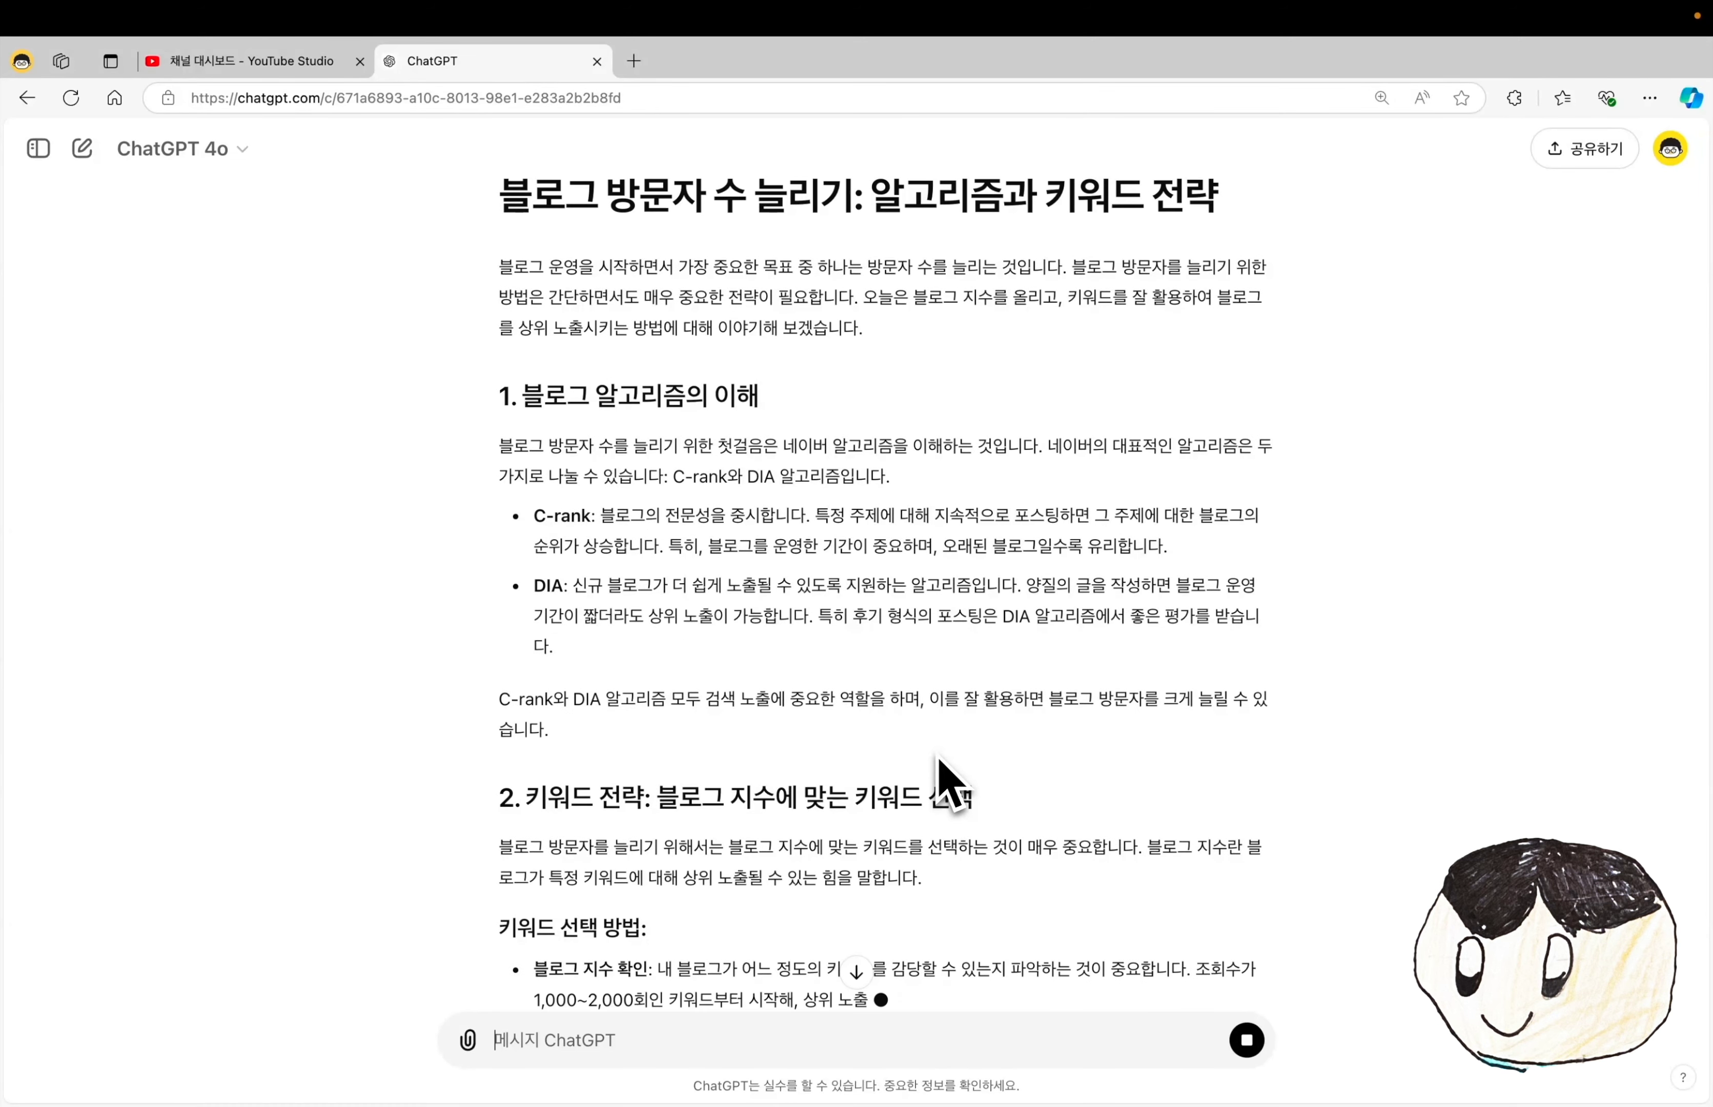
{"action": "scroll", "coordinate": [950, 785], "scroll_direction": "down", "scroll_amount": 4}
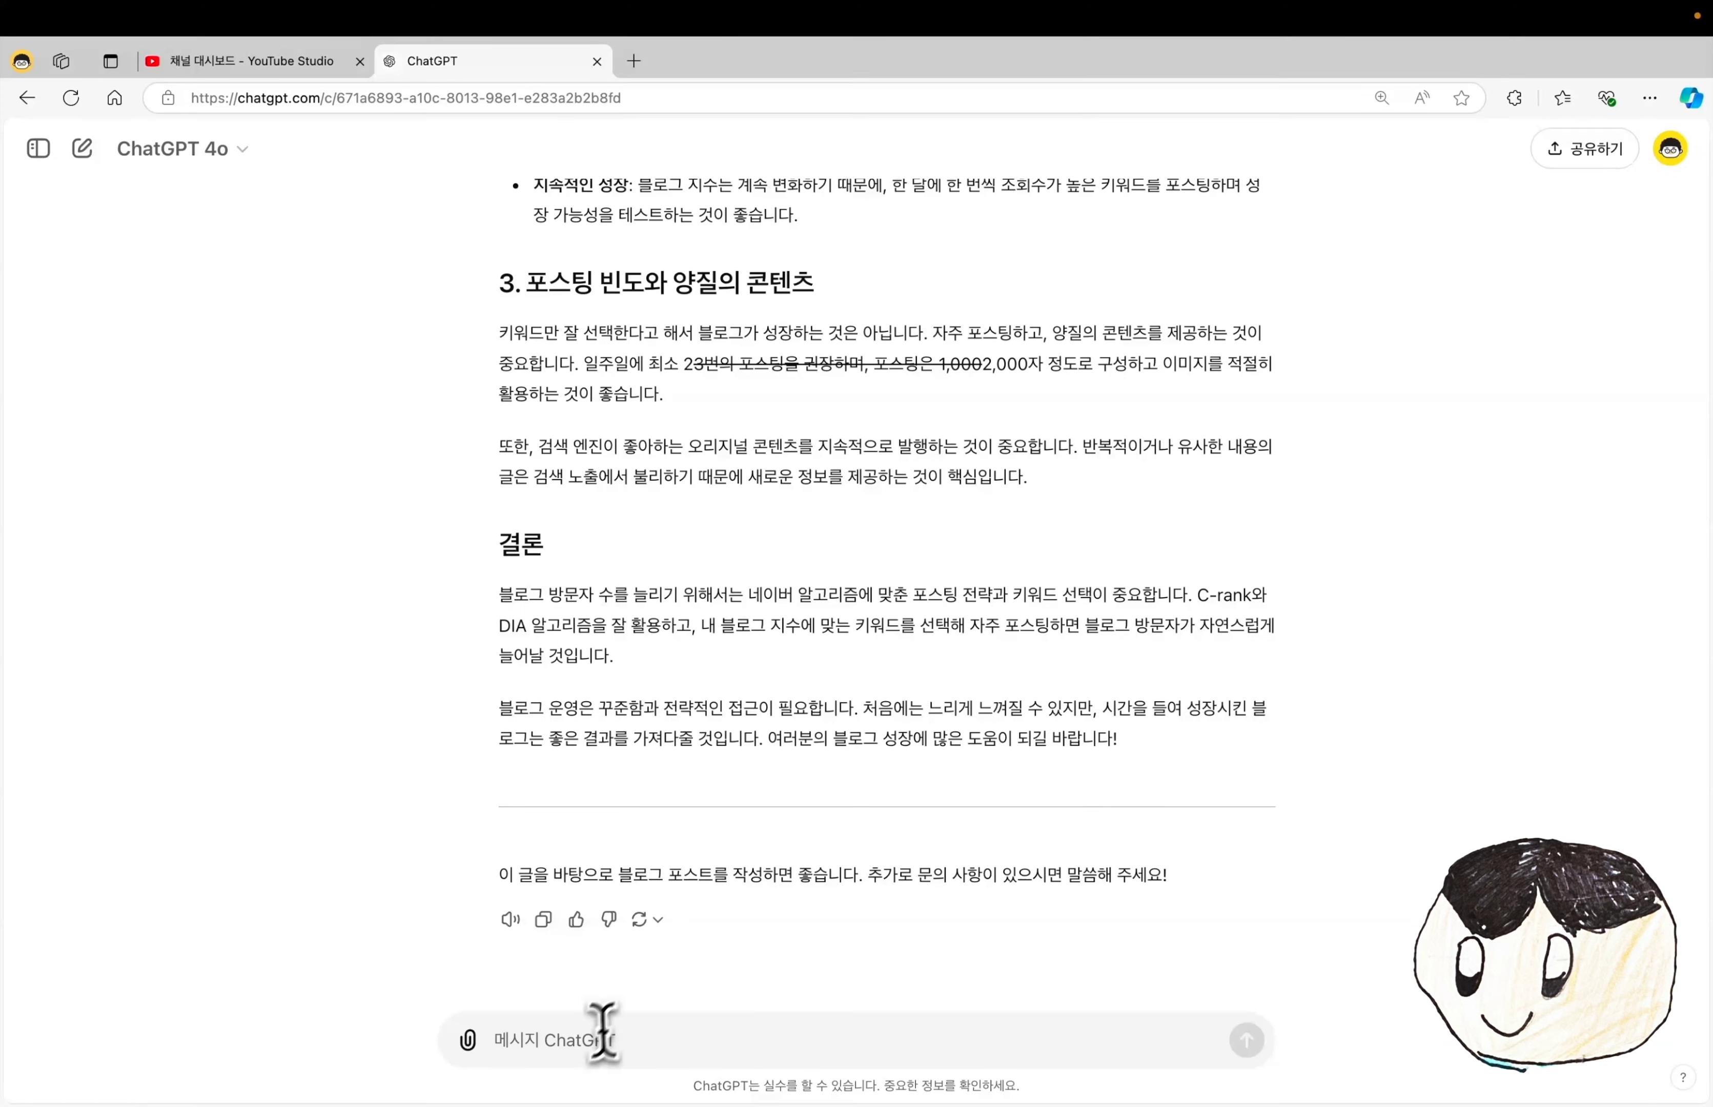
{"action": "left_click", "coordinate": [583, 1036]}
{"action": "type", "text": "위의 글을 docx 파일로 출력해줘."}
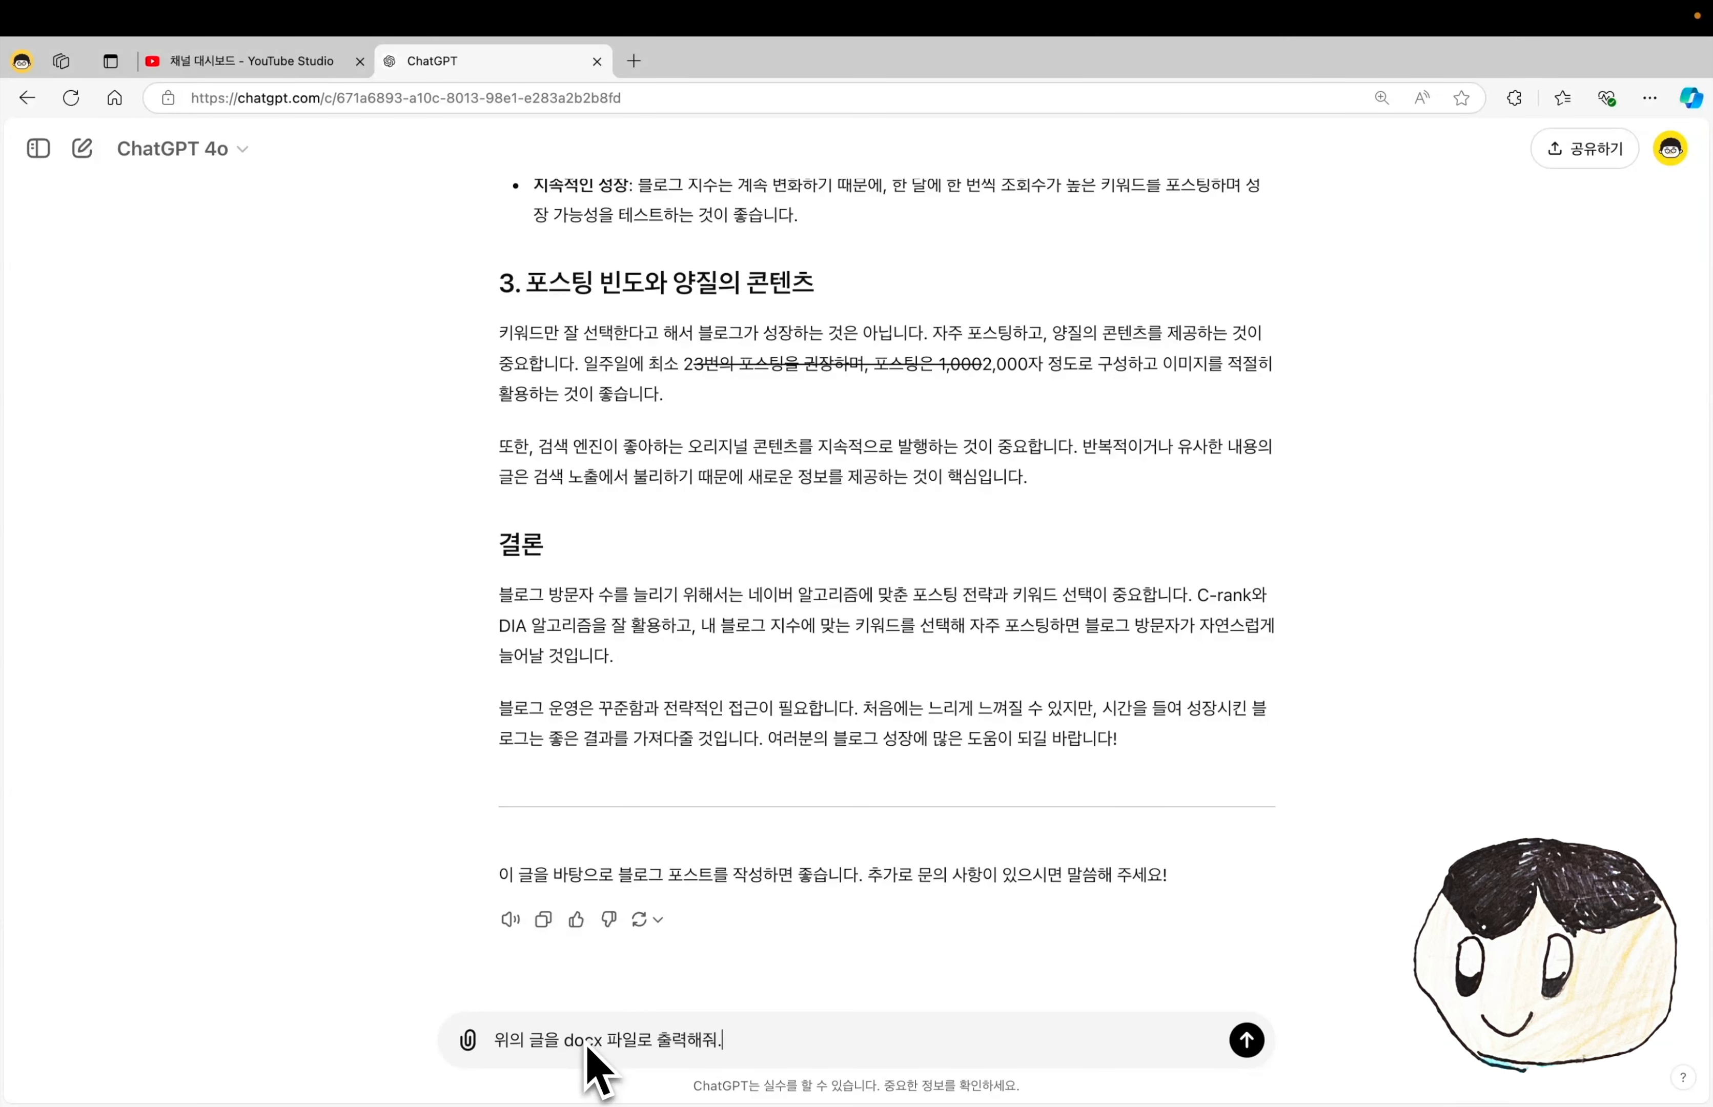
{"action": "key", "text": "Return"}
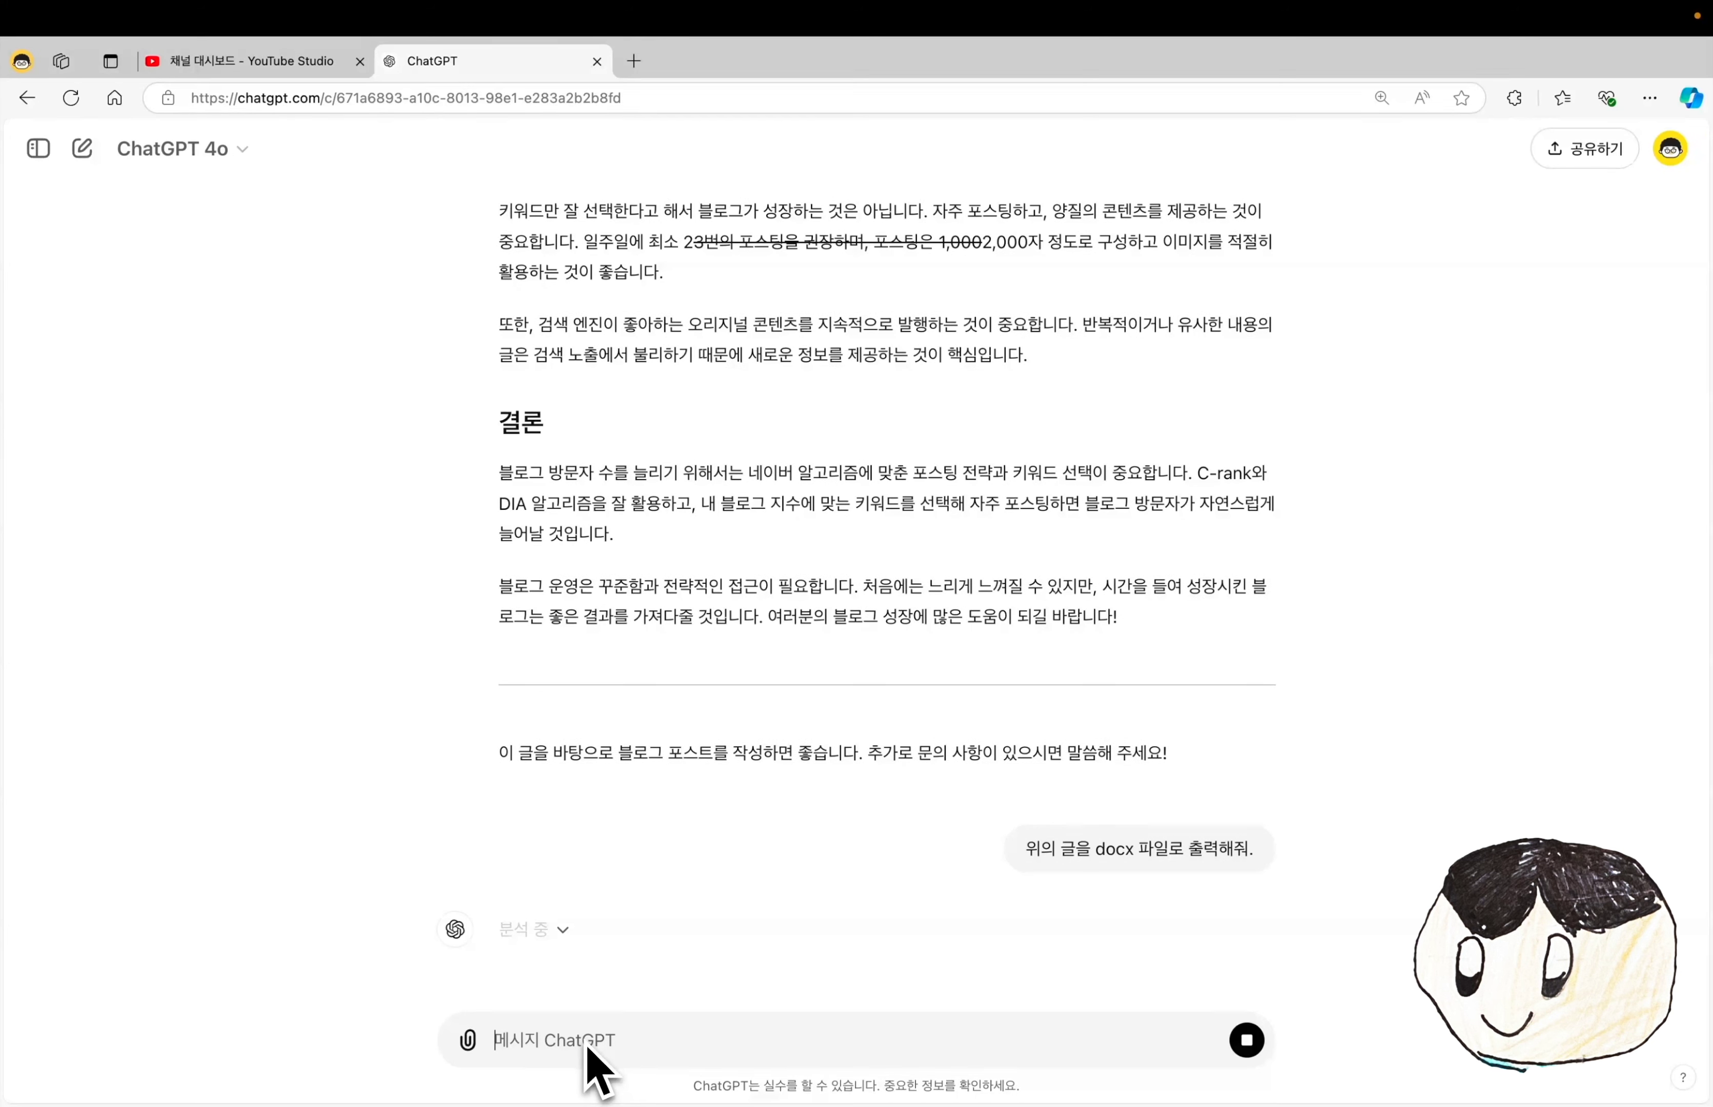
- Download the generated DOCX blog post, open it in Word and read through both pages
{"action": "left_click_drag", "start_coordinate": [625, 874], "coordinate": [955, 874]}
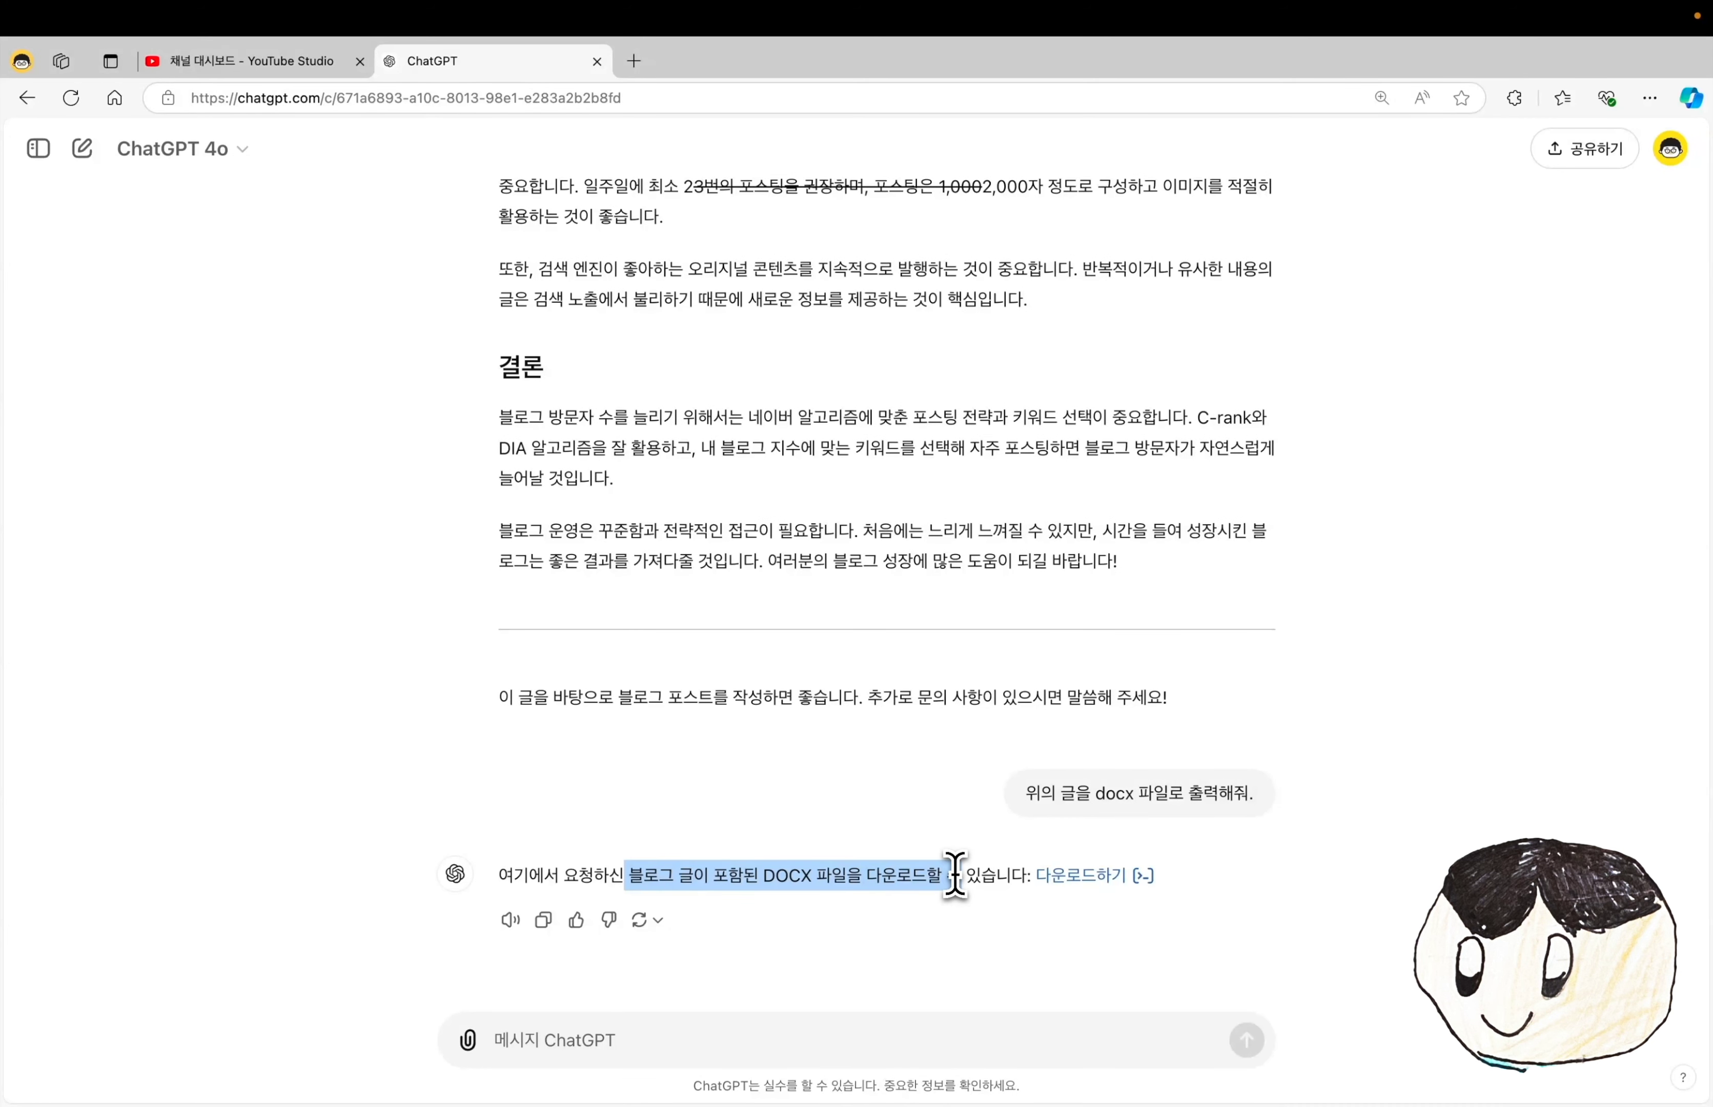
{"action": "left_click", "coordinate": [896, 875]}
{"action": "left_click", "coordinate": [1095, 880]}
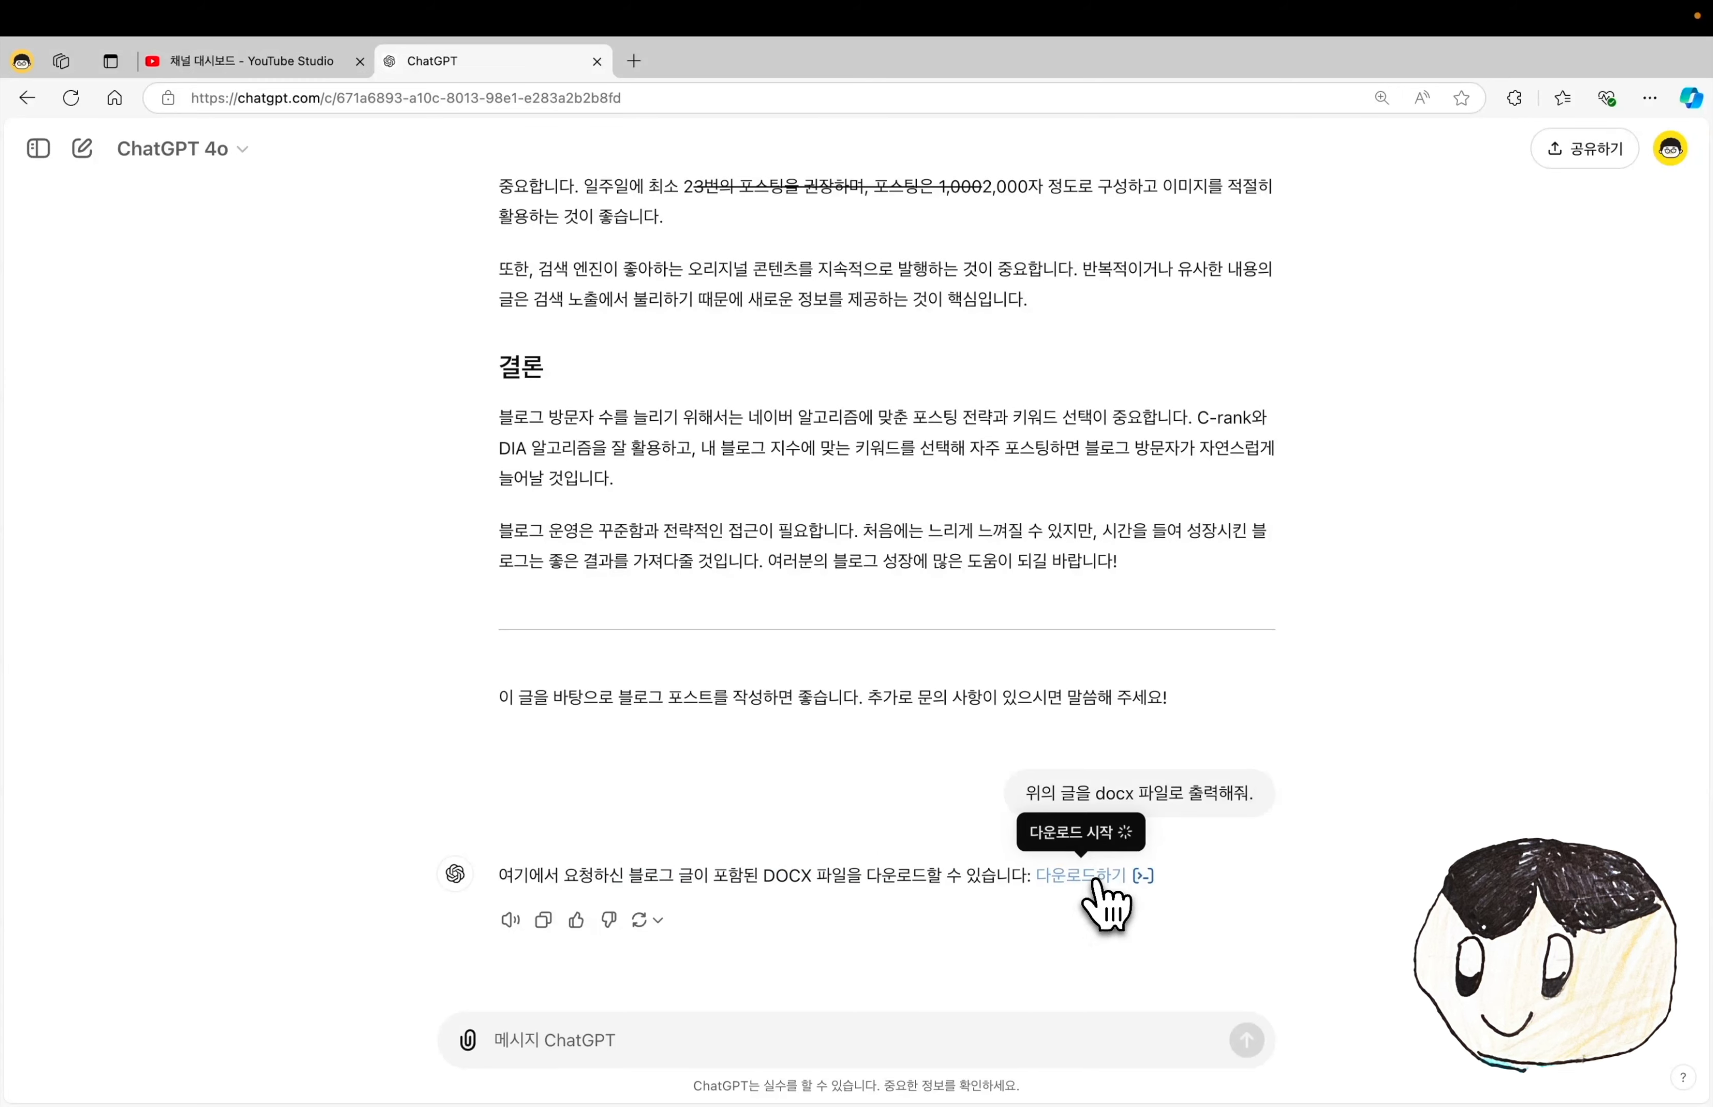
{"action": "left_click", "coordinate": [1296, 196]}
{"action": "scroll", "coordinate": [821, 529], "scroll_direction": "down", "scroll_amount": 10}
{"action": "scroll", "coordinate": [820, 529], "scroll_direction": "down", "scroll_amount": 7}
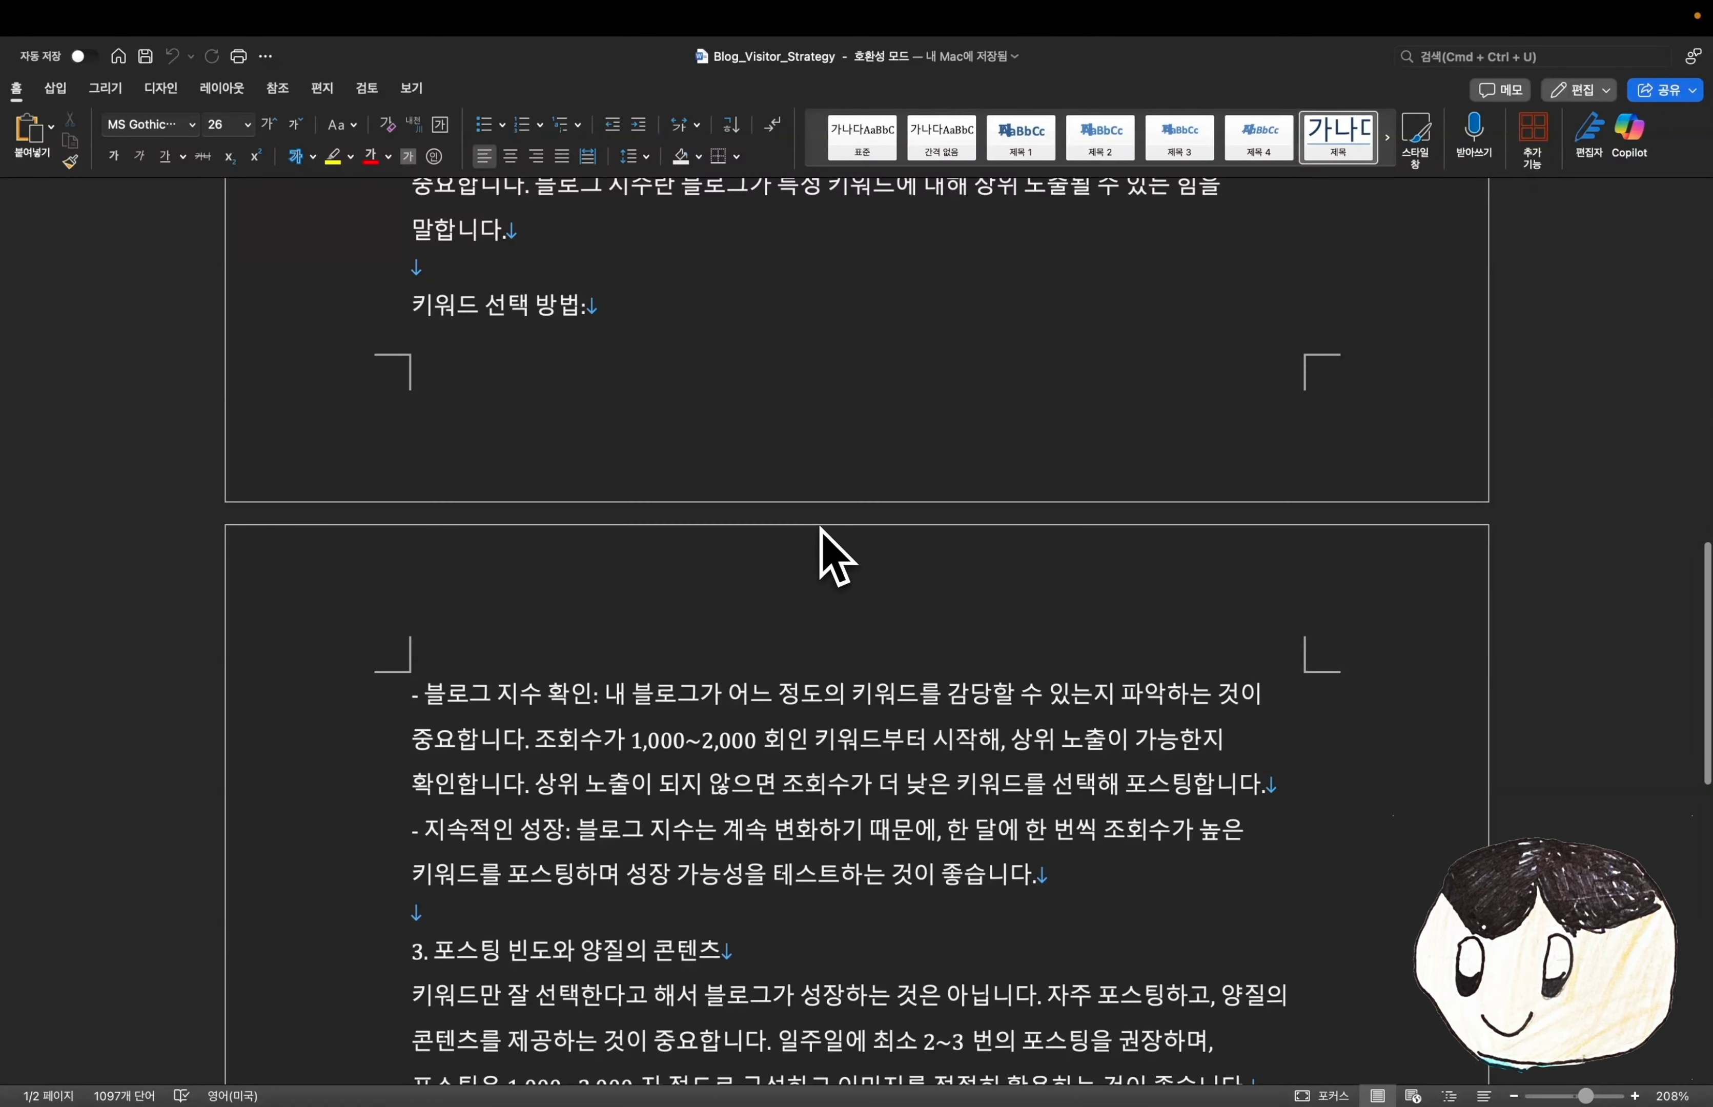
{"action": "scroll", "coordinate": [821, 529], "scroll_direction": "down", "scroll_amount": 12}
{"action": "scroll", "coordinate": [820, 529], "scroll_direction": "down", "scroll_amount": 2}
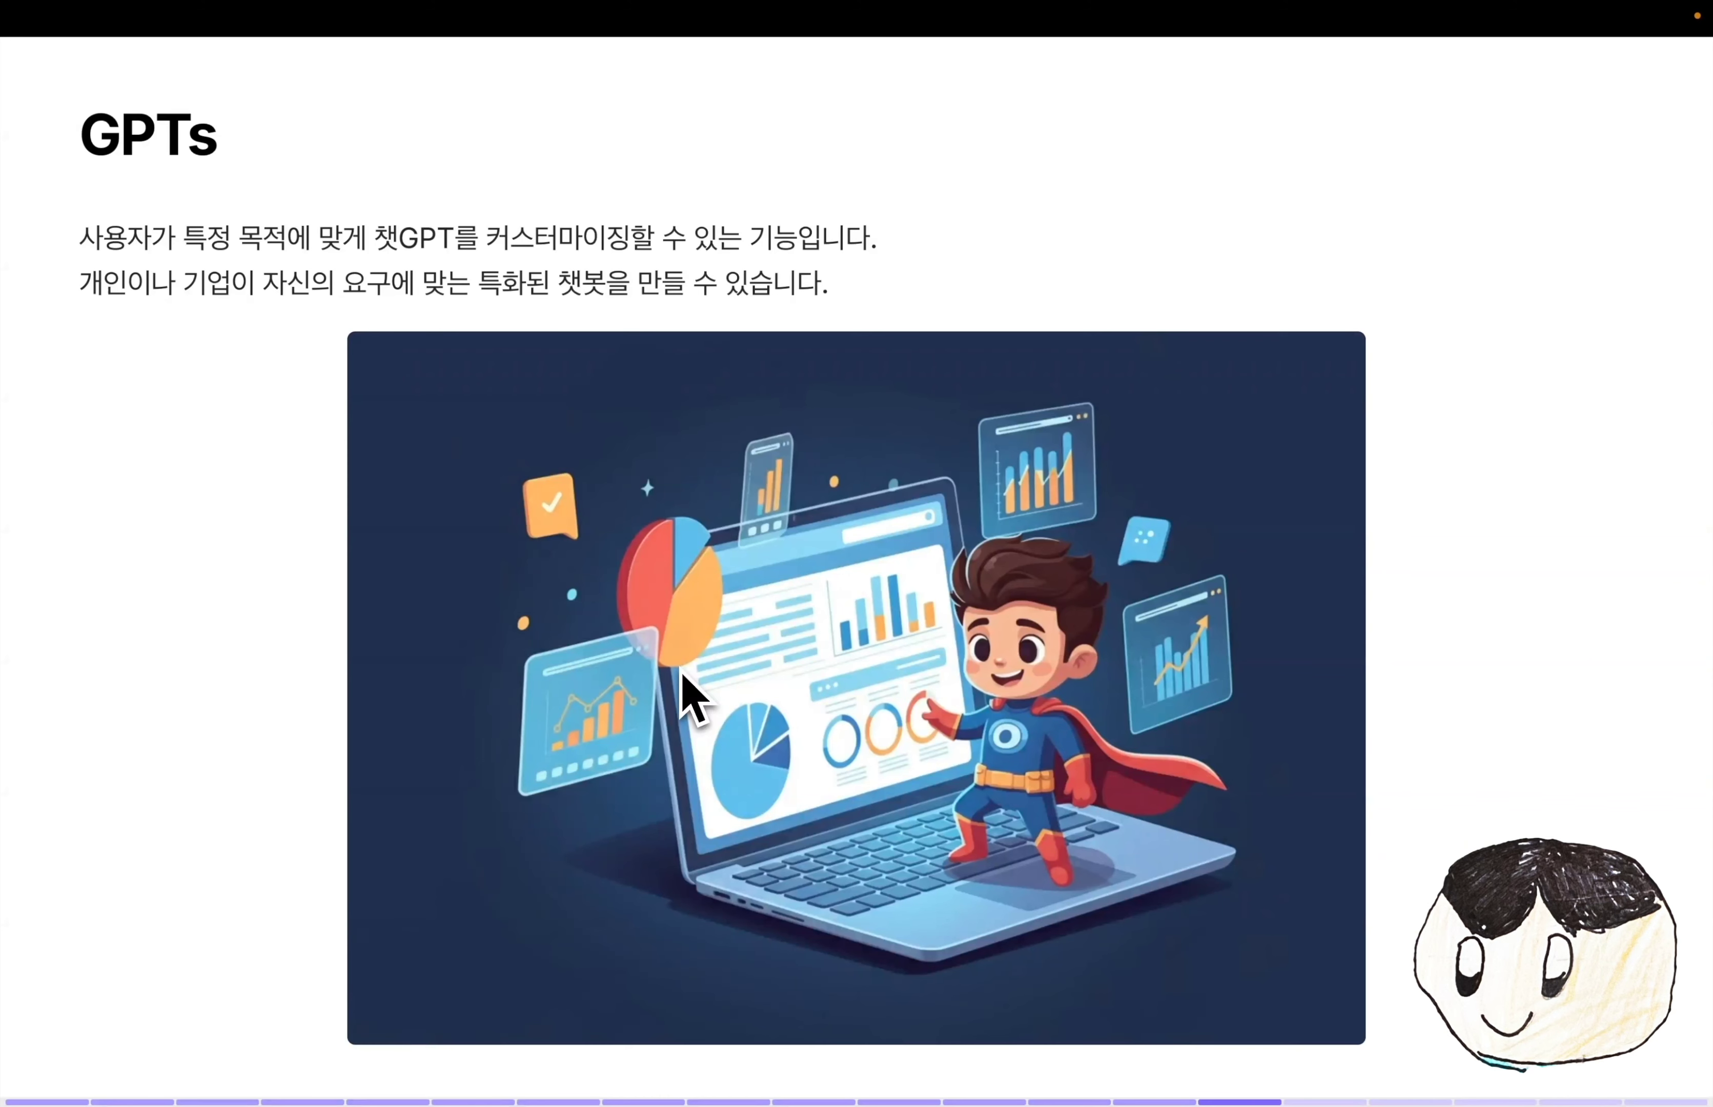
{"action": "left_click_drag", "start_coordinate": [80, 137], "coordinate": [317, 199]}
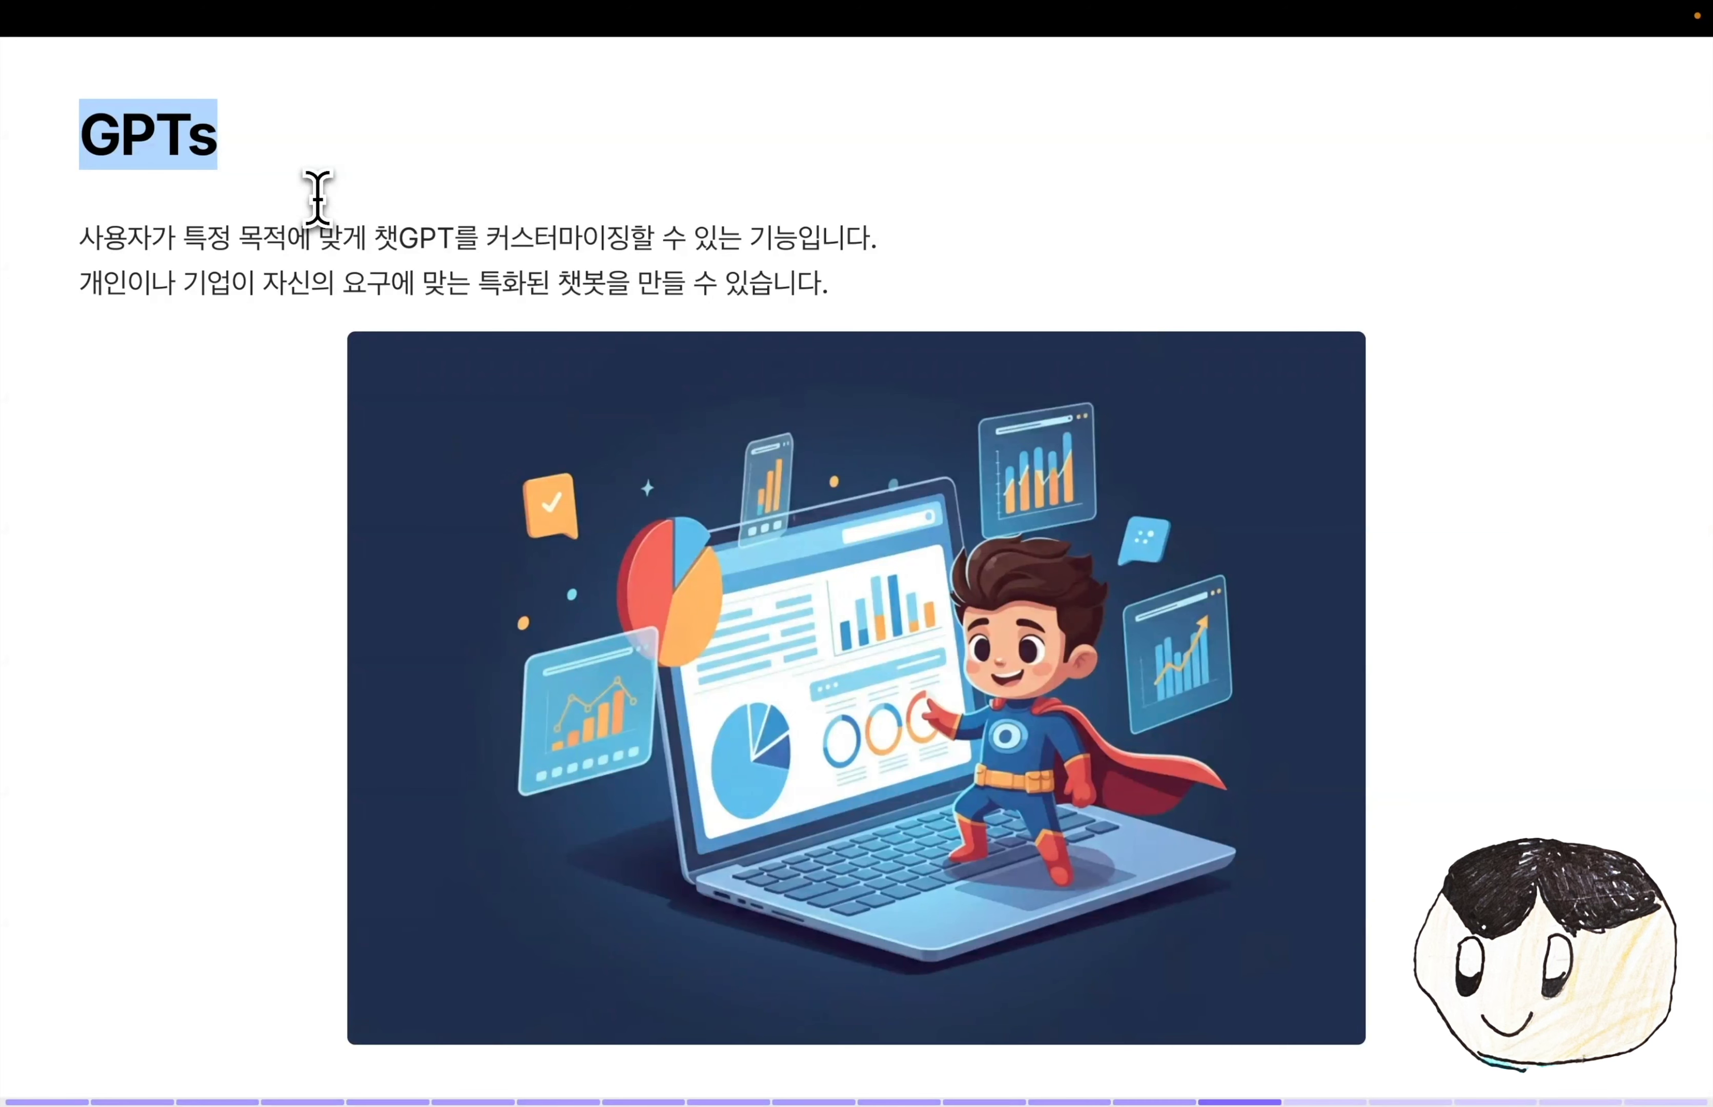
{"action": "left_click_drag", "start_coordinate": [81, 237], "coordinate": [902, 301]}
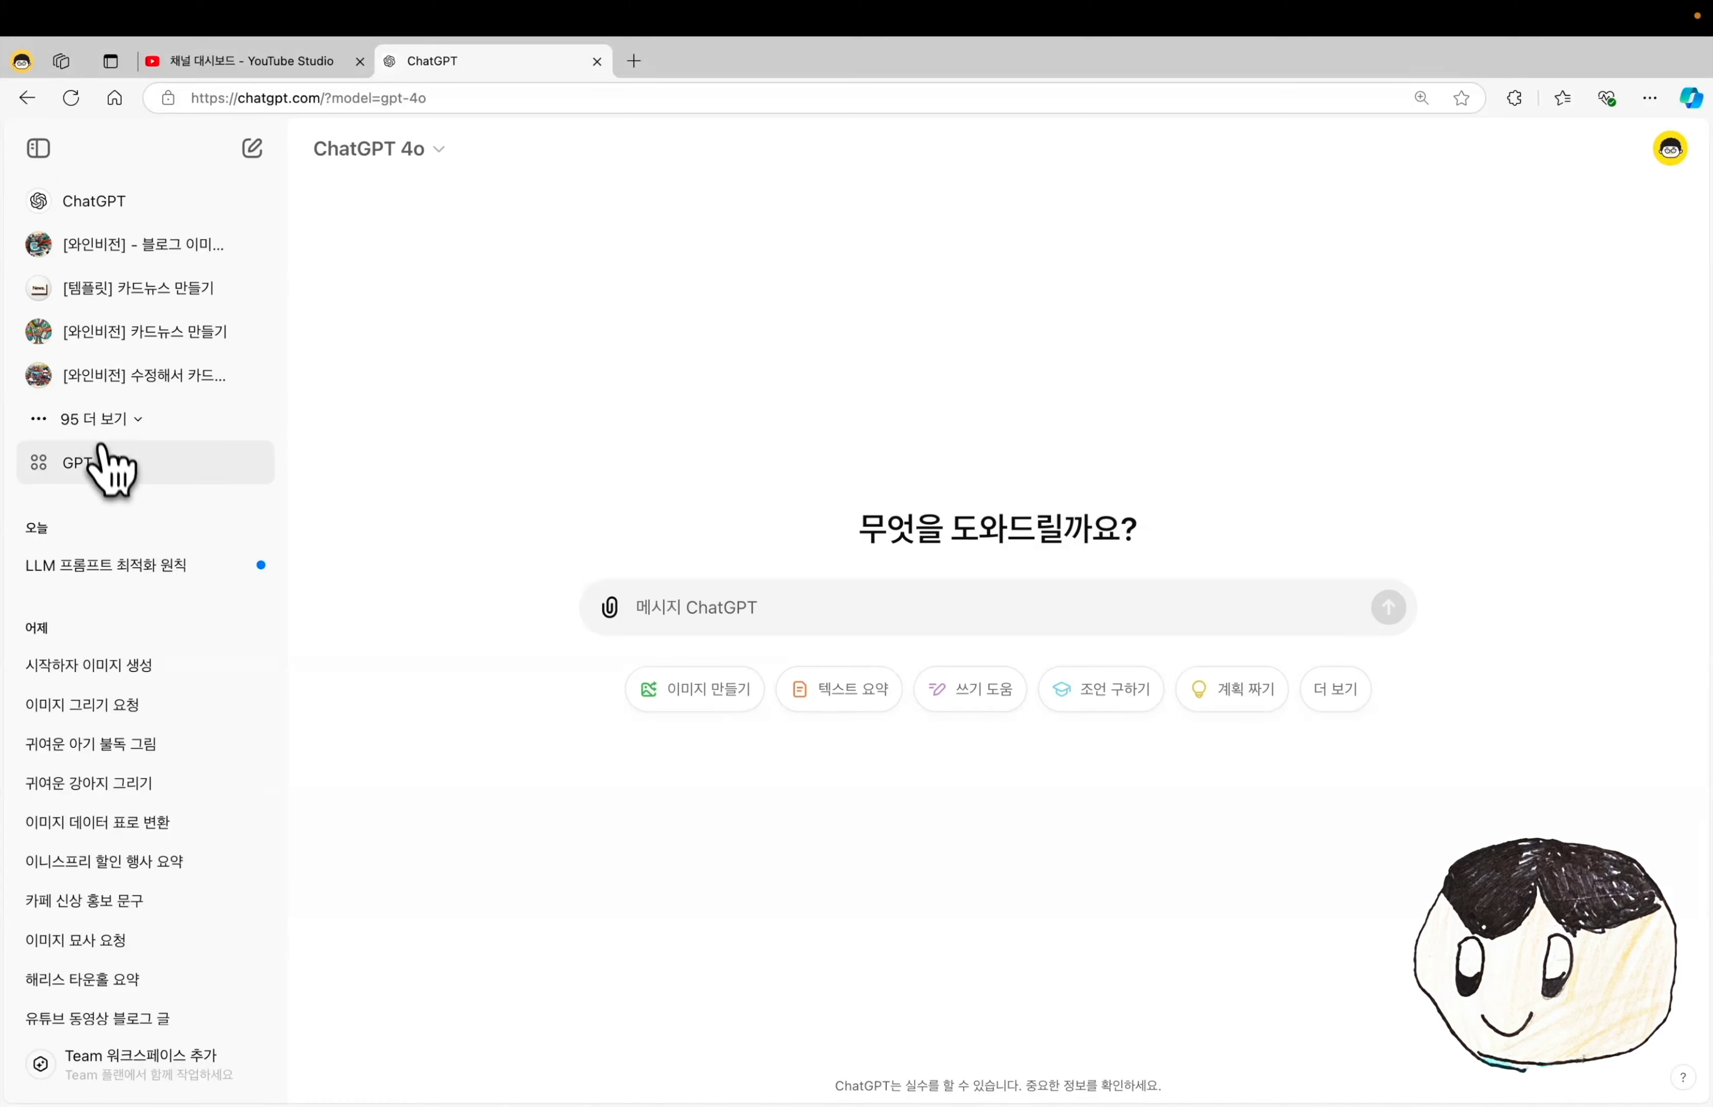
- Open the GPT store and look through its featured lists, the categories from productivity to programming, and the recently used GPTs
{"action": "left_click", "coordinate": [108, 466]}
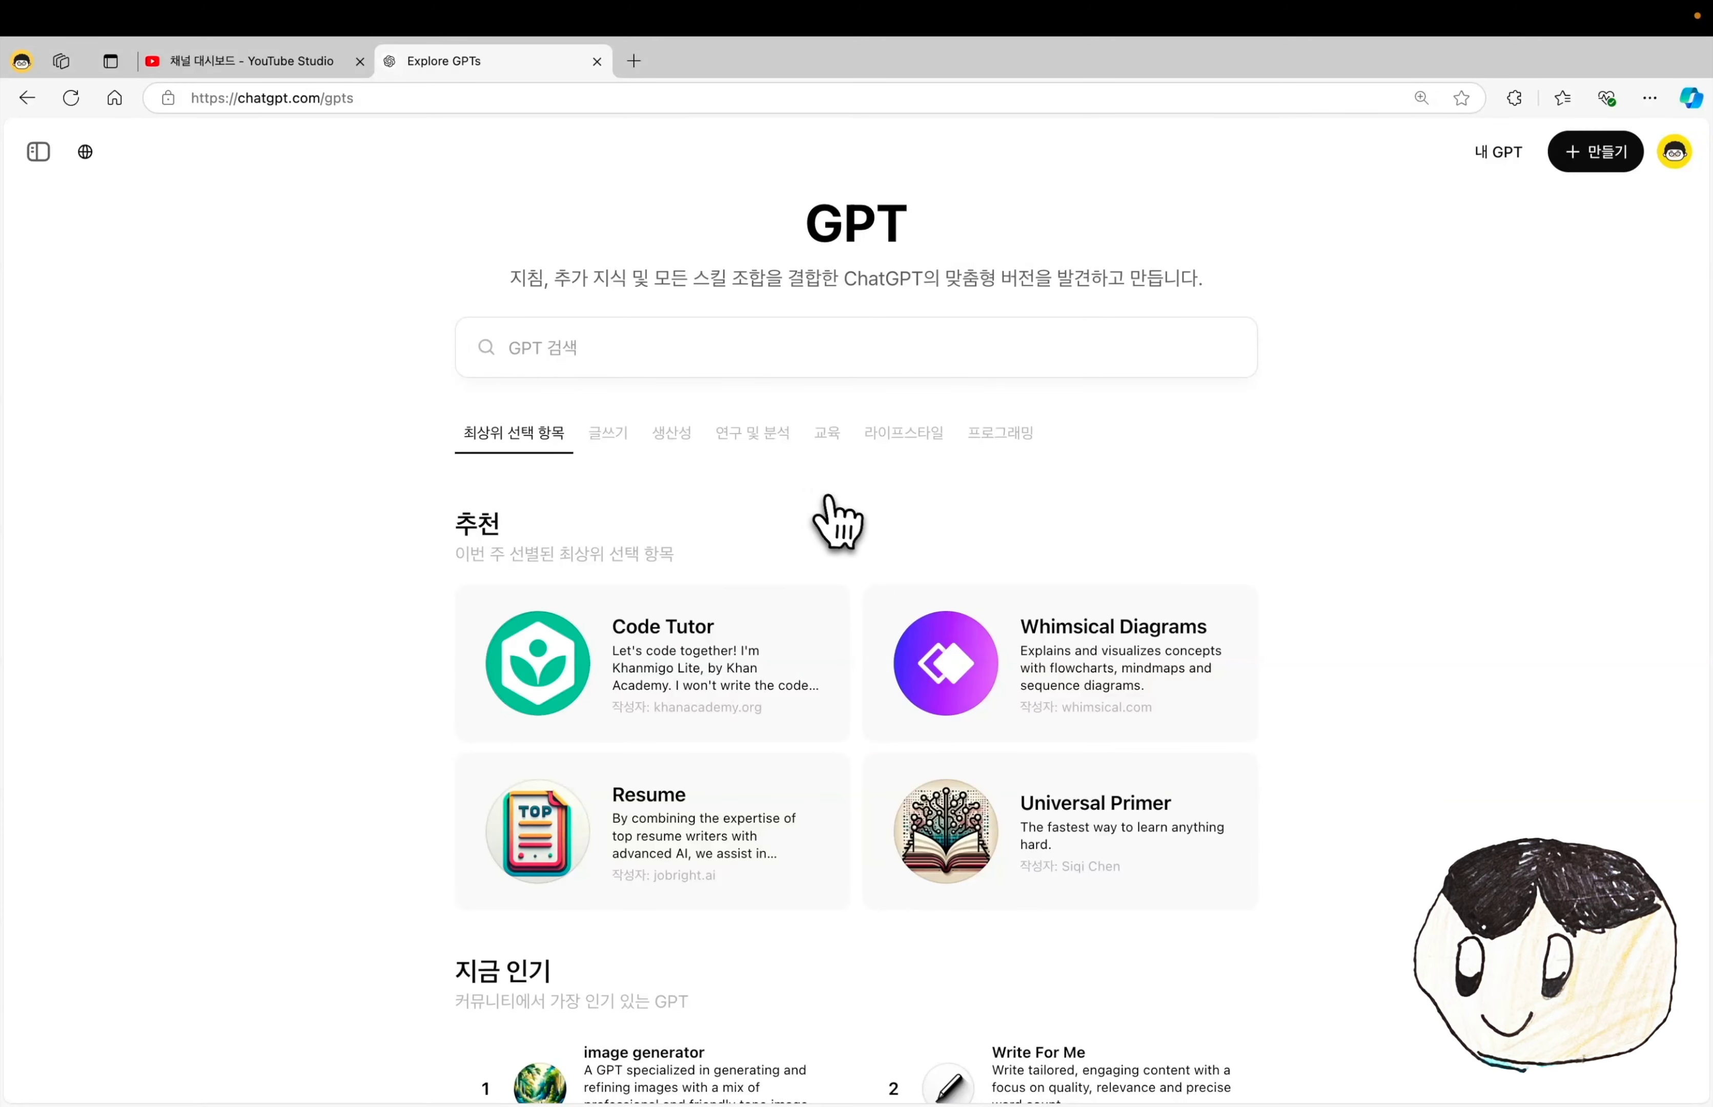
{"action": "scroll", "coordinate": [835, 516], "scroll_direction": "down", "scroll_amount": 10}
{"action": "scroll", "coordinate": [842, 522], "scroll_direction": "down", "scroll_amount": 5}
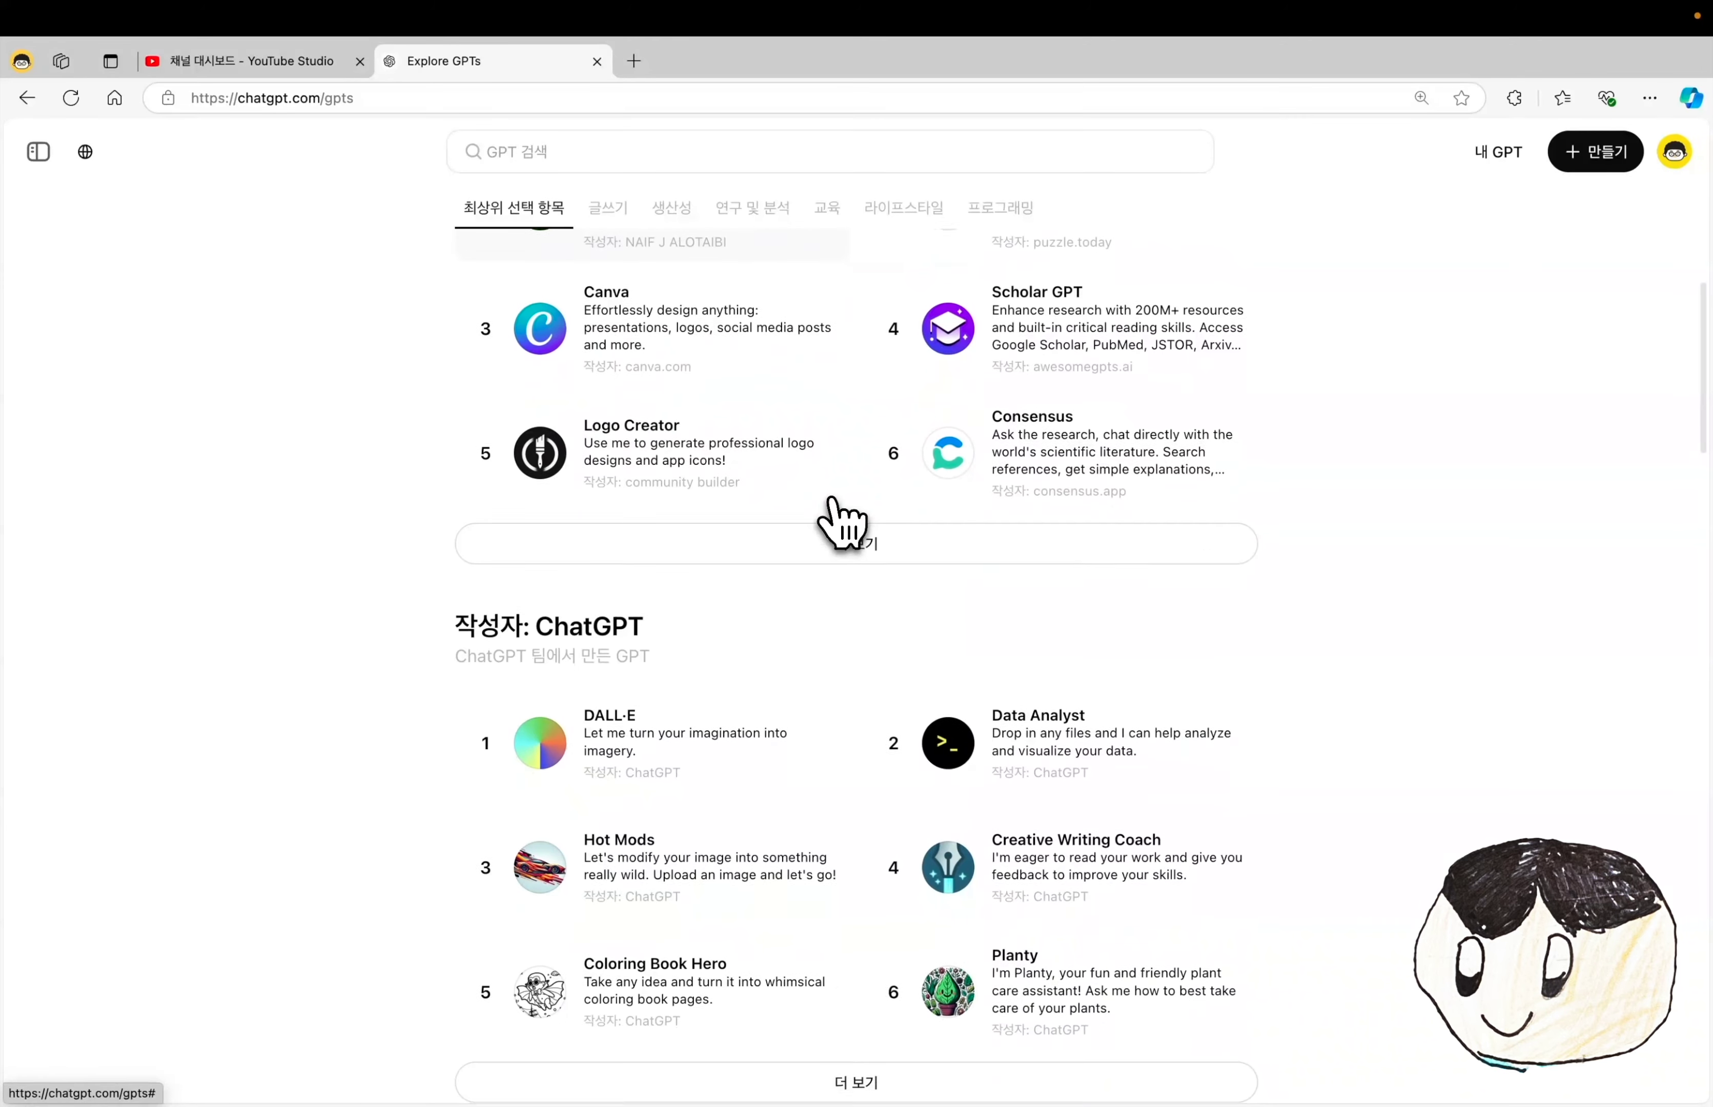
{"action": "scroll", "coordinate": [842, 522], "scroll_direction": "up", "scroll_amount": 15}
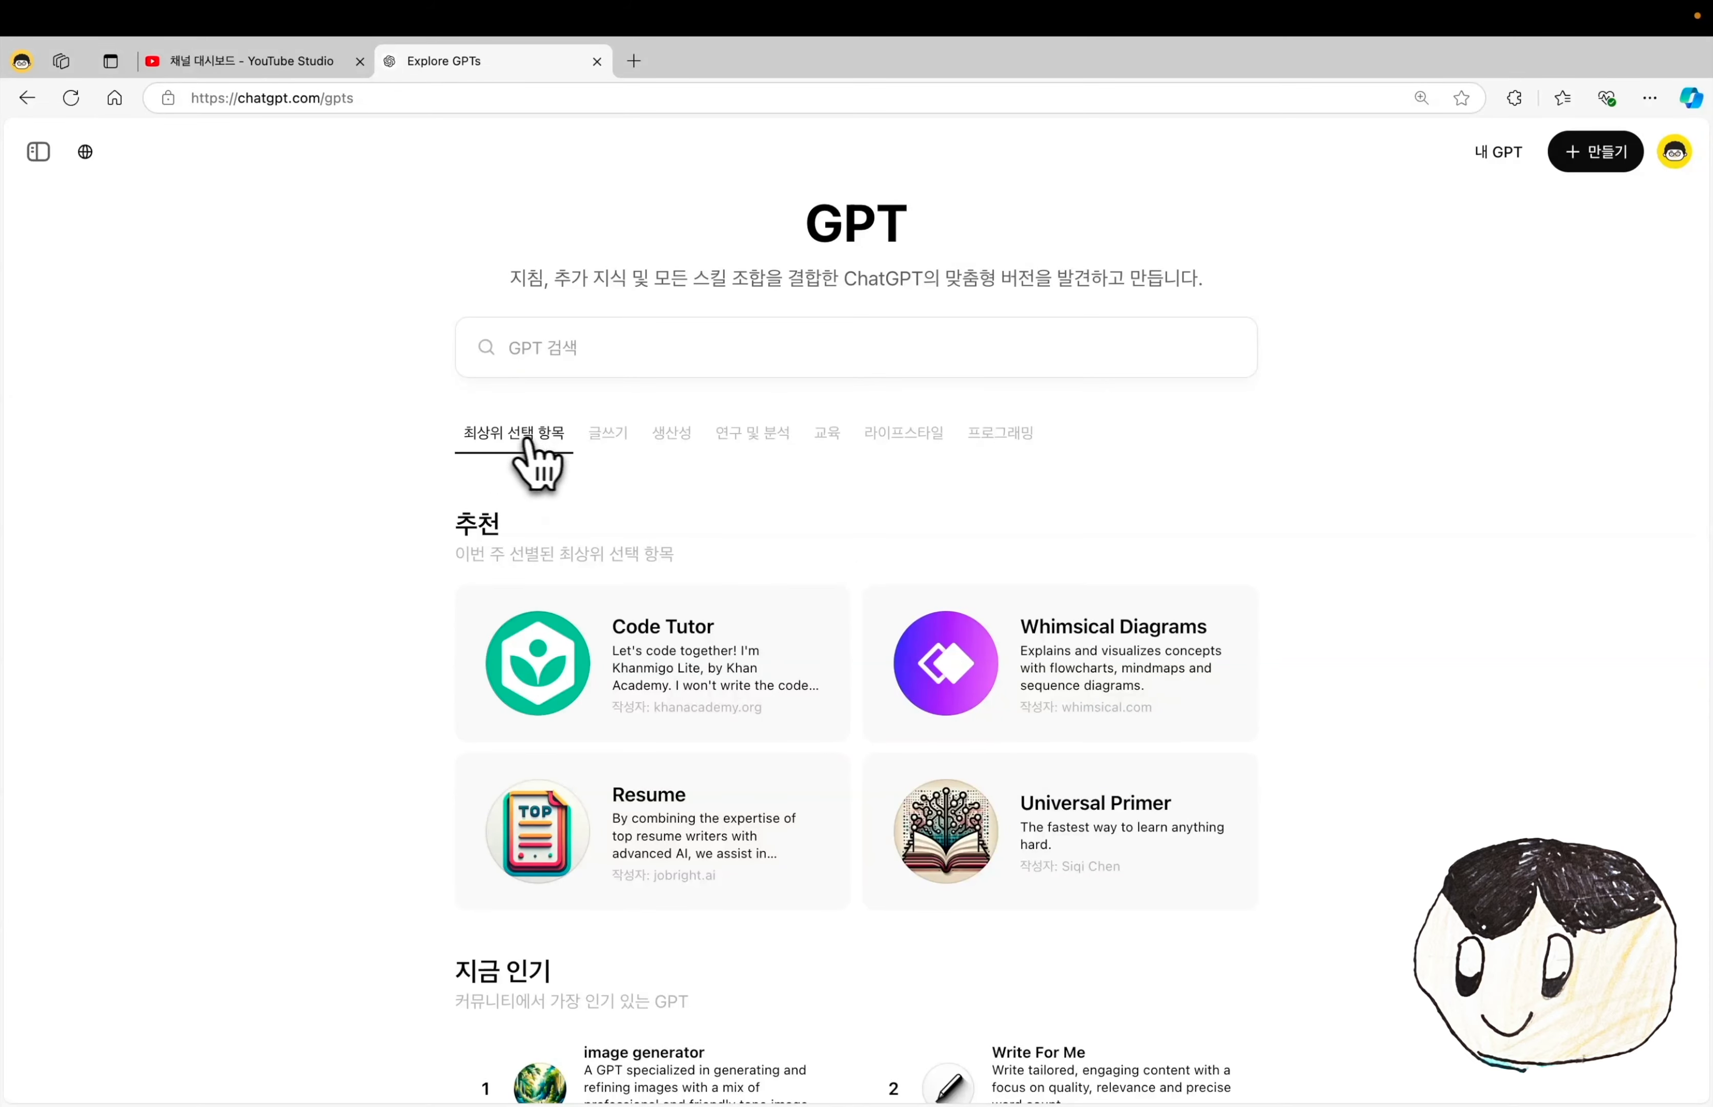
{"action": "scroll", "coordinate": [633, 467], "scroll_direction": "down", "scroll_amount": 10}
{"action": "left_click", "coordinate": [683, 214]}
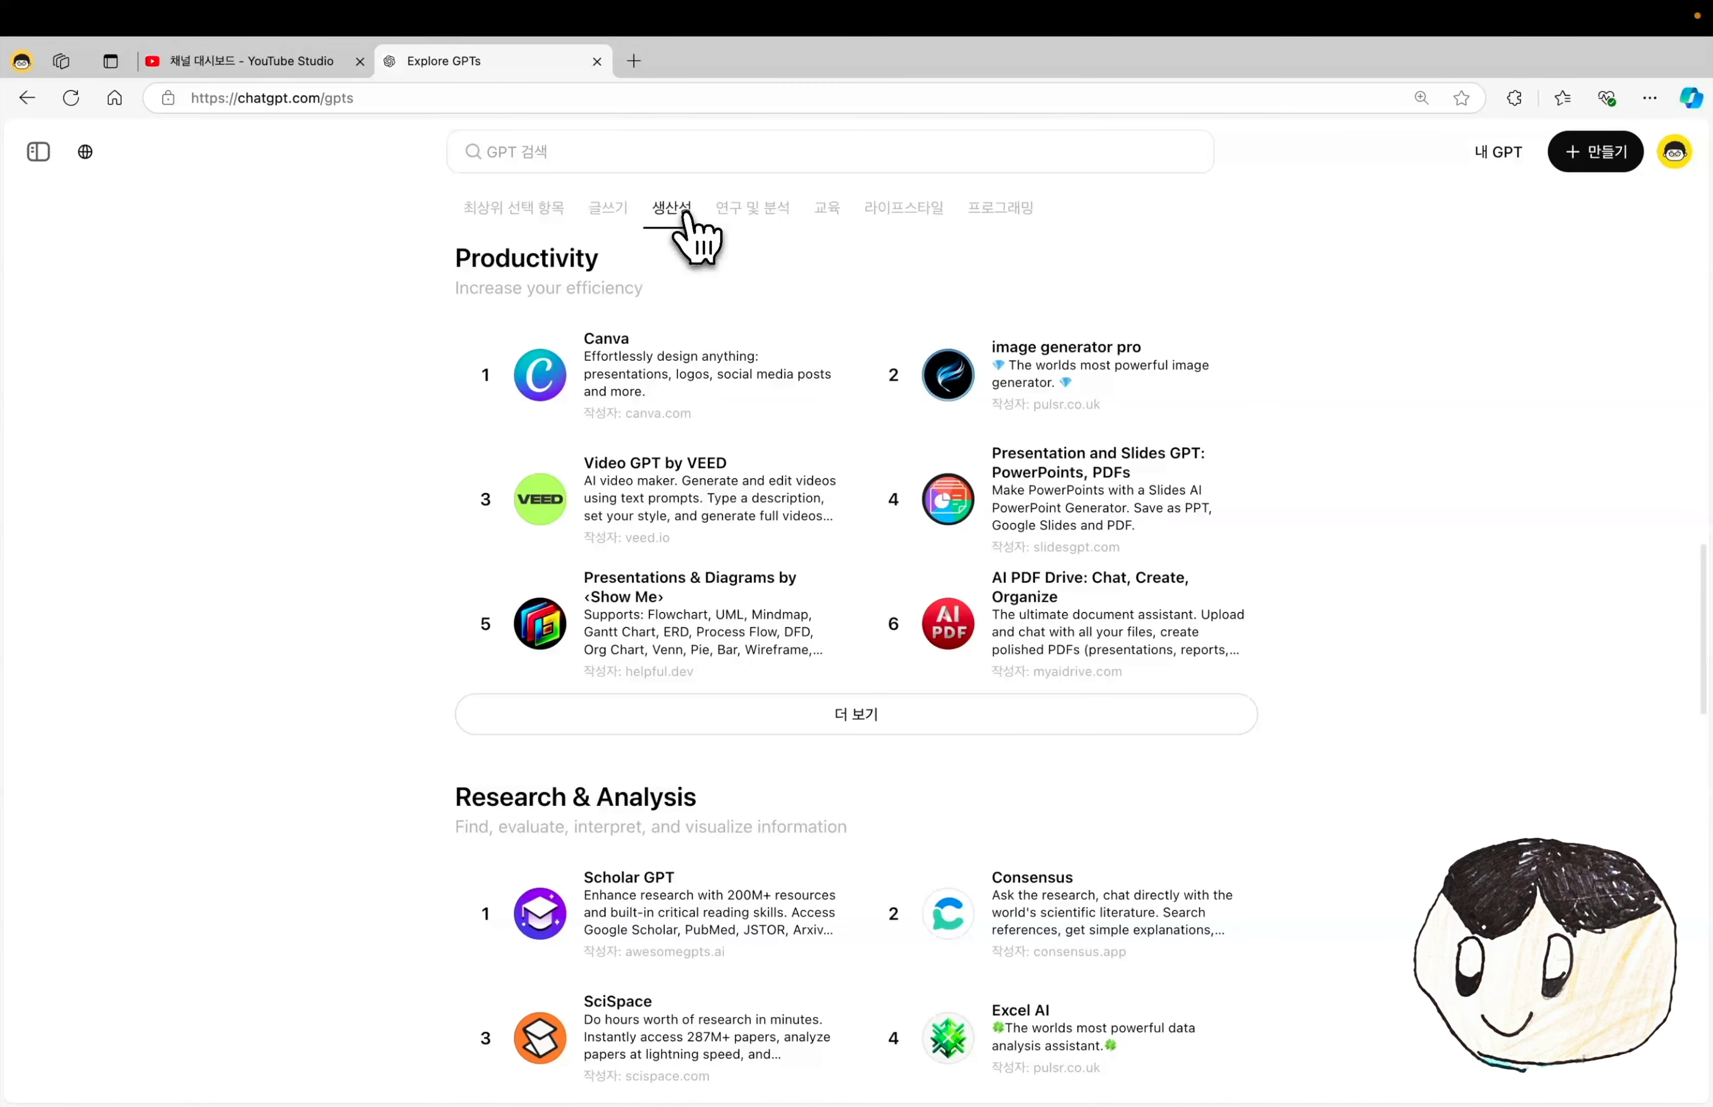
{"action": "left_click", "coordinate": [751, 214]}
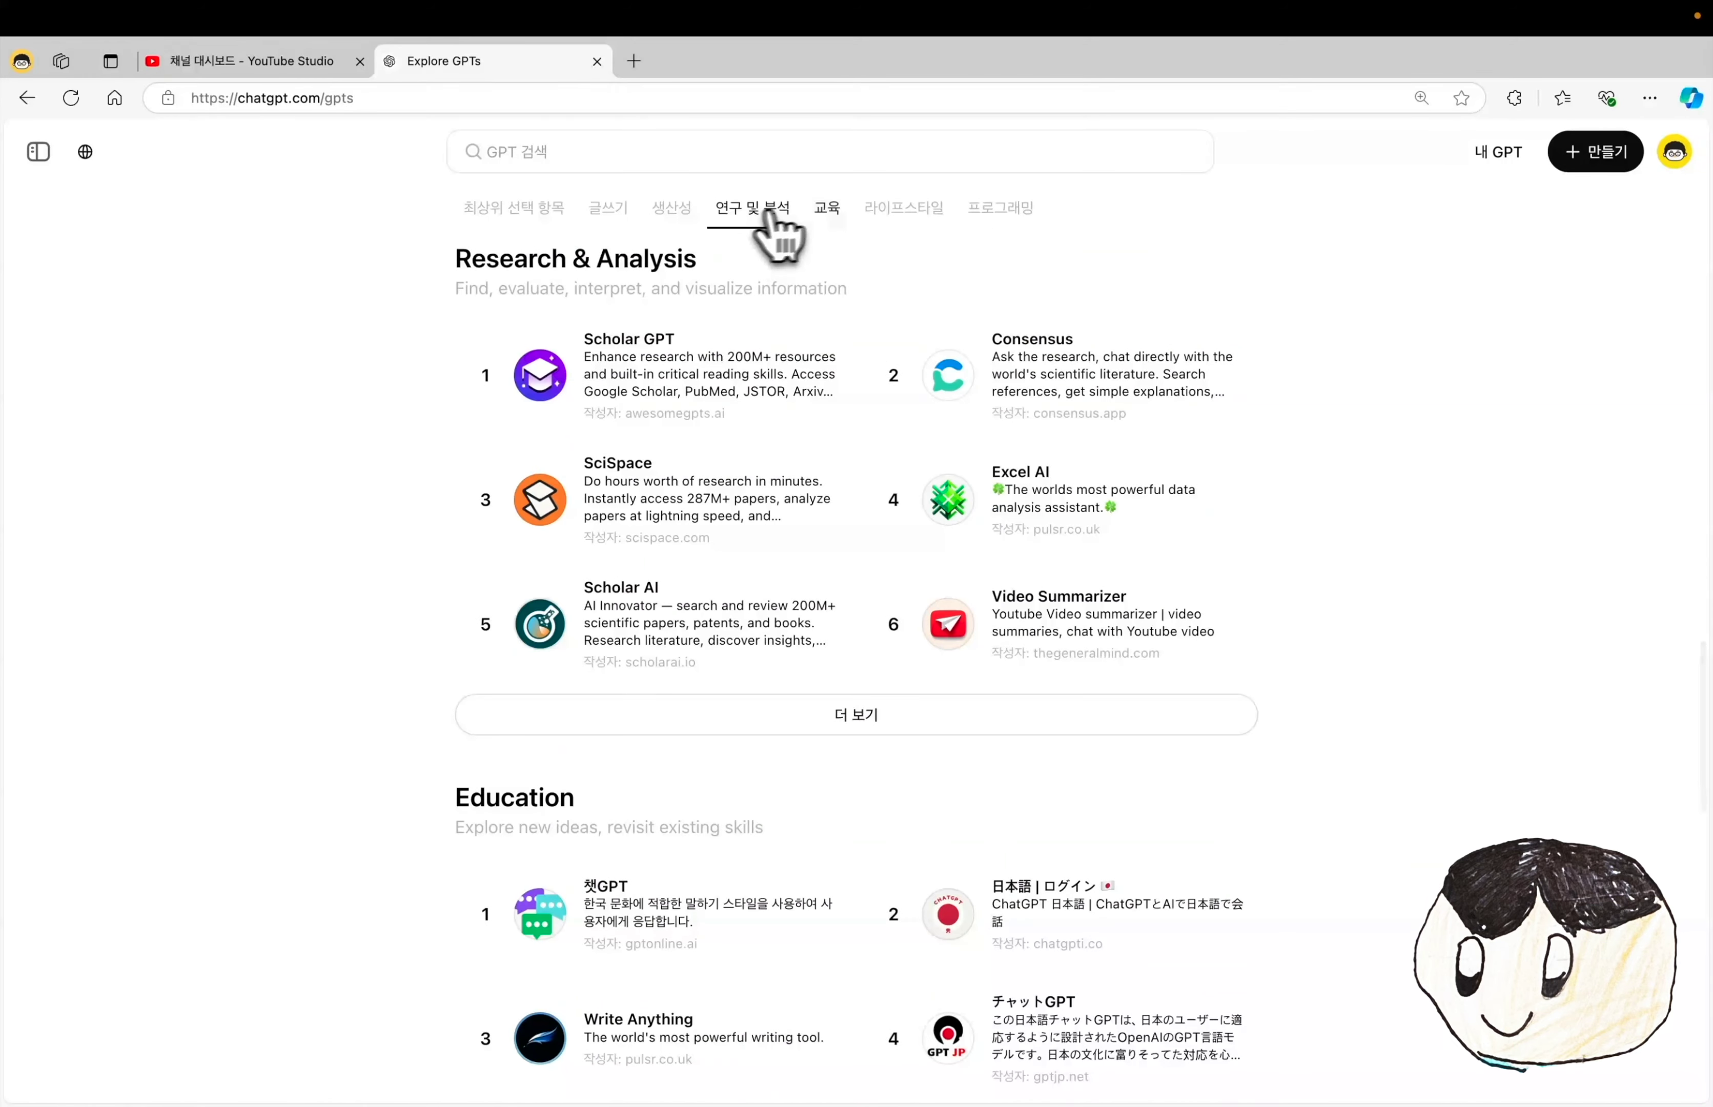
{"action": "left_click", "coordinate": [828, 213]}
{"action": "left_click", "coordinate": [909, 210]}
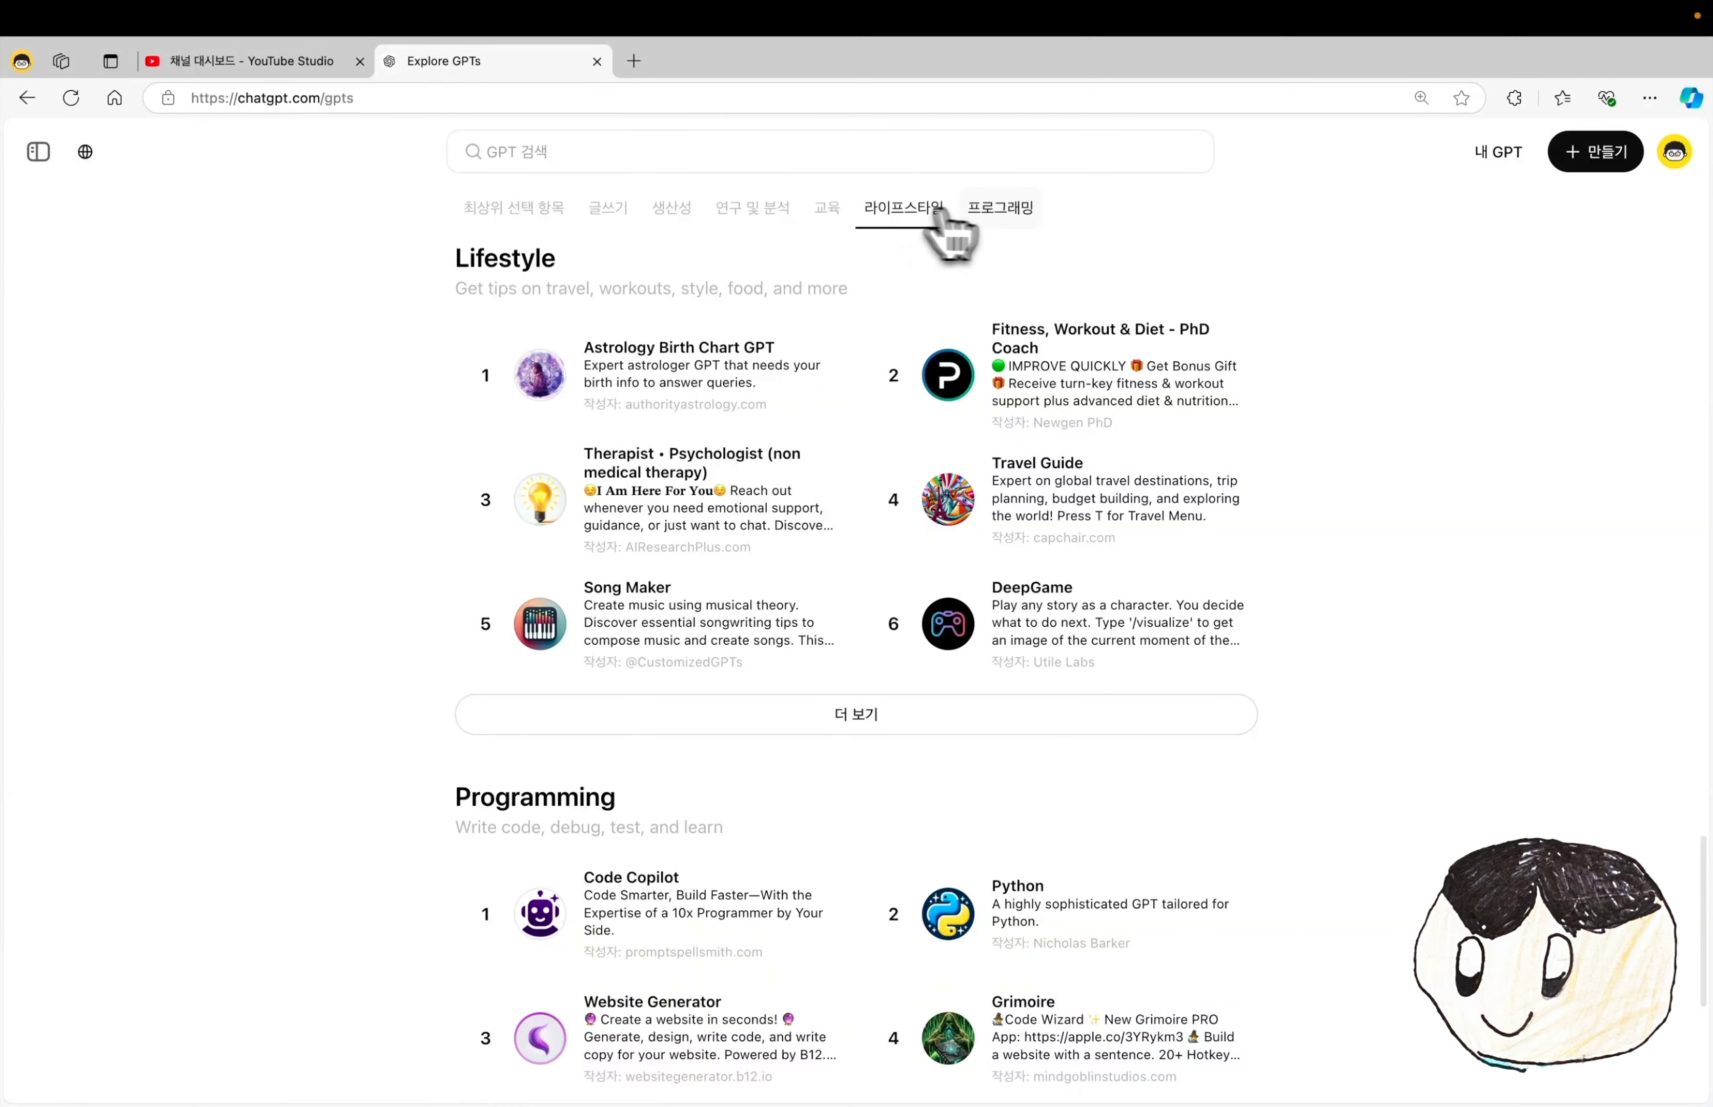
{"action": "left_click", "coordinate": [1021, 218]}
{"action": "scroll", "coordinate": [935, 288], "scroll_direction": "up", "scroll_amount": 20}
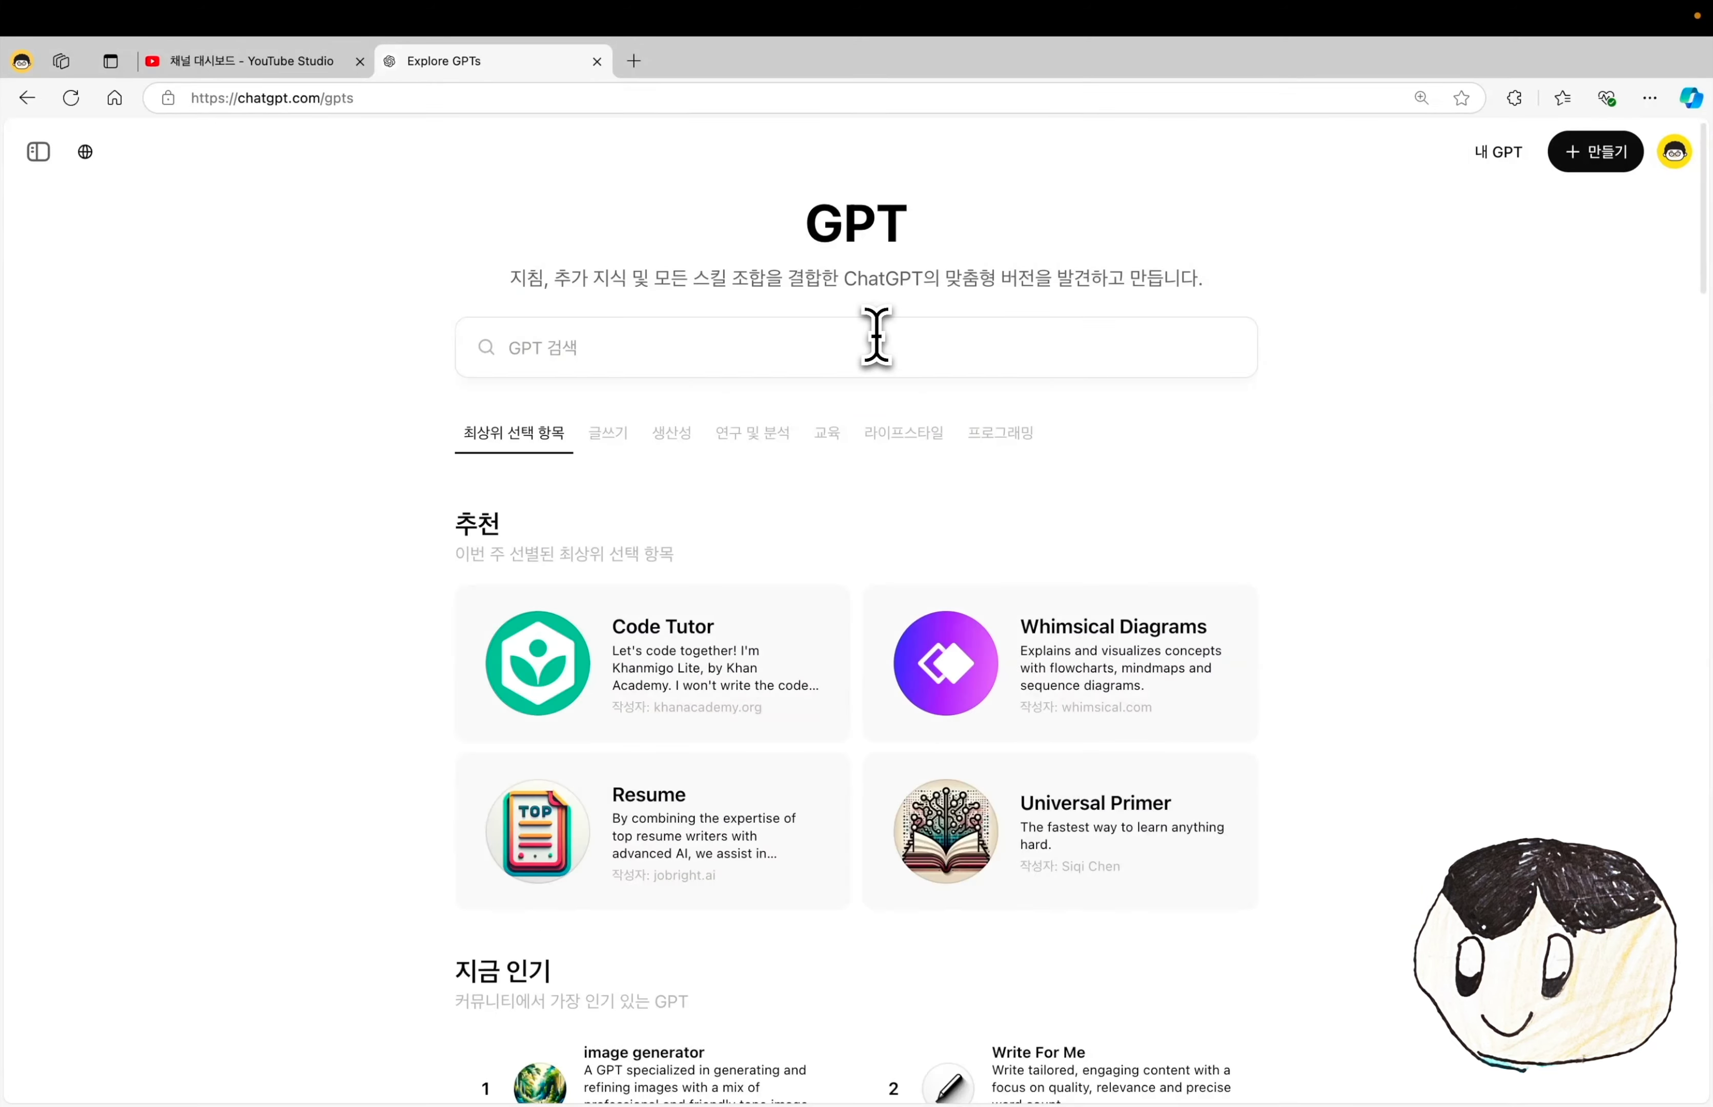
{"action": "left_click", "coordinate": [625, 347]}
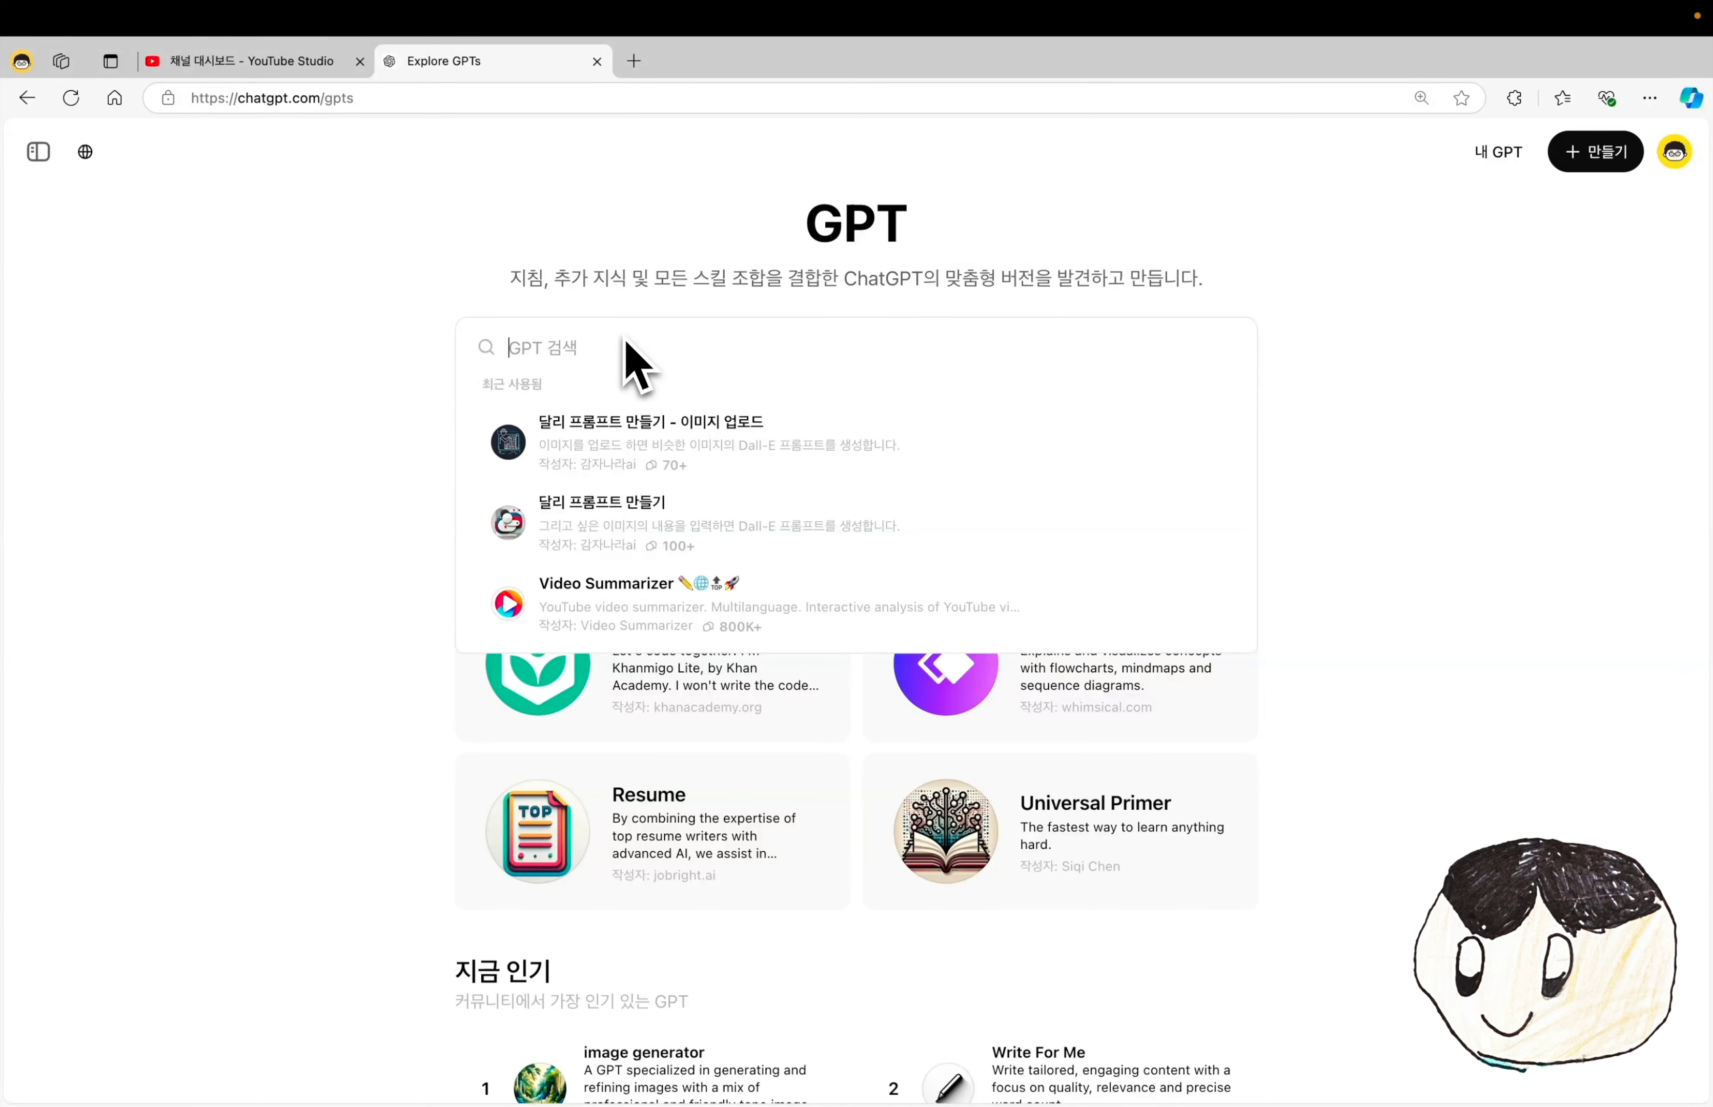
{"action": "left_click", "coordinate": [351, 393]}
- Open the details of the trending "Write For Me" GPT and examine its category ranking, conversation count, conversation starters and capabilities
{"action": "scroll", "coordinate": [352, 759], "scroll_direction": "down", "scroll_amount": 5}
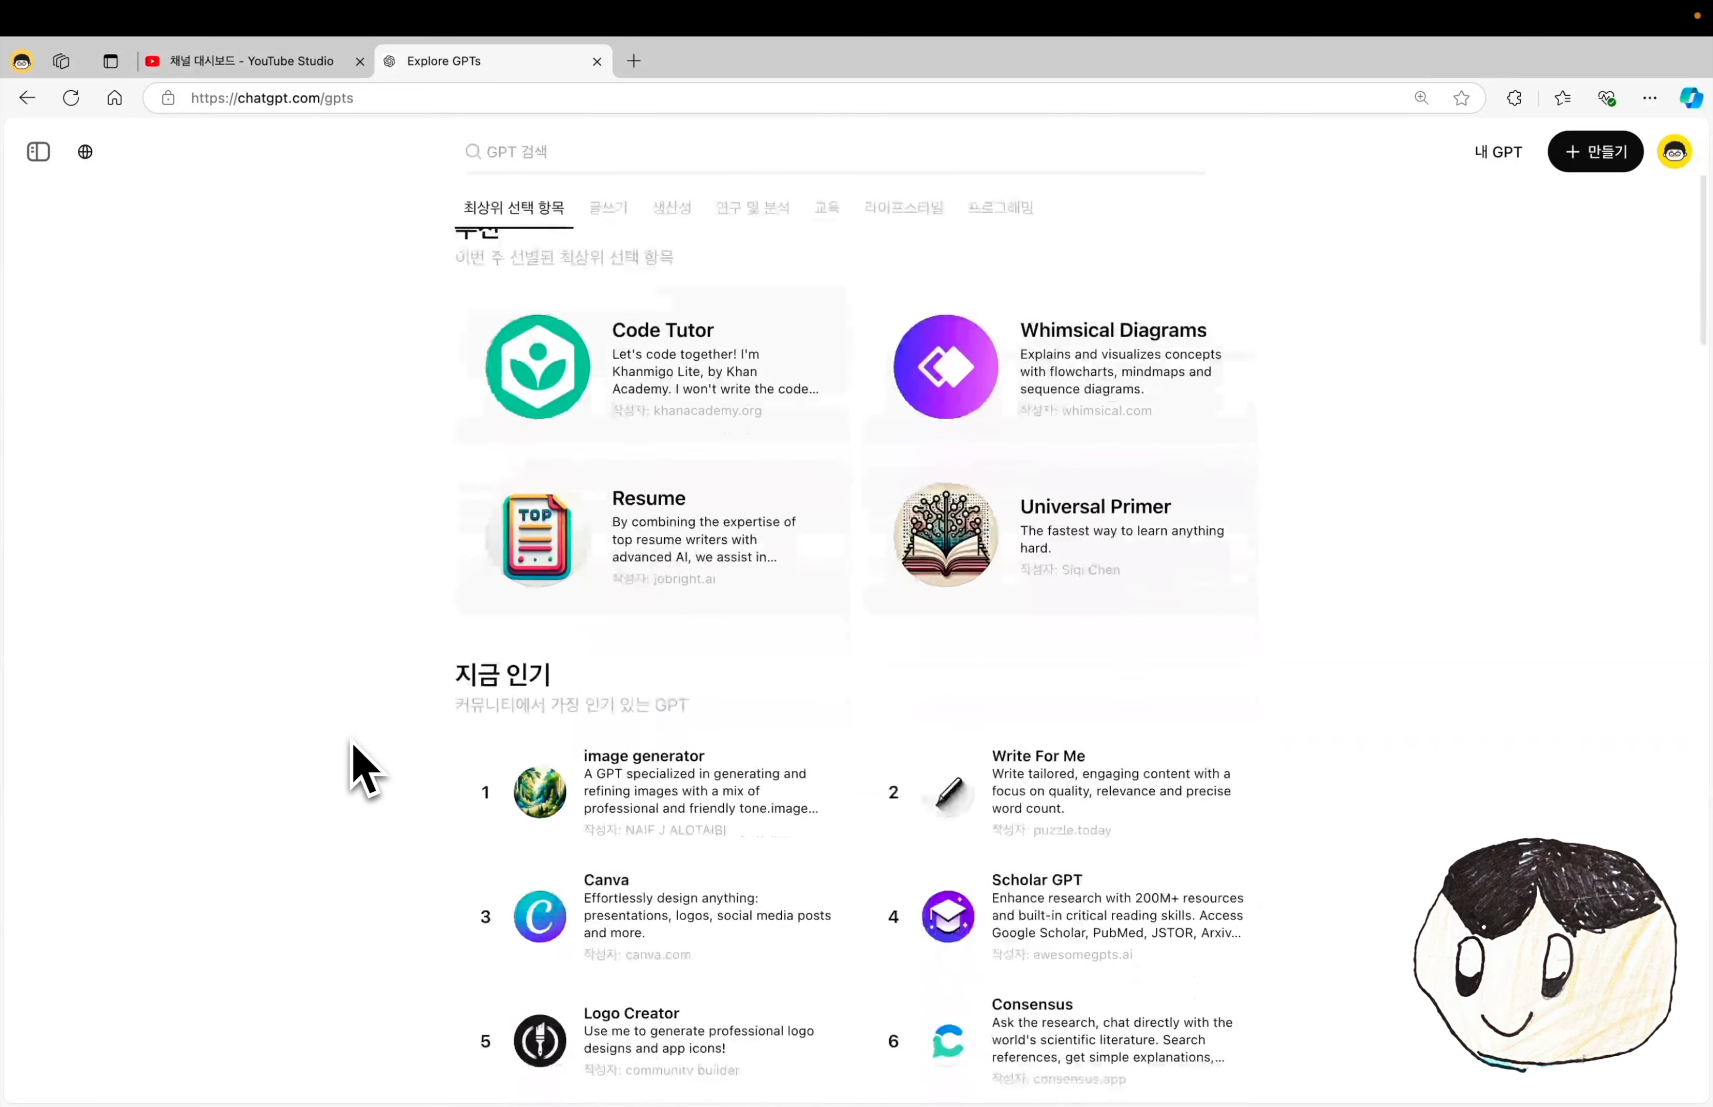
{"action": "scroll", "coordinate": [353, 771], "scroll_direction": "down", "scroll_amount": 2}
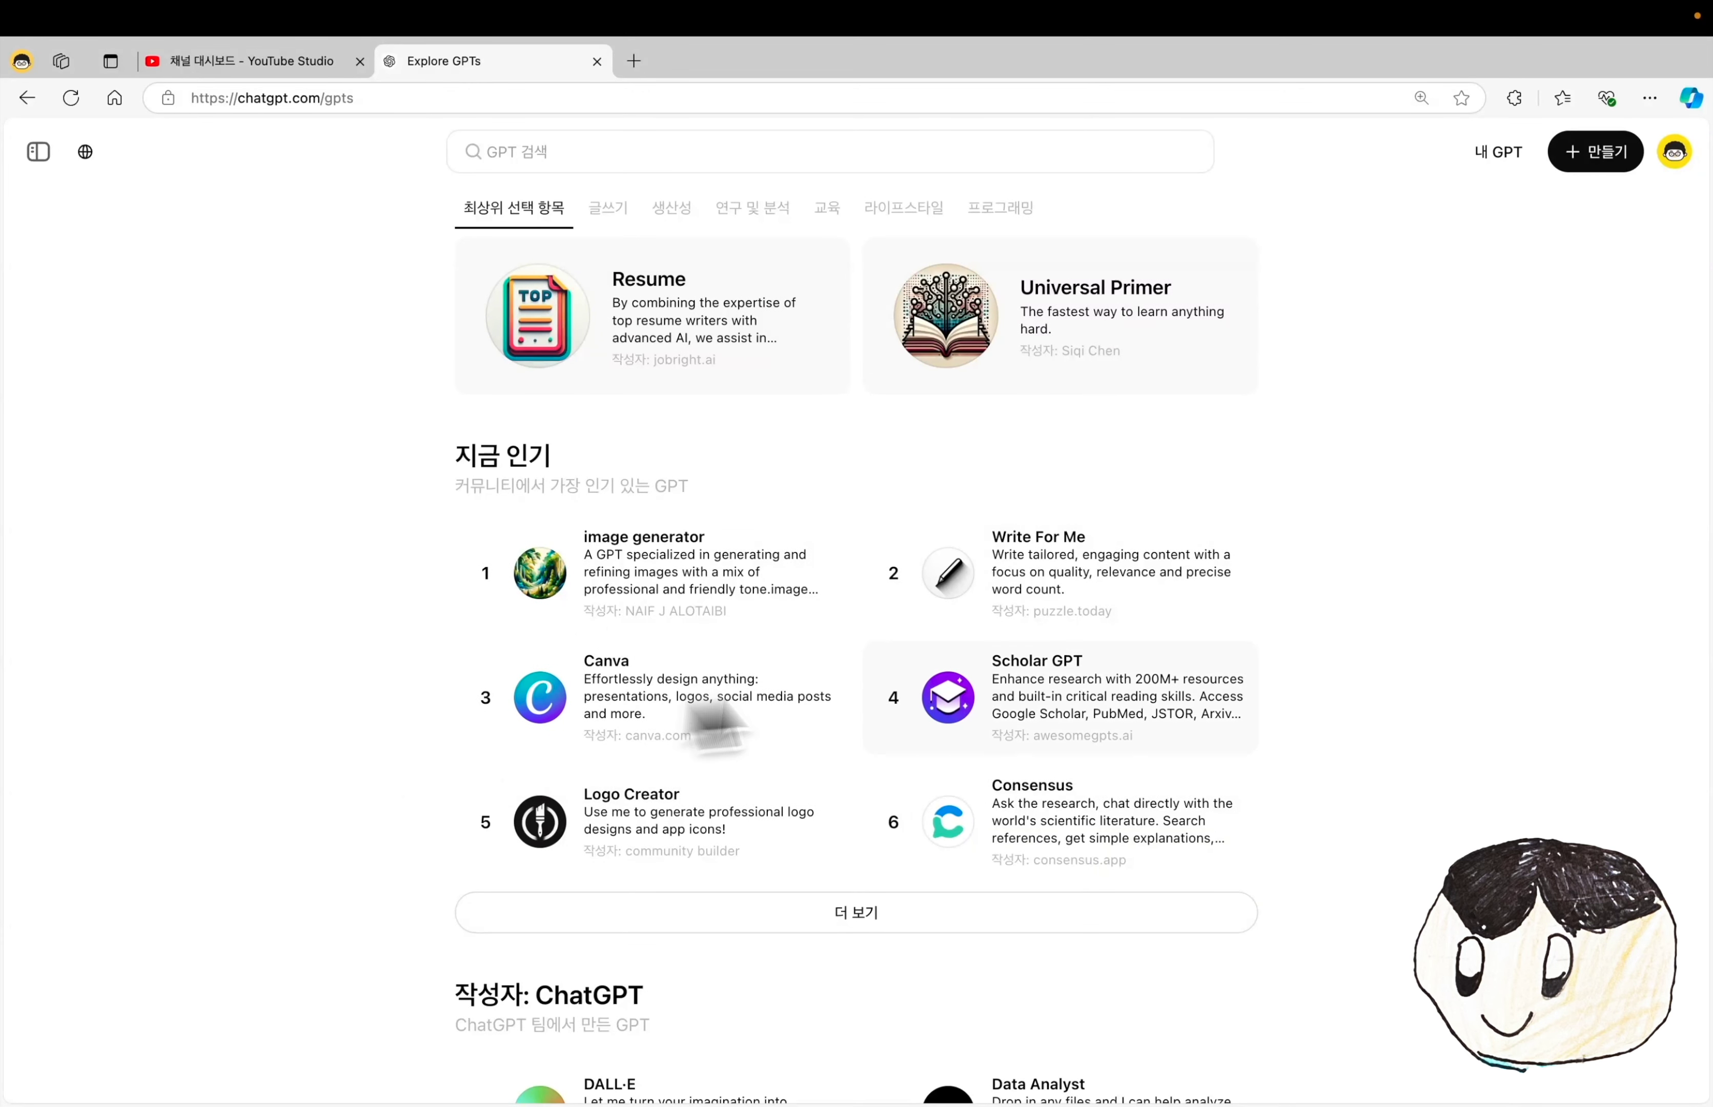
{"action": "left_click", "coordinate": [1061, 597]}
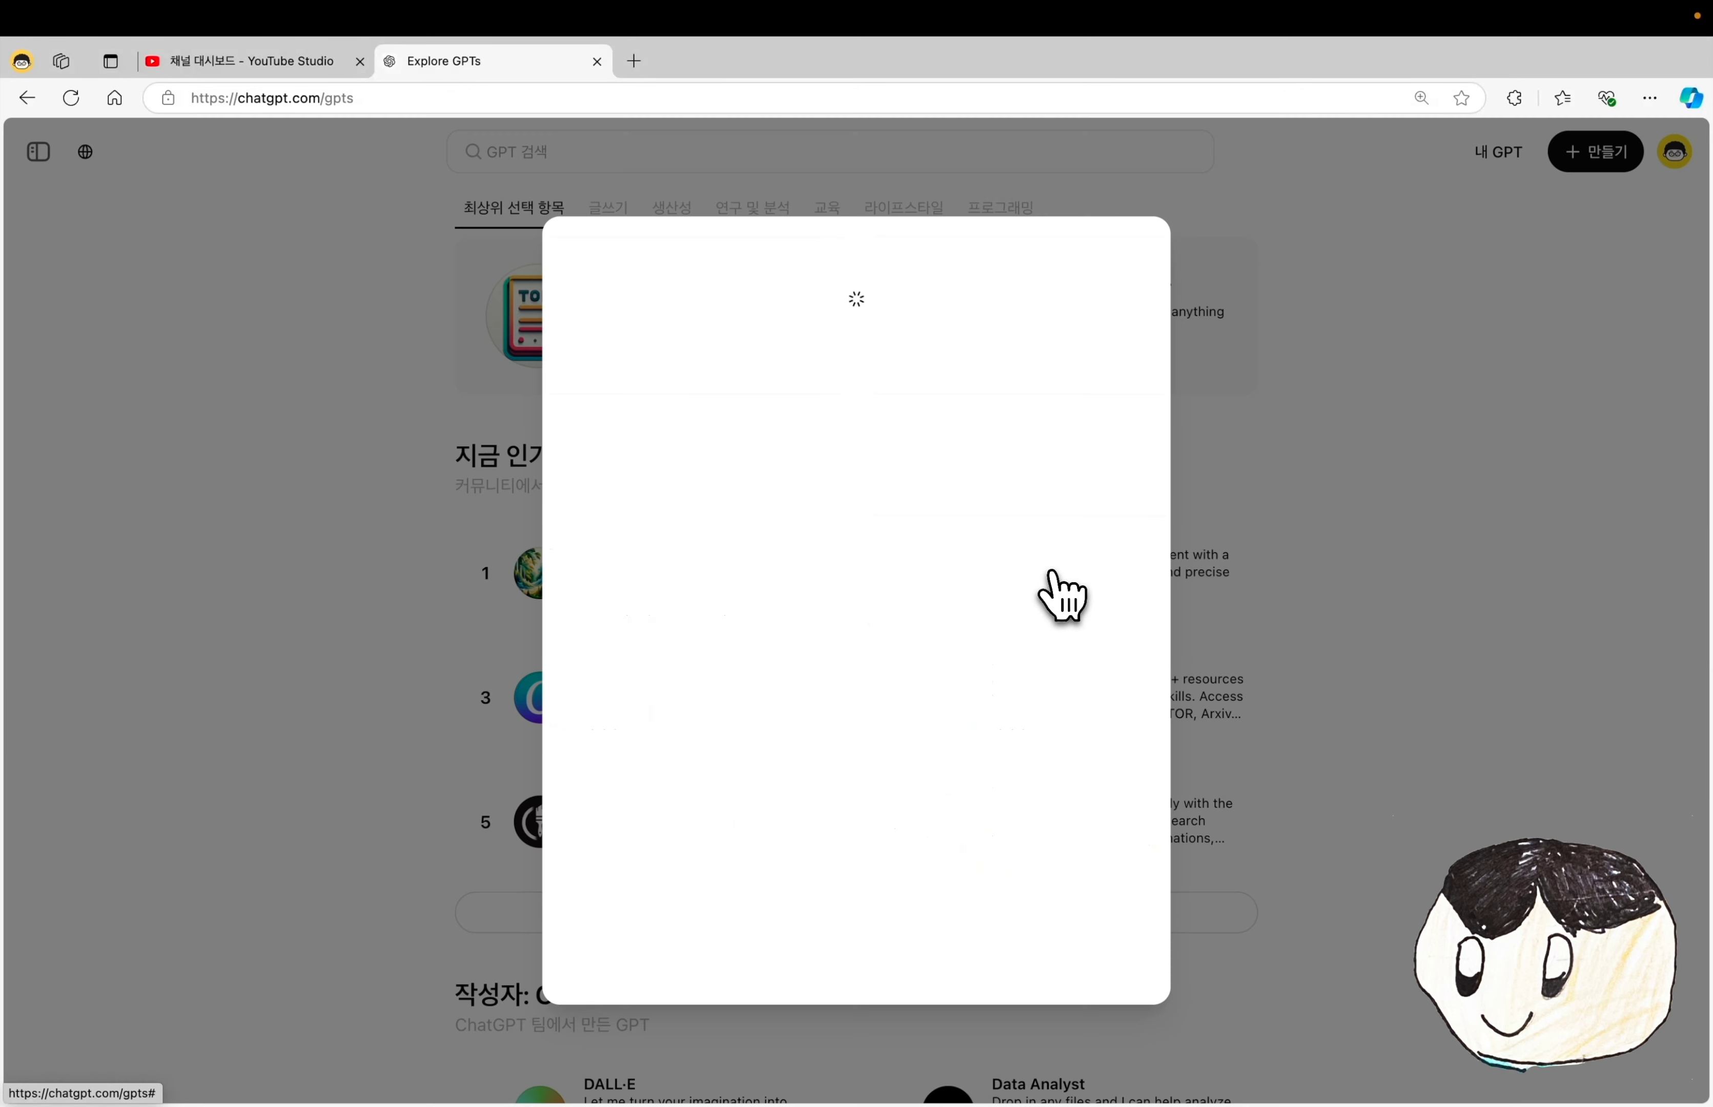
{"action": "double_click", "coordinate": [750, 495]}
{"action": "double_click", "coordinate": [961, 496]}
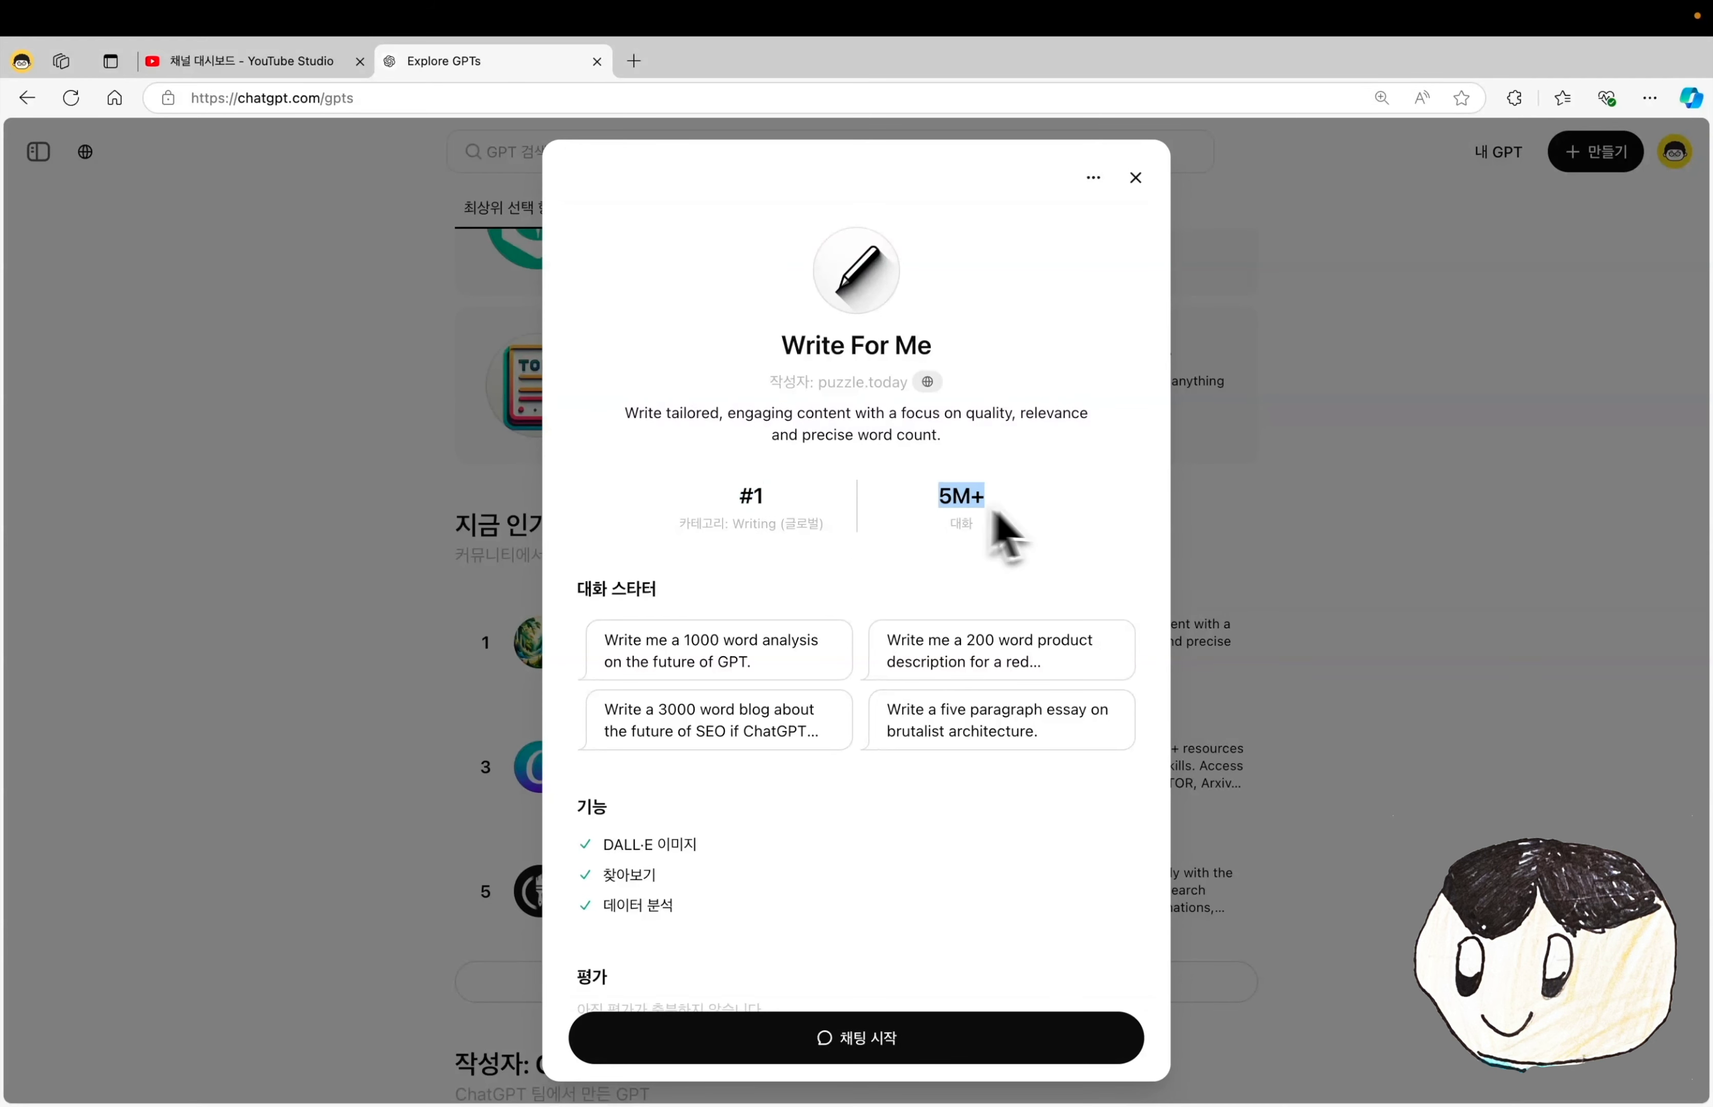
{"action": "scroll", "coordinate": [1018, 513], "scroll_direction": "down", "scroll_amount": 2}
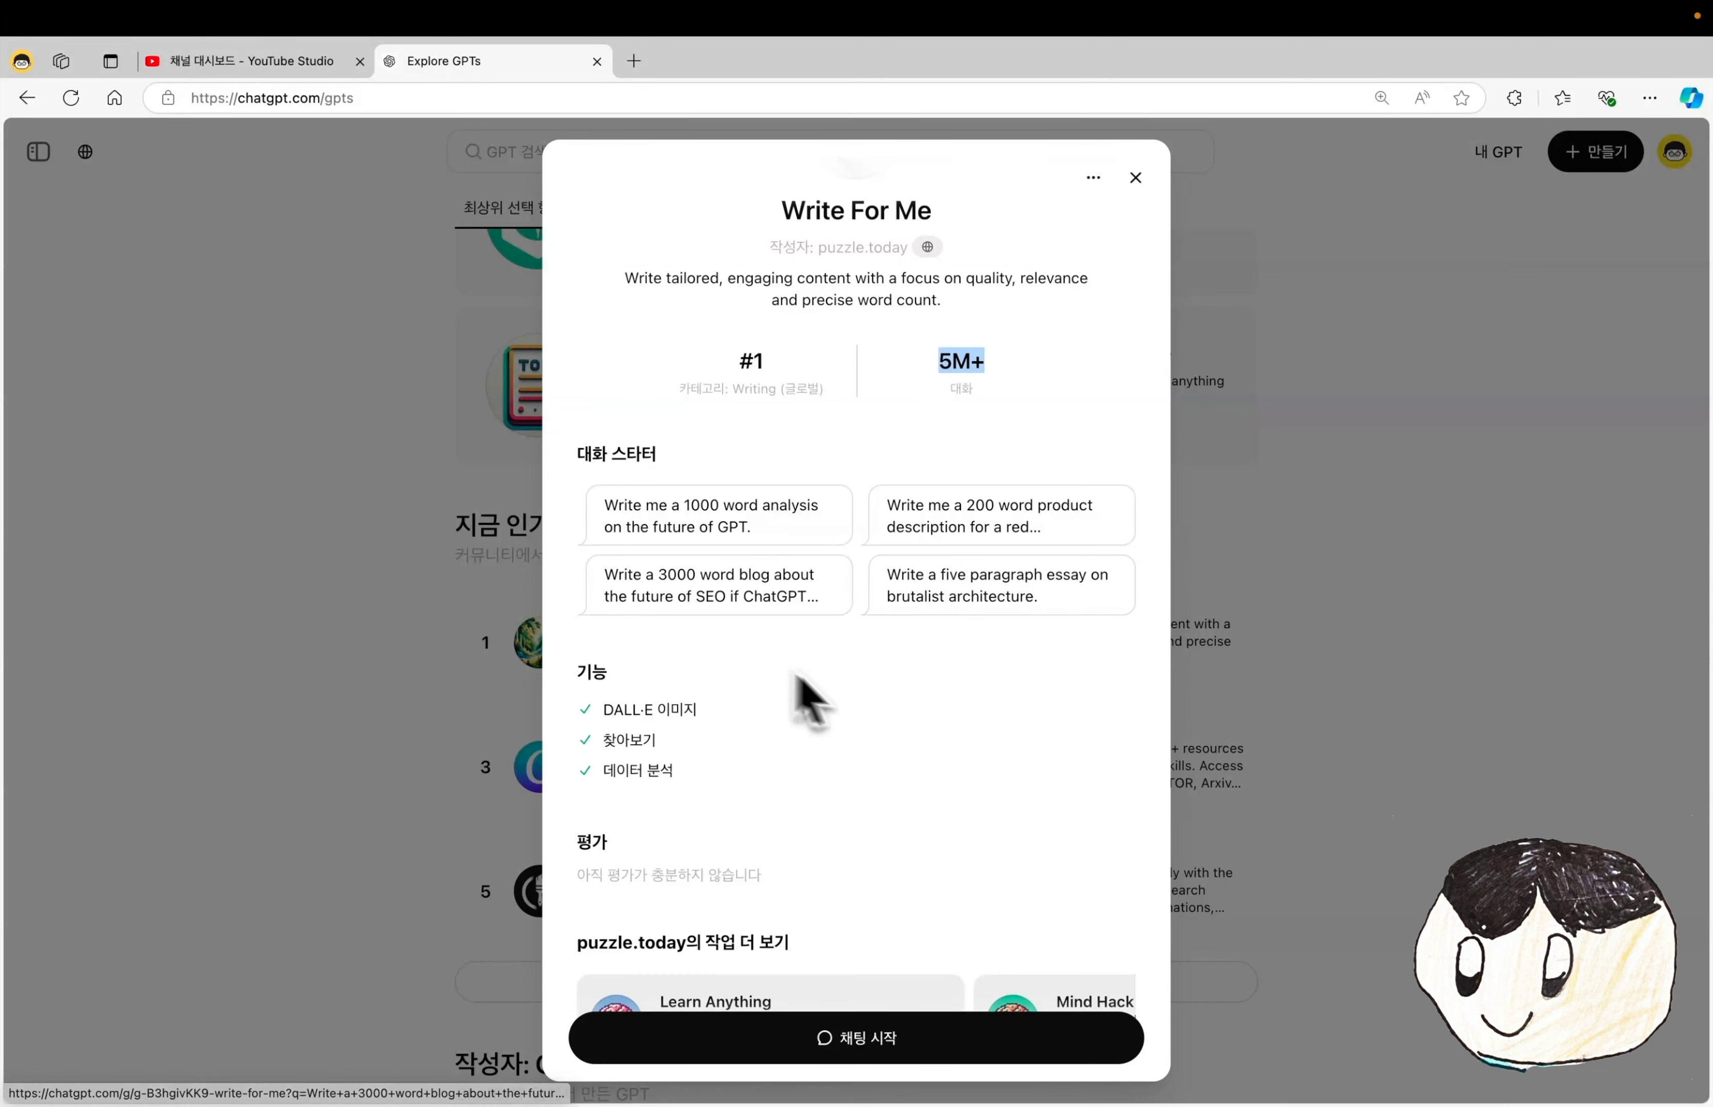
{"action": "left_click_drag", "start_coordinate": [702, 707], "coordinate": [696, 781]}
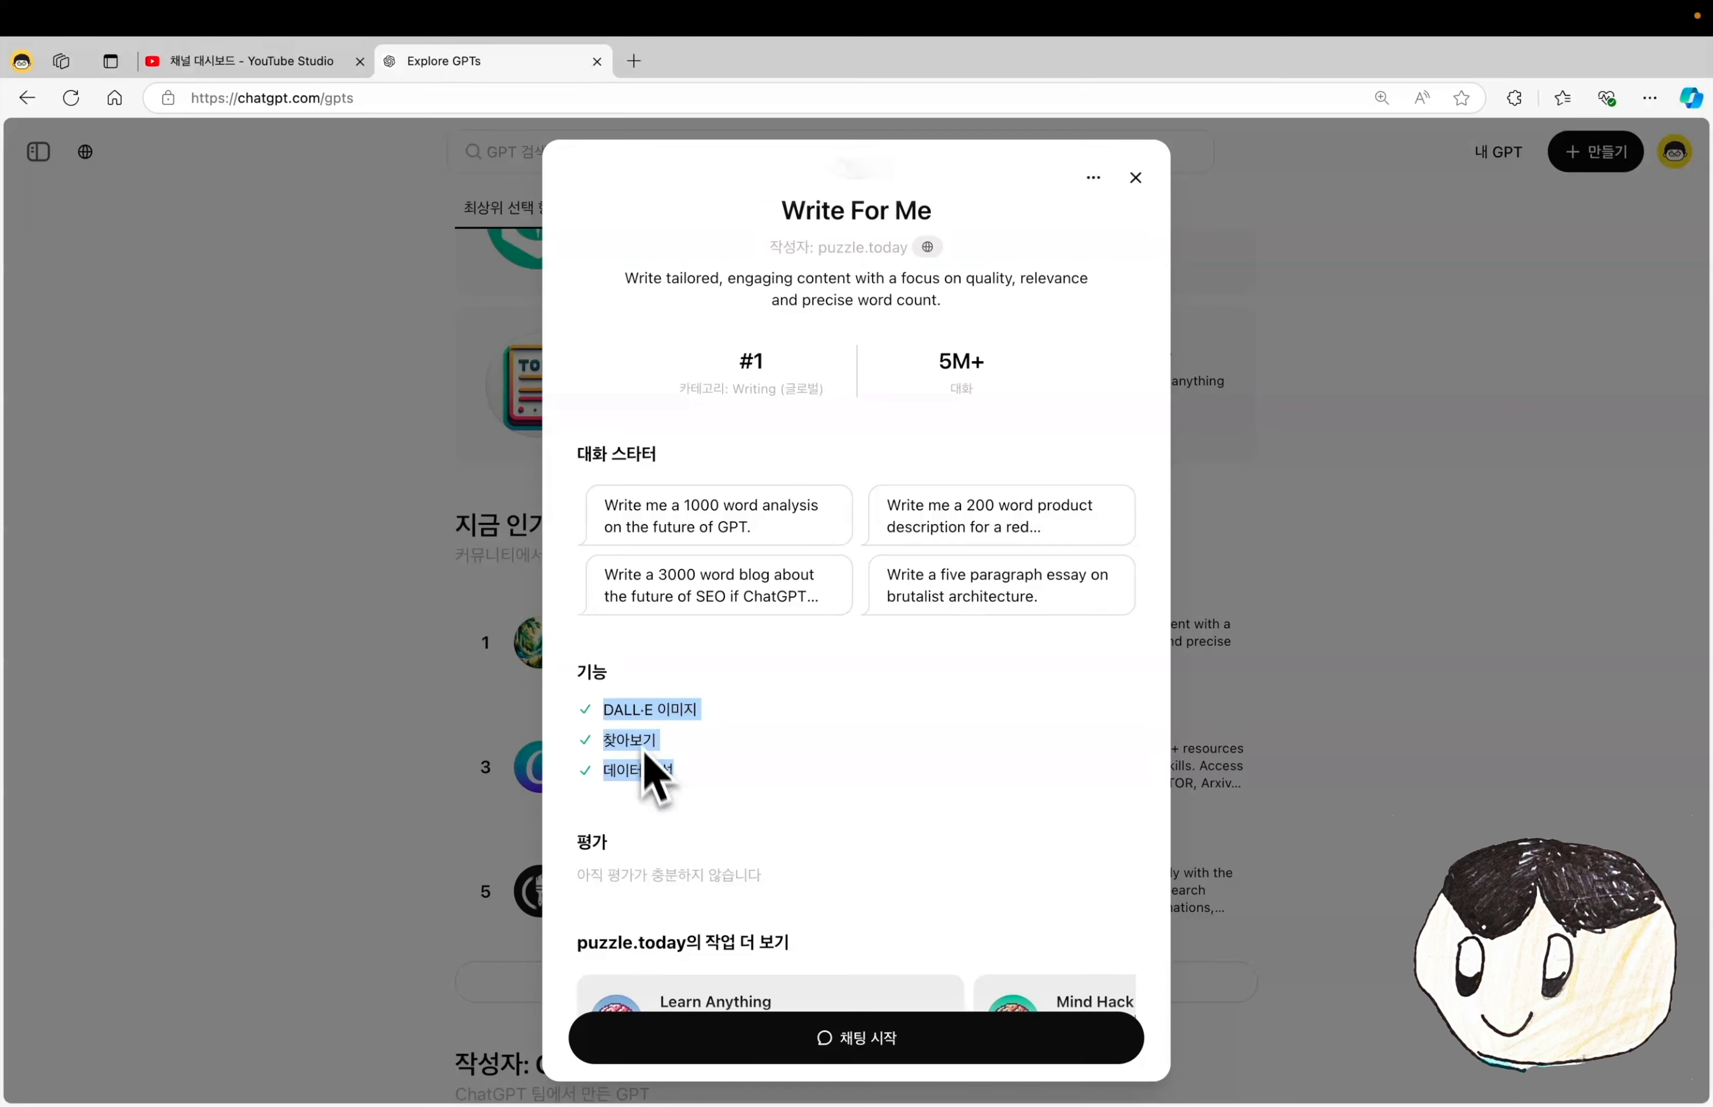
{"action": "scroll", "coordinate": [751, 749], "scroll_direction": "down", "scroll_amount": 2}
{"action": "scroll", "coordinate": [778, 806], "scroll_direction": "up", "scroll_amount": 3}
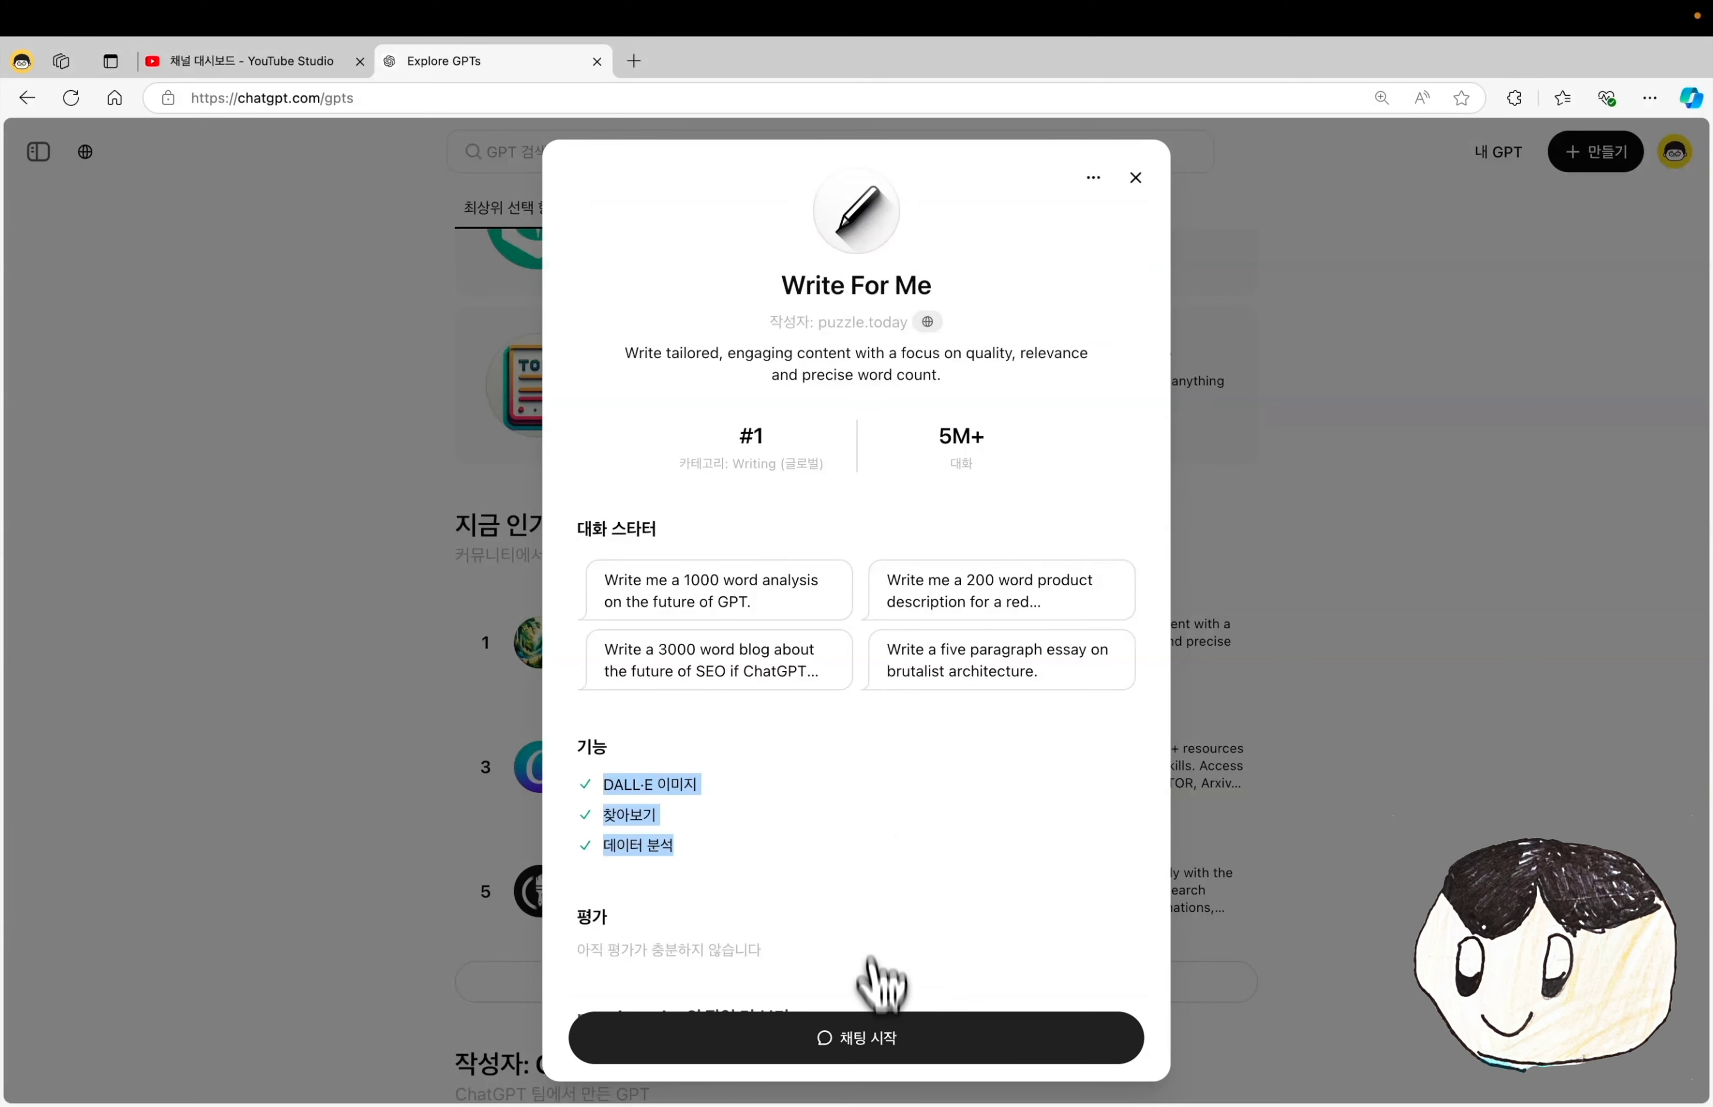
- Start a chat with Write For Me and send "한글로 "간헐적 단식의 장점 vs 단점" 에세이 작성해줘."
{"action": "left_click", "coordinate": [876, 1040]}
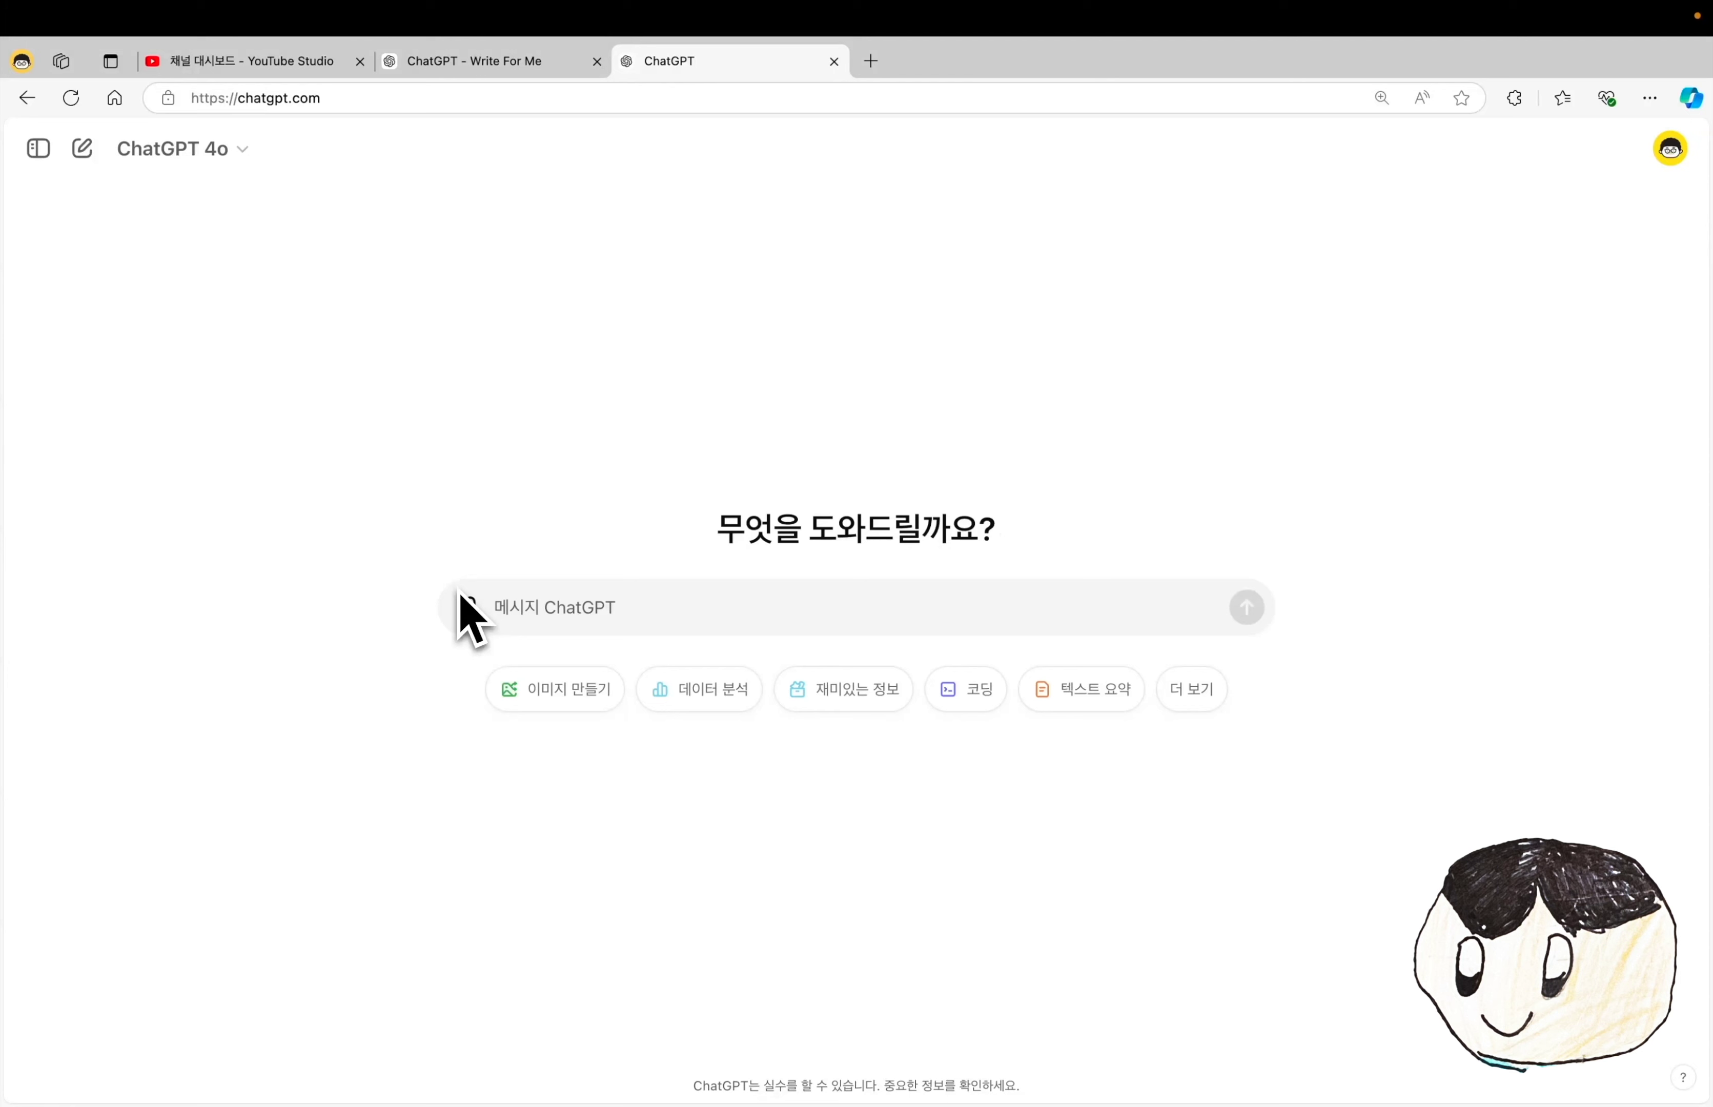
{"action": "left_click", "coordinate": [531, 71]}
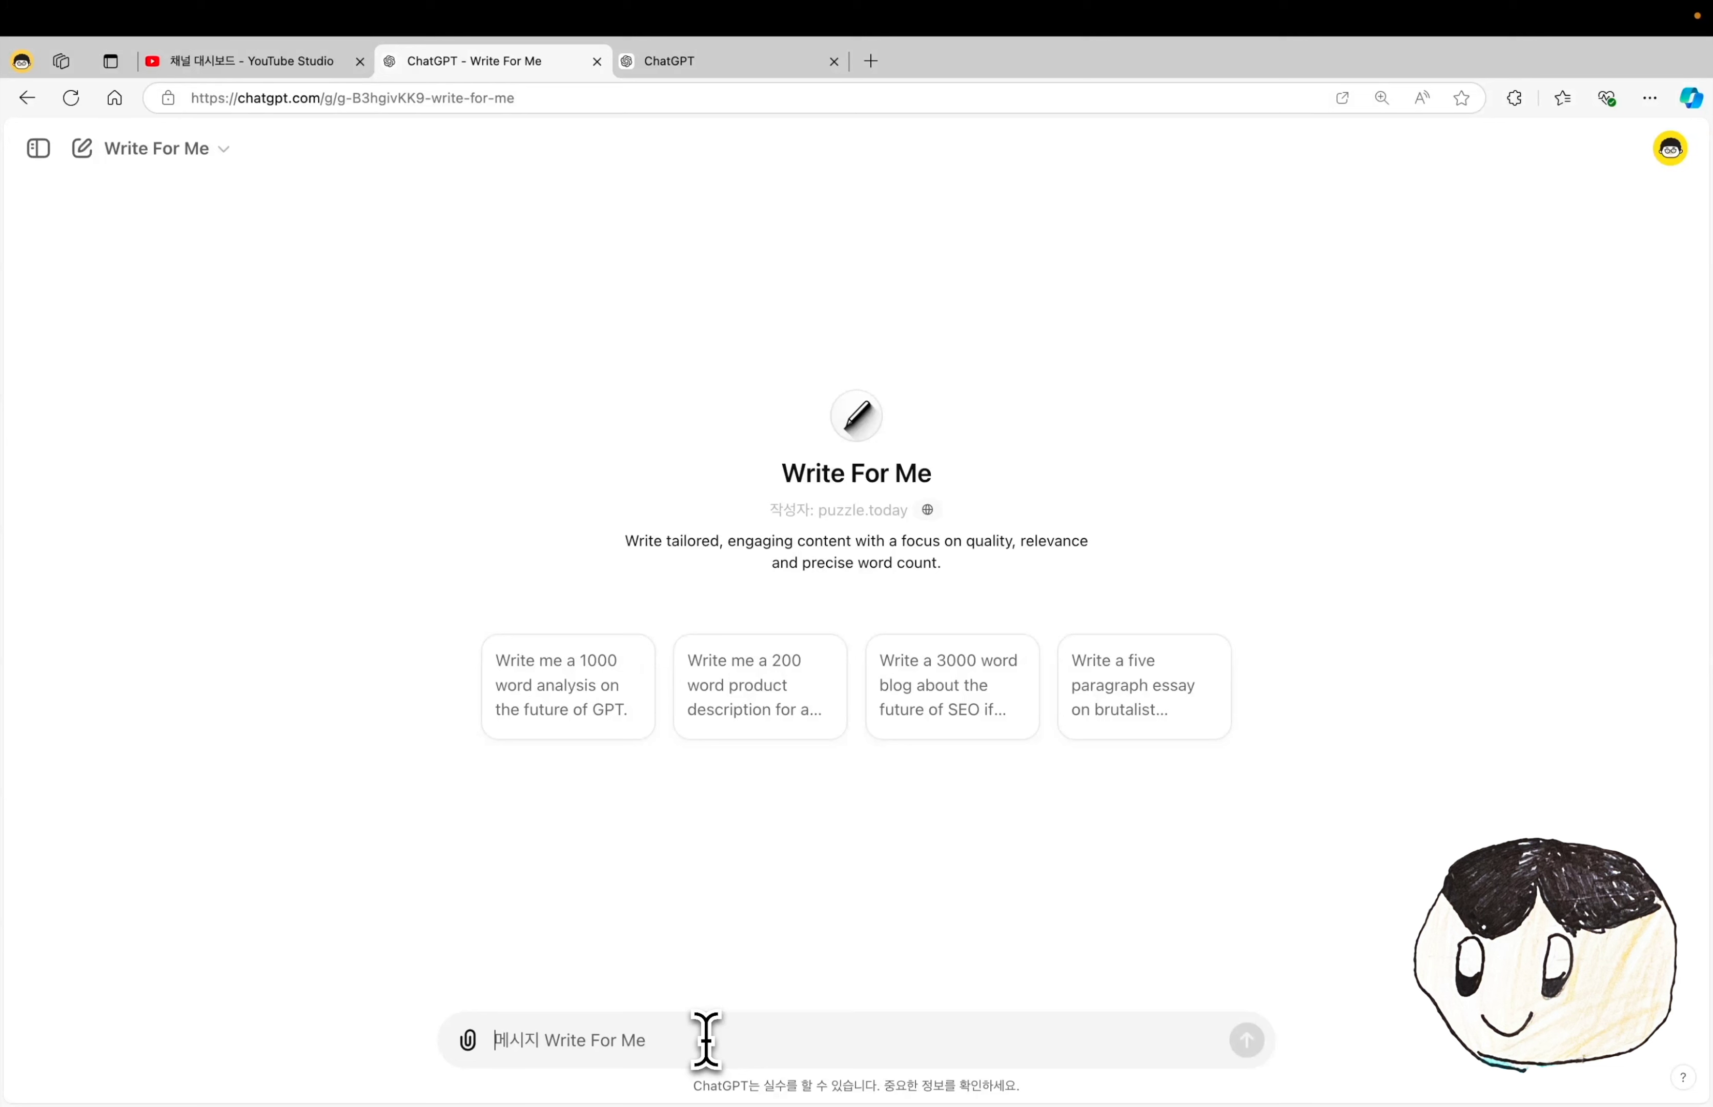
{"action": "type", "text": "한글로 \"간헐적 단식의 장점 vs 단점\" 에세이 작성해줘."}
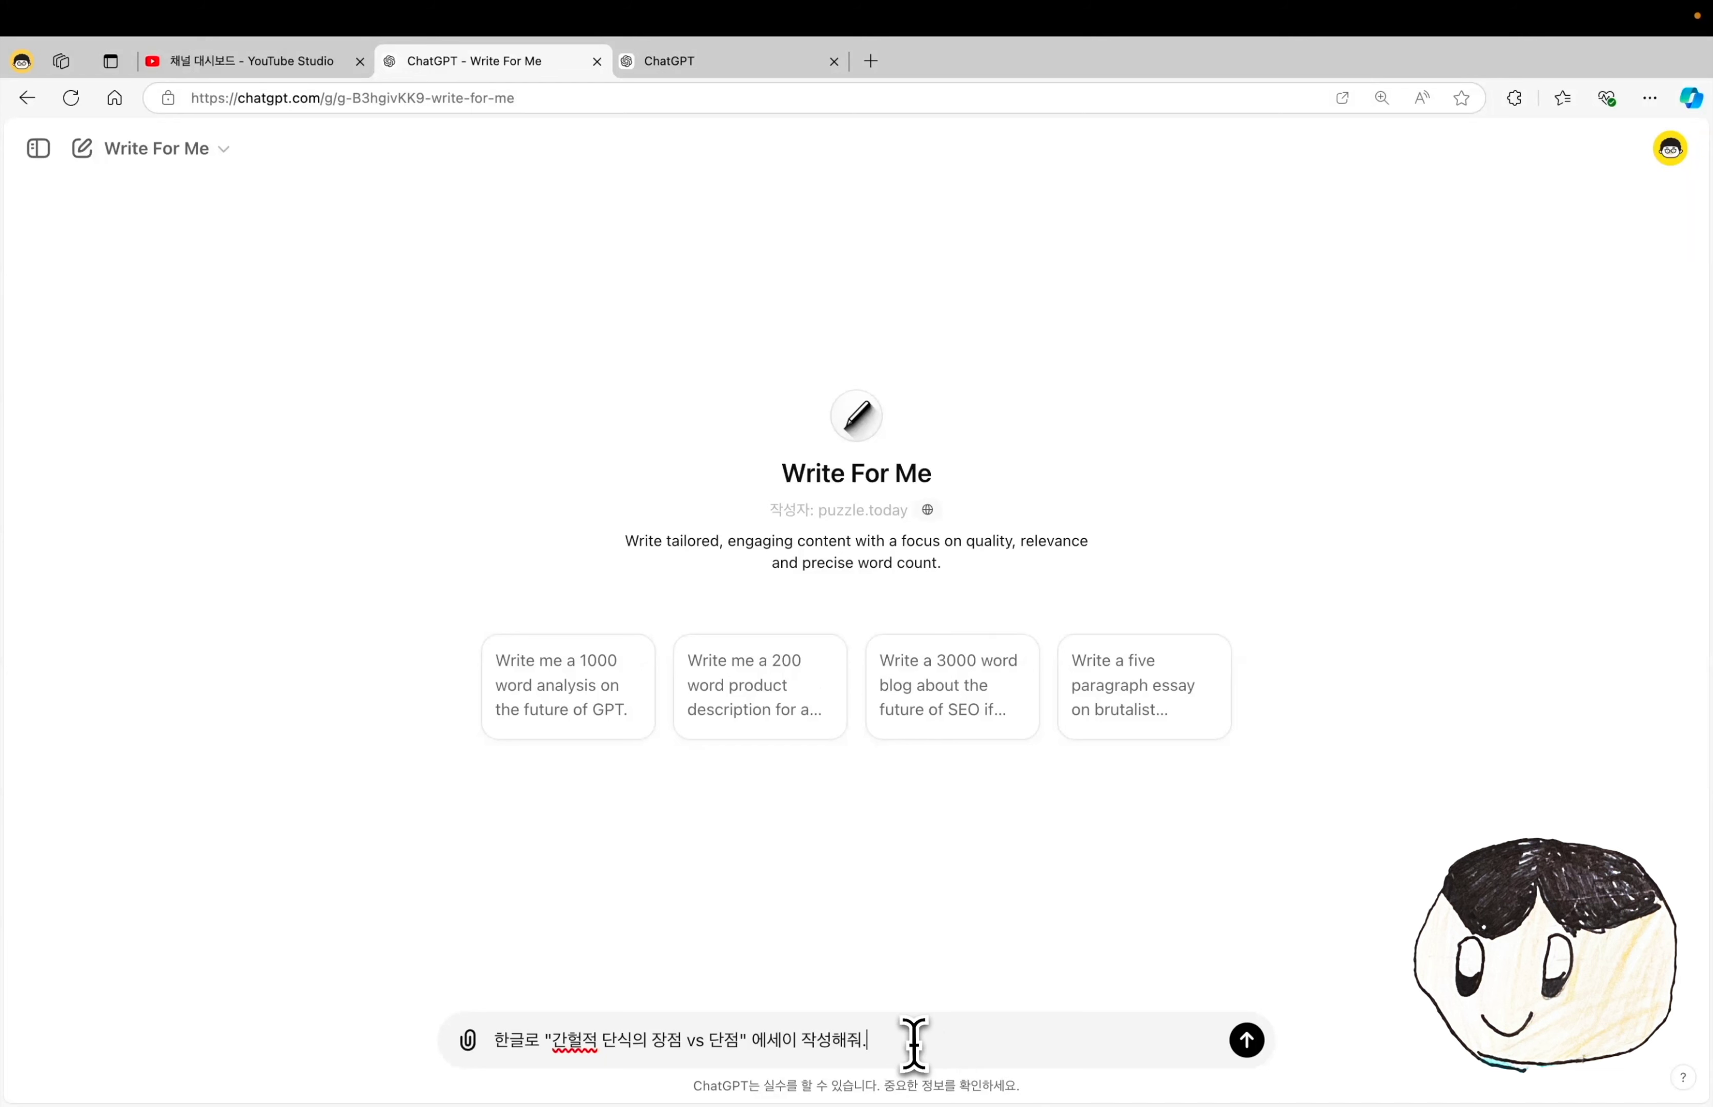
{"action": "key", "text": "Return"}
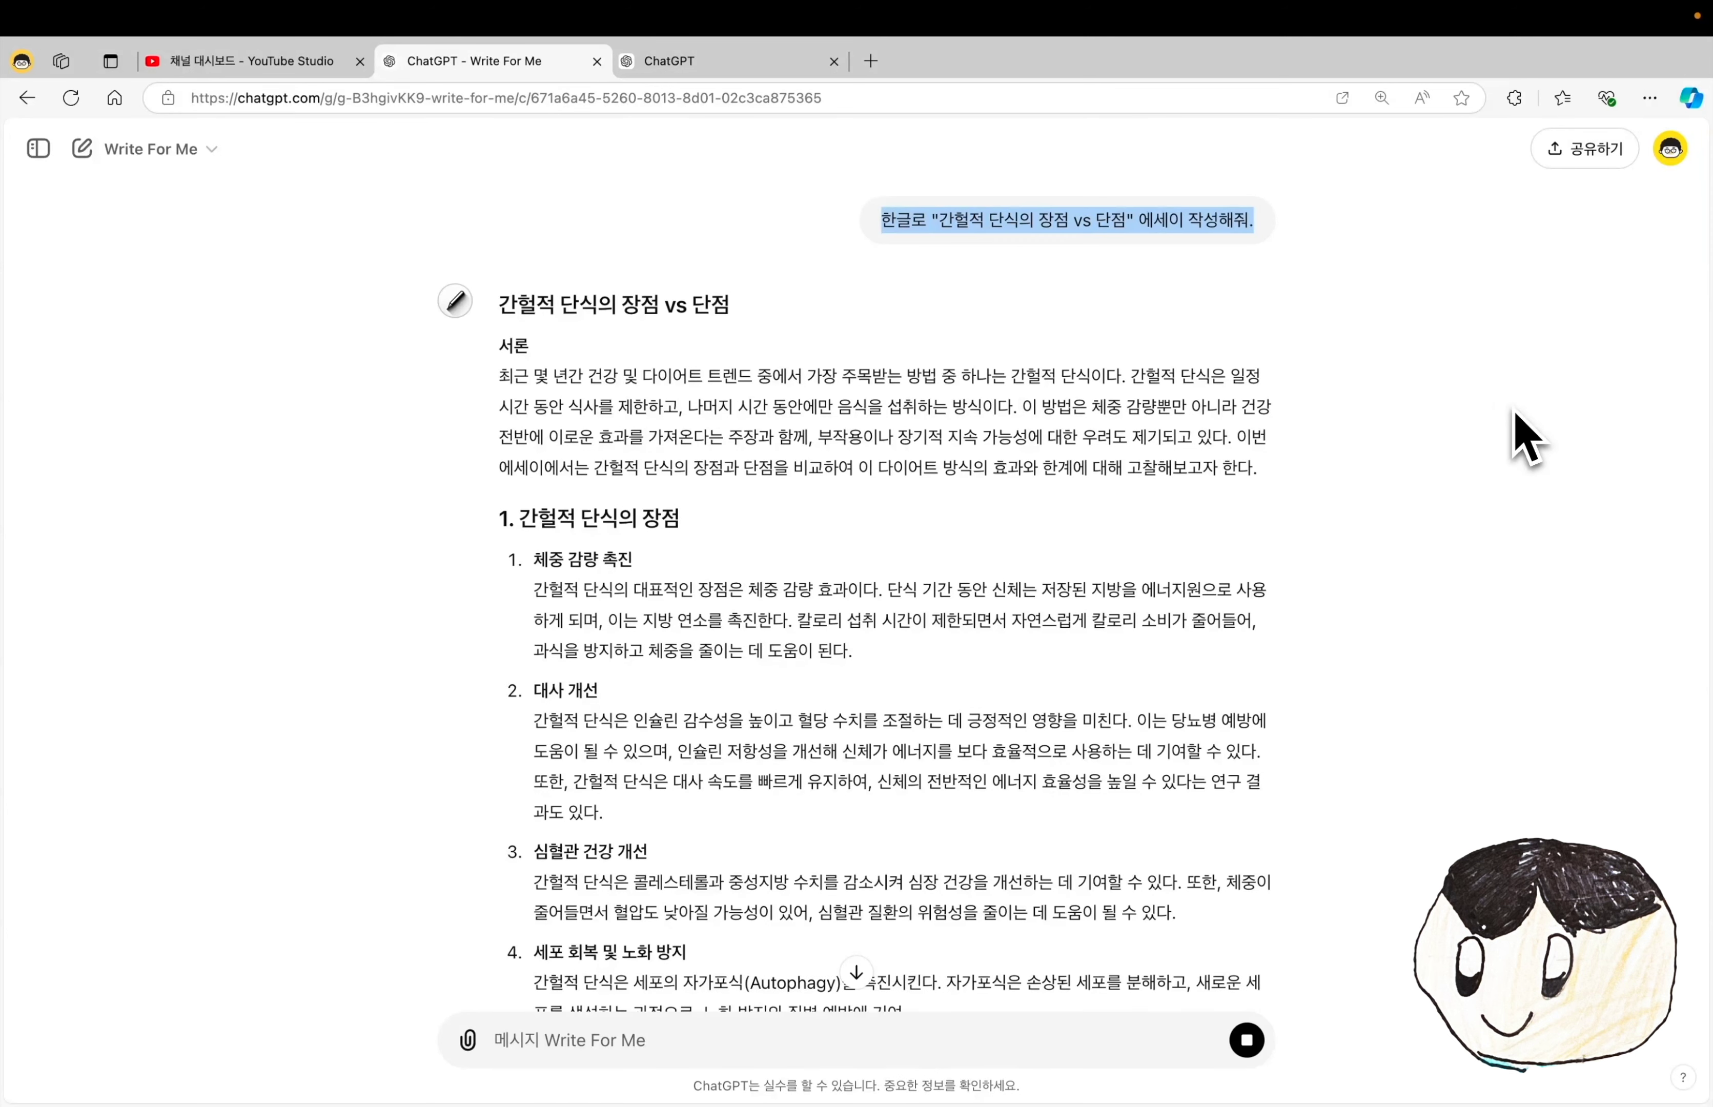
- Read through the generated essay on the advantages and disadvantages of intermittent fasting
{"action": "scroll", "coordinate": [1243, 546], "scroll_direction": "down", "scroll_amount": 3}
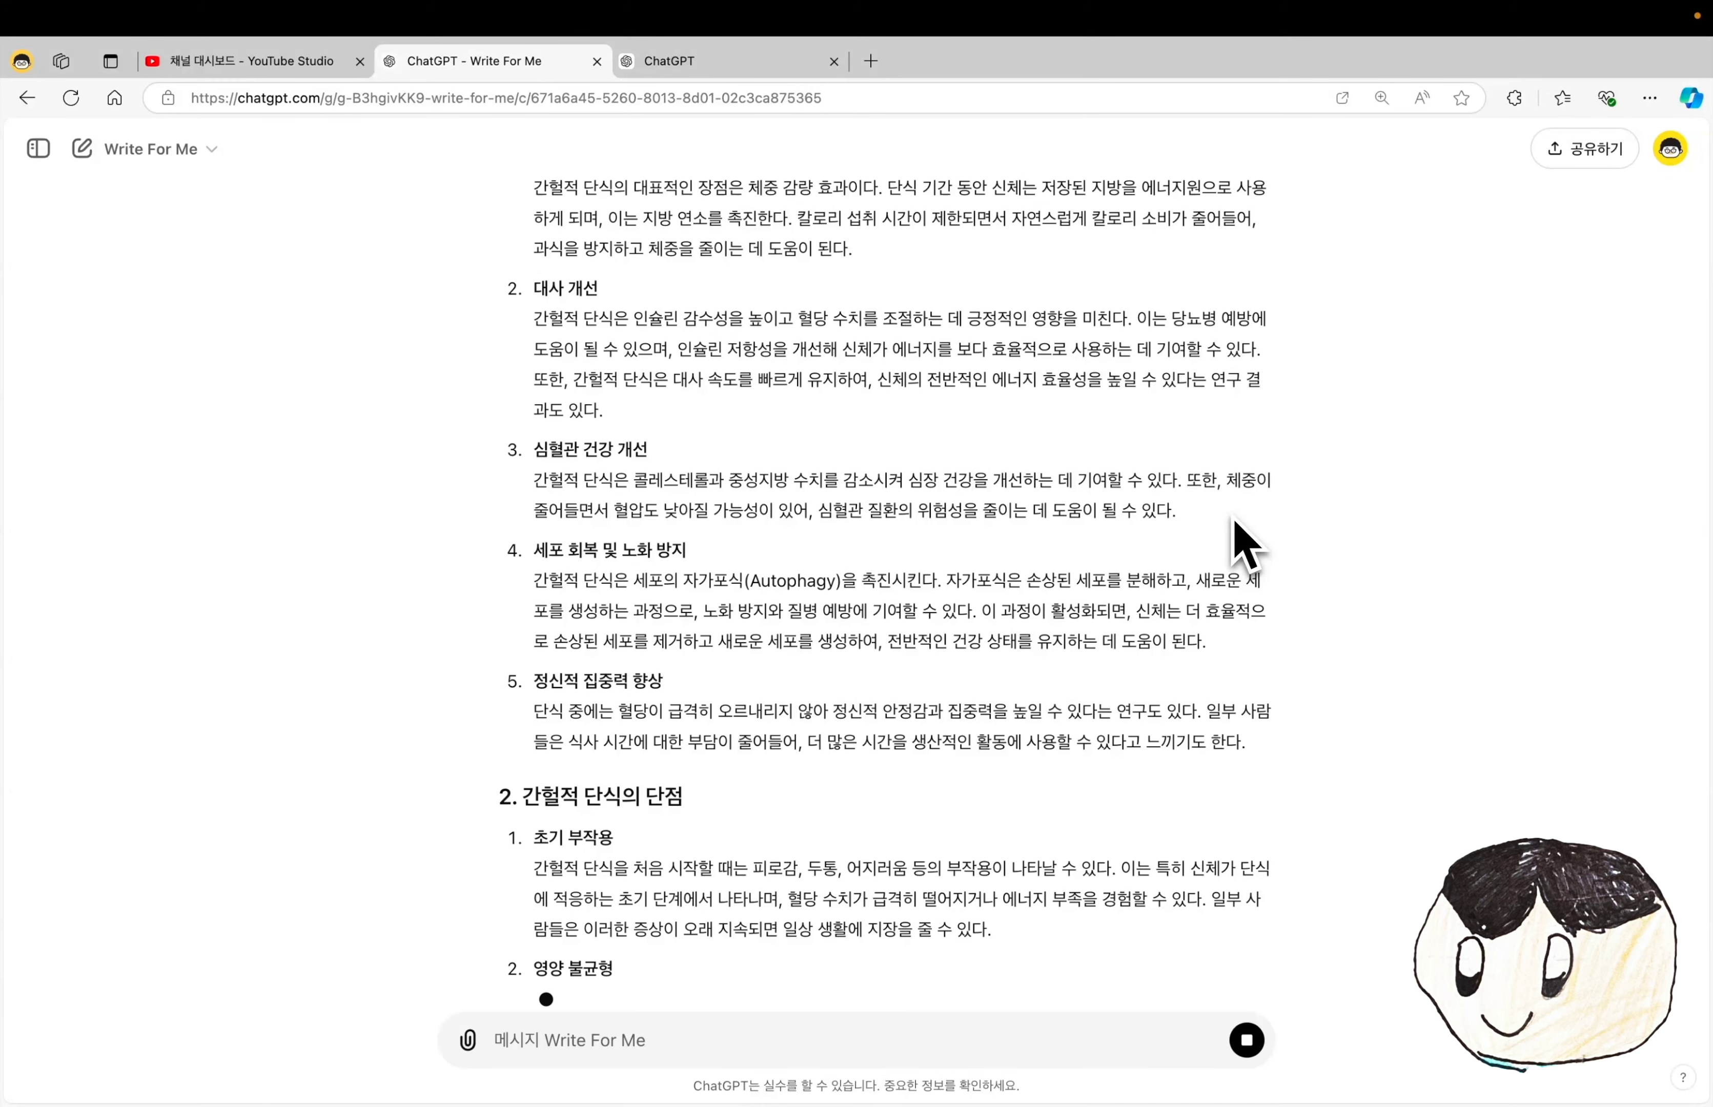
{"action": "scroll", "coordinate": [1245, 545], "scroll_direction": "up", "scroll_amount": 6}
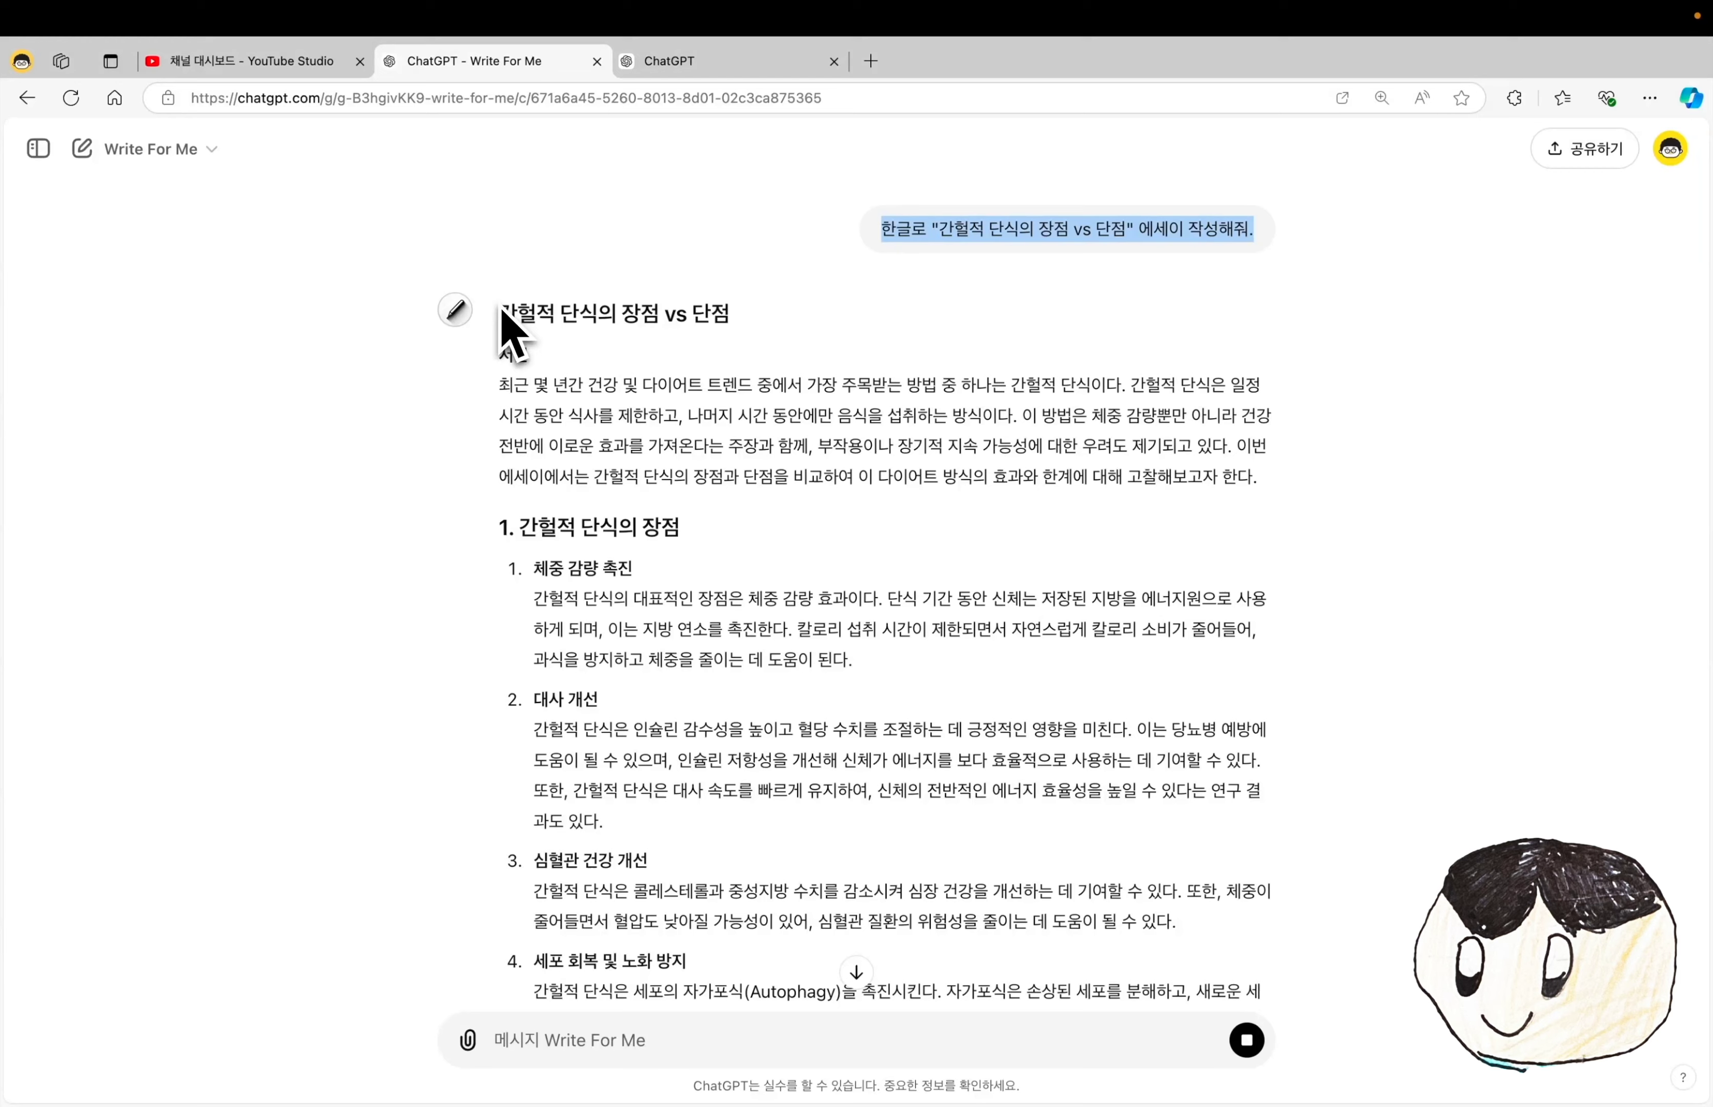
{"action": "scroll", "coordinate": [532, 504], "scroll_direction": "down", "scroll_amount": 15}
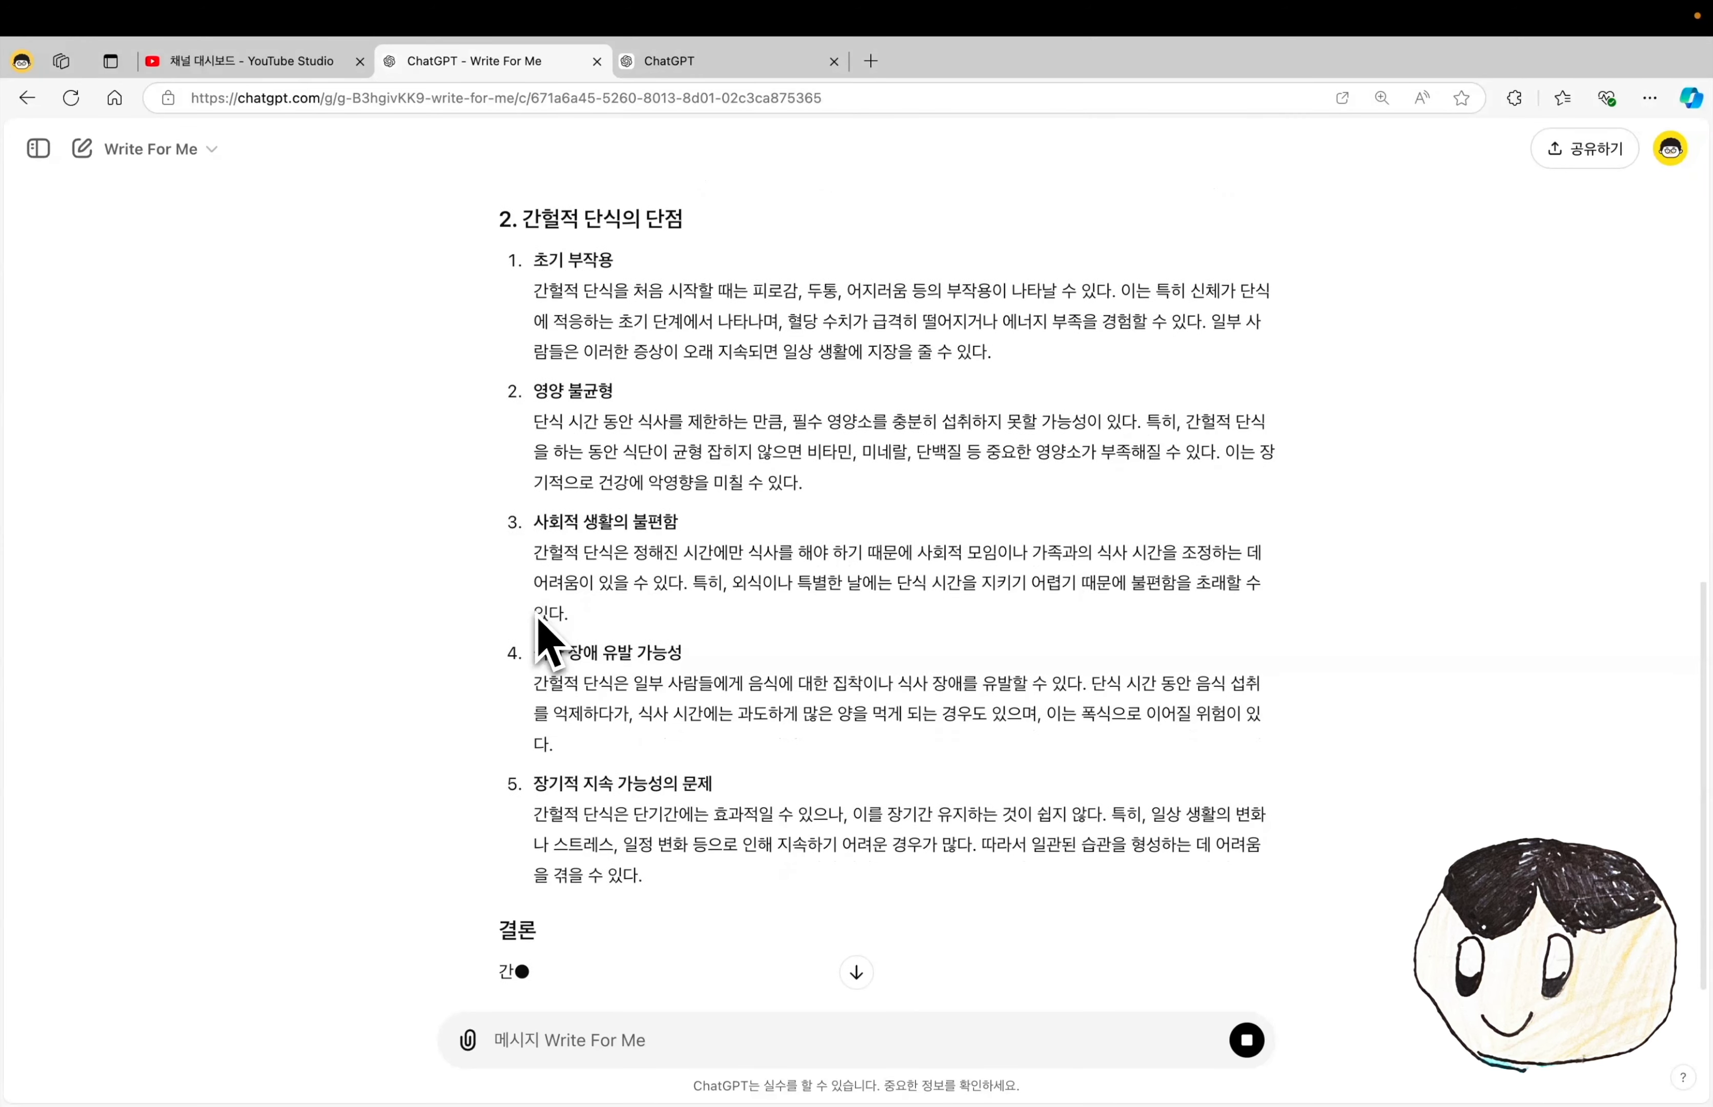
- Return to the GPT store and start a chat with the "Coloring Book Hero" GPT made by ChatGPT
{"action": "key", "text": "alt+Left"}
{"action": "scroll", "coordinate": [1465, 623], "scroll_direction": "down", "scroll_amount": 10}
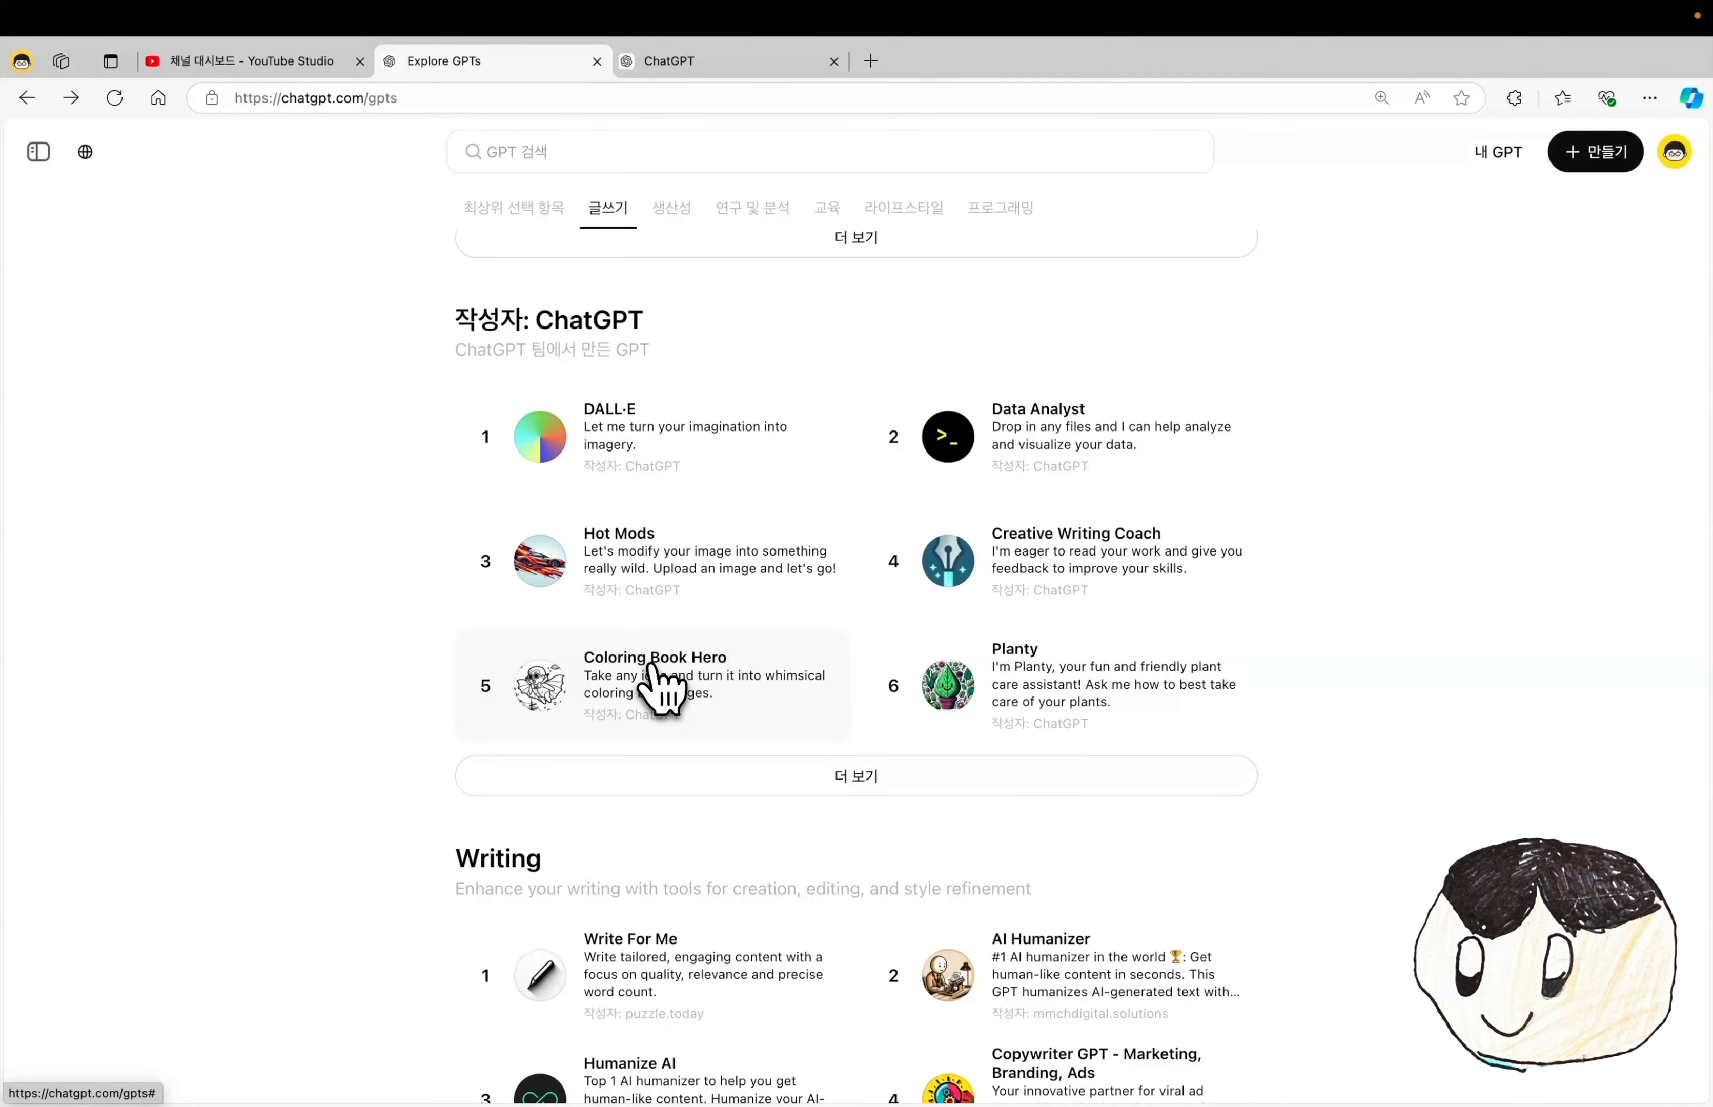
{"action": "left_click", "coordinate": [652, 668]}
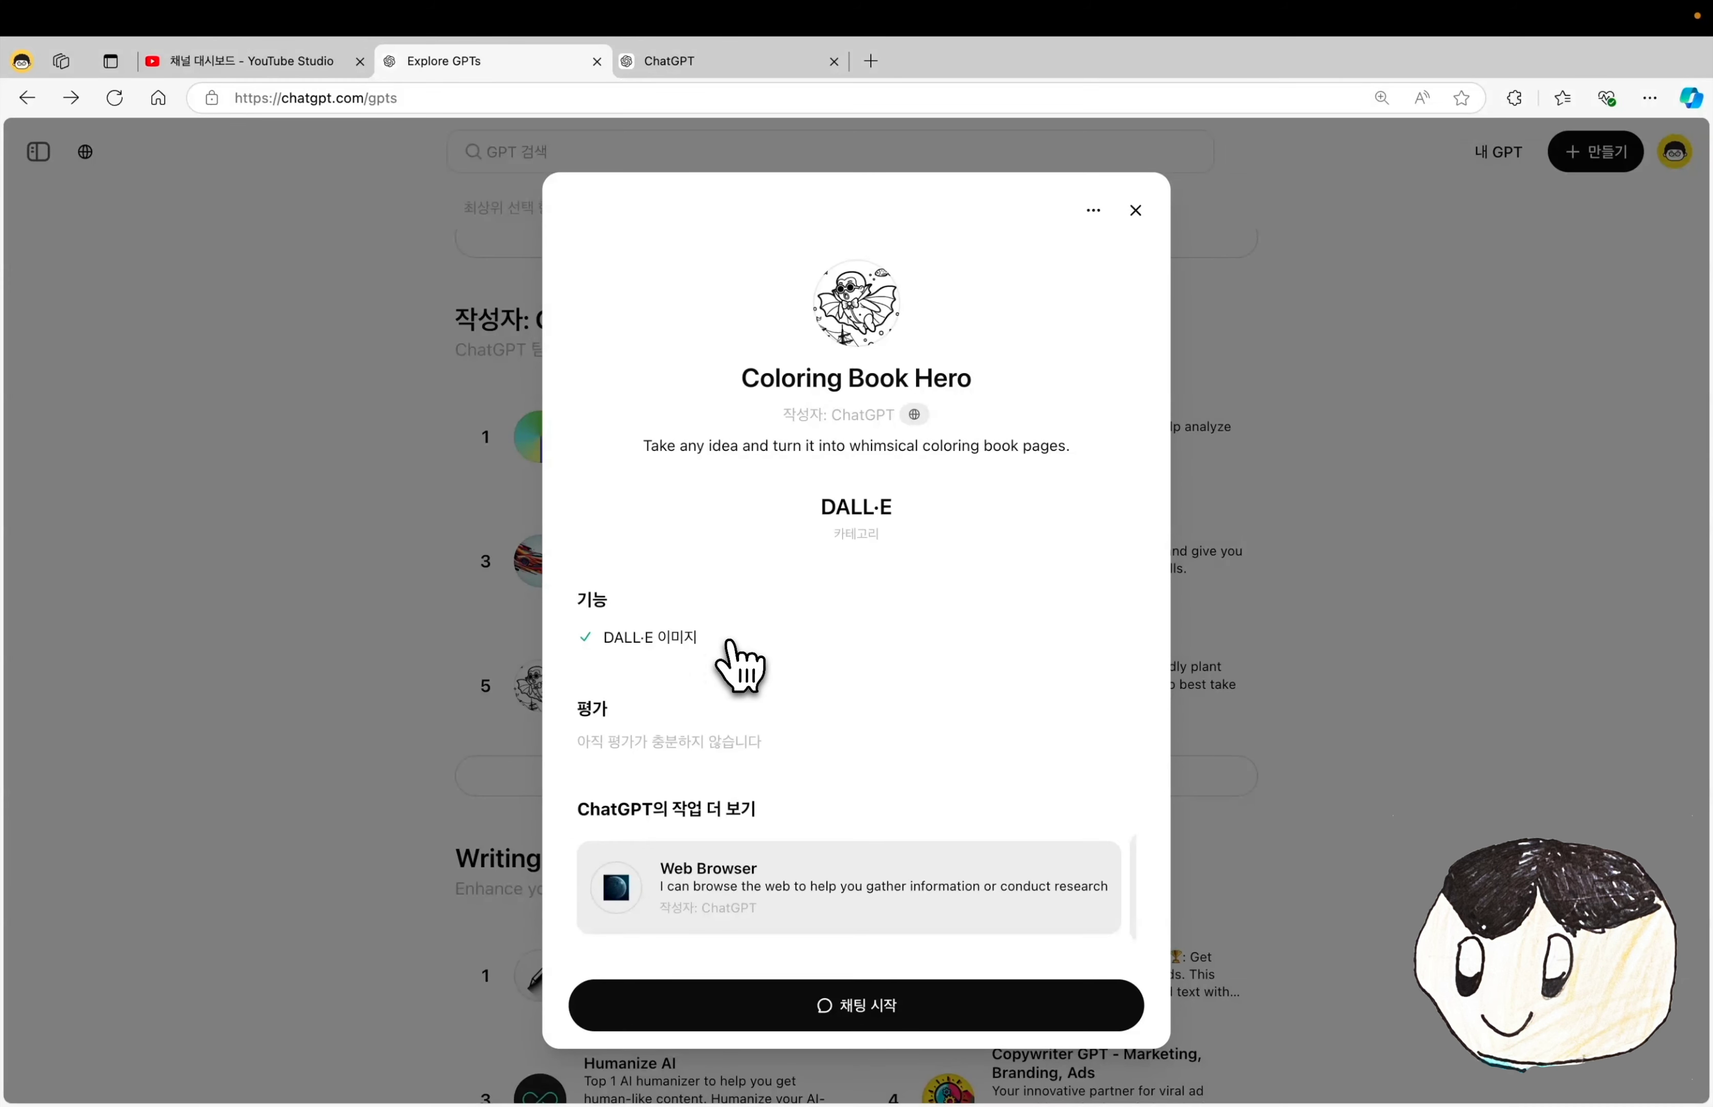
{"action": "left_click", "coordinate": [909, 1008]}
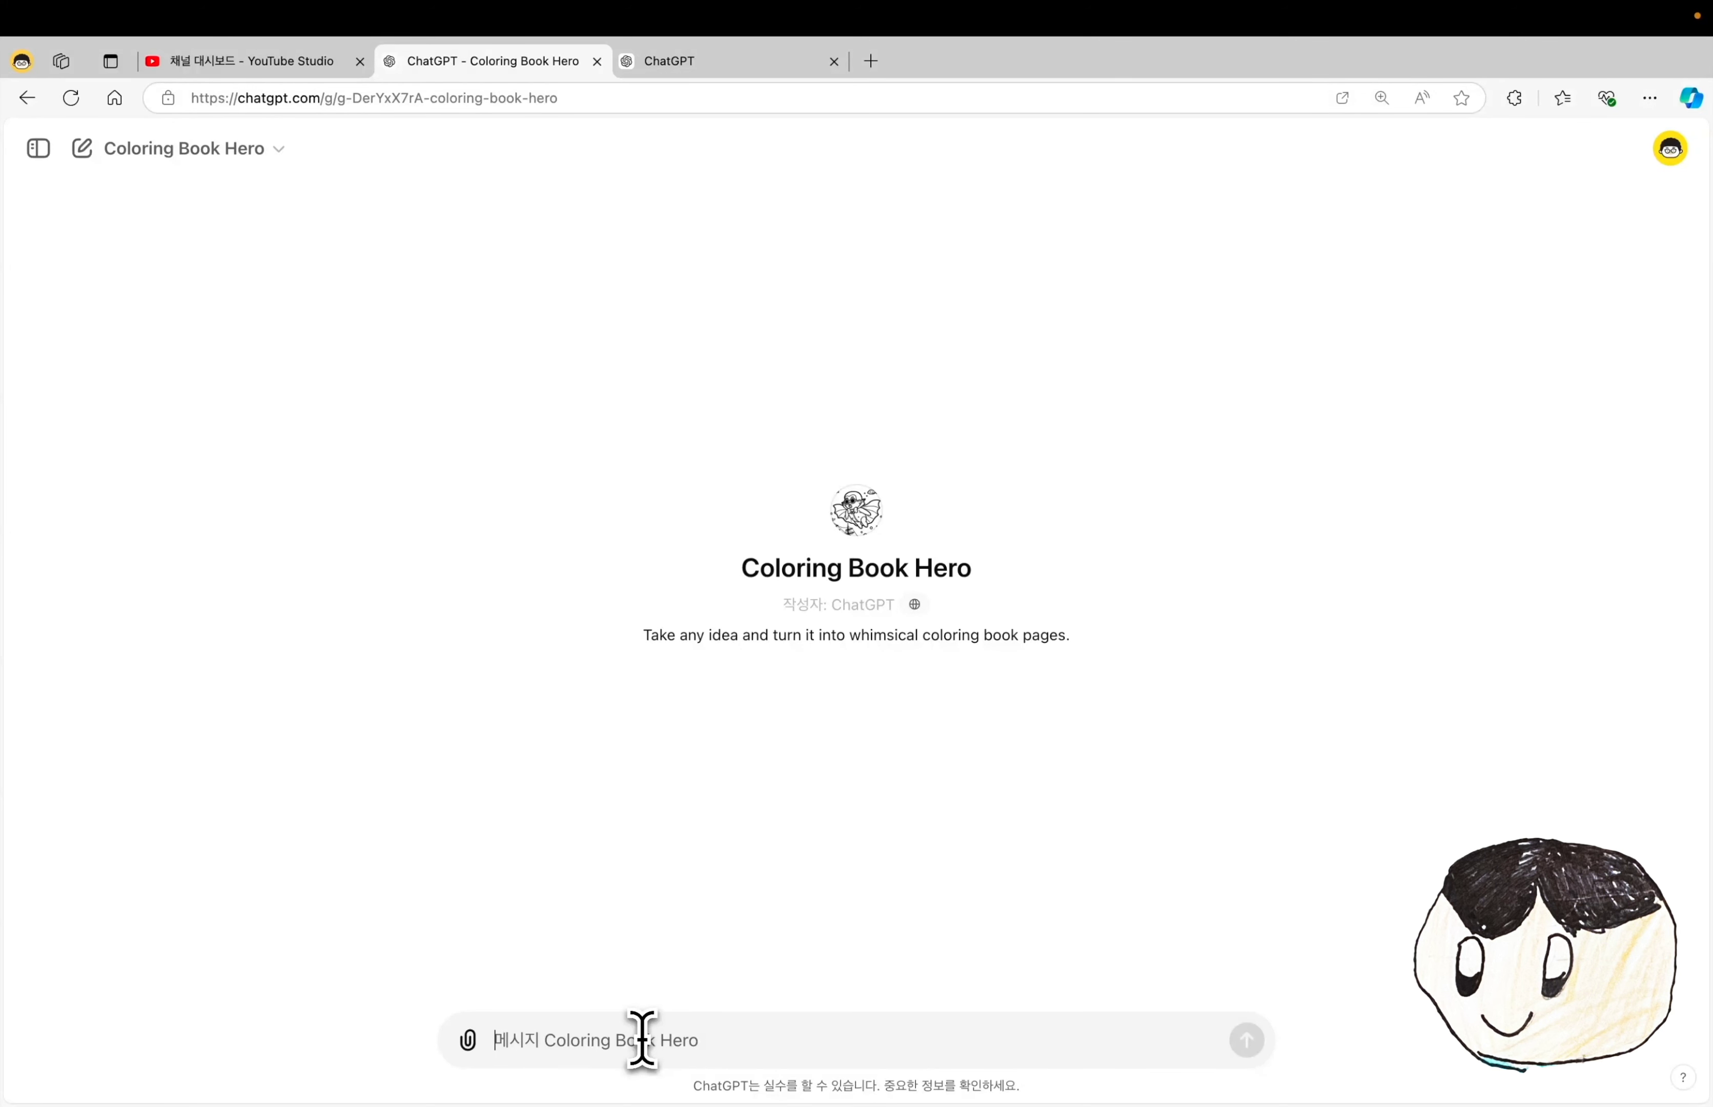
- Send Coloring Book Hero the prompt "아름다운 바닷가, 뛰어 놀고 있는 아이들"
{"action": "type", "text": "아름다운 바닷가, 뛰어 놀고 있는 아이들"}
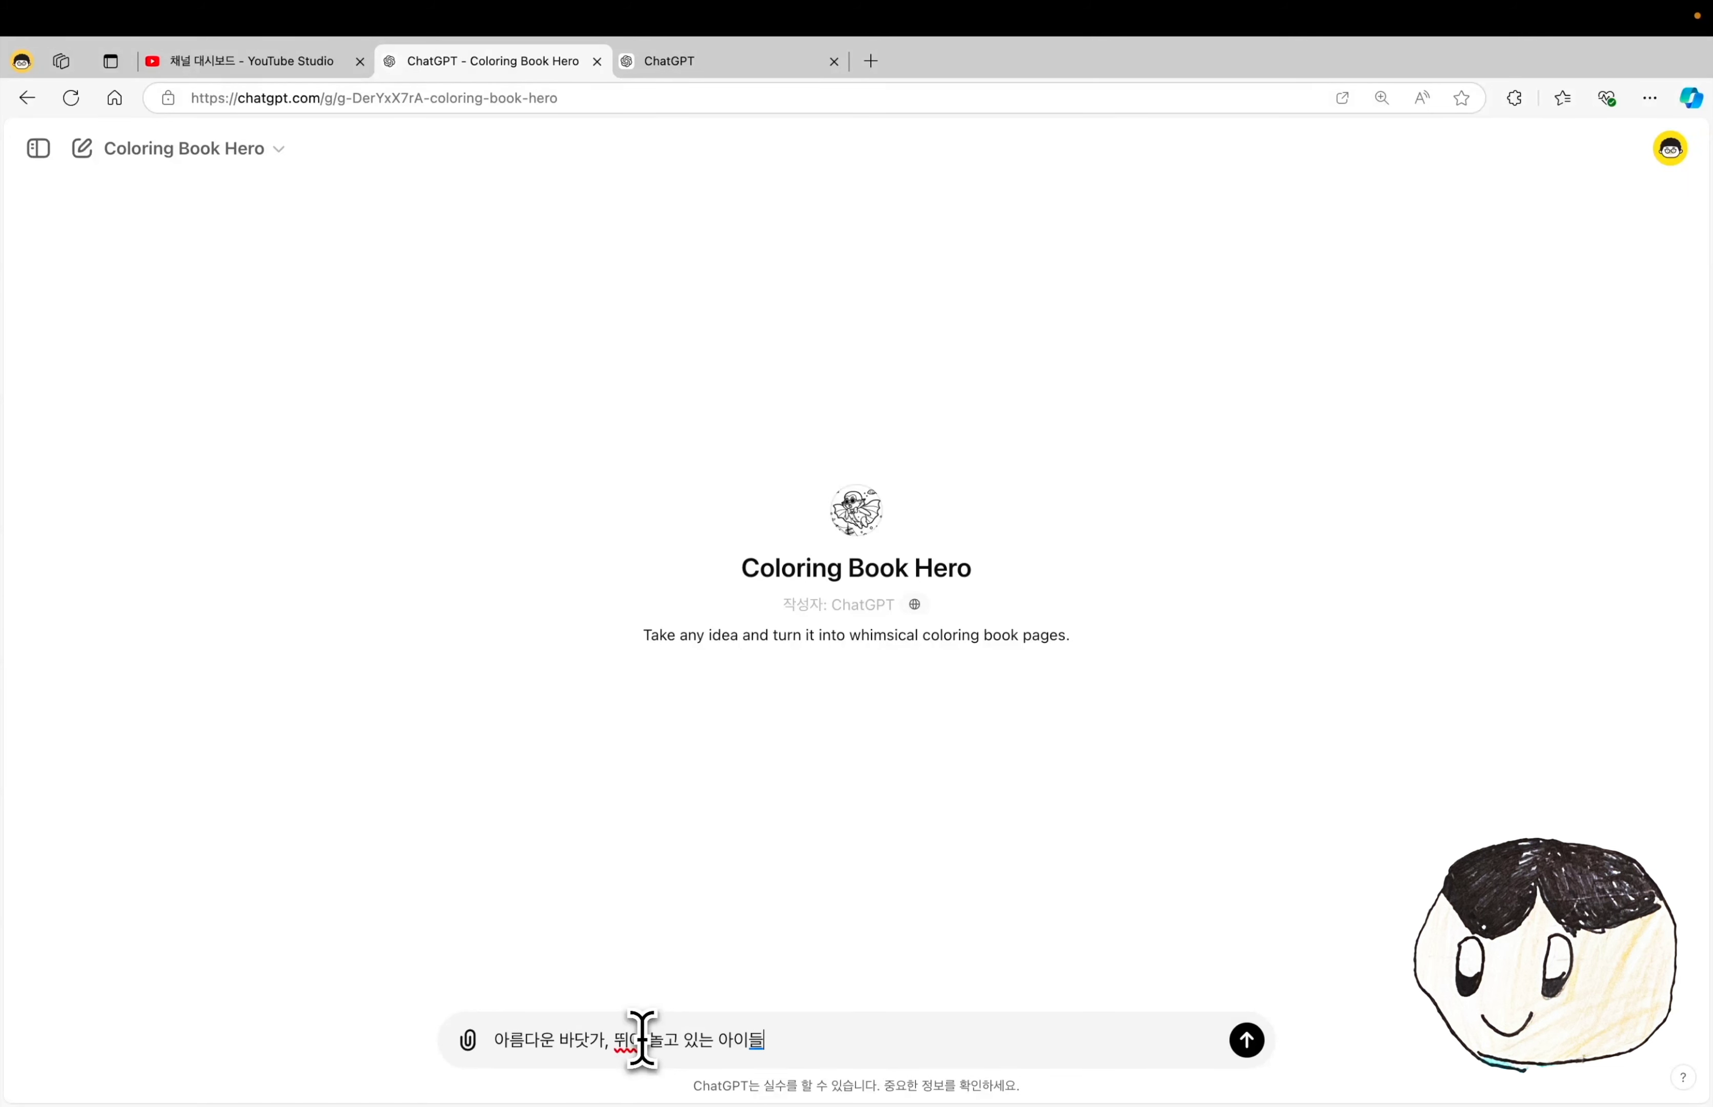
{"action": "key", "text": "Return"}
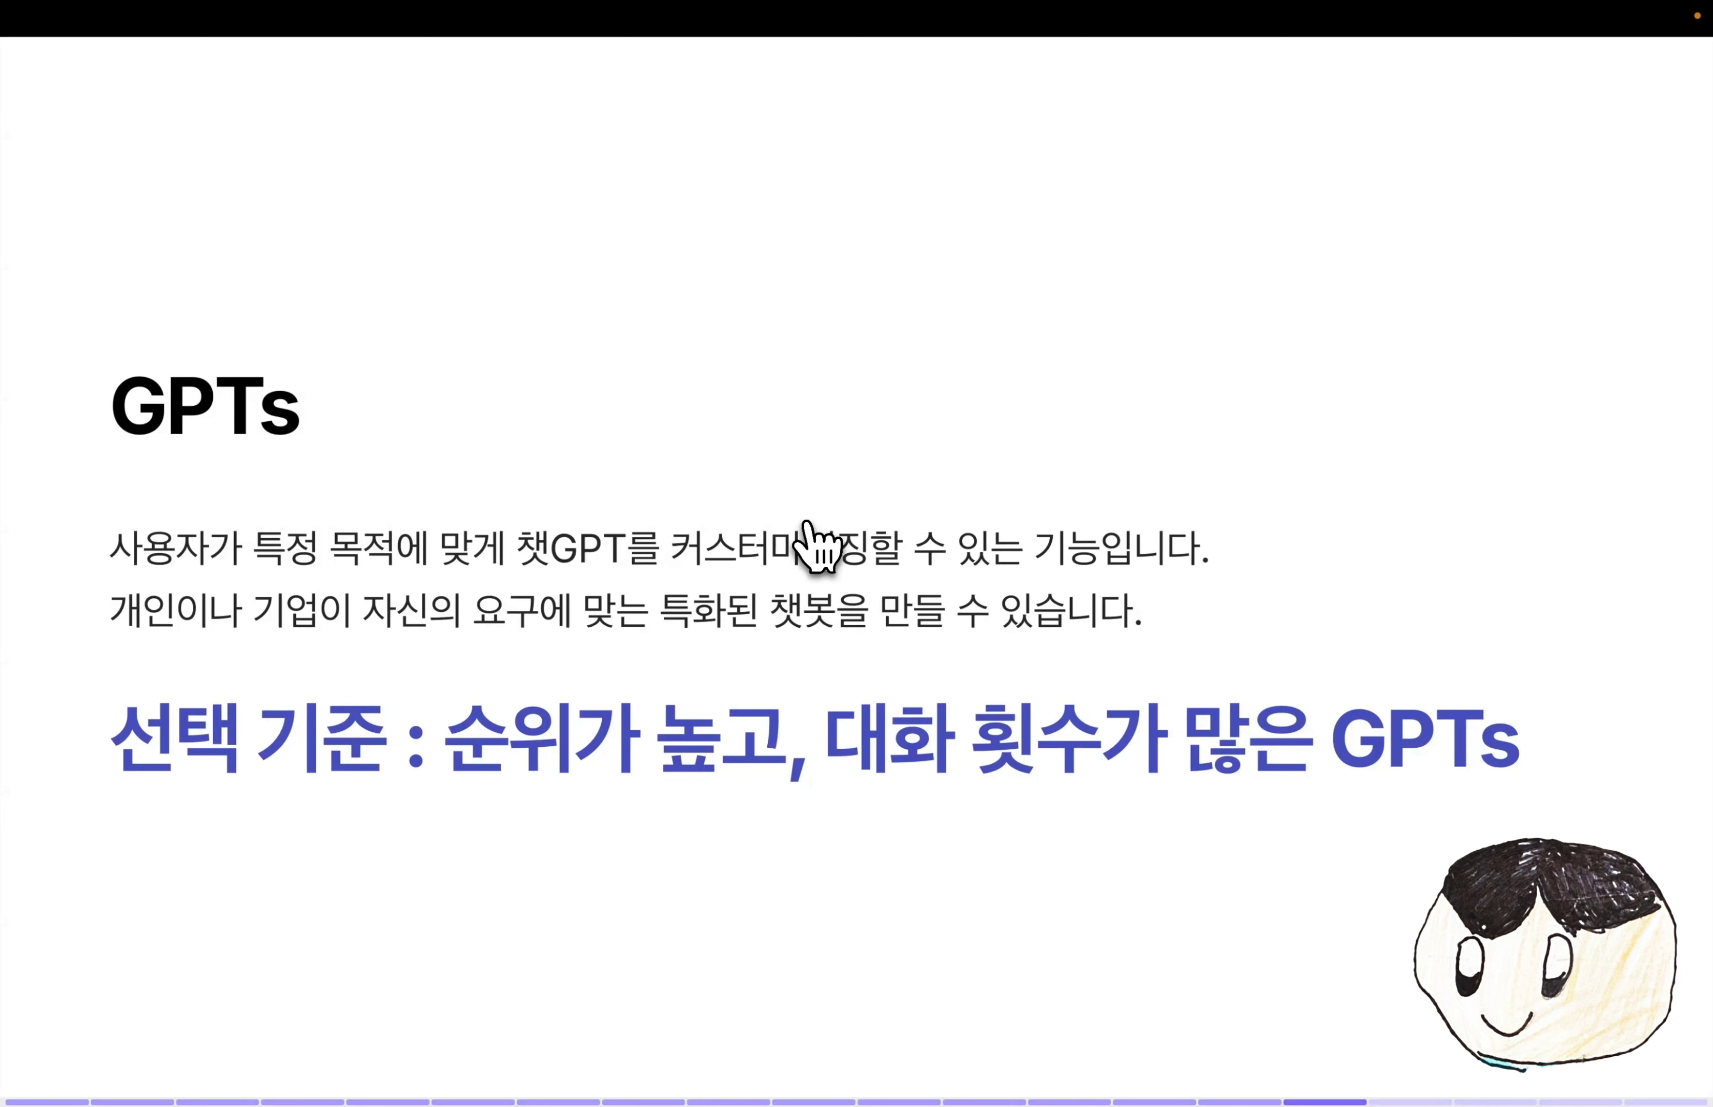
{"action": "left_click_drag", "start_coordinate": [443, 727], "coordinate": [1555, 767]}
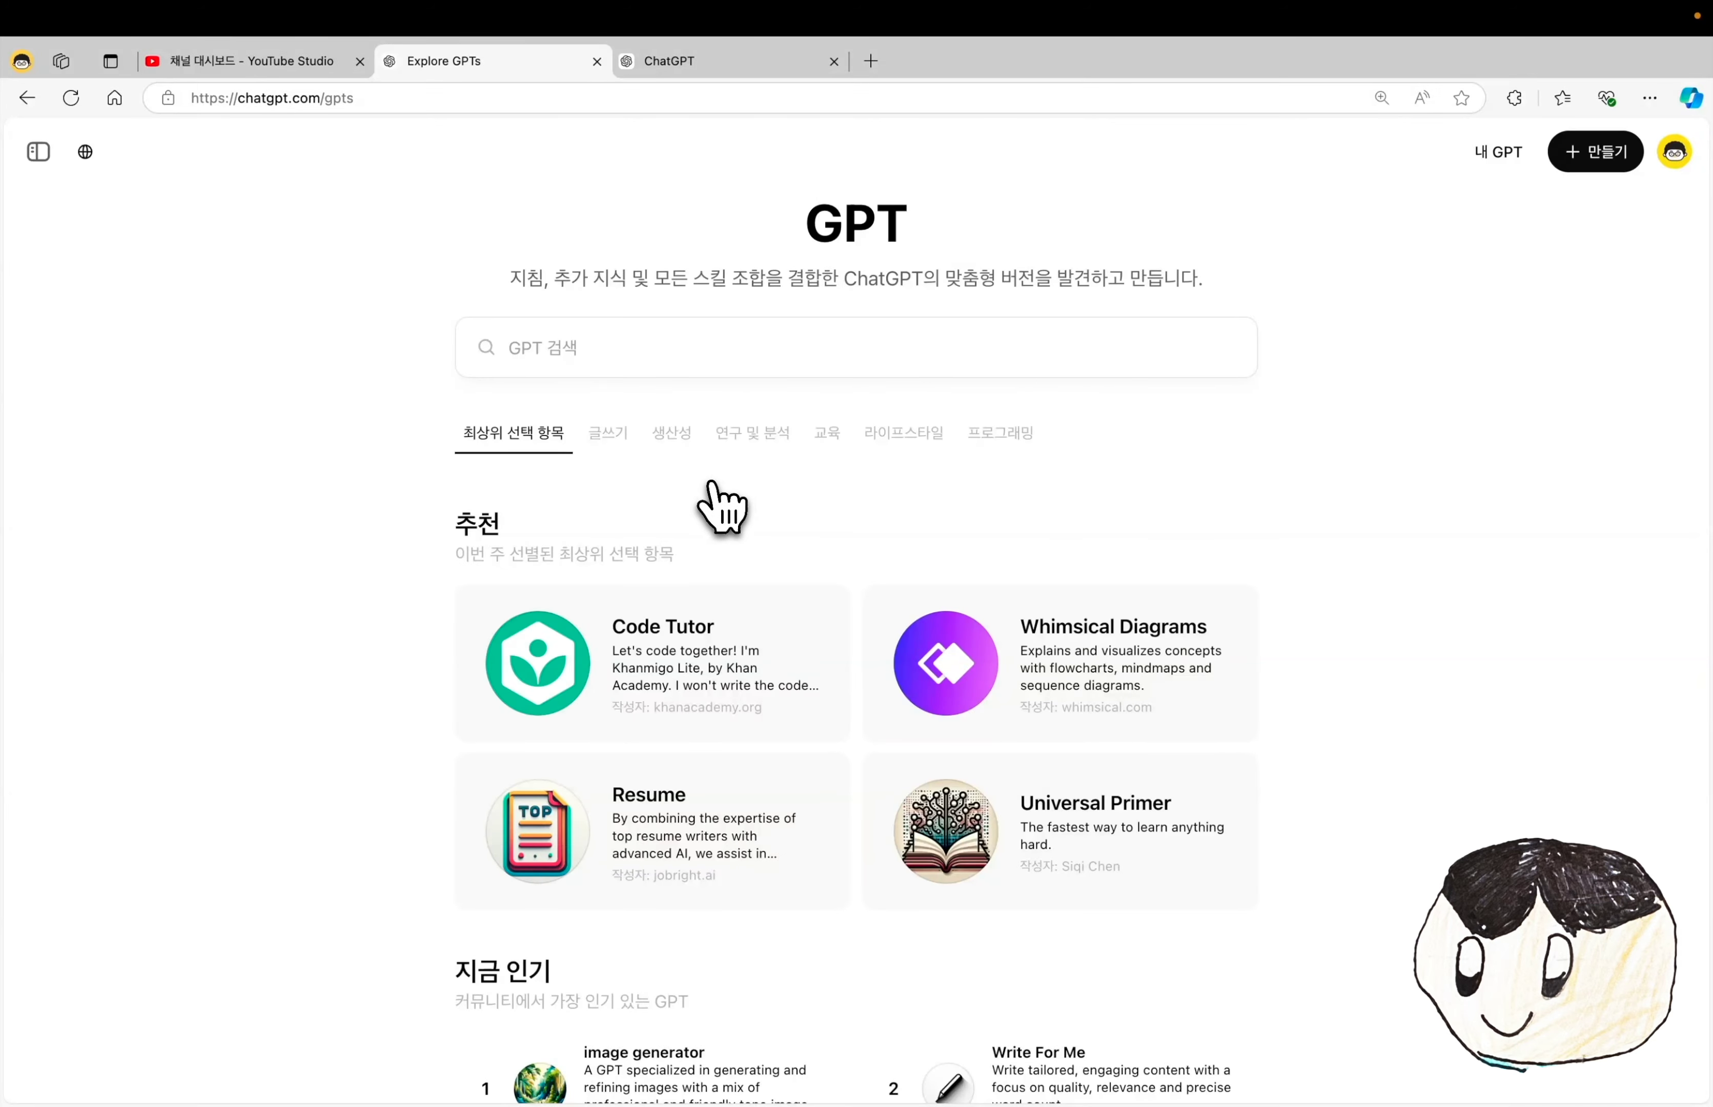
- Browse the GPT store's rankings and check the conversation count in the details of the trending "image generator" GPT
{"action": "scroll", "coordinate": [709, 475], "scroll_direction": "down", "scroll_amount": 7}
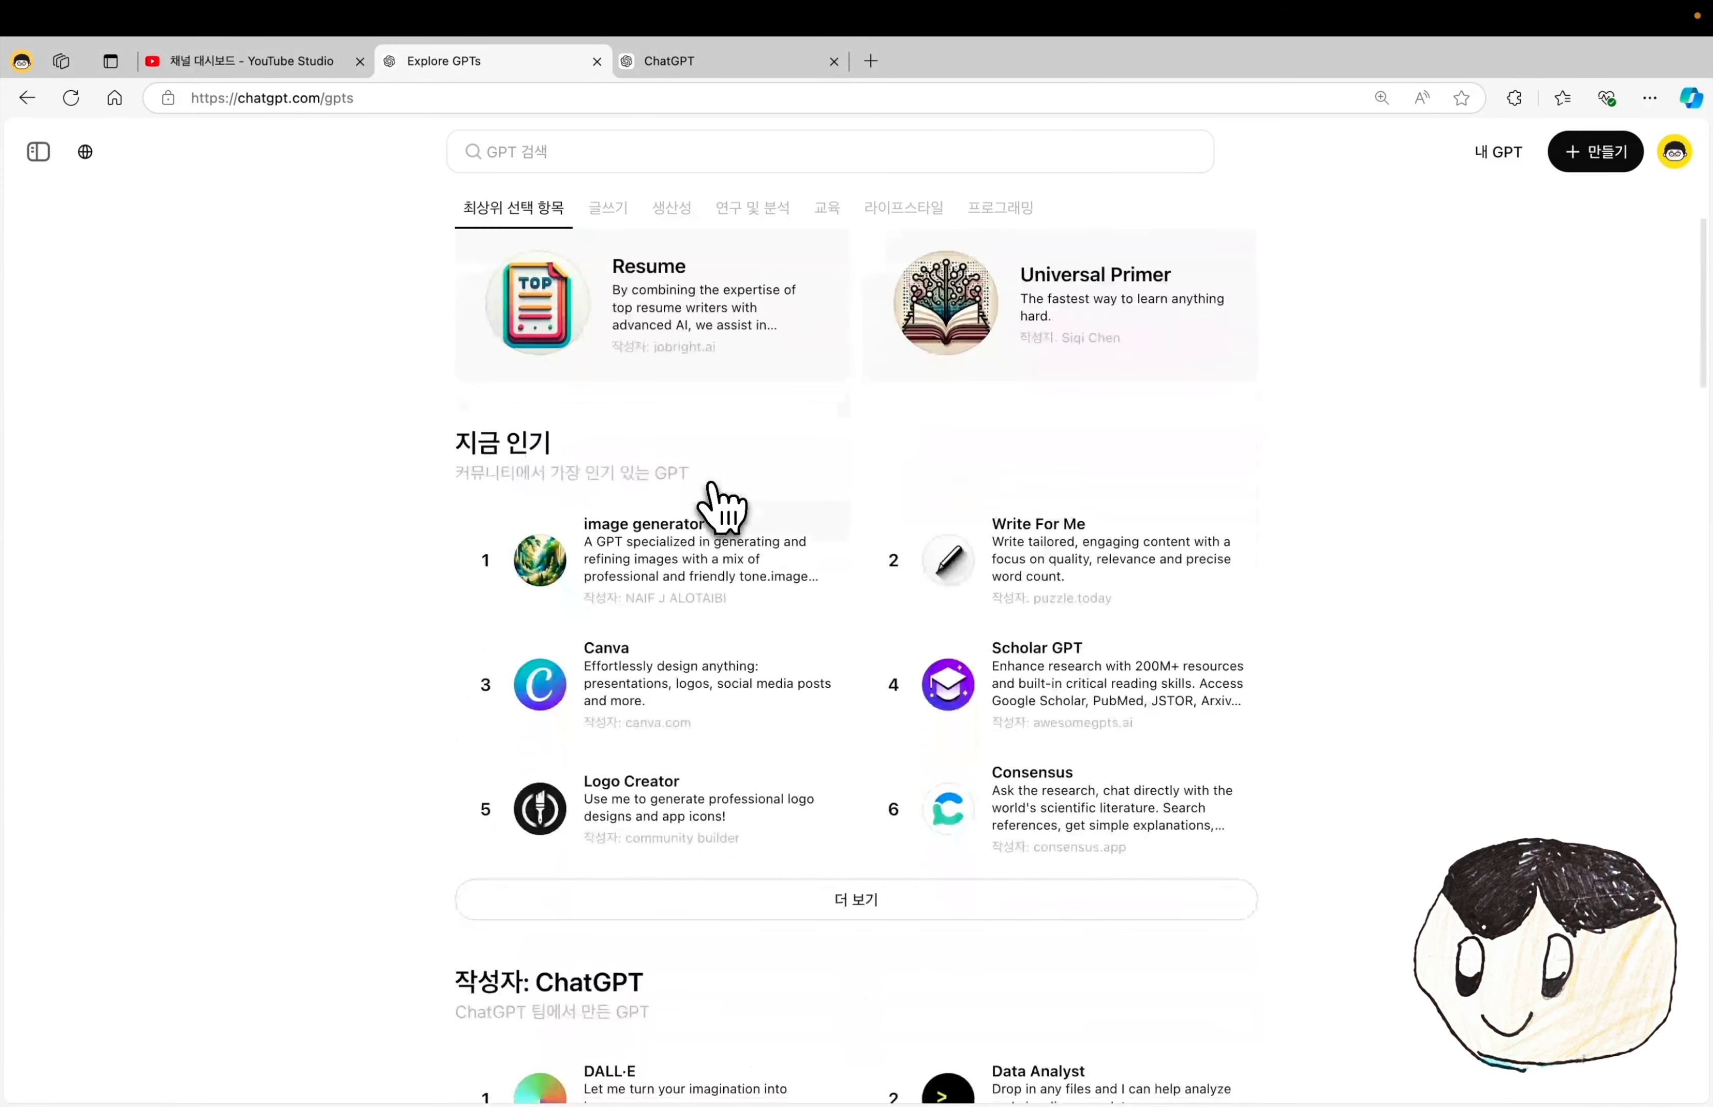
{"action": "scroll", "coordinate": [898, 741], "scroll_direction": "down", "scroll_amount": 7}
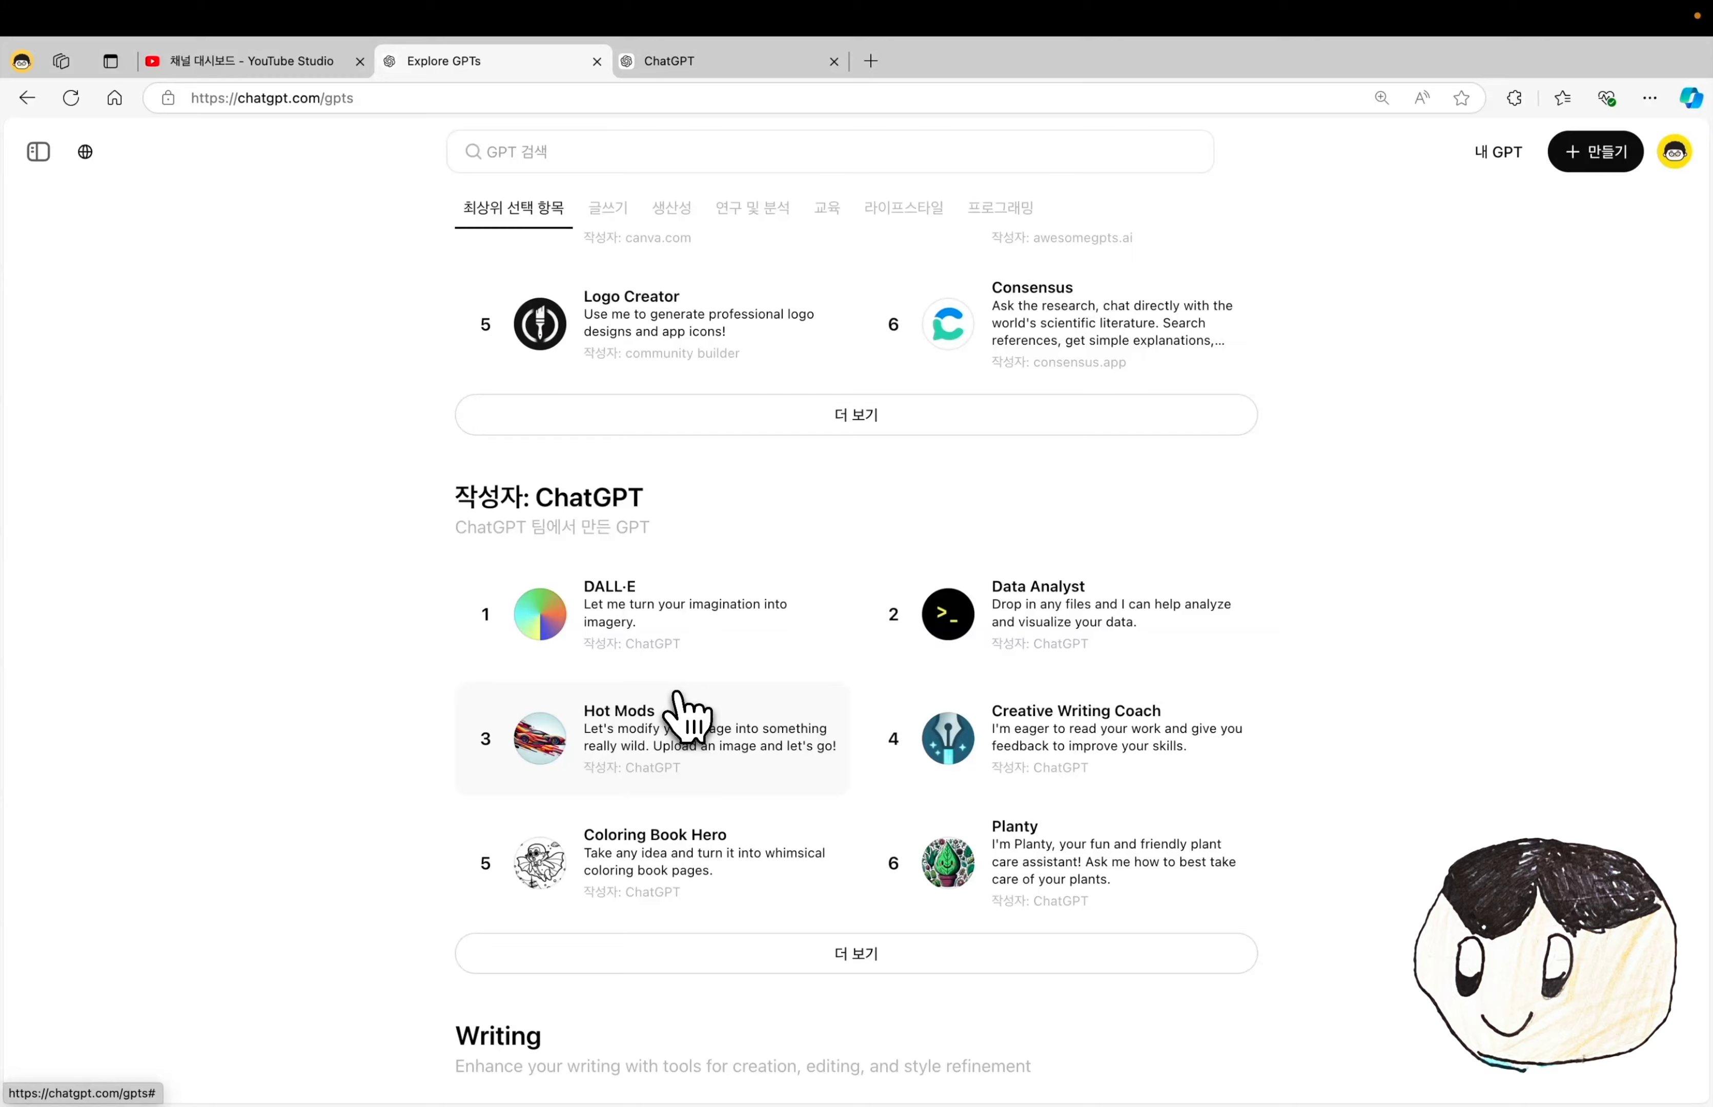
{"action": "scroll", "coordinate": [684, 720], "scroll_direction": "down", "scroll_amount": 6}
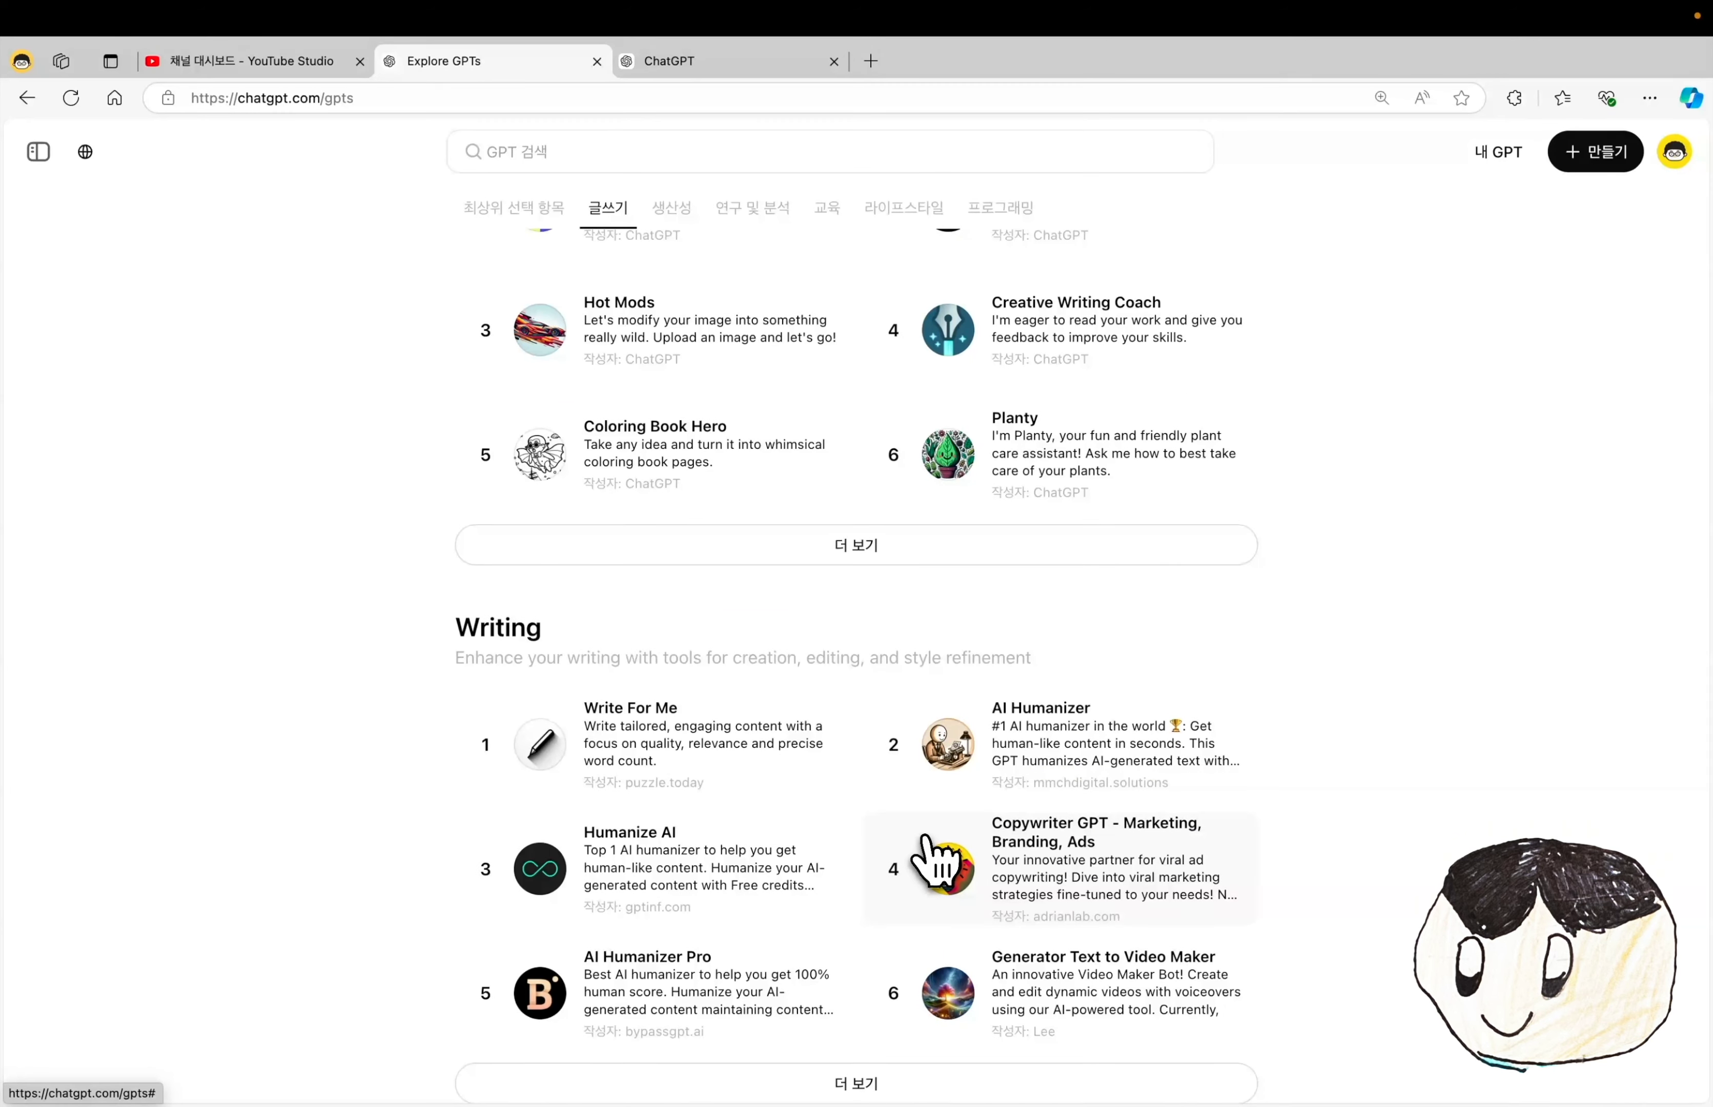
{"action": "scroll", "coordinate": [924, 838], "scroll_direction": "up", "scroll_amount": 5}
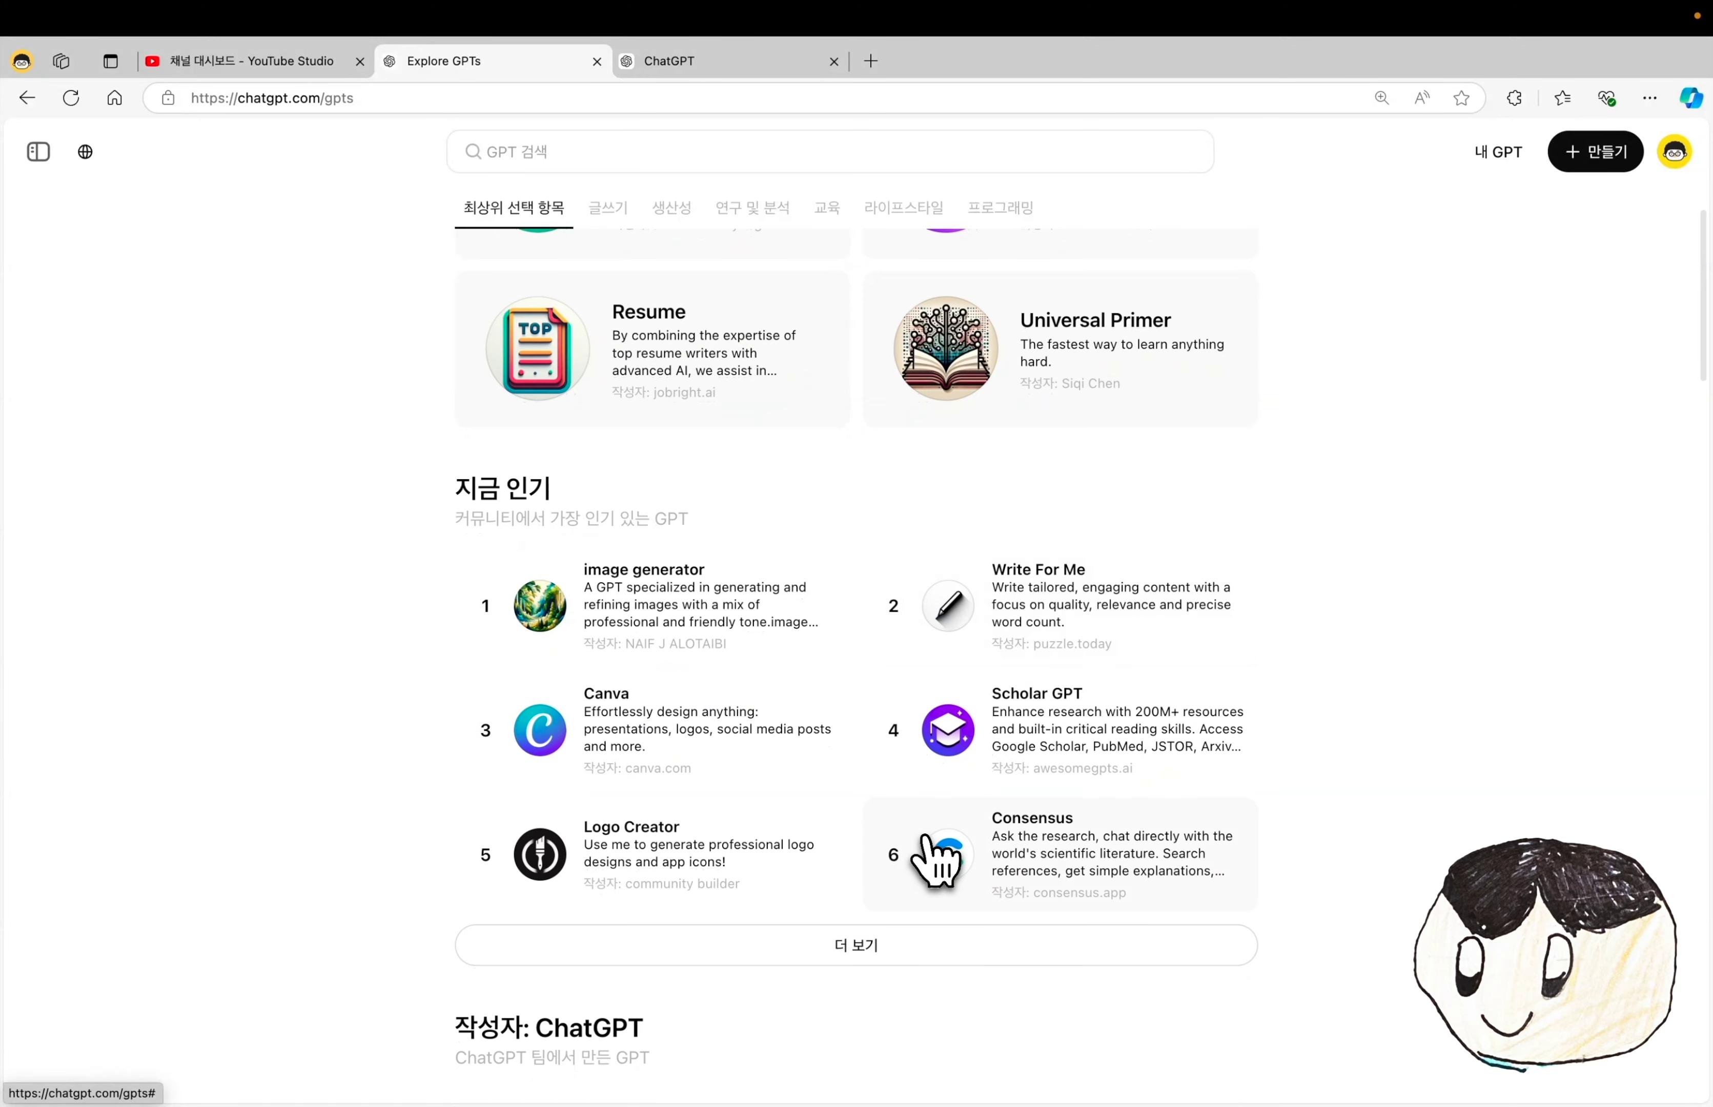
{"action": "left_click", "coordinate": [694, 576]}
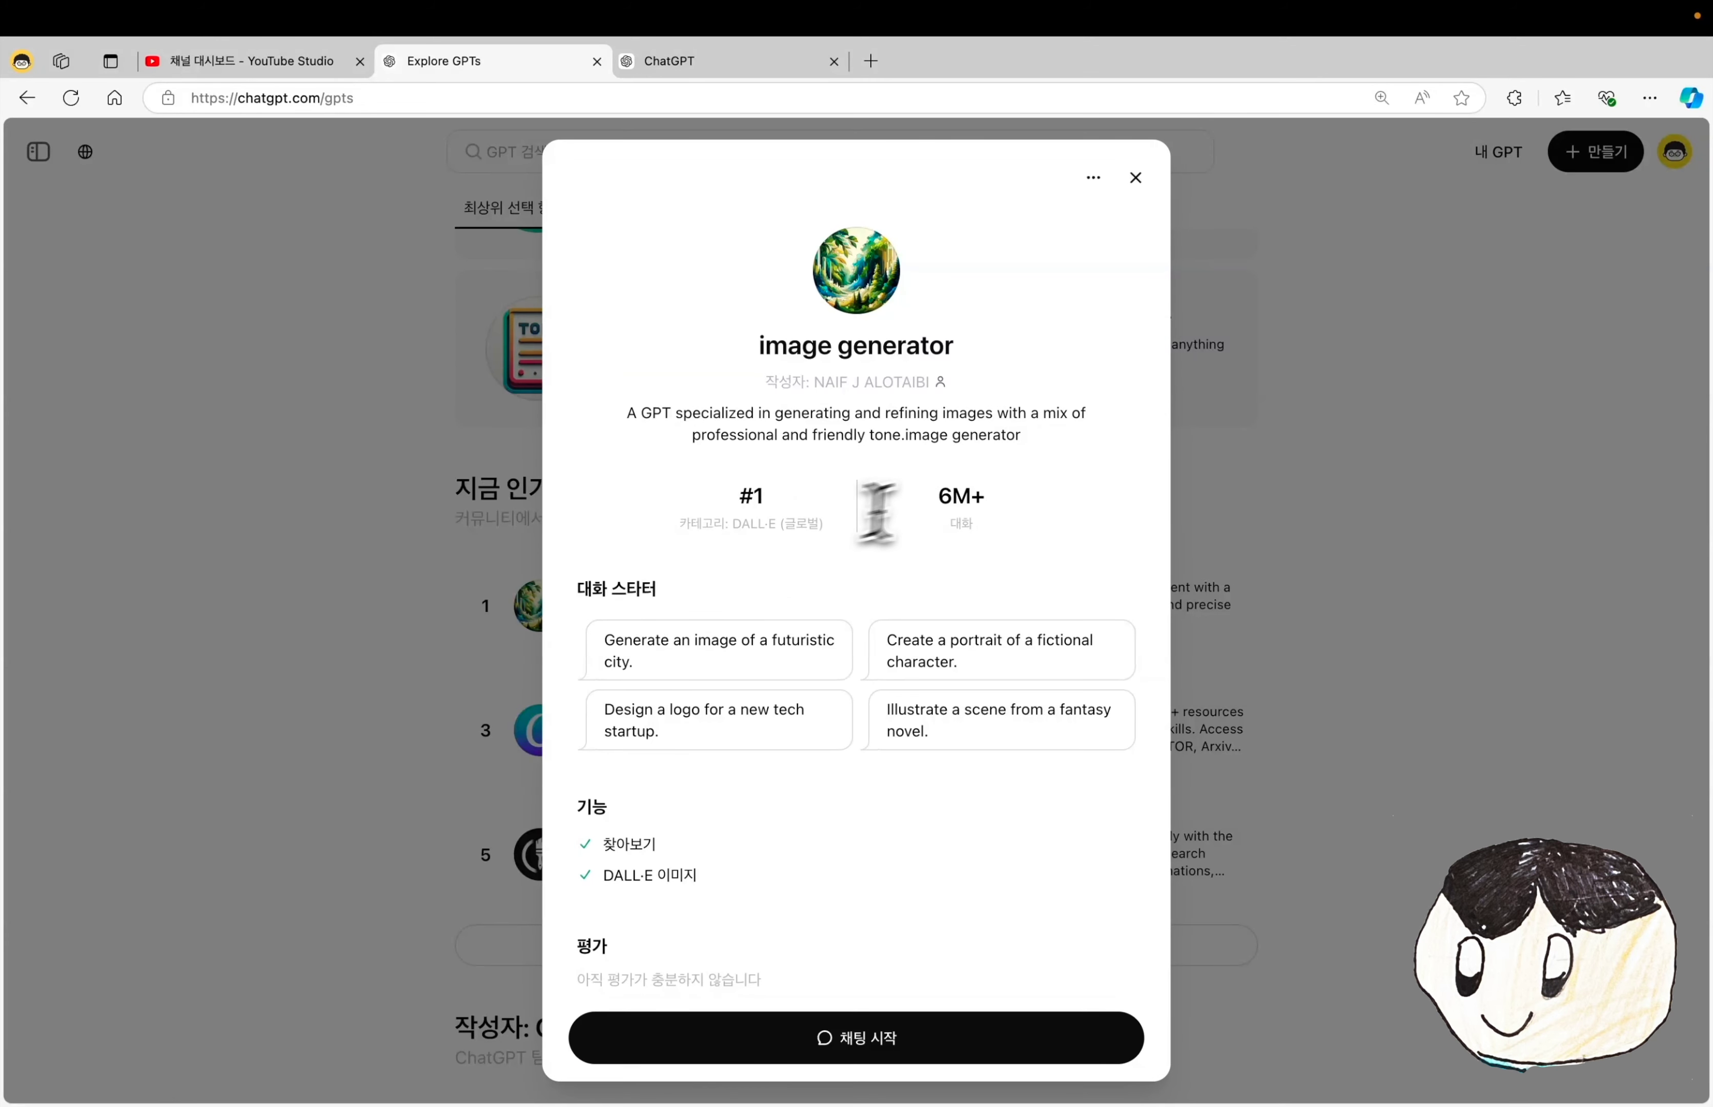
{"action": "left_click_drag", "start_coordinate": [936, 496], "coordinate": [1031, 497]}
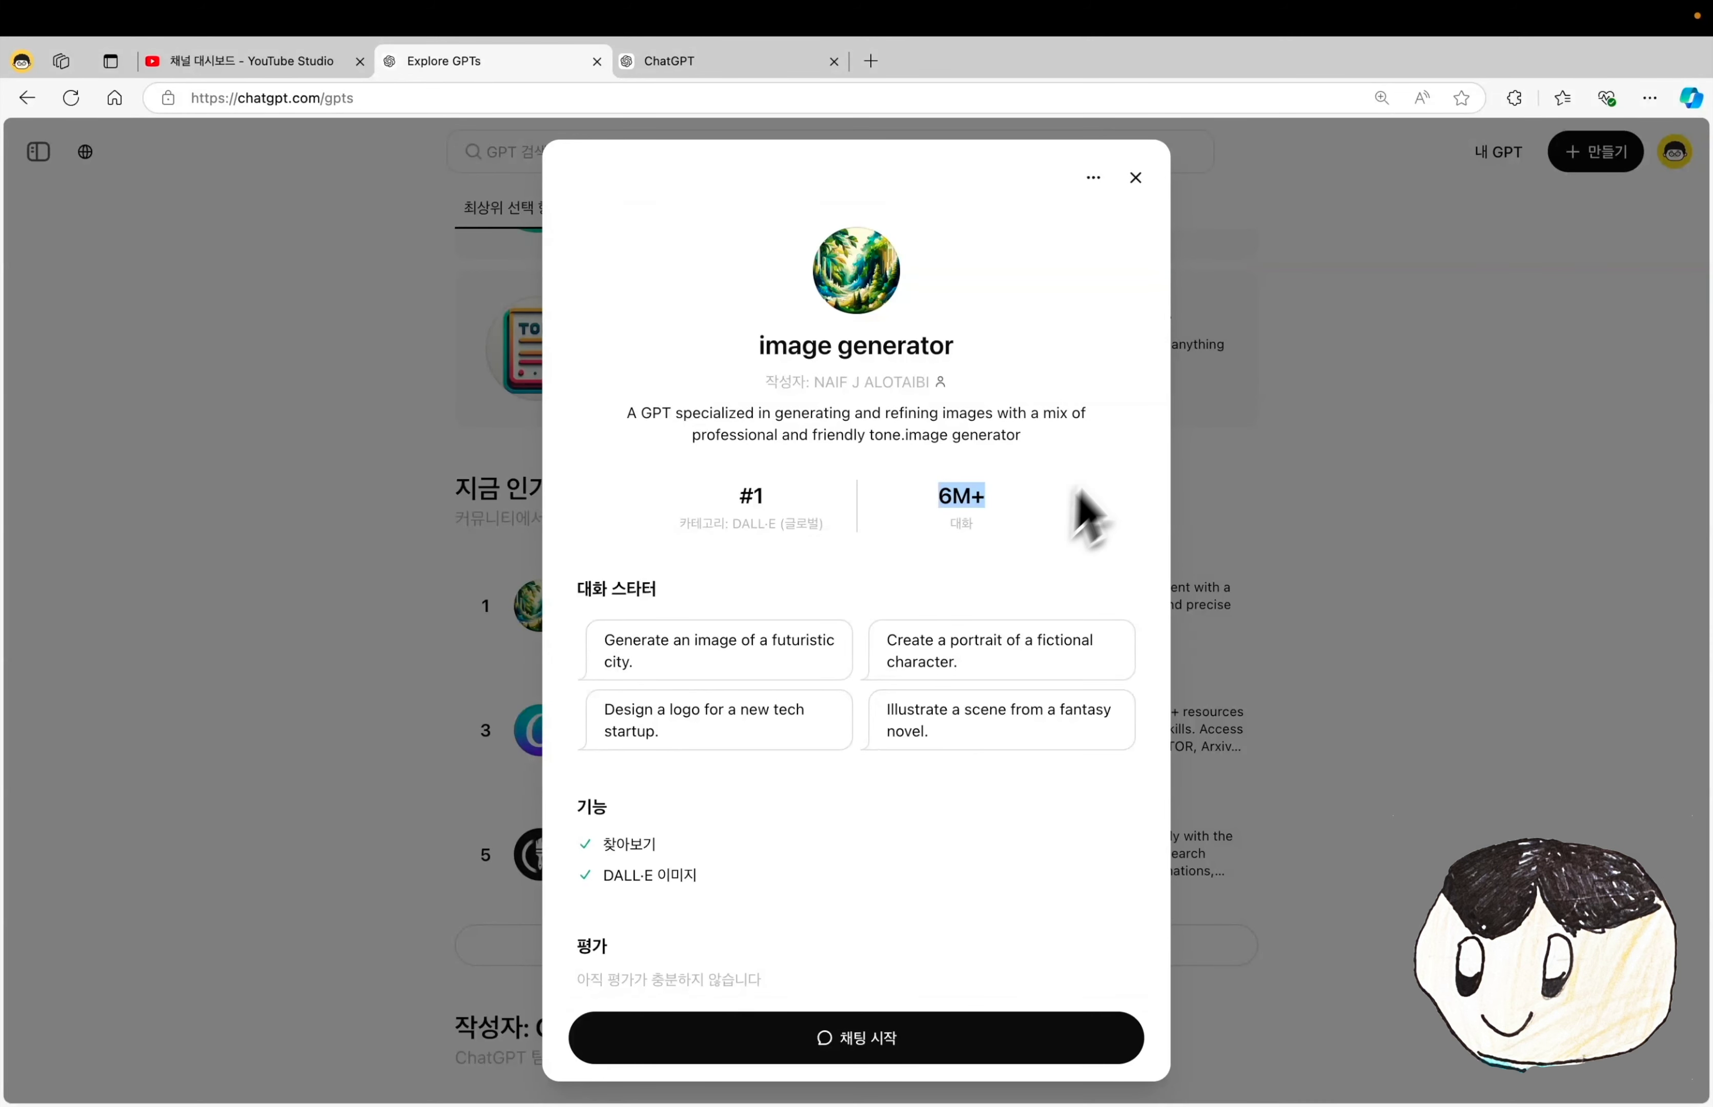
{"action": "left_click", "coordinate": [1135, 177]}
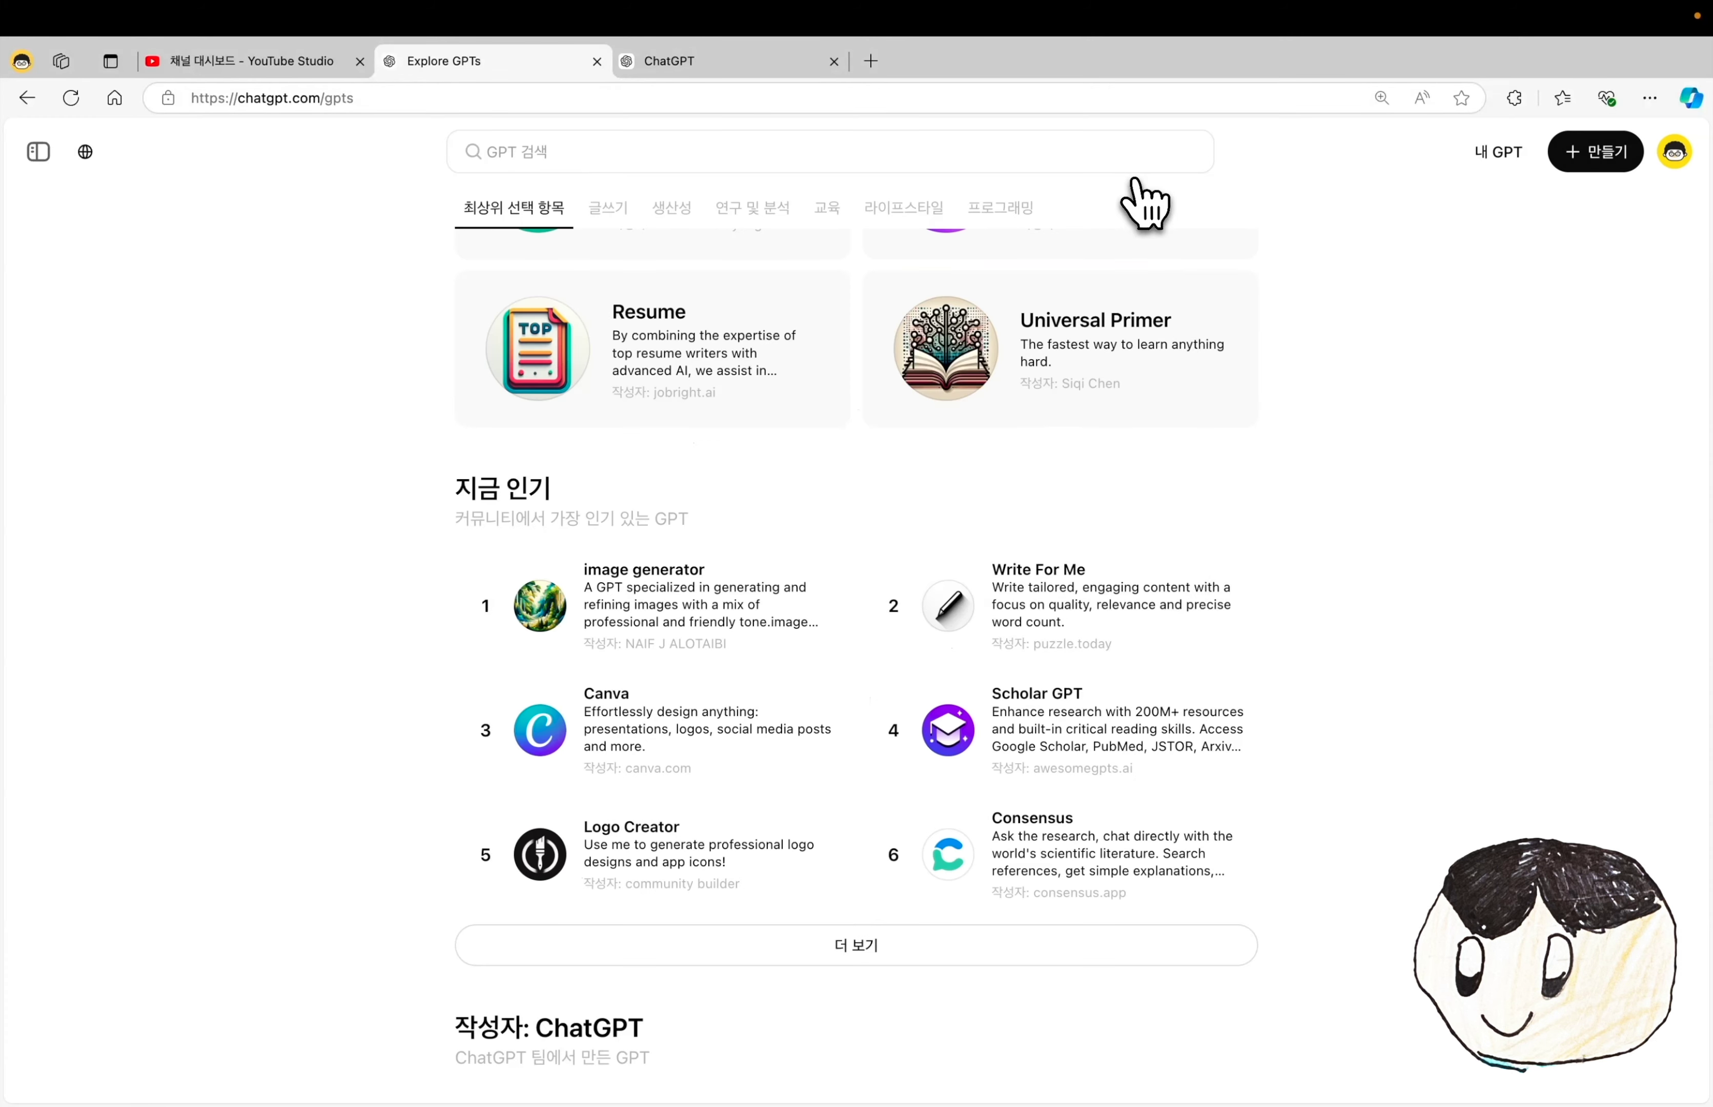
- Search the GPT store for "youtube" and look over the suggested GPTs
{"action": "left_click", "coordinate": [647, 152]}
{"action": "type", "text": "youtube"}
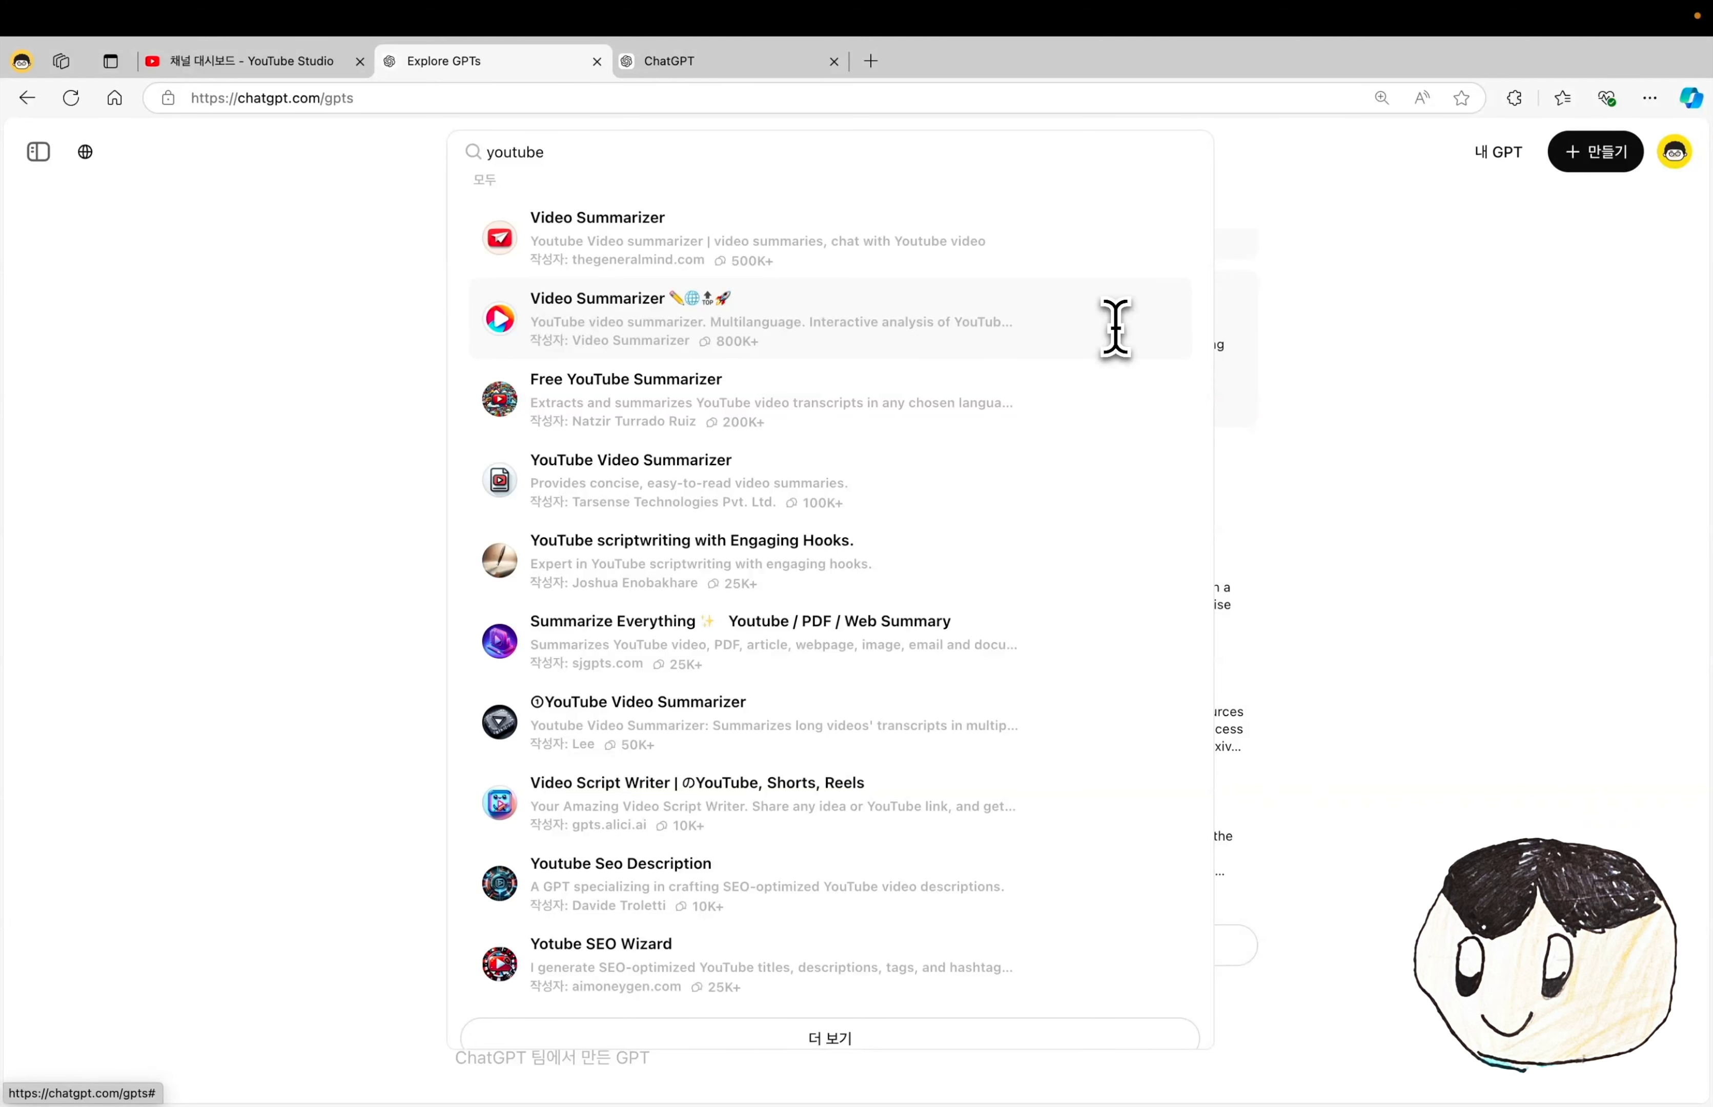
{"action": "left_click", "coordinate": [1450, 395]}
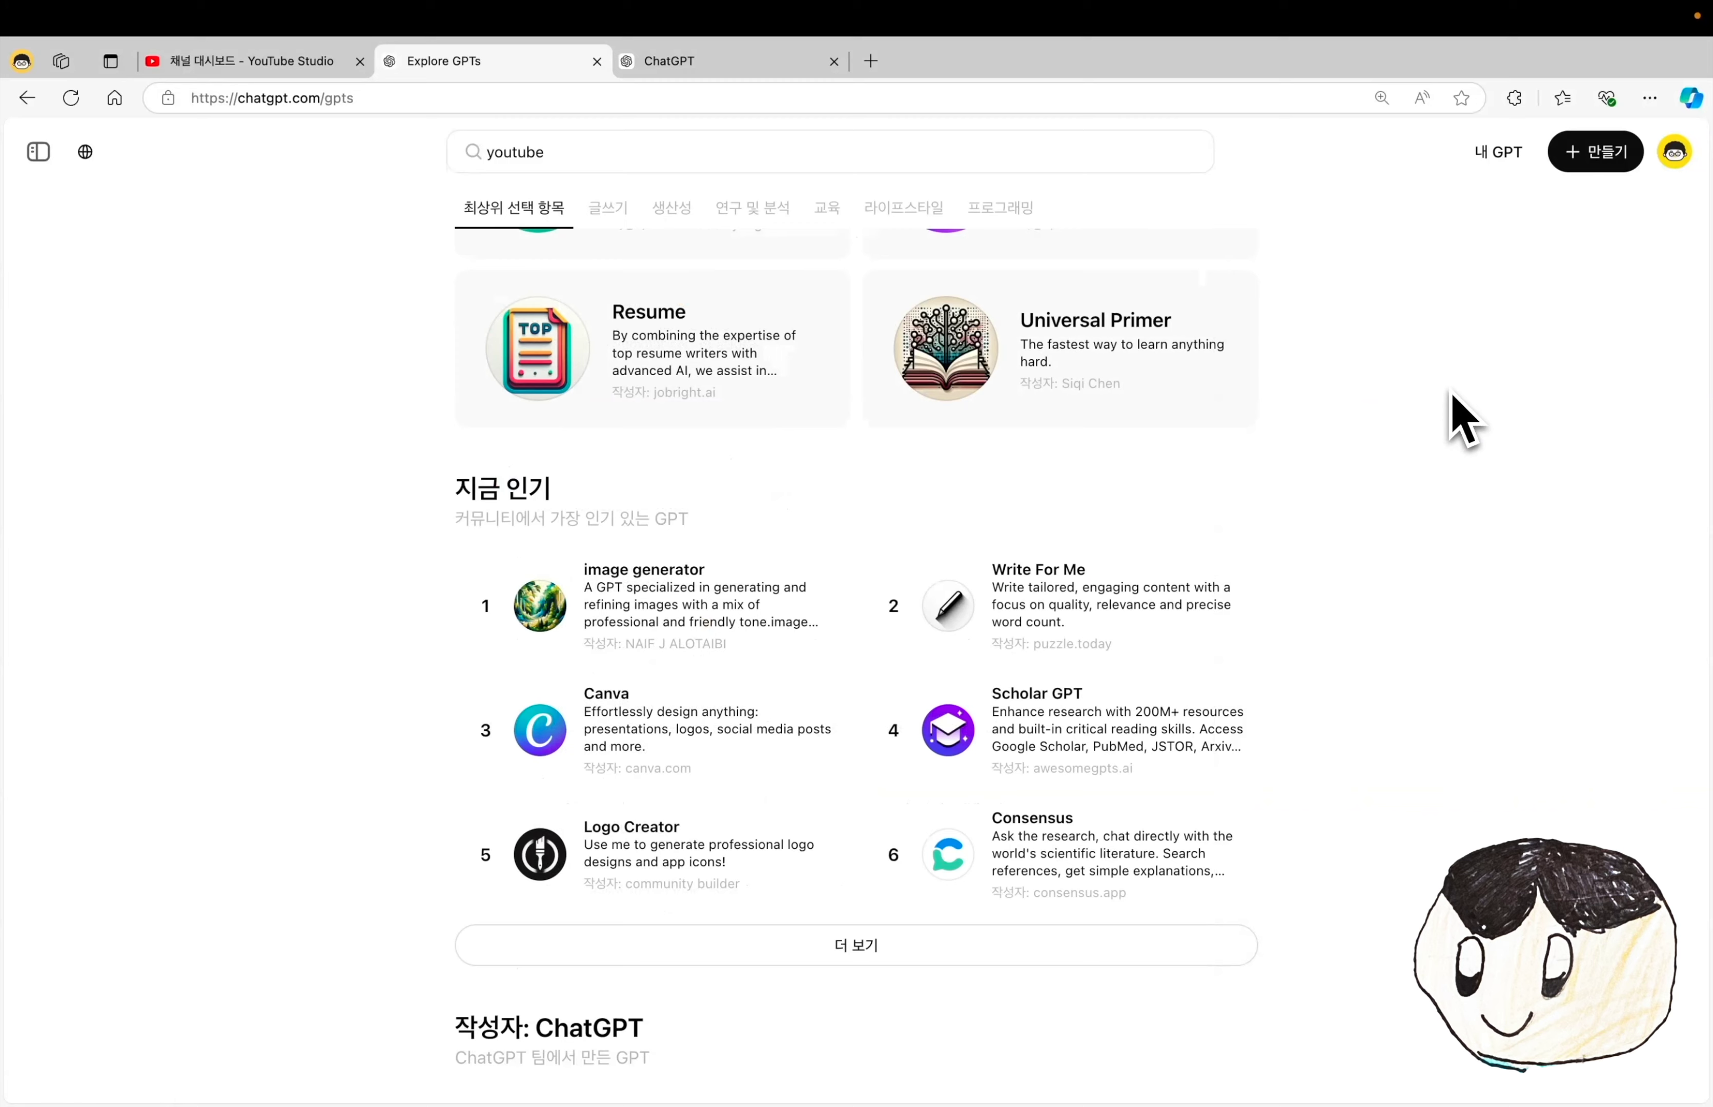
{"action": "key", "text": "ctrl+Left"}
{"action": "left_click_drag", "start_coordinate": [121, 740], "coordinate": [1078, 735]}
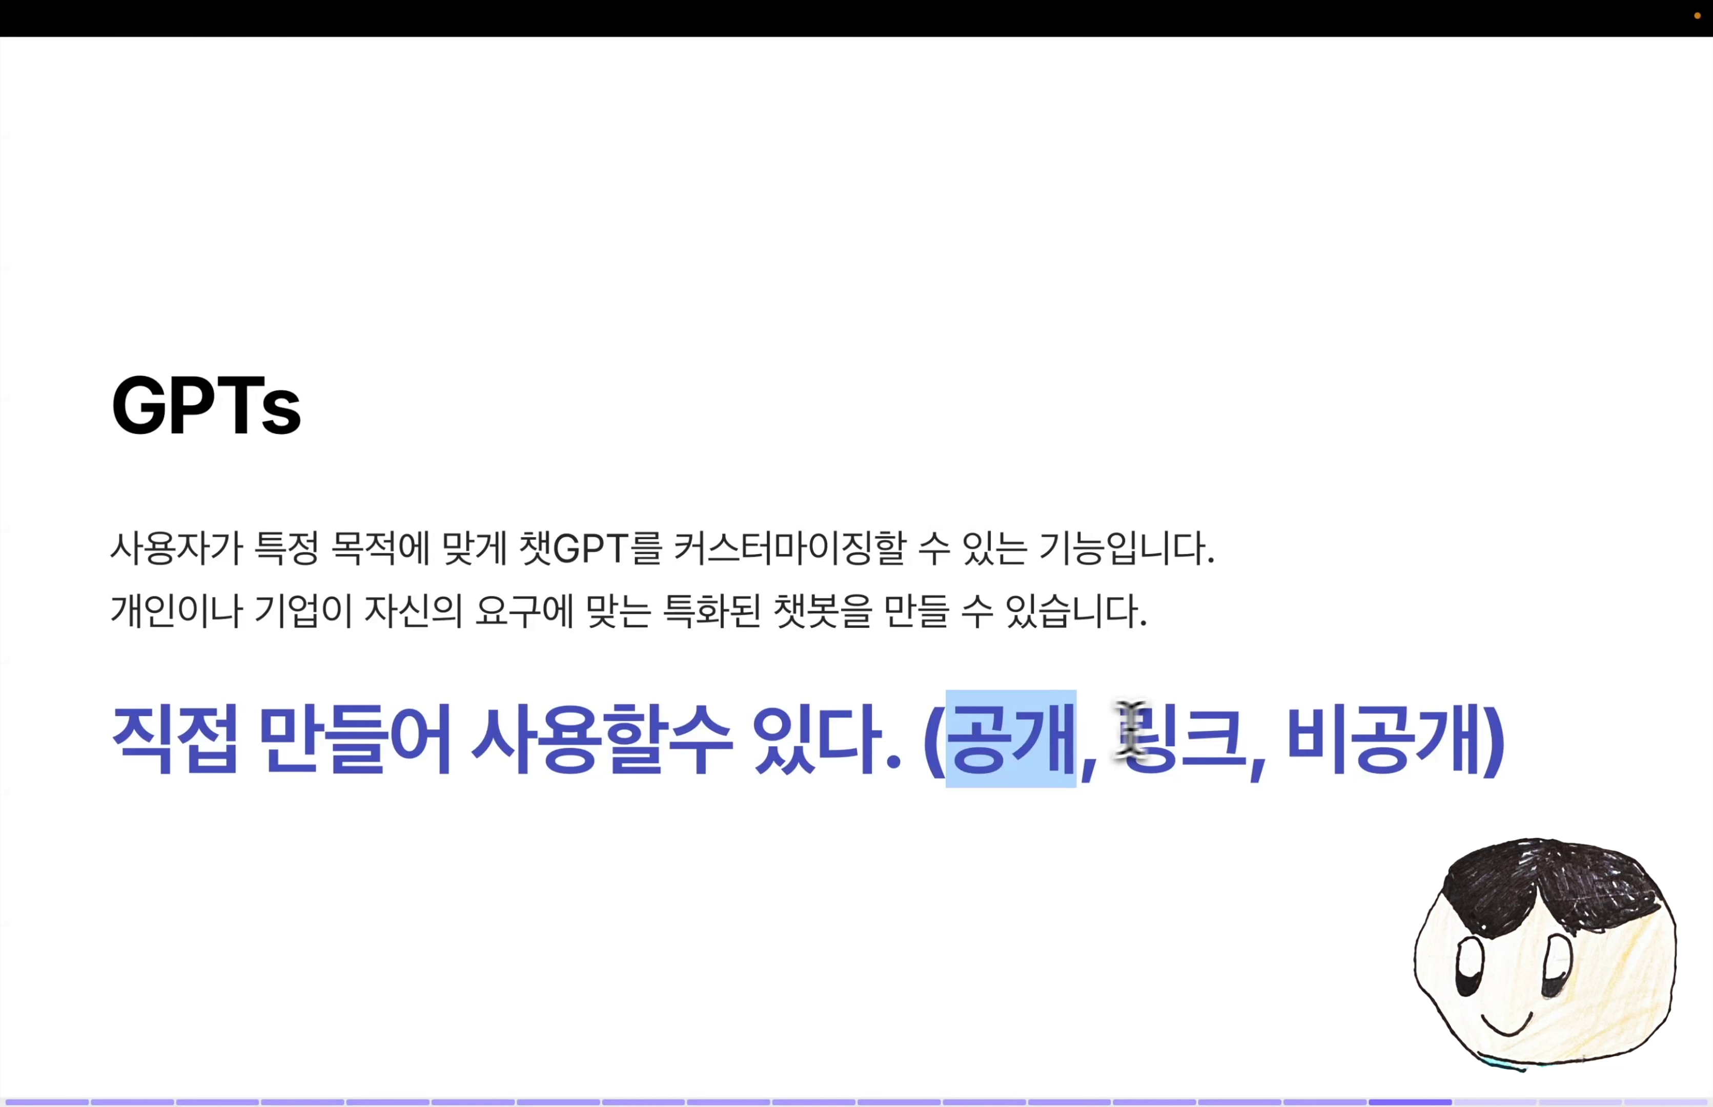
{"action": "double_click", "coordinate": [1154, 728]}
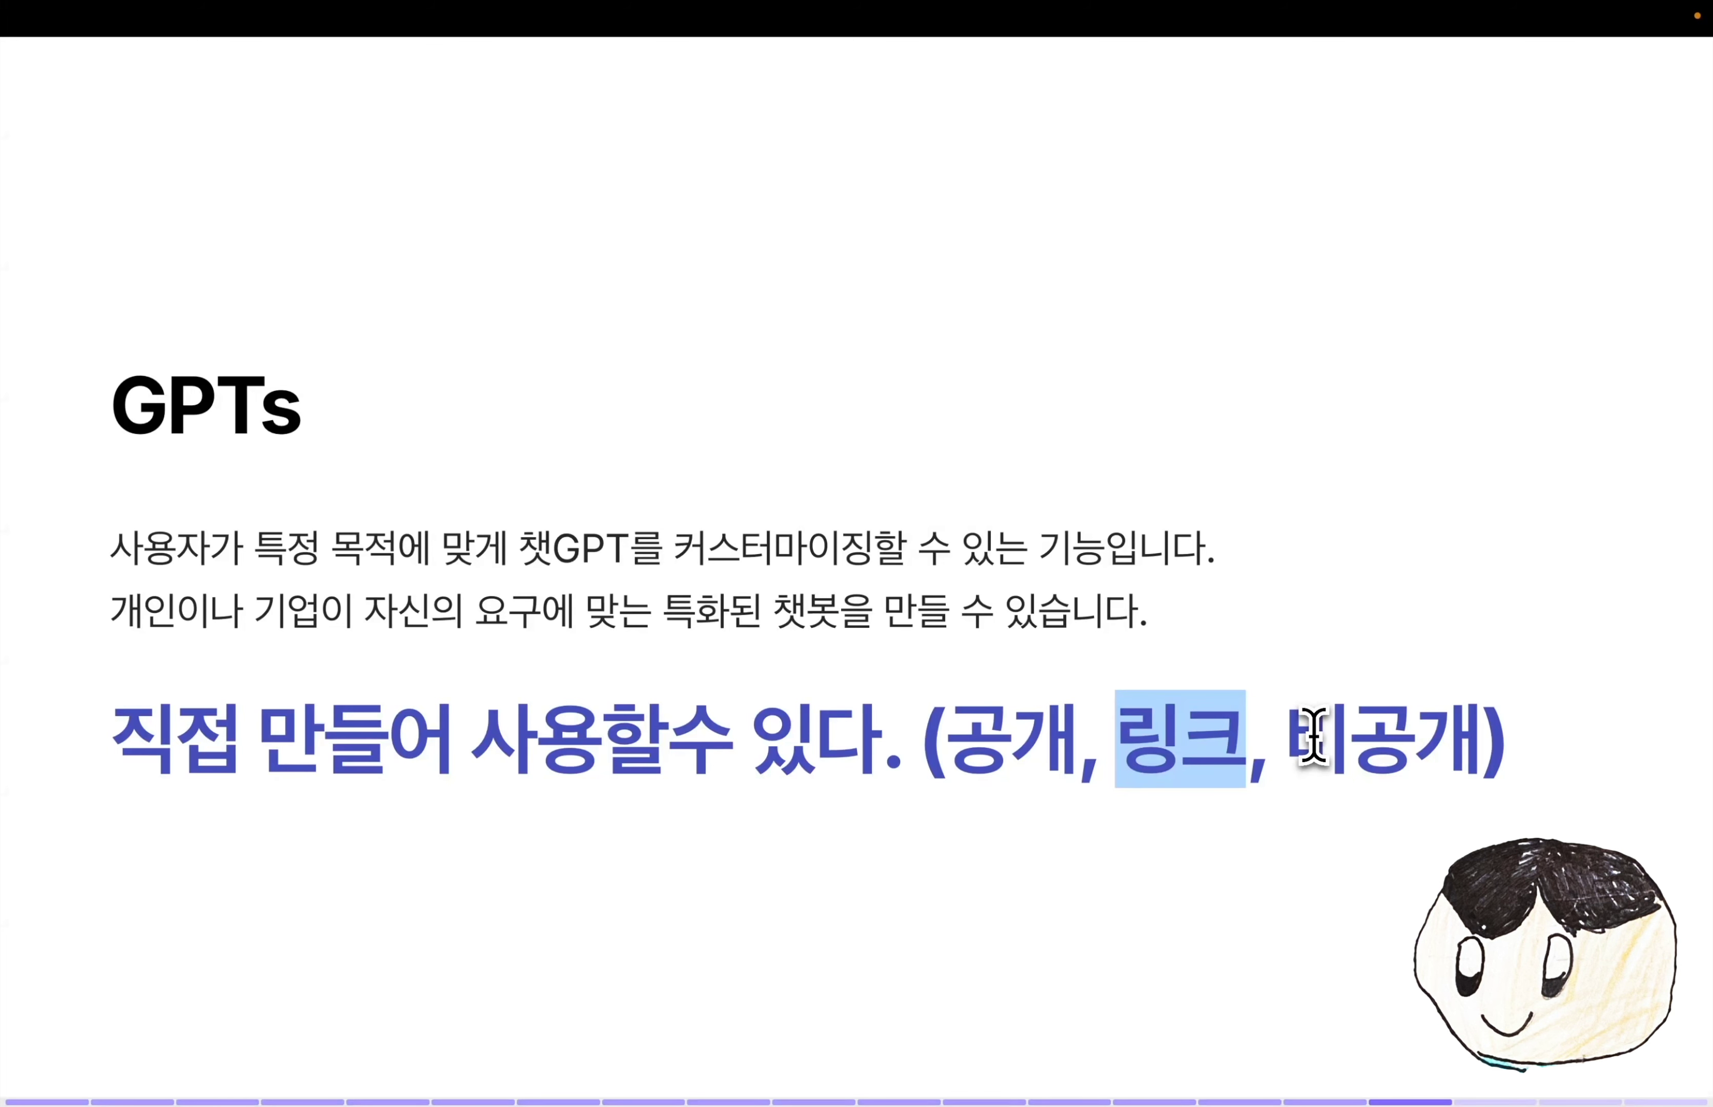
{"action": "left_click_drag", "start_coordinate": [1314, 734], "coordinate": [1487, 730]}
- Switch to the browser, view the configuration form for creating a new GPT, and return to the GPT store
{"action": "key", "text": "super+Tab"}
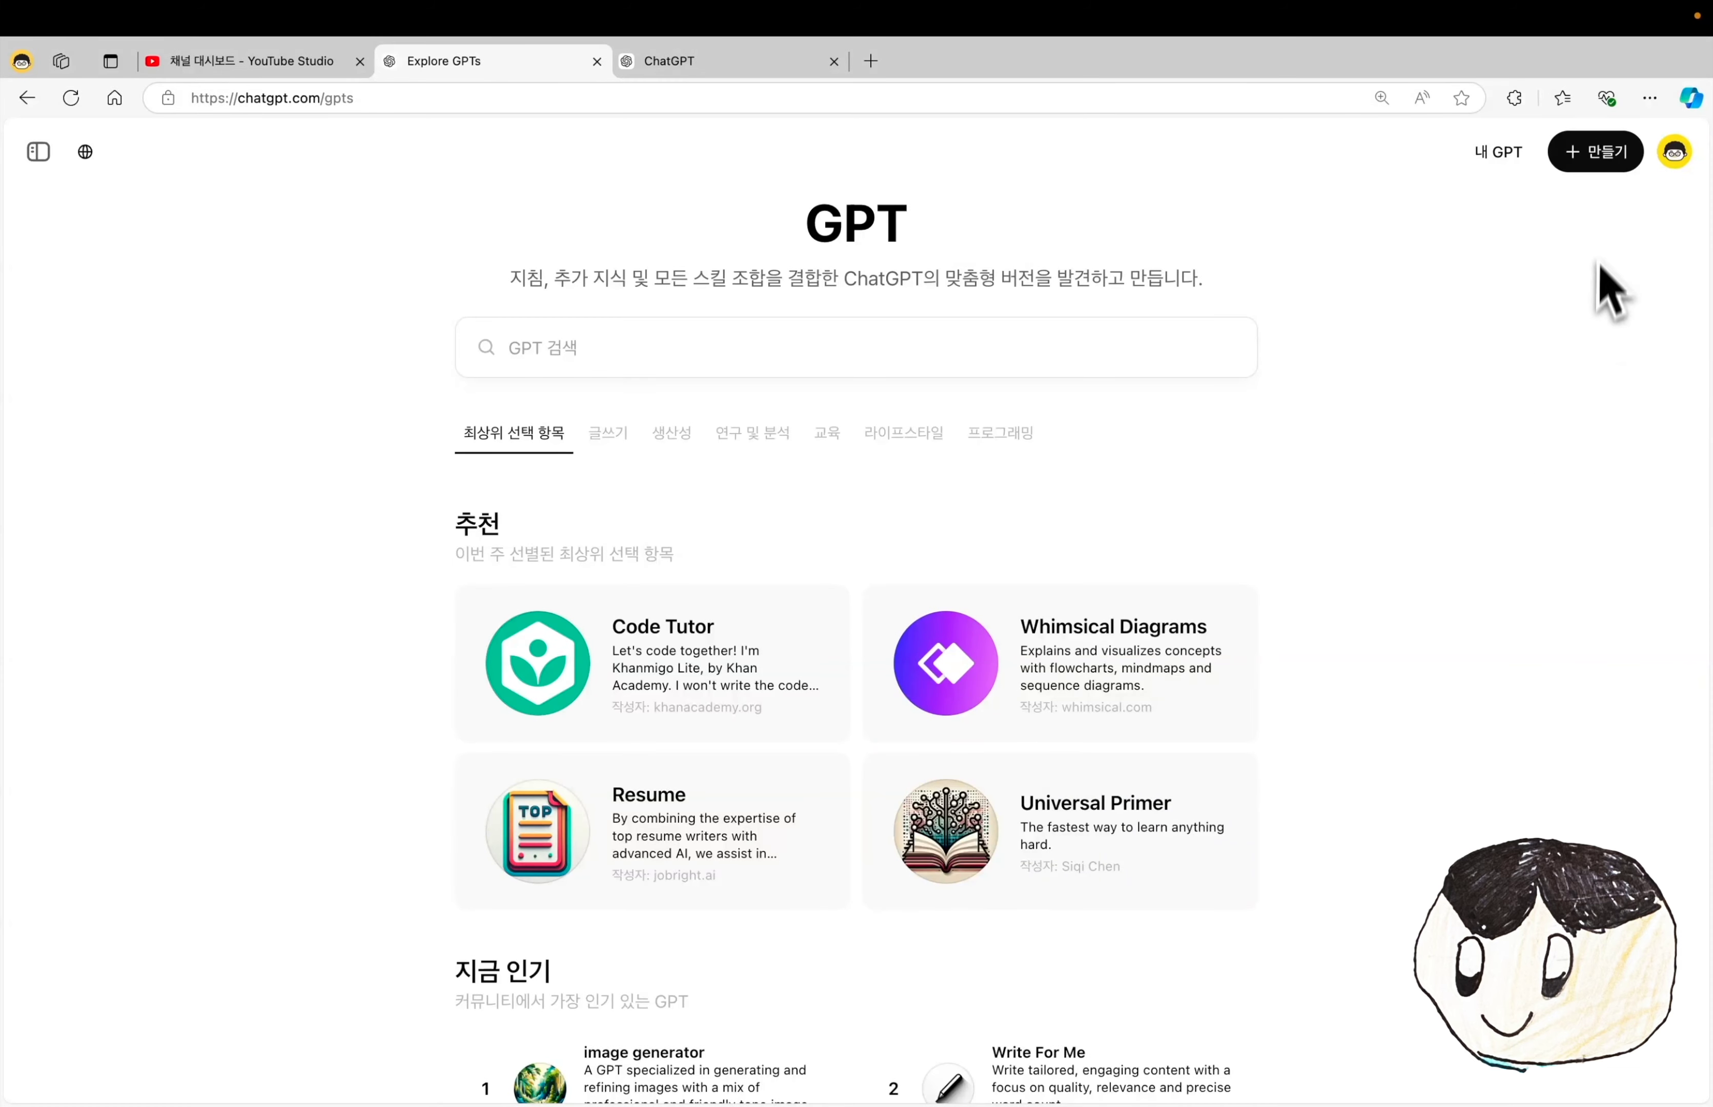
{"action": "left_click", "coordinate": [1598, 176]}
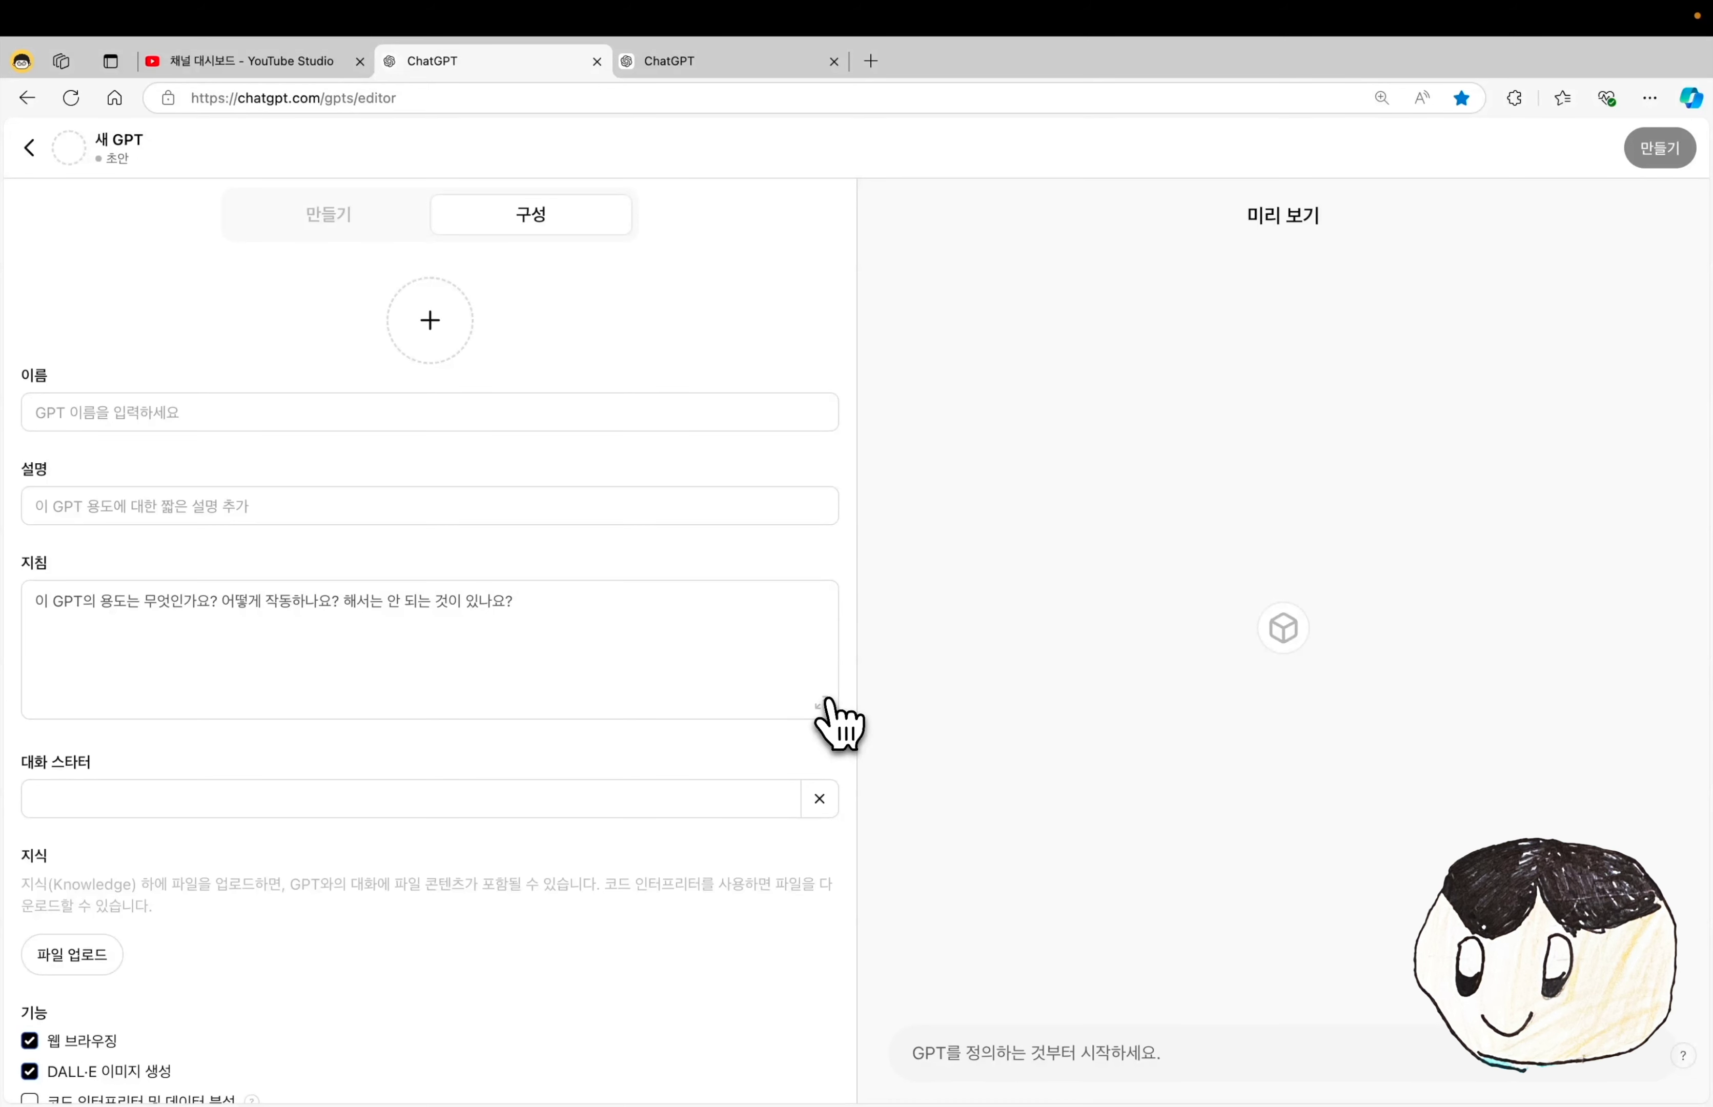
{"action": "key", "text": "super+bracketleft"}
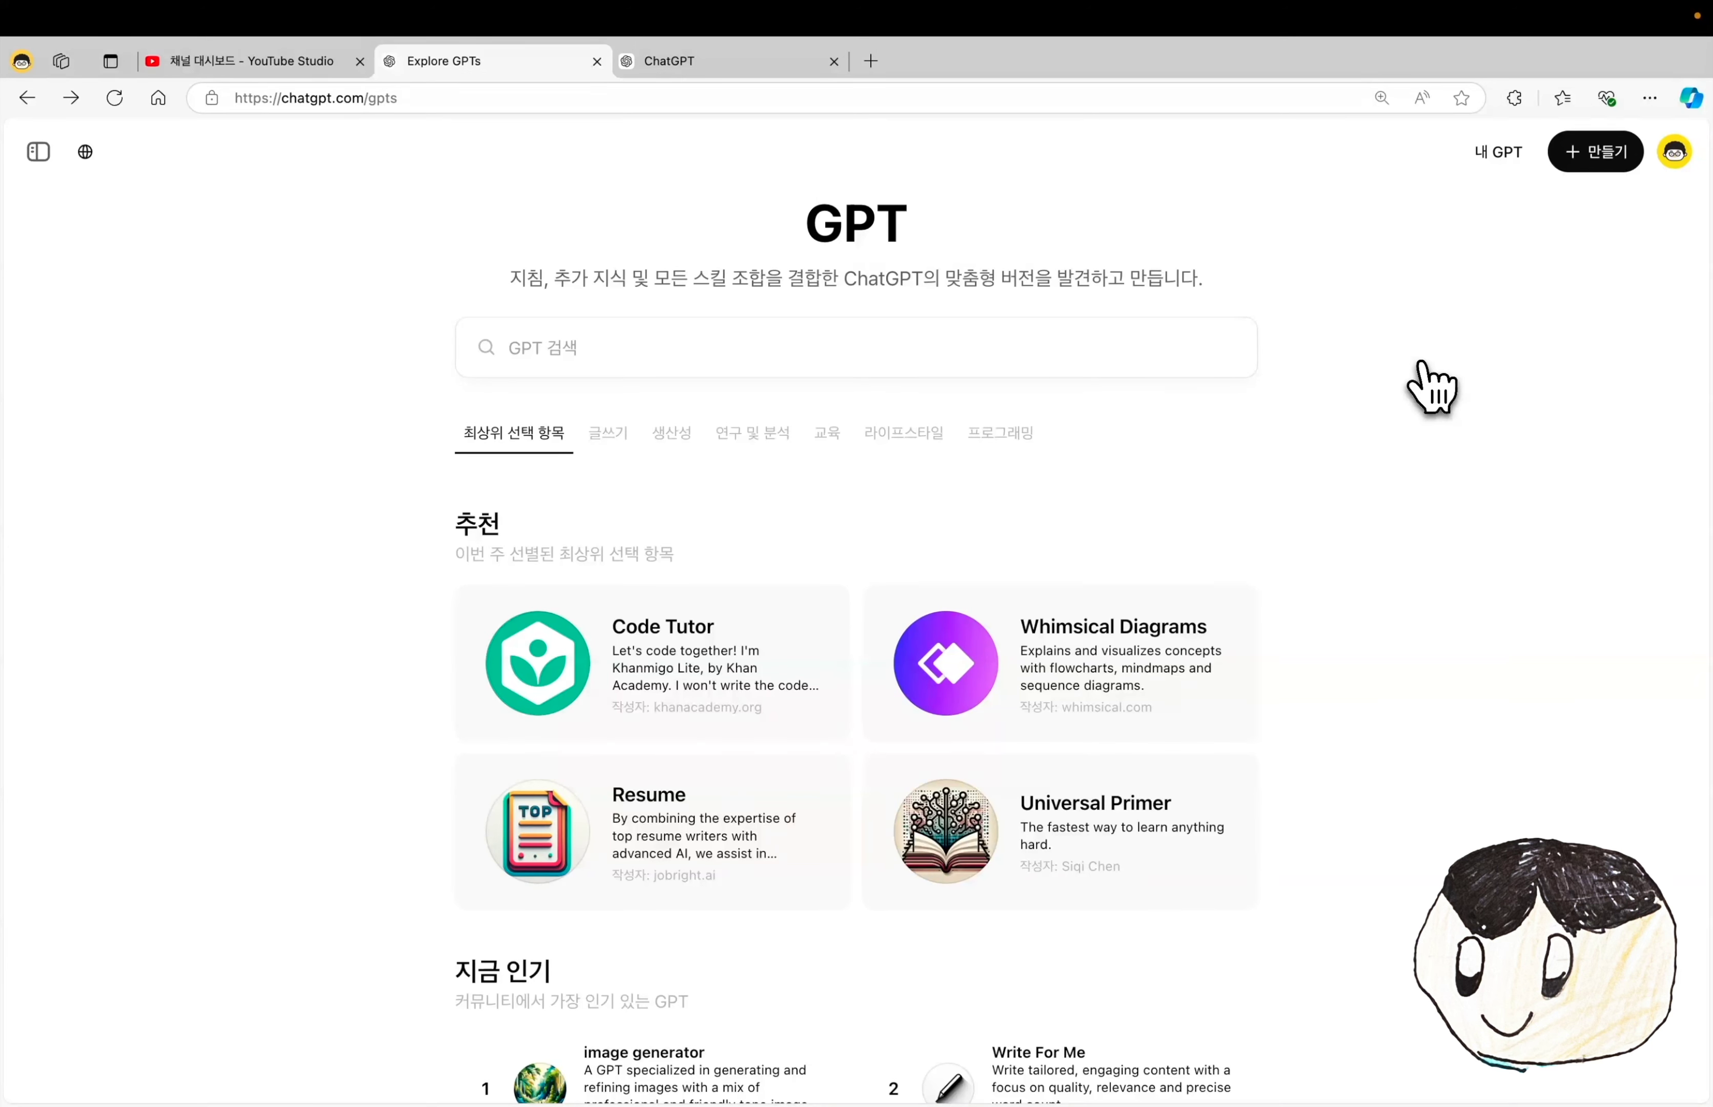
{"action": "key", "text": "ctrl+Tab"}
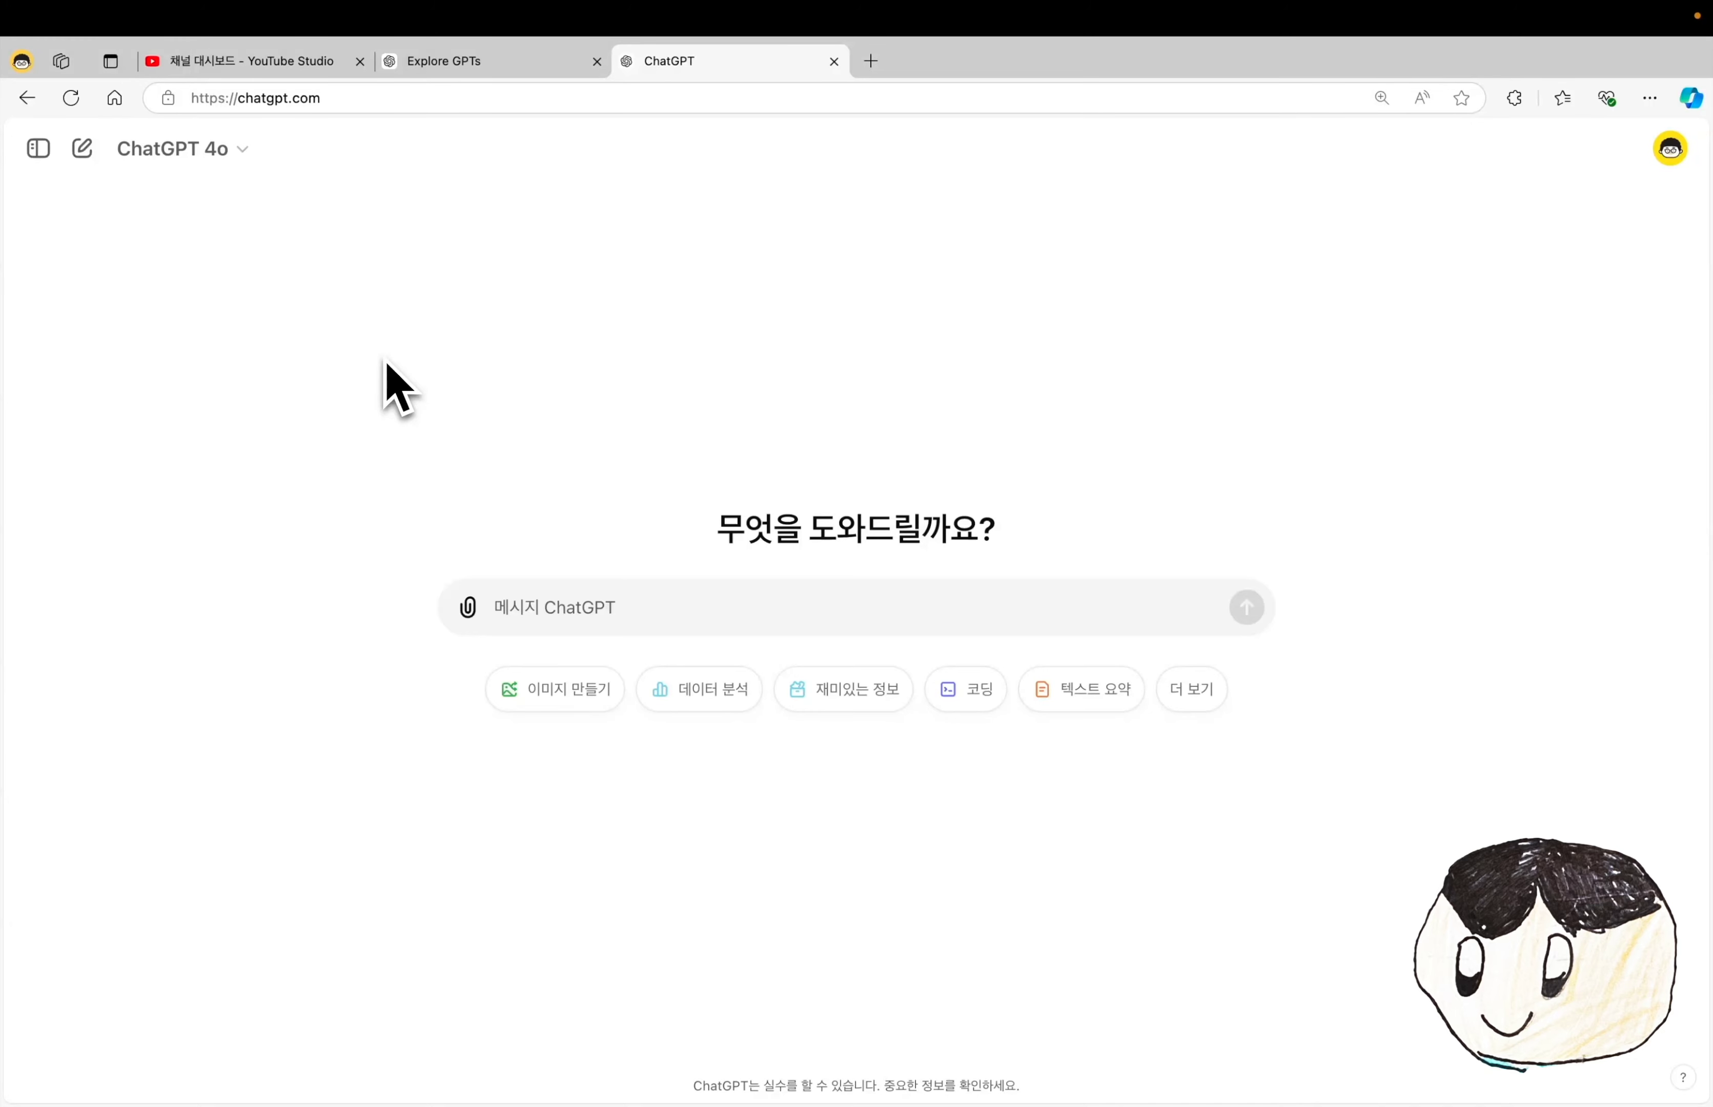
{"action": "key", "text": "ctrl+shift+Tab"}
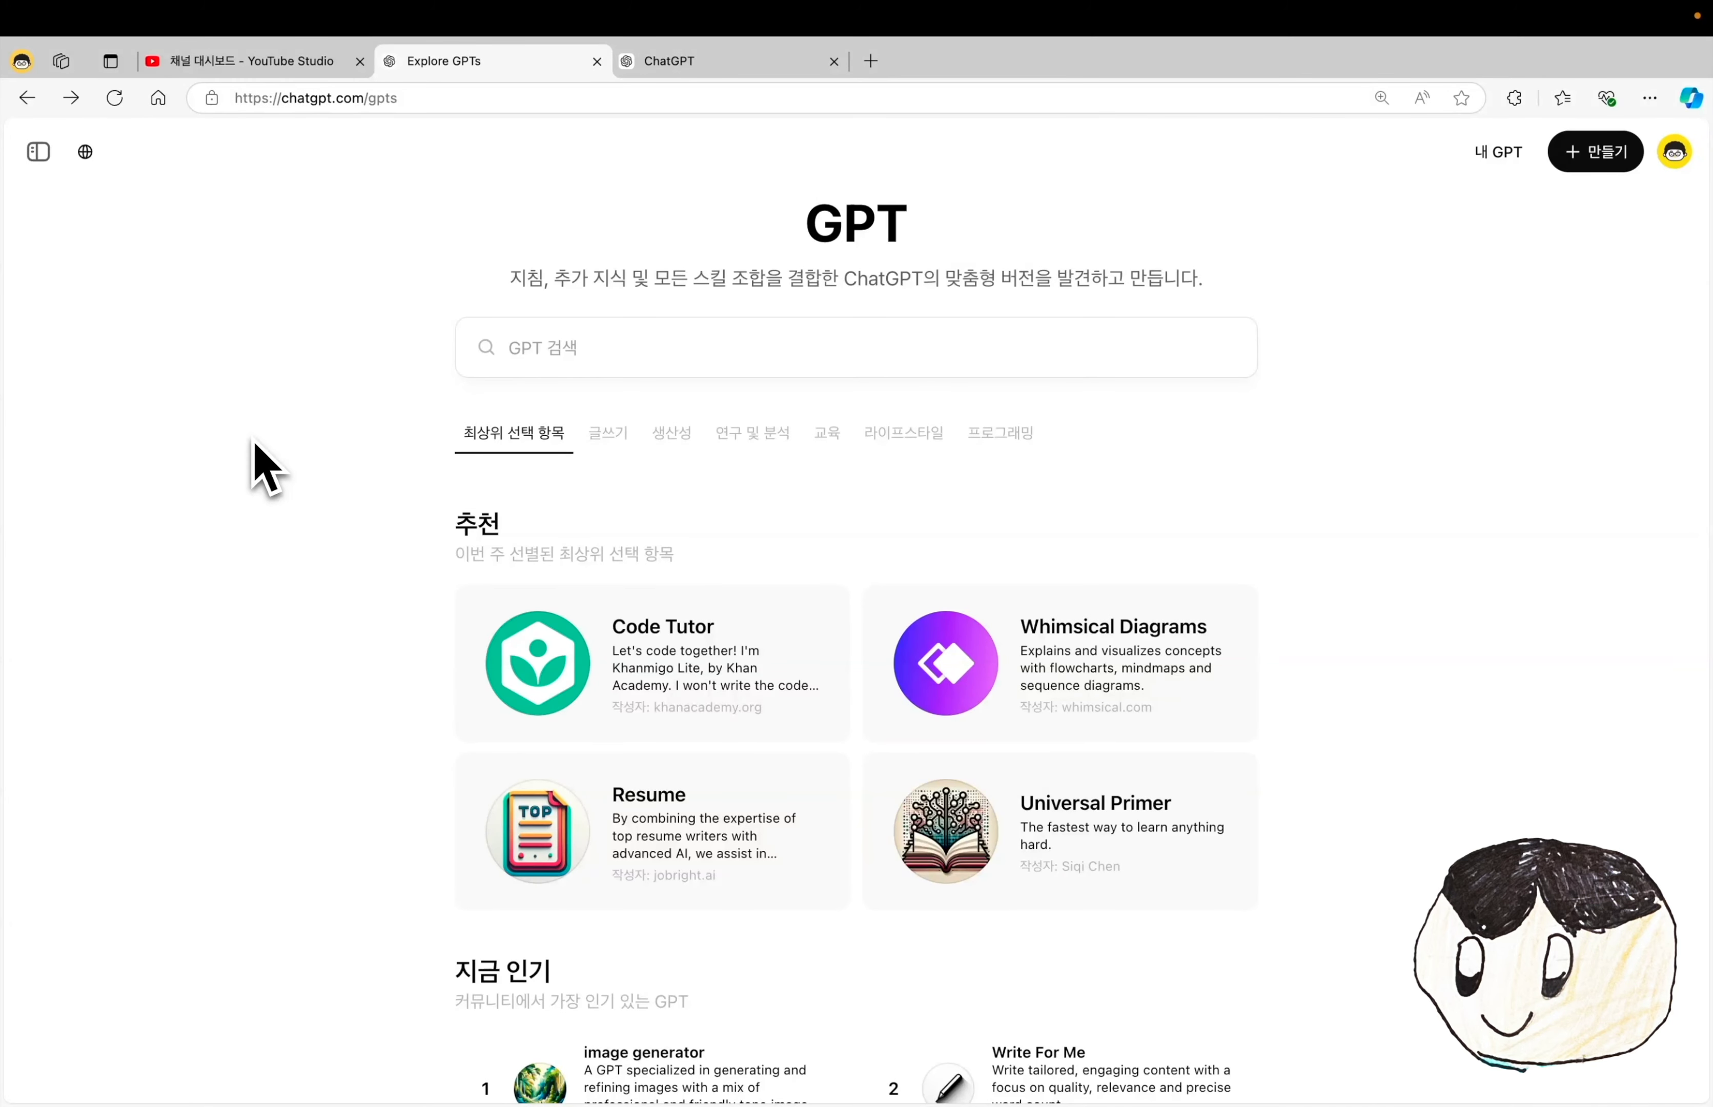
{"action": "scroll", "coordinate": [266, 468], "scroll_direction": "down", "scroll_amount": 7}
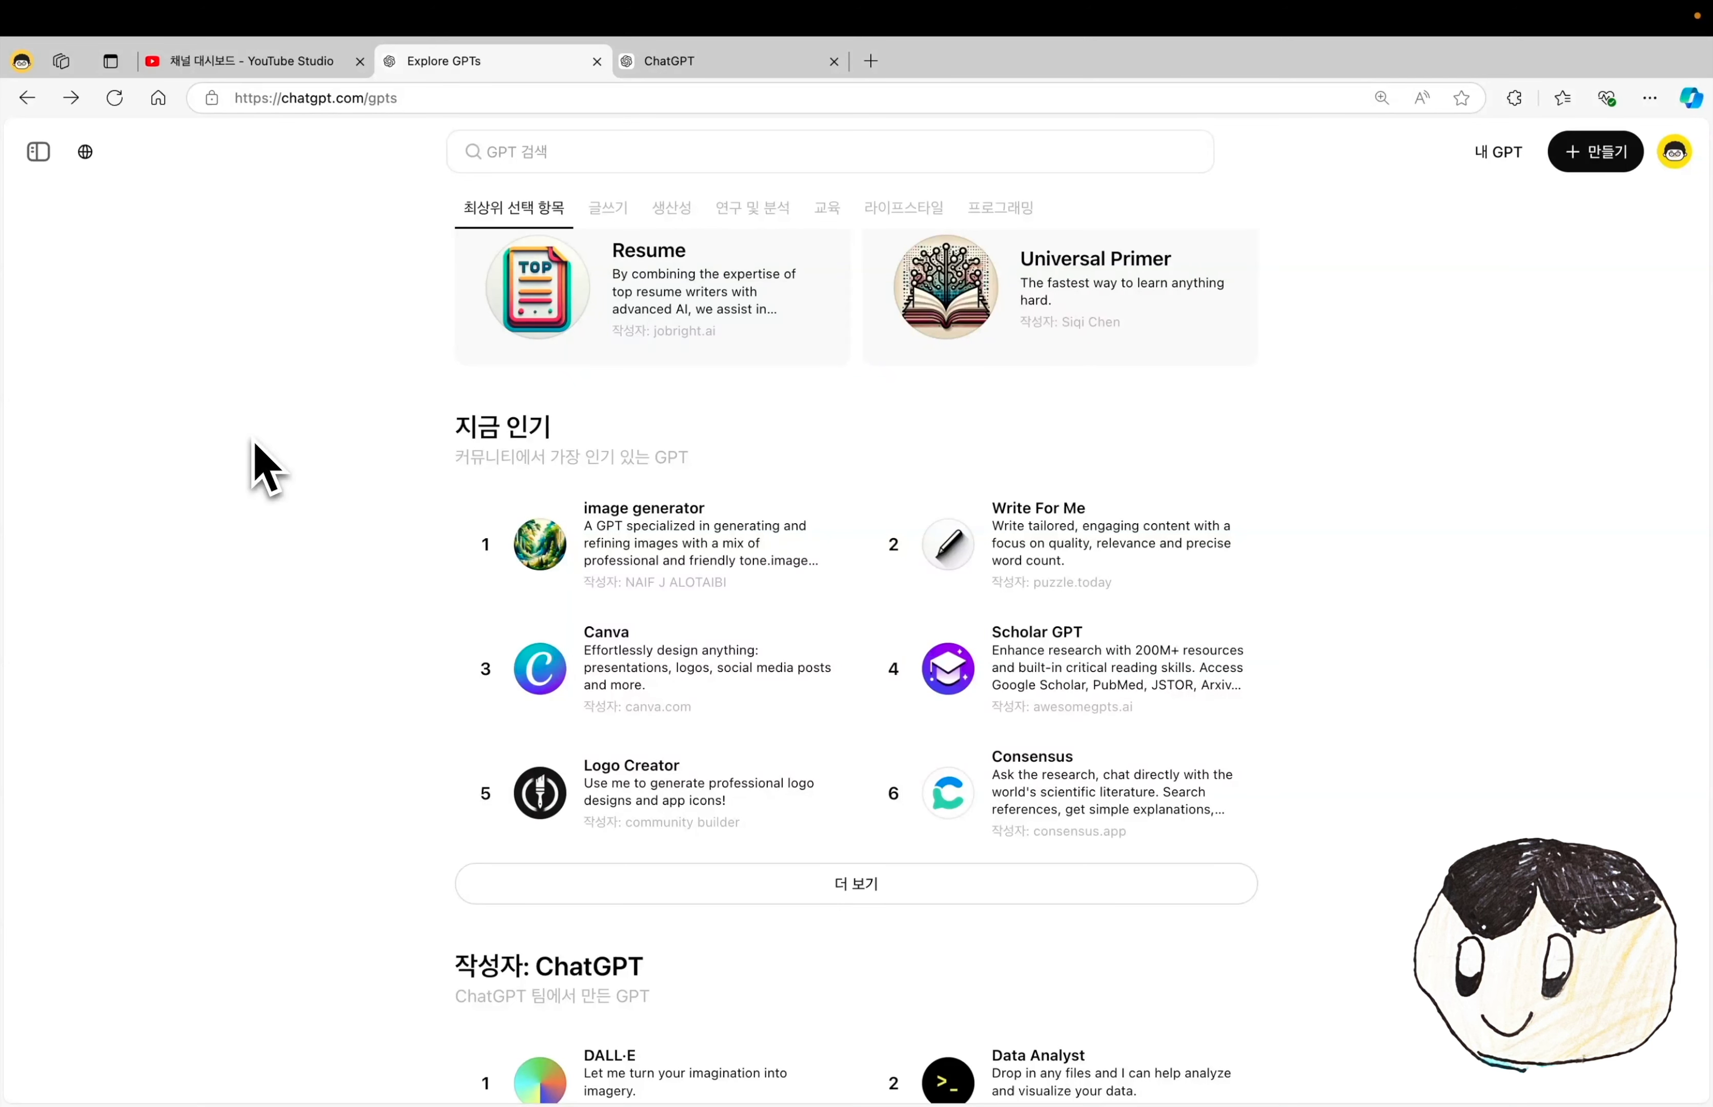
{"action": "scroll", "coordinate": [266, 468], "scroll_direction": "up", "scroll_amount": 7}
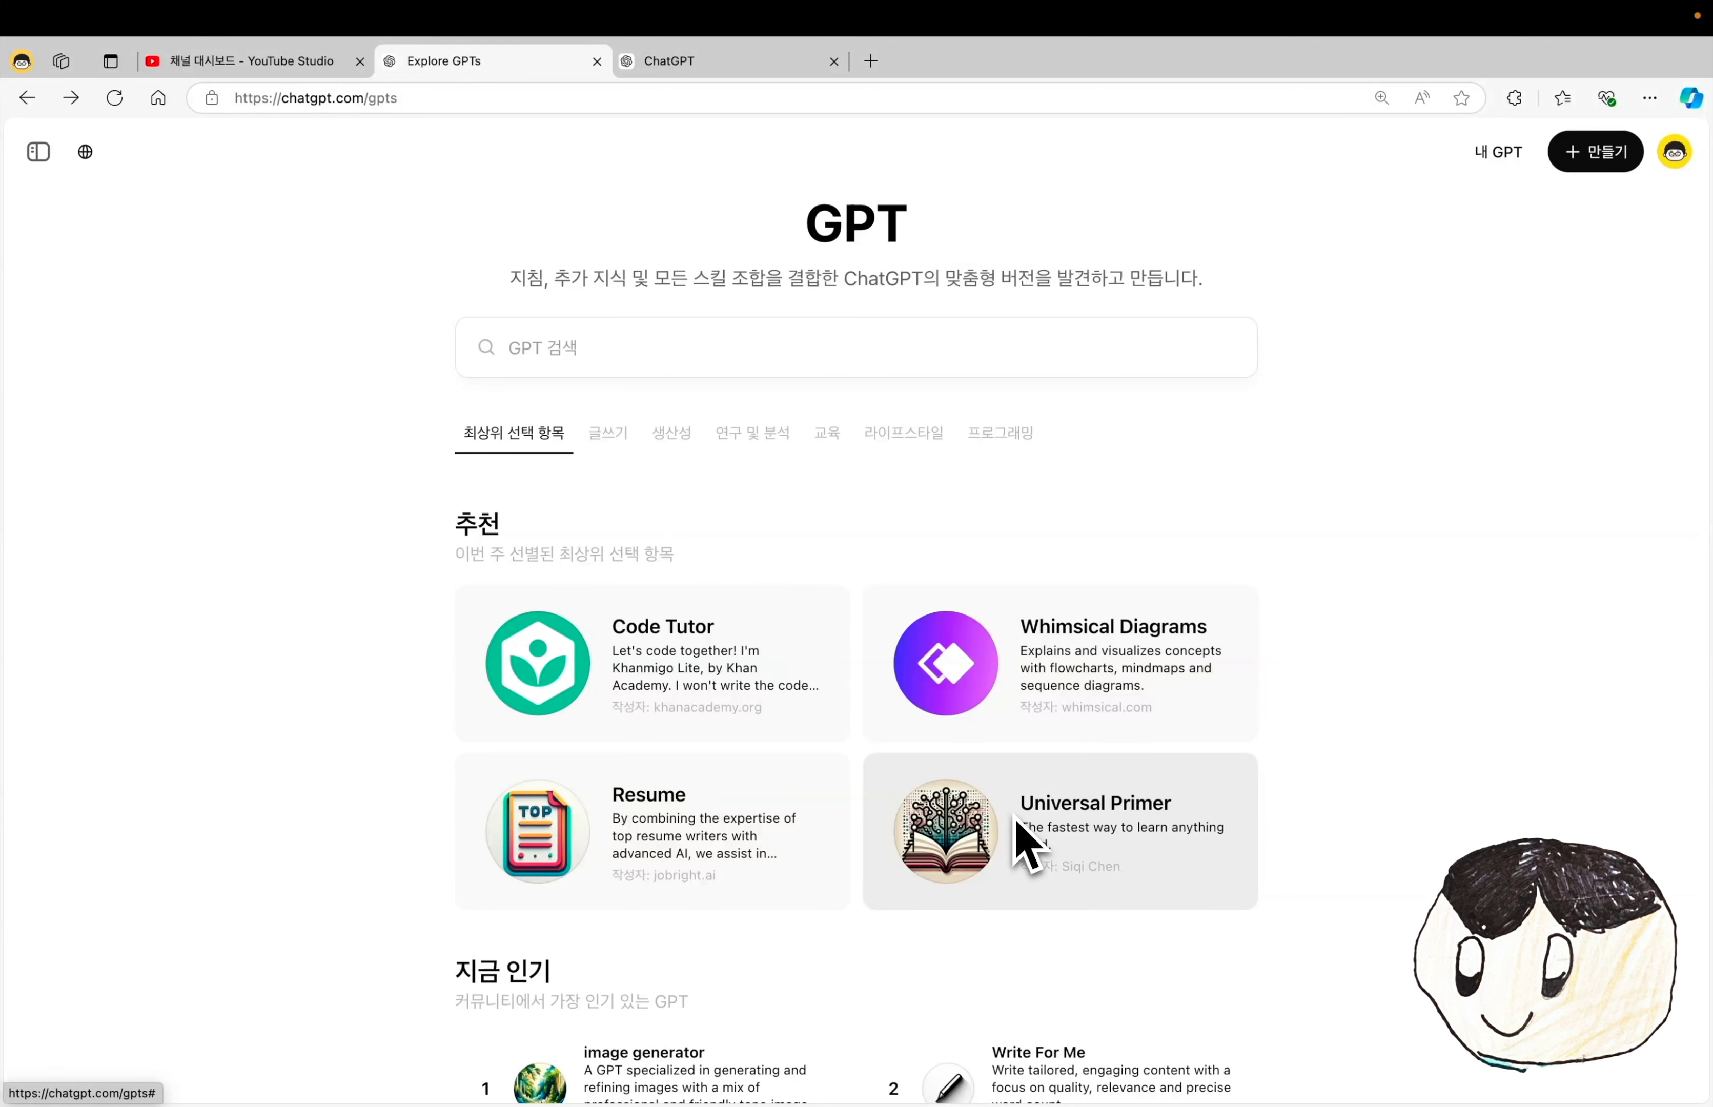
- Start a chat with the trending "Scholar GPT" and send "스마트폰 중독과 관련된 논문"
{"action": "scroll", "coordinate": [1022, 828], "scroll_direction": "down", "scroll_amount": 10}
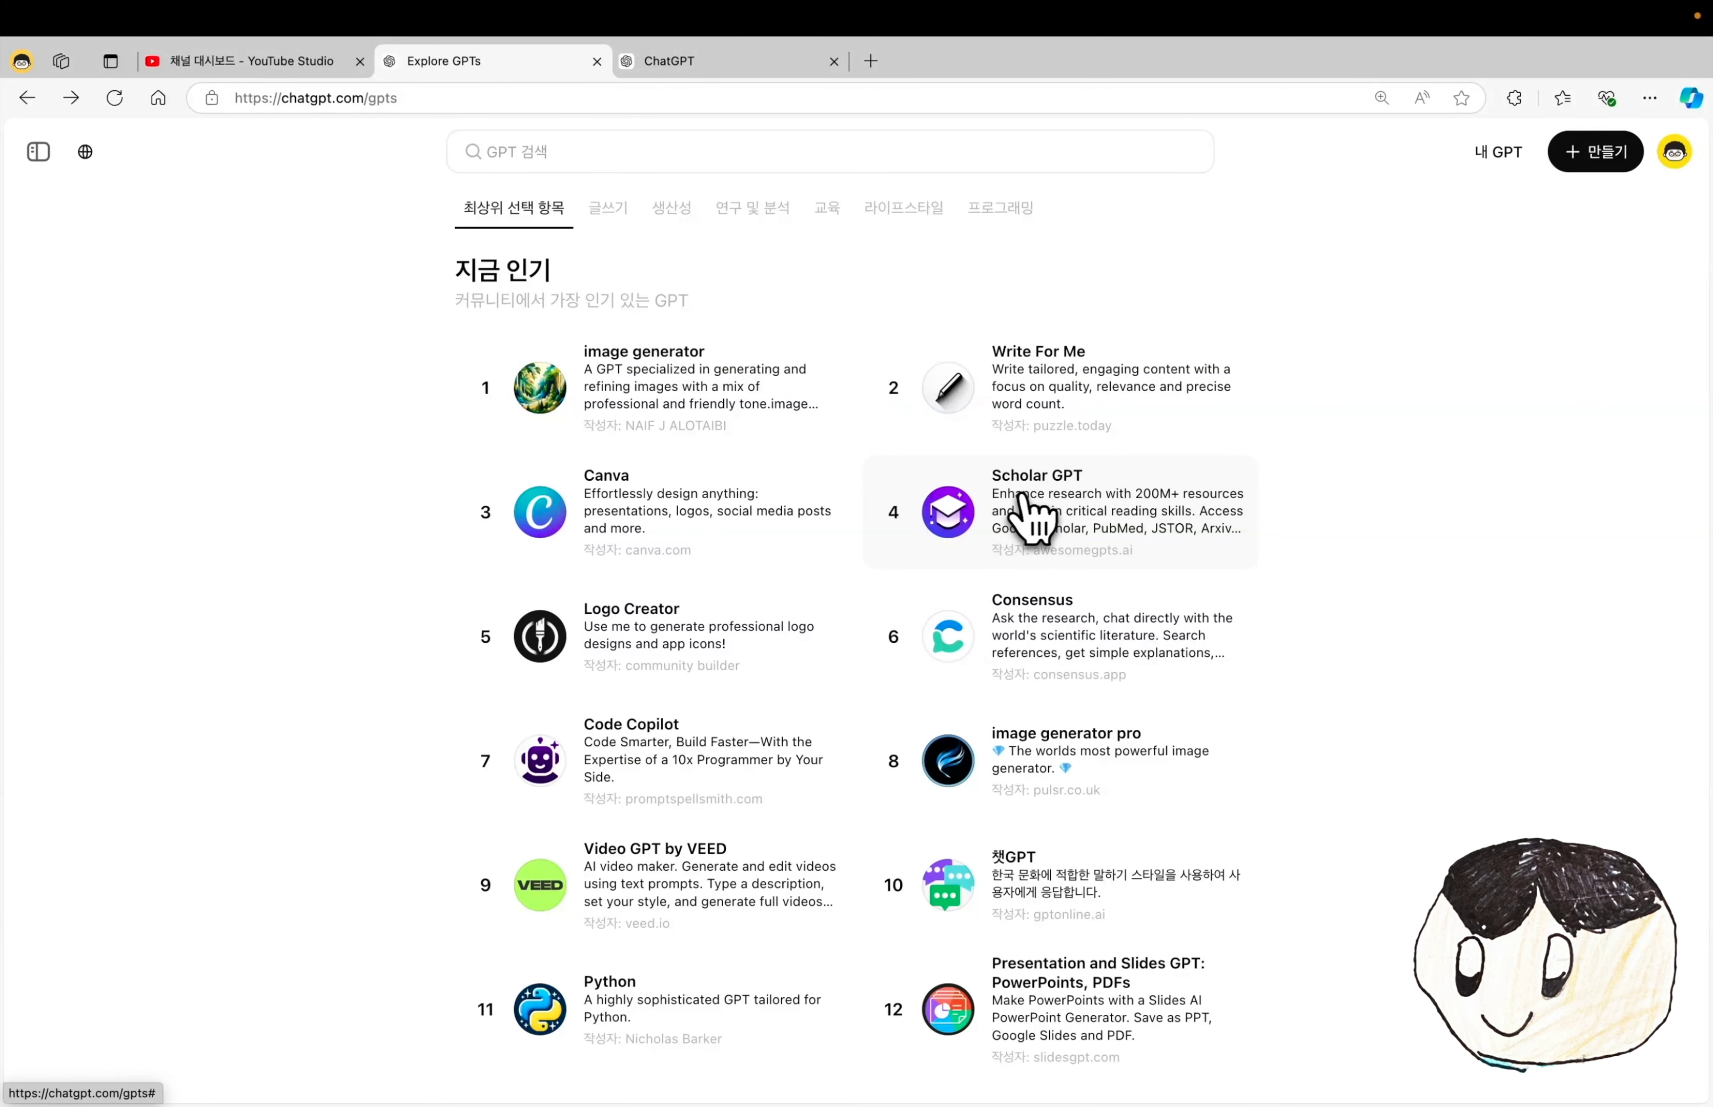
{"action": "left_click", "coordinate": [1061, 497]}
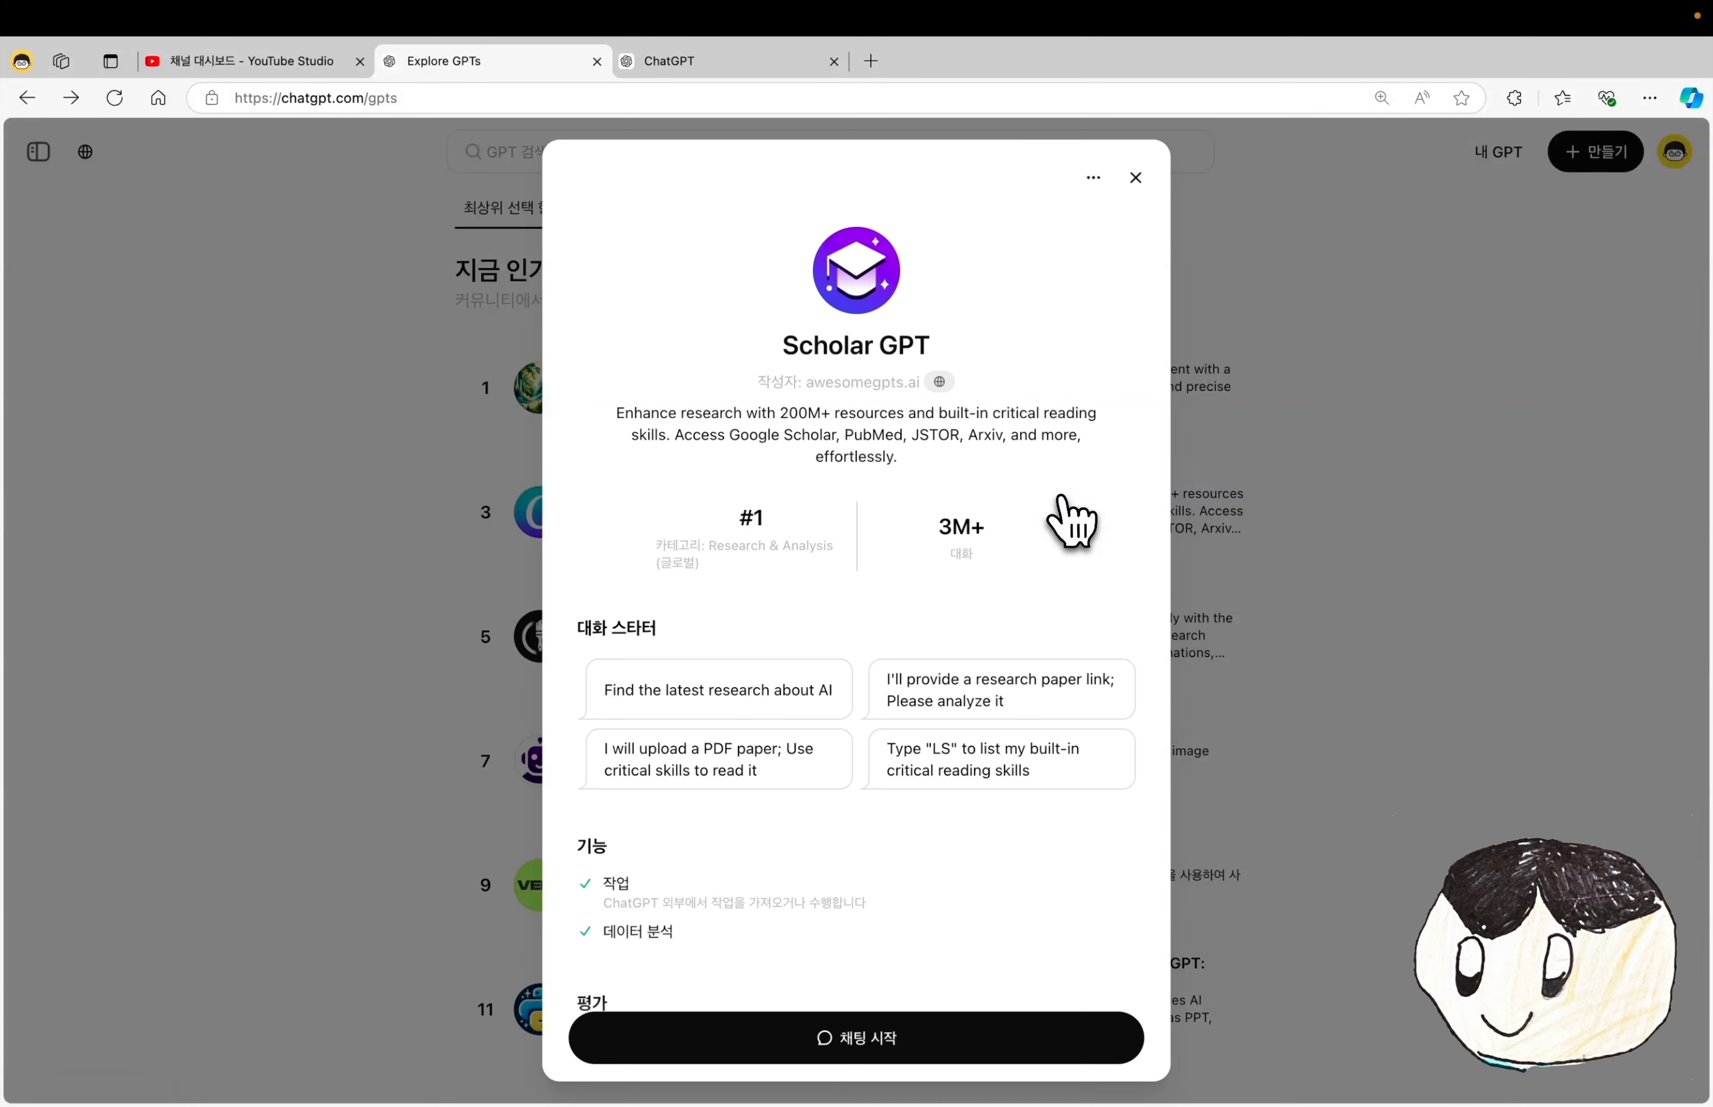
{"action": "left_click", "coordinate": [925, 1054]}
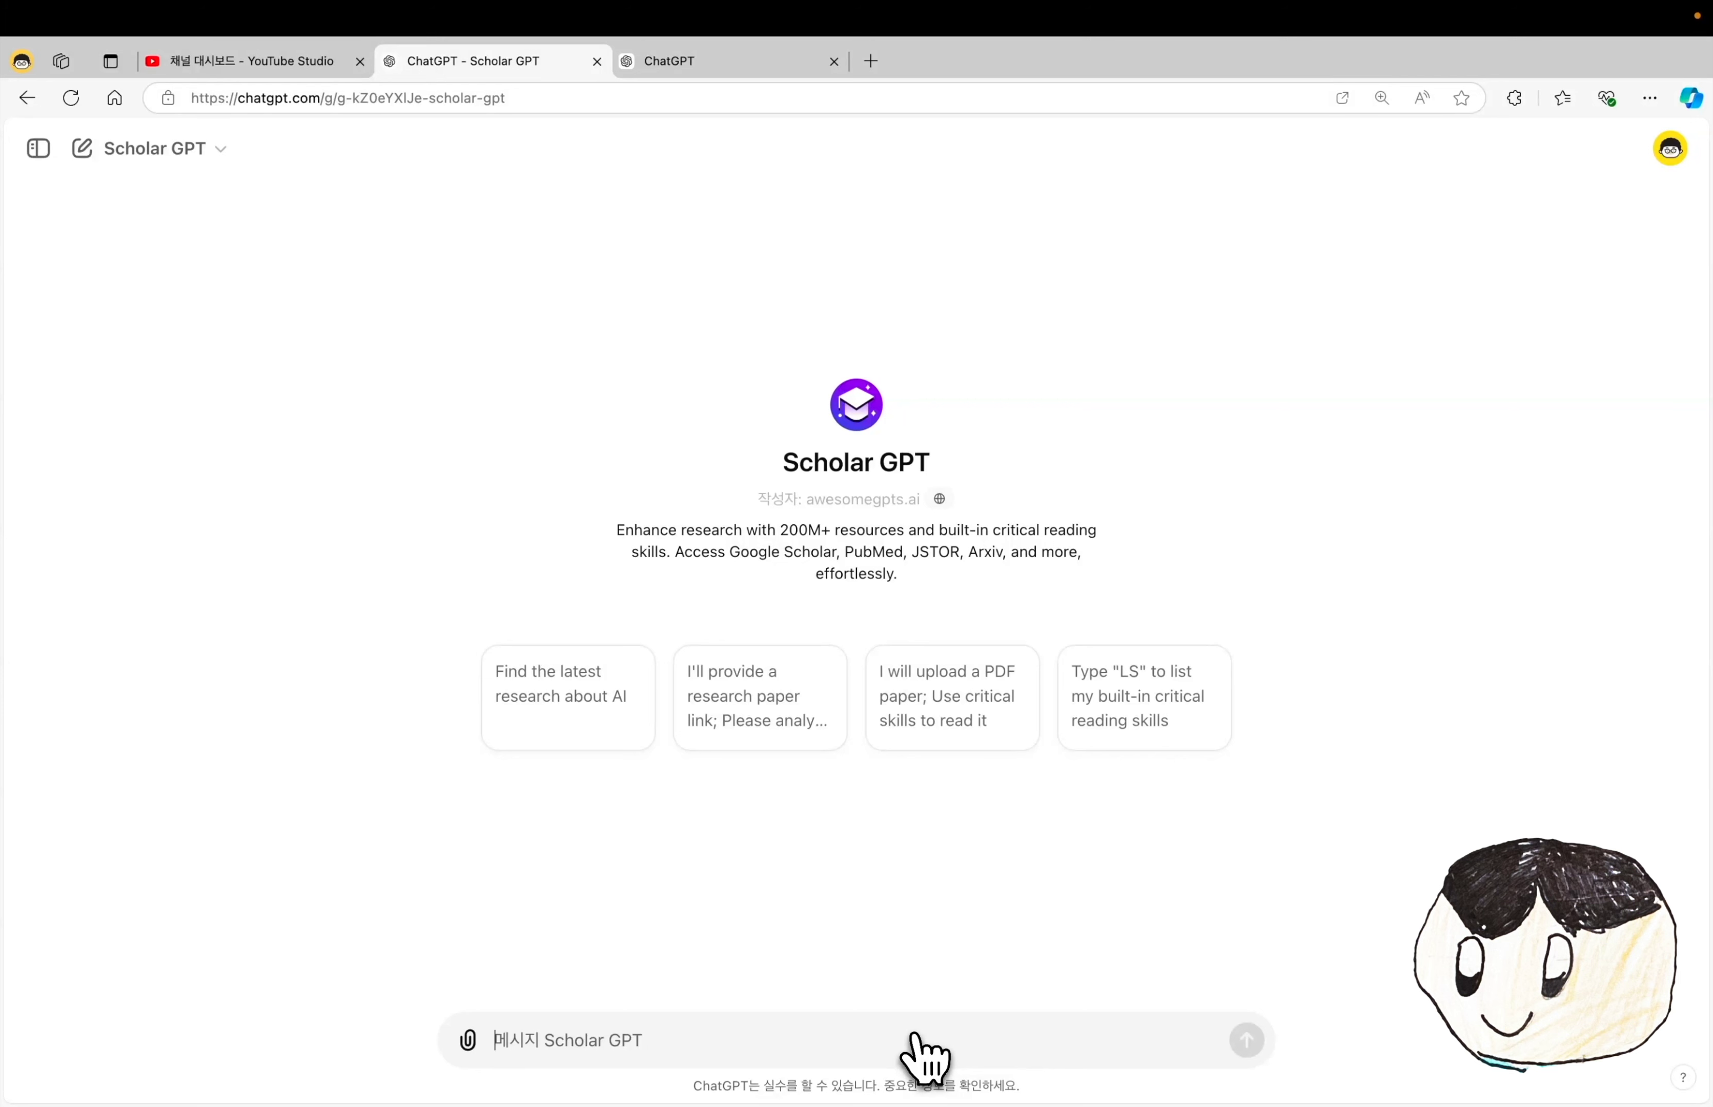
{"action": "type", "text": "스마트폰 중독과 관련된 논문"}
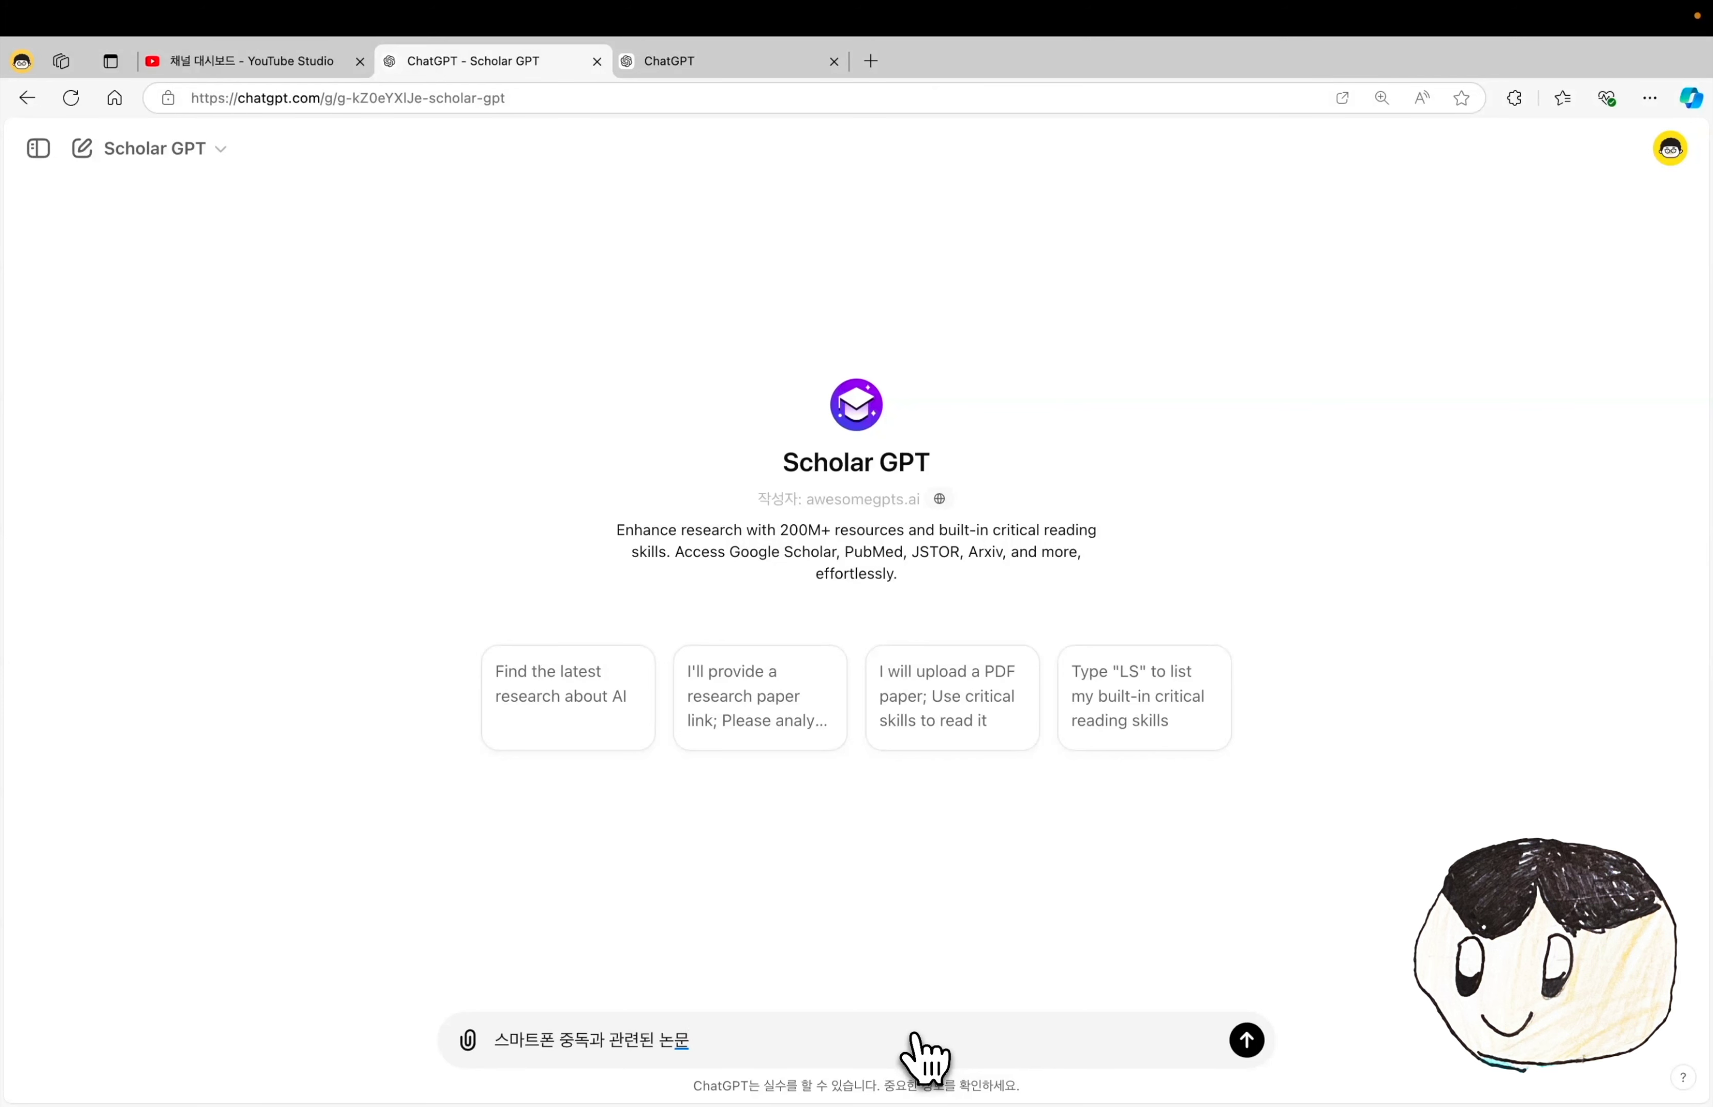
{"action": "key", "text": "Return"}
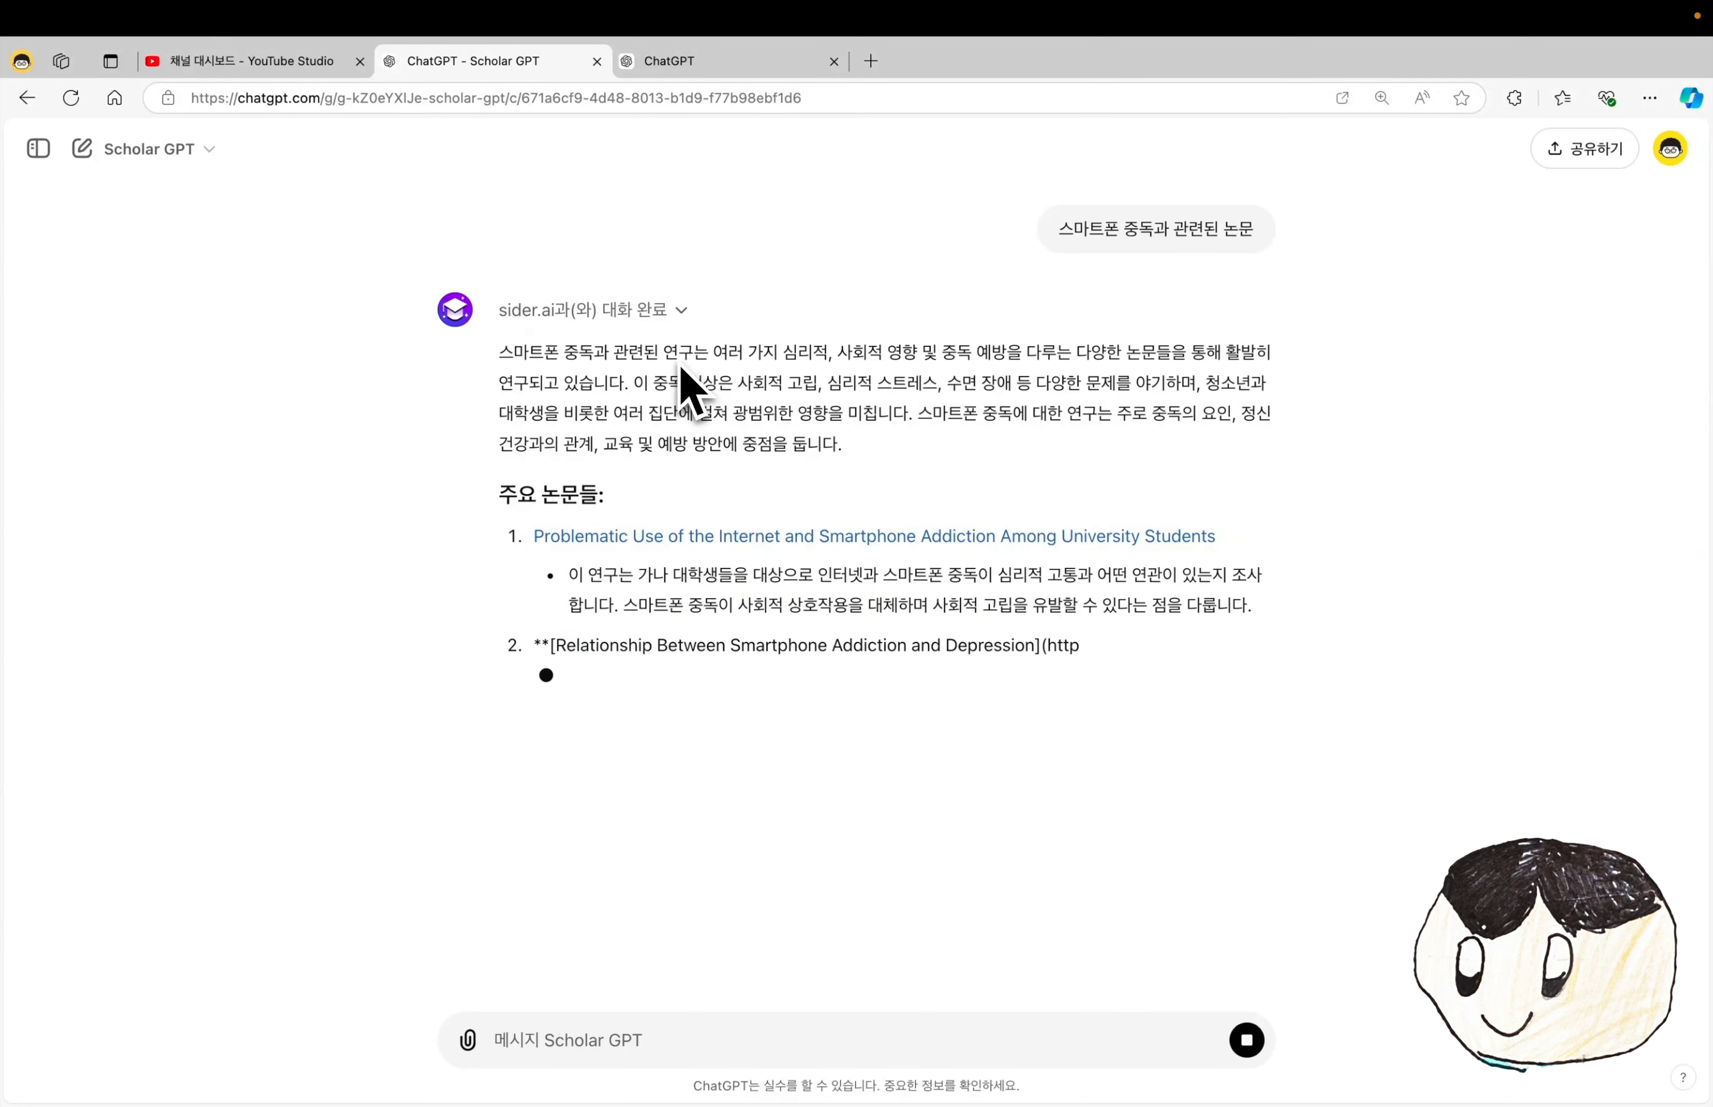
- Read the introduction and the first listed paper in Scholar GPT's answer about smartphone addiction
{"action": "left_click_drag", "start_coordinate": [501, 351], "coordinate": [888, 470]}
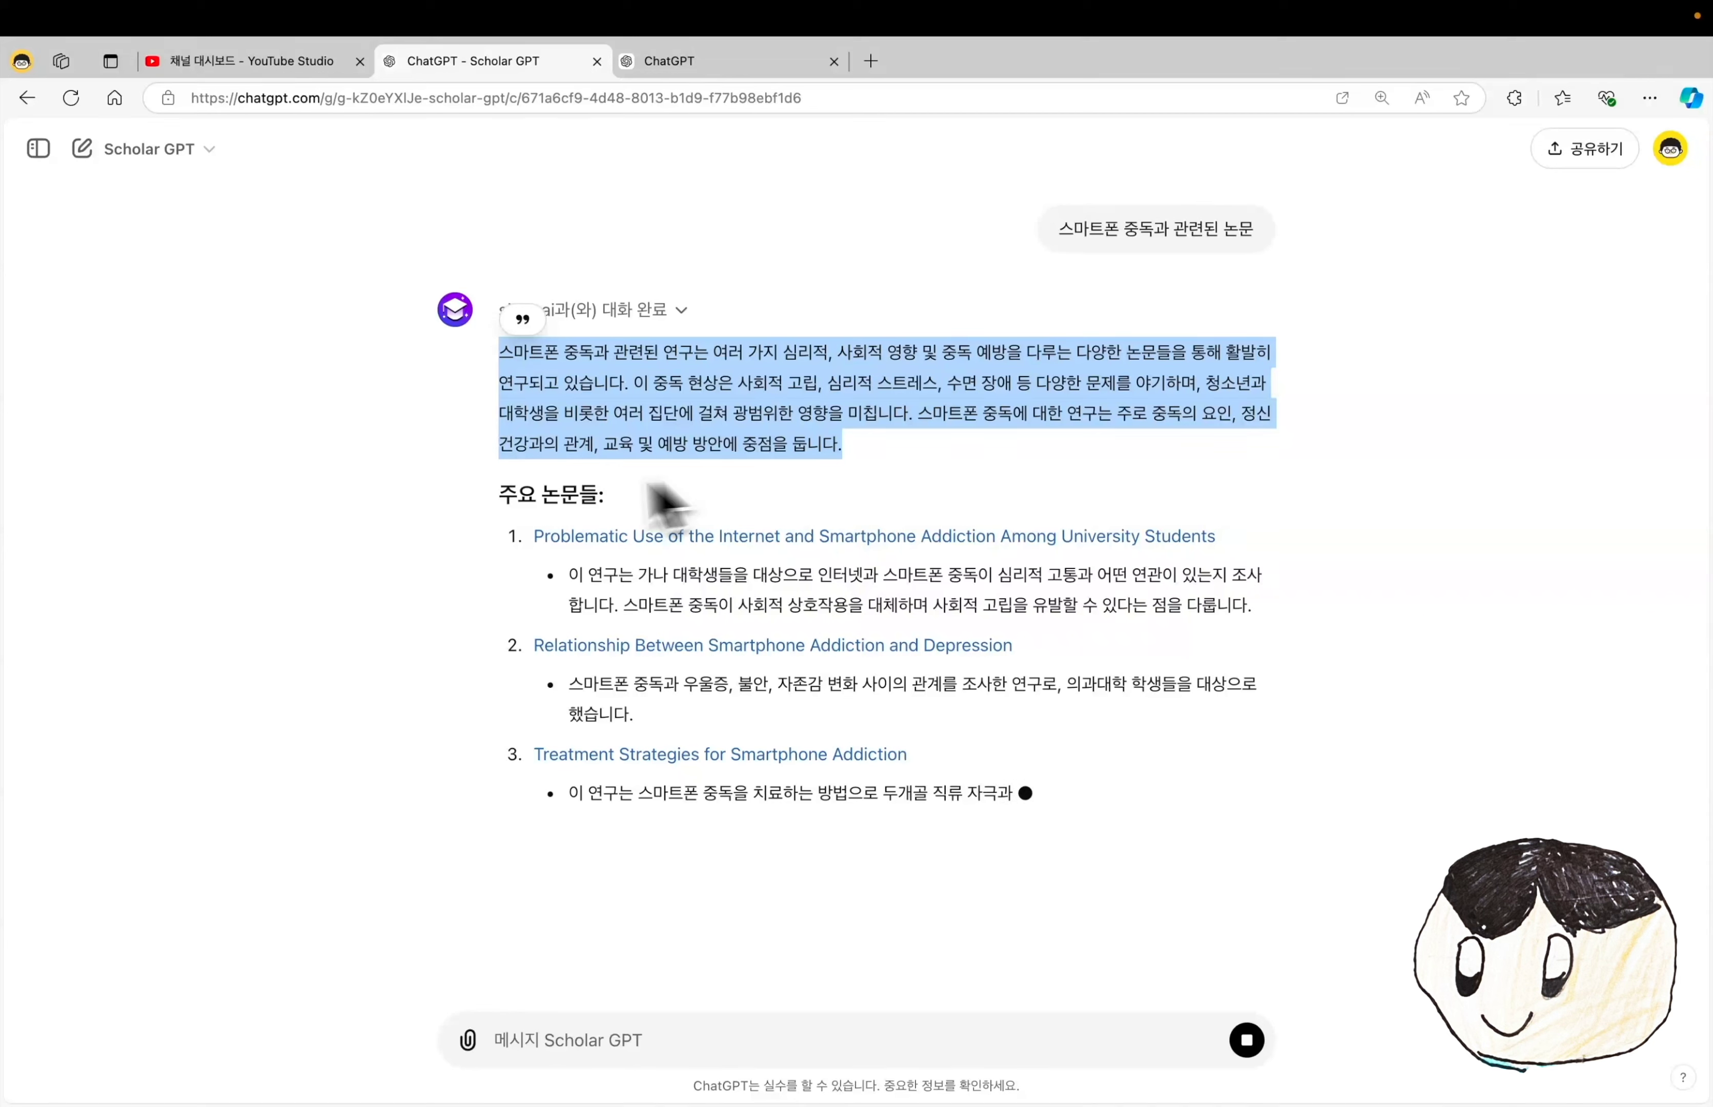
{"action": "left_click_drag", "start_coordinate": [504, 536], "coordinate": [1166, 607]}
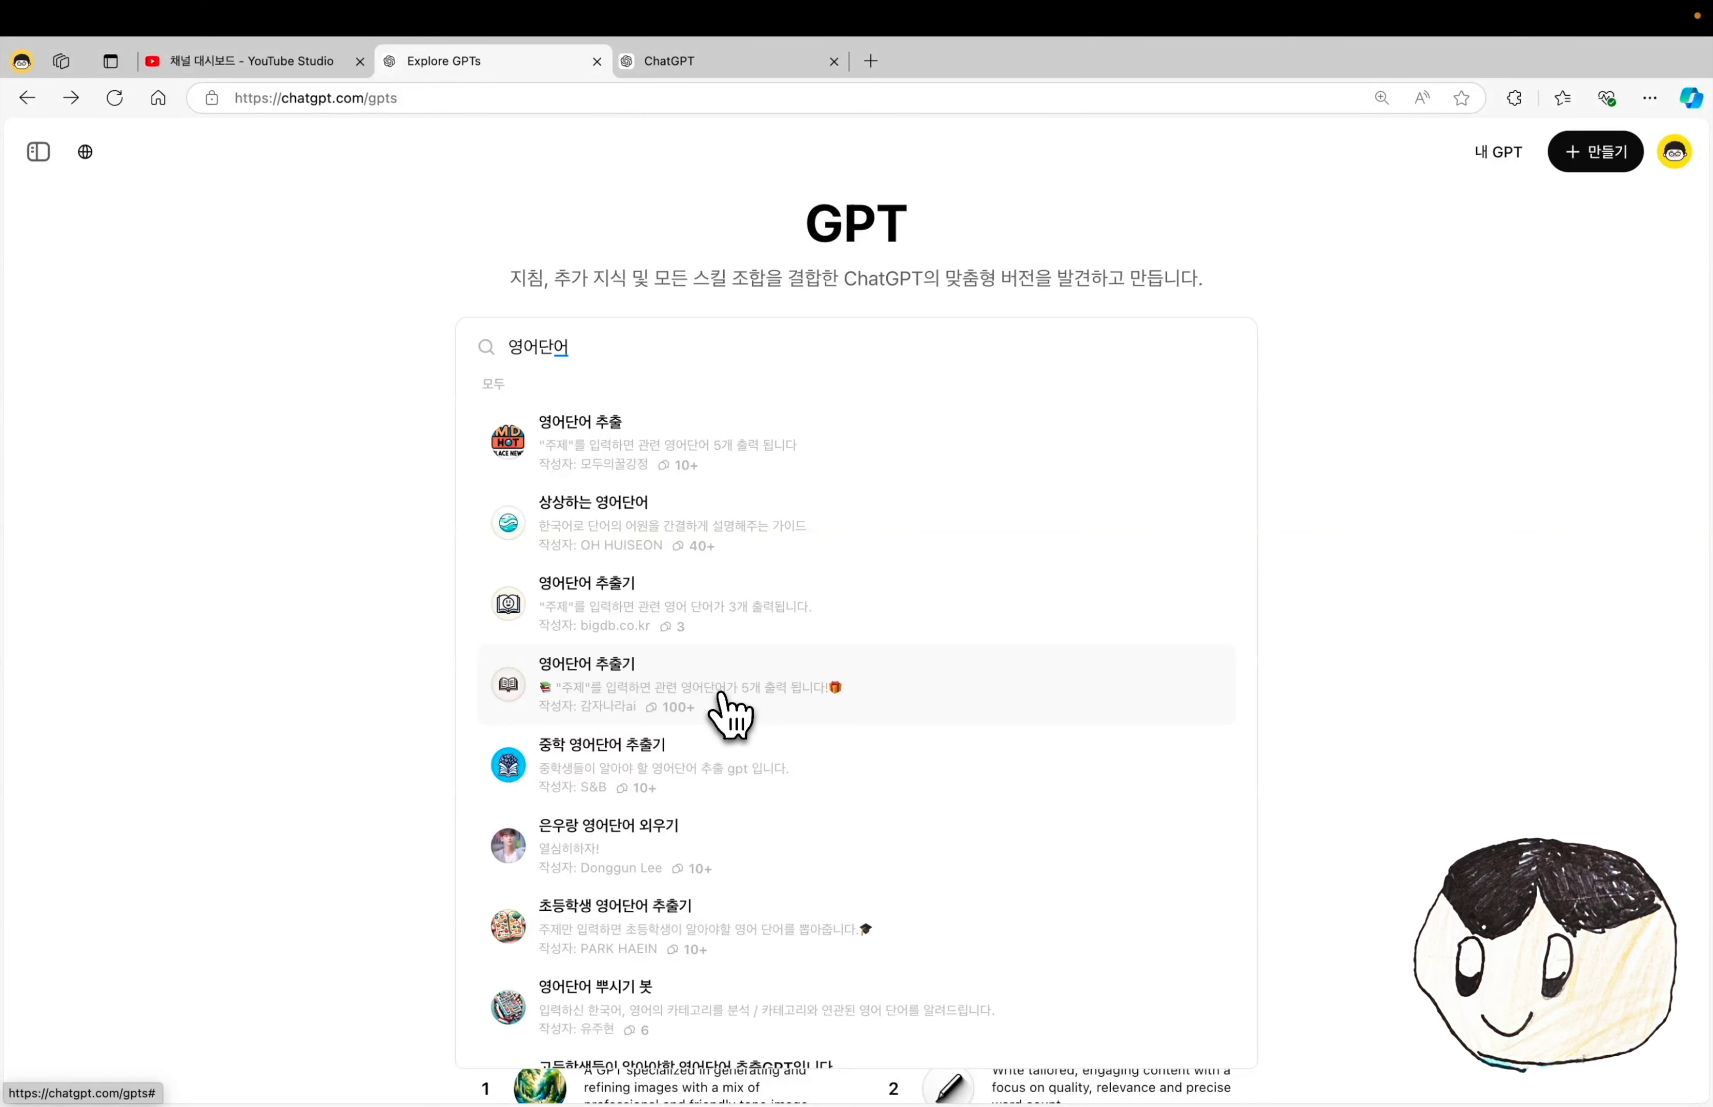
- Start a chat with 감자나라ai's "영어단어 추출기" GPT from the "영어단어" search and send its starter "동물원"에 대해서 알려줘
{"action": "left_click", "coordinate": [721, 694]}
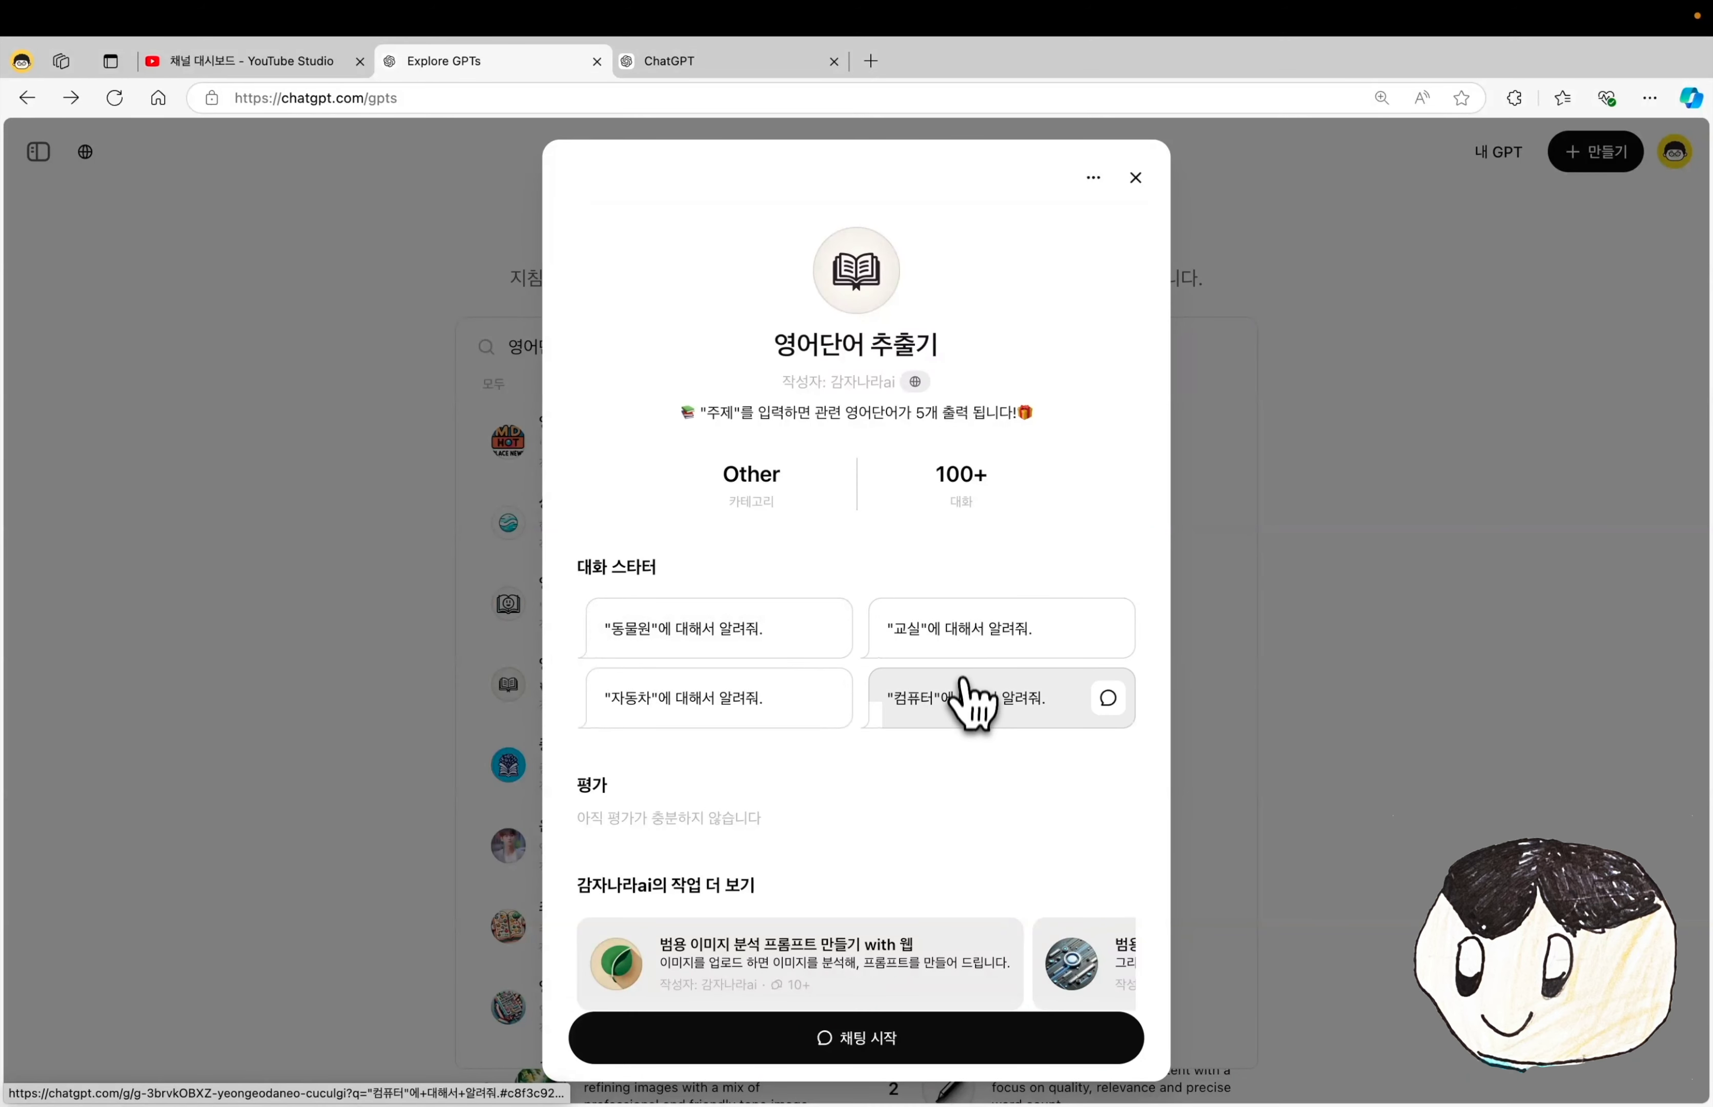
{"action": "left_click", "coordinate": [873, 1051]}
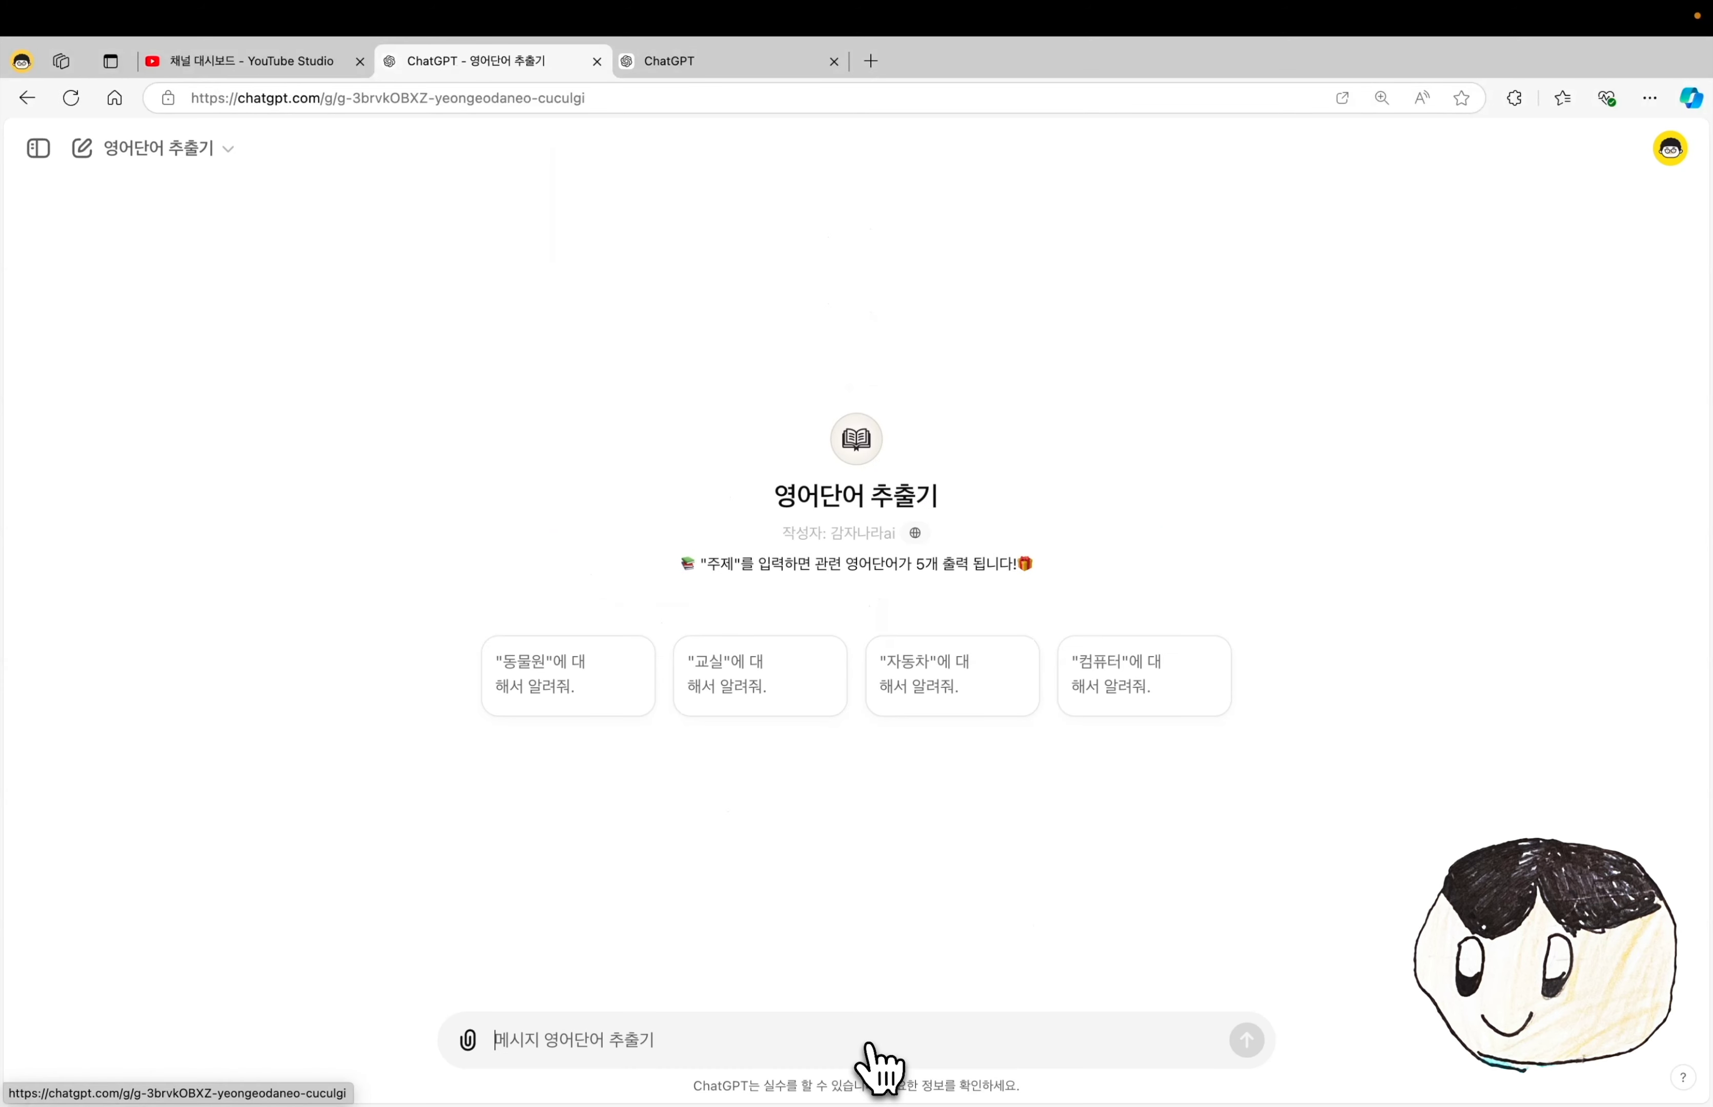
{"action": "left_click", "coordinate": [589, 691]}
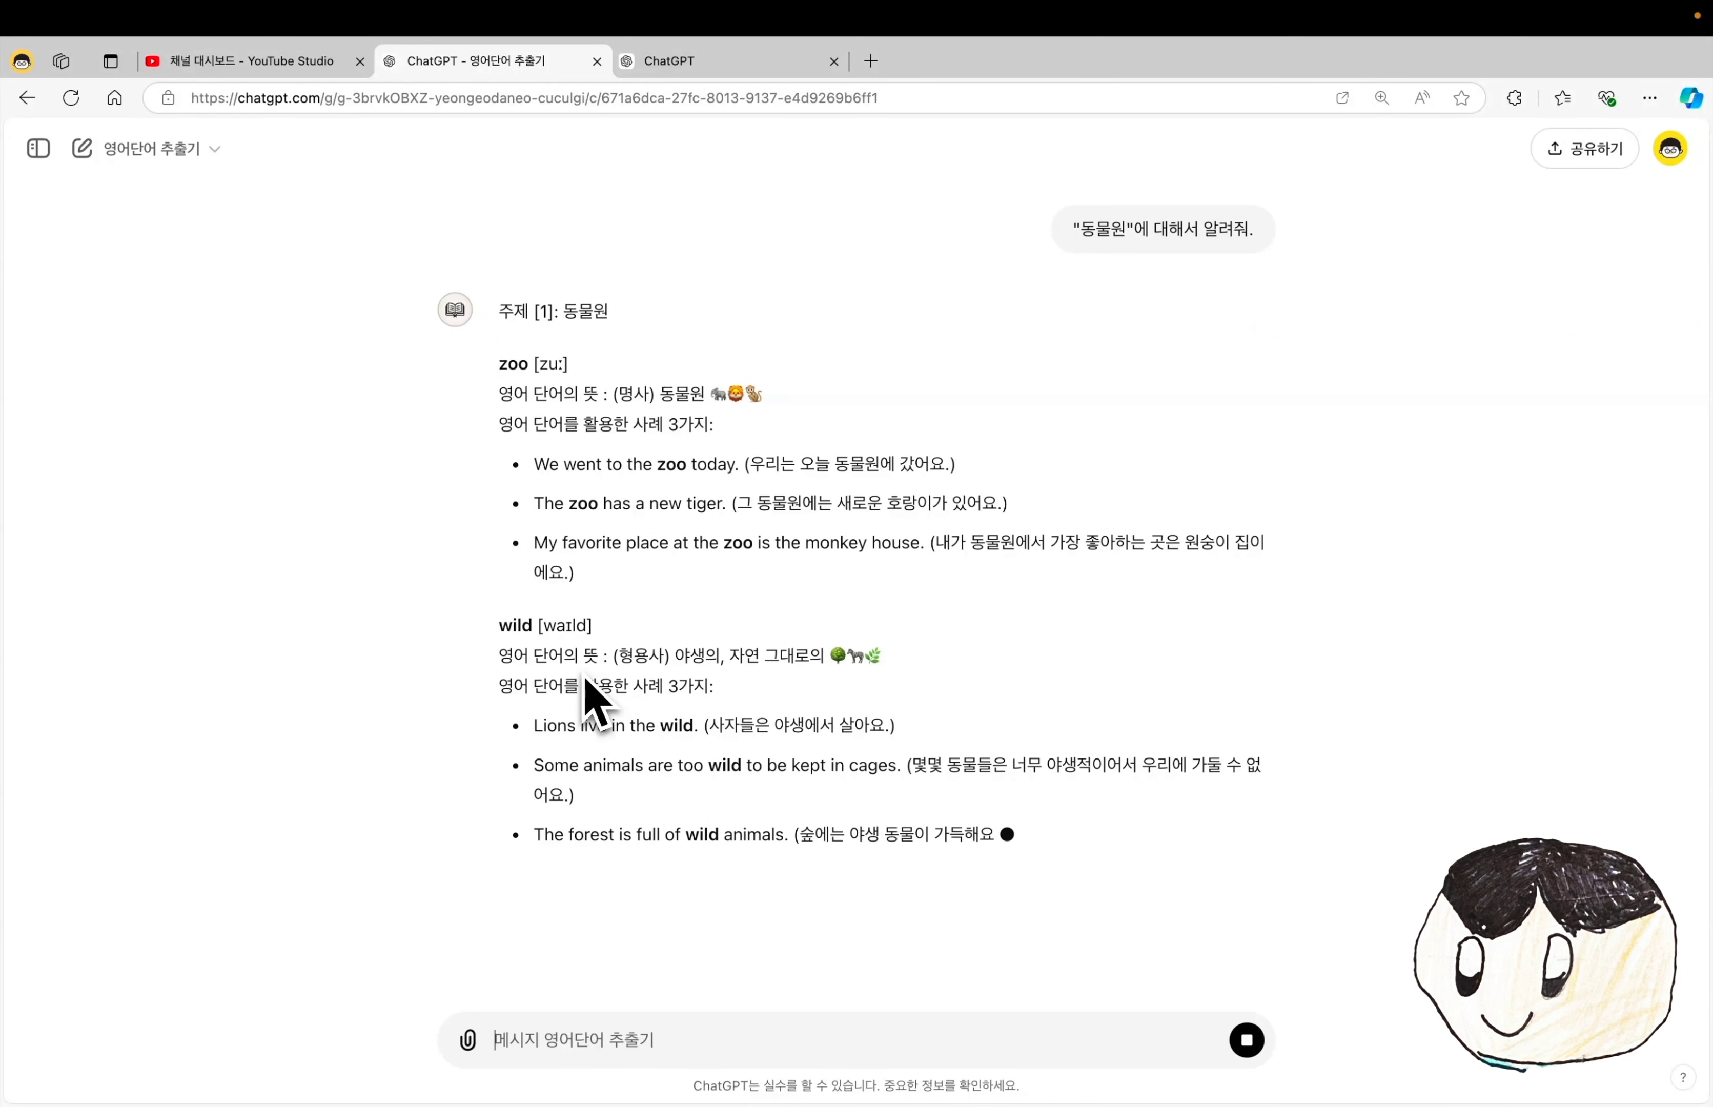
- Read the "zoo" entry's pronunciation, meaning and example sentences in the generated vocabulary answer
{"action": "left_click_drag", "start_coordinate": [530, 363], "coordinate": [812, 396]}
{"action": "left_click_drag", "start_coordinate": [508, 468], "coordinate": [468, 598]}
{"action": "left_click", "coordinate": [322, 592]}
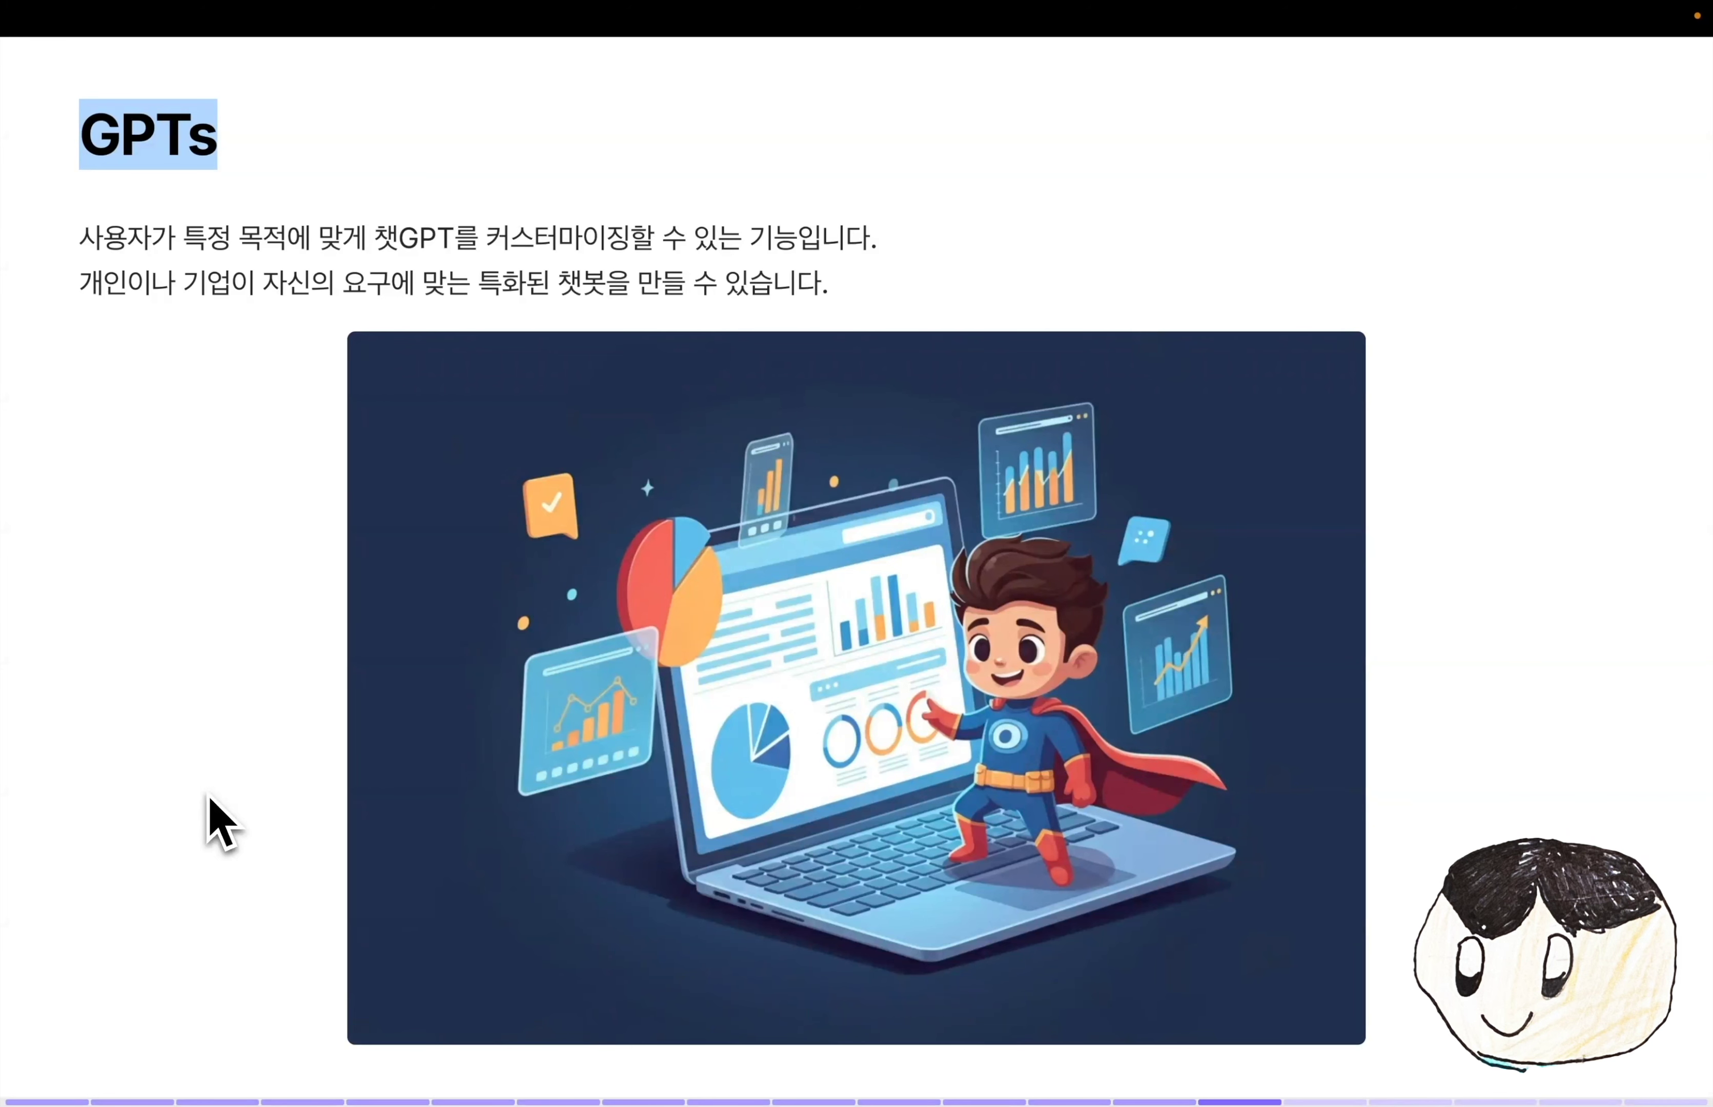
{"action": "key", "text": "Right"}
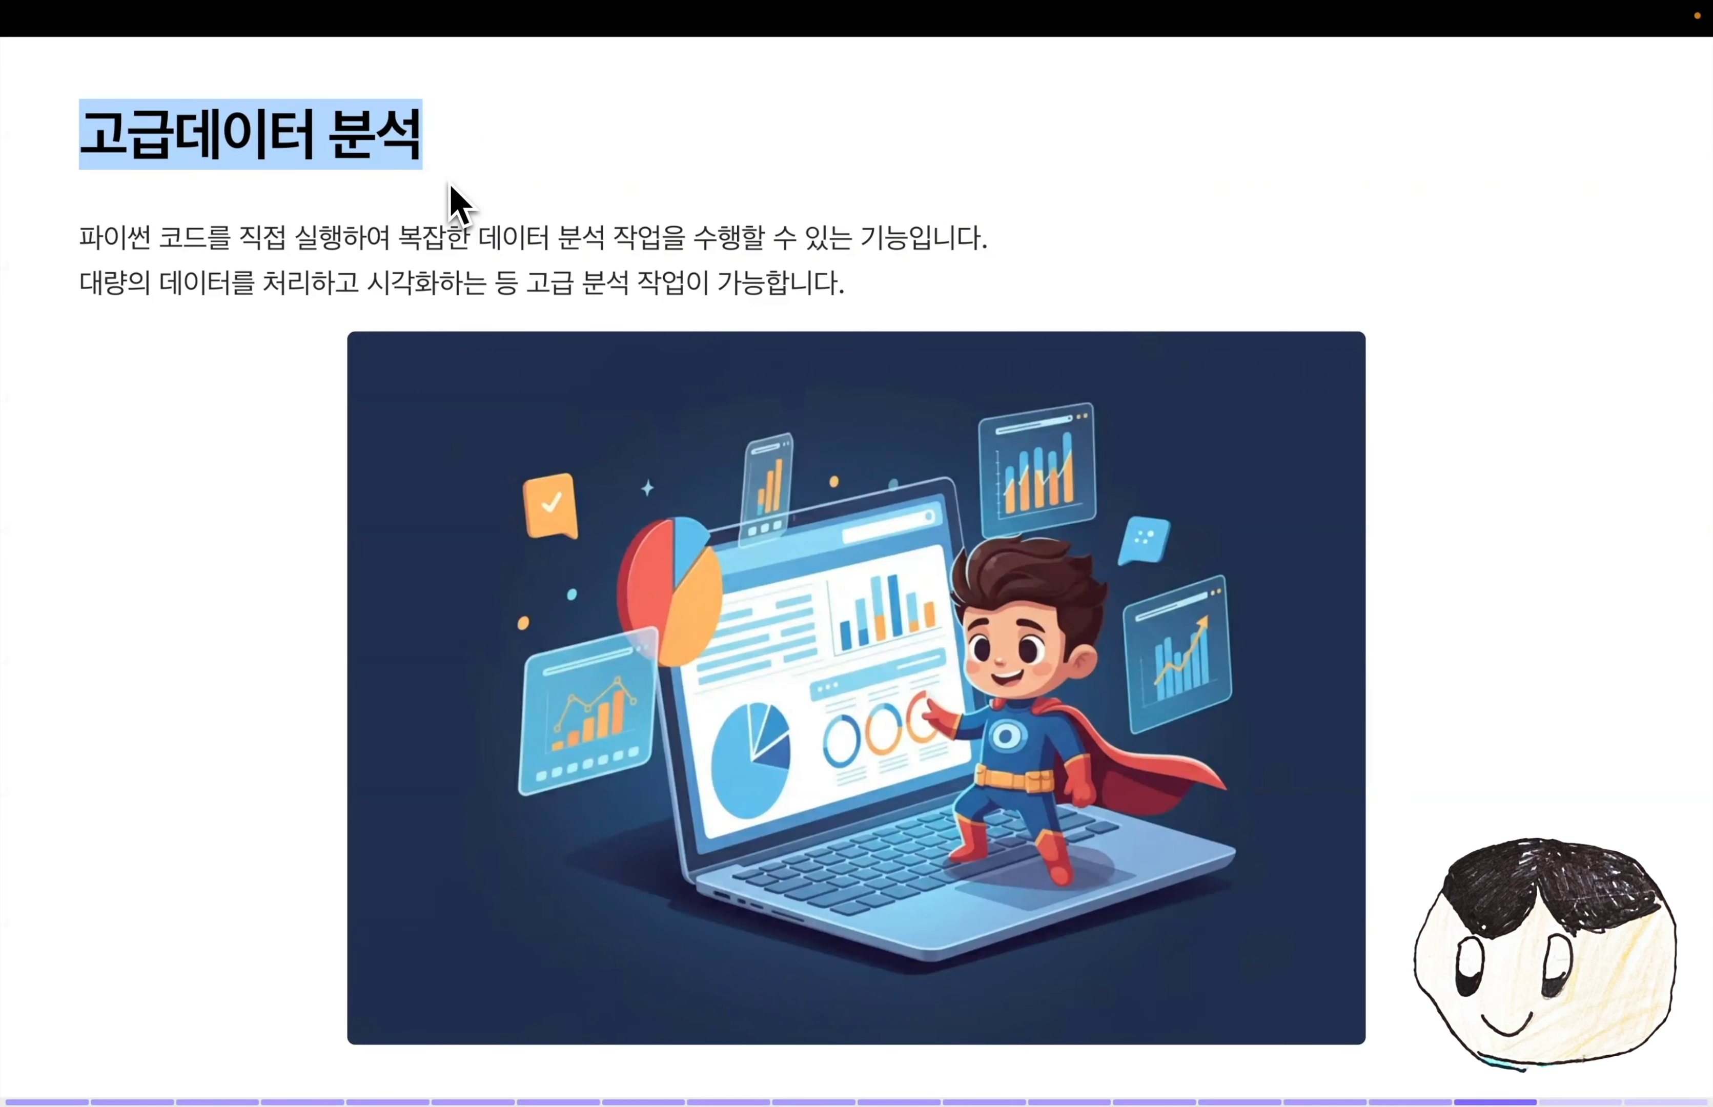
{"action": "left_click_drag", "start_coordinate": [78, 239], "coordinate": [193, 244]}
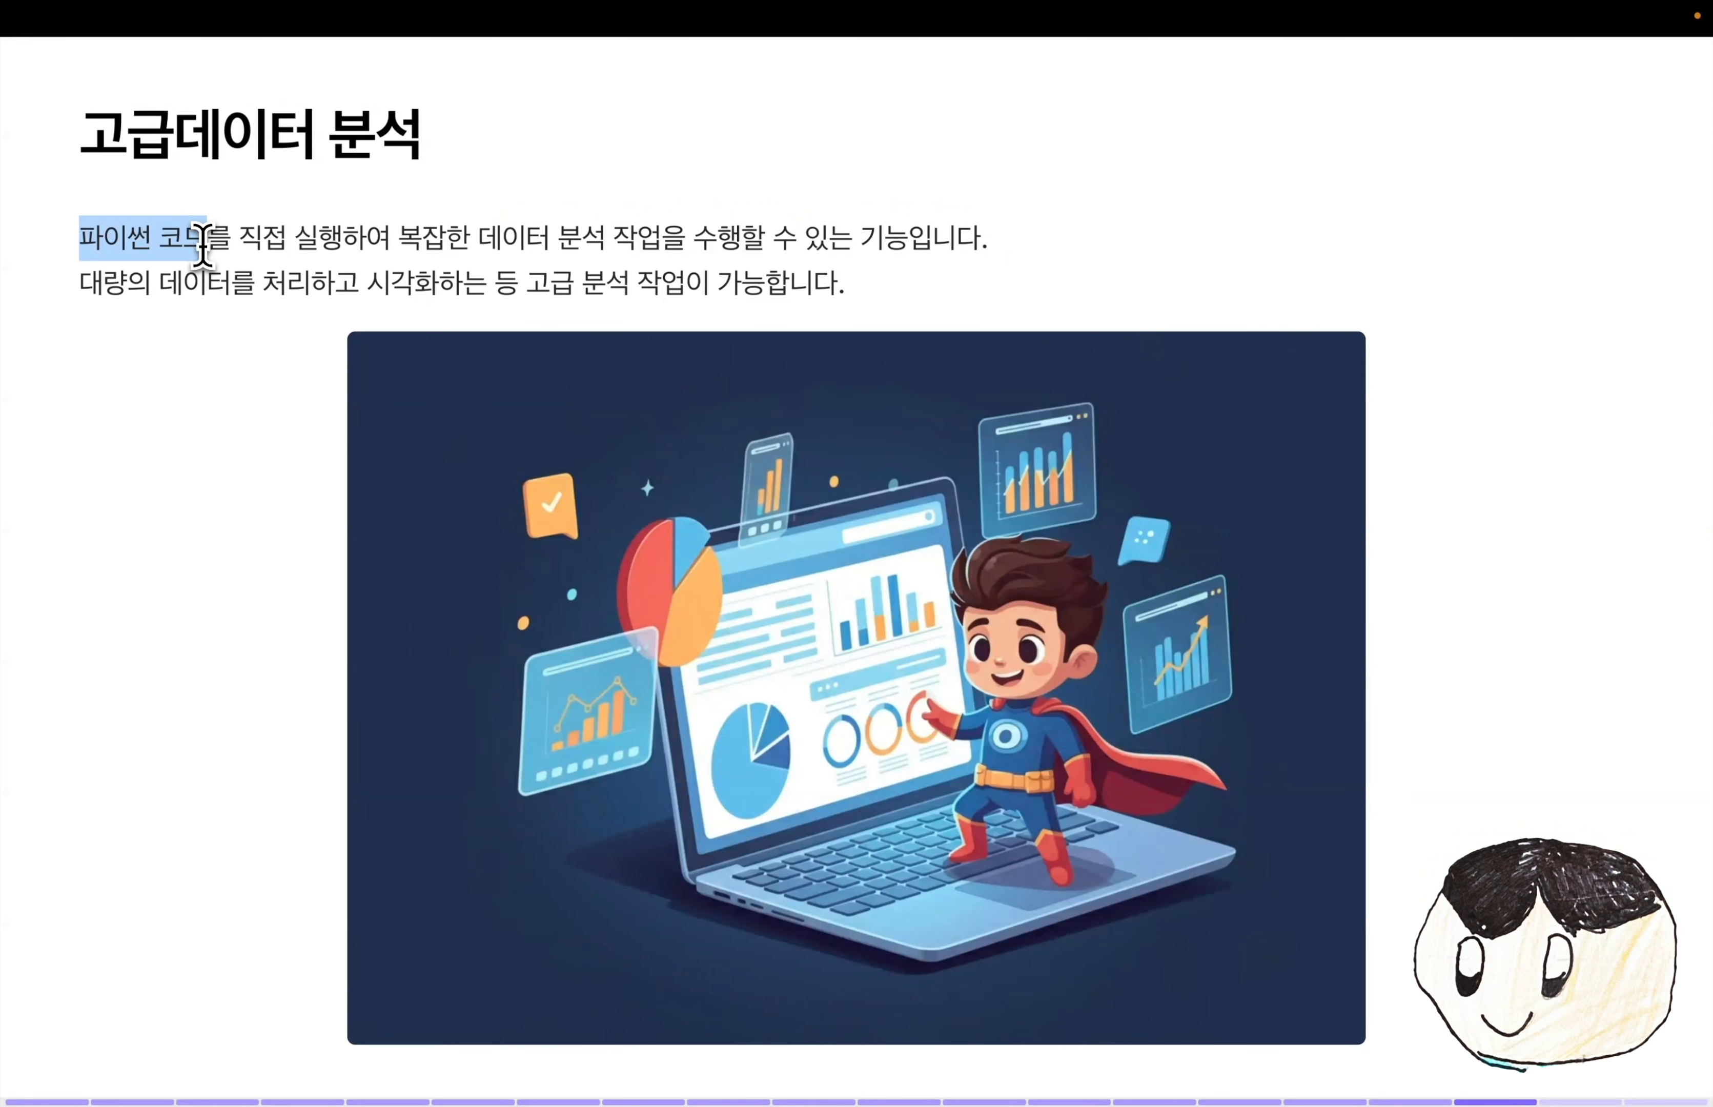
{"action": "left_click_drag", "start_coordinate": [478, 239], "coordinate": [669, 241]}
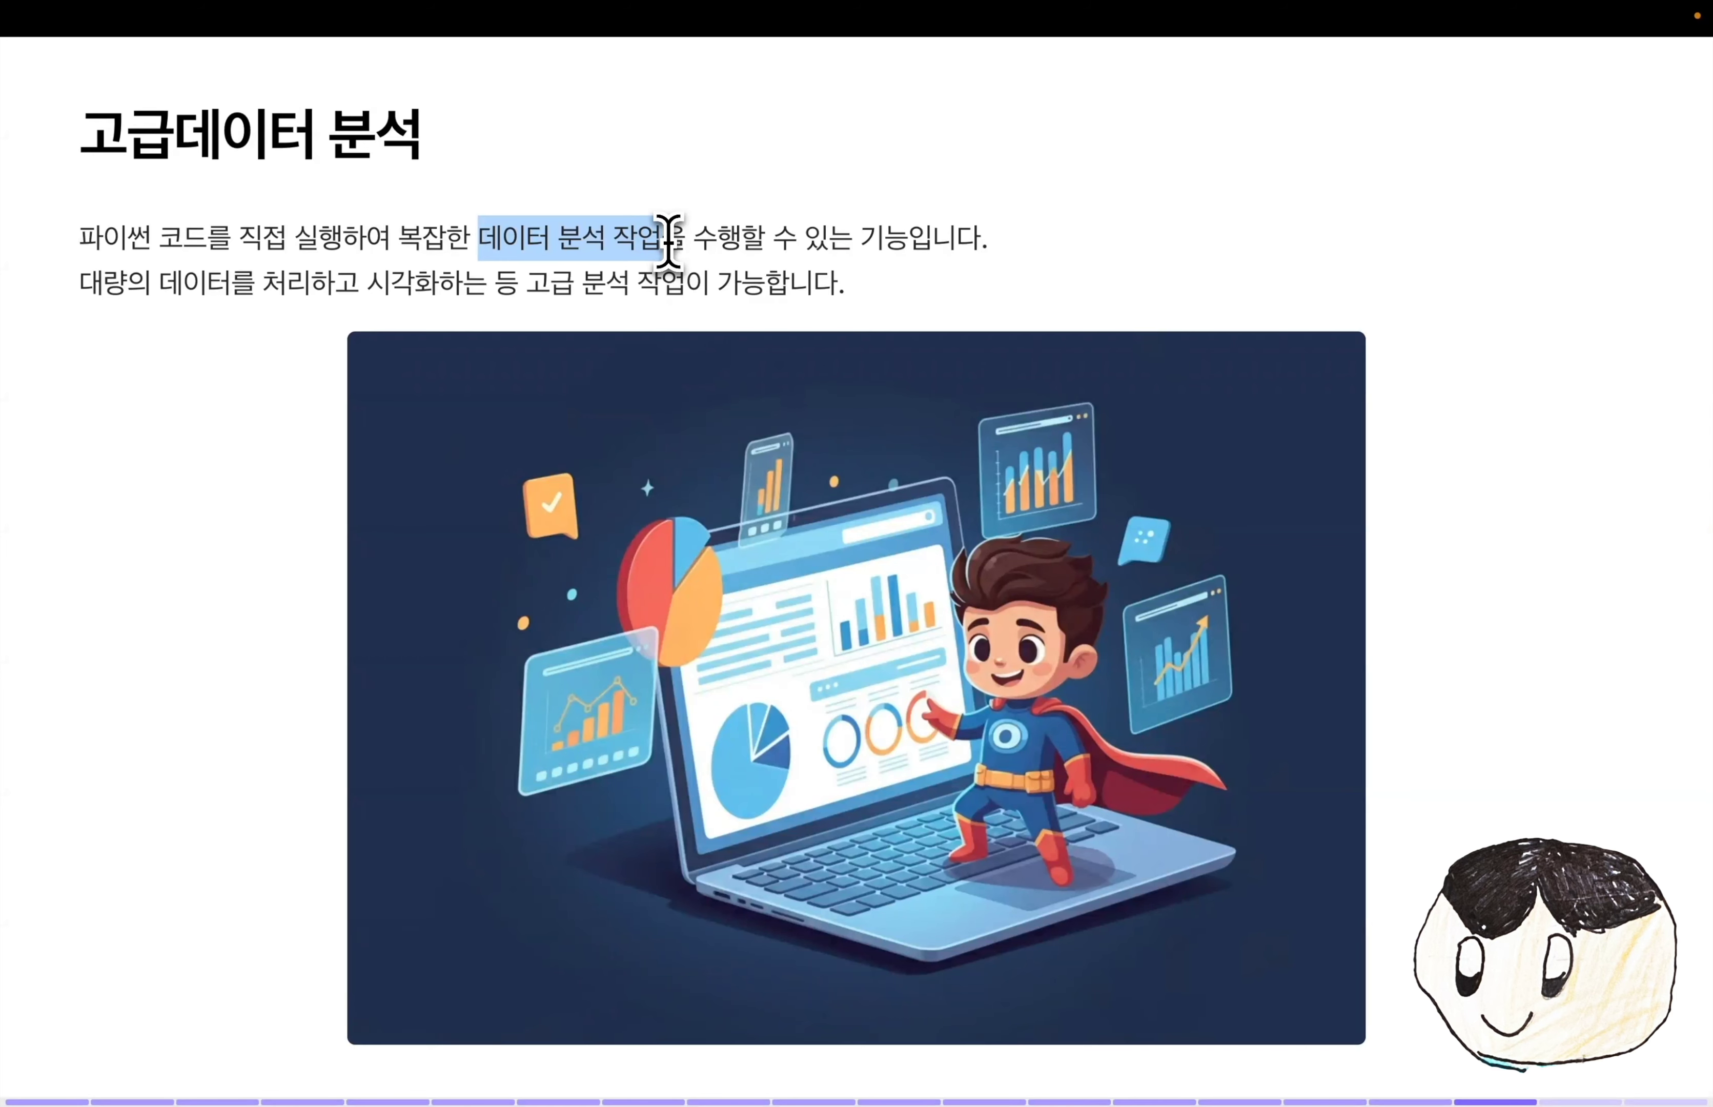
{"action": "key", "text": "Right"}
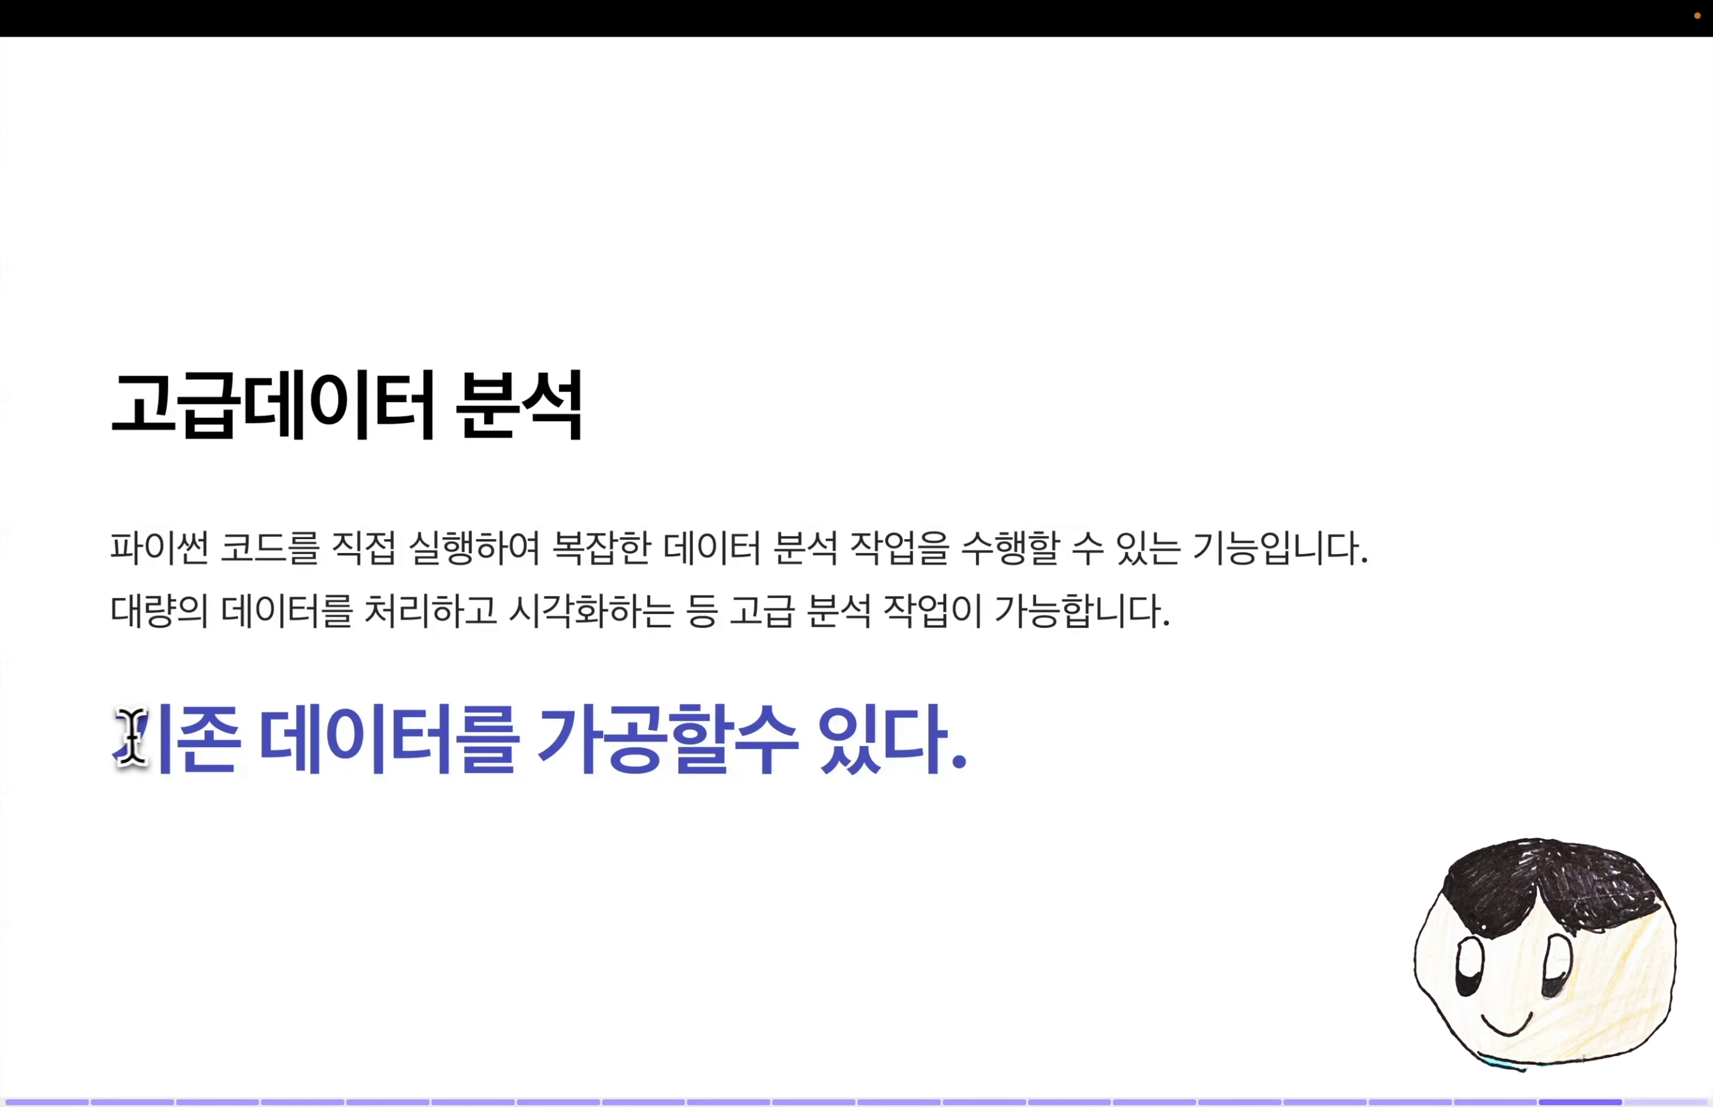
{"action": "left_click_drag", "start_coordinate": [109, 735], "coordinate": [1008, 720]}
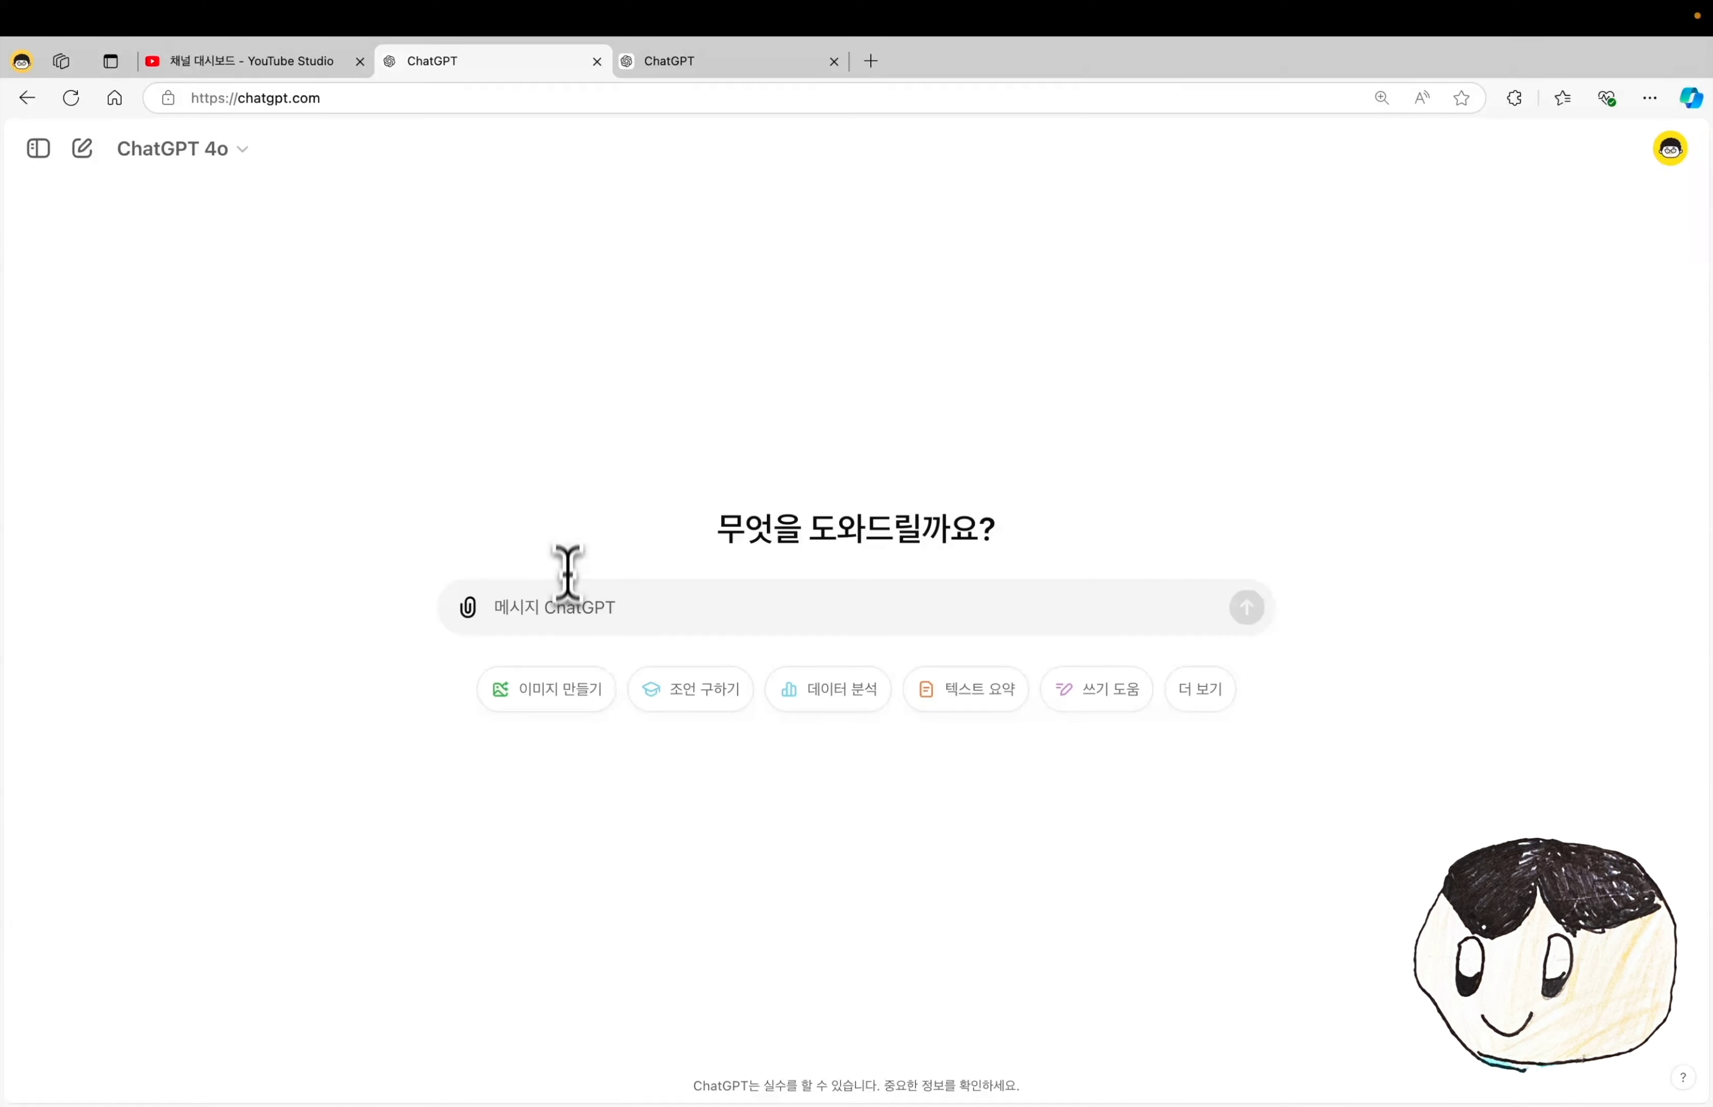
- Send "y=sin2x+cos3x^2 이 그래프를 그려줘." and view the Python code behind the graph
{"action": "left_click", "coordinate": [564, 617]}
{"action": "type", "text": "y=sin2x+cos3x^2 이 그래프를 그려줘."}
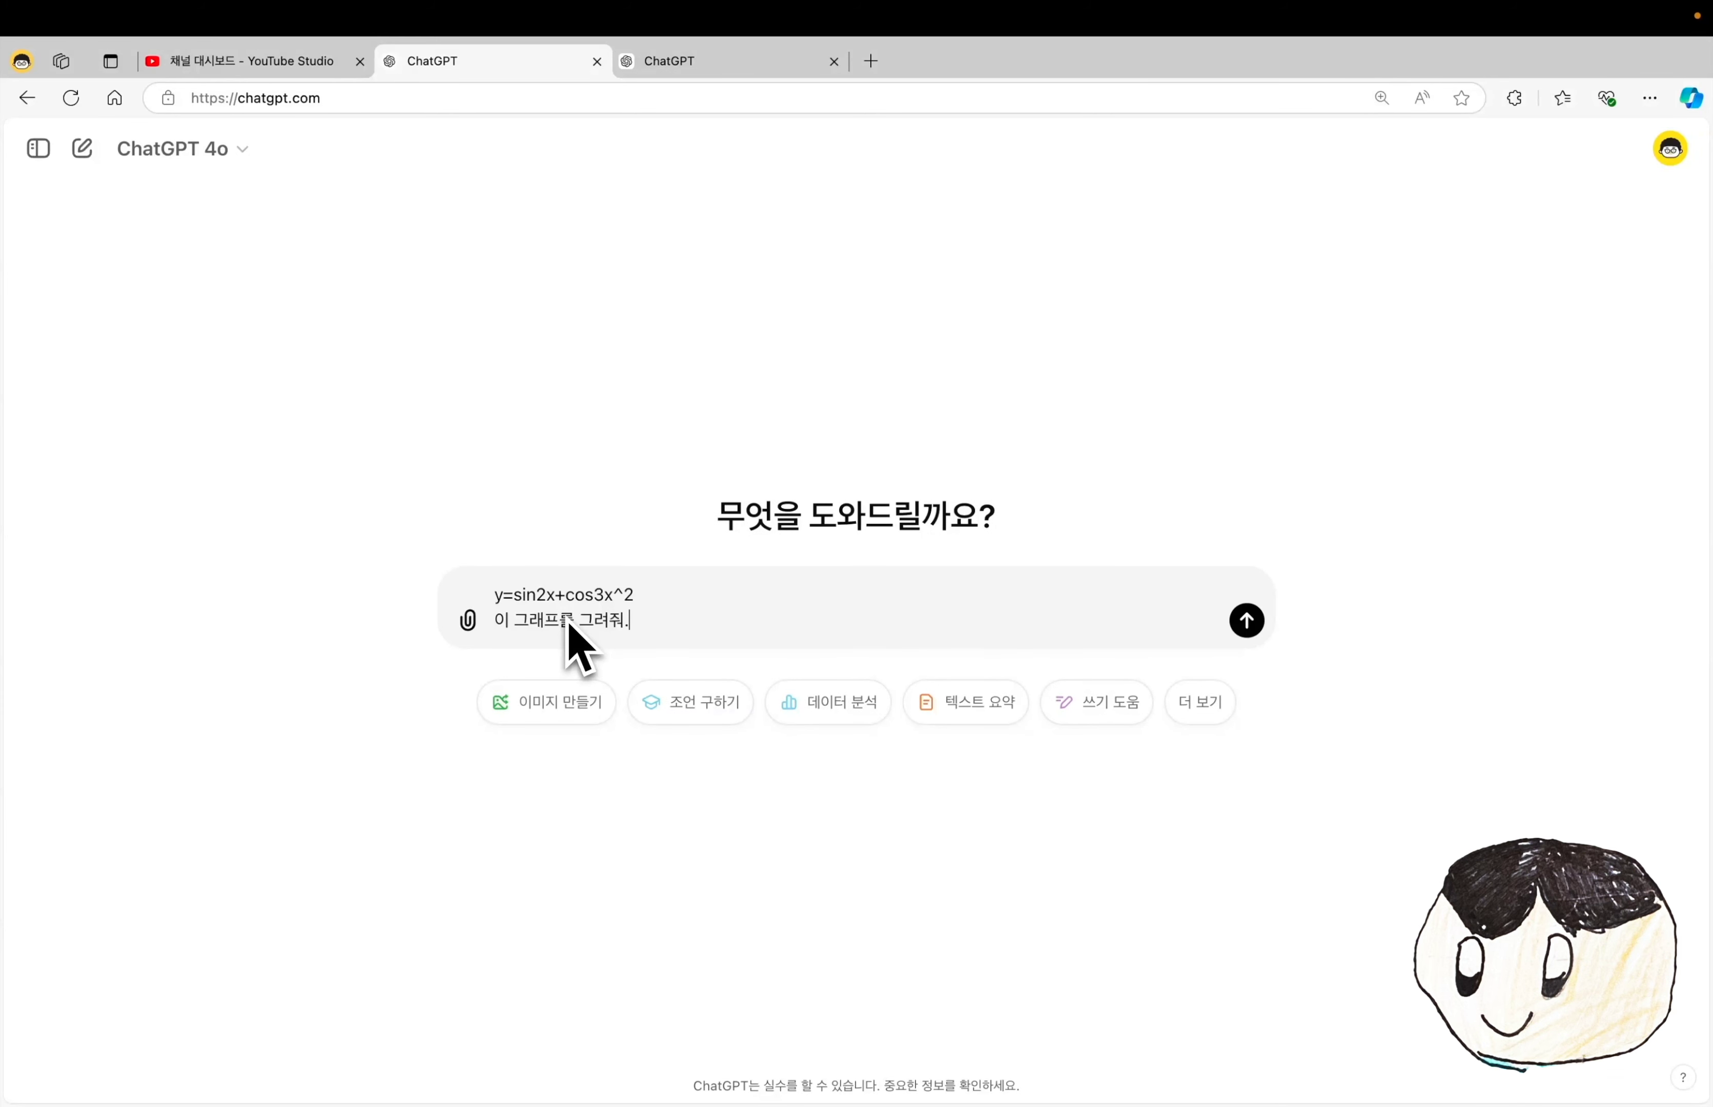
{"action": "key", "text": "Return"}
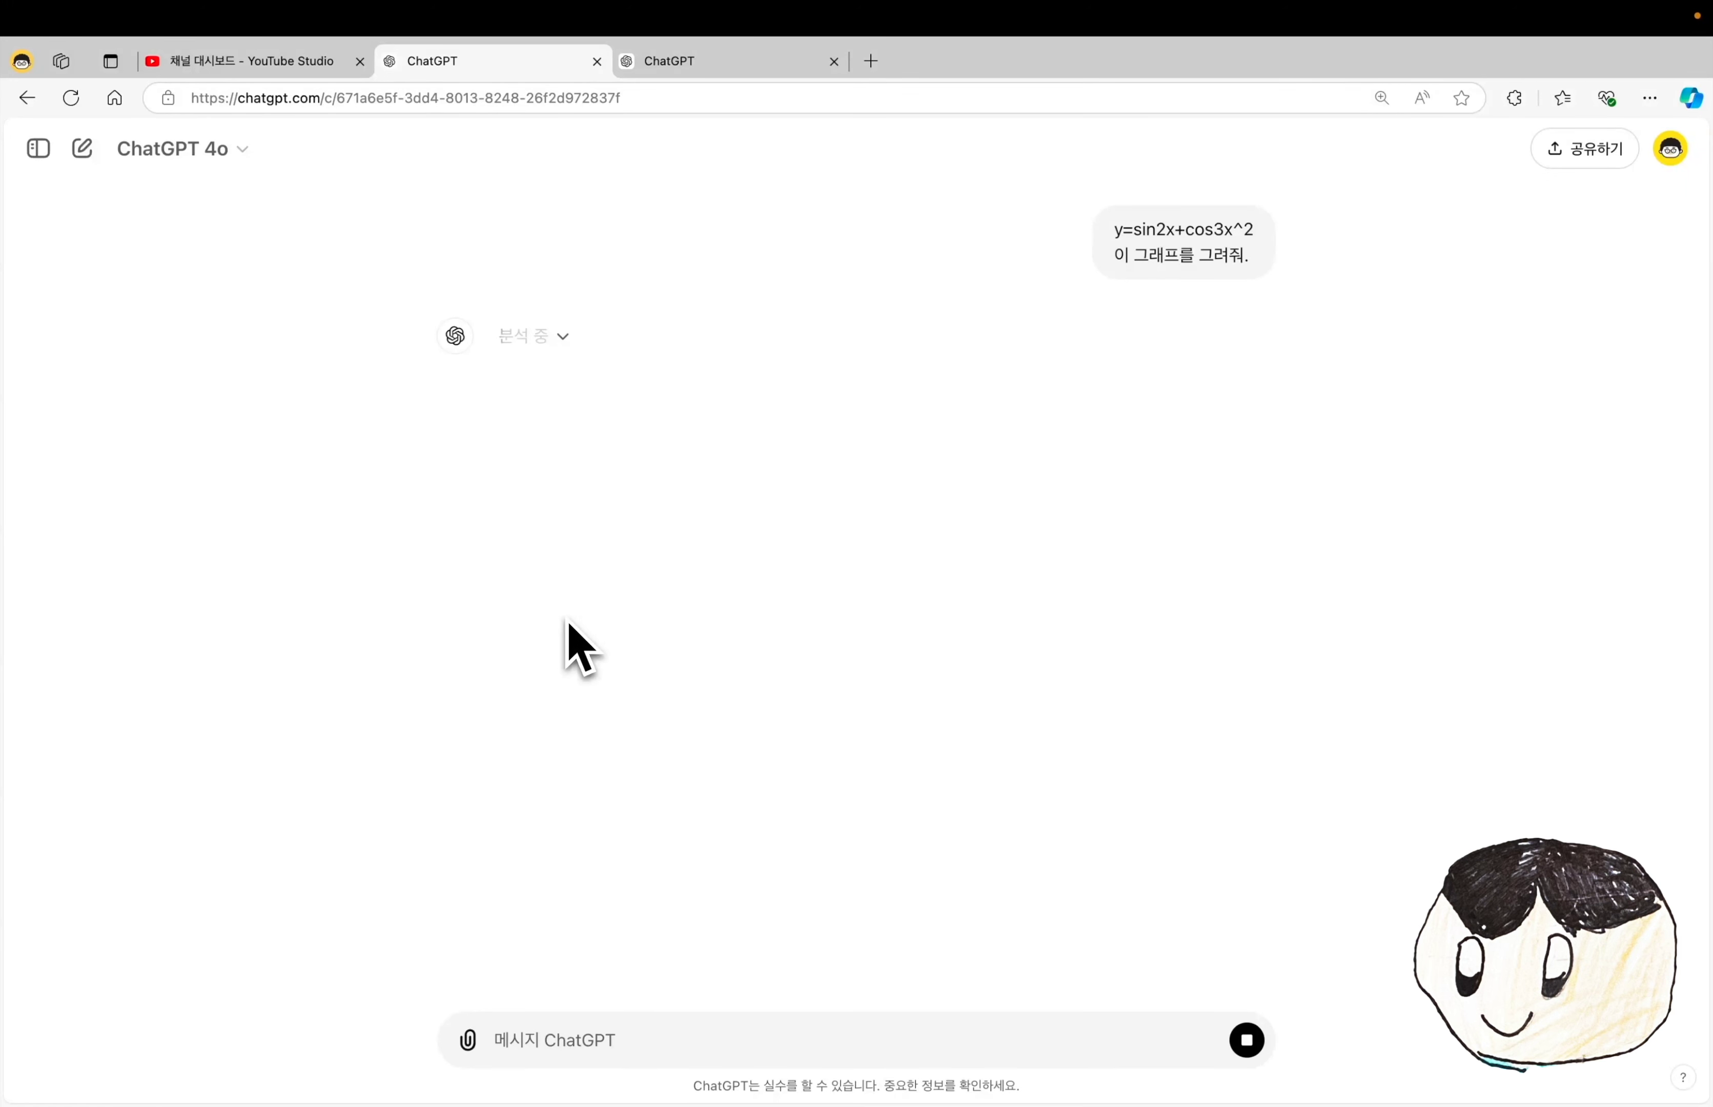
{"action": "left_click", "coordinate": [565, 338]}
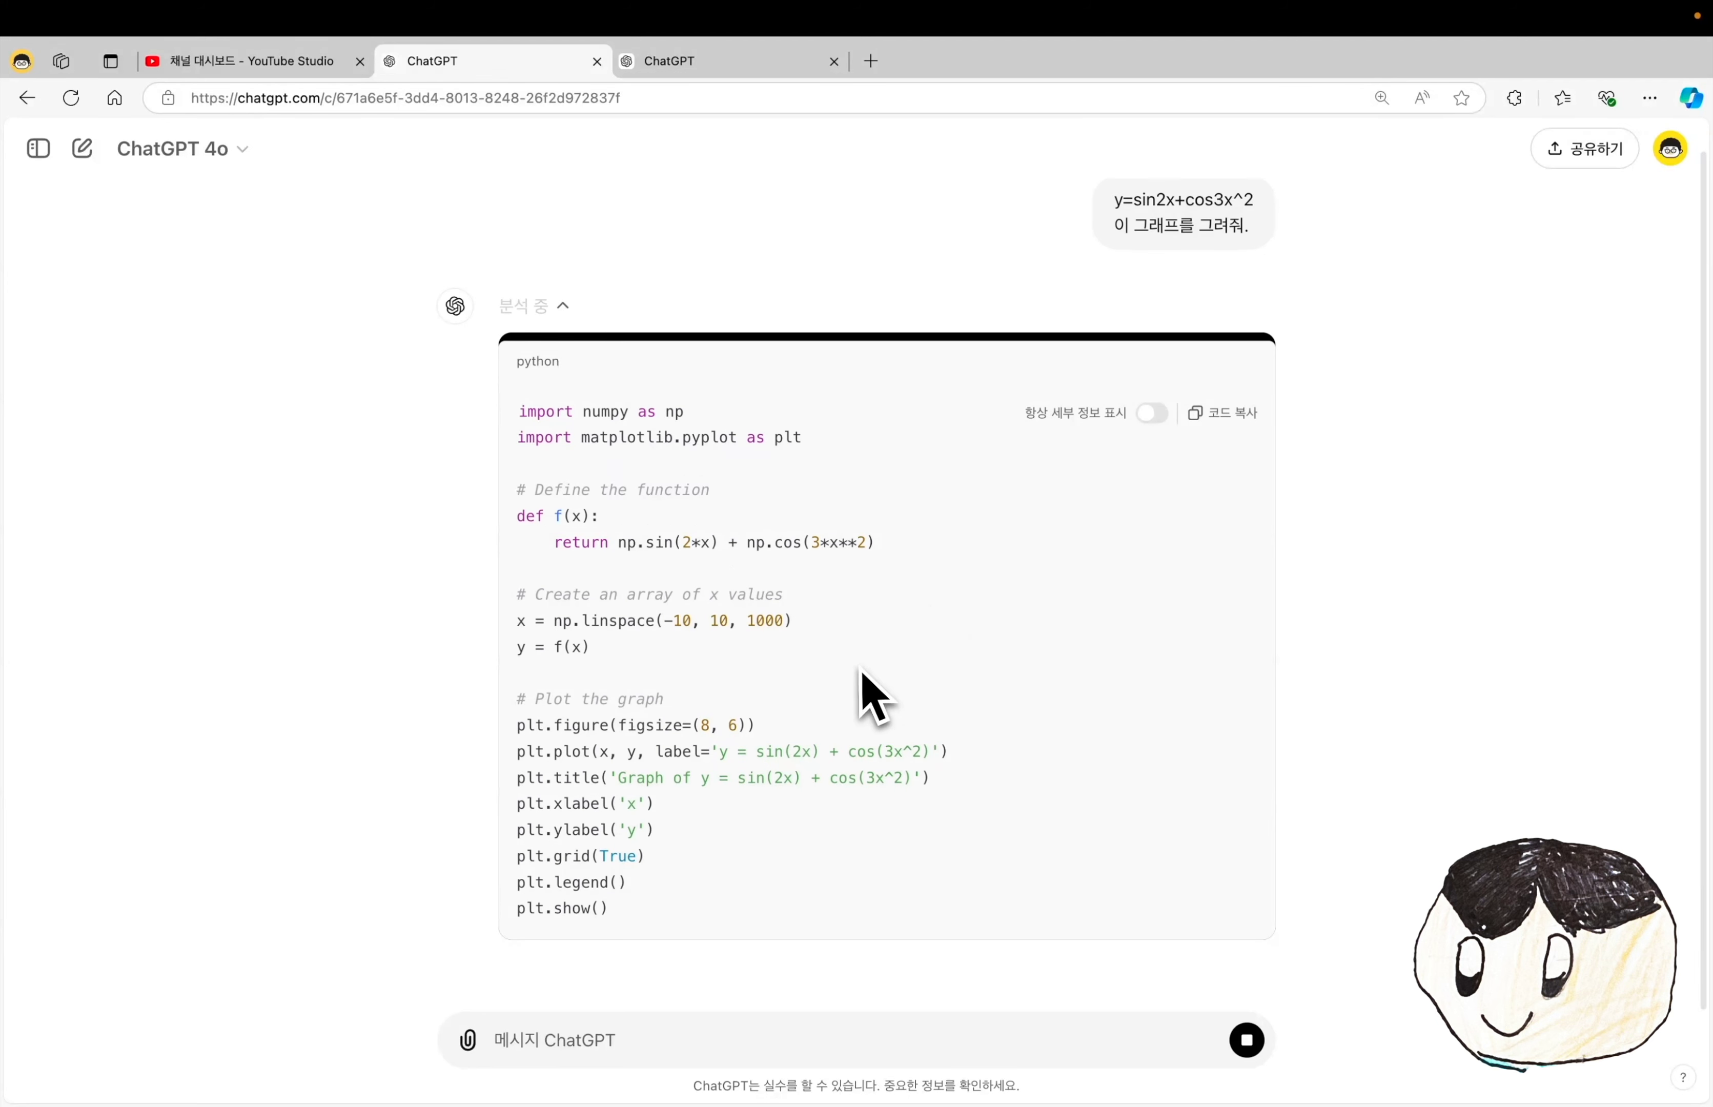
{"action": "left_click", "coordinate": [562, 337]}
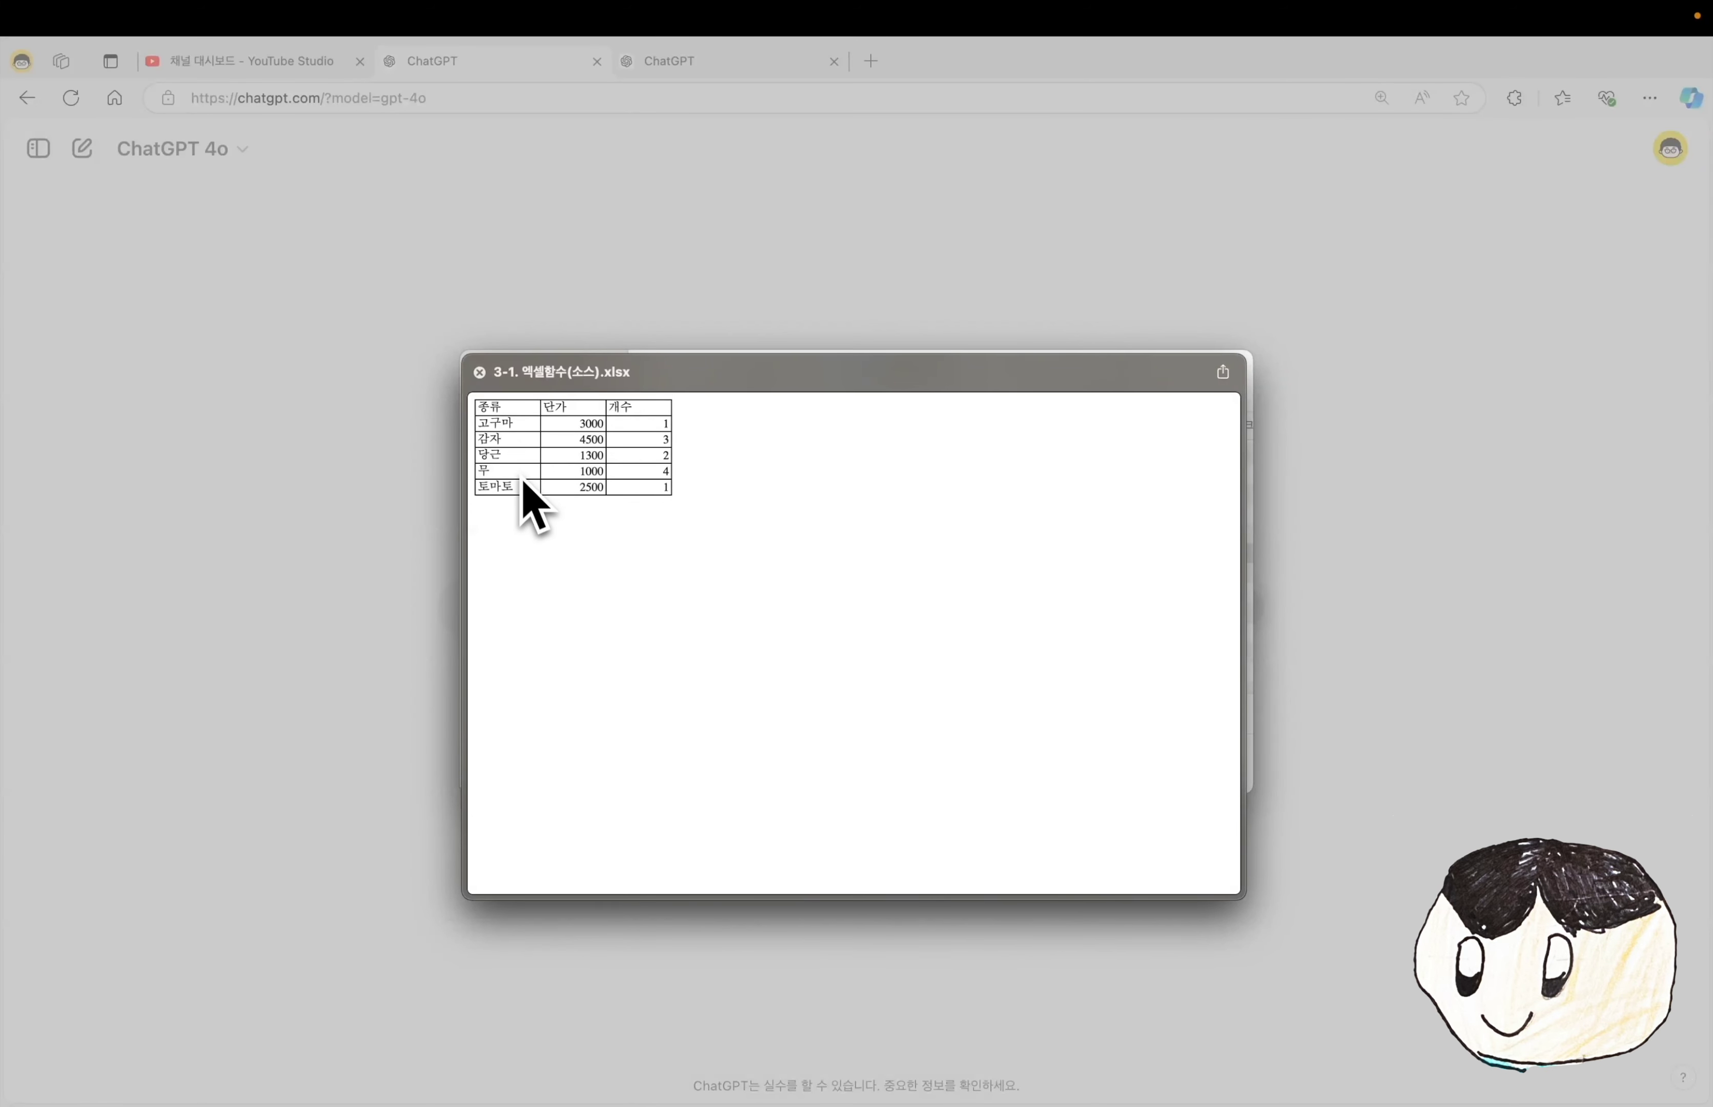
- Send the attached "3-1. 엑셀함수(소스).xlsx" with a request for a "총금액" column, a "합계" row and .xlsx output, and compare the source and result tables
{"action": "left_click", "coordinate": [338, 756]}
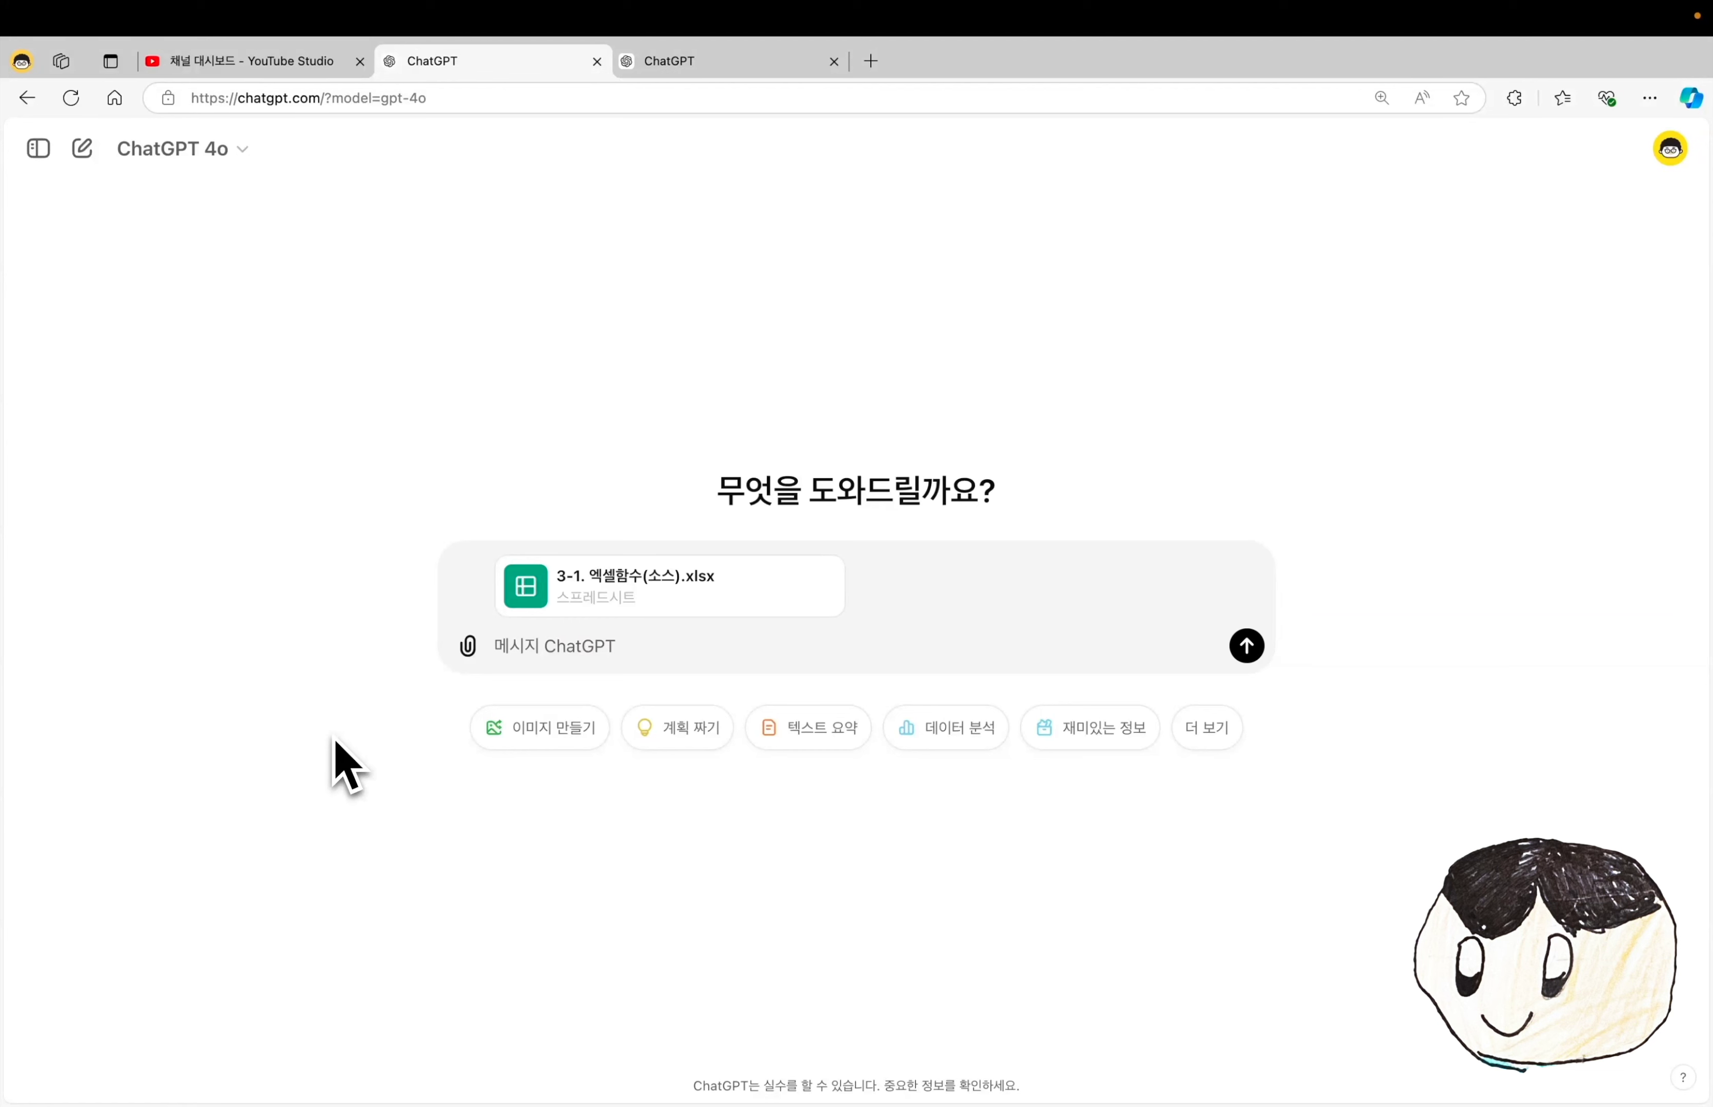
{"action": "type", "text": "나는 두가지 작업을 진행할꺼야. 이 두가지 작업을 순차적으로 진행줘.  1. 맨 마지막 열에 \"총금액\" 라는 이름으로 단가와 개수의 총 금액을 넣어줘.  2. 맨 마지막 행에 \"합계\" 라는 이름으로 개수의 합계를 넣어줘.  작업을 완료하면 결과값을 알수 있게 화면에 표를 출력해줘."}
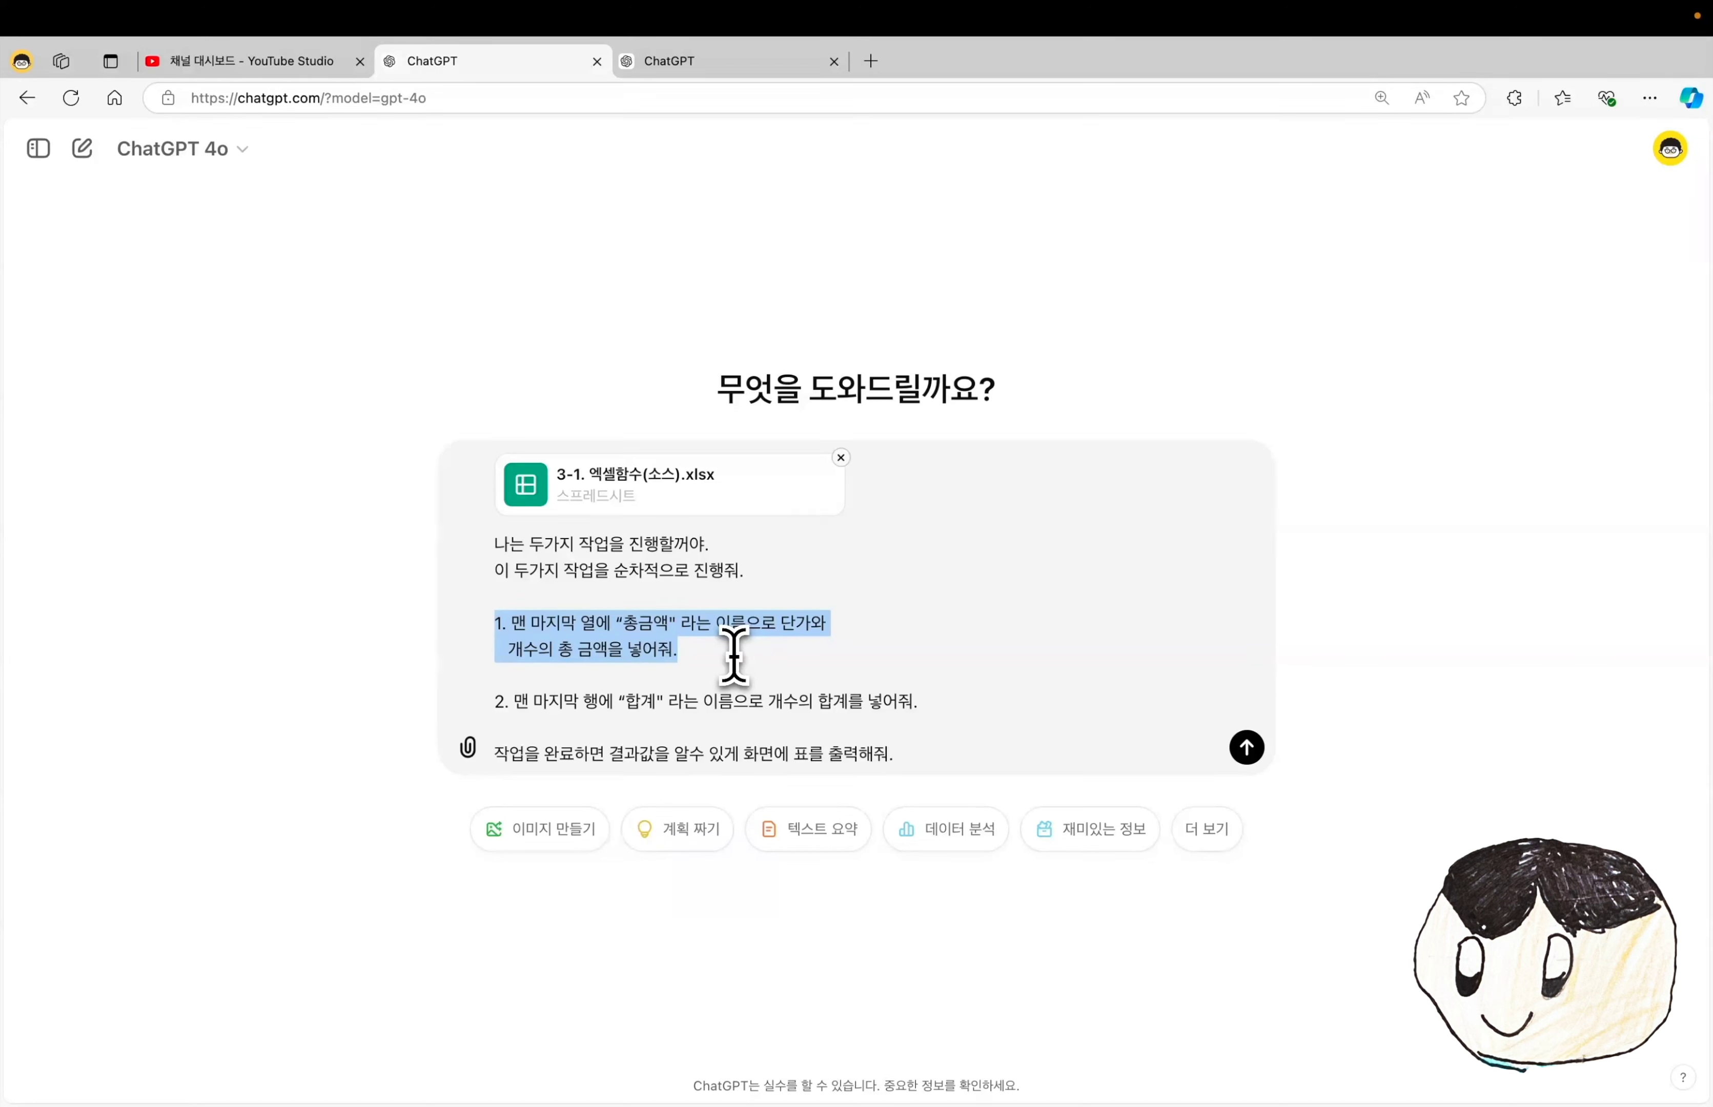
{"action": "triple_click", "coordinate": [661, 701]}
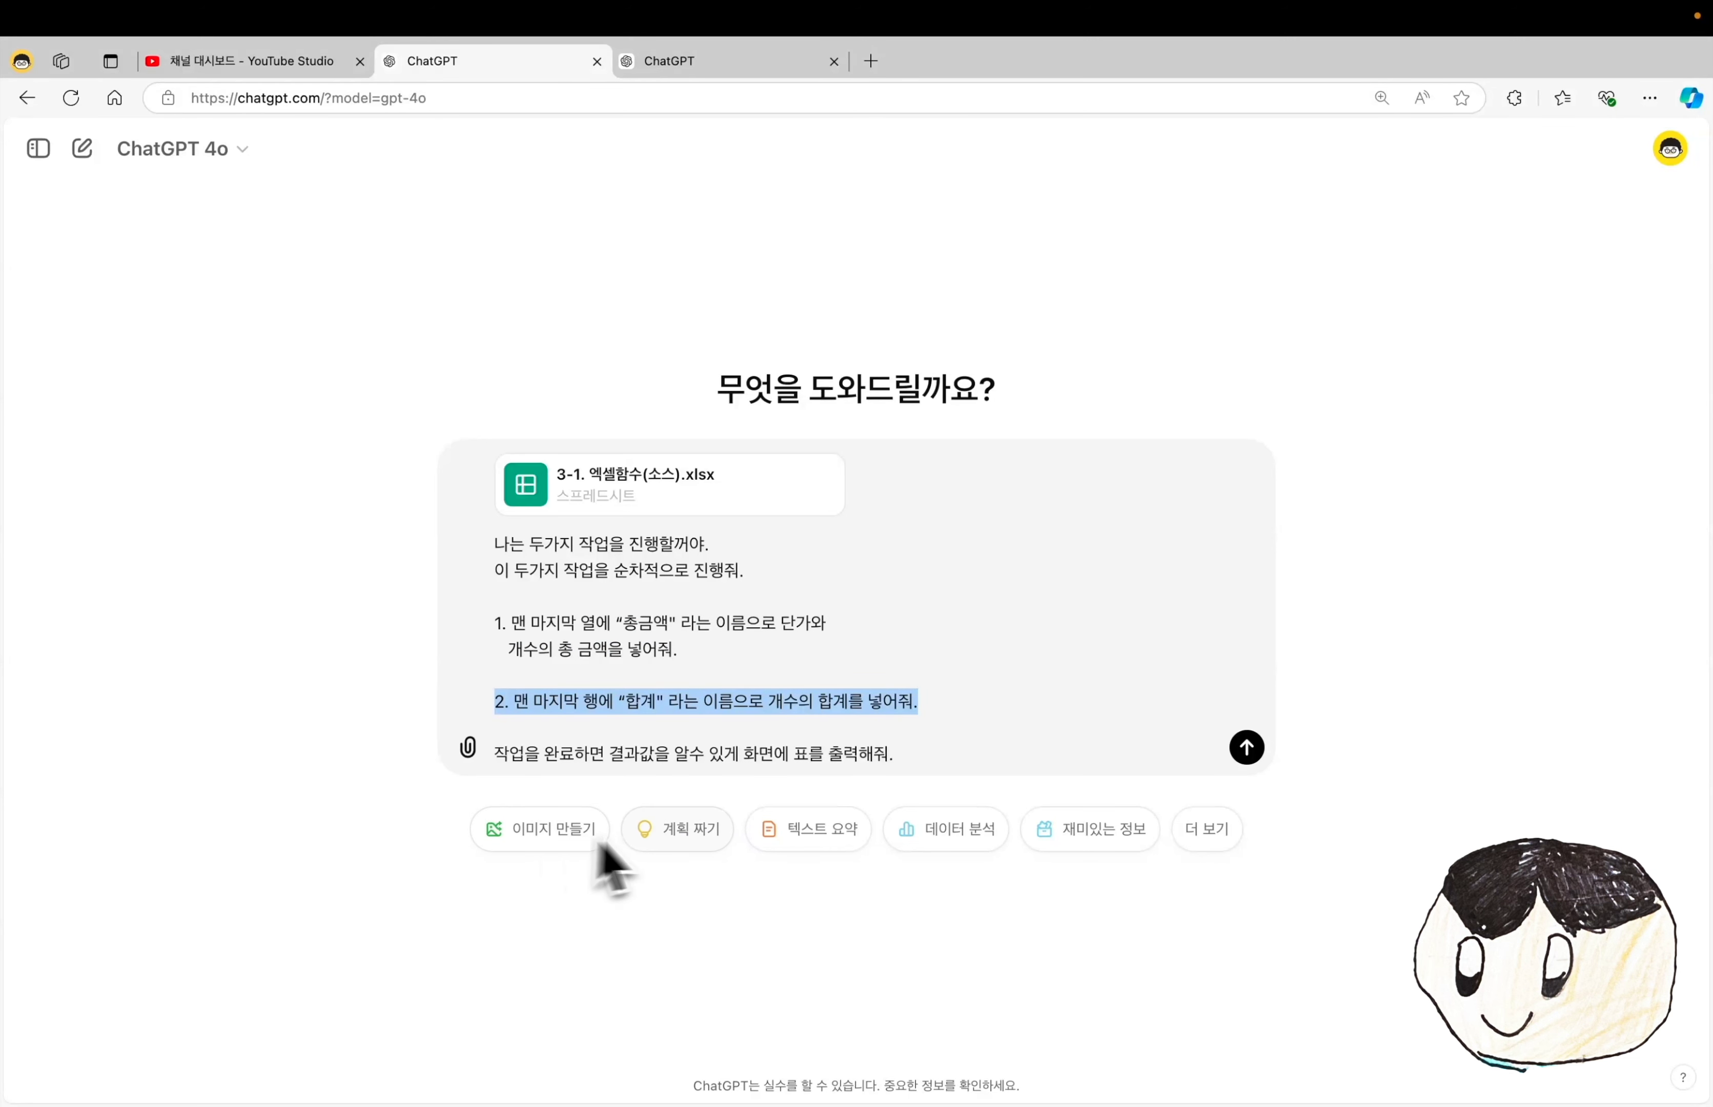
{"action": "left_click", "coordinate": [1247, 747]}
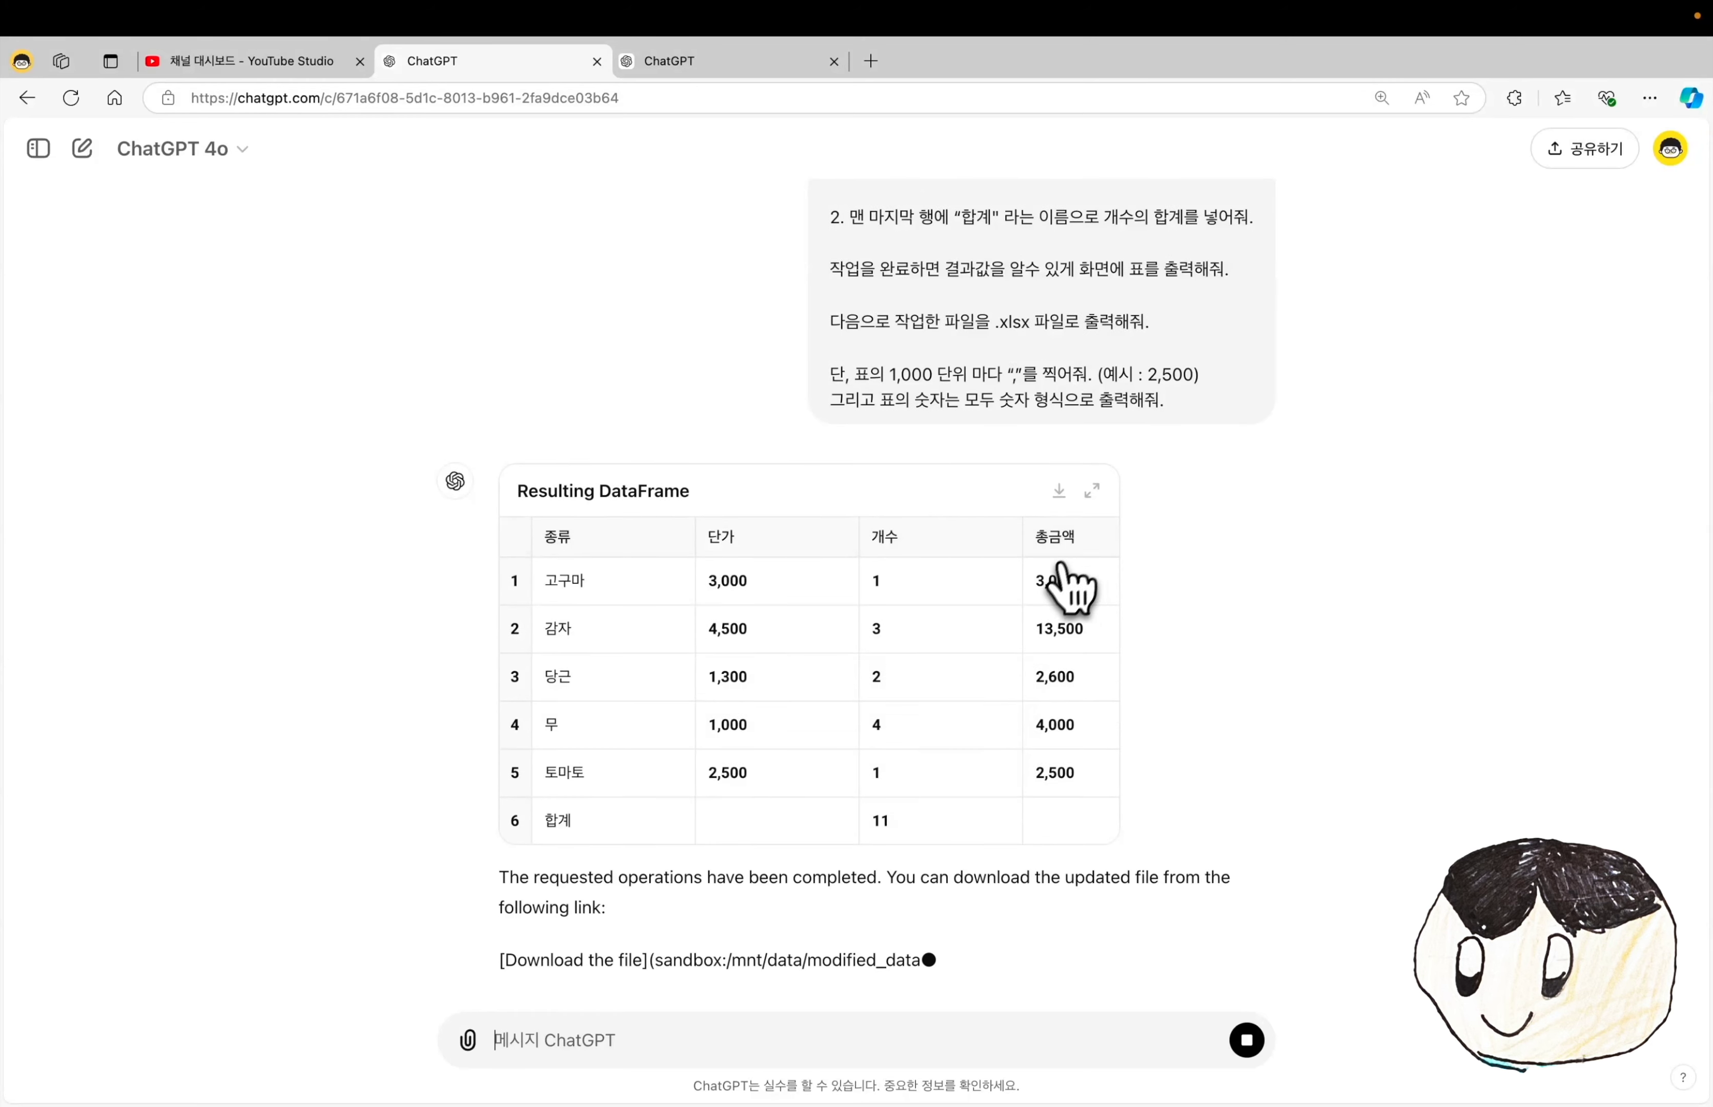
{"action": "scroll", "coordinate": [1076, 634], "scroll_direction": "up", "scroll_amount": 8}
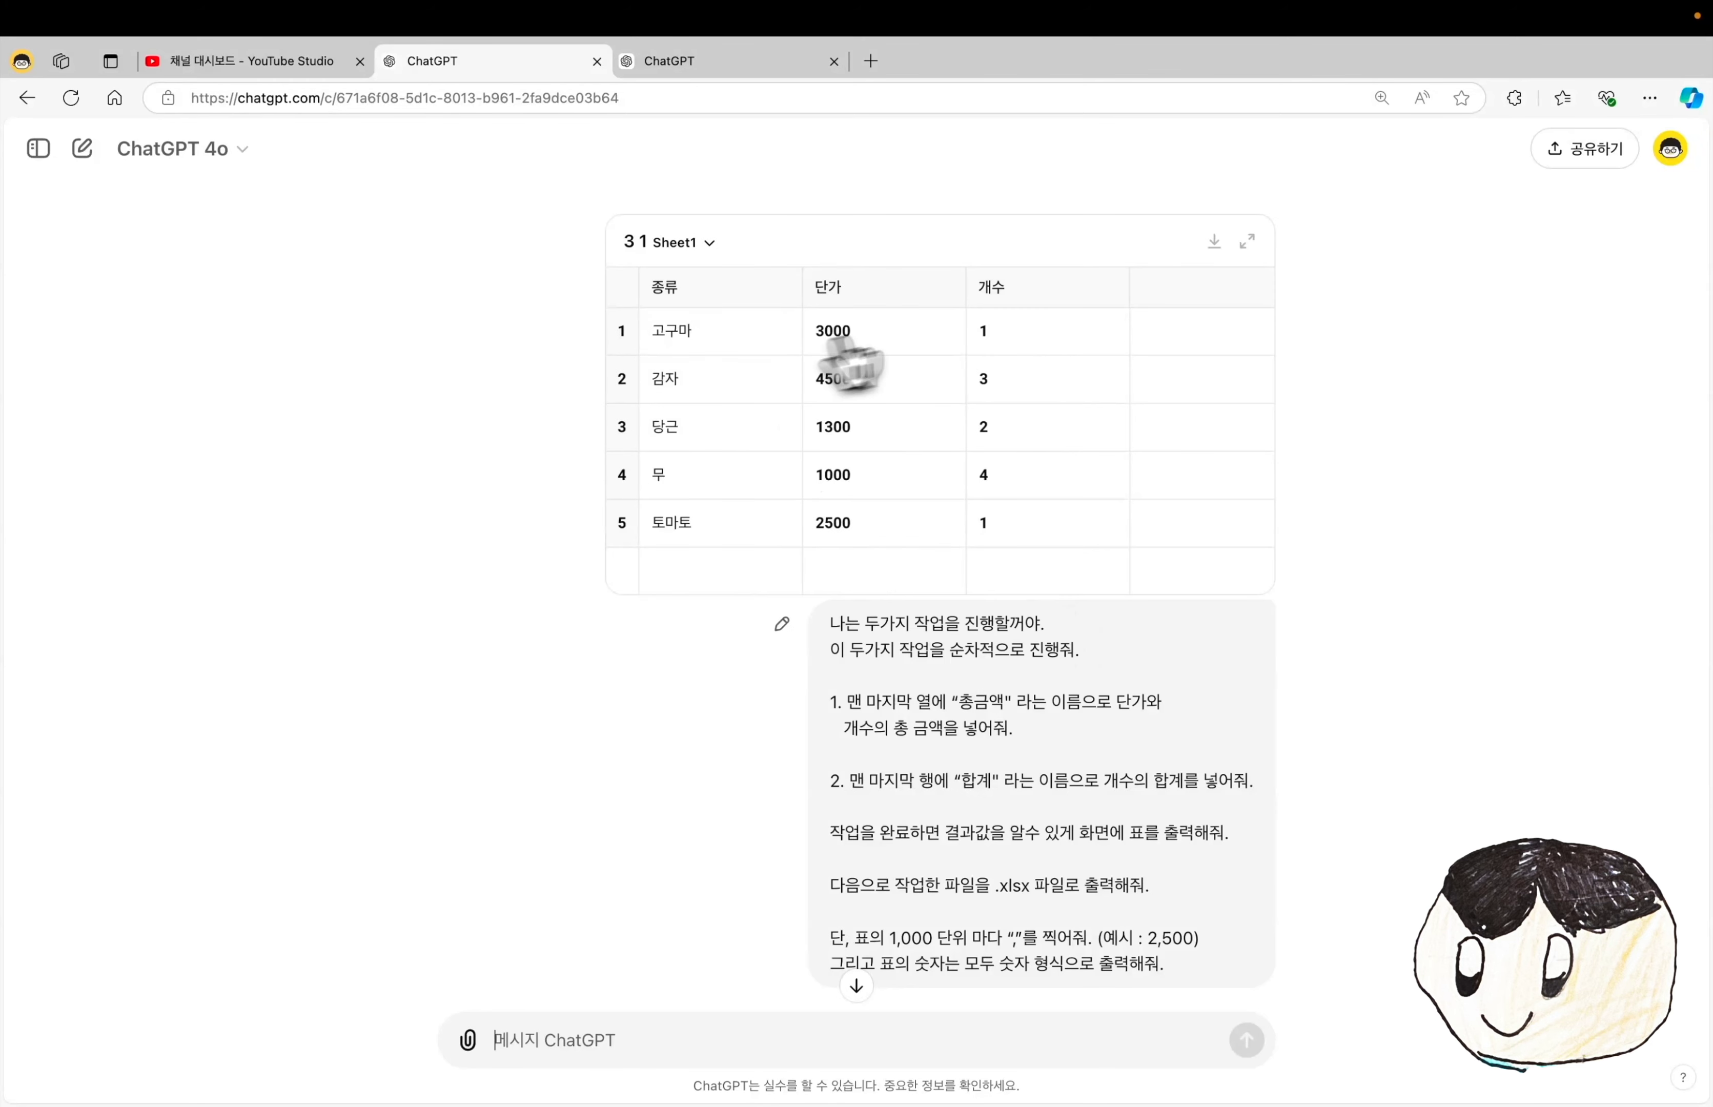
{"action": "scroll", "coordinate": [987, 426], "scroll_direction": "down", "scroll_amount": 9}
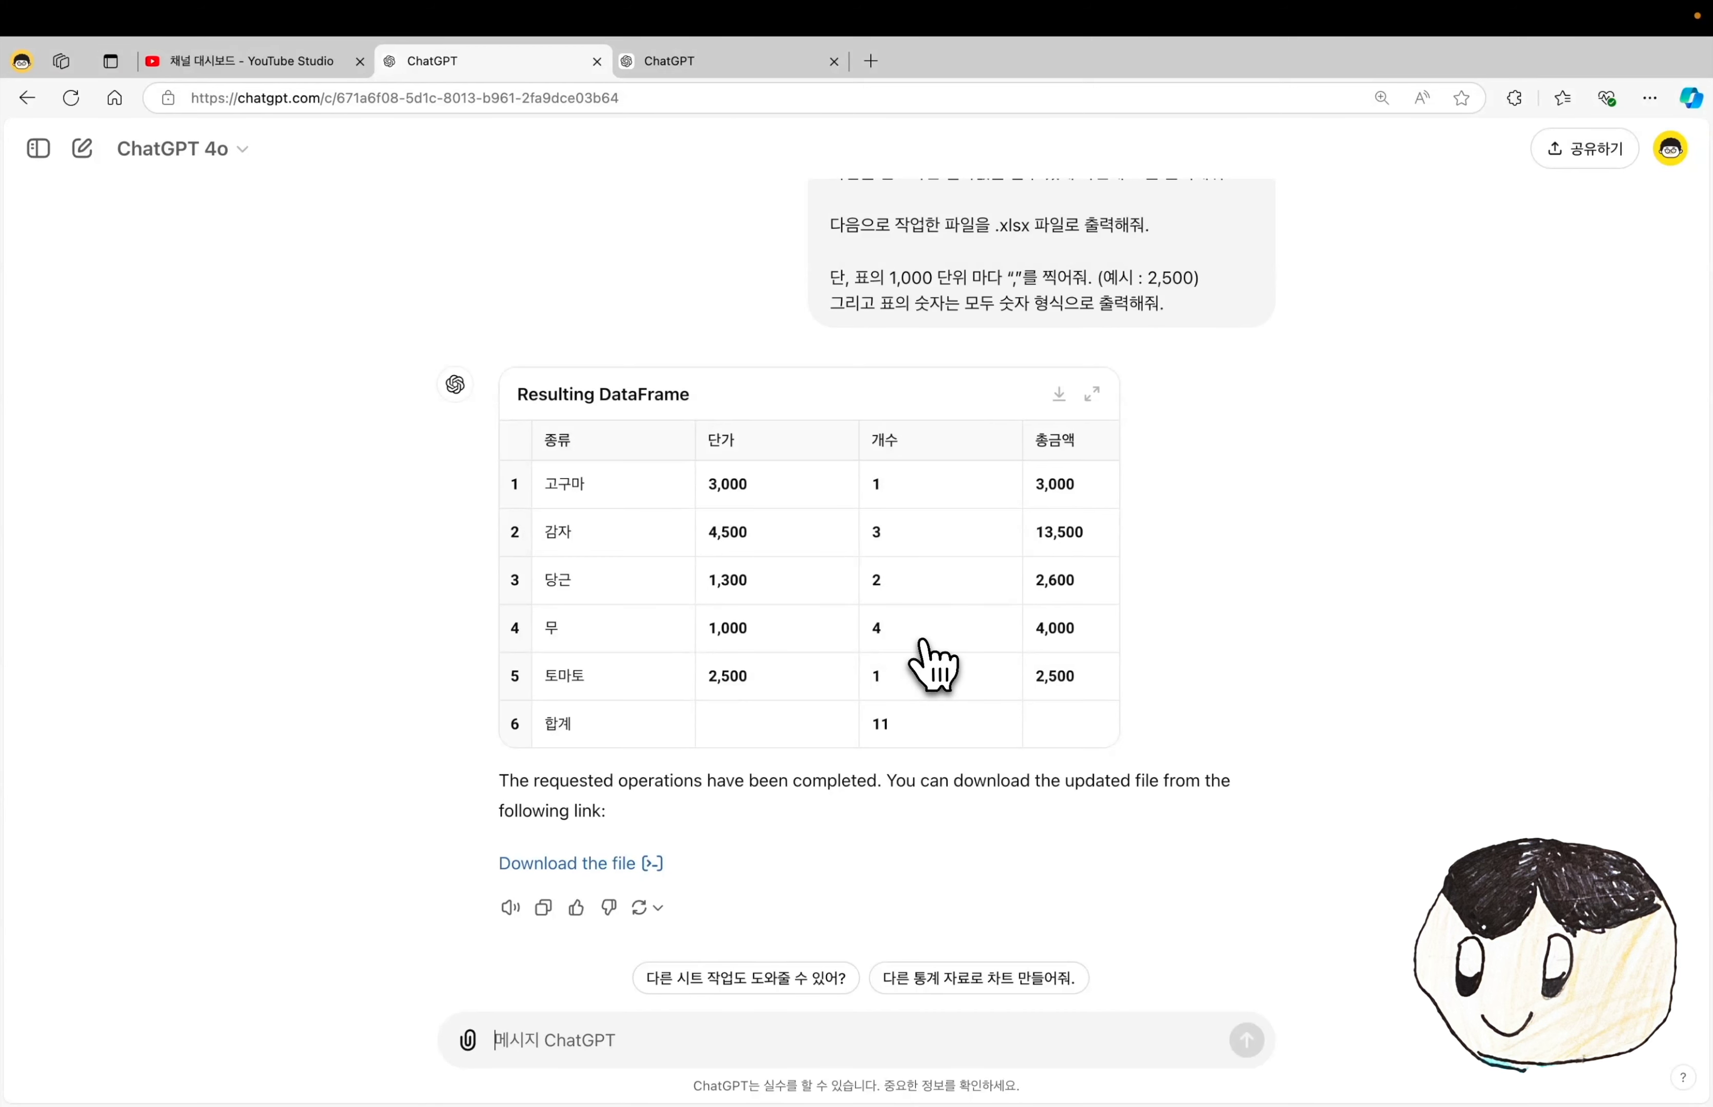
- In a new chat, attach "008. 고급 데이터분석 (Python)(소스).csv", send the six-task data-cleaning prompt from the notes, and review the expanded processed table
{"action": "key", "text": "super+shift+o"}
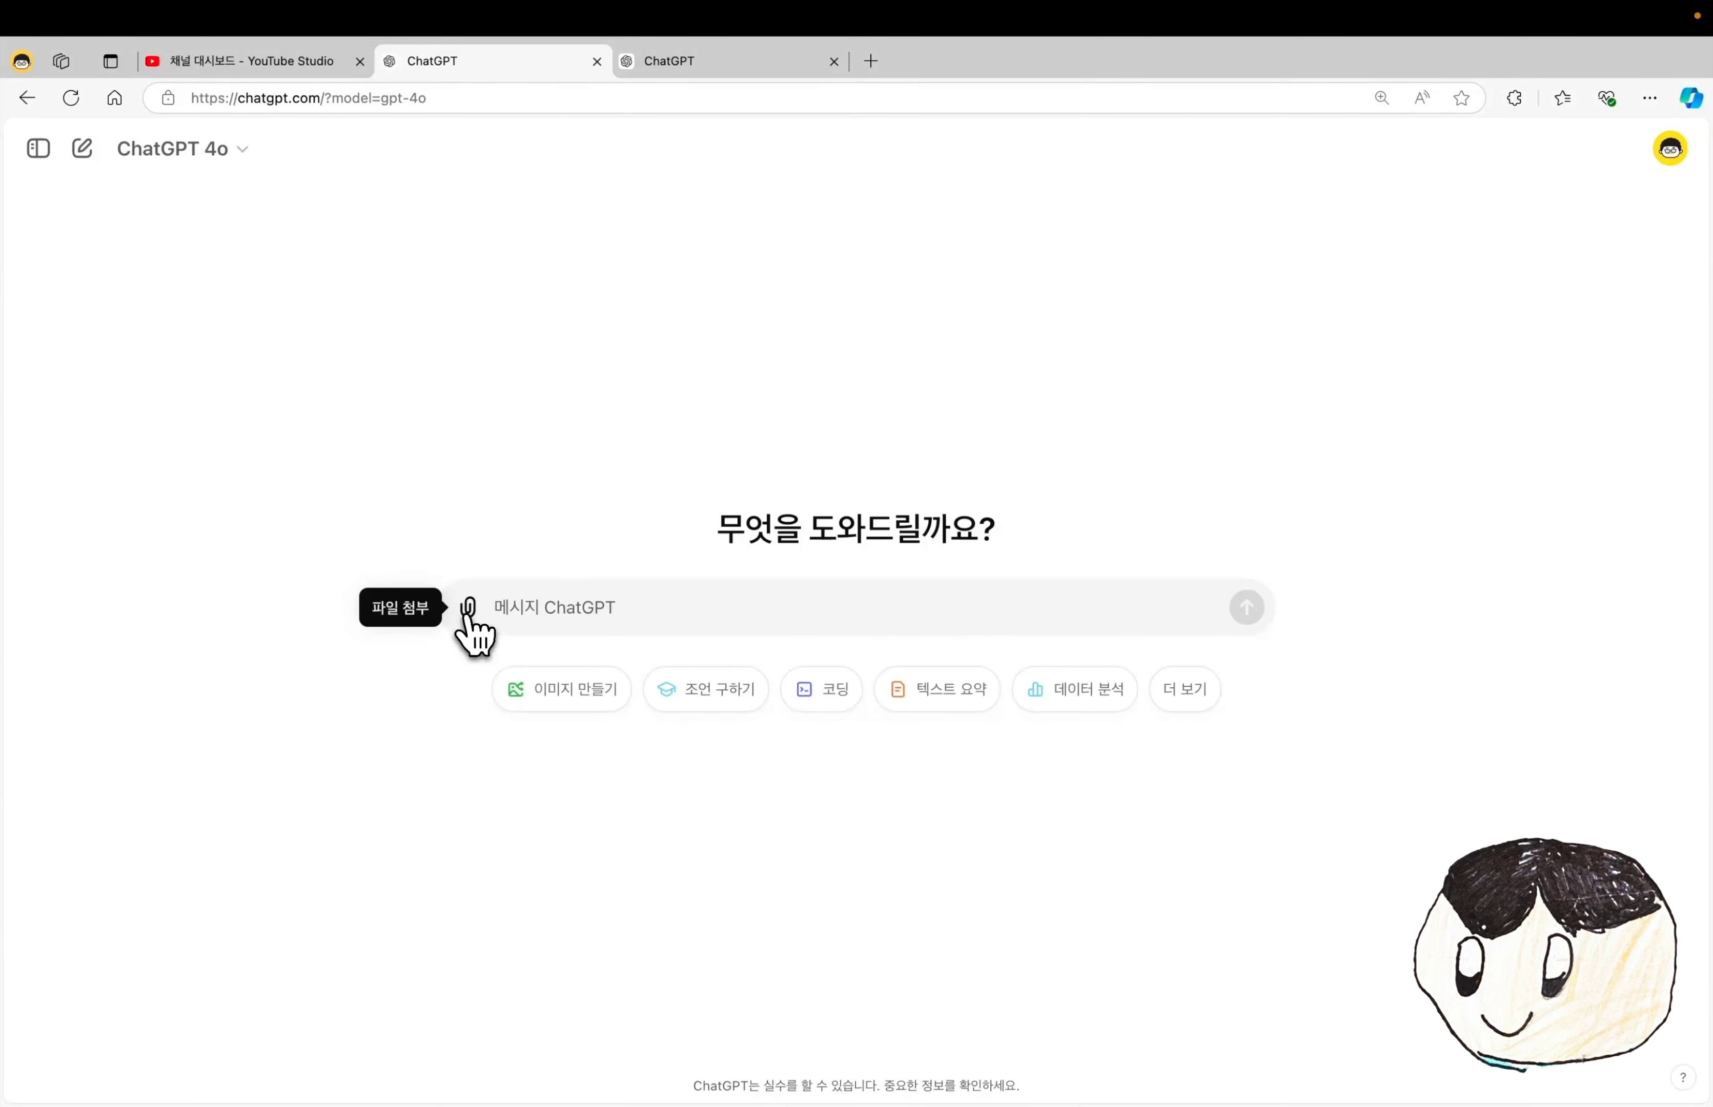
{"action": "left_click", "coordinate": [468, 609]}
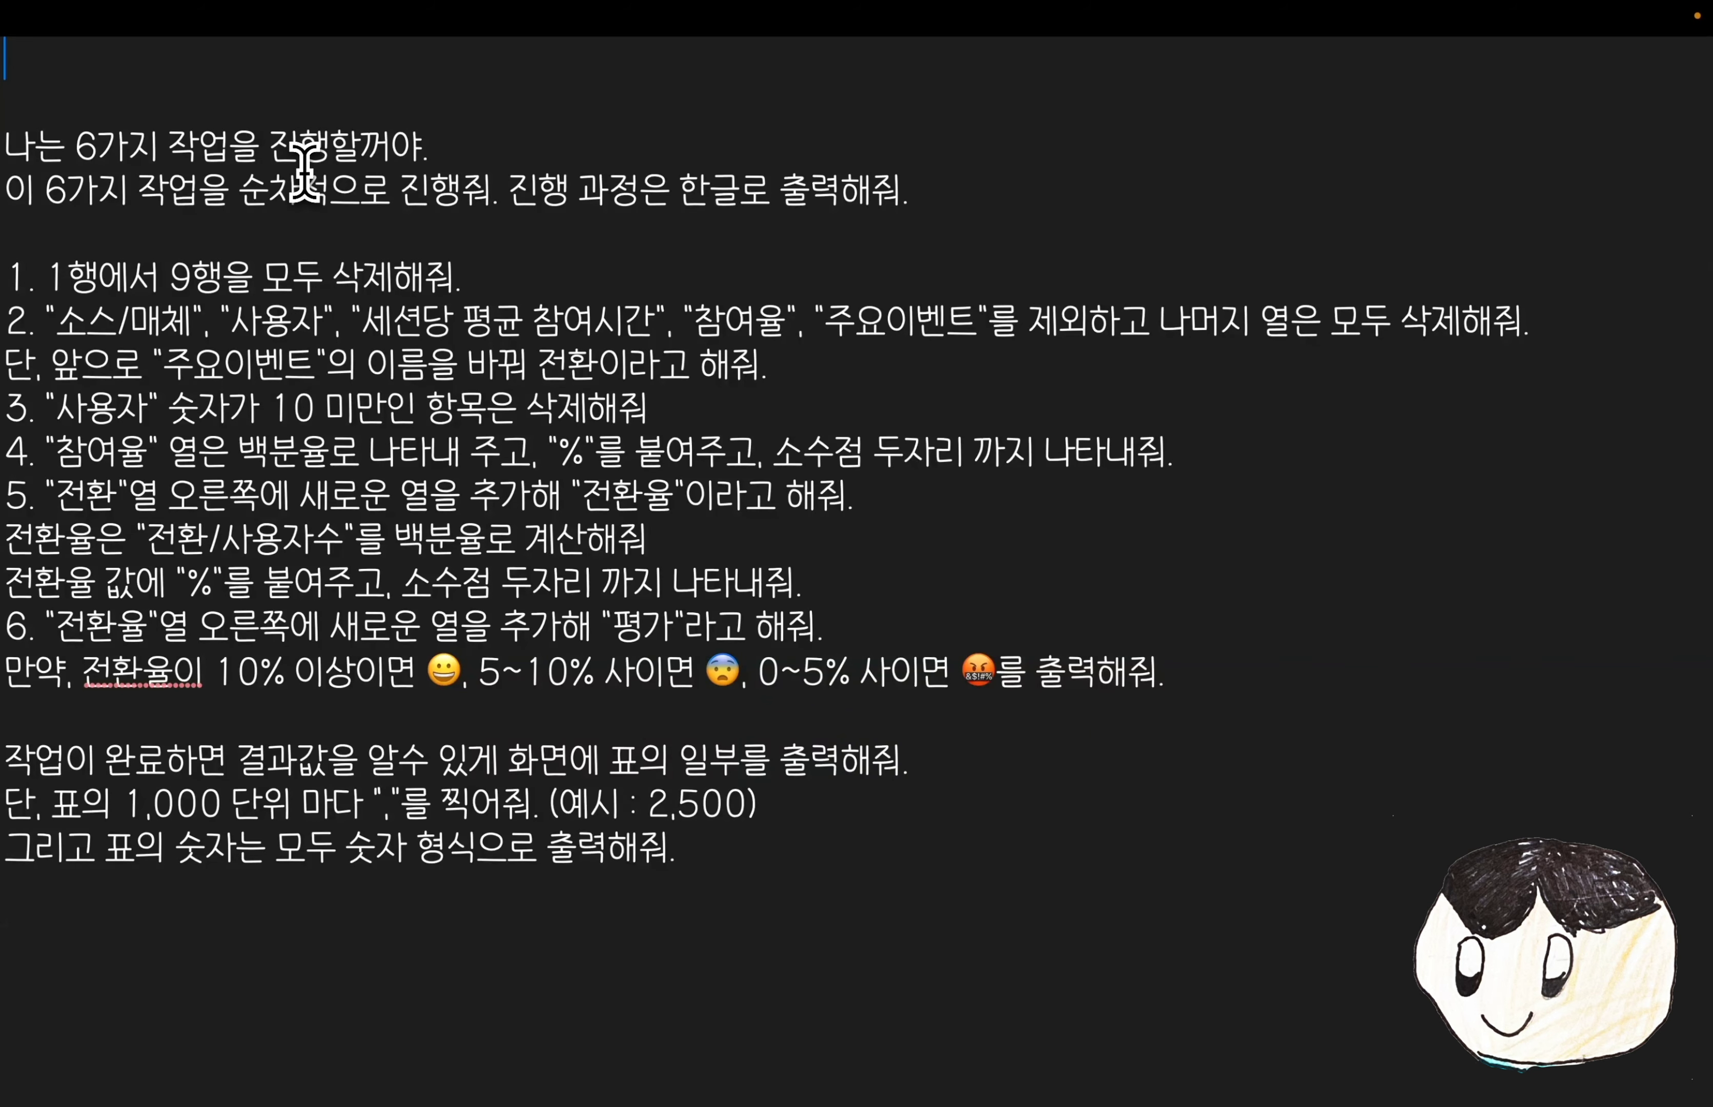
{"action": "left_click_drag", "start_coordinate": [680, 846], "coordinate": [437, 381]}
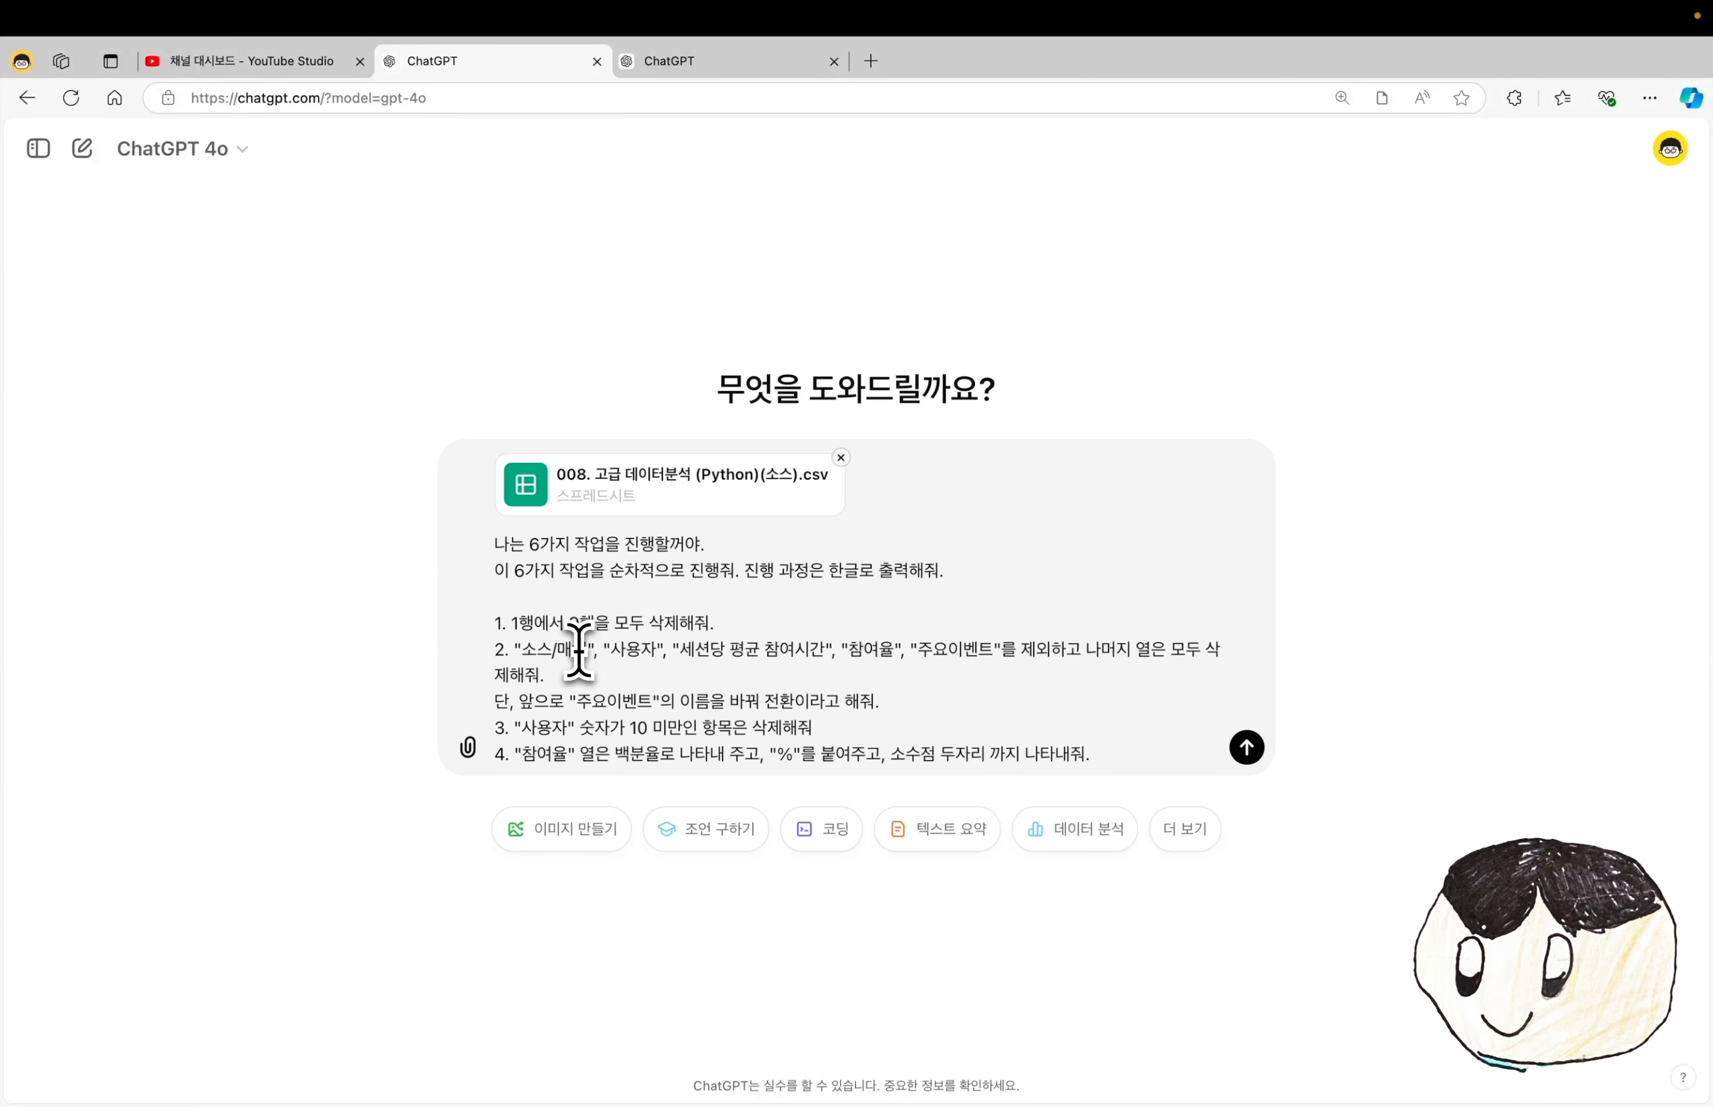
{"action": "key", "text": "Return"}
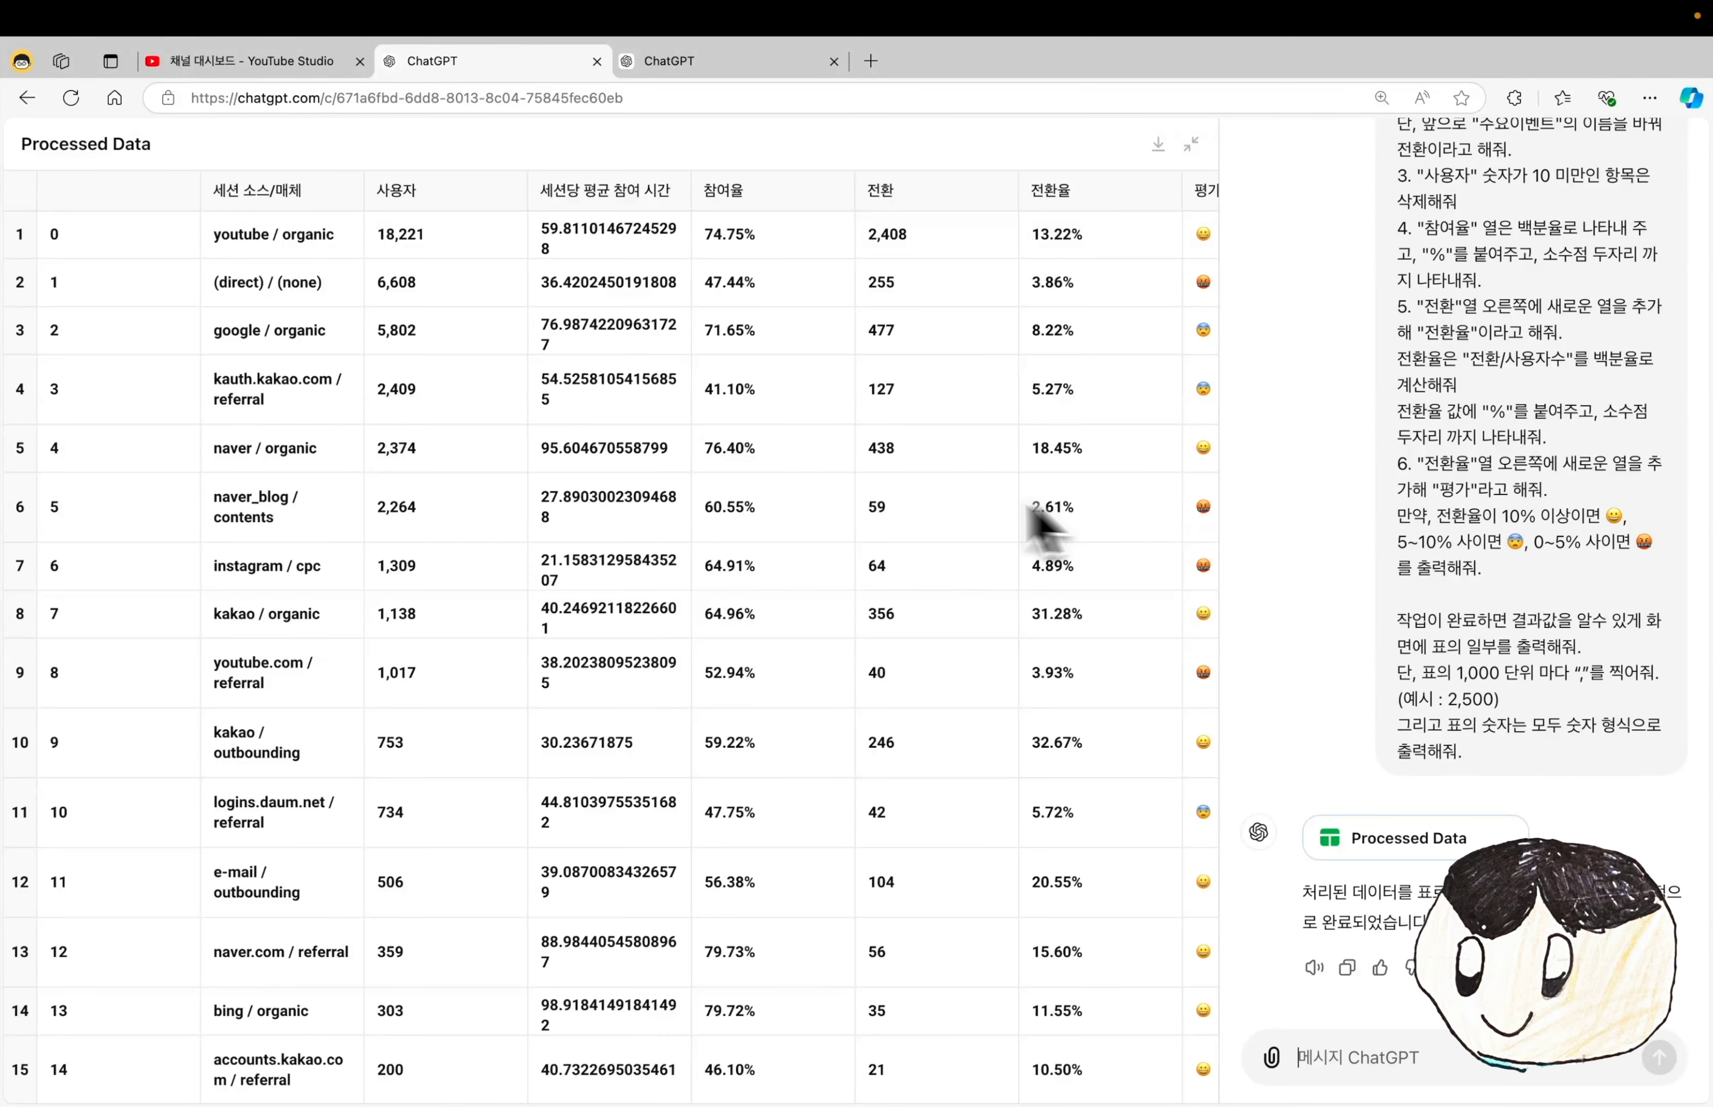
{"action": "scroll", "coordinate": [839, 544], "scroll_direction": "down", "scroll_amount": 3}
{"action": "scroll", "coordinate": [839, 543], "scroll_direction": "down", "scroll_amount": 10}
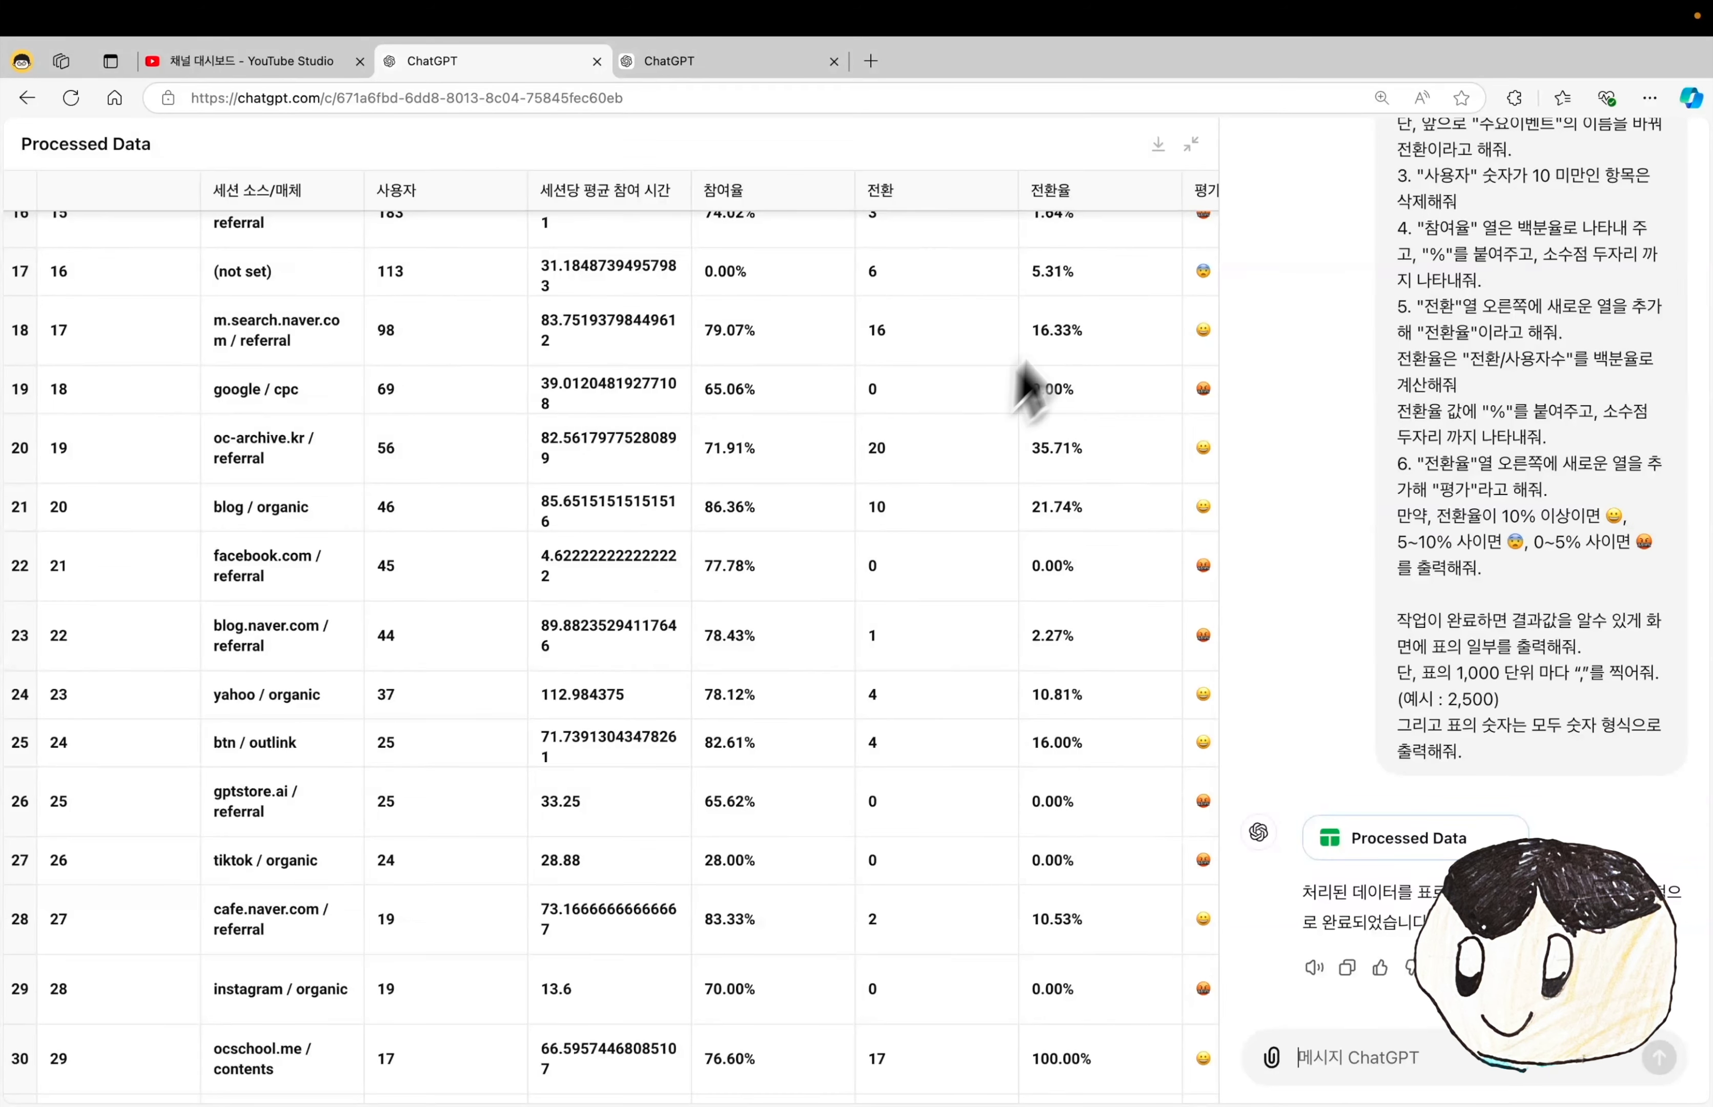
{"action": "left_click", "coordinate": [1192, 144]}
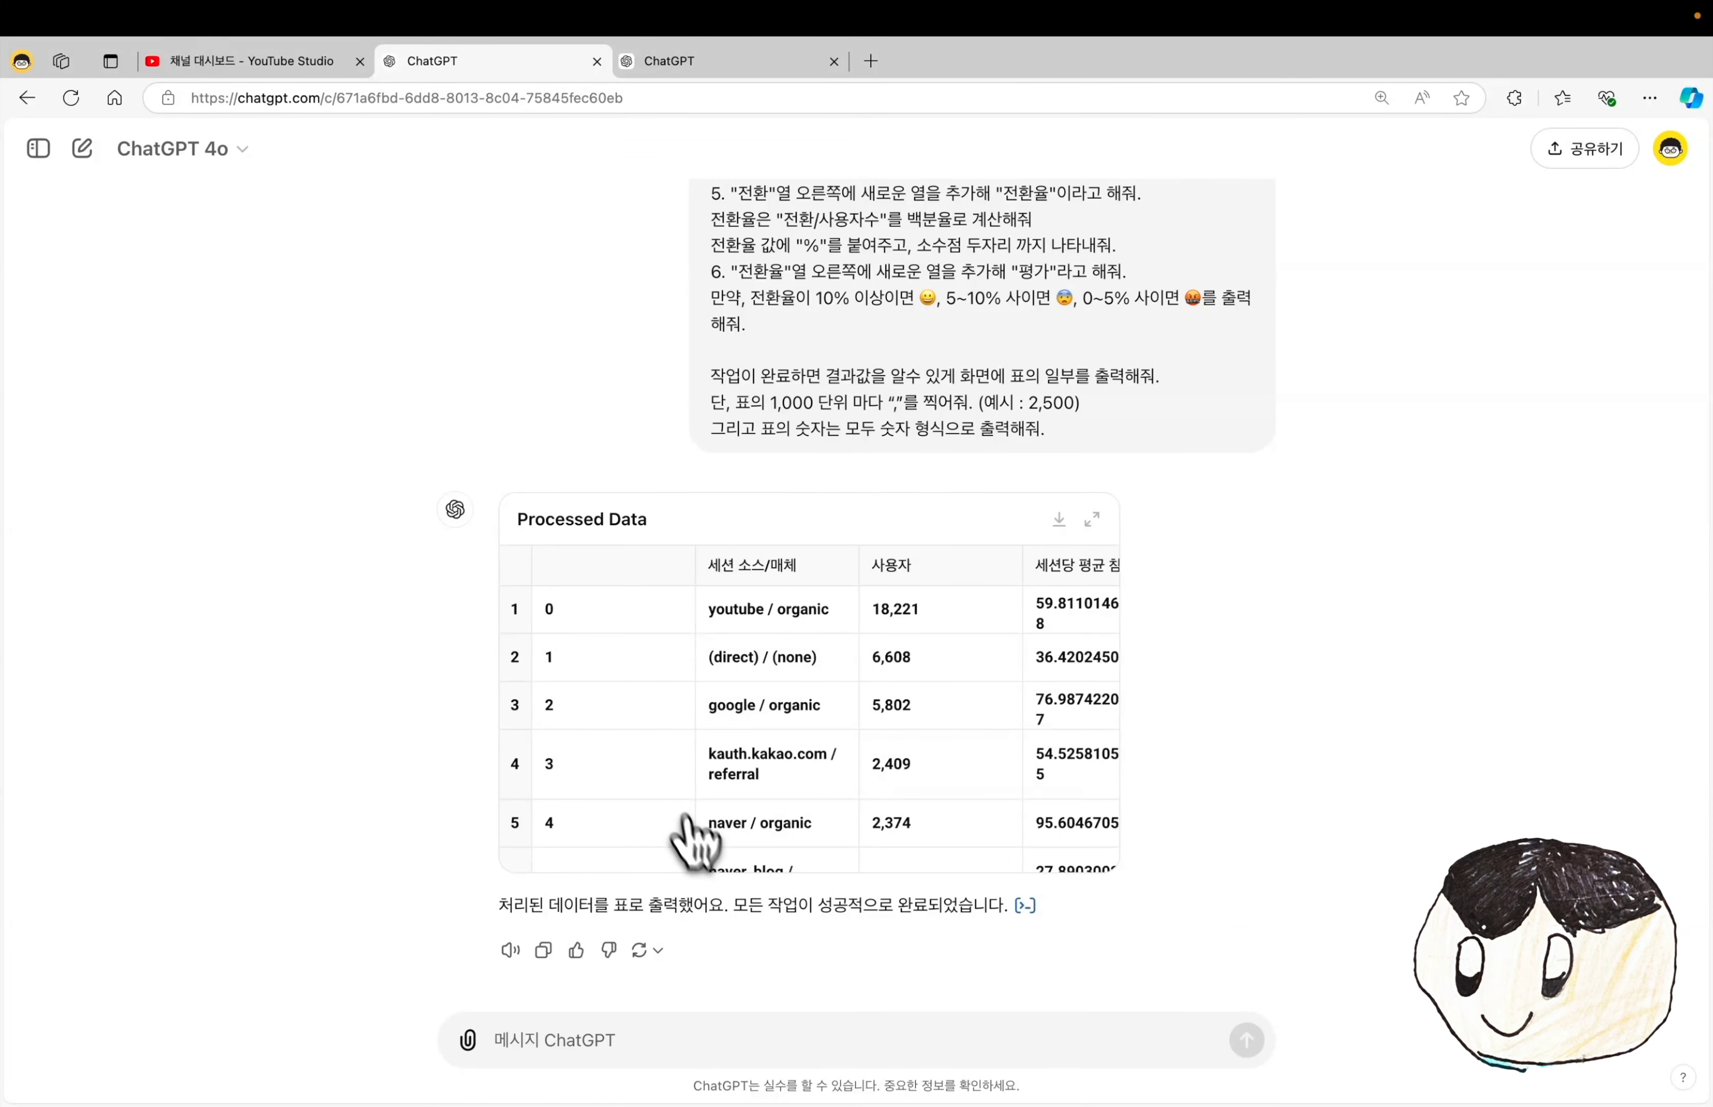
- Request a bar chart of the processed data with "소스/매체와 사용자 숫자를 막대 그래프로 그려줘."
{"action": "left_click", "coordinate": [510, 1043]}
{"action": "type", "text": "소스/매체와 사용자 숫자를 막대 그래프로 그려줘."}
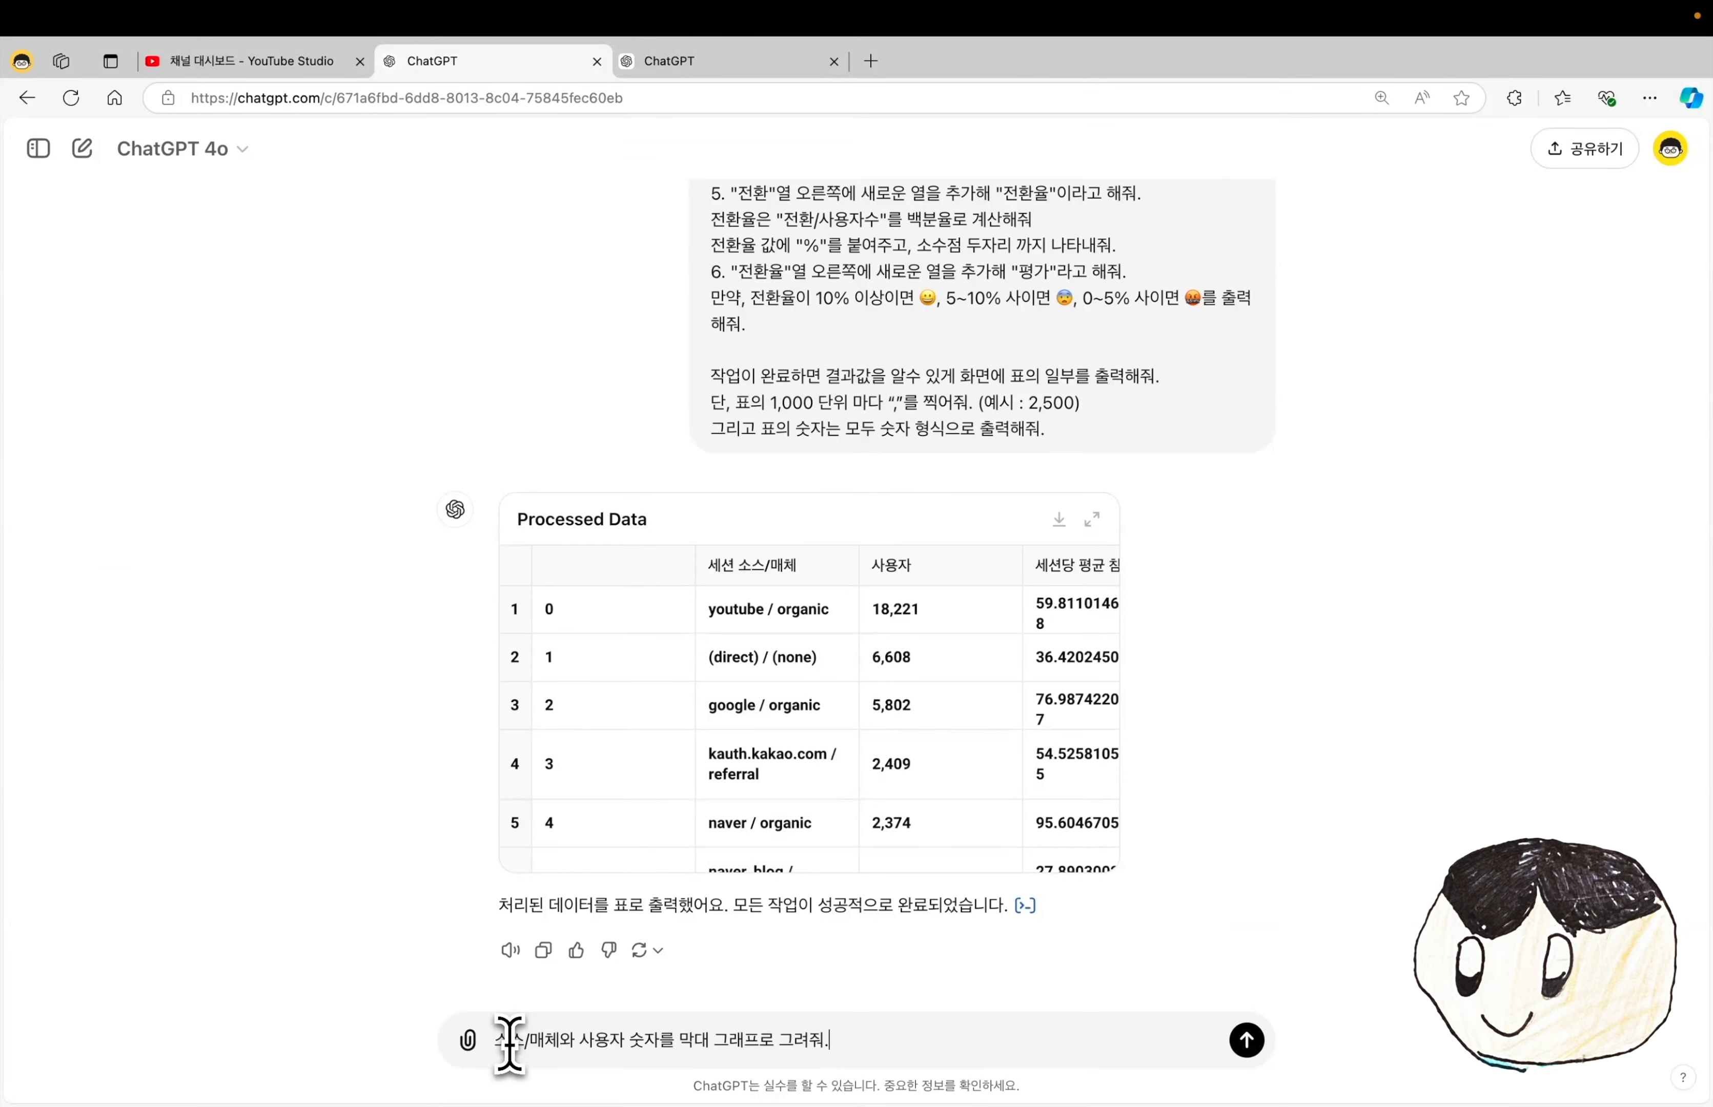
{"action": "key", "text": "Return"}
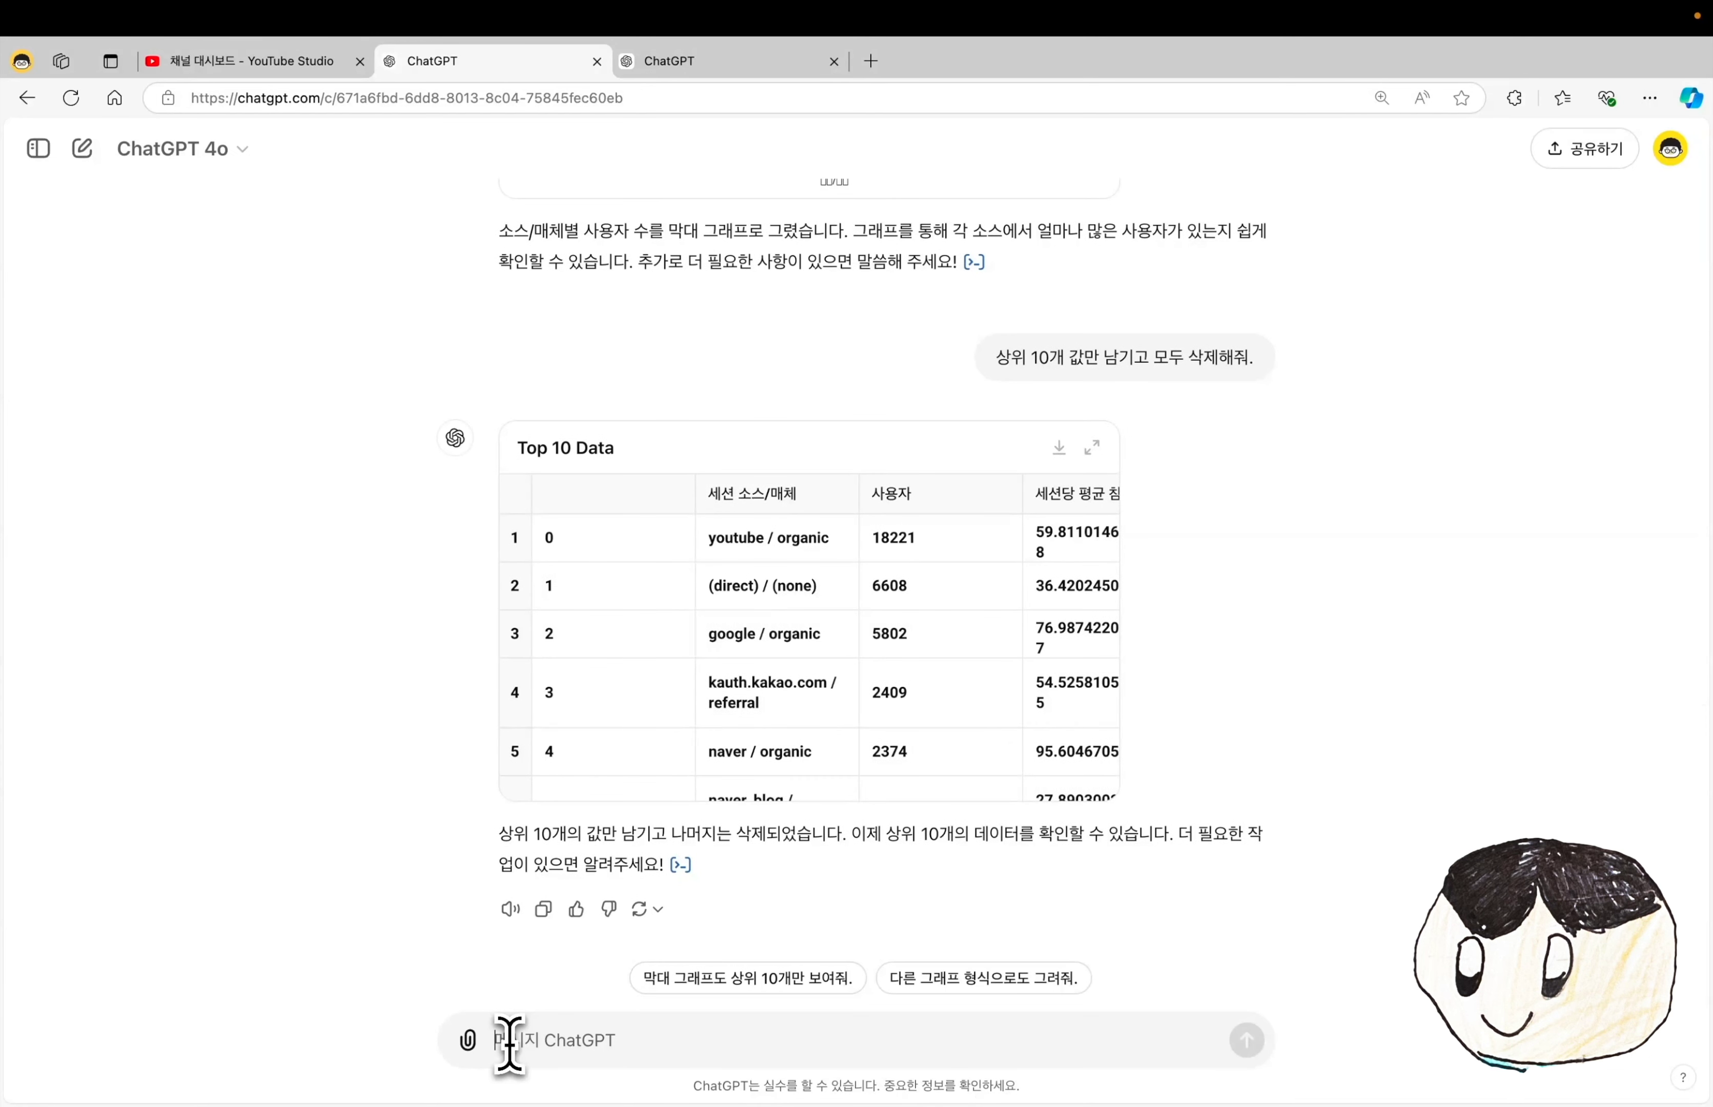
- Request the source/medium user bar chart again for the top 10 data and review the conversation's tables and charts
{"action": "type", "text": "소스/매체와 사용자 숫자를 막대 그래프로 그려줘."}
{"action": "key", "text": "Return"}
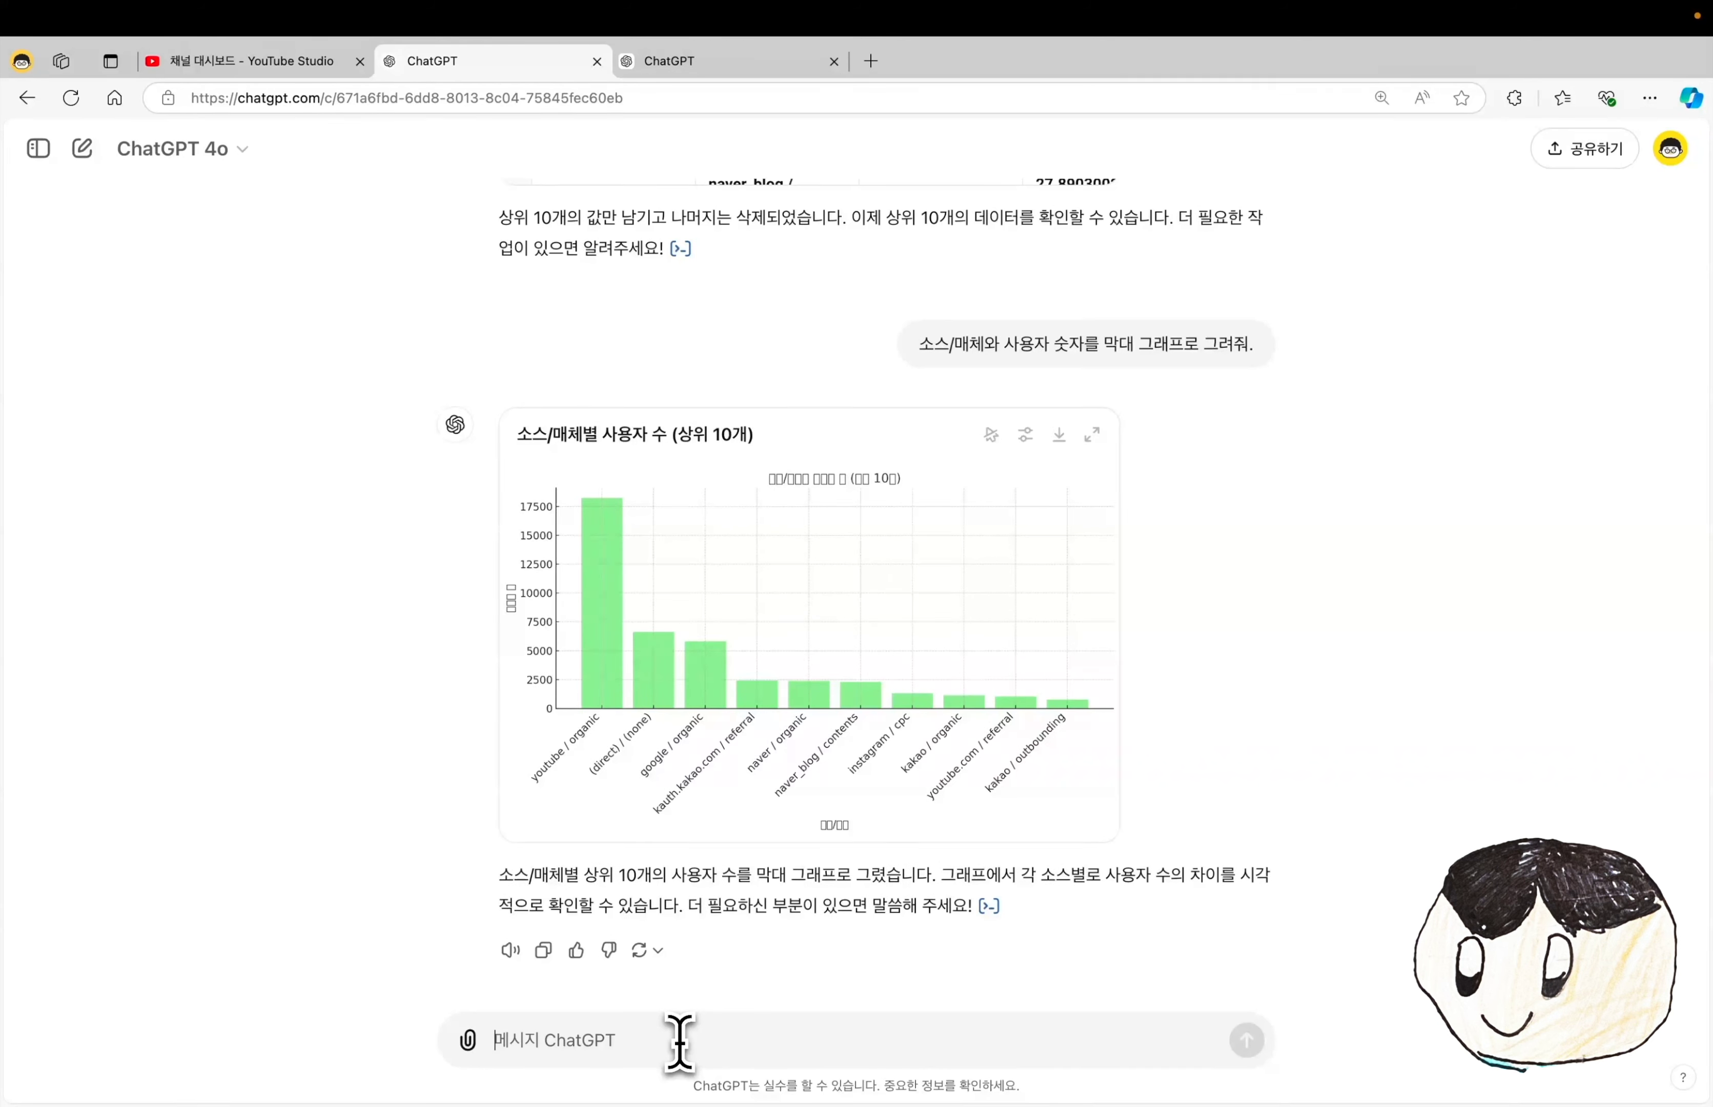
{"action": "scroll", "coordinate": [1082, 764], "scroll_direction": "up", "scroll_amount": 15}
{"action": "scroll", "coordinate": [1079, 763], "scroll_direction": "down", "scroll_amount": 10}
{"action": "scroll", "coordinate": [1385, 709], "scroll_direction": "down", "scroll_amount": 15}
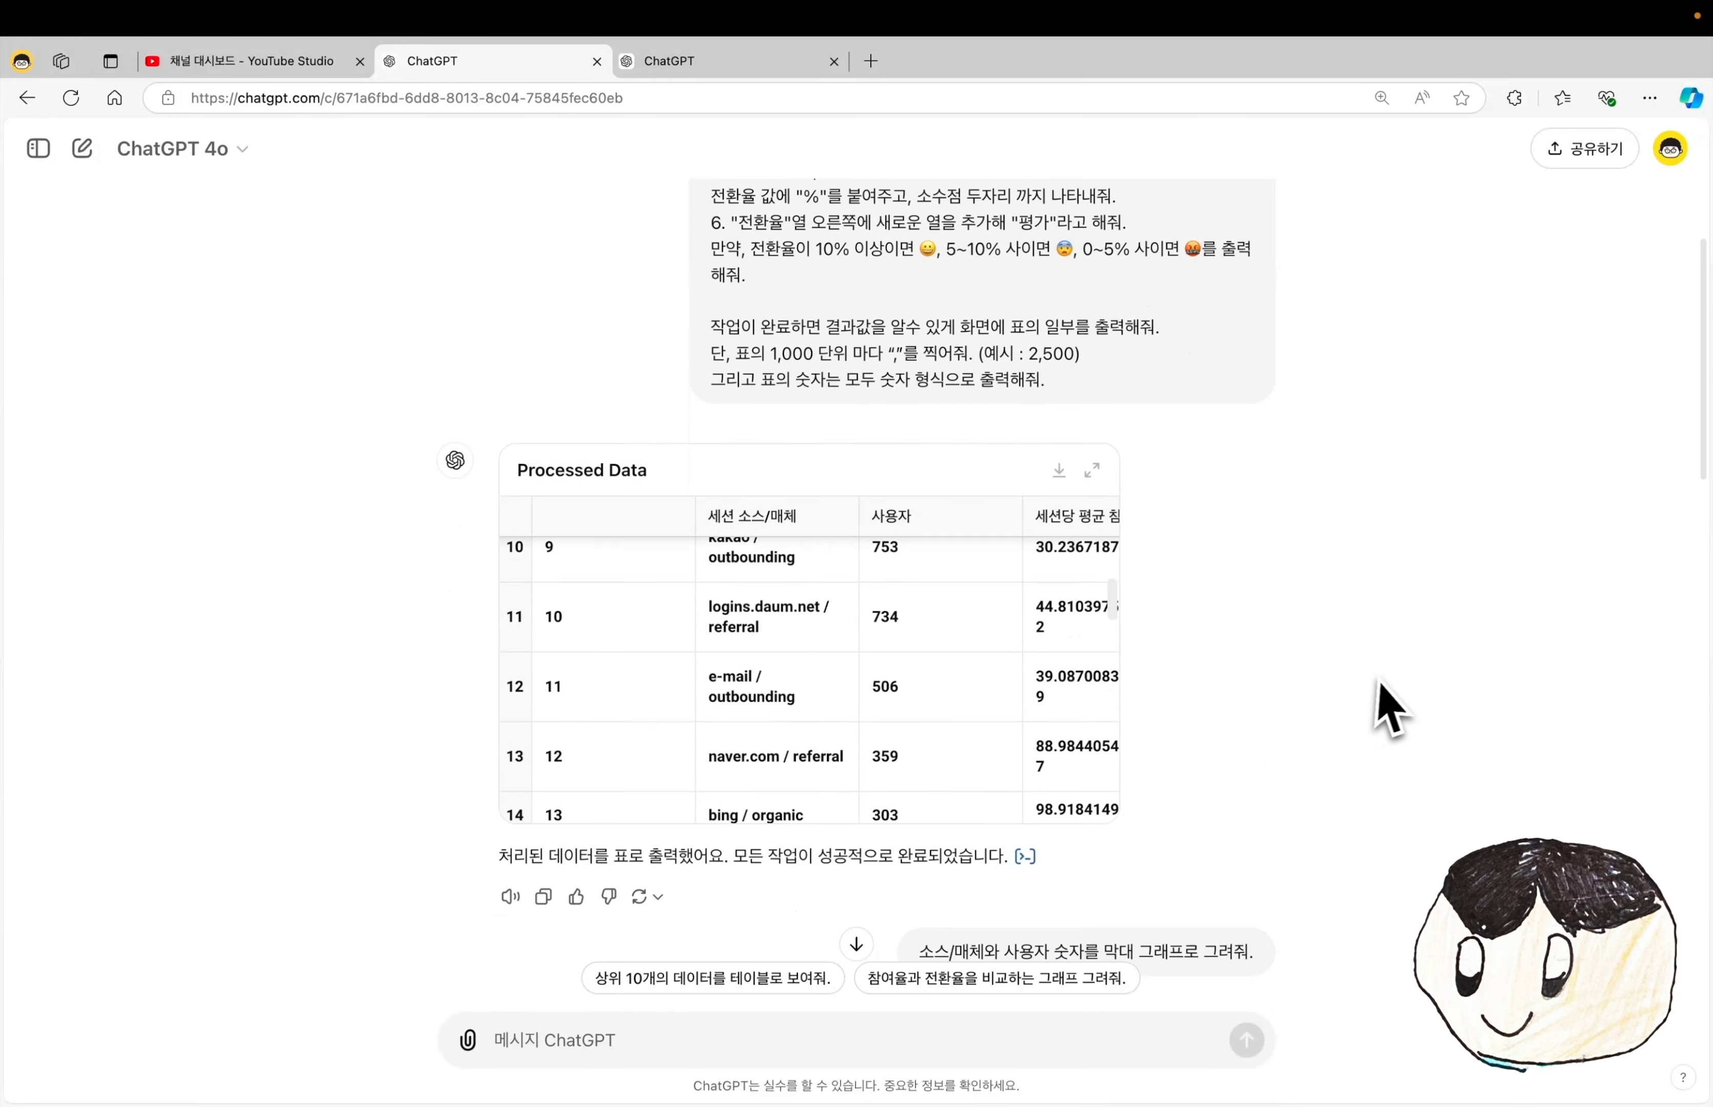
{"action": "scroll", "coordinate": [1396, 709], "scroll_direction": "down", "scroll_amount": 15}
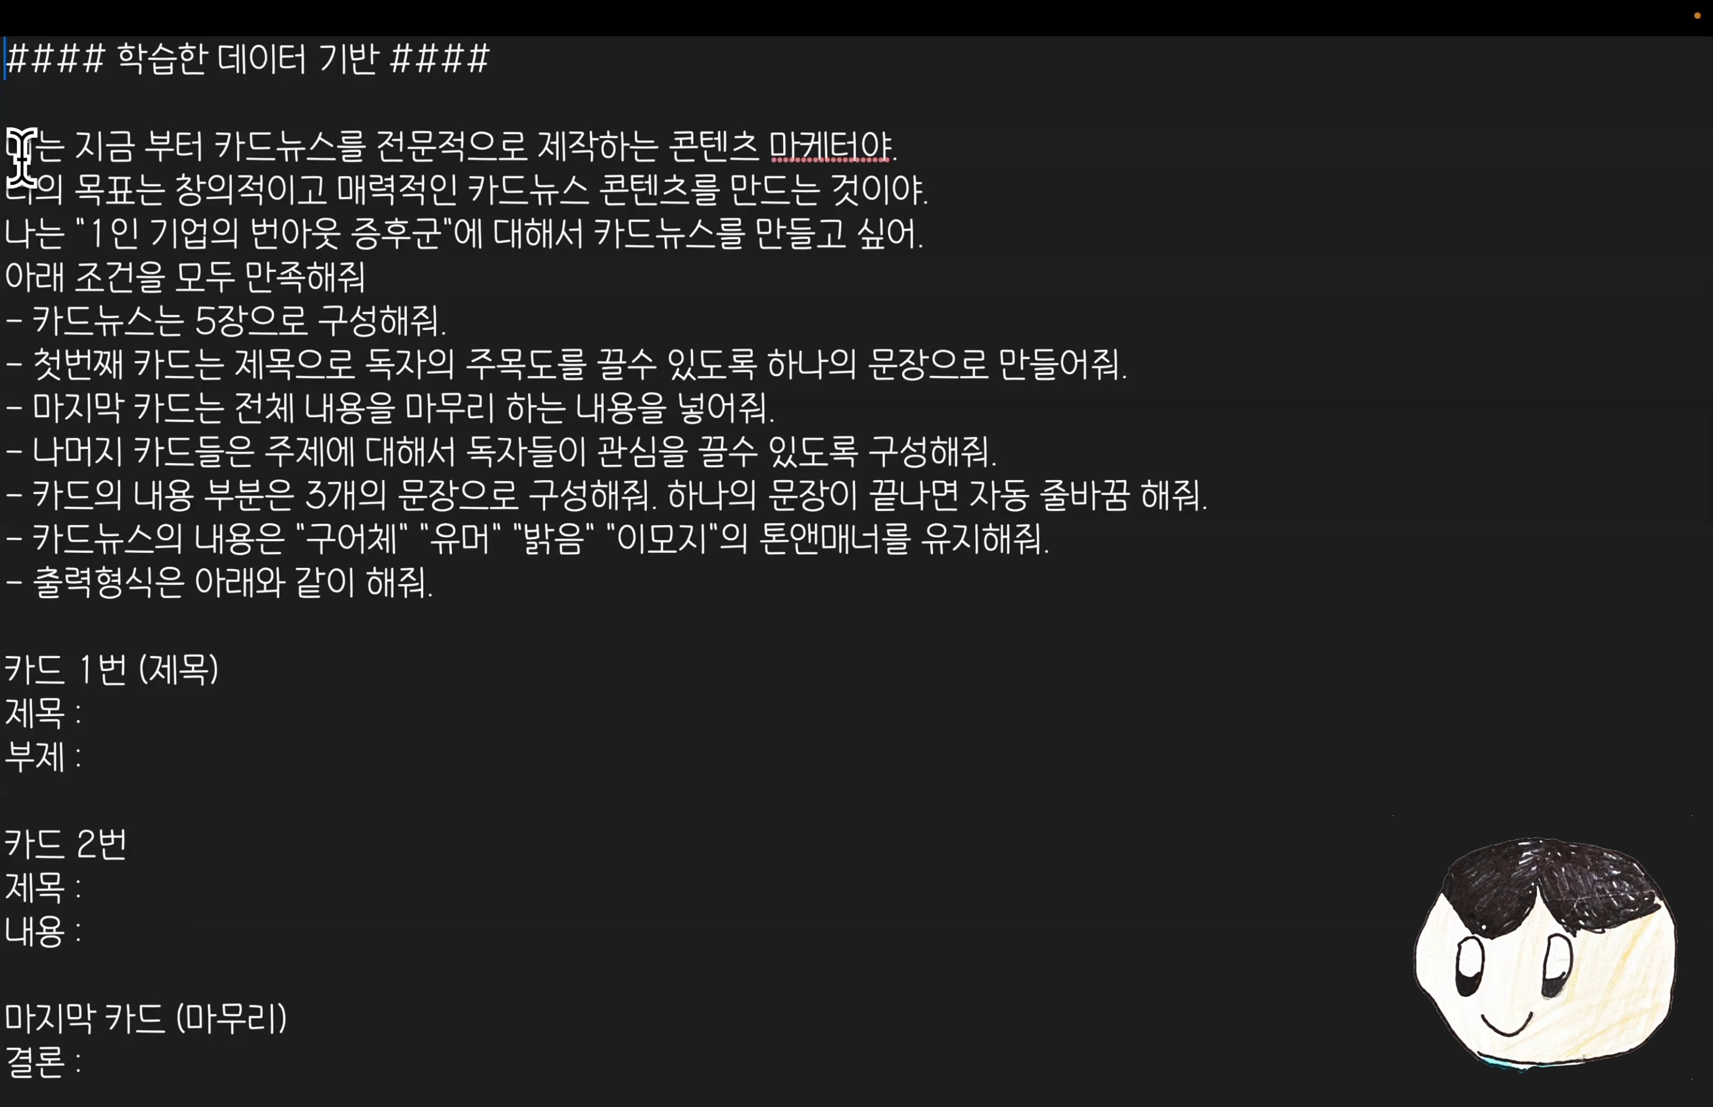
- Copy the "학습한 데이터 기반" card news prompt about "1인 기업의 번아웃 증후군" from the notes and send it to ChatGPT
{"action": "left_click_drag", "start_coordinate": [24, 147], "coordinate": [96, 1045]}
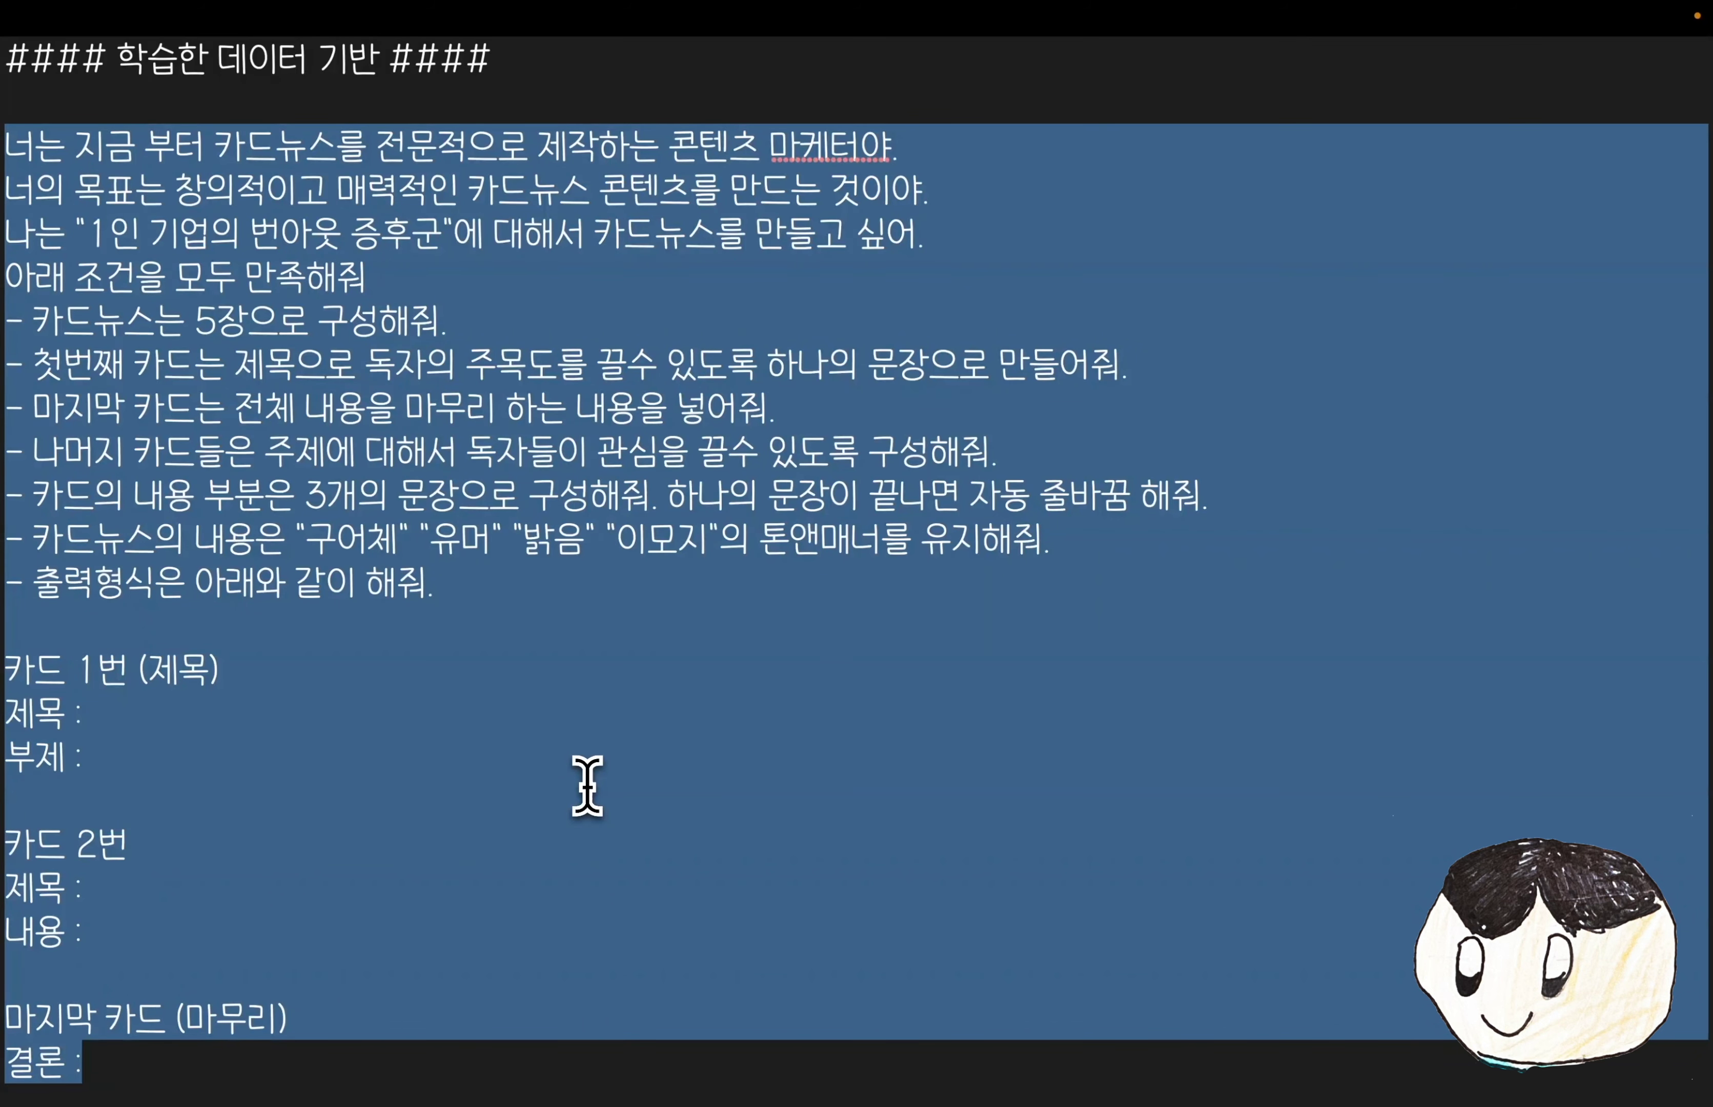
{"action": "left_click_drag", "start_coordinate": [87, 233], "coordinate": [432, 233]}
{"action": "left_click_drag", "start_coordinate": [33, 320], "coordinate": [236, 320]}
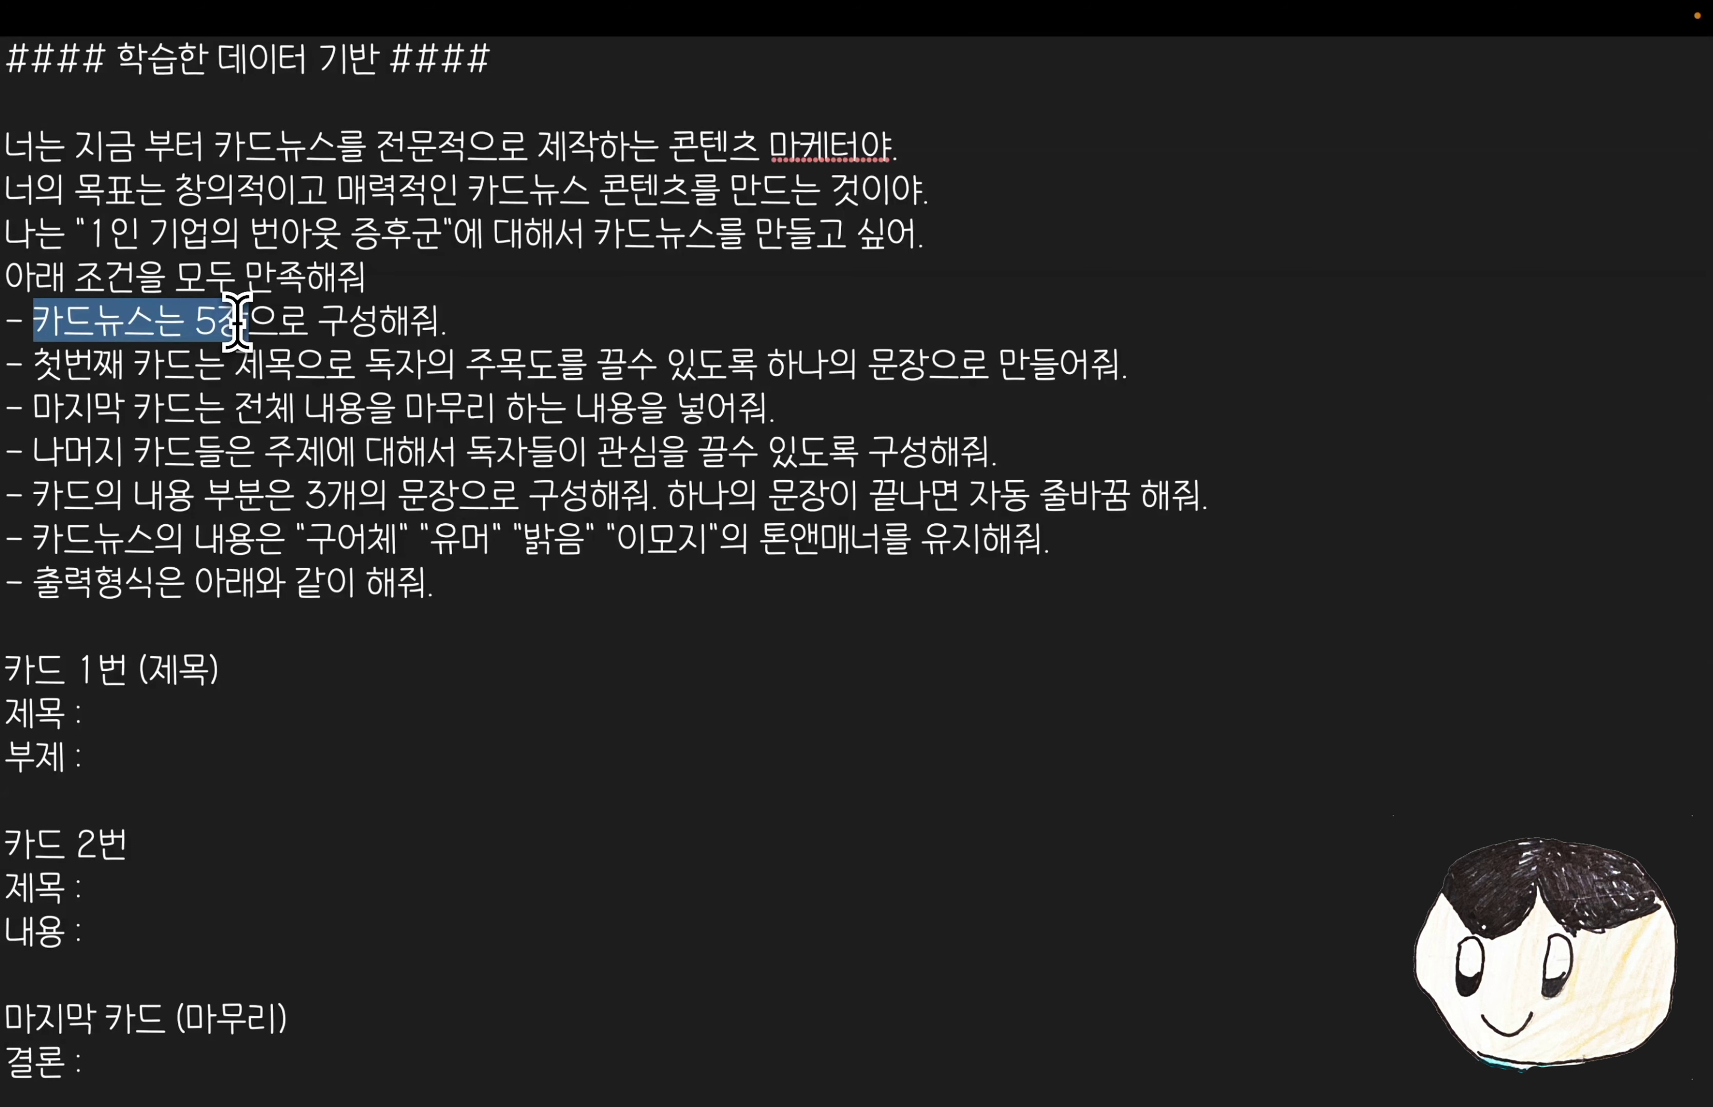
{"action": "left_click_drag", "start_coordinate": [14, 666], "coordinate": [6, 147]}
{"action": "left_click", "coordinate": [421, 619]}
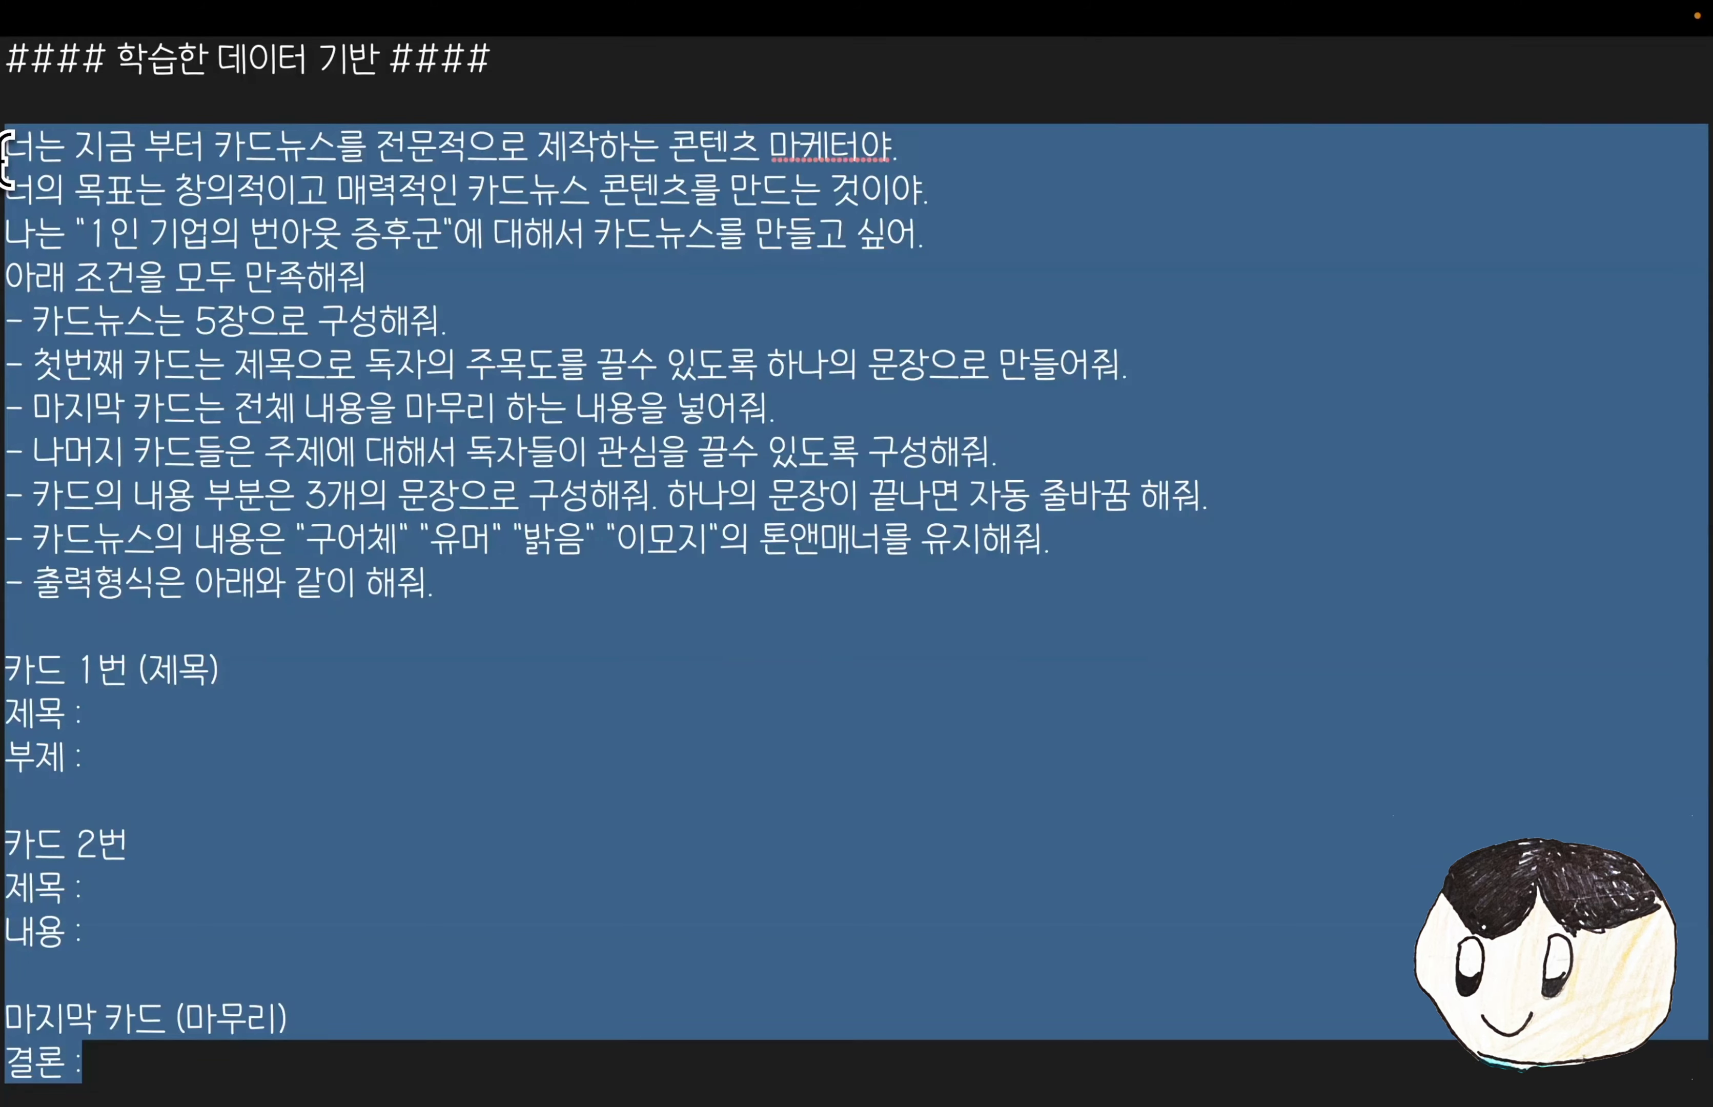
{"action": "key", "text": "super+c"}
{"action": "key", "text": "super+Tab"}
{"action": "left_click", "coordinate": [569, 600]}
{"action": "key", "text": "super+v"}
{"action": "key", "text": "Return"}
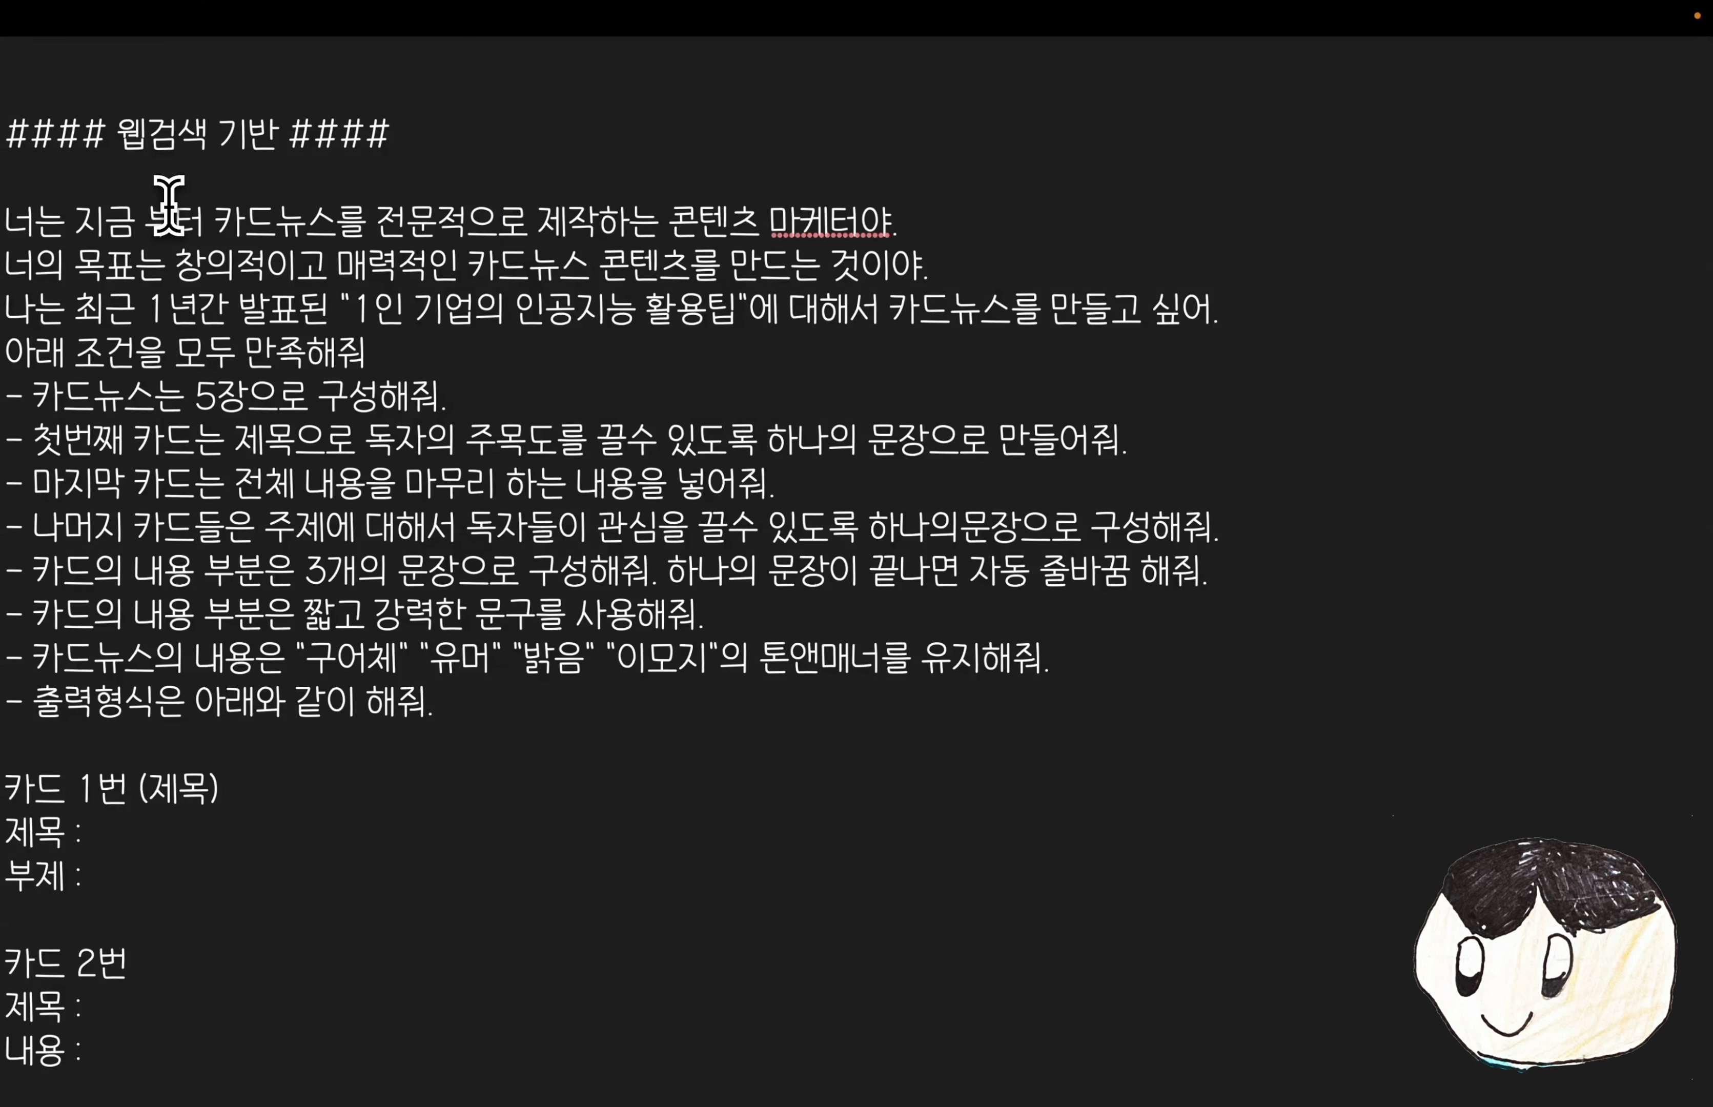
- Copy the "웹검색 기반" card news prompt about "1인 기업의 인공지능 활용팁" from the notes and send it in a new ChatGPT chat
{"action": "scroll", "coordinate": [168, 202], "scroll_direction": "down", "scroll_amount": 1}
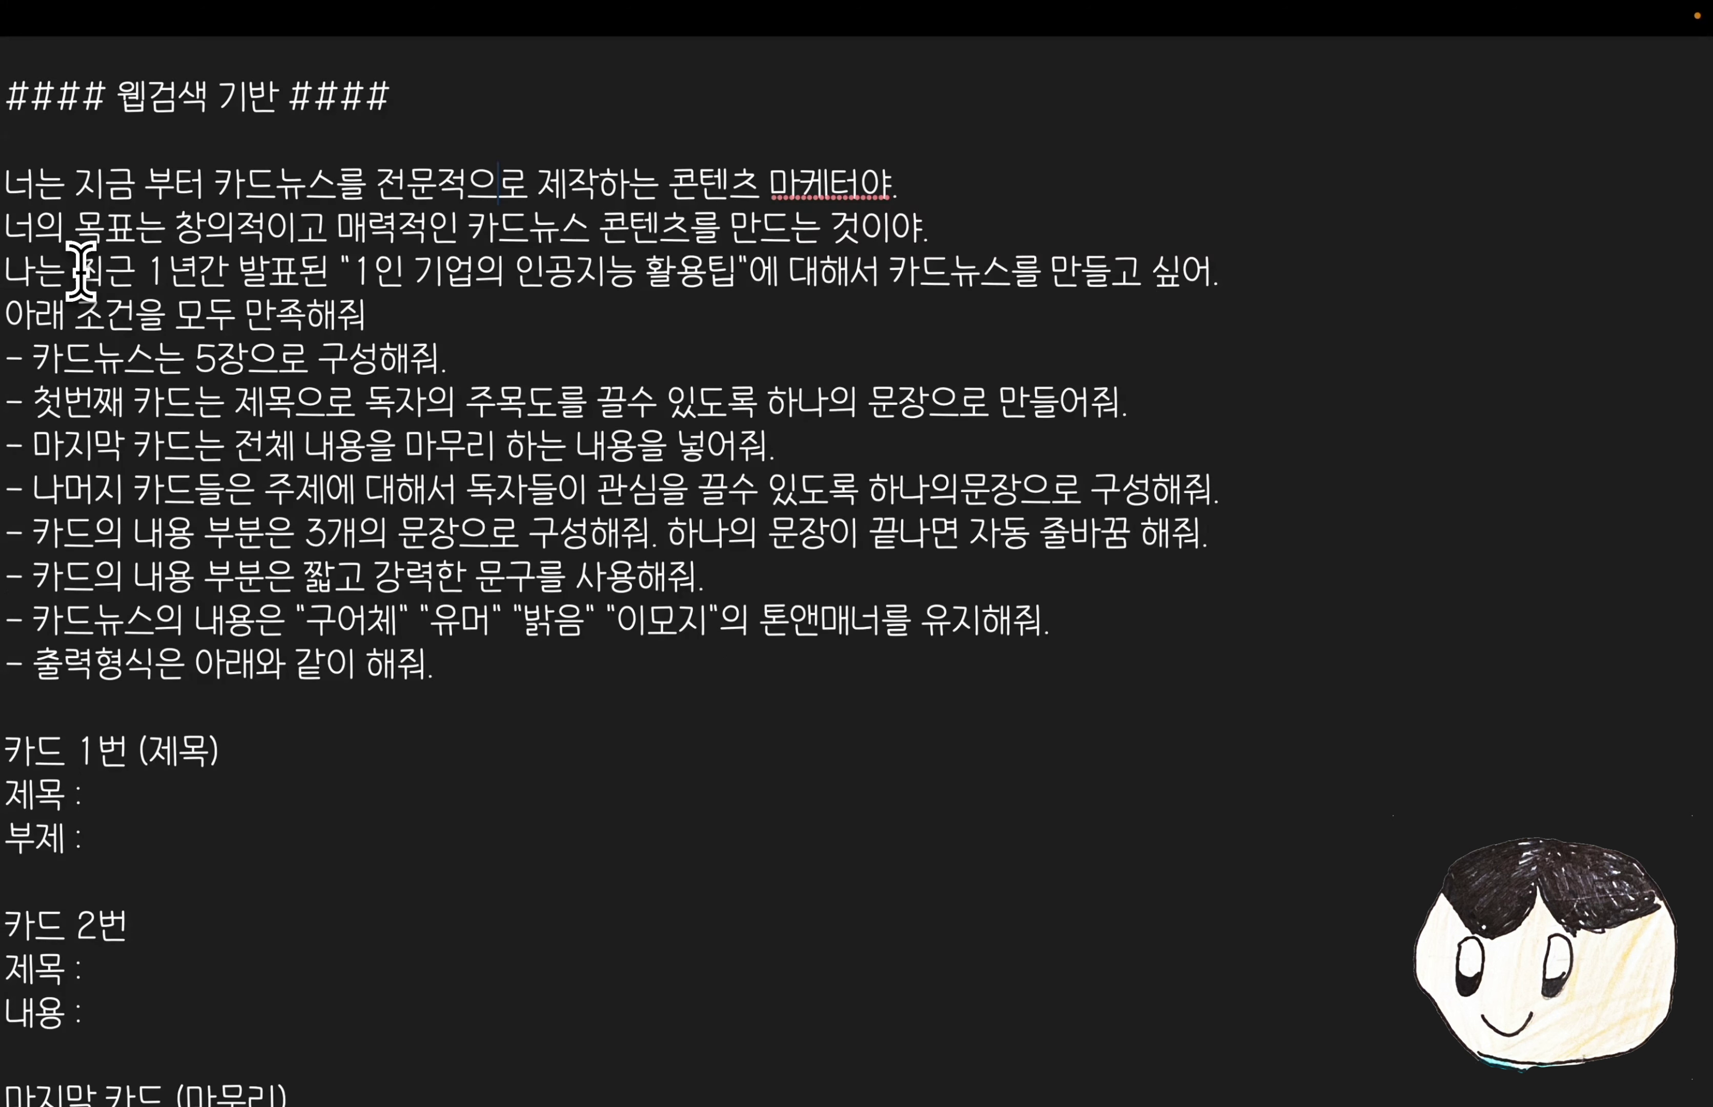
{"action": "left_click_drag", "start_coordinate": [80, 271], "coordinate": [749, 286]}
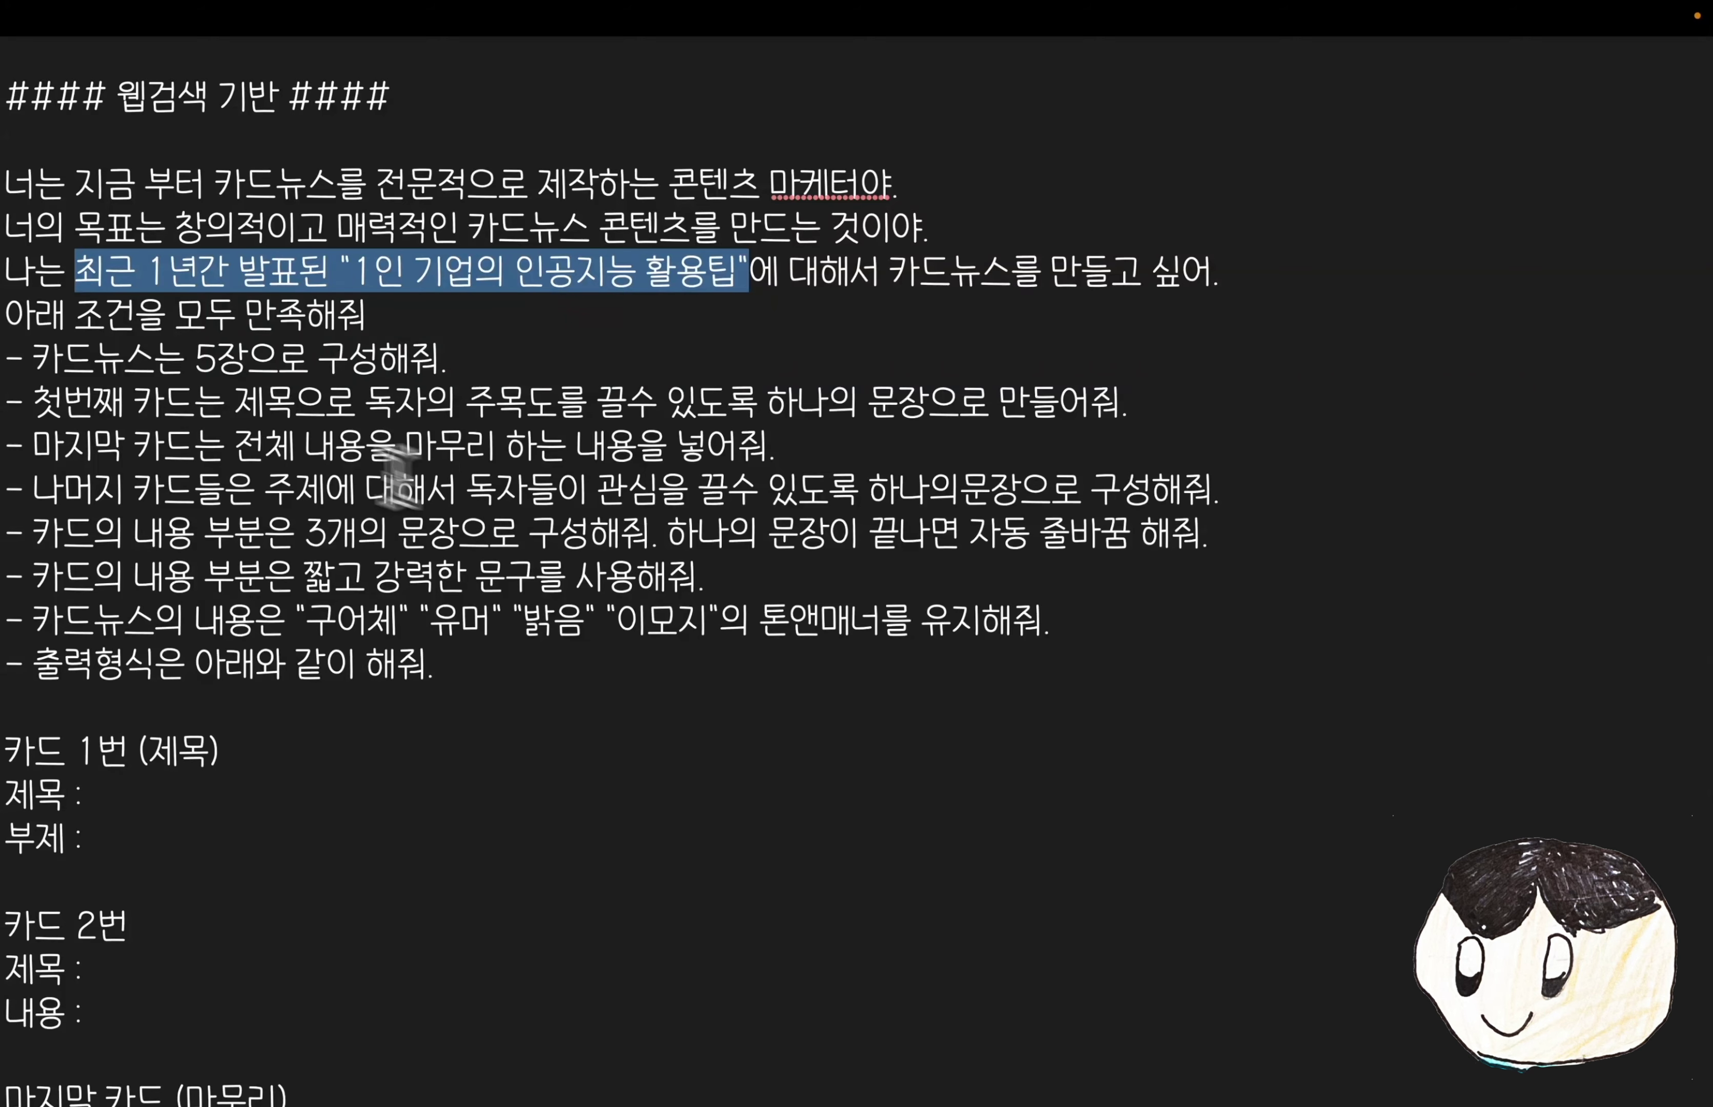
{"action": "left_click", "coordinate": [135, 316]}
{"action": "left_click_drag", "start_coordinate": [10, 184], "coordinate": [224, 620]}
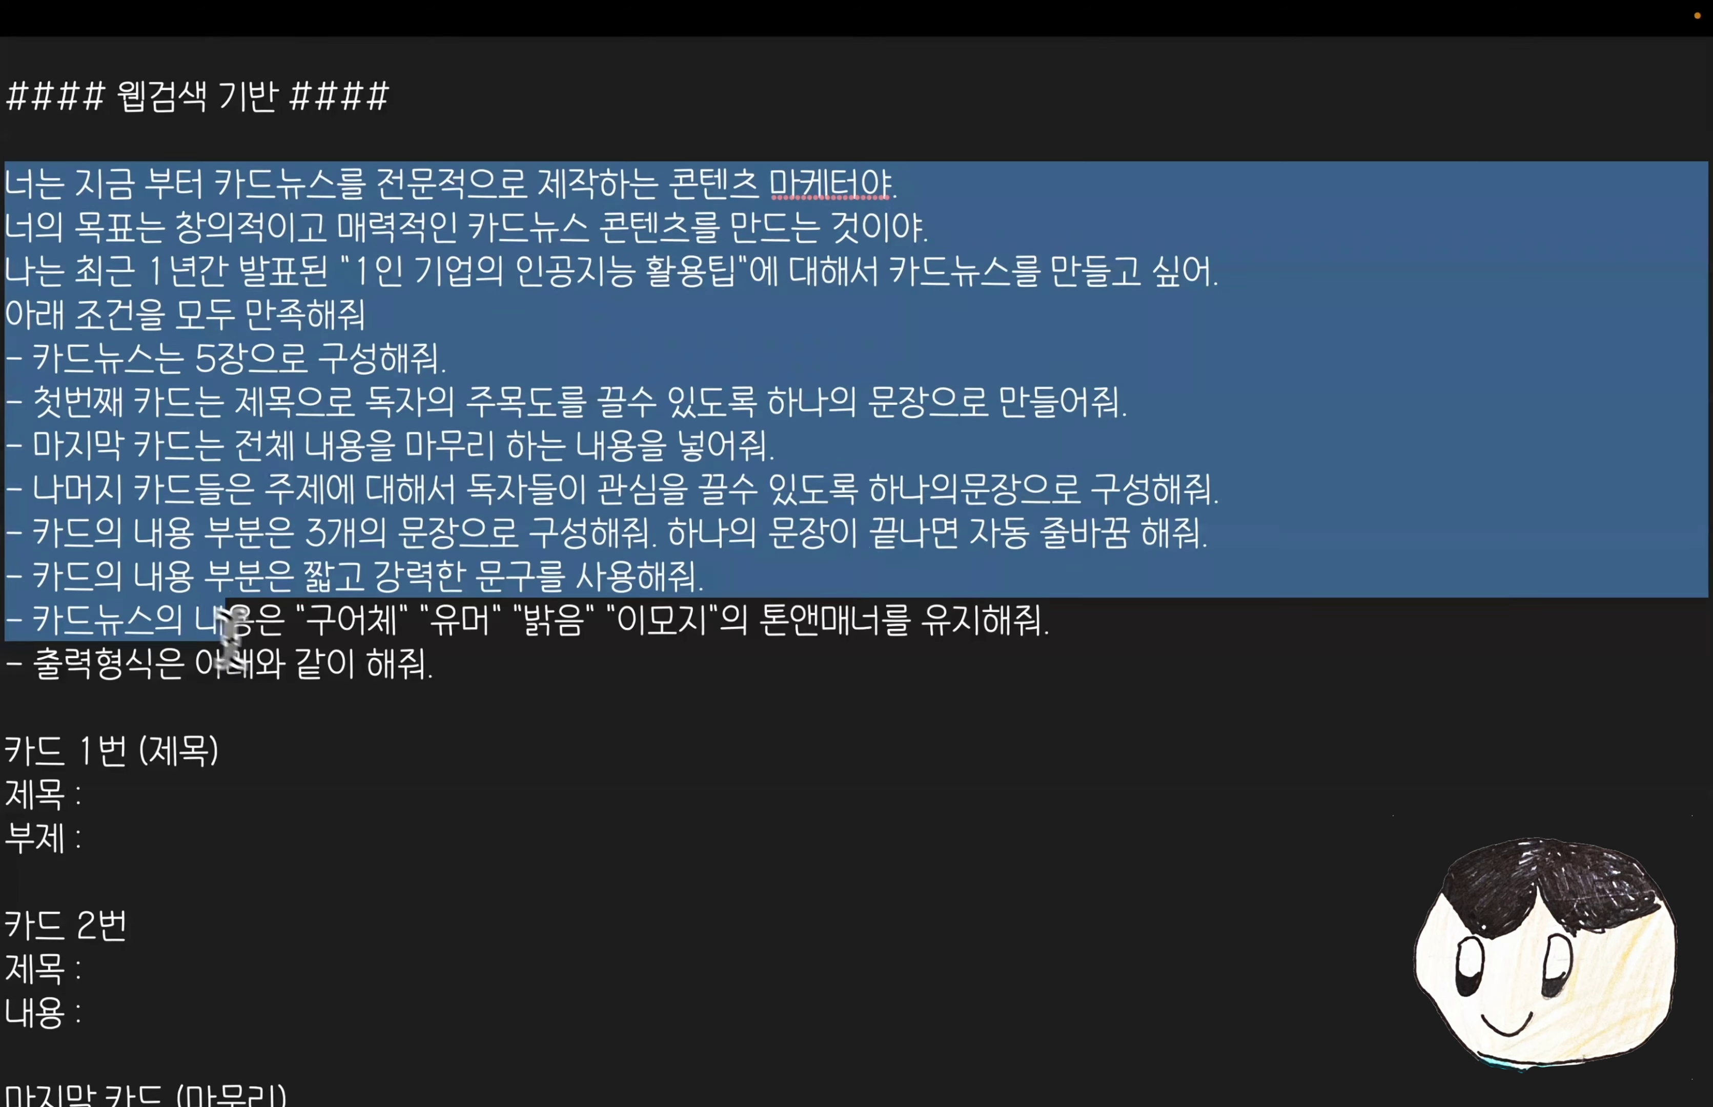
{"action": "scroll", "coordinate": [348, 710], "scroll_direction": "down", "scroll_amount": 3}
{"action": "left_click", "coordinate": [114, 921], "text": "shift"}
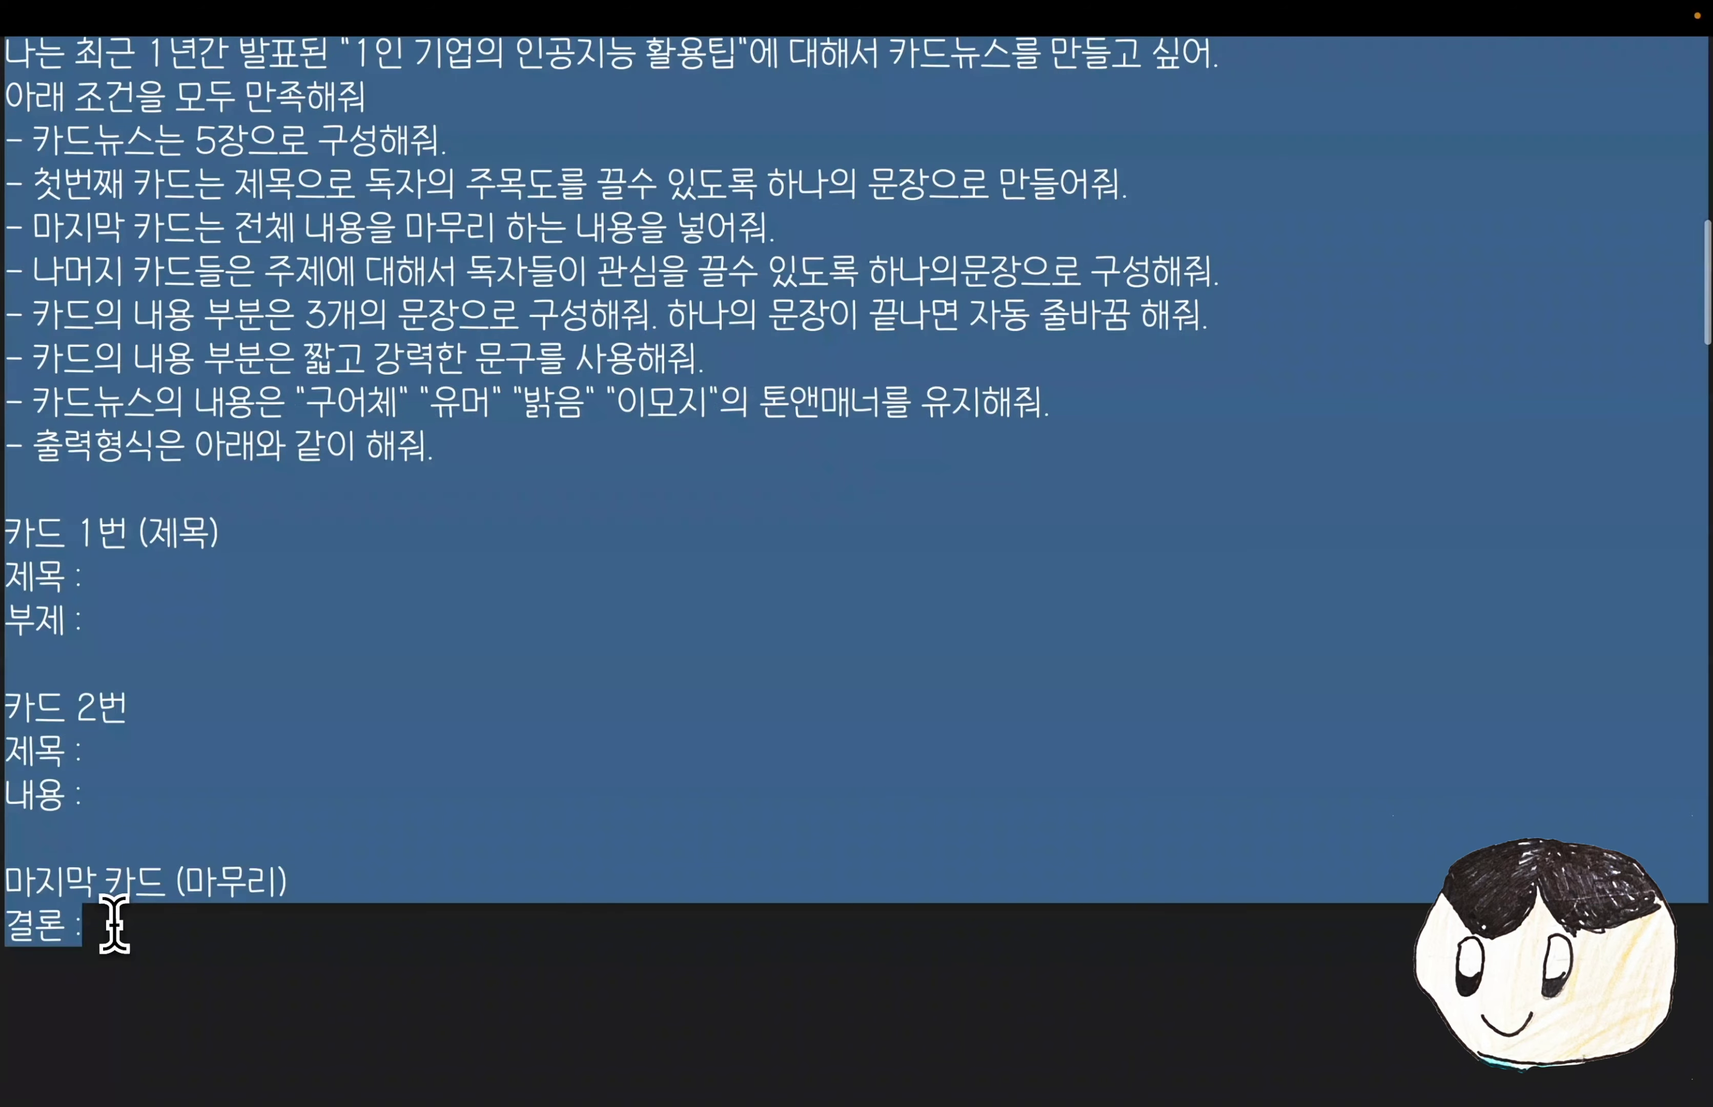
{"action": "scroll", "coordinate": [115, 918], "scroll_direction": "up", "scroll_amount": 2}
{"action": "key", "text": "super+Tab"}
{"action": "key", "text": "super+v"}
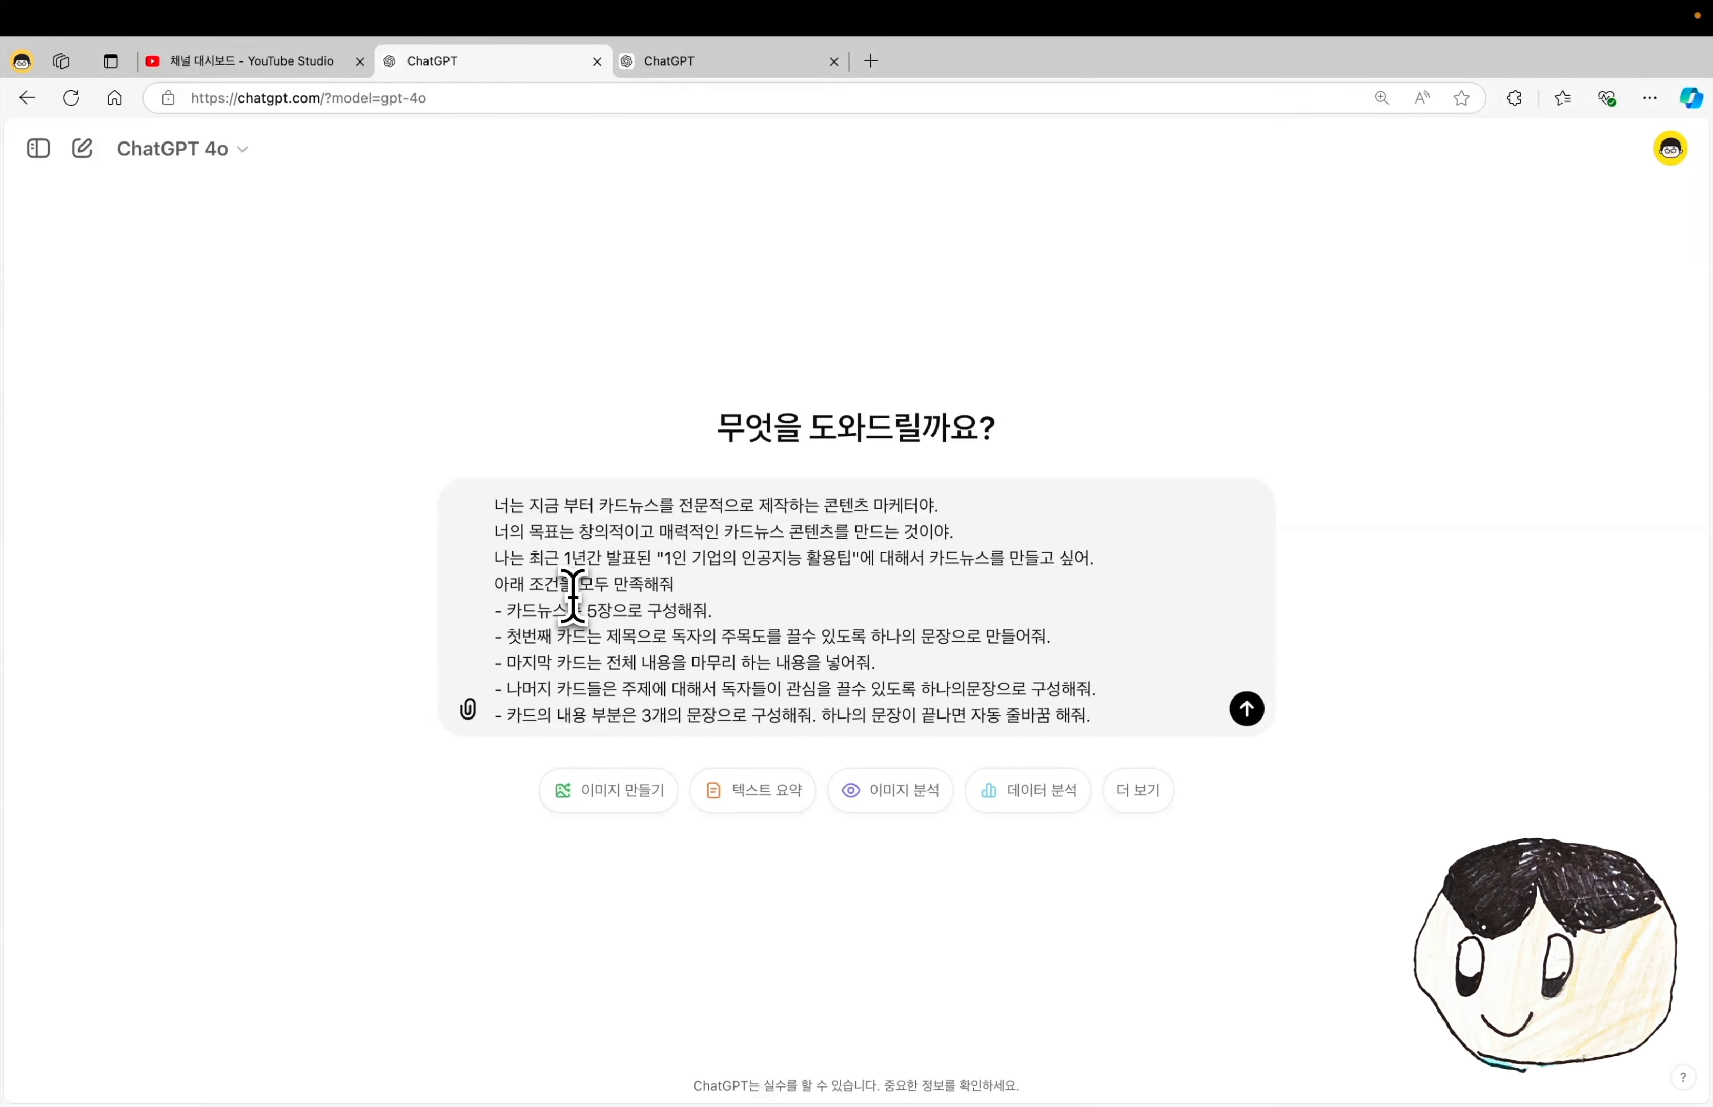
{"action": "key", "text": "Return"}
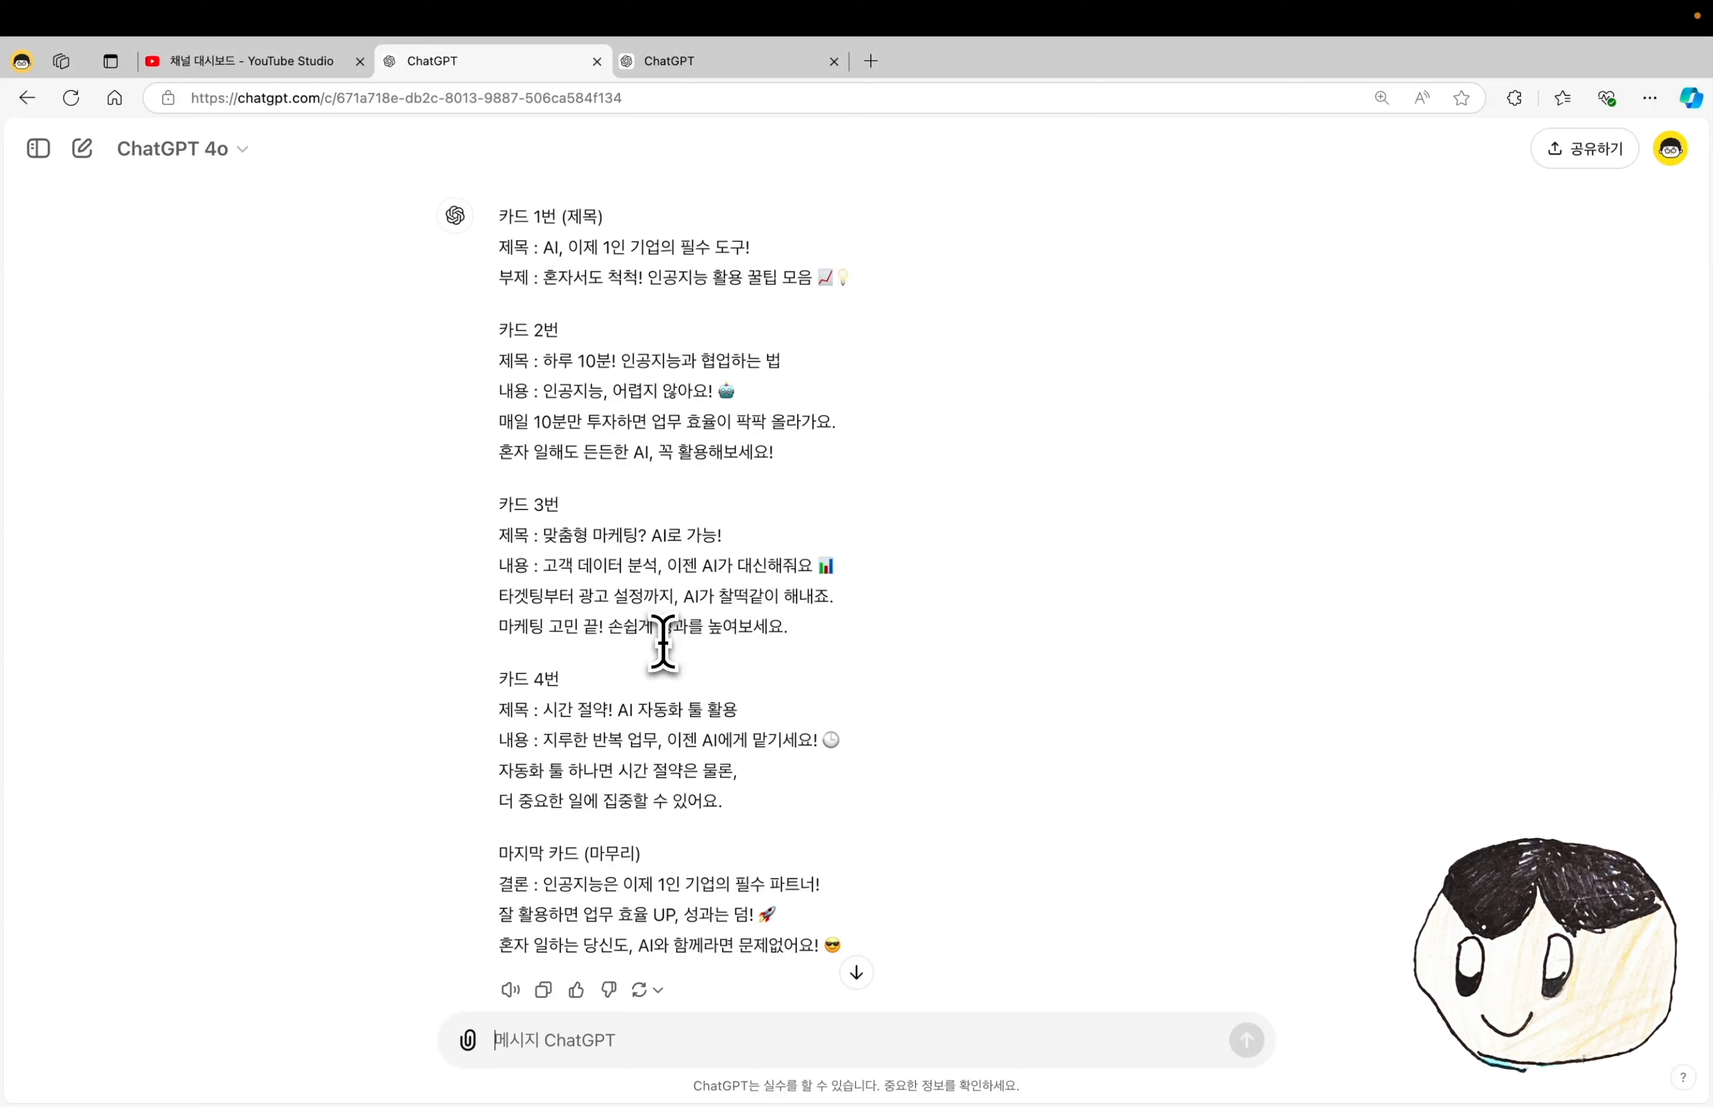
- Switch to the notes and review the "웹페이지 기반" card news prompt and its linked kkday Paris itinerary article
{"action": "key", "text": "super+Tab"}
{"action": "left_click_drag", "start_coordinate": [121, 68], "coordinate": [295, 72]}
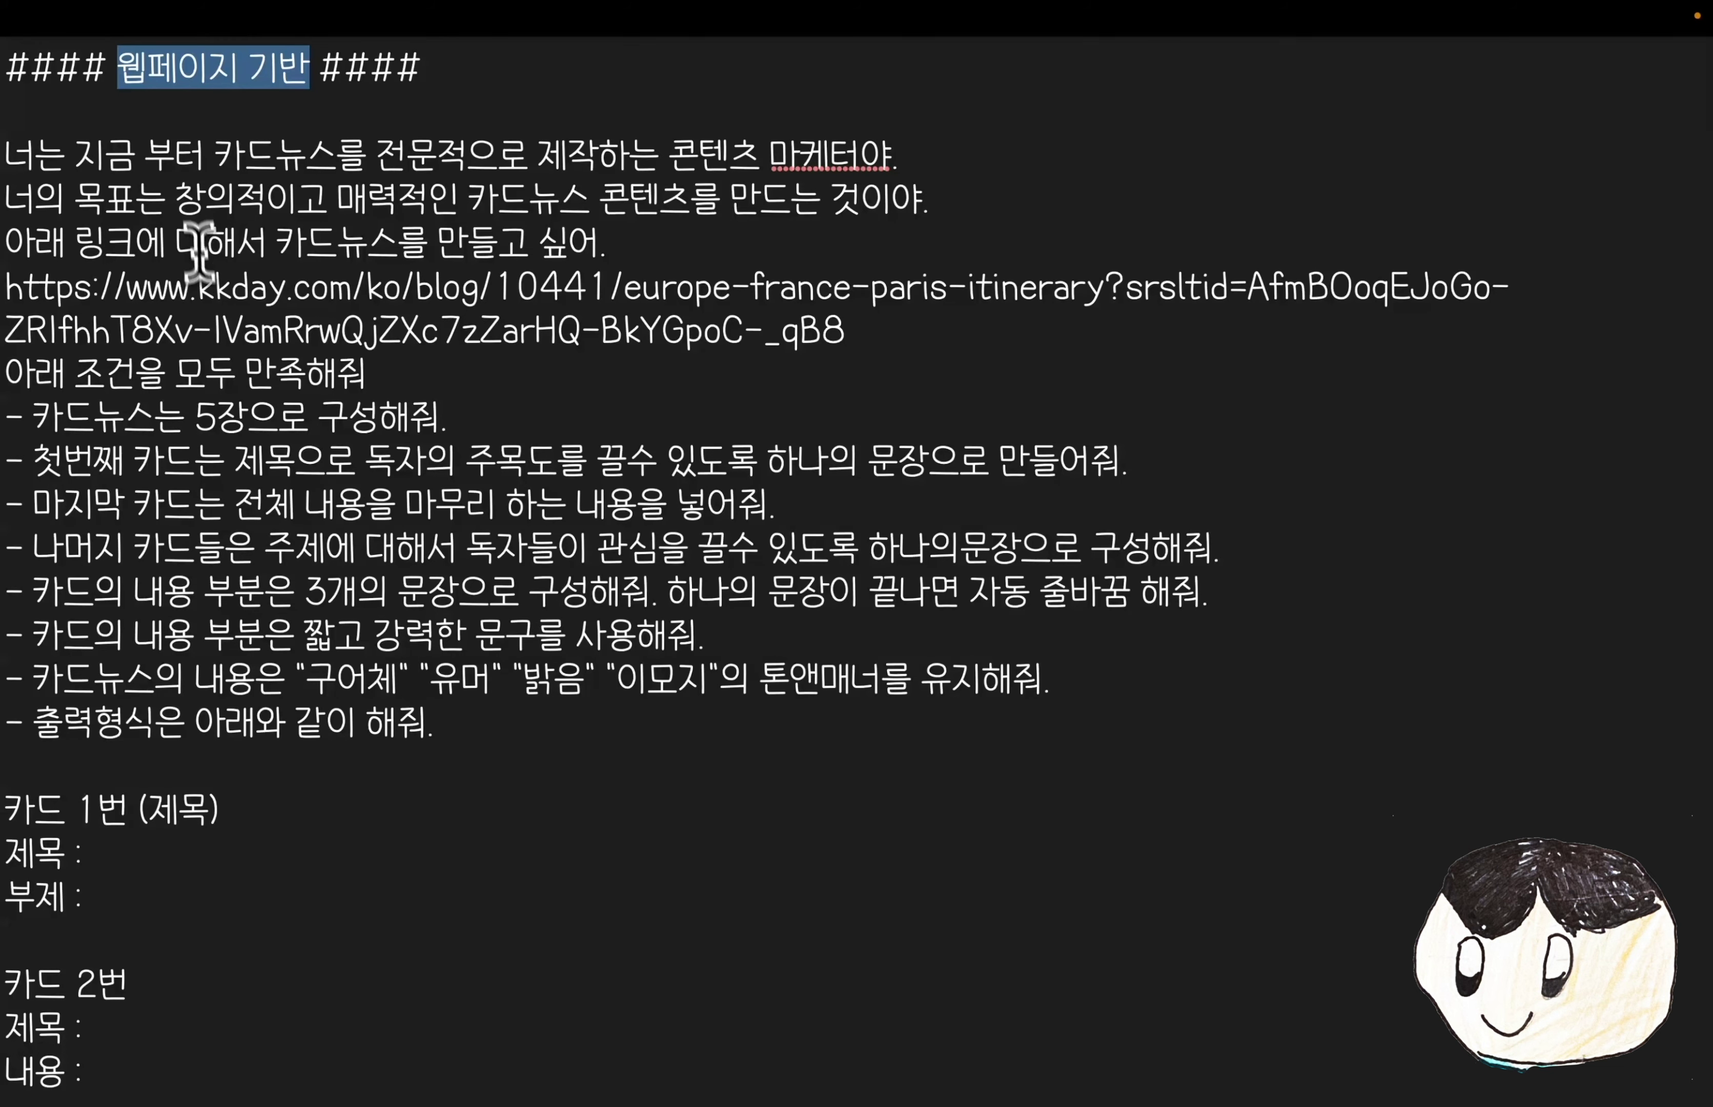
{"action": "left_click_drag", "start_coordinate": [871, 340], "coordinate": [25, 295]}
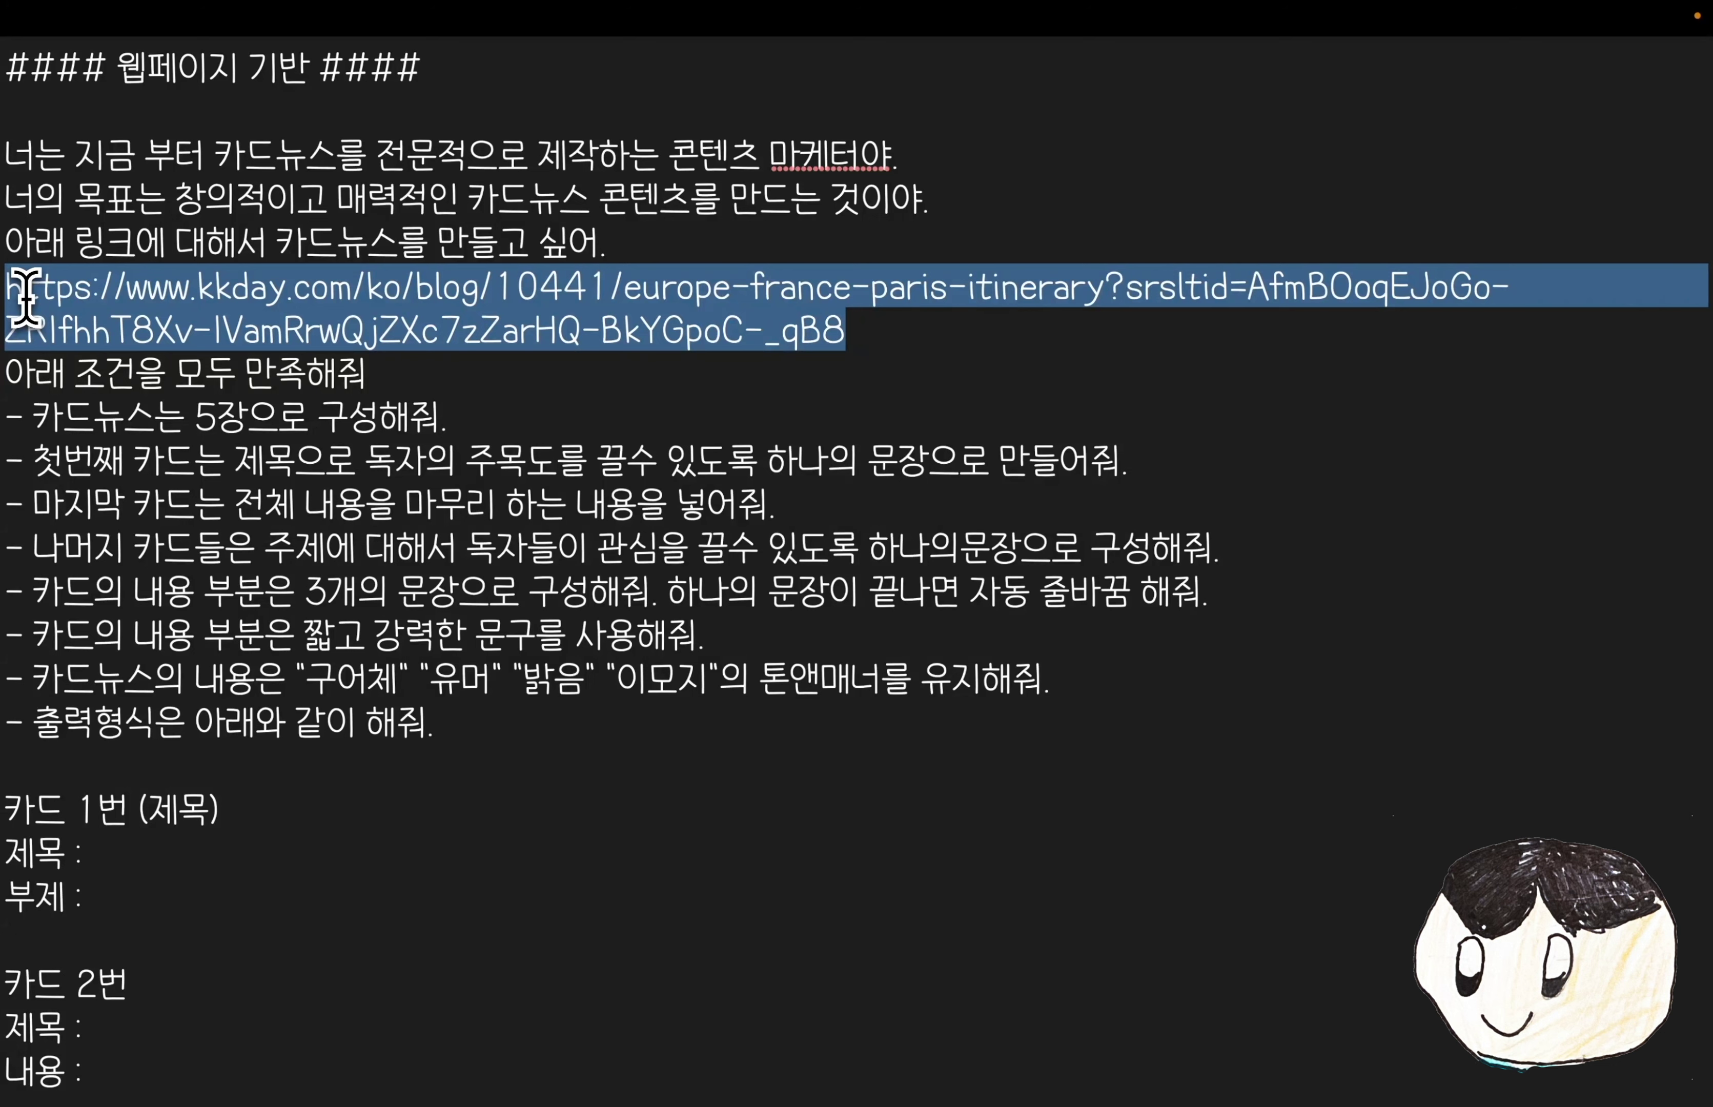
{"action": "left_click_drag", "start_coordinate": [461, 480], "coordinate": [925, 543]}
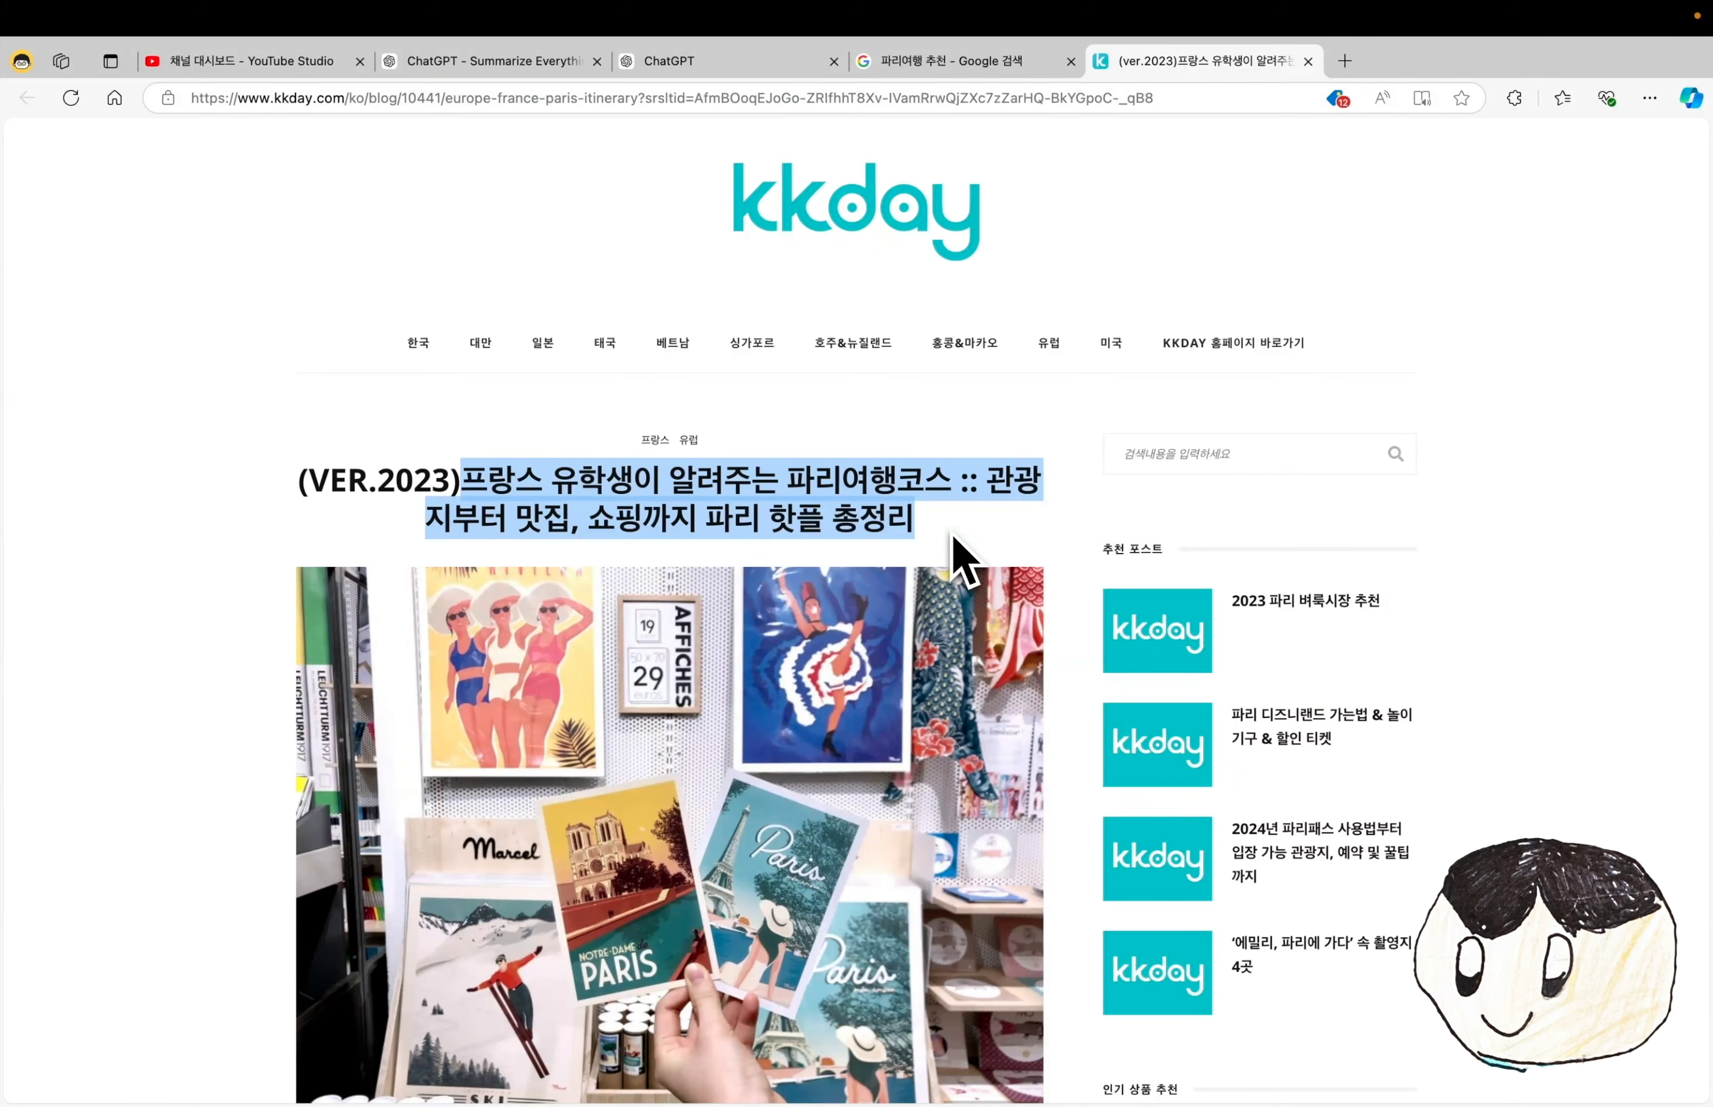
{"action": "scroll", "coordinate": [961, 561], "scroll_direction": "down", "scroll_amount": 20}
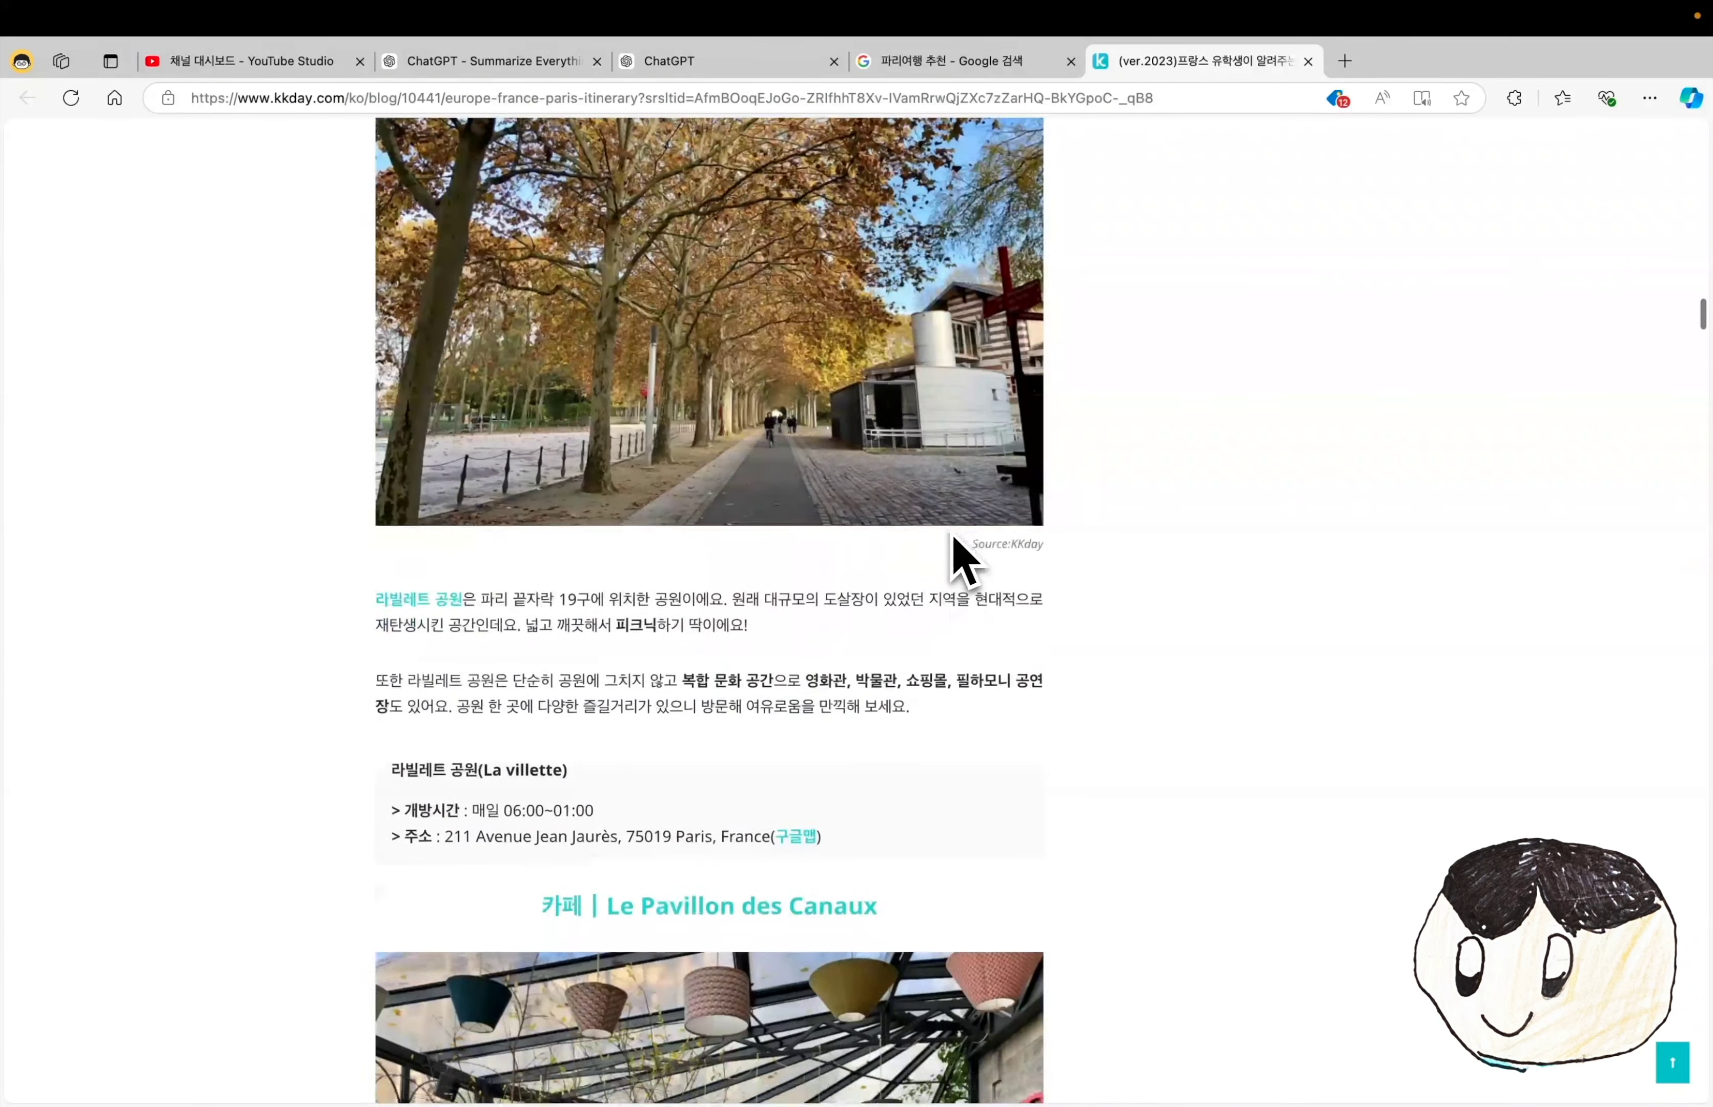
{"action": "scroll", "coordinate": [961, 561], "scroll_direction": "down", "scroll_amount": 2}
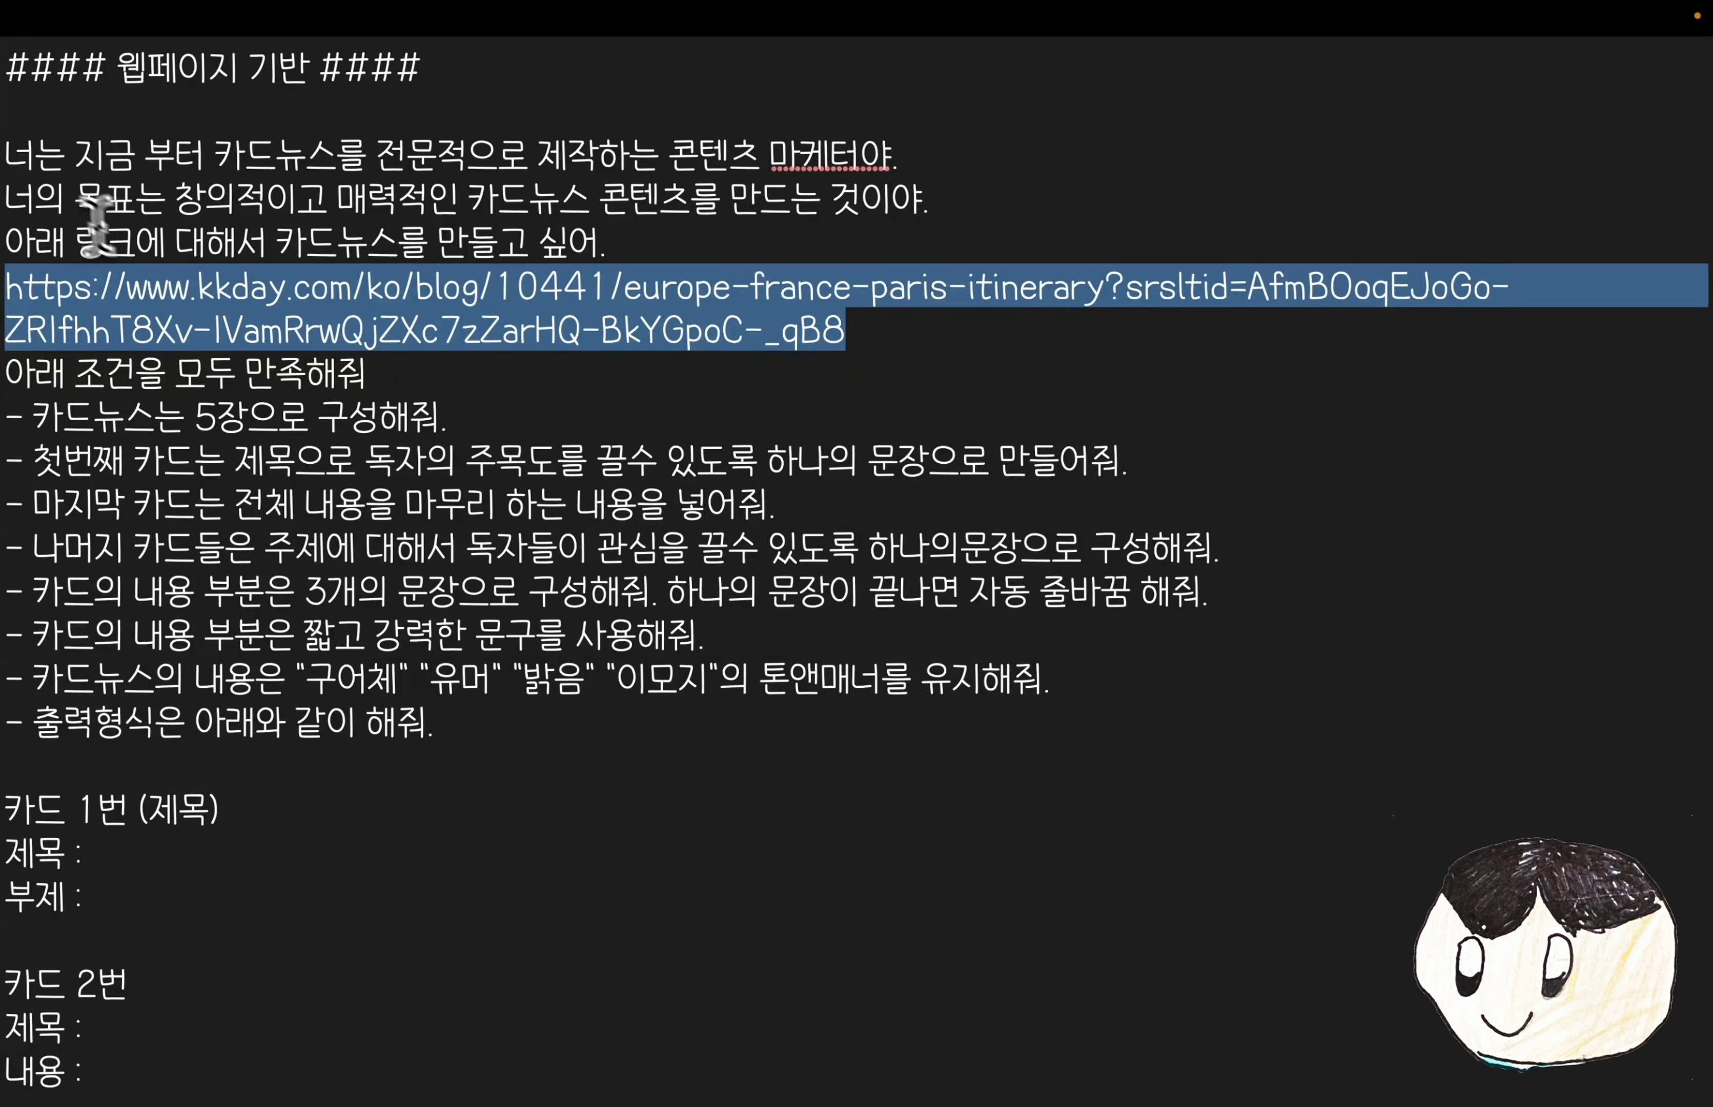
- Copy the whole "웹페이지 기반" card news prompt with the kkday link from the notes
{"action": "left_click", "coordinate": [16, 167]}
{"action": "scroll", "coordinate": [301, 536], "scroll_direction": "down", "scroll_amount": 5}
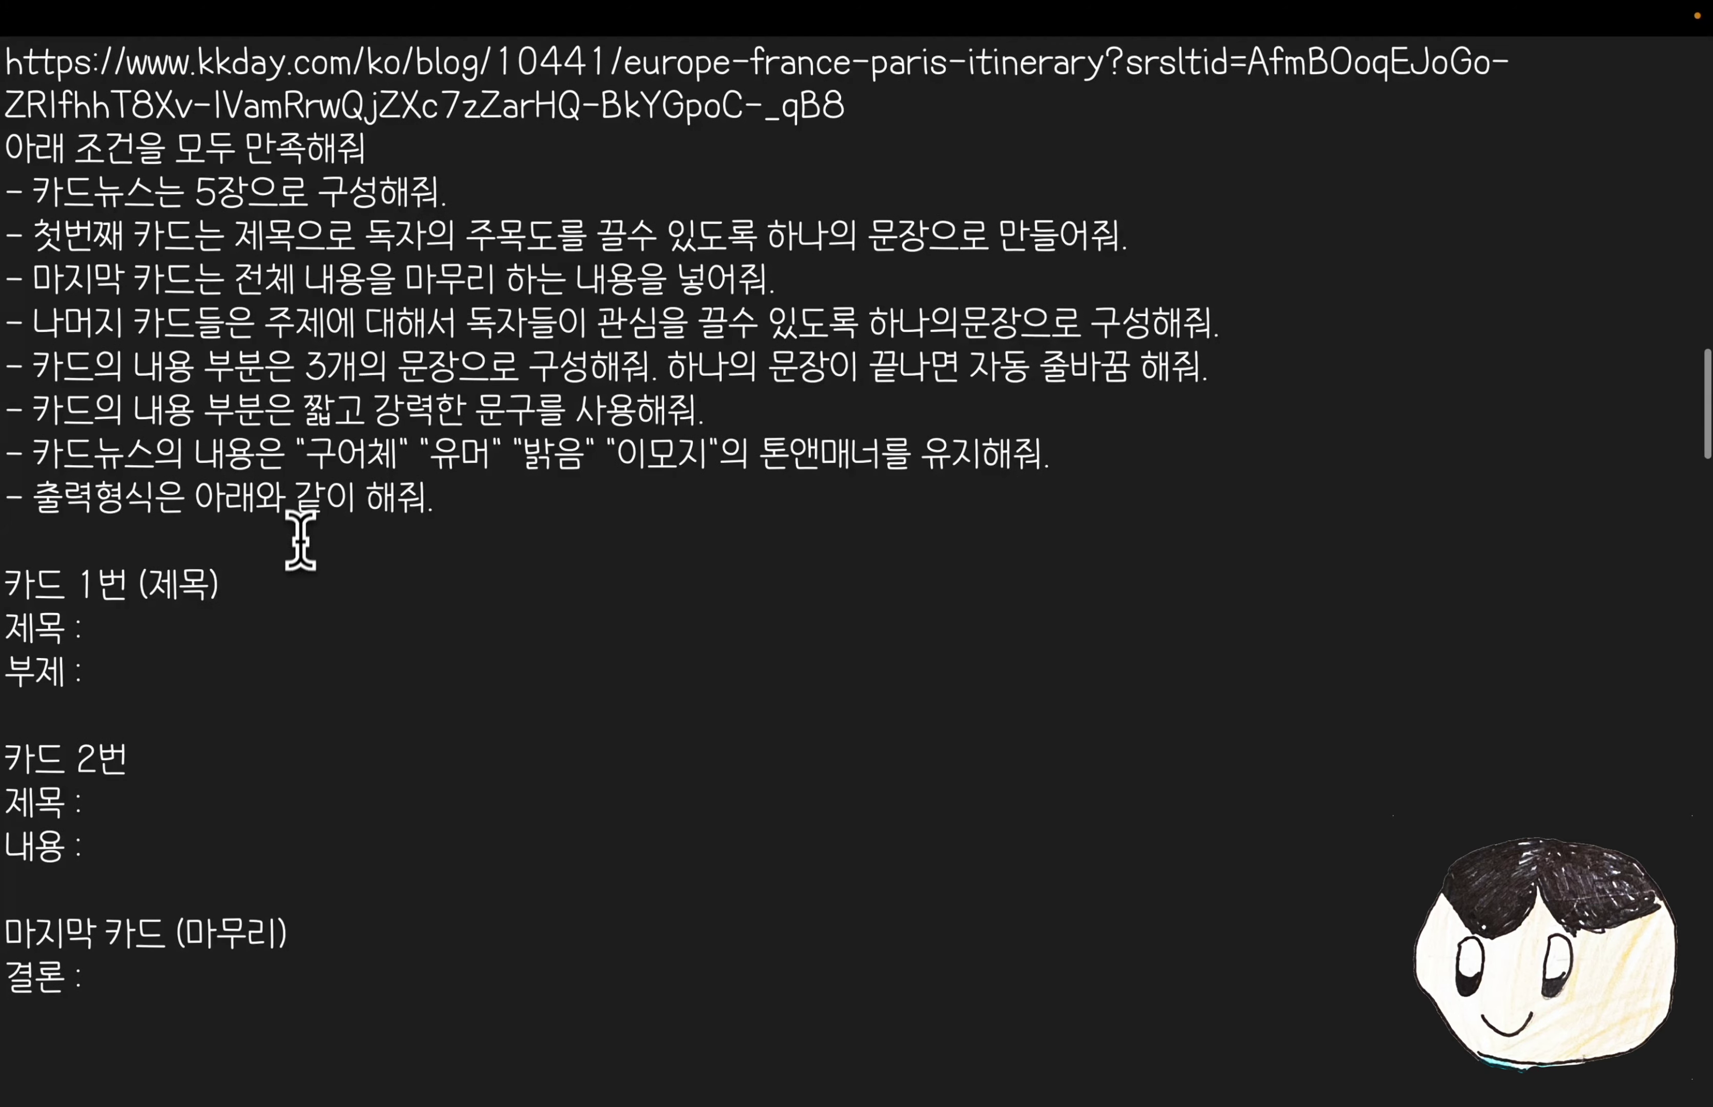
{"action": "left_click", "coordinate": [105, 975], "text": "shift"}
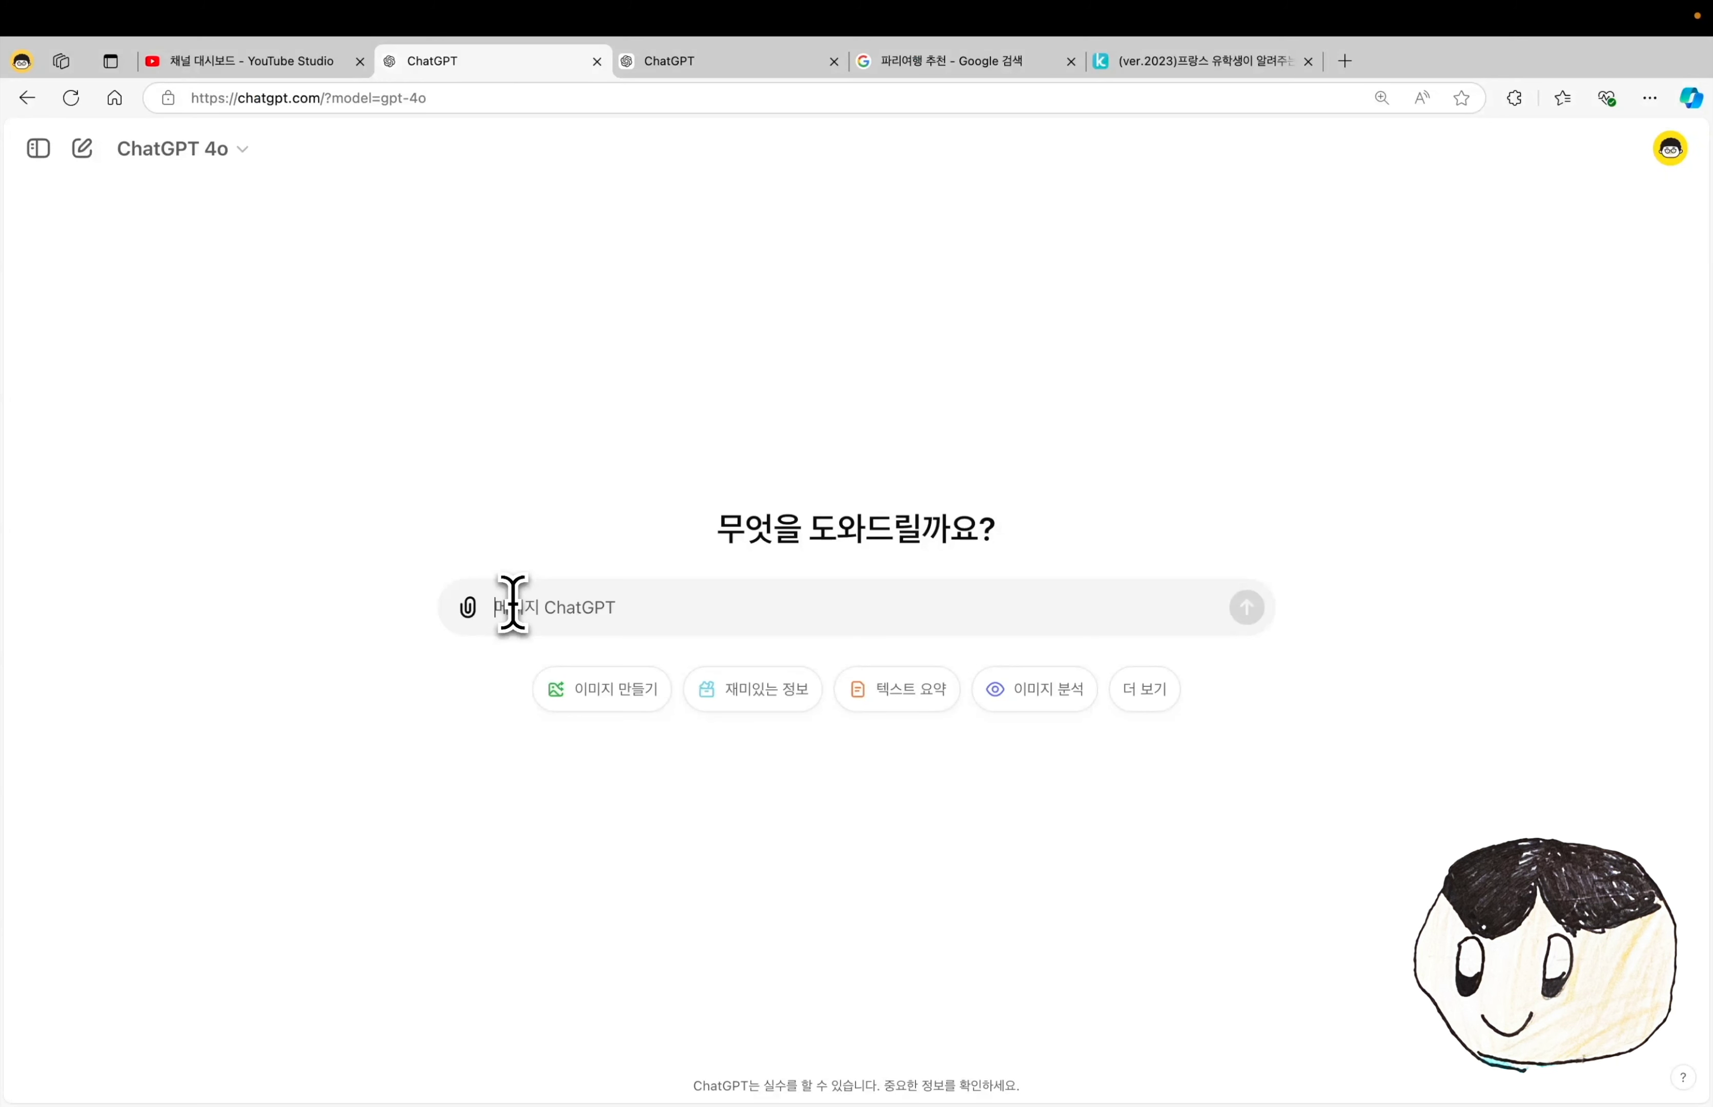
- Search the GPTs for "web", start a chat with WebPilot and send it the copied kkday card news prompt
{"action": "type", "text": "너는 지금 부터 카드뉴스를 전문적으로 제작하는 콘텐츠 마케터야. 너의 목표는 창의적이고 매력적인 카드뉴스 콘텐츠를 만드는 것이야. 아래 링크에 대해서 카드뉴스를 만들고 싶어. https://www.kkday.com/ko/blog/10441/europe-france-paris-itinerary?srsltid=AfmBOoqEJoGo-ZRlfhhT8Xv-IVamRrwQjZXc7zZarHQ-BkYGpoC-_qB8 아래 조건을 모두 만족해줘 - 카드뉴스는 5장으로 구성해줘. - 첫번째 카드는 제목으로 독자의 주목도를 끌수 있도록 하나의 문장으로 만들어줘. - 마지막 카드는 전체 내용을 마무리 하는 내용을 넣어줘."}
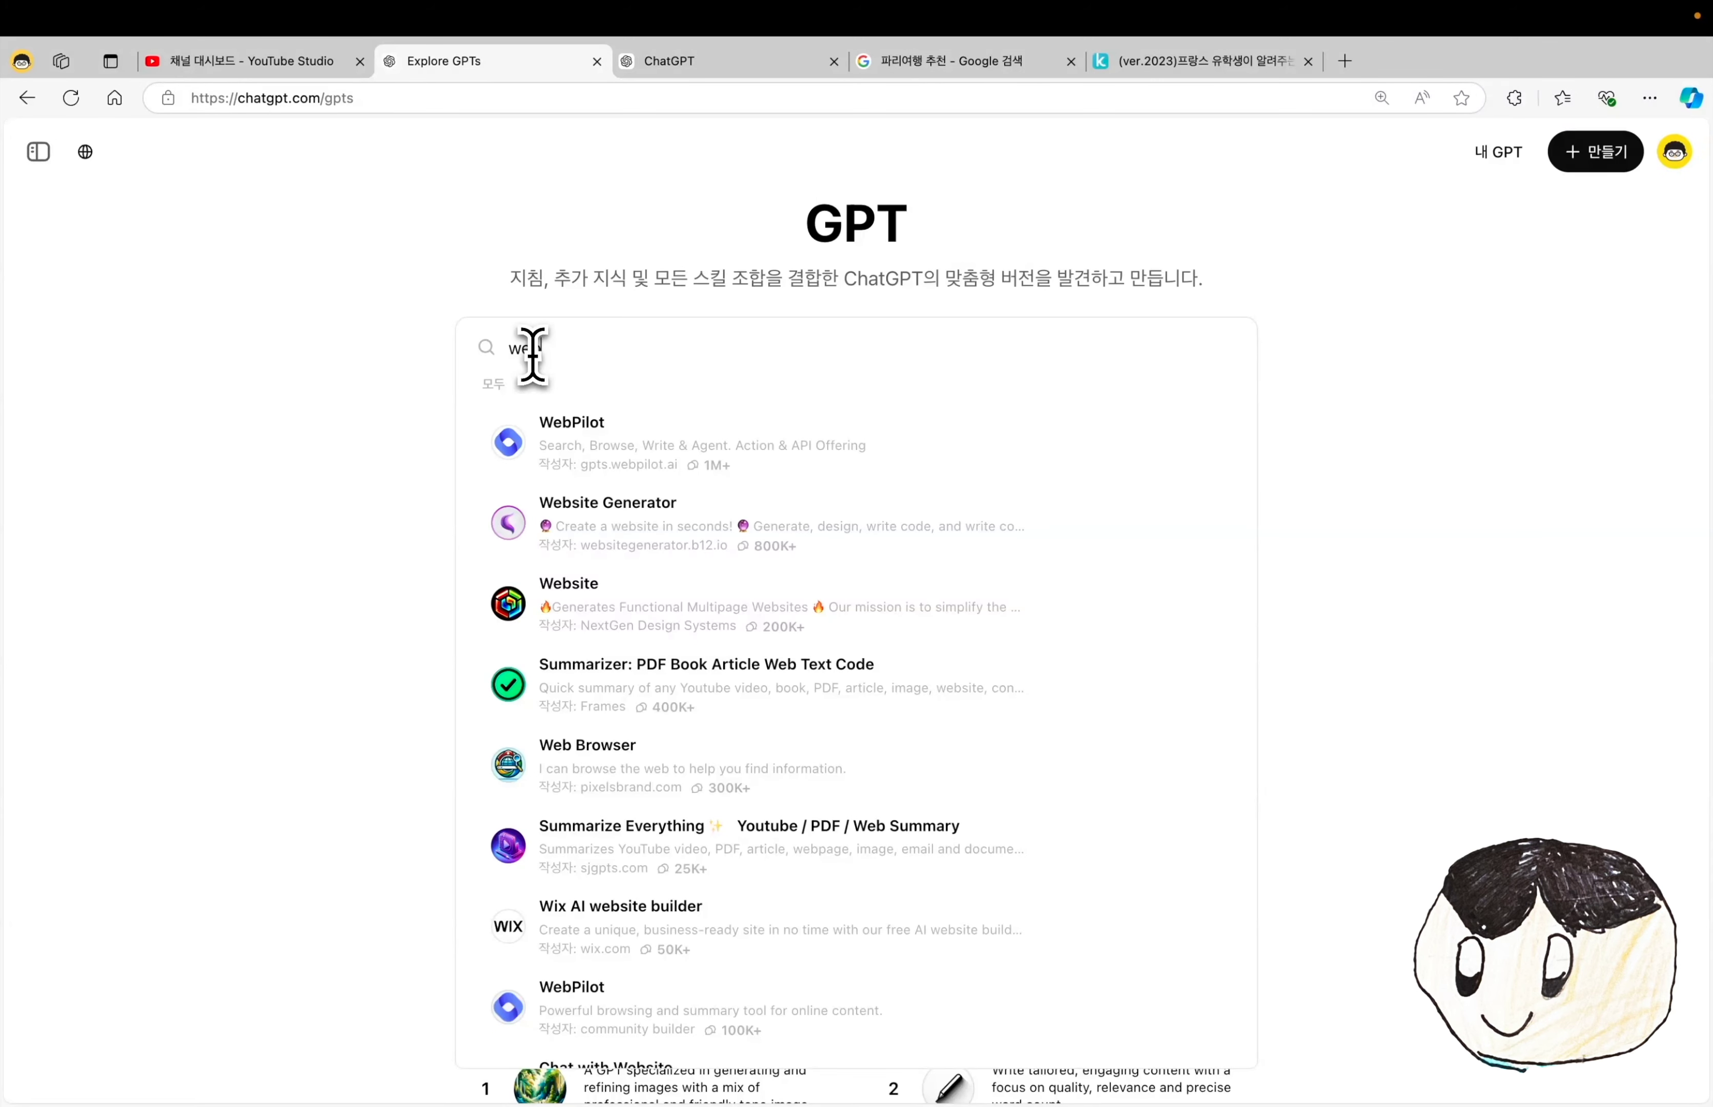
{"action": "type", "text": "b"}
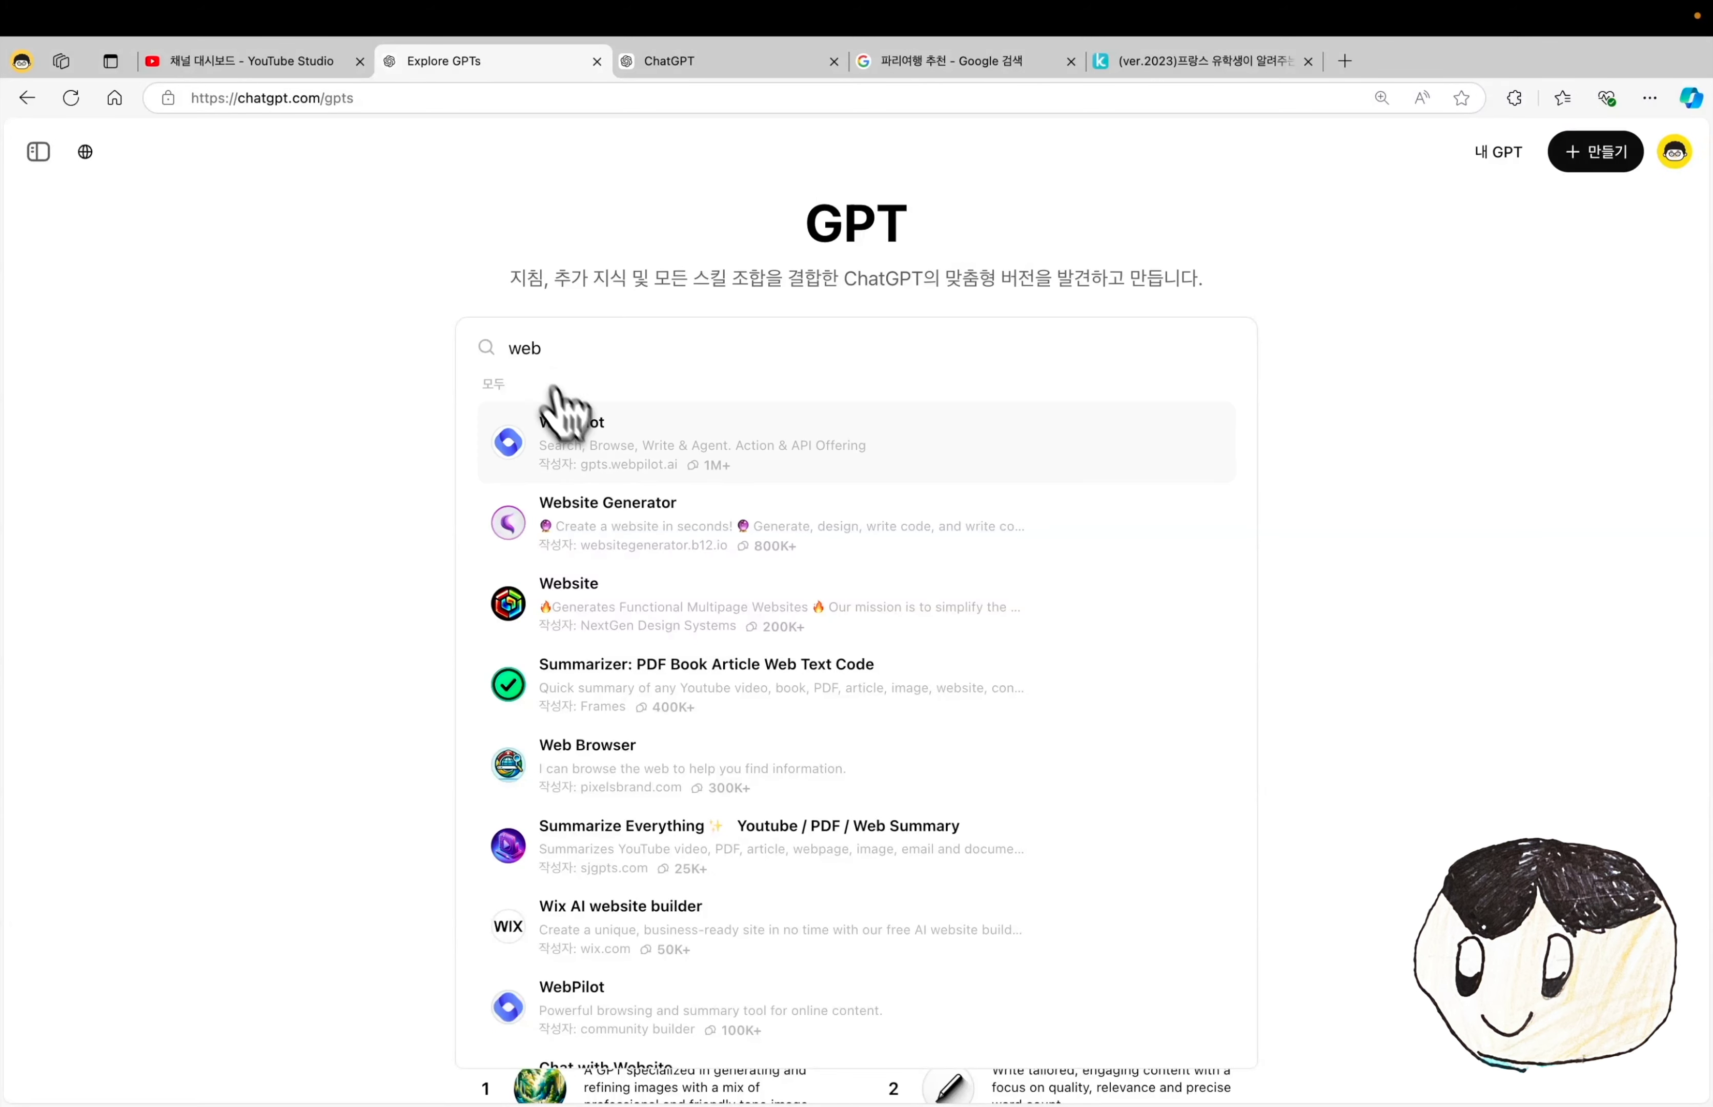
{"action": "left_click", "coordinate": [632, 462]}
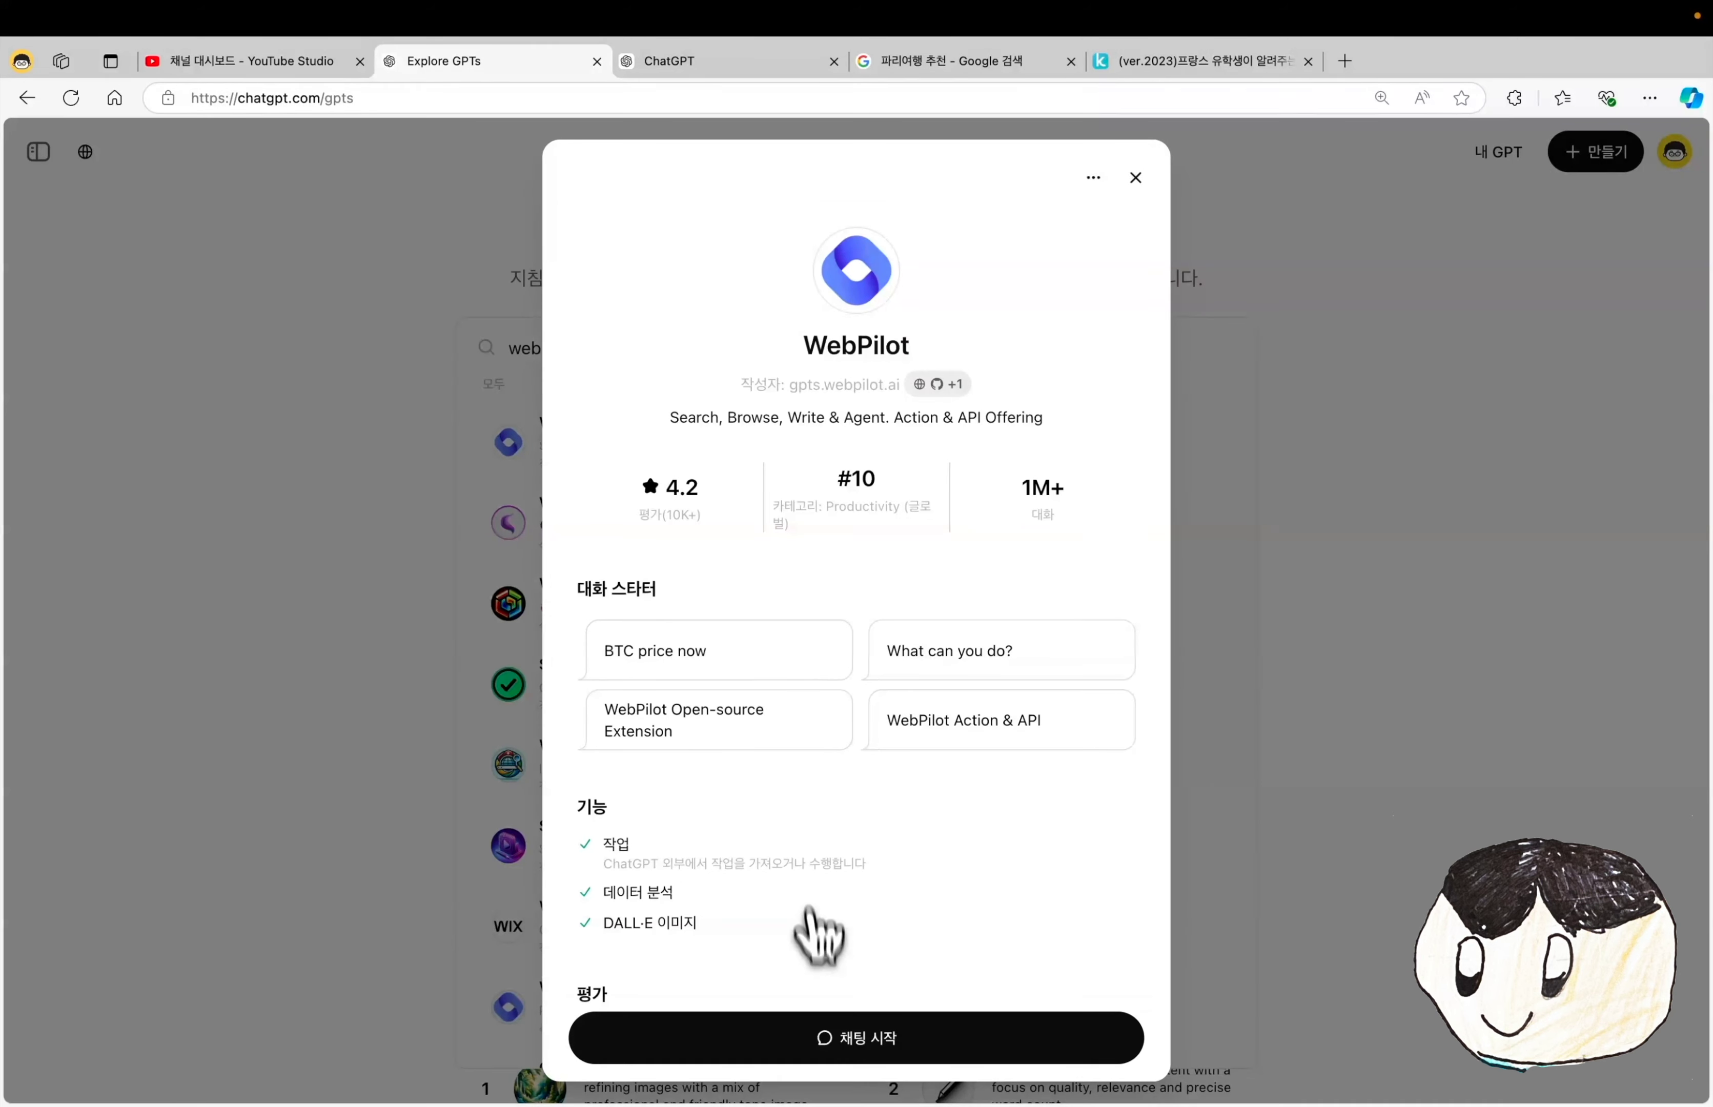
{"action": "left_click", "coordinate": [795, 1057]}
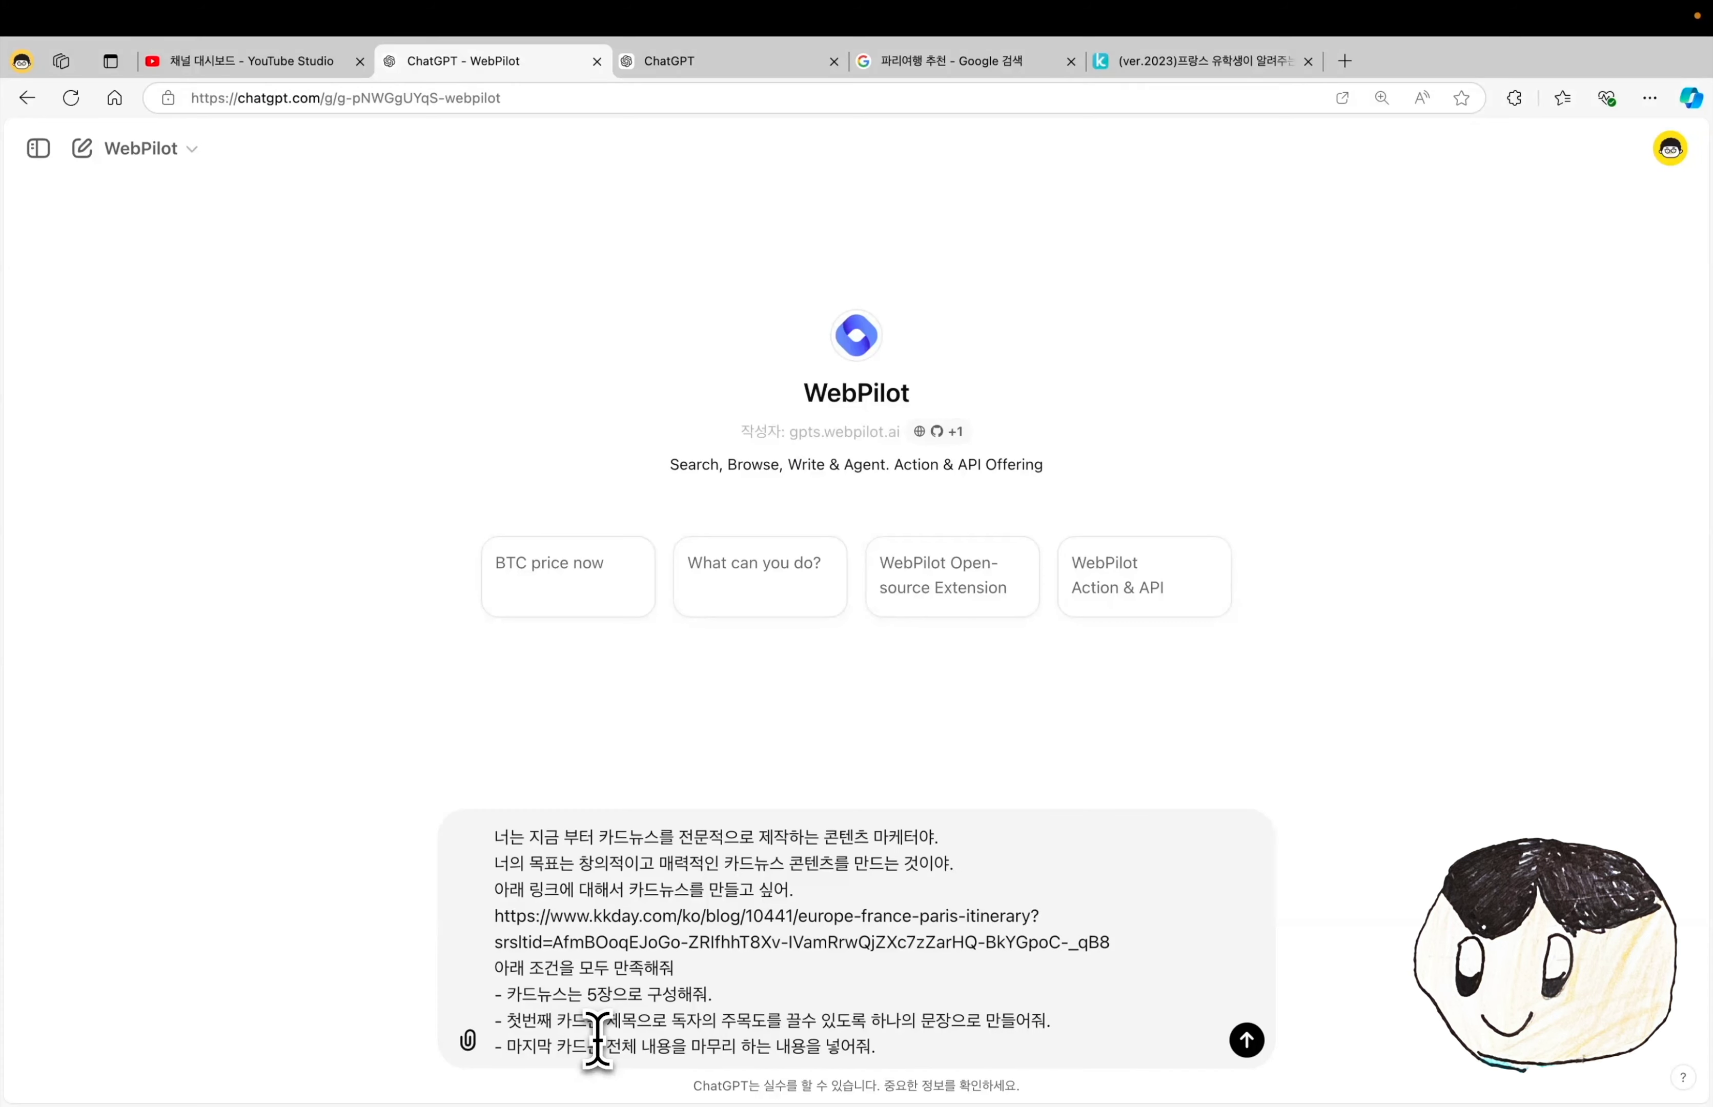
{"action": "key", "text": "Return"}
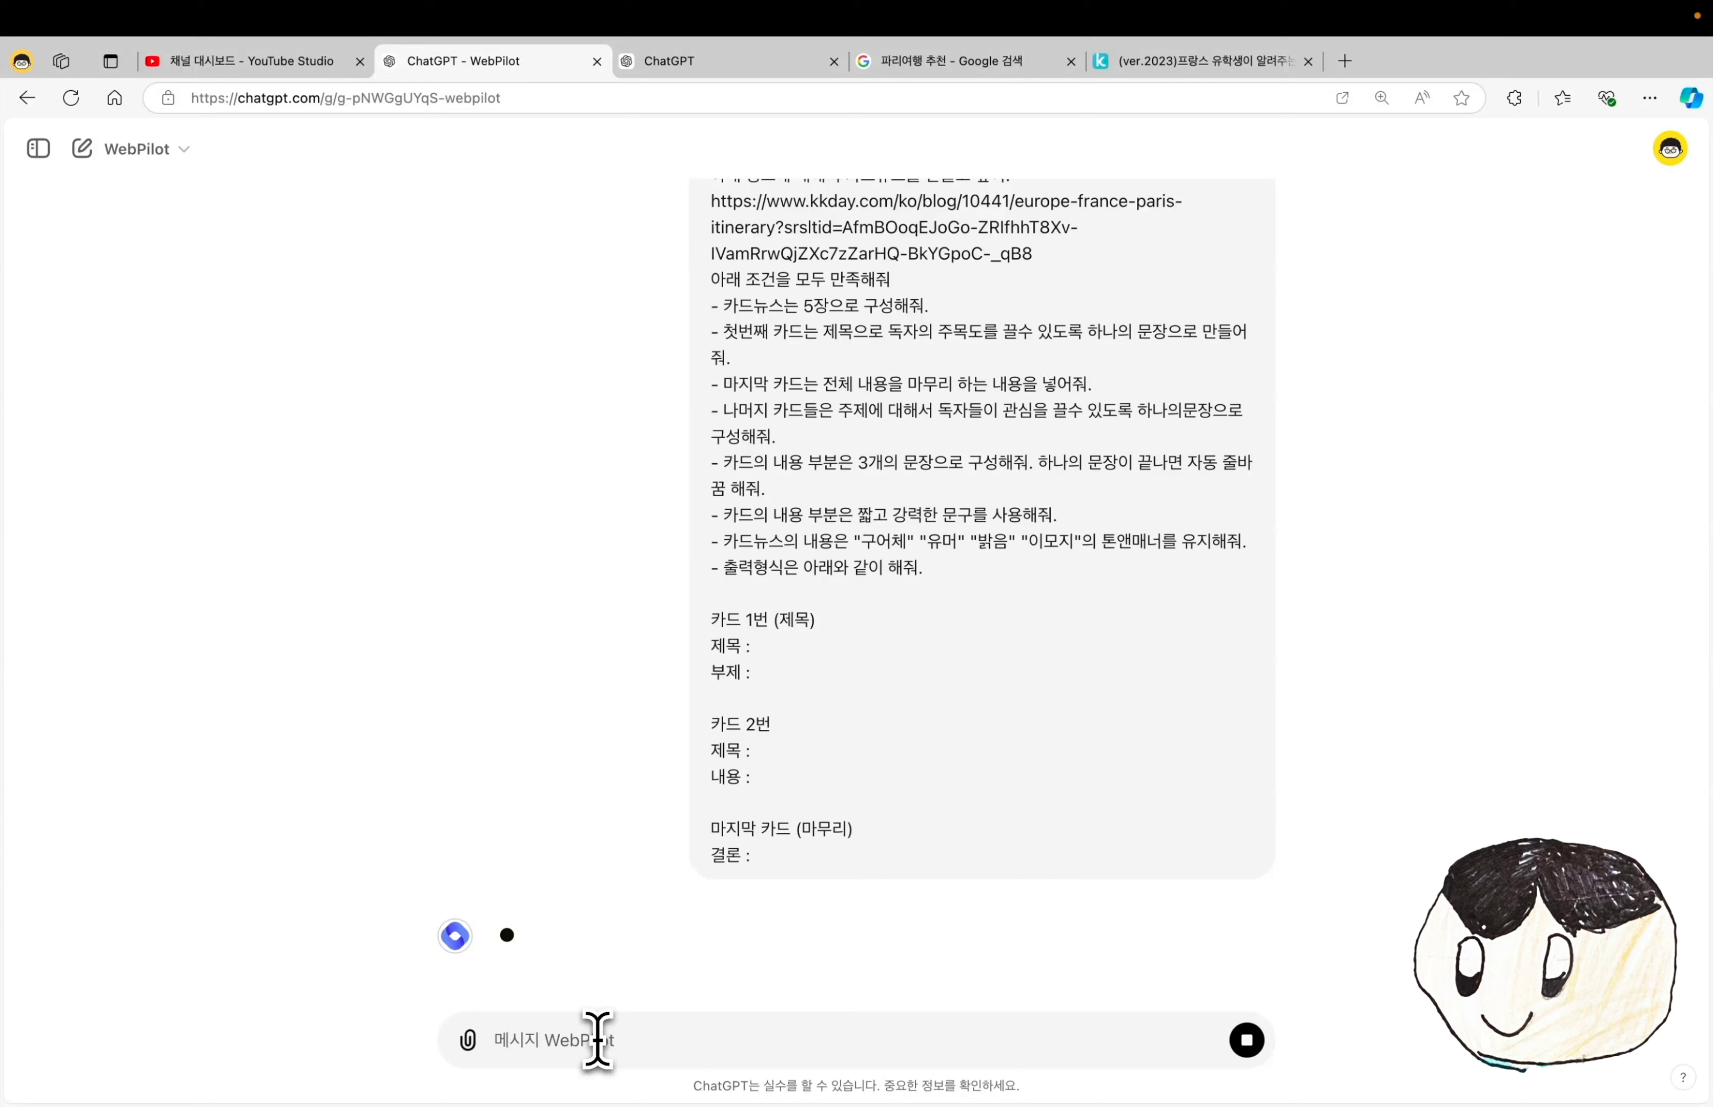
- Review the link in the sent prompt, the generated Paris card news and the request details shared with gpts.webpilot.ai
{"action": "scroll", "coordinate": [597, 1040], "scroll_direction": "up", "scroll_amount": 2}
{"action": "left_click_drag", "start_coordinate": [1032, 360], "coordinate": [713, 310]}
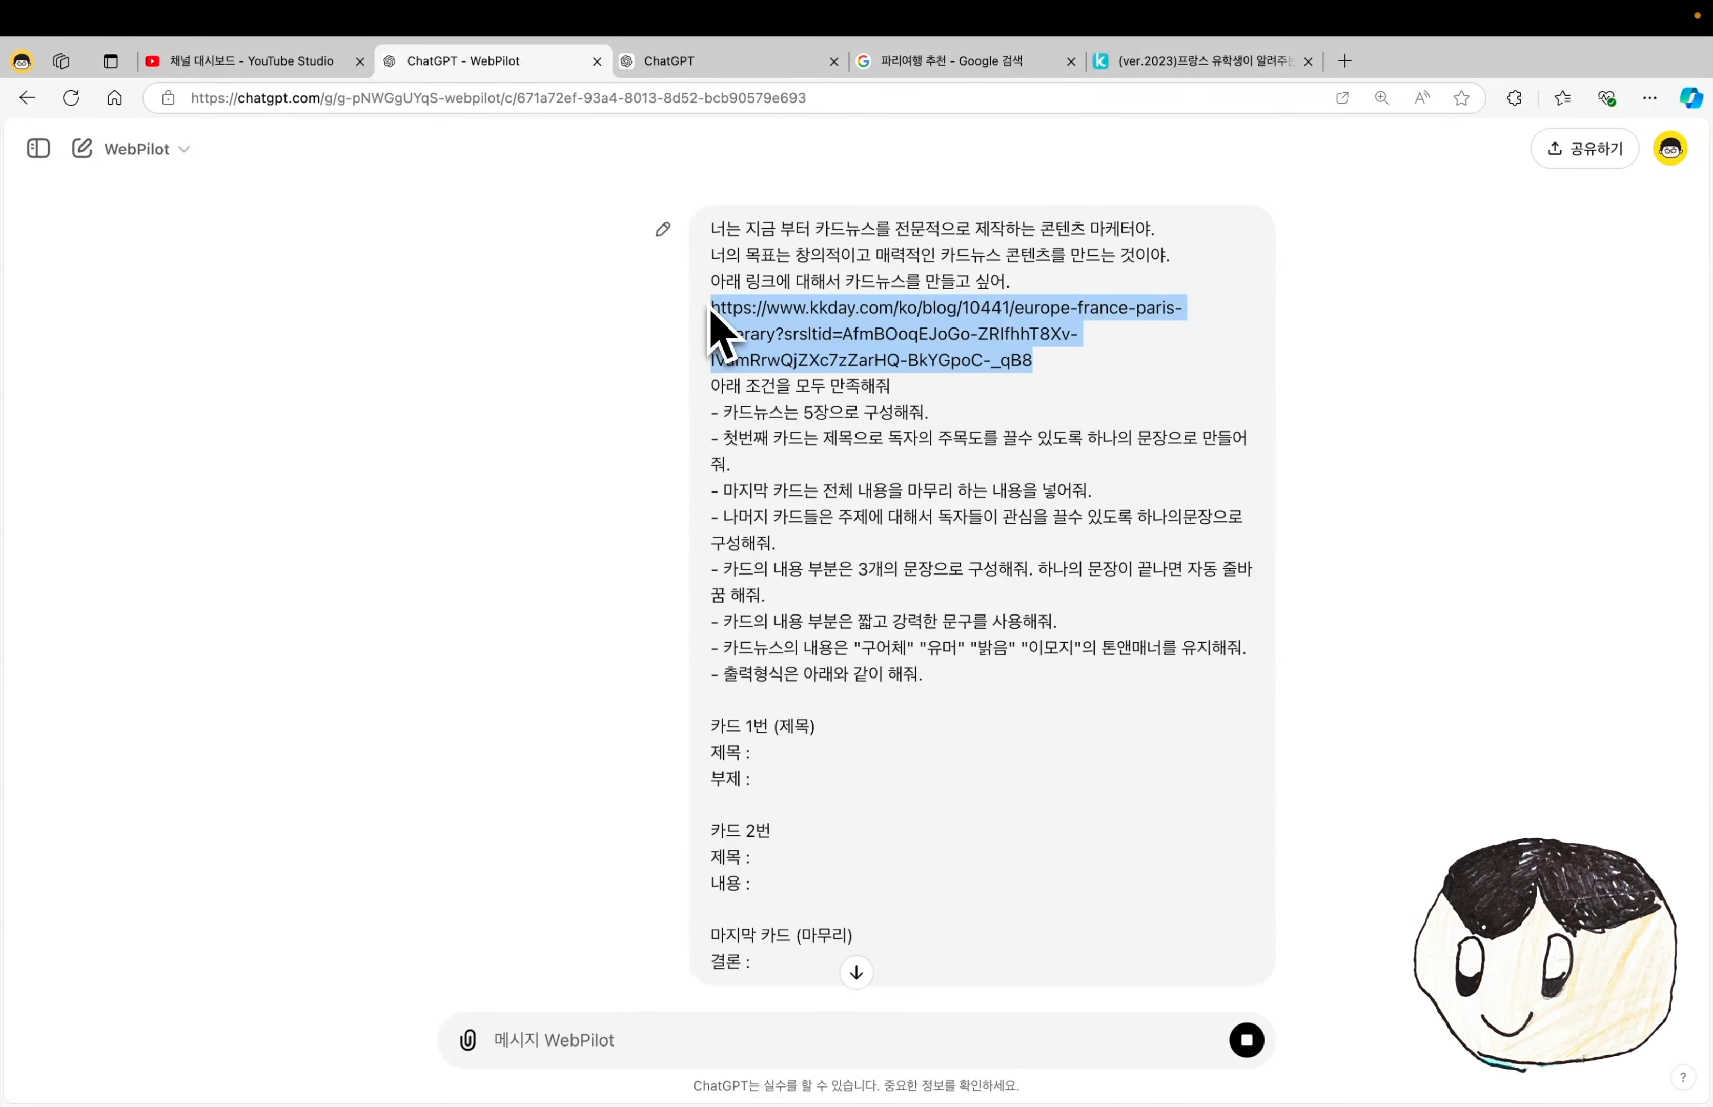
{"action": "scroll", "coordinate": [524, 516], "scroll_direction": "down", "scroll_amount": 4}
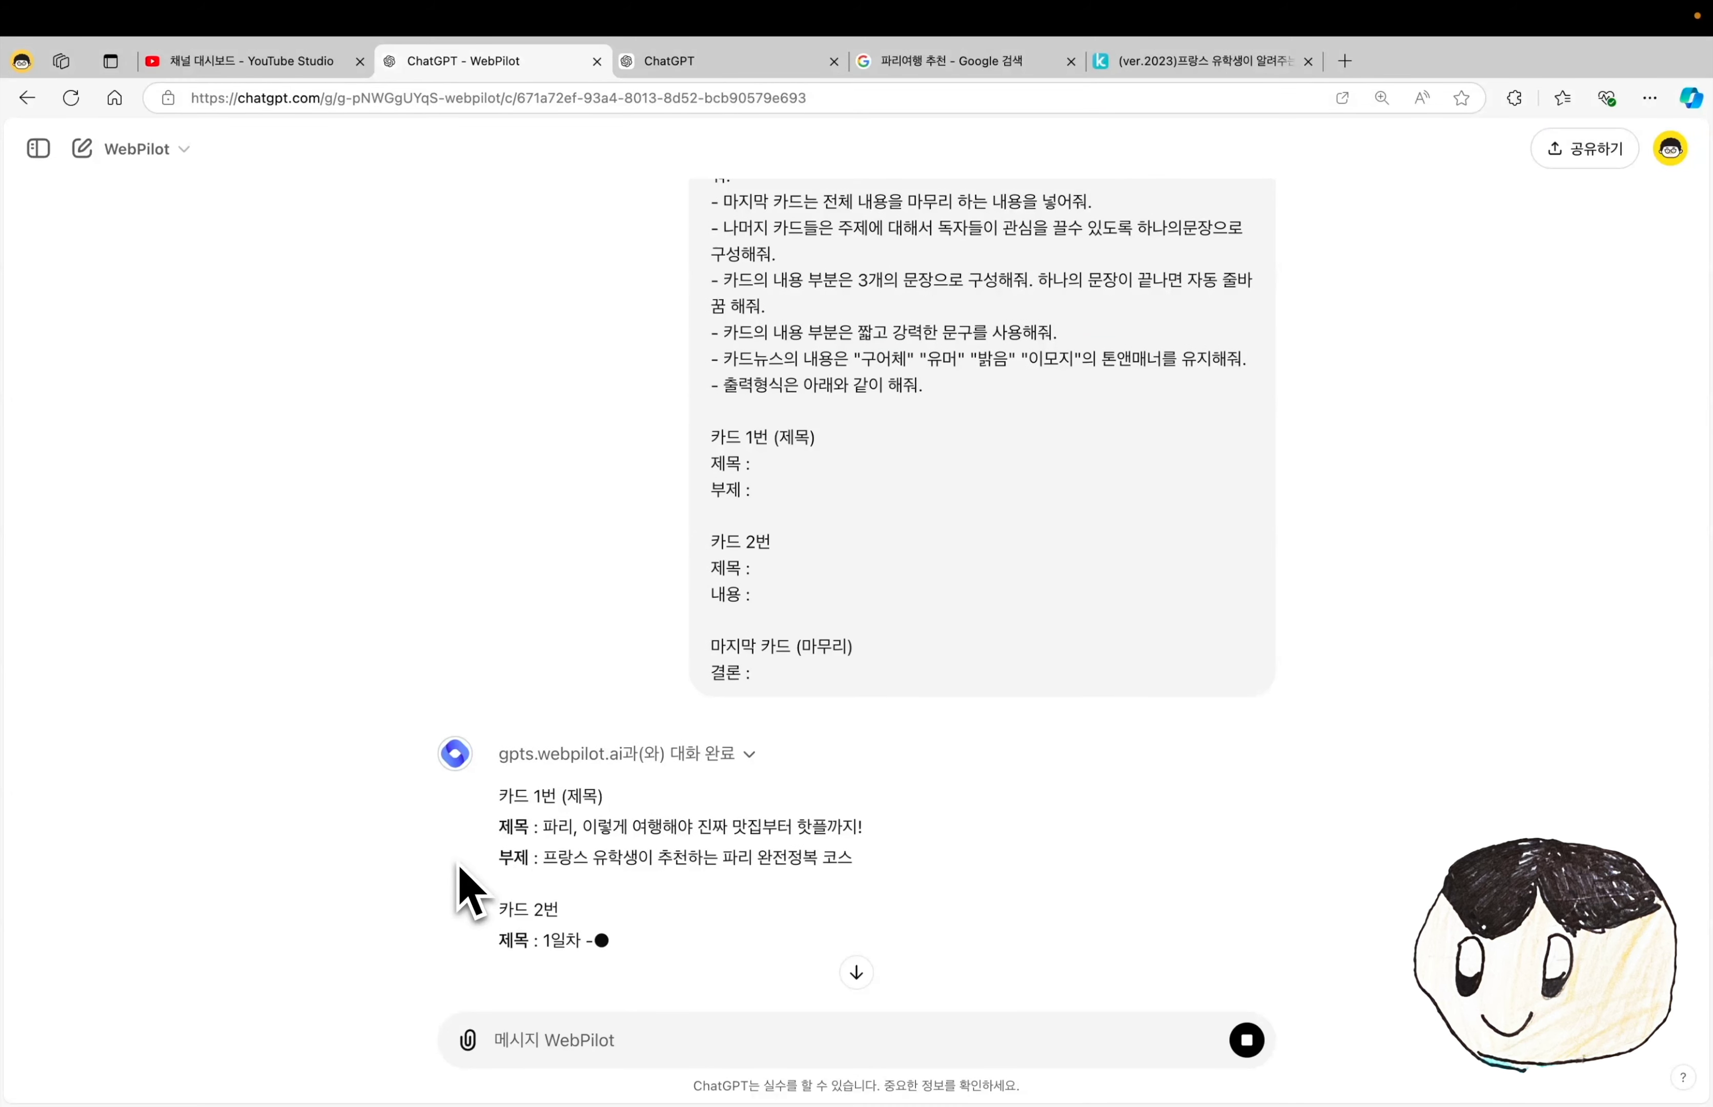
{"action": "scroll", "coordinate": [461, 871], "scroll_direction": "down", "scroll_amount": 6}
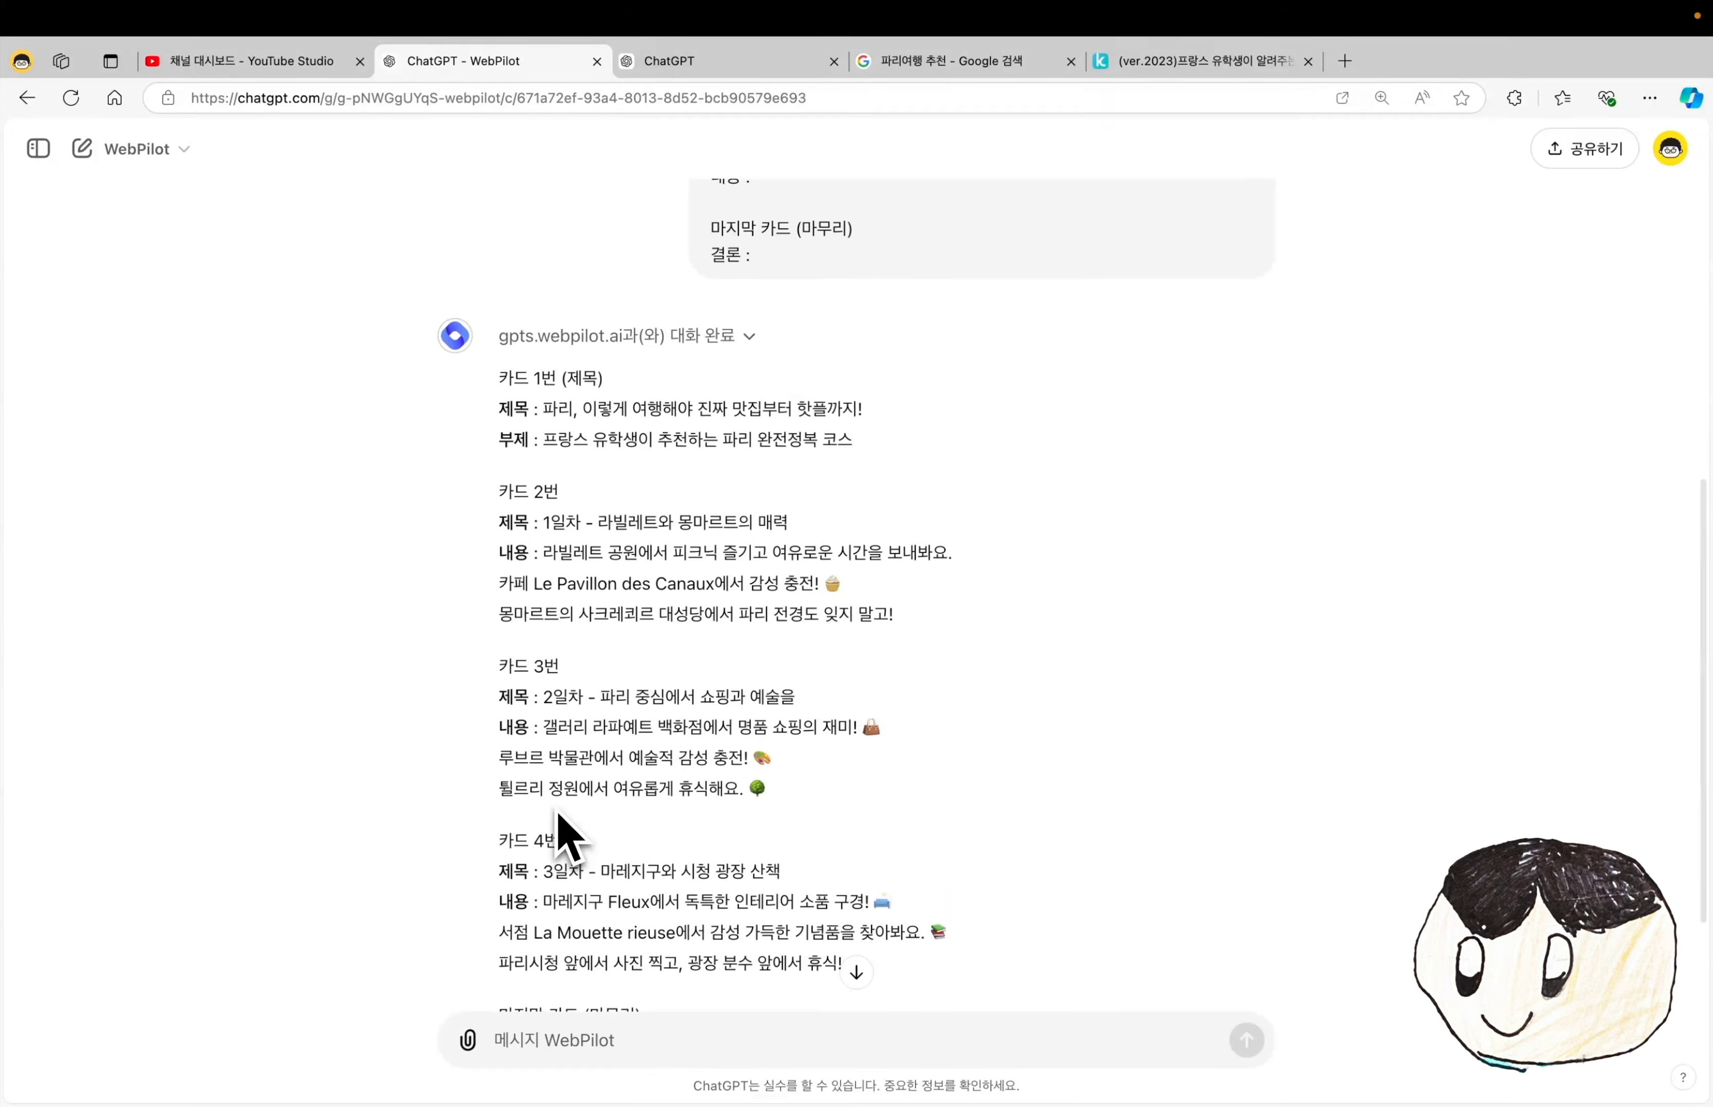
{"action": "left_click", "coordinate": [749, 336]}
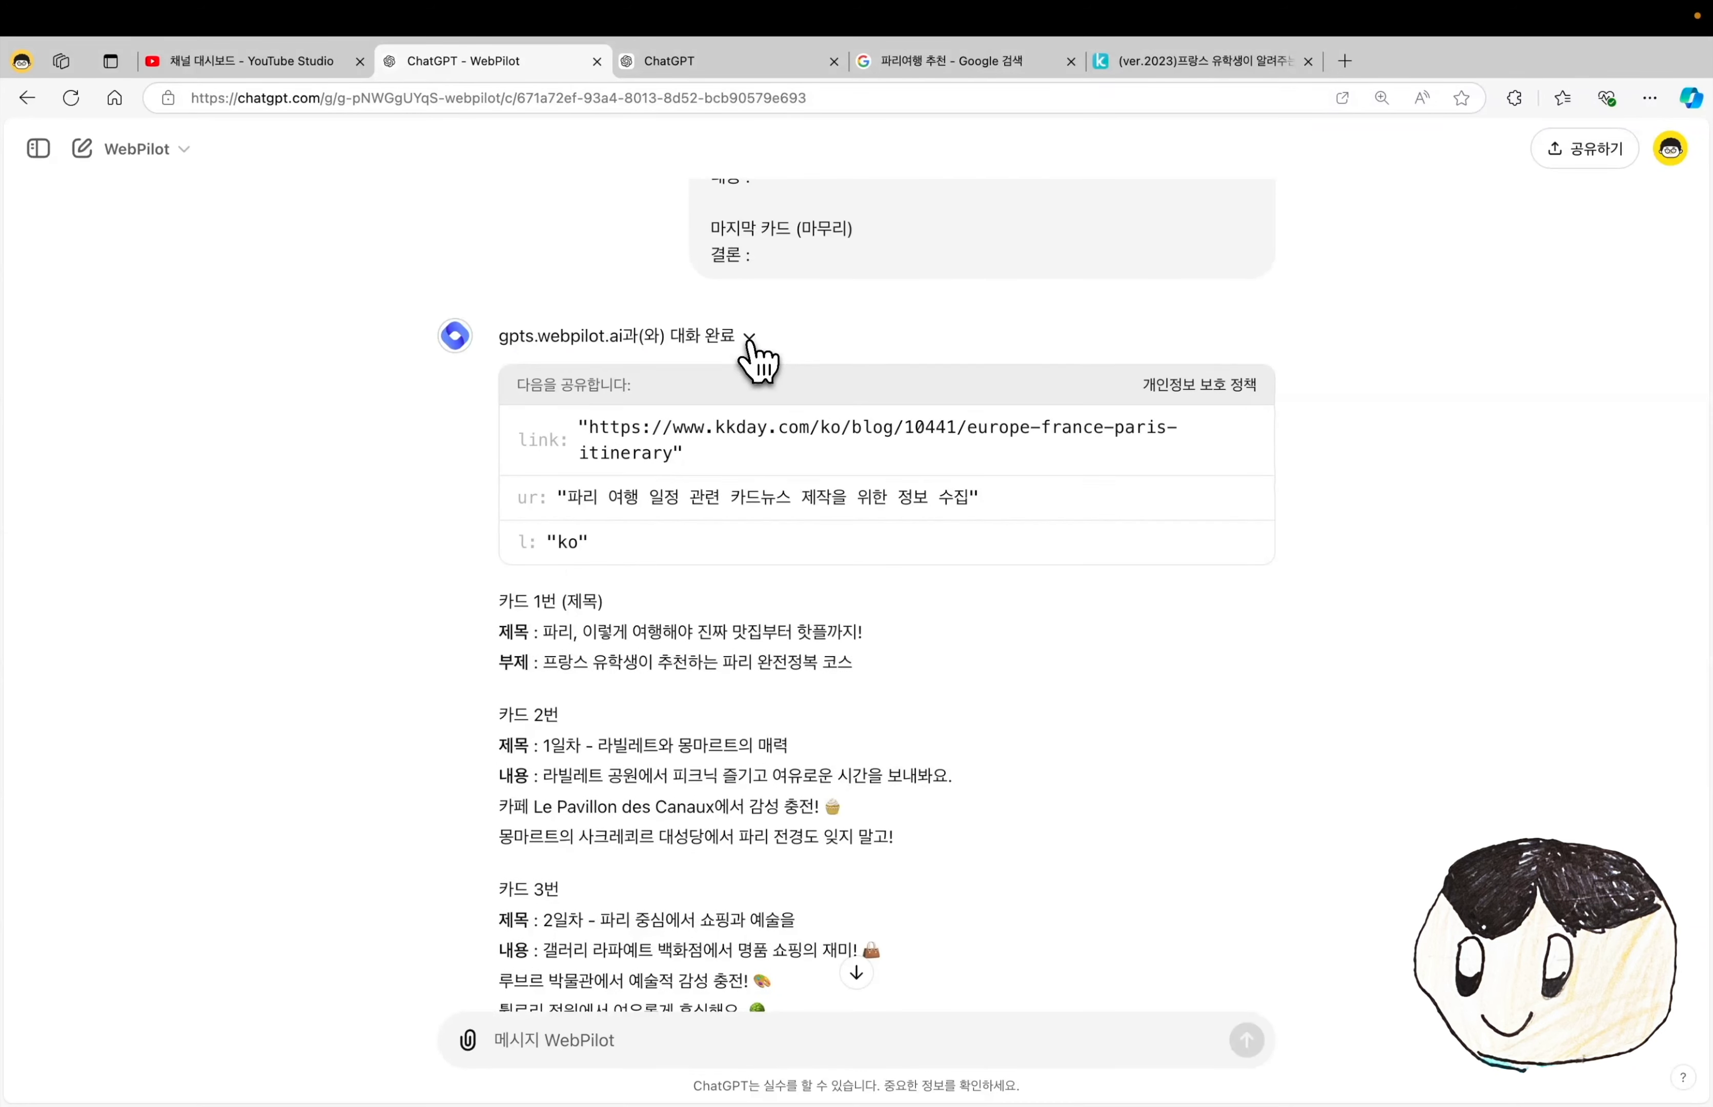
{"action": "left_click", "coordinate": [750, 341]}
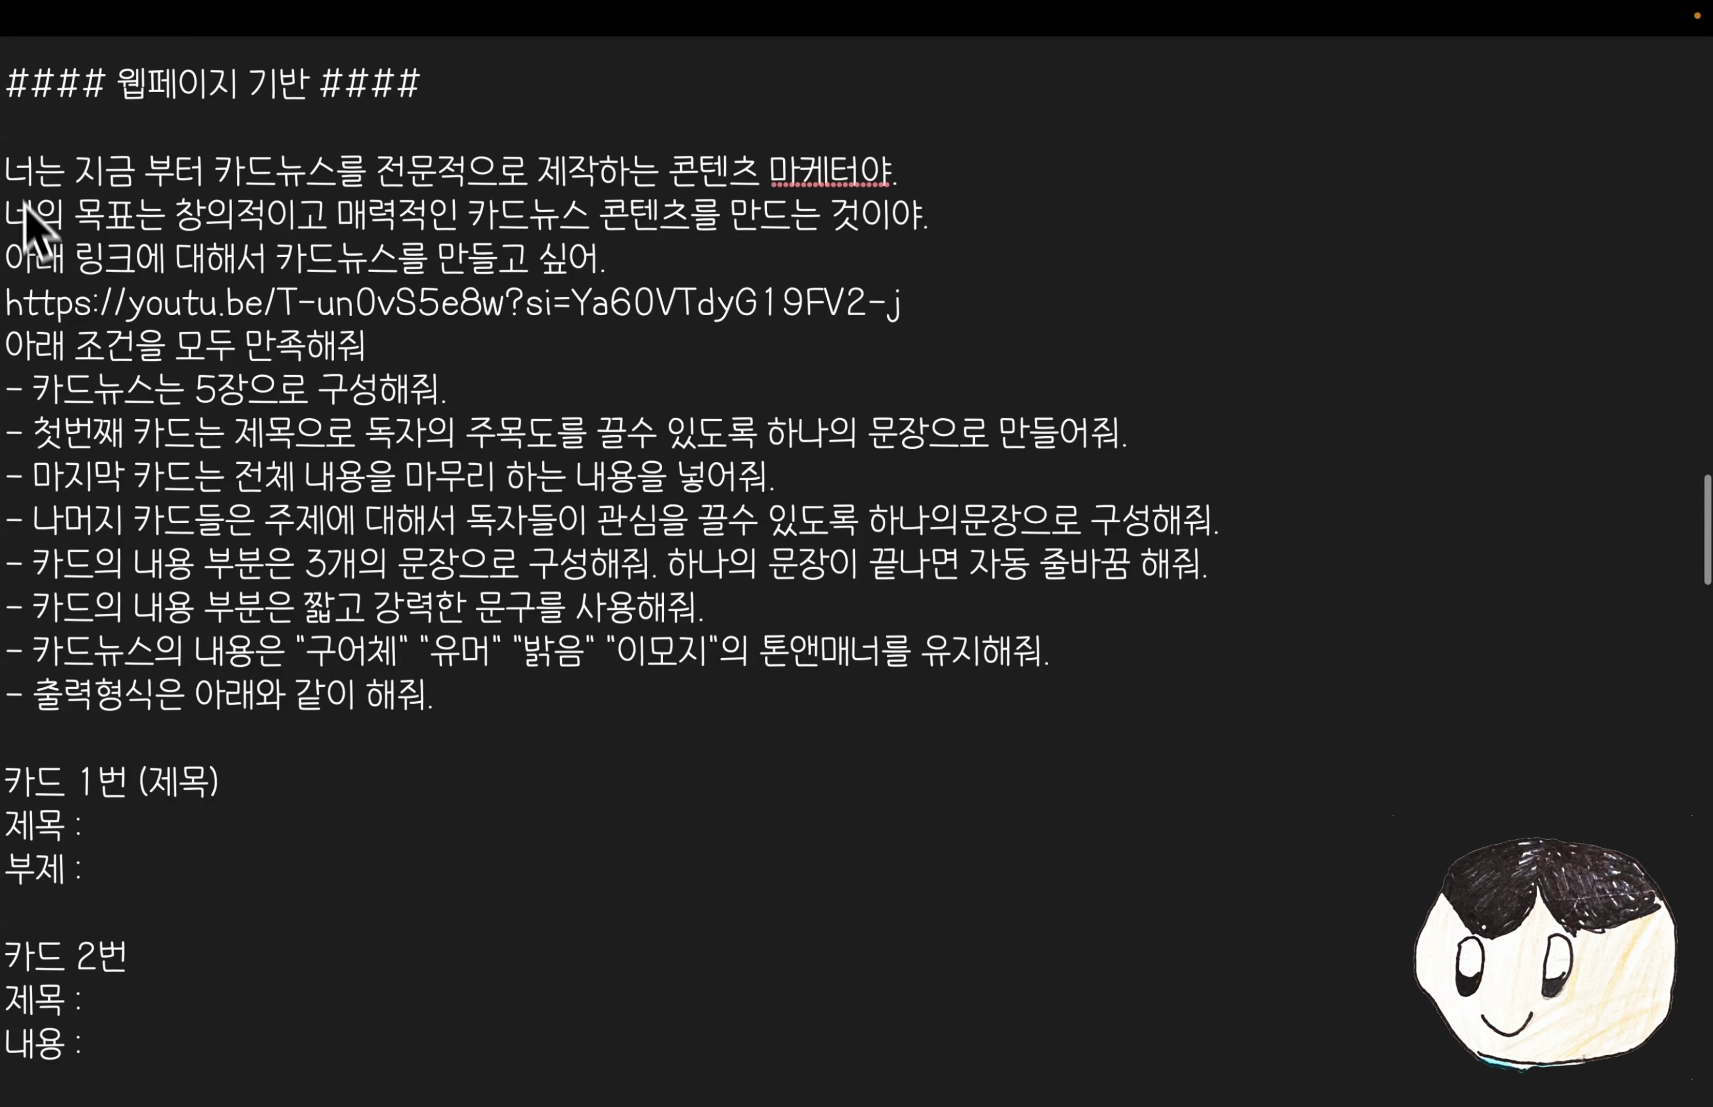
- Review the second "웹페이지 기반" prompt in the notes, which uses a youtu.be link, and copy it in full
{"action": "left_click_drag", "start_coordinate": [7, 303], "coordinate": [889, 310]}
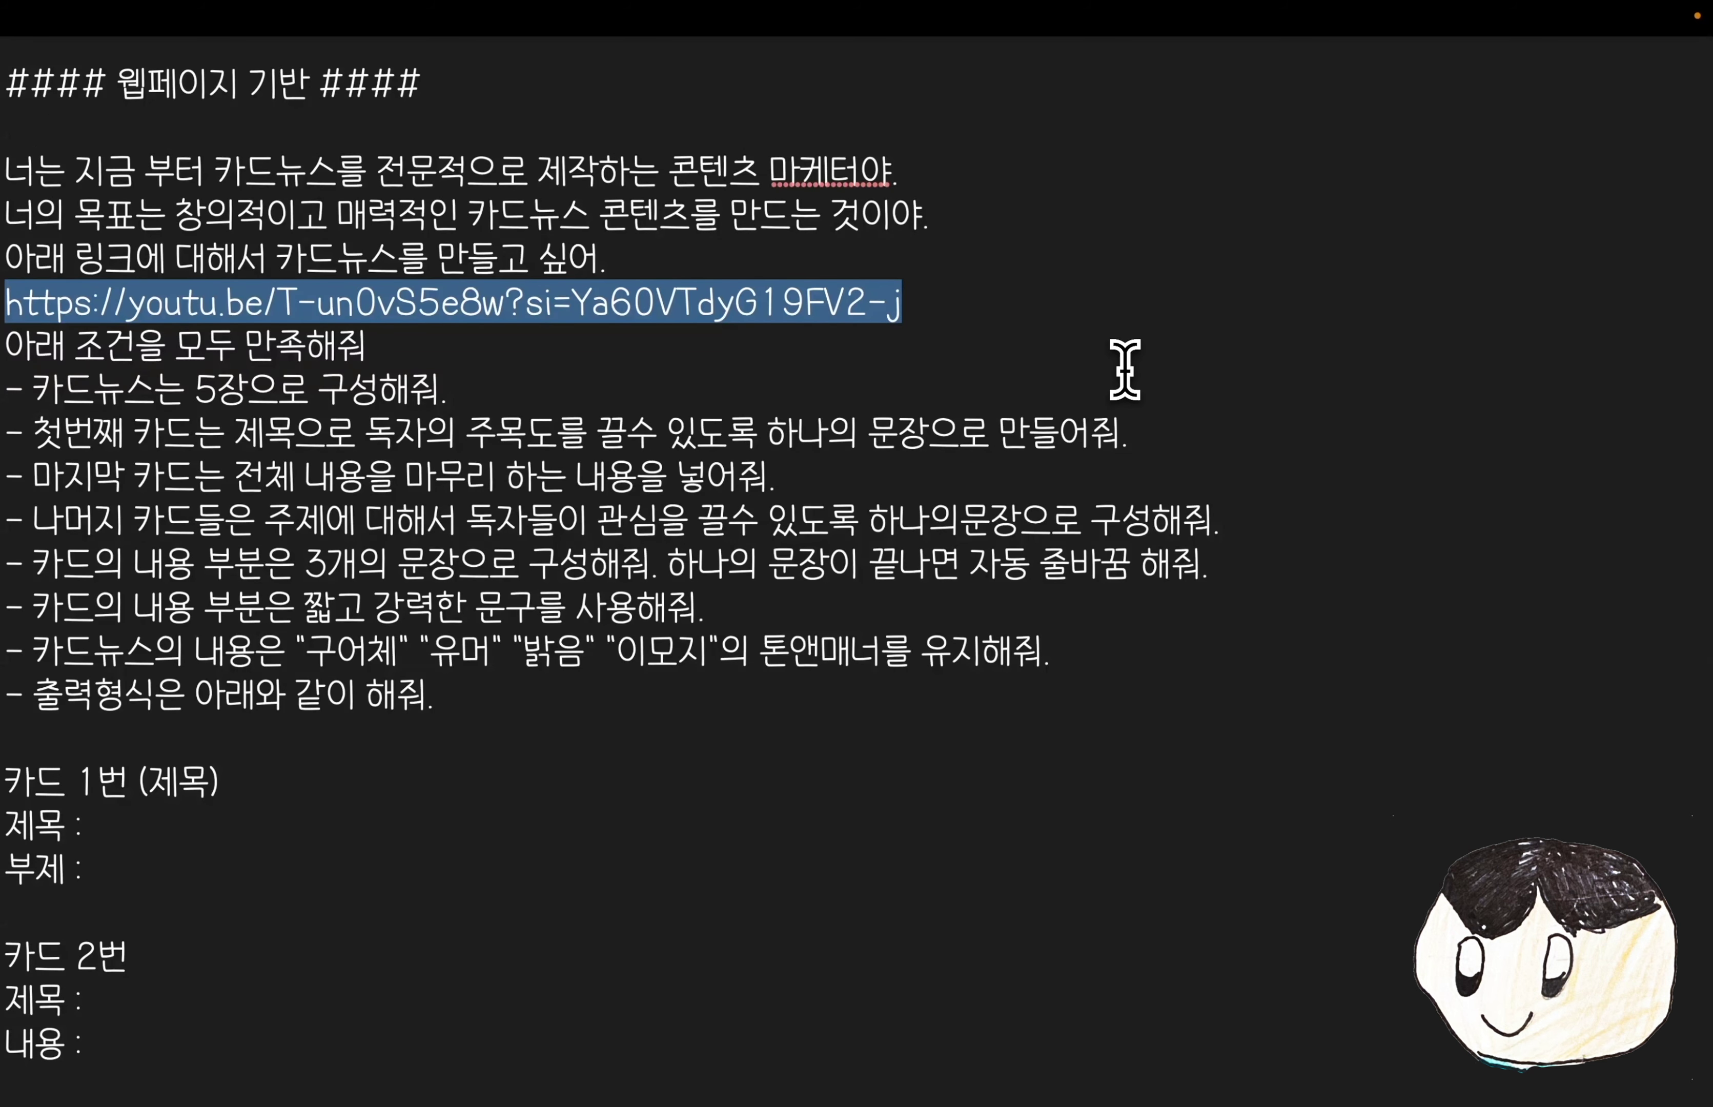
{"action": "left_click_drag", "start_coordinate": [75, 918], "coordinate": [548, 942]}
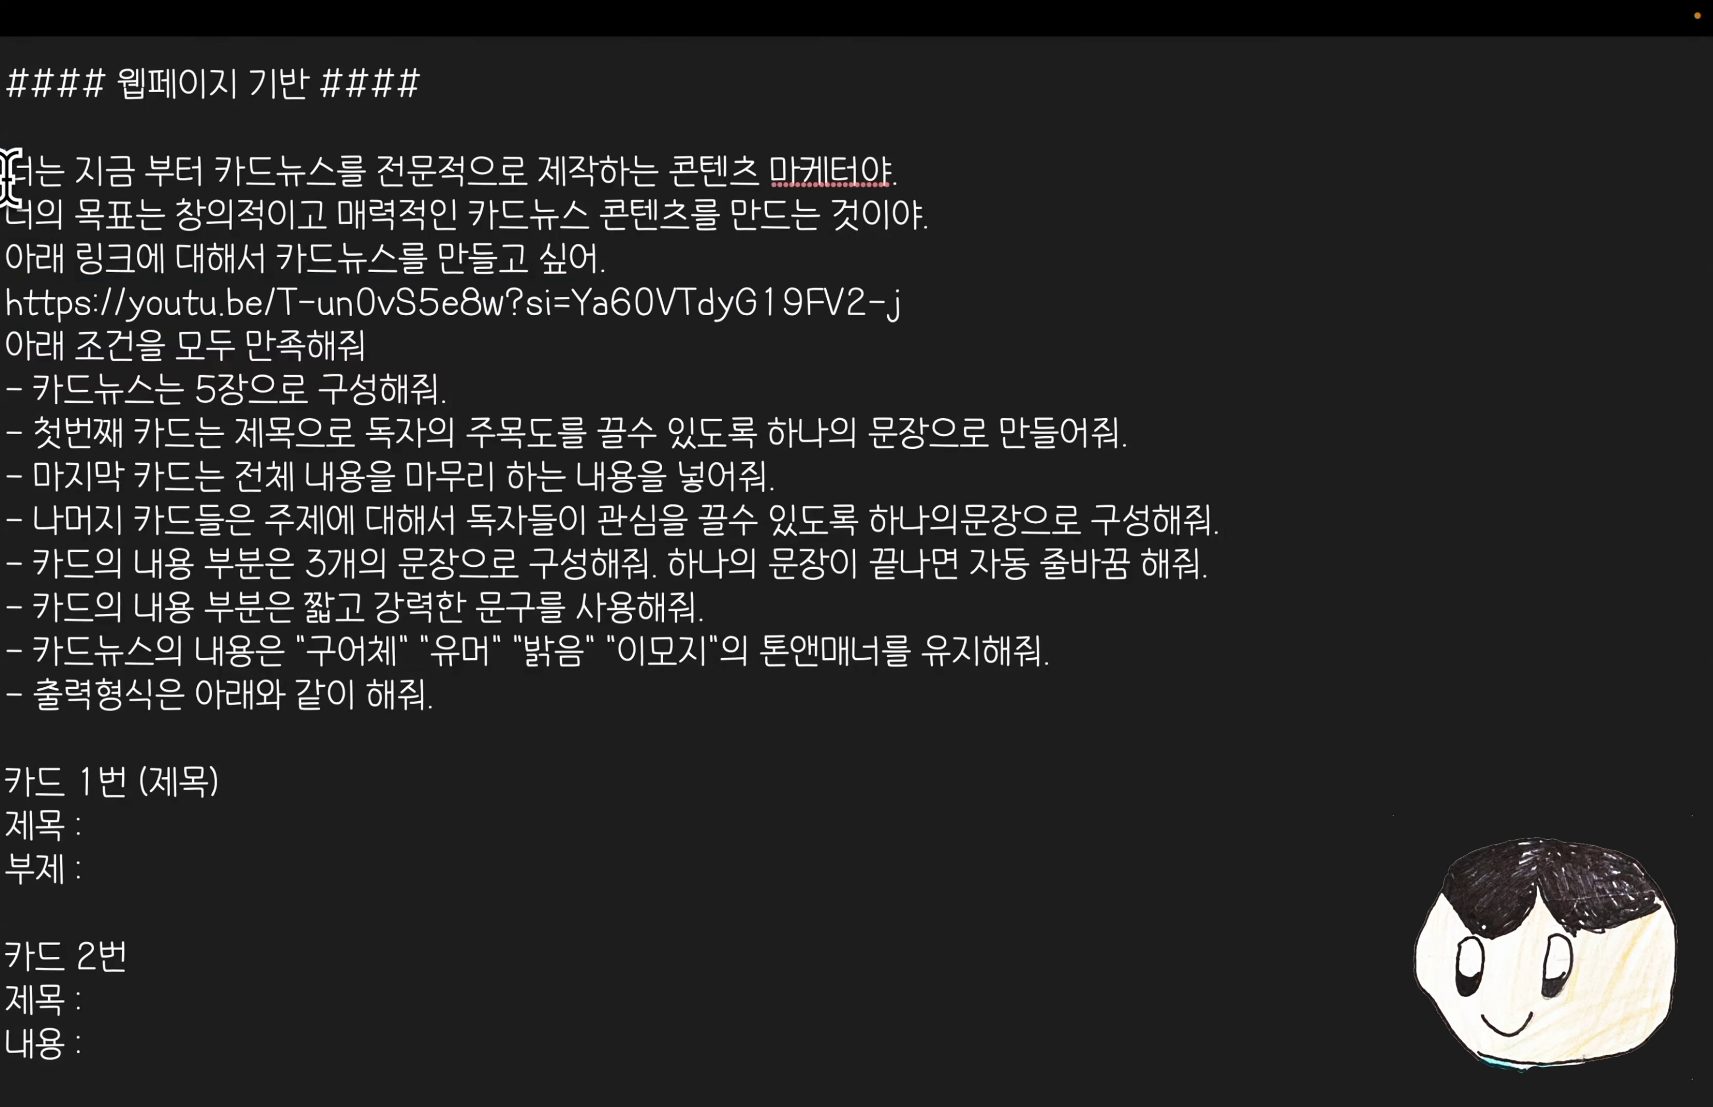
{"action": "scroll", "coordinate": [210, 489], "scroll_direction": "down", "scroll_amount": 5}
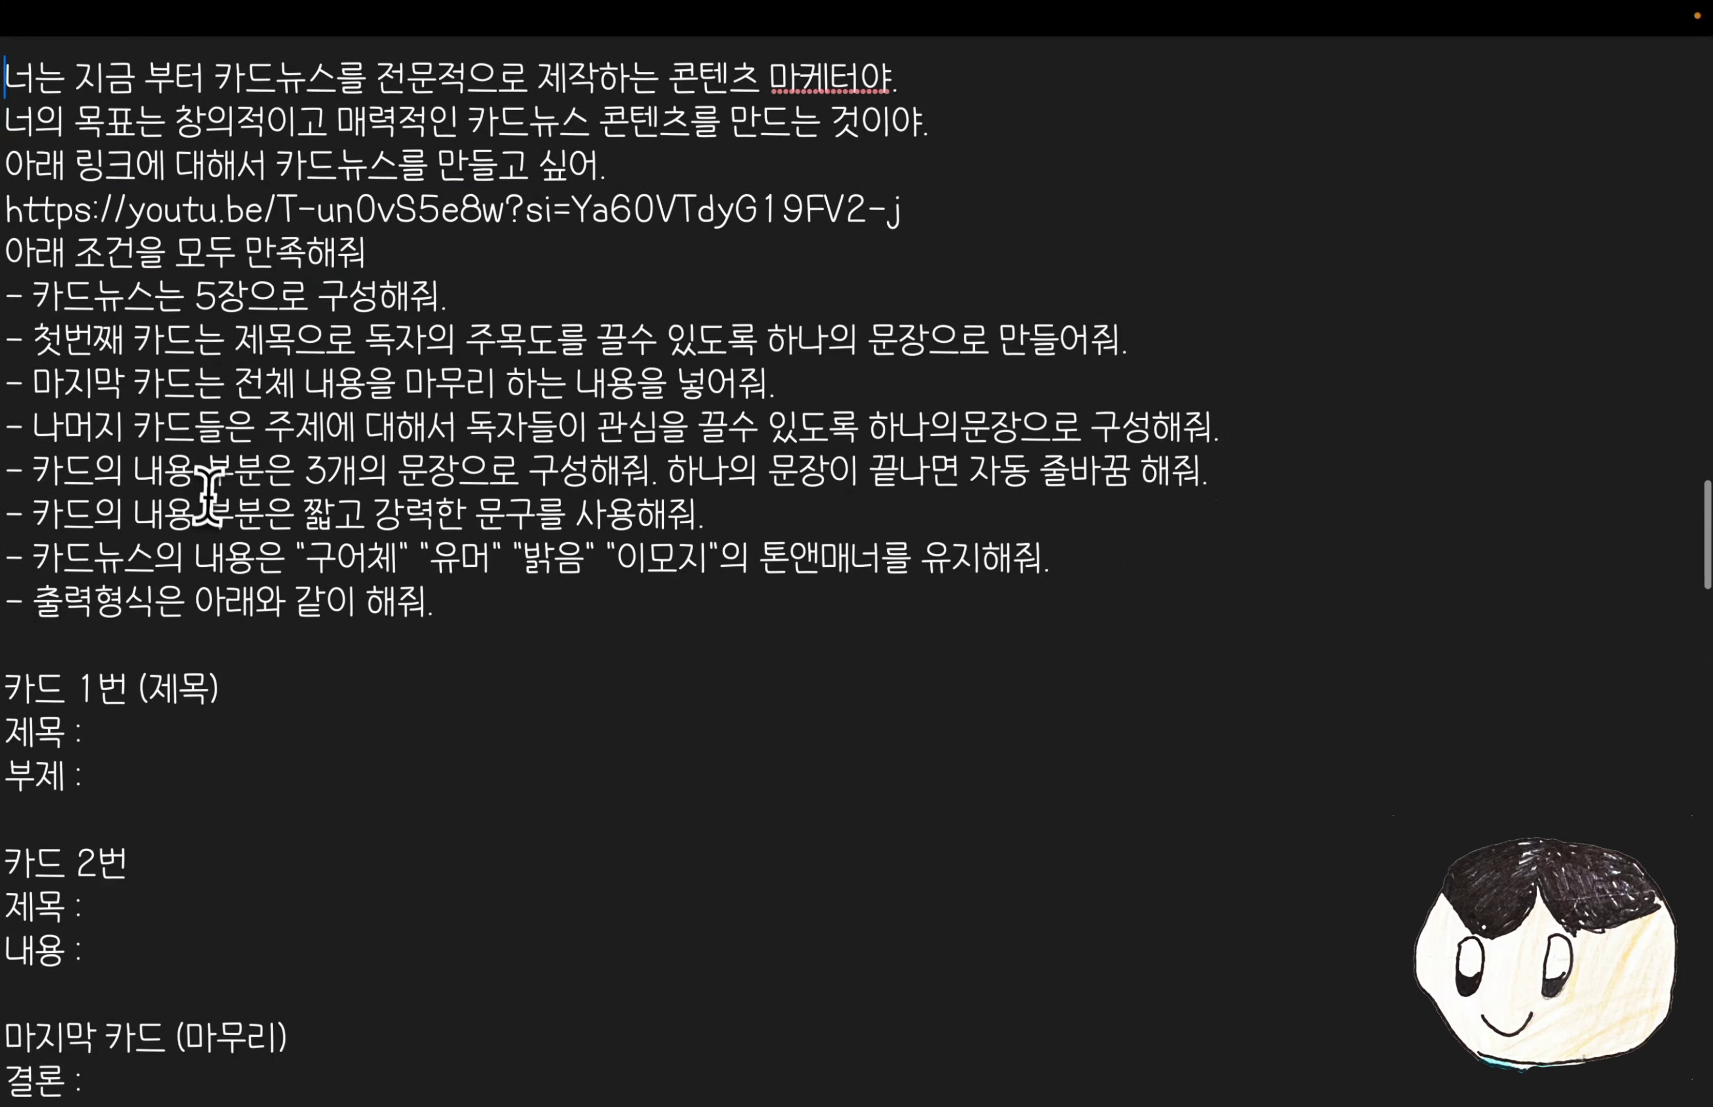
{"action": "scroll", "coordinate": [213, 675], "scroll_direction": "up", "scroll_amount": 3}
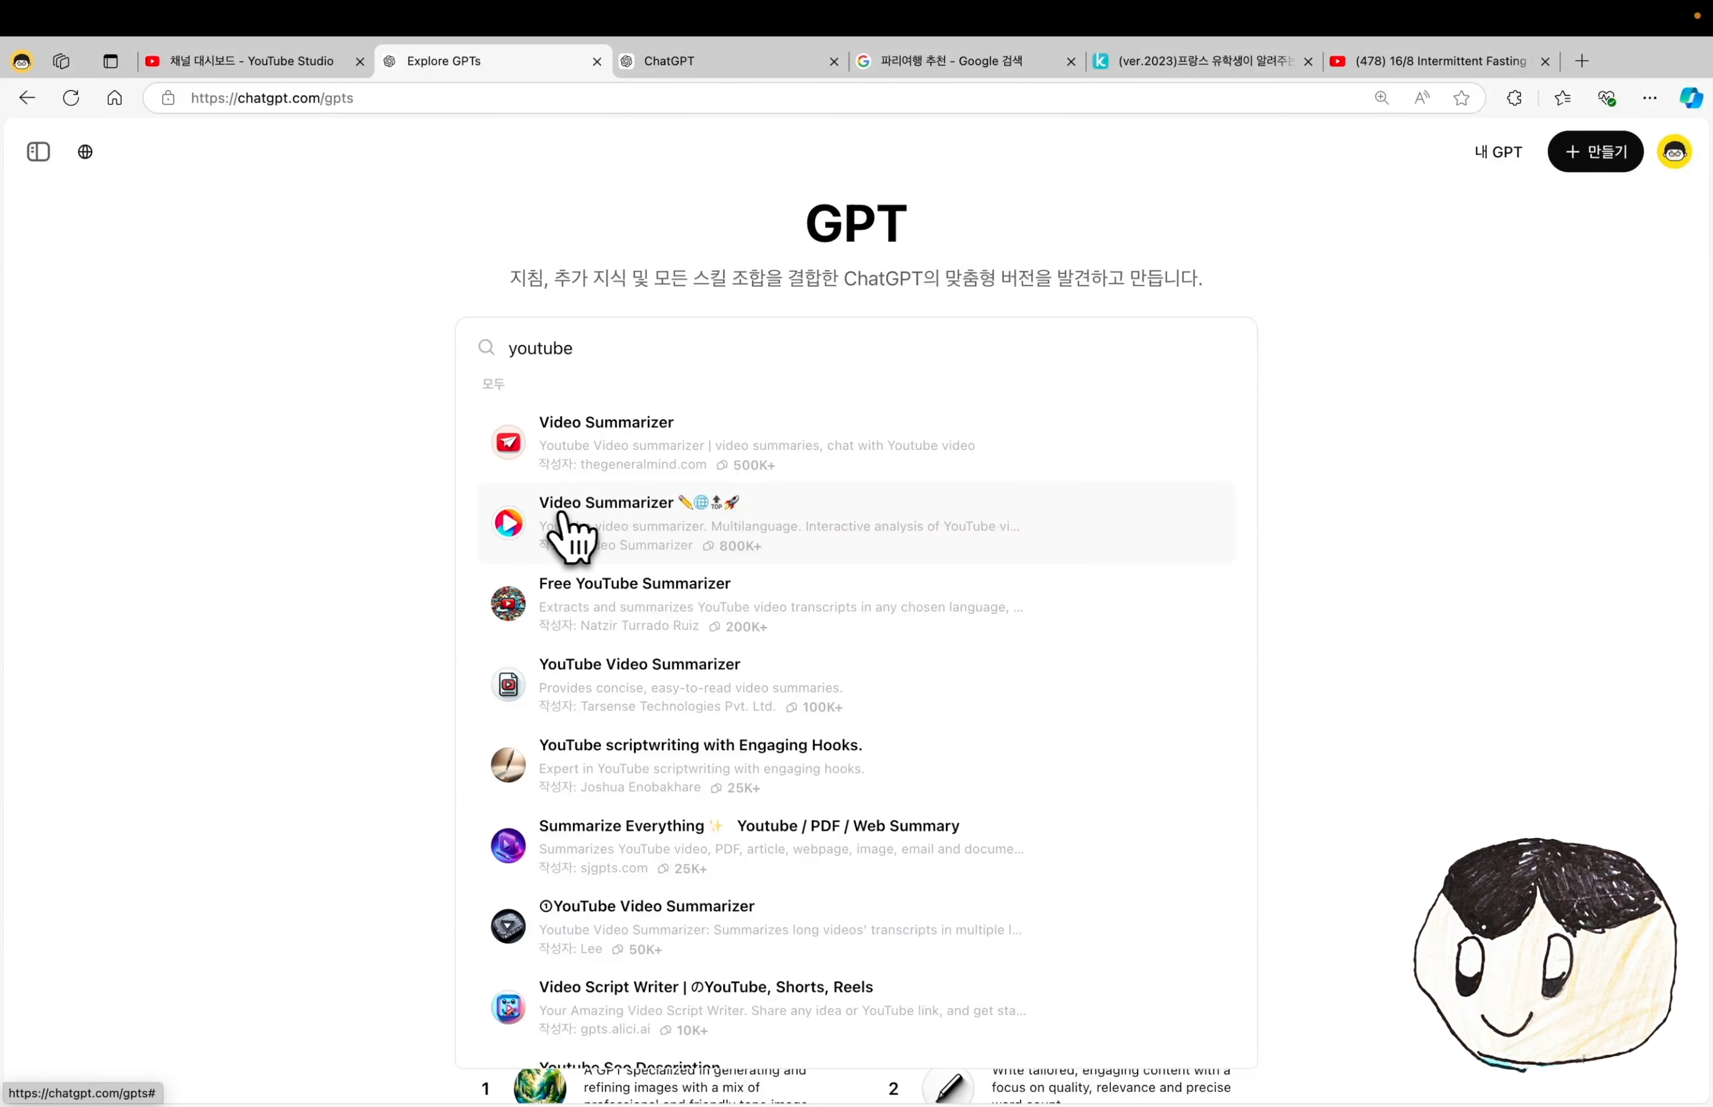
- Find the Video Summarizer ✏️🌐 GPT by searching "youtube", start a chat and send it the copied YouTube card news prompt
{"action": "left_click", "coordinate": [631, 536]}
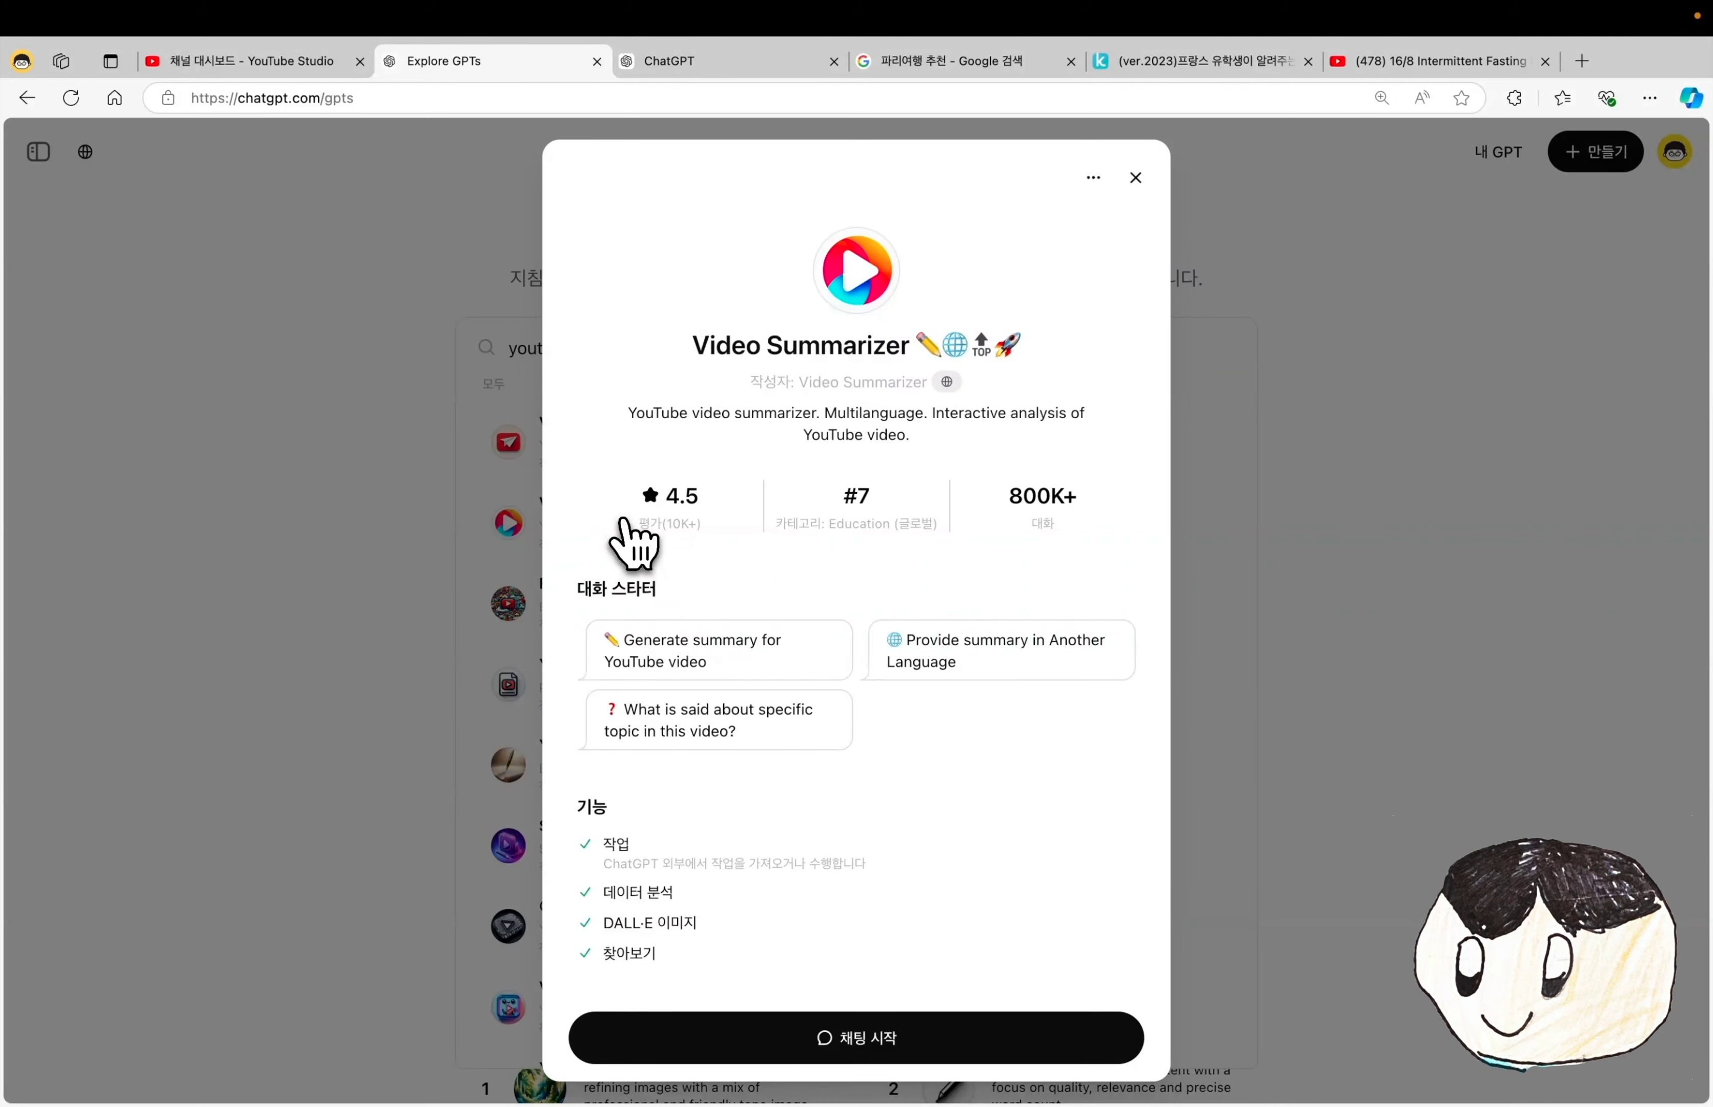
{"action": "left_click", "coordinate": [716, 1037]}
{"action": "type", "text": "너는 지금 부터 카드뉴스를 전문적으로 제작하는 콘텐츠 마케터야. 너의 목표는 창의적이고 매력적인 카드뉴스 콘텐츠를 만드는 것이야. 아래 링크에 대해서 카드뉴스를 만들고 싶어. https://youtu.be/T-un0vS5e8w?si=Ya60VTdyG19FV2-j 아래 조건을 모두 만족해줘 - 카드뉴스는 5장으로 구성해줘. - 첫번째 카드는 제목으로 독자의 주목도를 끌수 있도록 하나의 문장으로 만들어줘. - 마지막 카드는 전체 내용을 마무리 하는 내용을 넣어줘. - 나머지 카드들은 주제에 대해서 독자들이 관심을 끌수 있도록 하나의문장으로 구성해줘."}
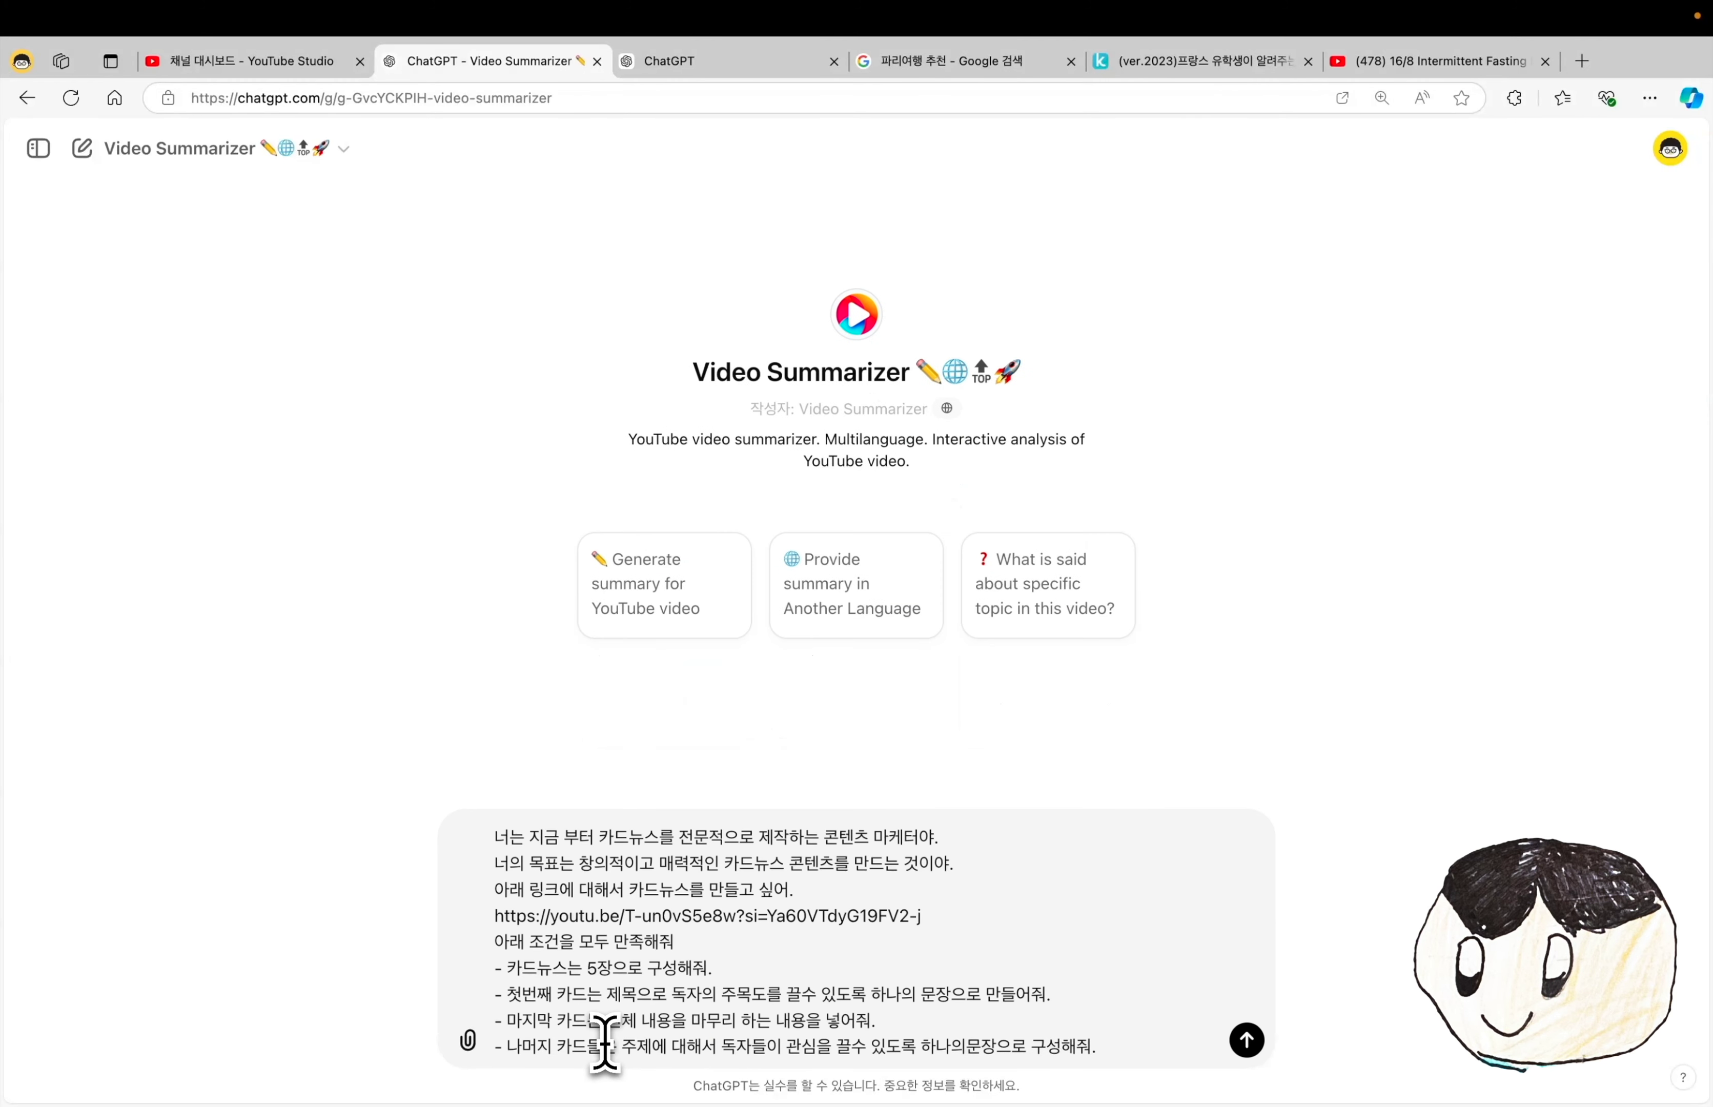
{"action": "key", "text": "Return"}
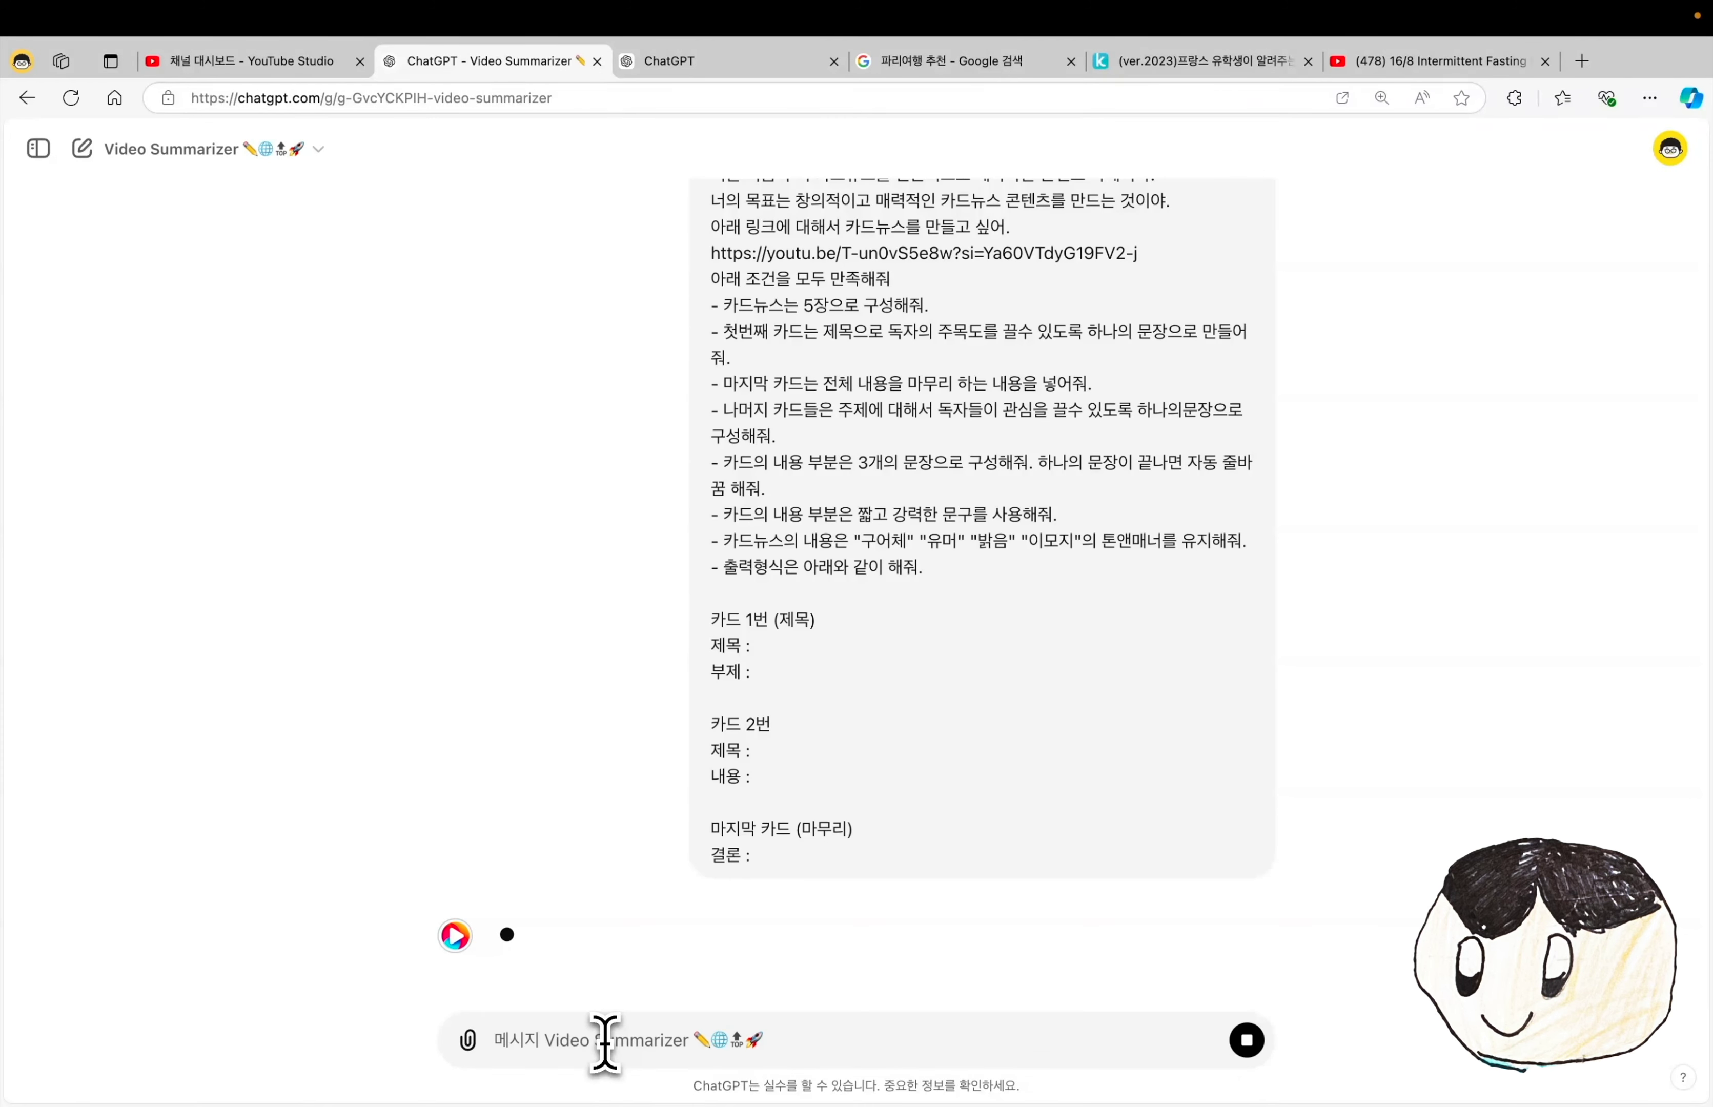
{"action": "left_click_drag", "start_coordinate": [709, 280], "coordinate": [1145, 323]}
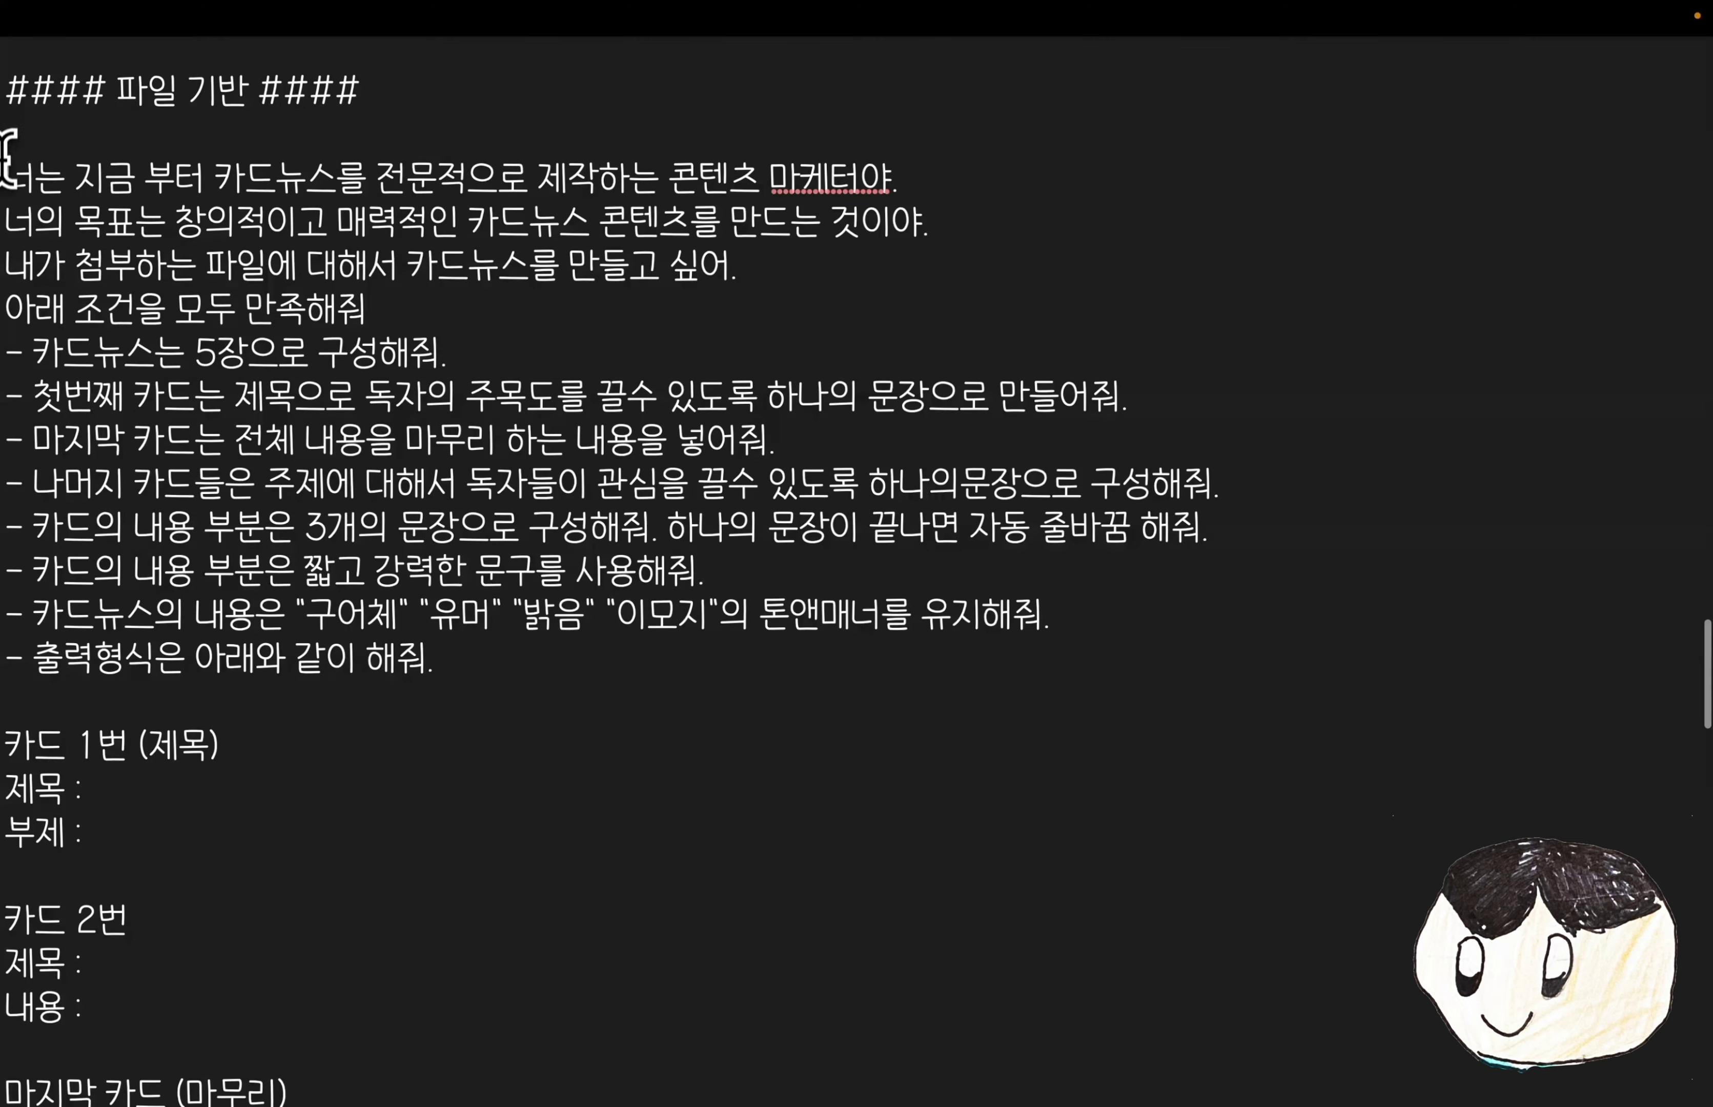
- Copy the "파일 기반" card news prompt from the notes and review its line about the attached file
{"action": "left_click_drag", "start_coordinate": [8, 175], "coordinate": [392, 722]}
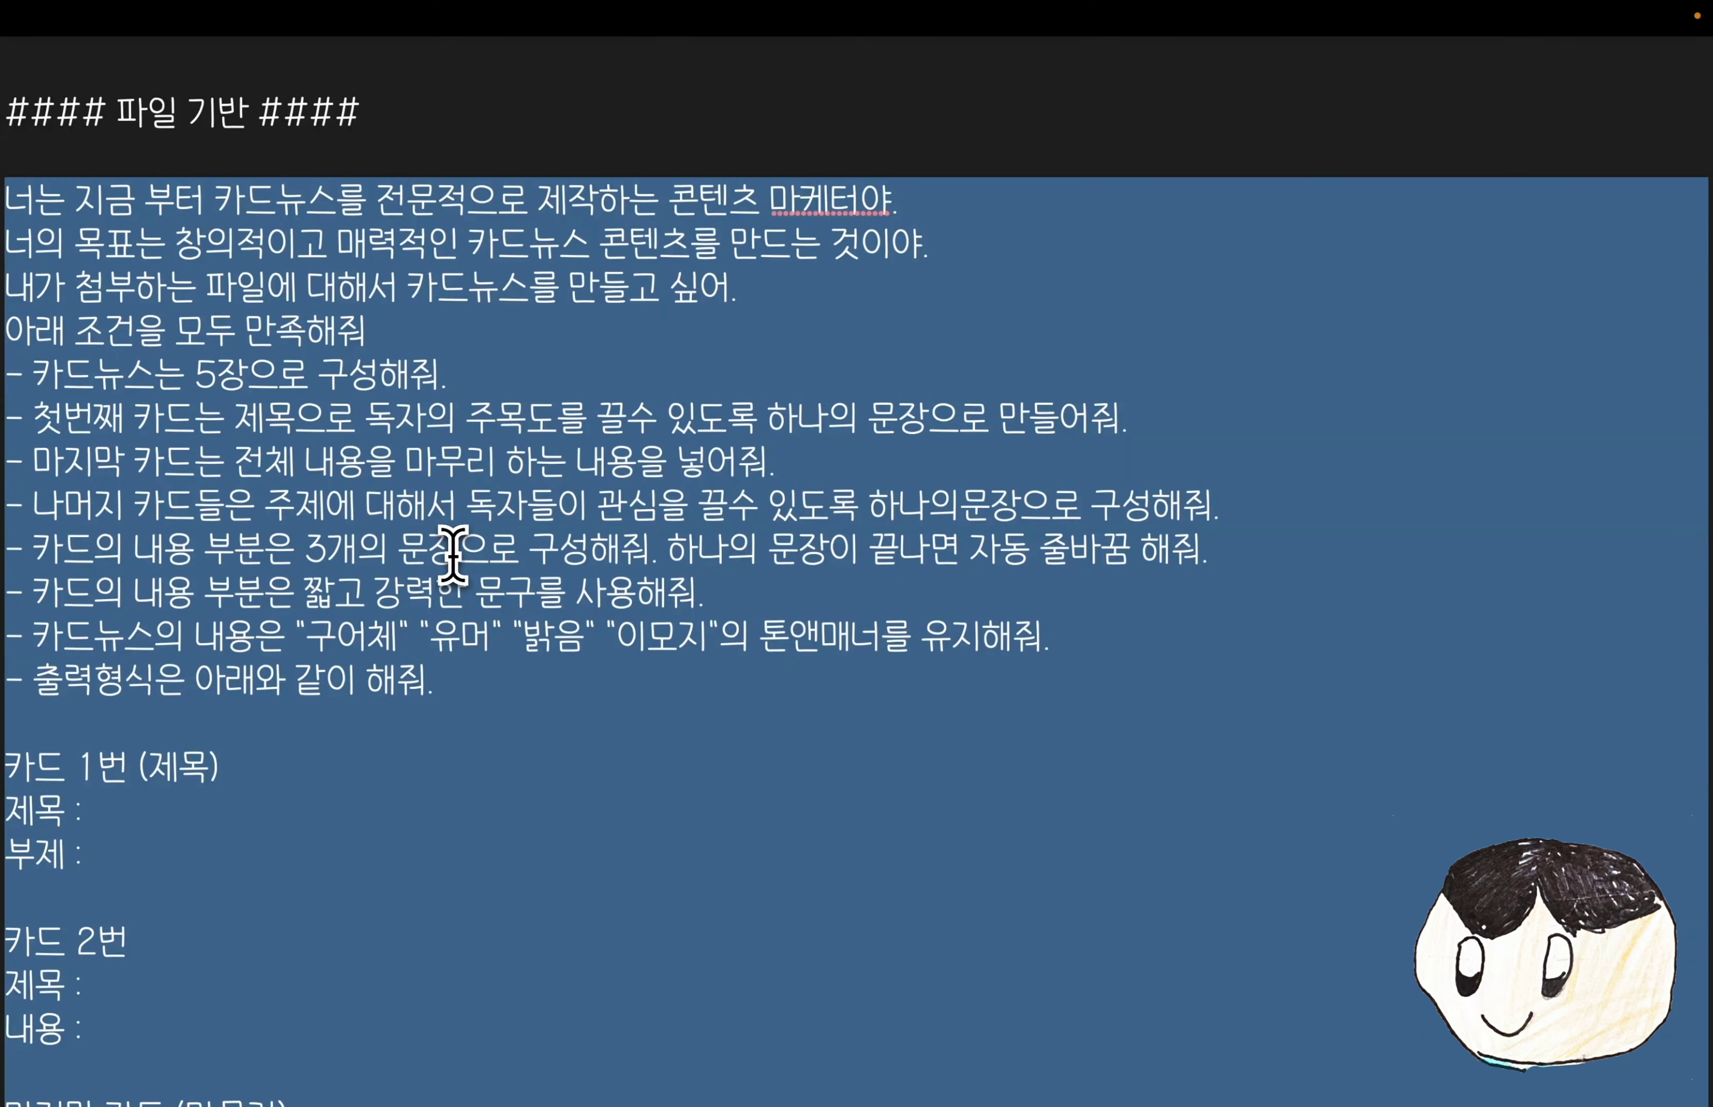
{"action": "left_click_drag", "start_coordinate": [6, 286], "coordinate": [767, 297]}
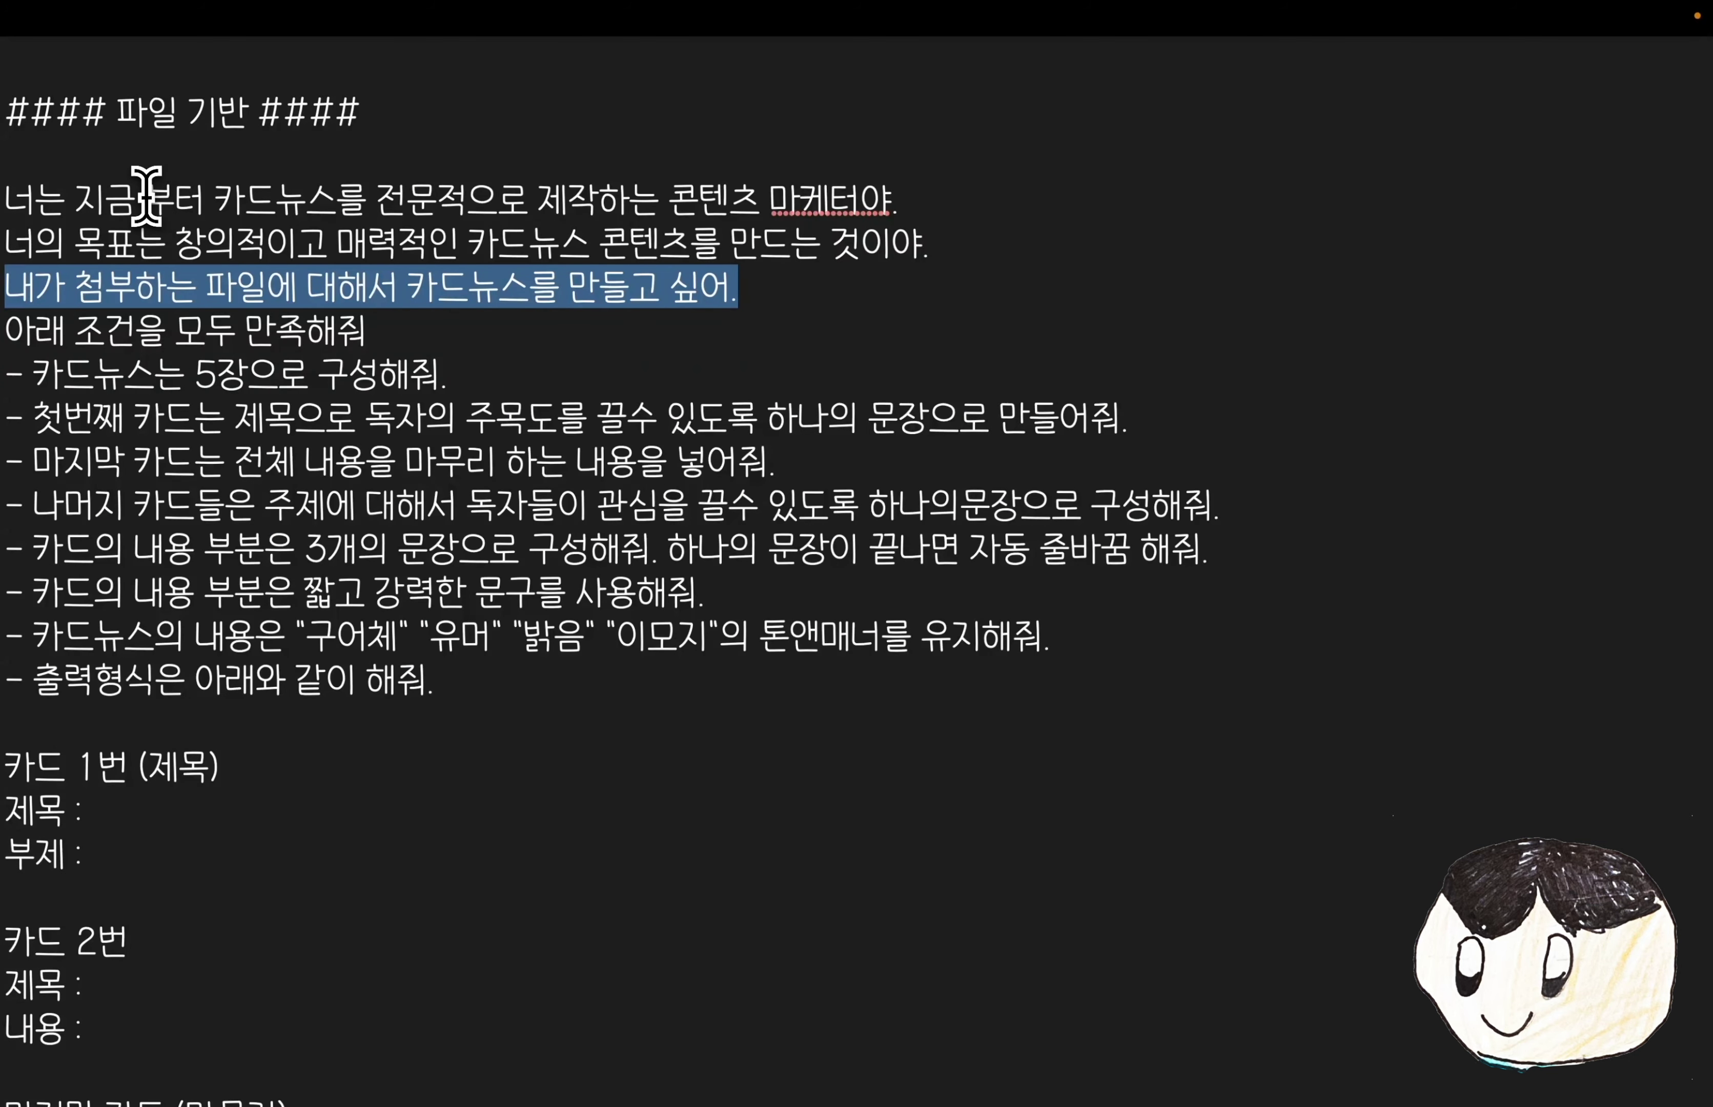
{"action": "left_click", "coordinate": [281, 360]}
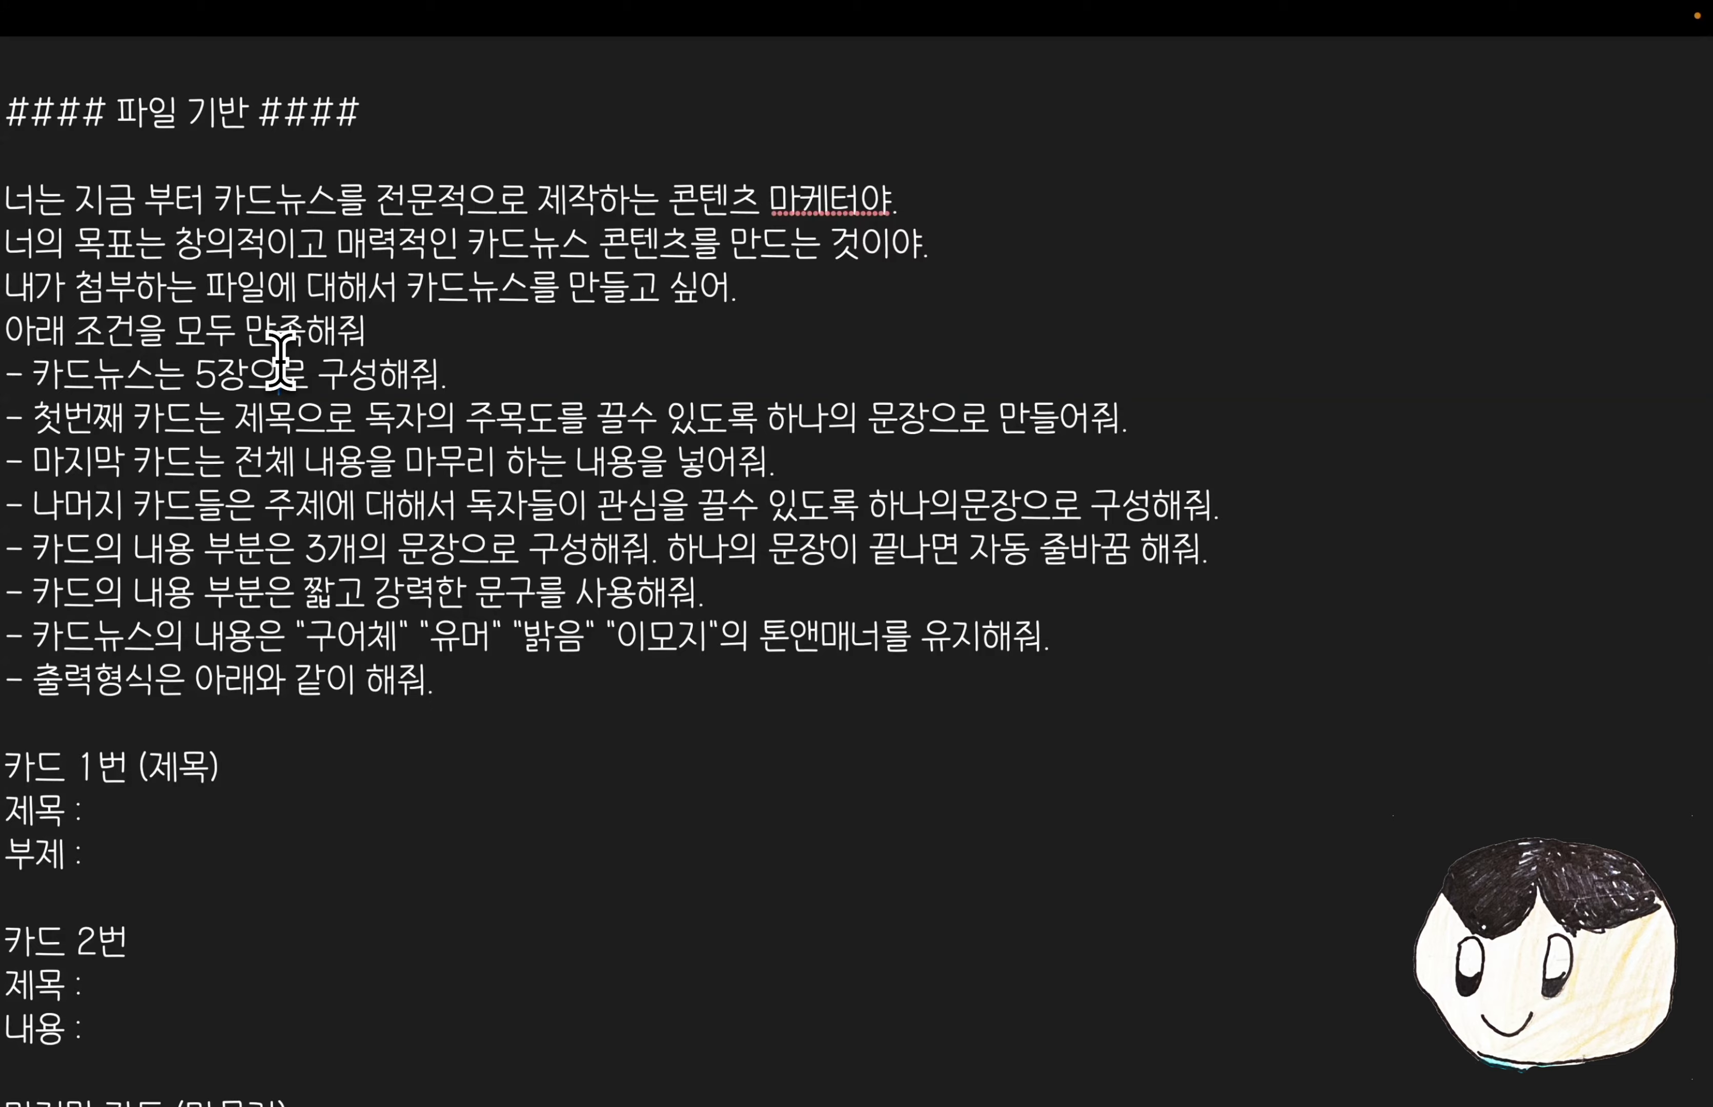